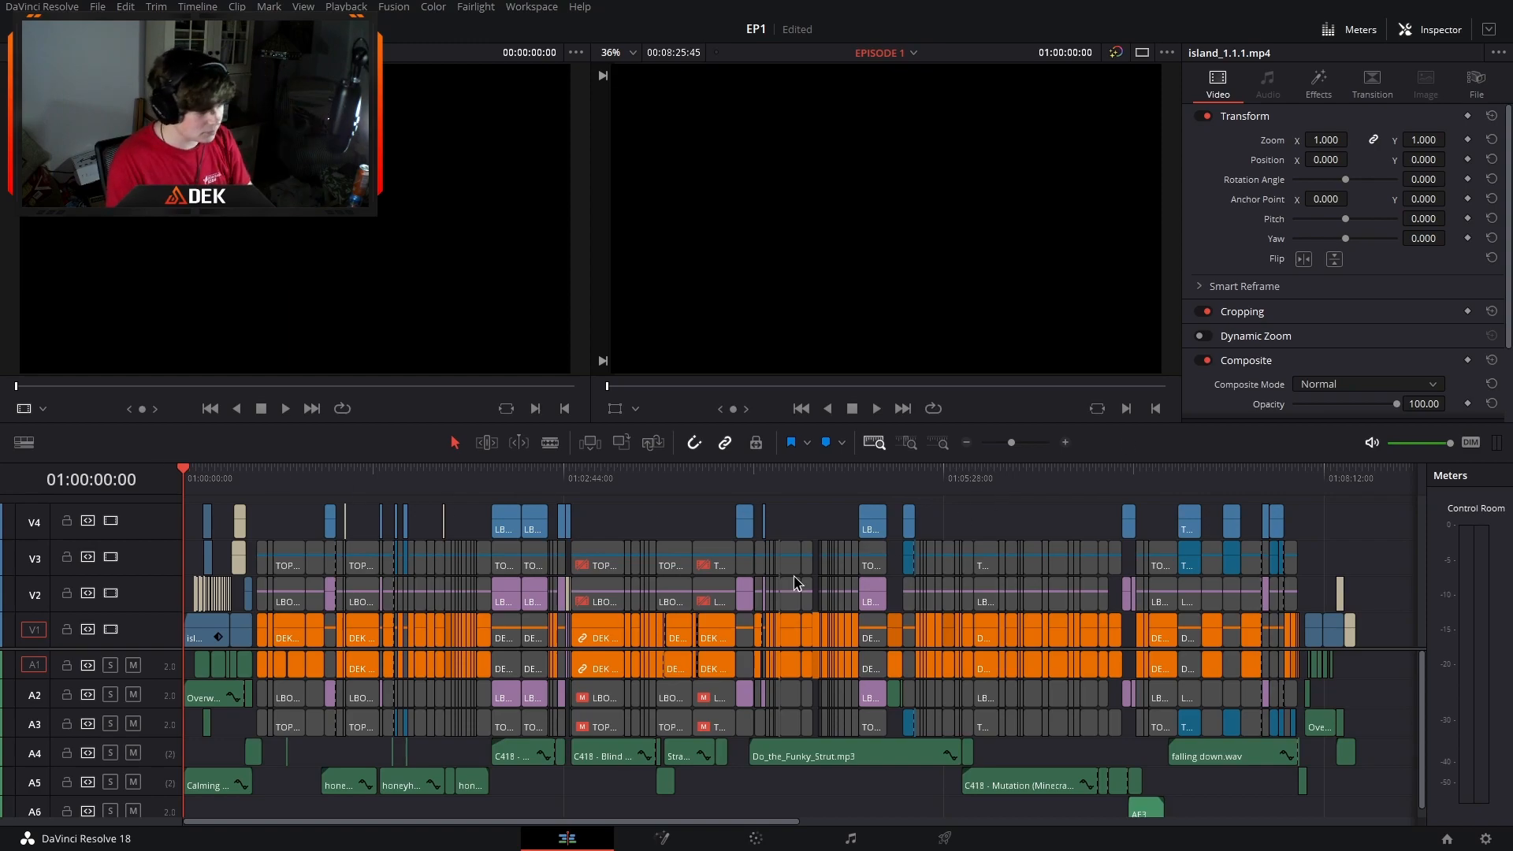
Step: Examine the intro section at the start of the timeline, including the Overwatch 2 music clips on track A2
click(1066, 443)
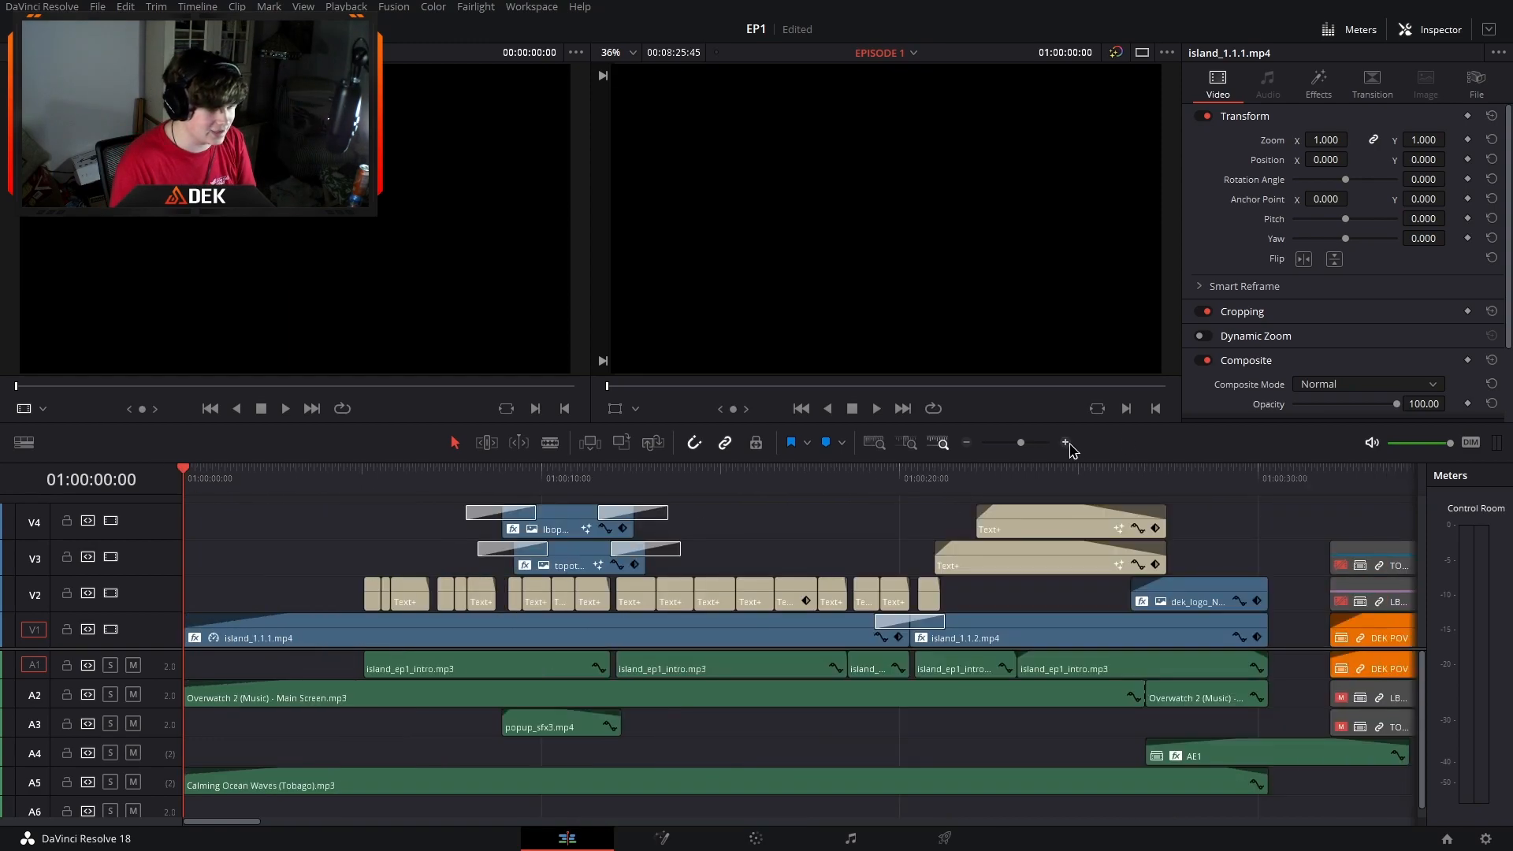
click(966, 443)
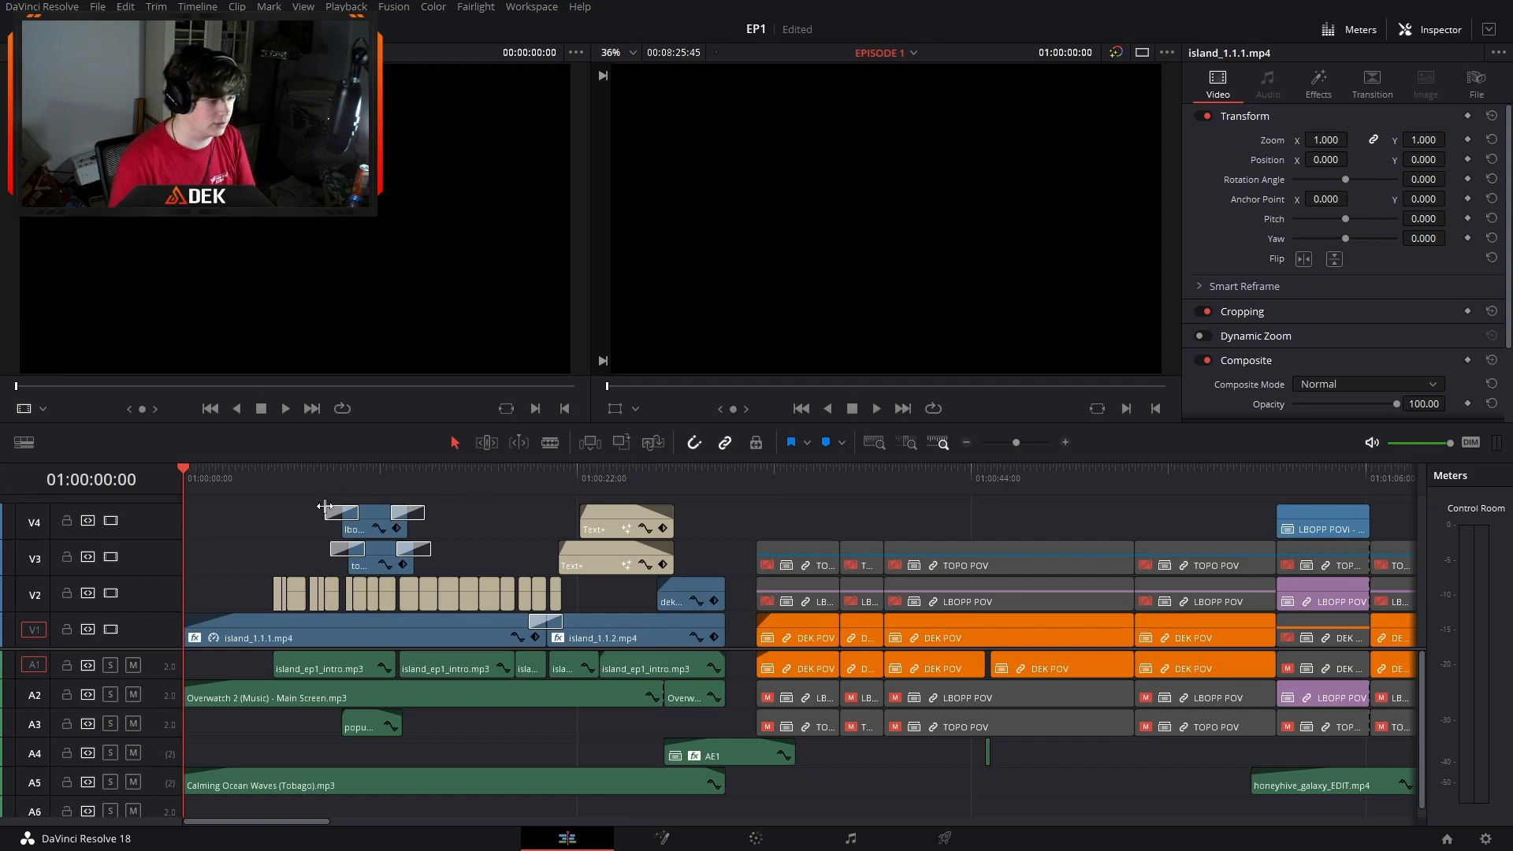
drag(196, 505, 749, 794)
click(748, 794)
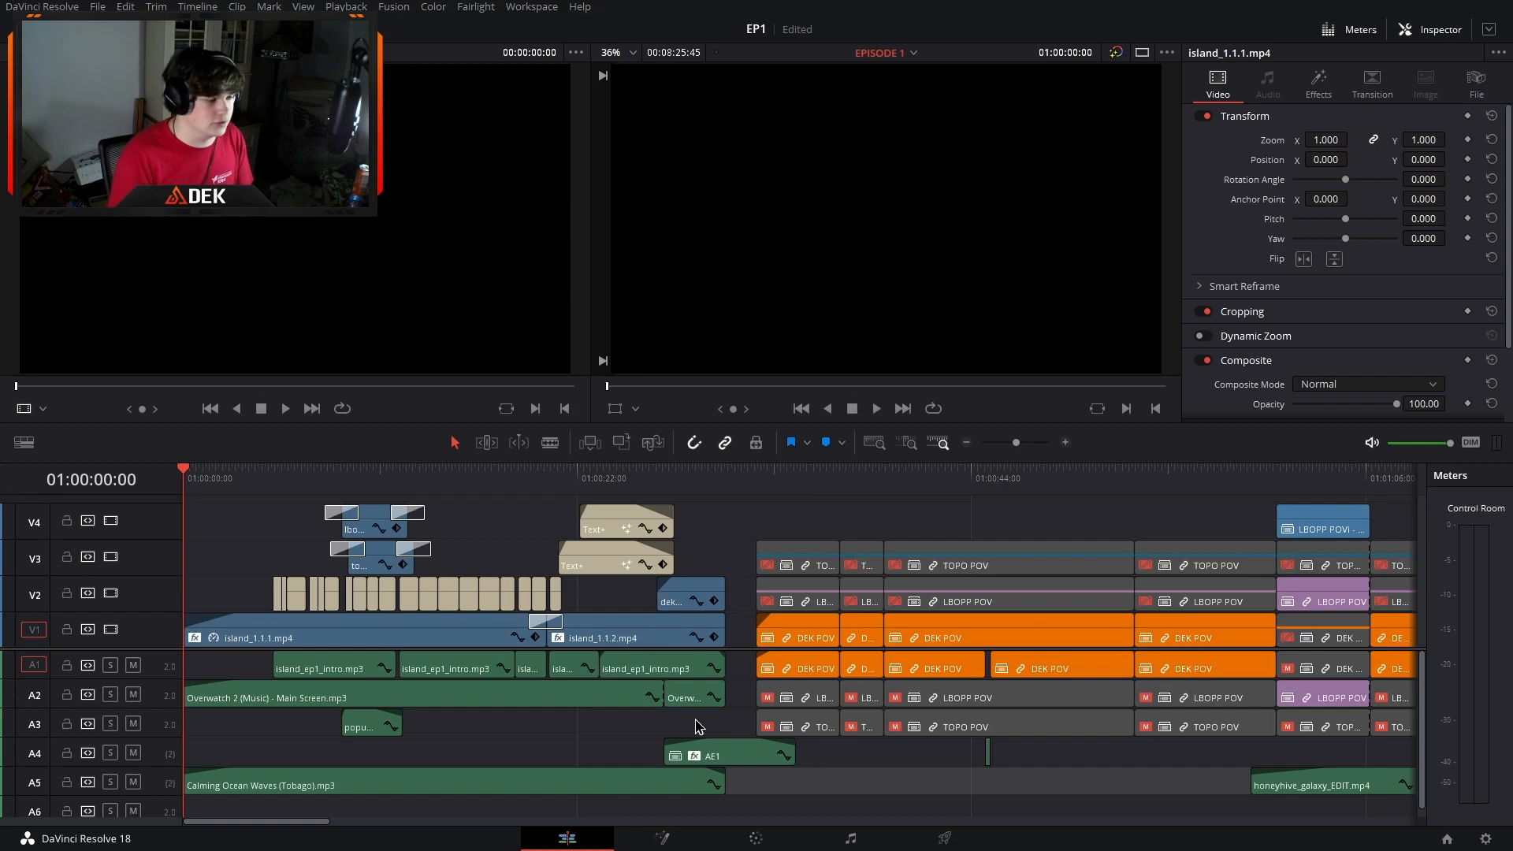
drag(698, 725, 598, 686)
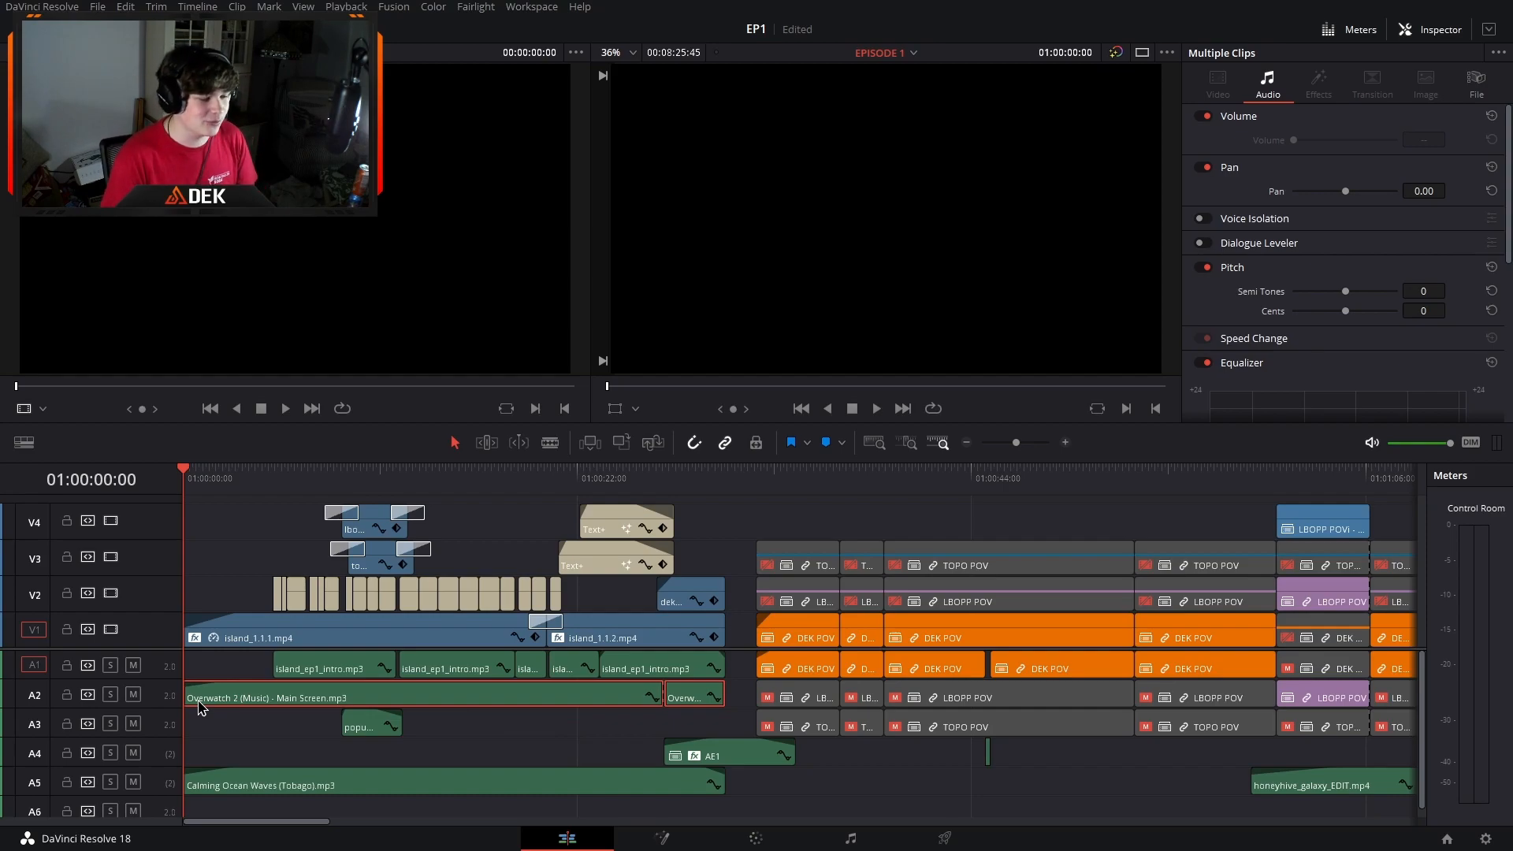
click(285, 733)
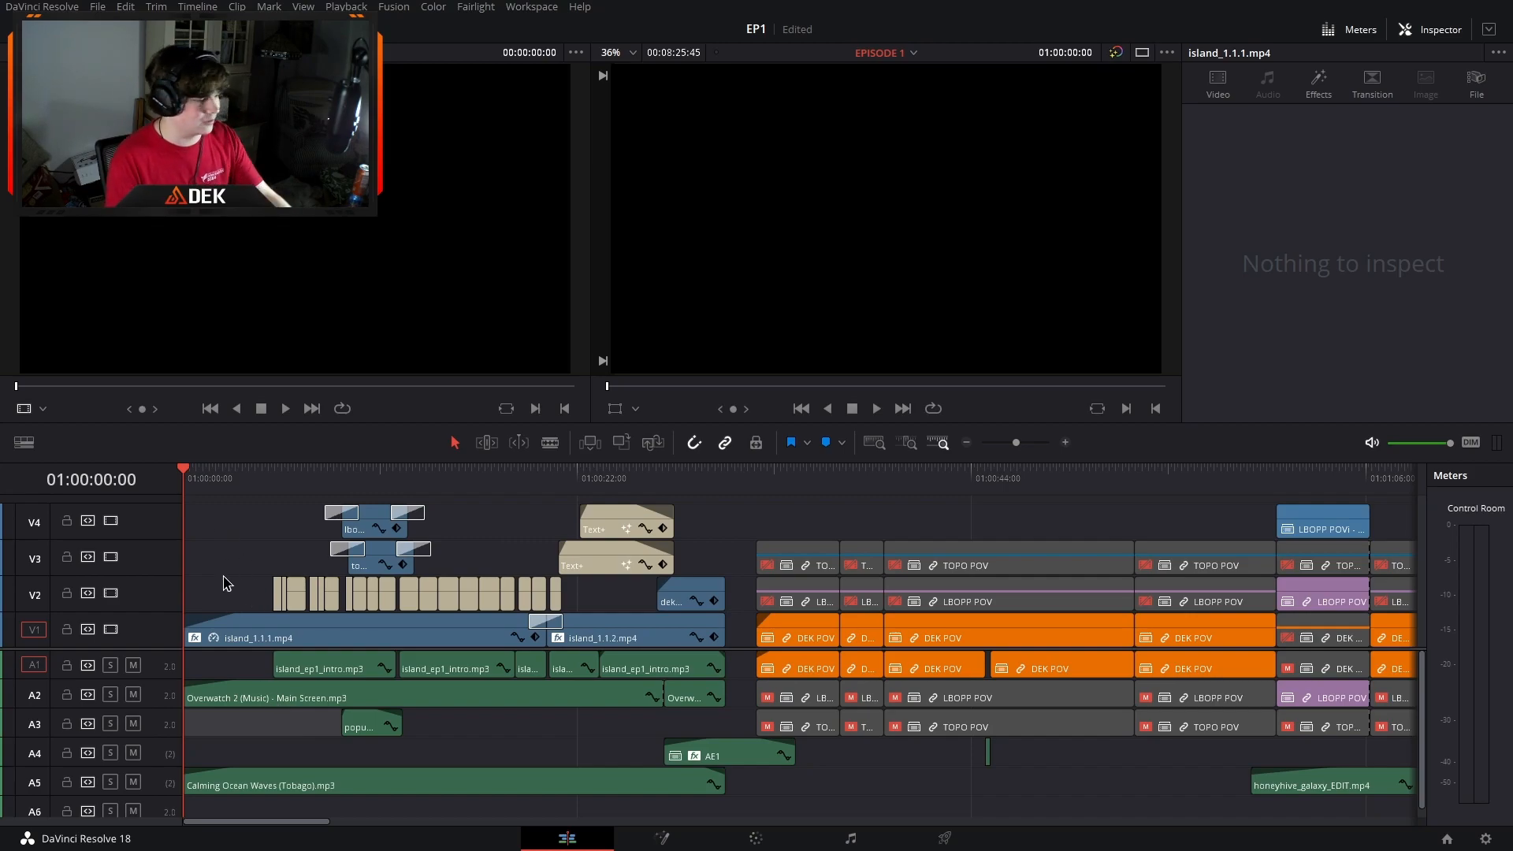
Step: Show the cropping settings of island_1.1.1.mp4 at 01:00:05:04, try a different bottom crop and undo it
click(284, 640)
click(271, 478)
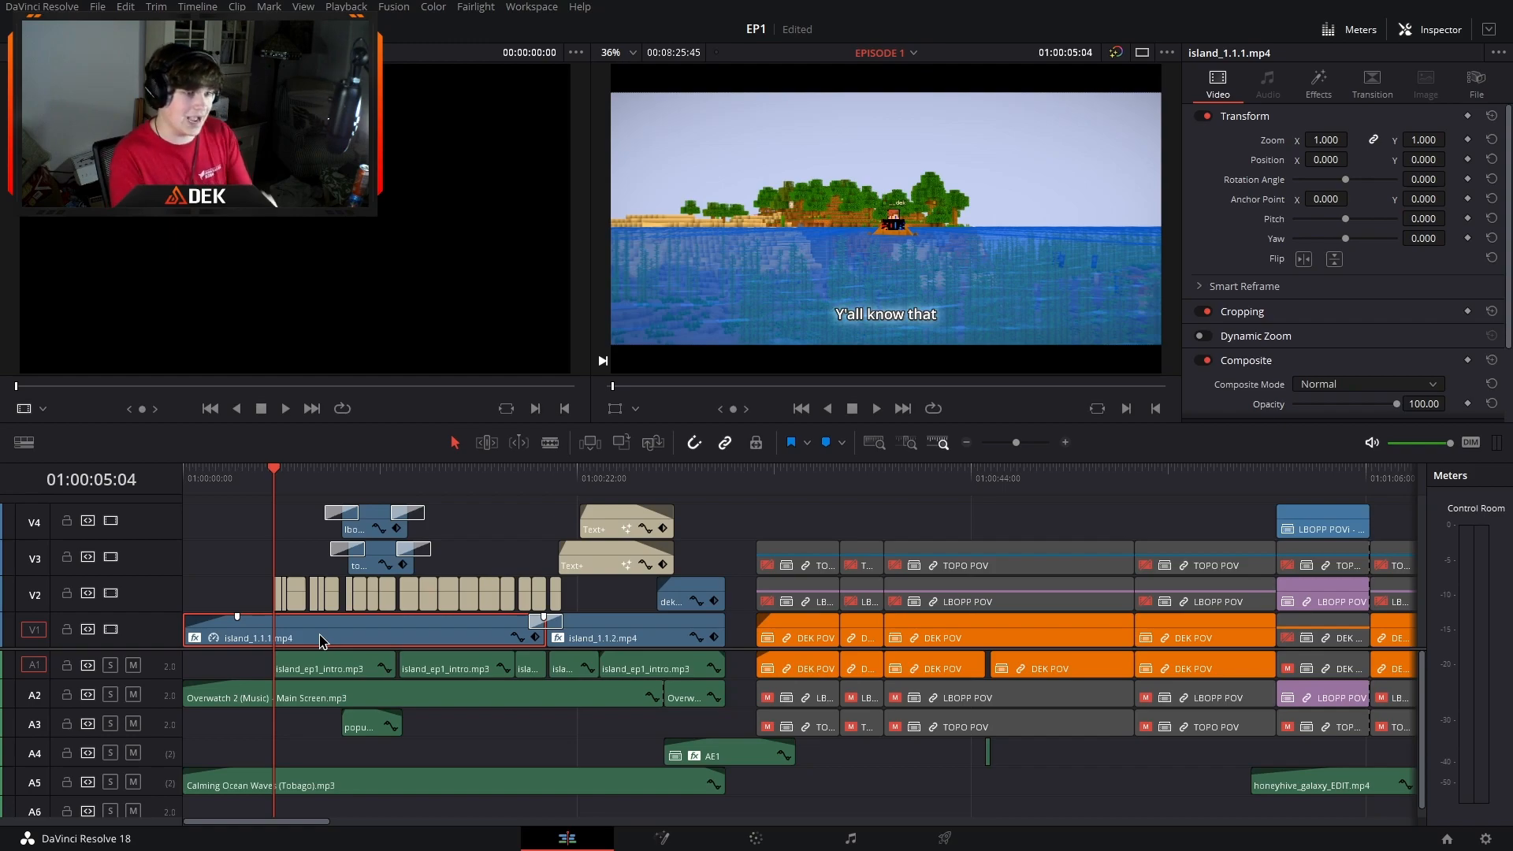
click(1264, 311)
scroll(1308, 359, down, 3)
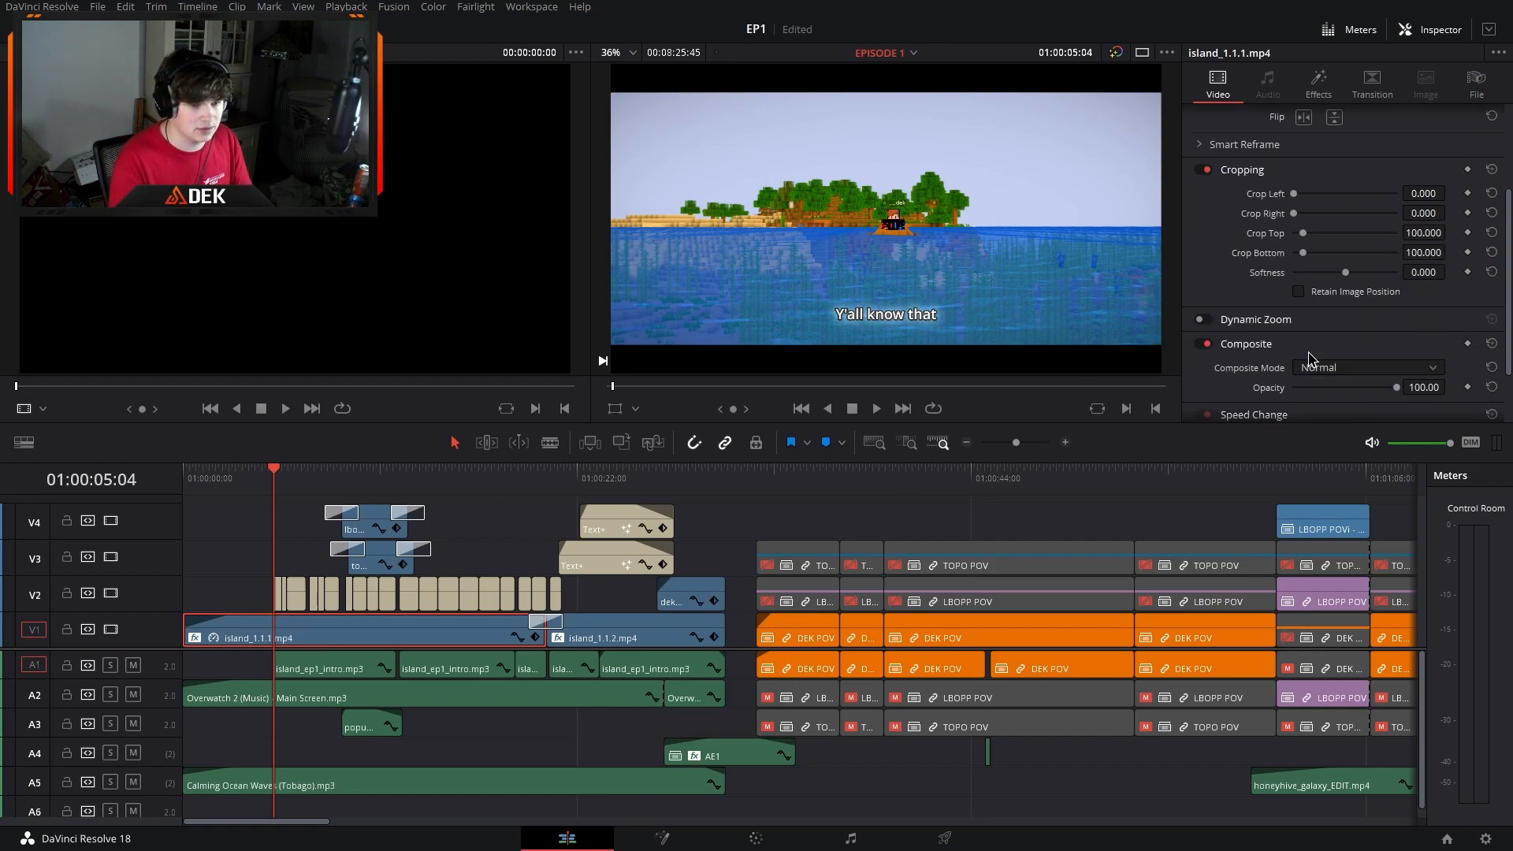
drag(1420, 253, 1405, 271)
key(ctrl+z)
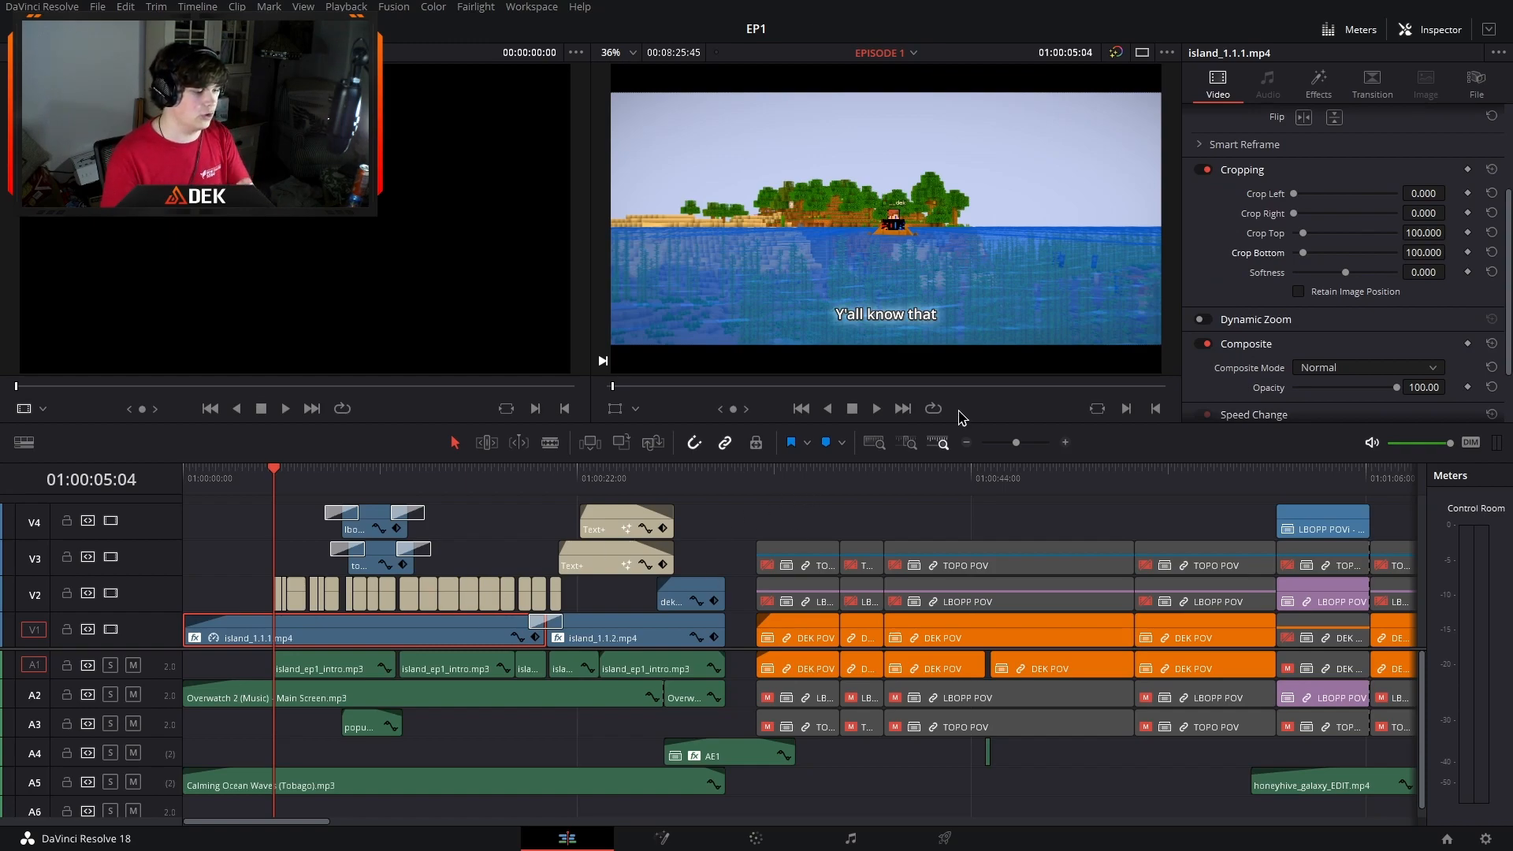
Step: Review the Vignette and Zoom Blur effects on island_1.1.1.mp4, remove Zoom Blur and undo the removal
click(1318, 85)
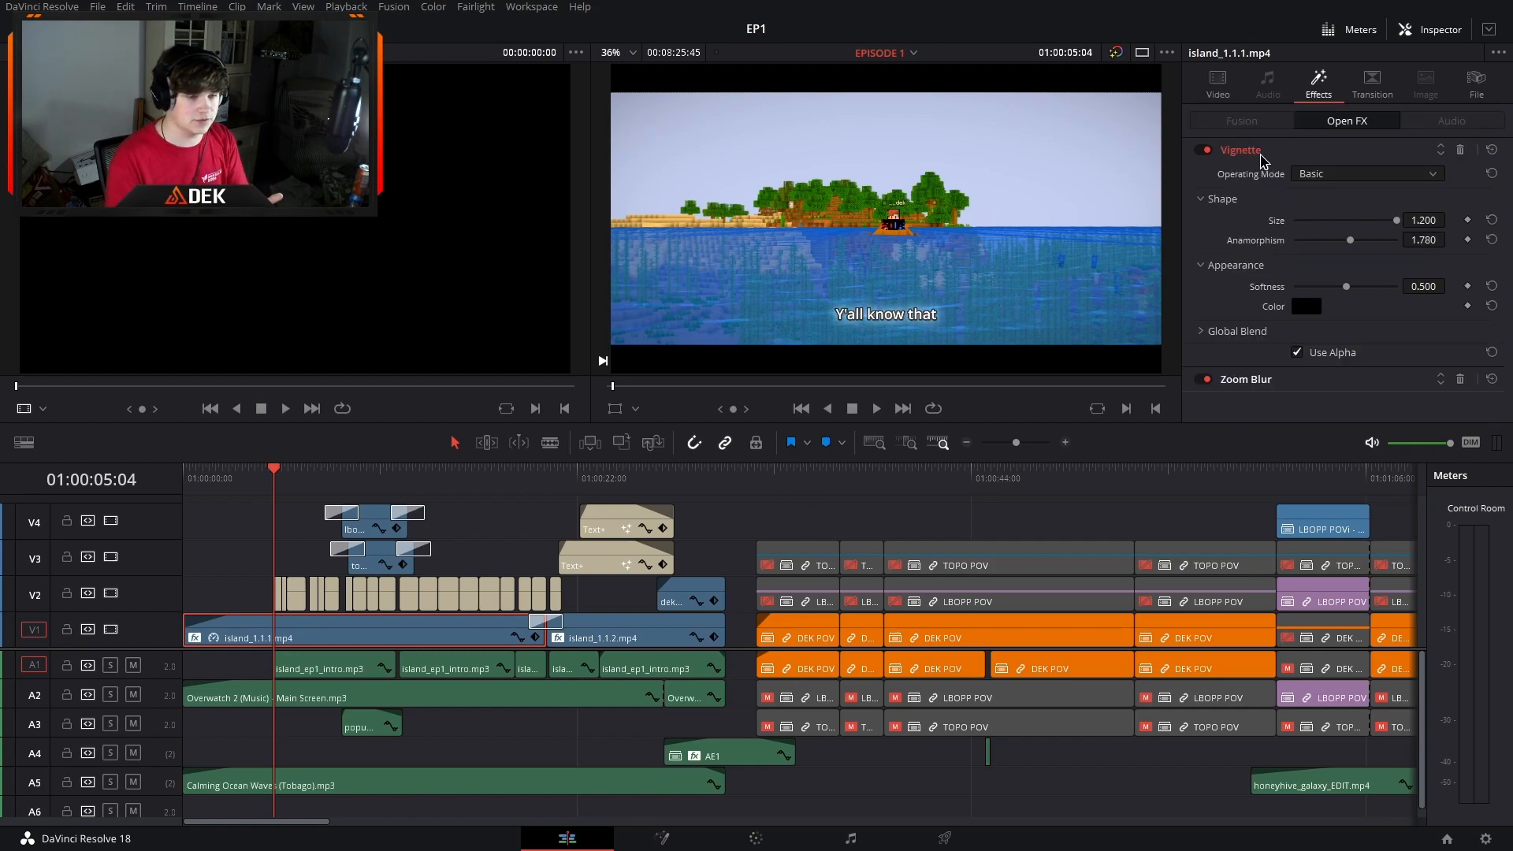
click(1253, 382)
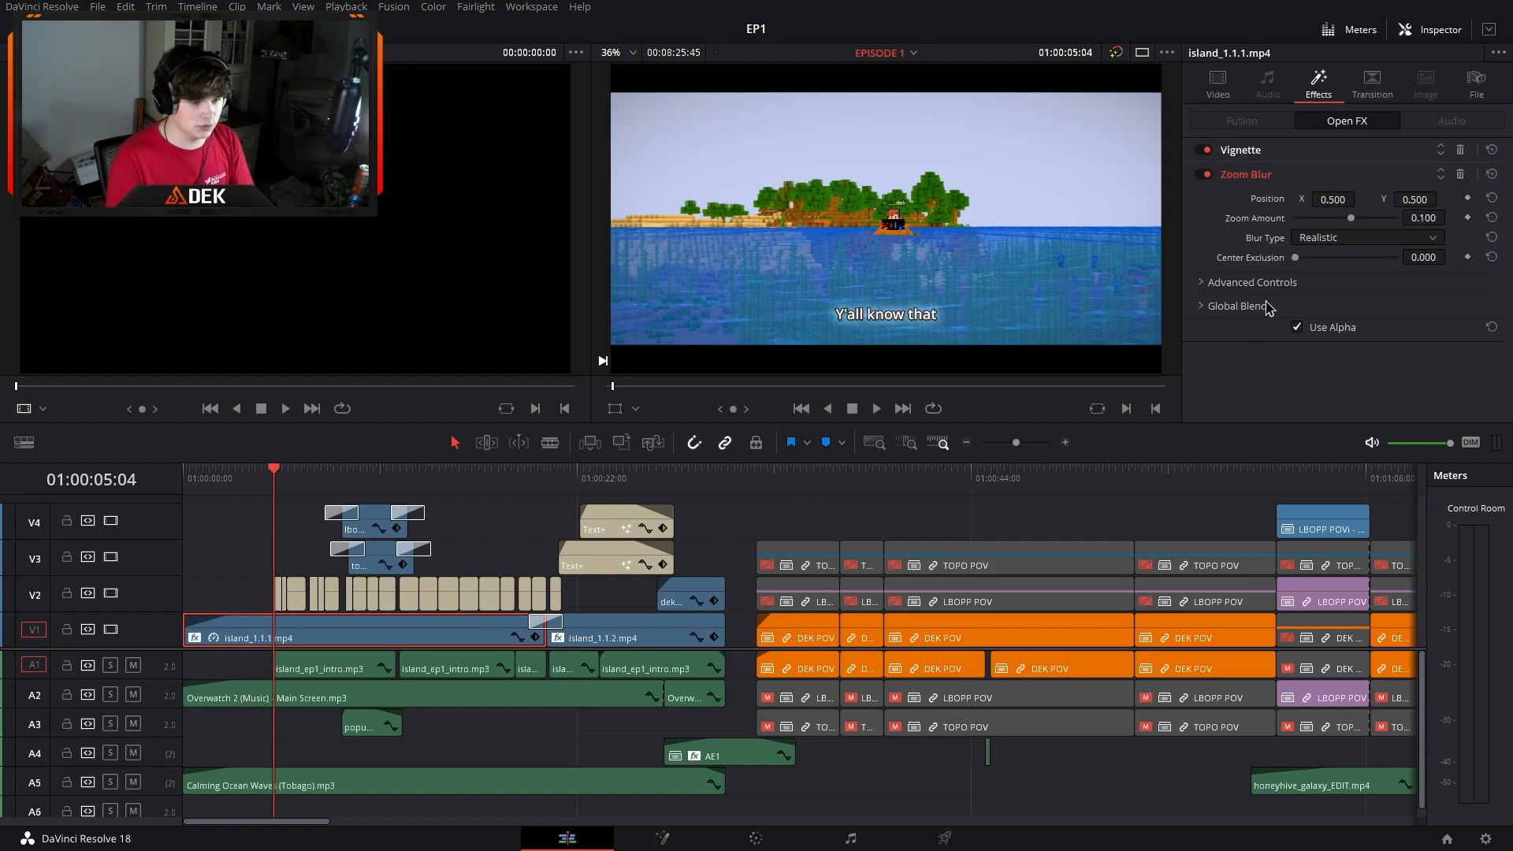
click(1461, 175)
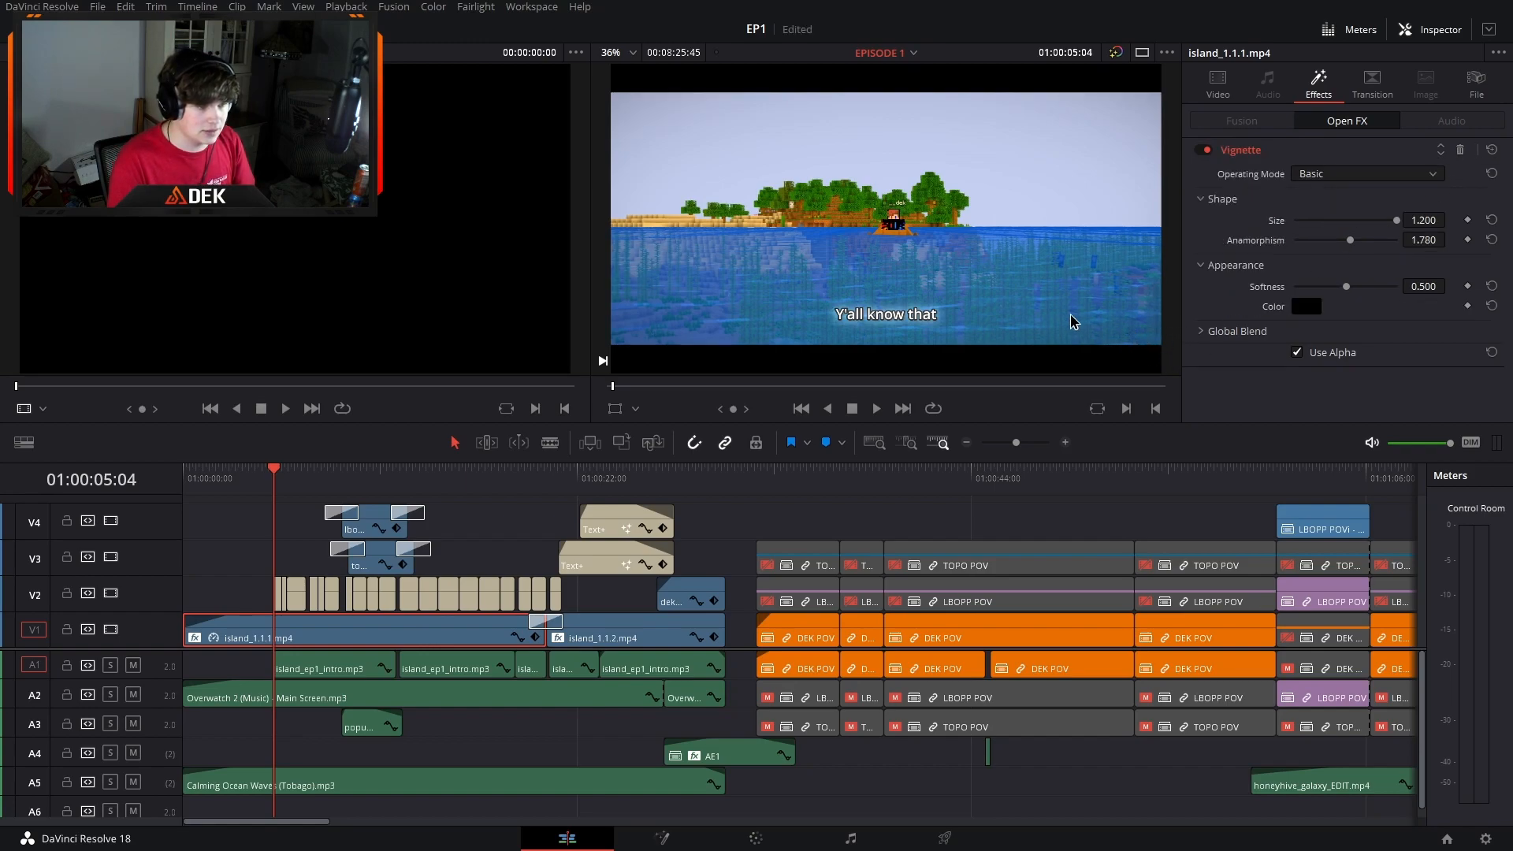
key(ctrl+z)
Step: Compare the enlarged lower picture edge with and without Zoom Blur, undo its removal and fit the picture back in the viewer
scroll(1103, 331, up, 3)
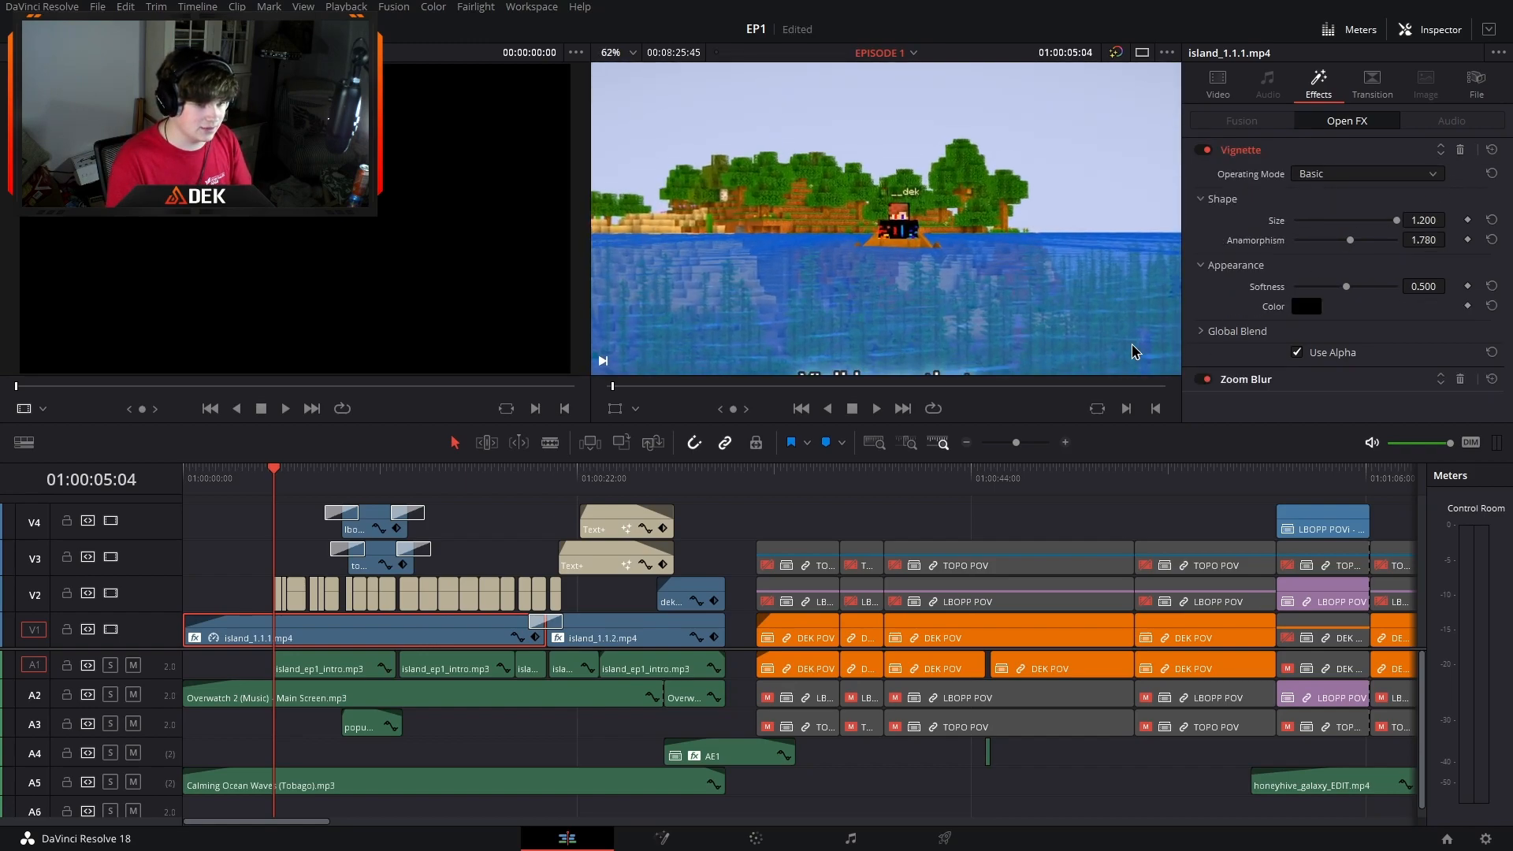
scroll(757, 152, up, 4)
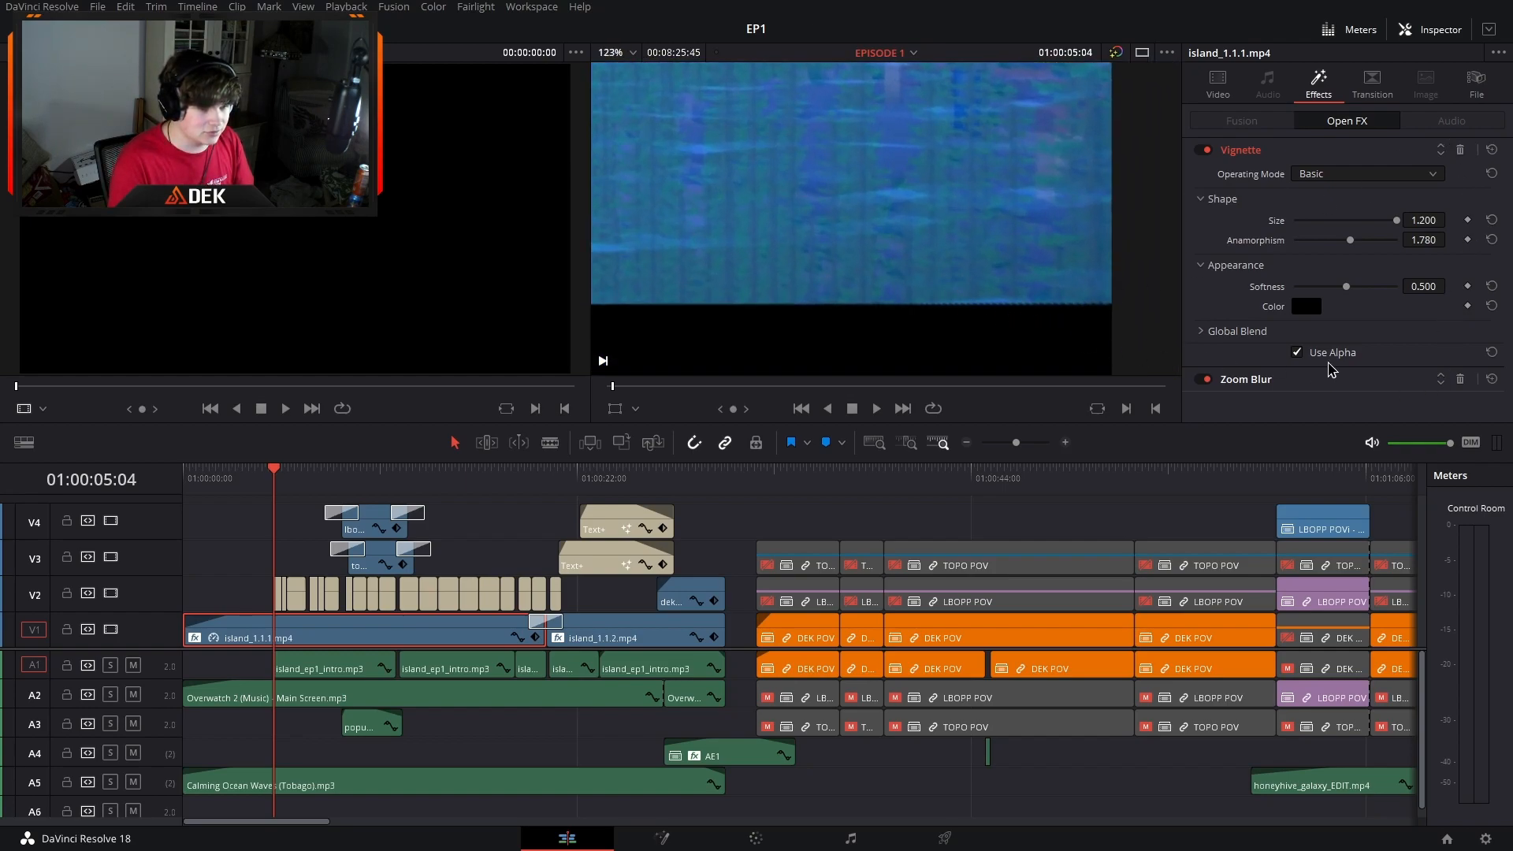
click(1460, 380)
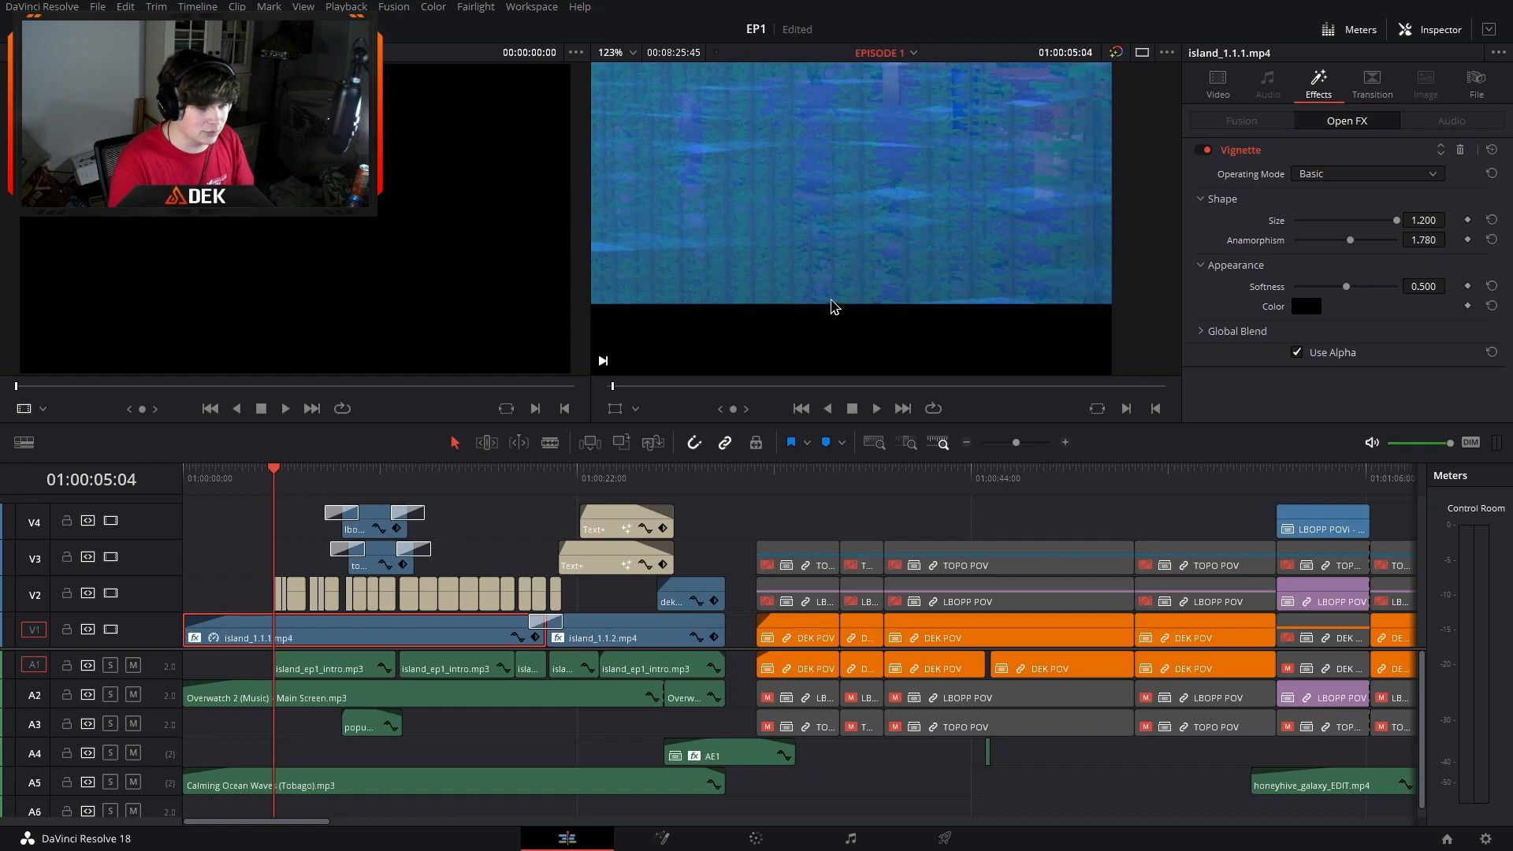
key(ctrl+z)
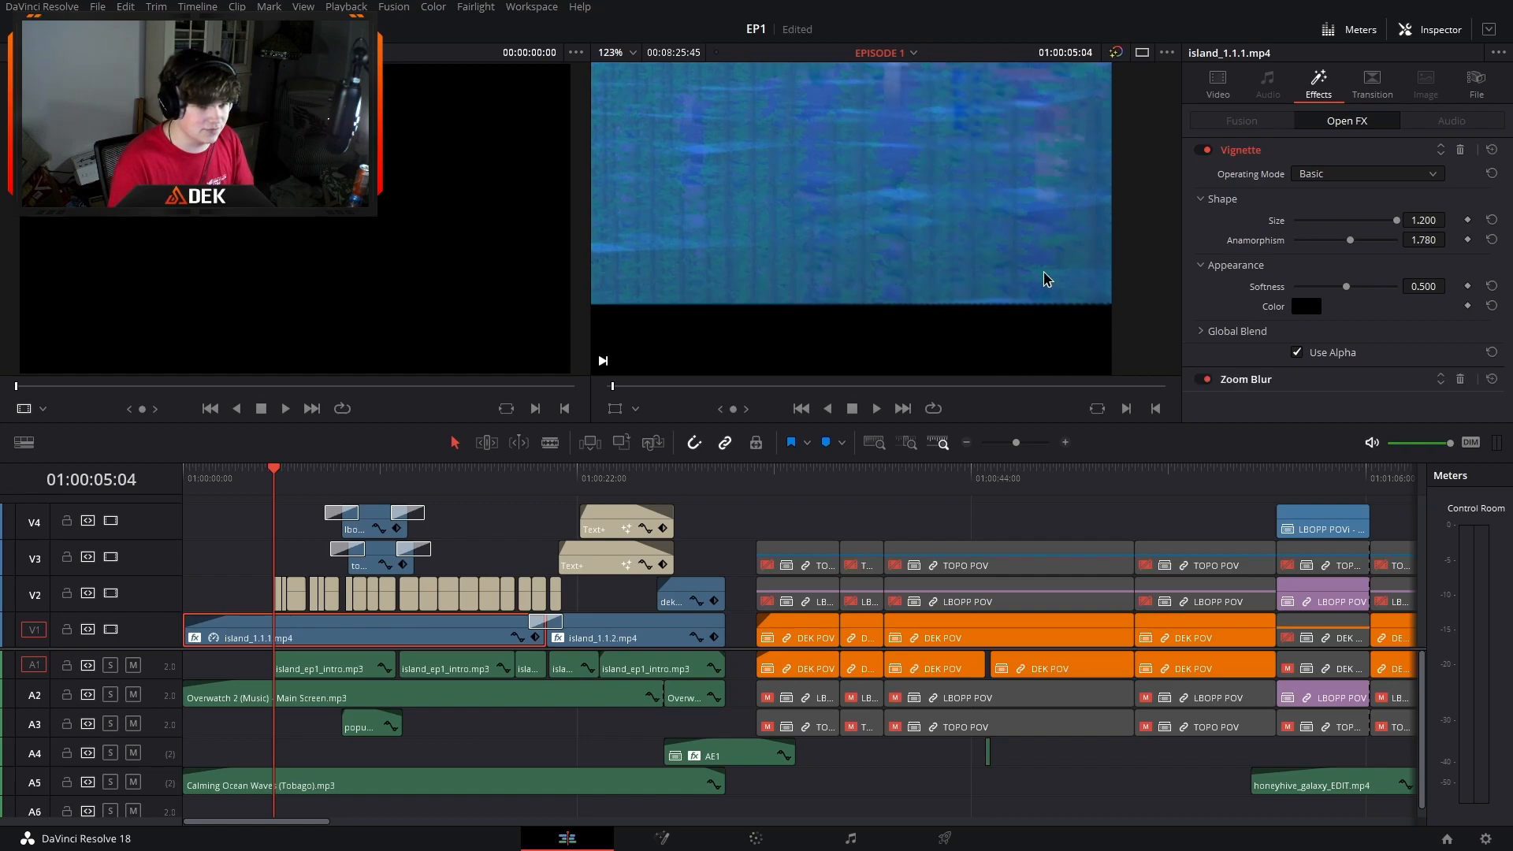
click(623, 53)
click(637, 75)
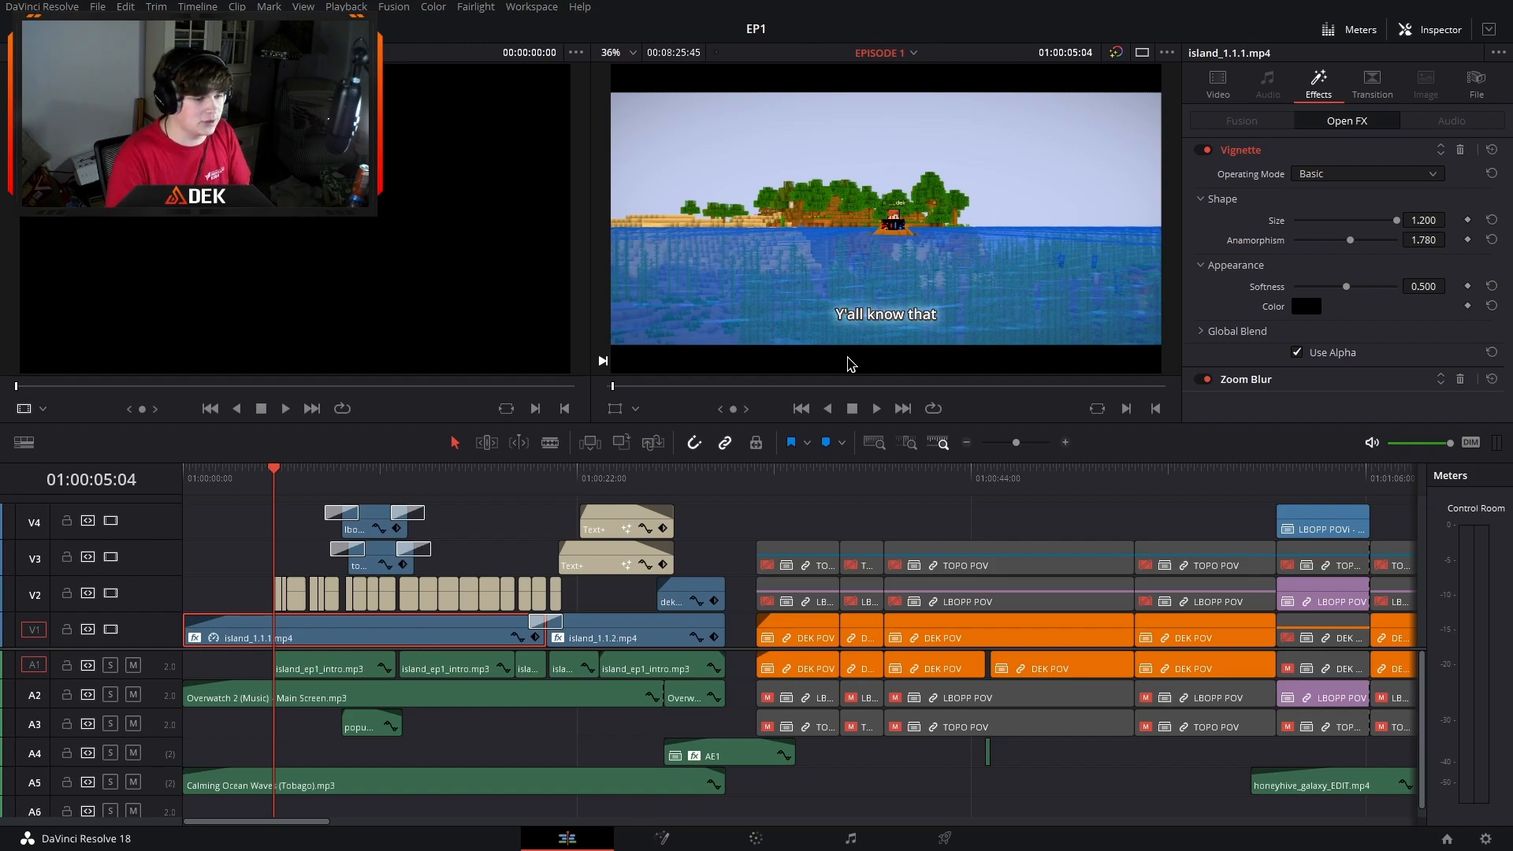
click(718, 504)
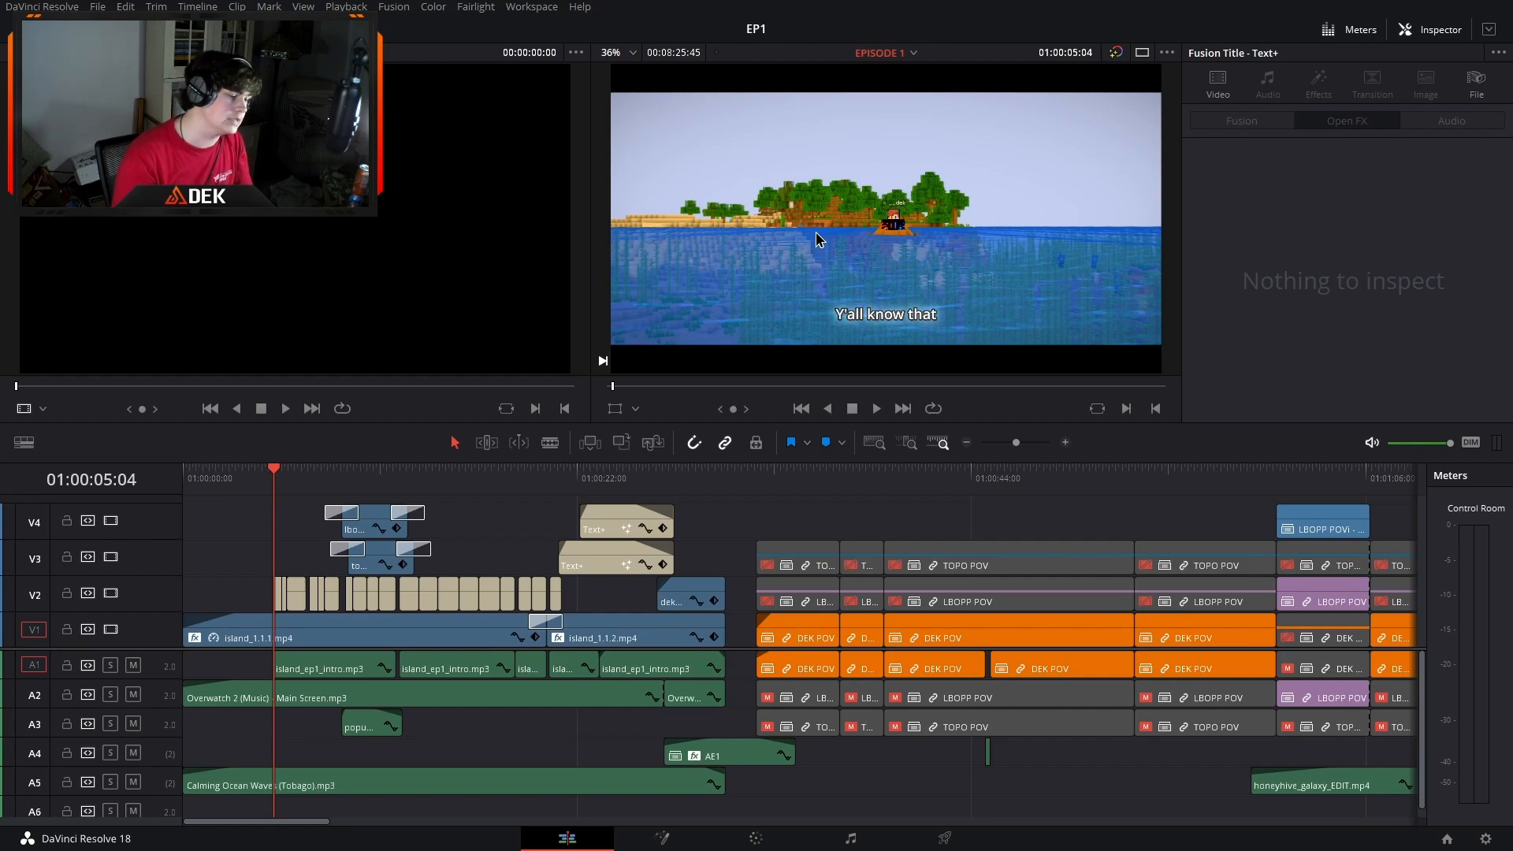
Step: Open the "1.8 gamer," caption at 01:00:06:14 in Fusion, examine its glow up close and return to the Edit page
click(303, 483)
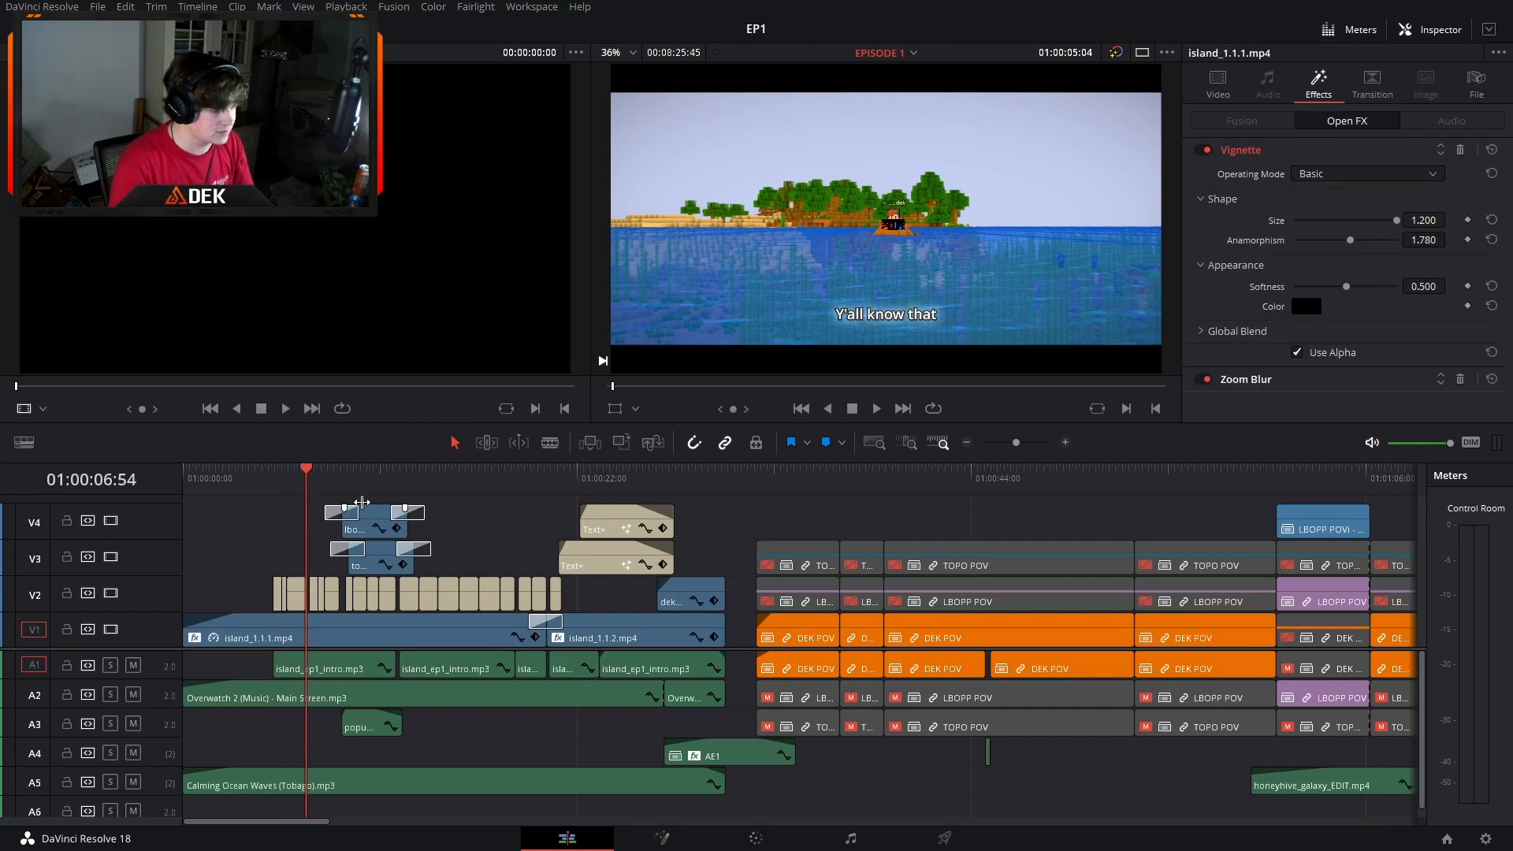
click(1065, 443)
click(629, 473)
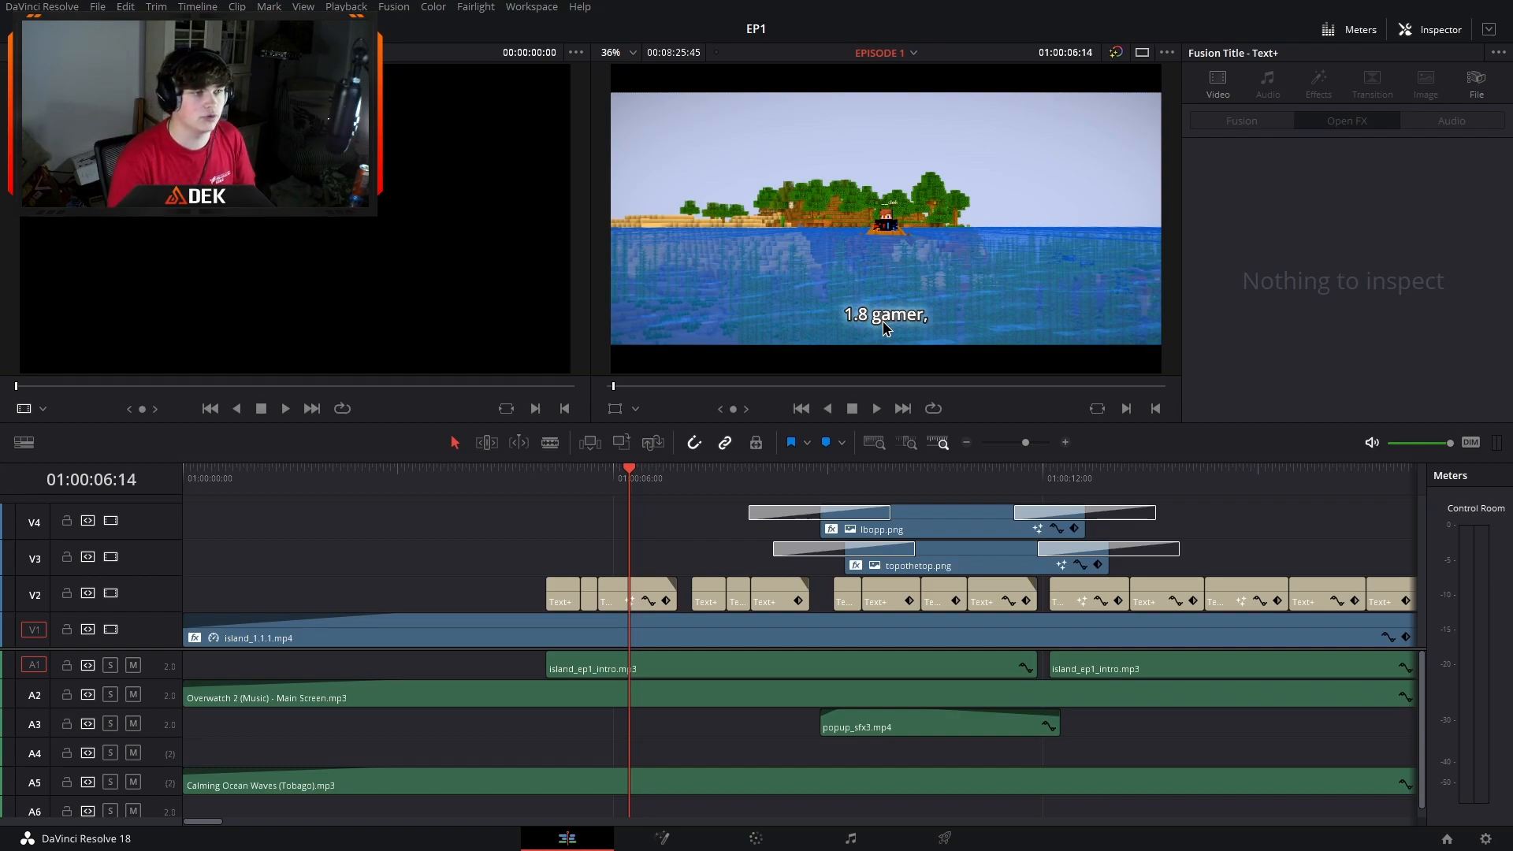
click(648, 847)
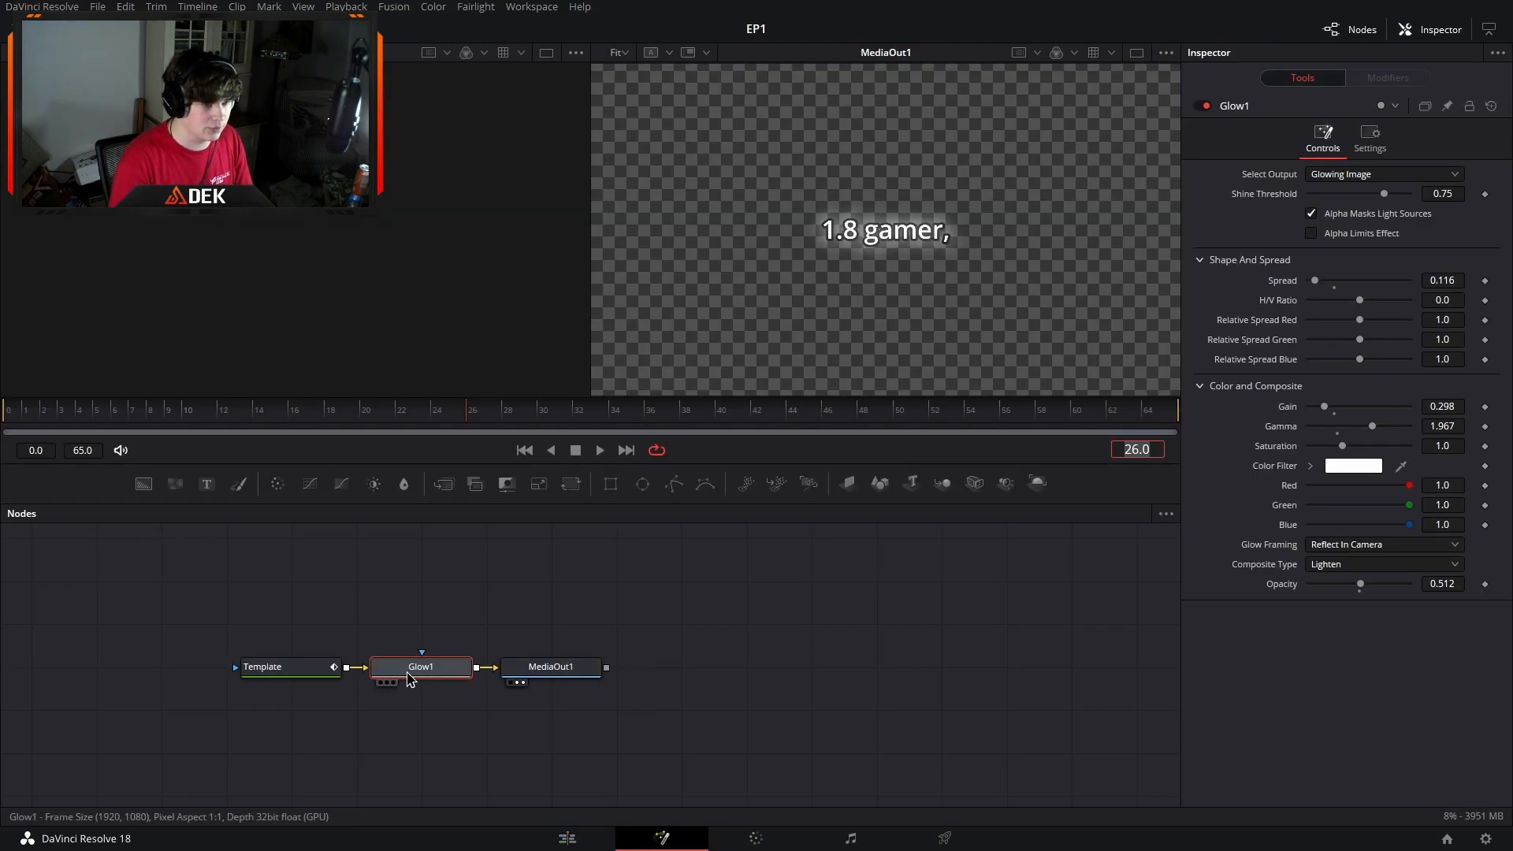
scroll(888, 256, up, 3)
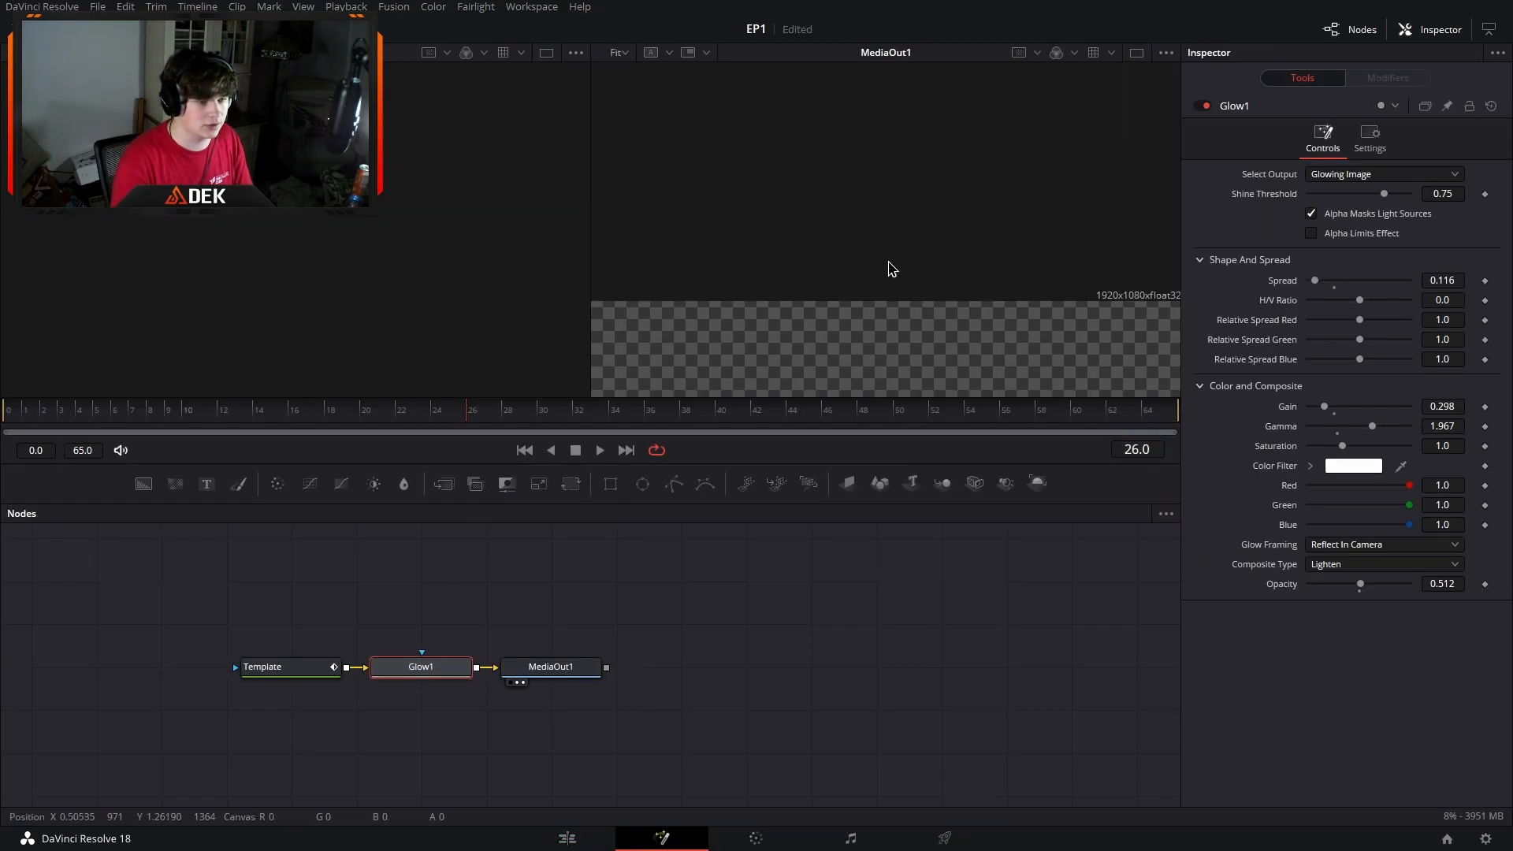
scroll(888, 264, up, 3)
scroll(881, 253, down, 6)
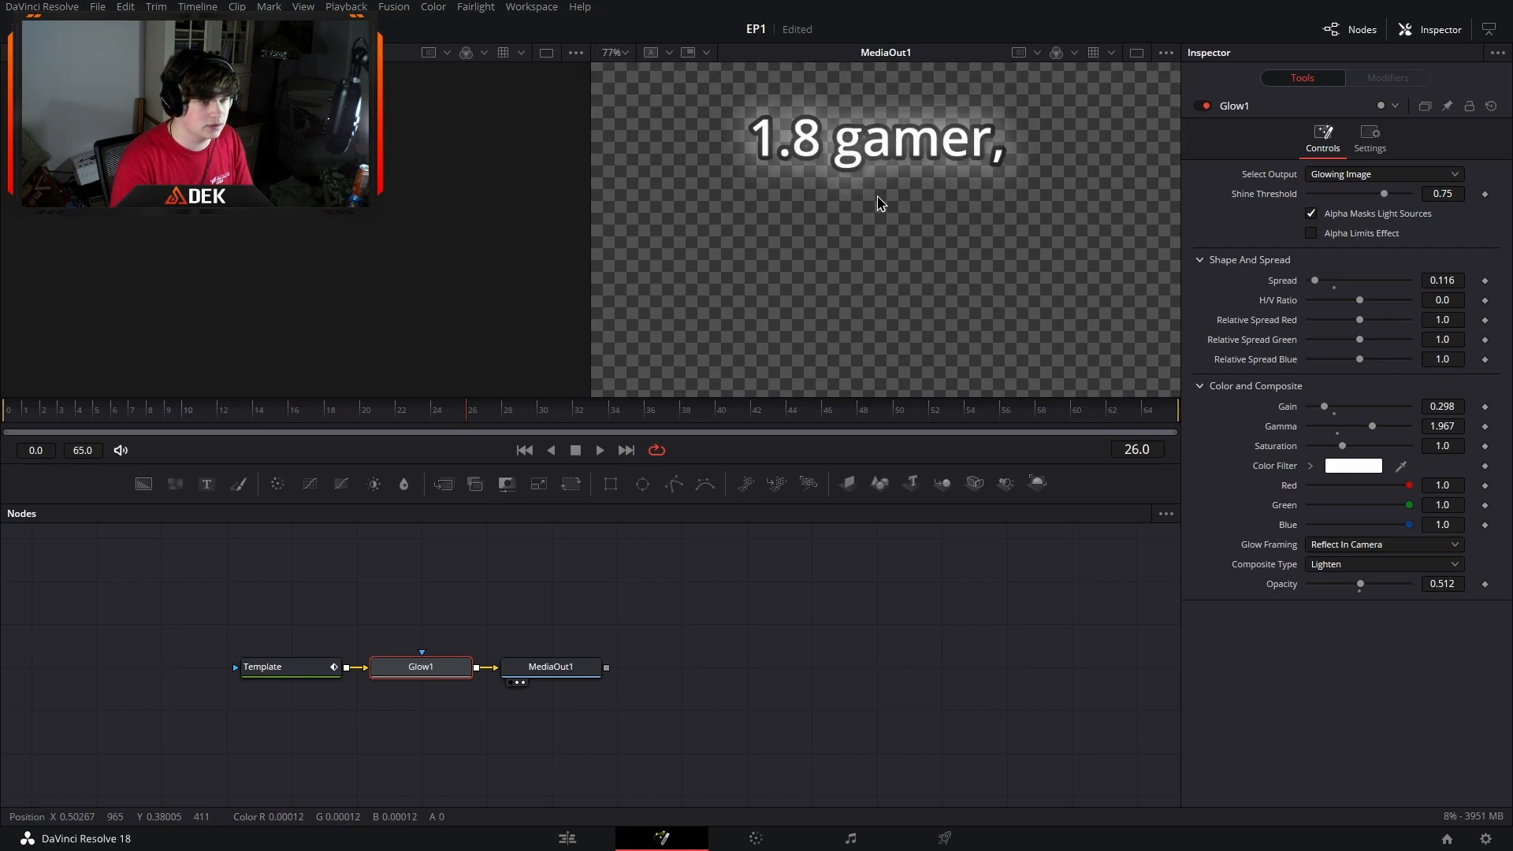
drag(878, 247, 880, 267)
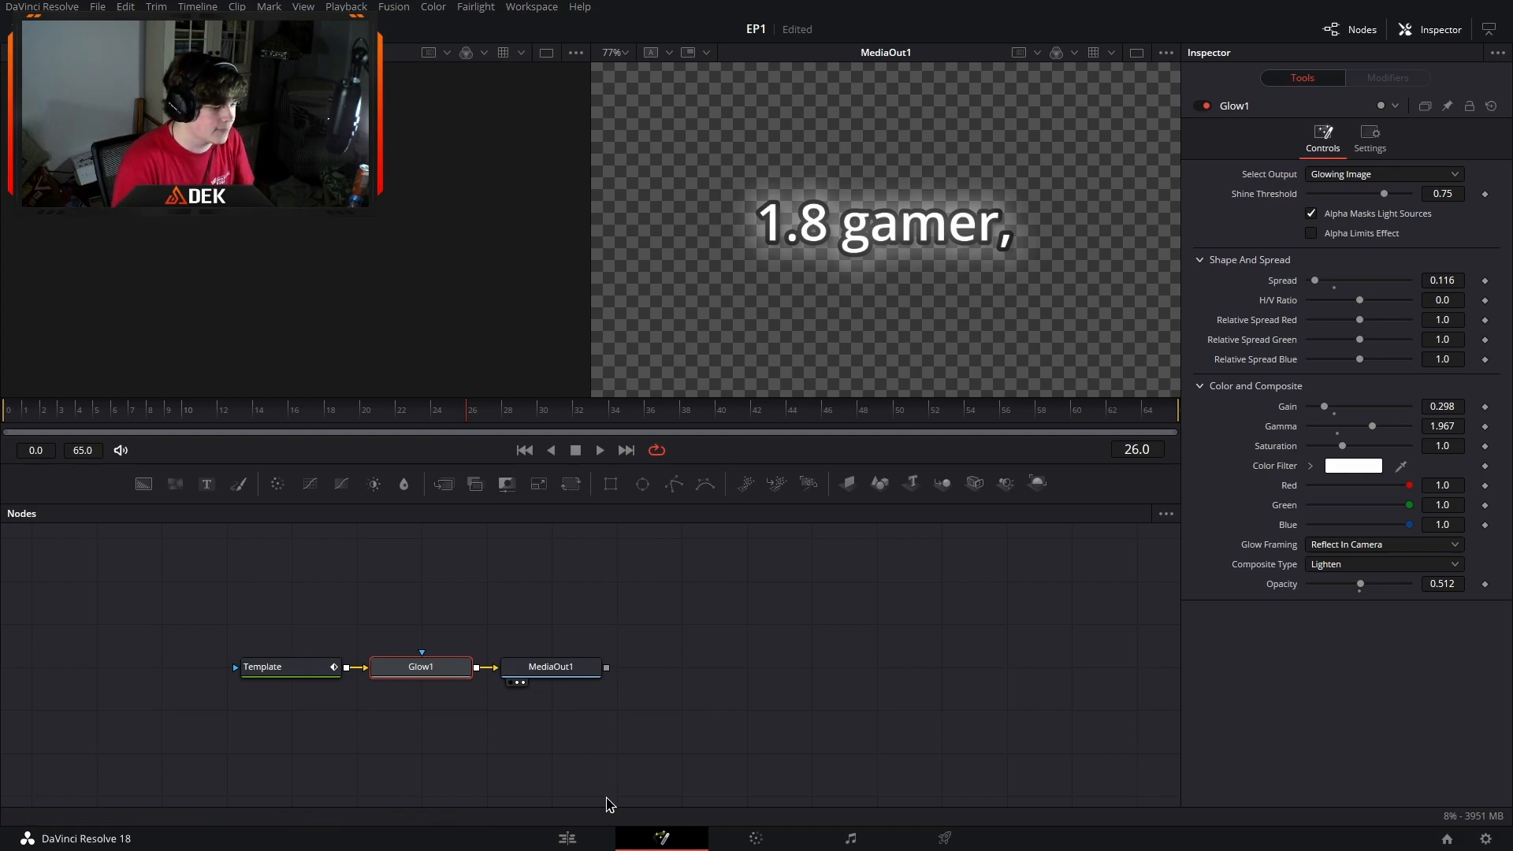
click(567, 839)
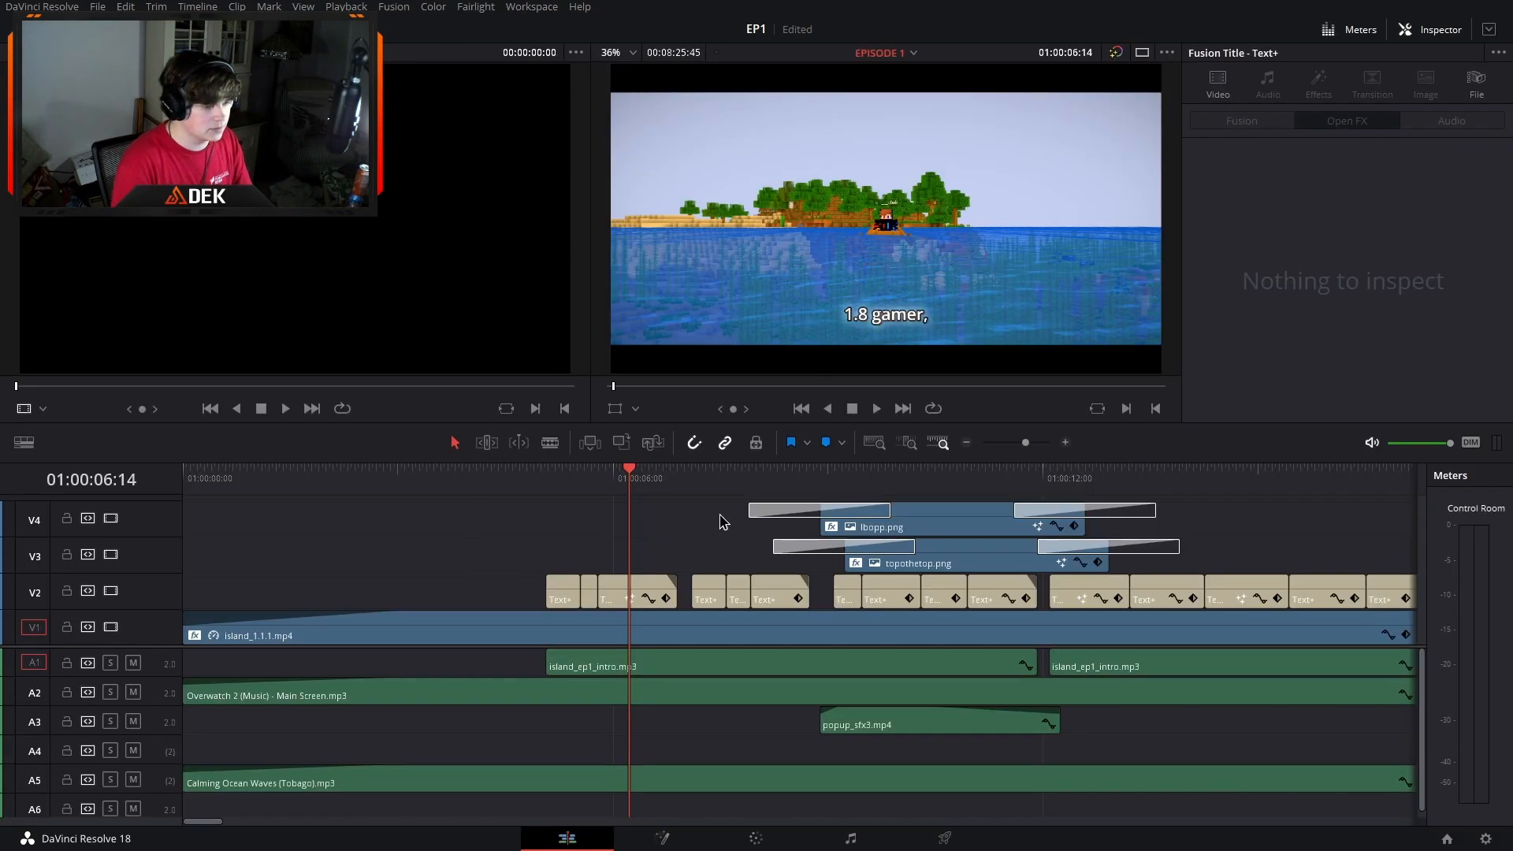
Step: At 01:00:10:18, inspect the effects and opening transition of the V4 lbopp.png overlay and the popup_sfx3.mp4 sound settings
click(966, 443)
click(551, 480)
click(573, 525)
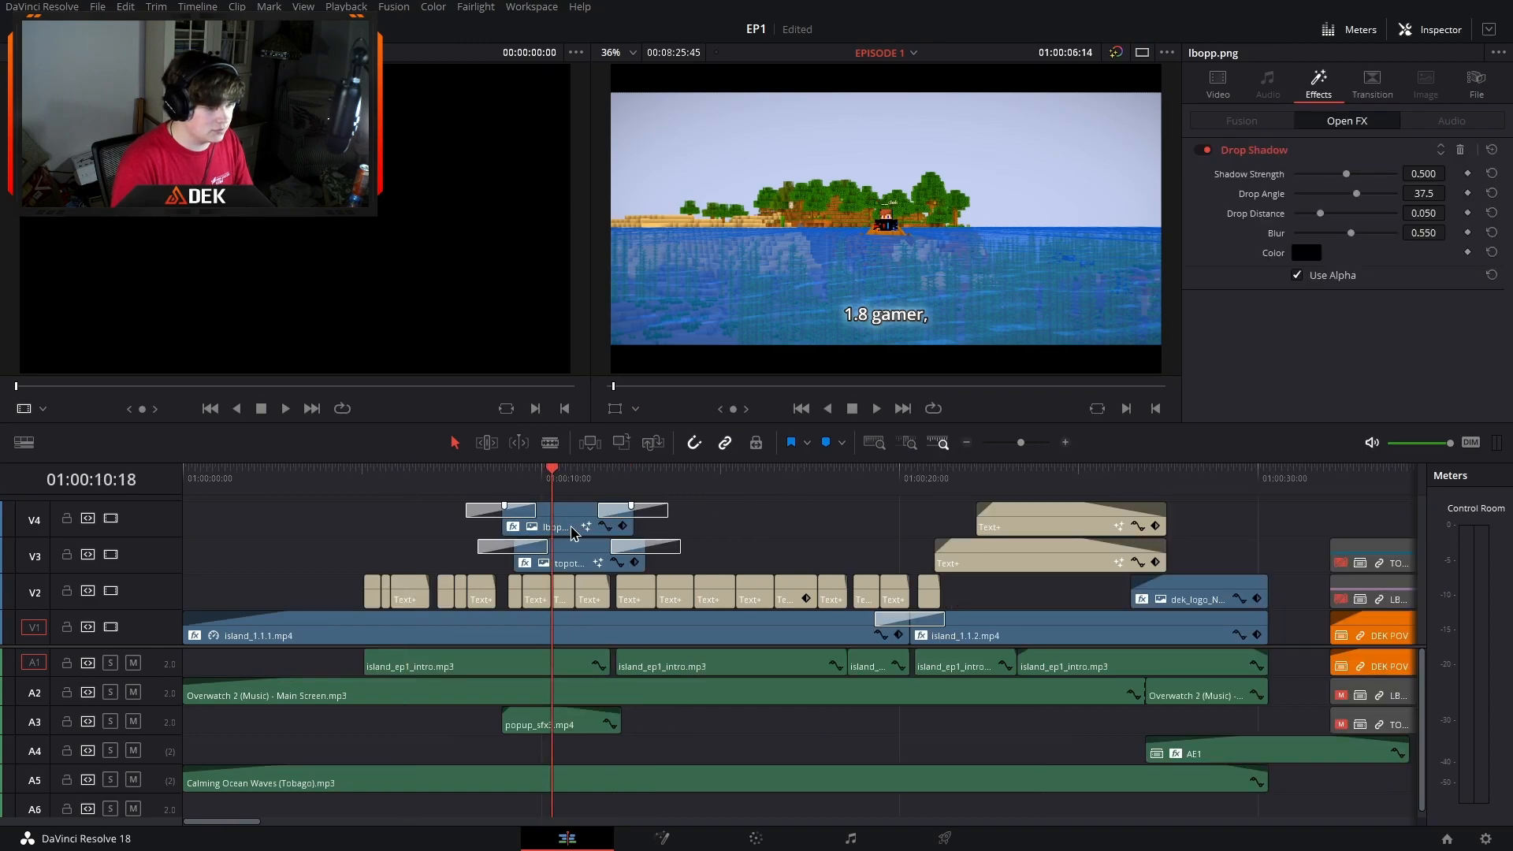
click(518, 512)
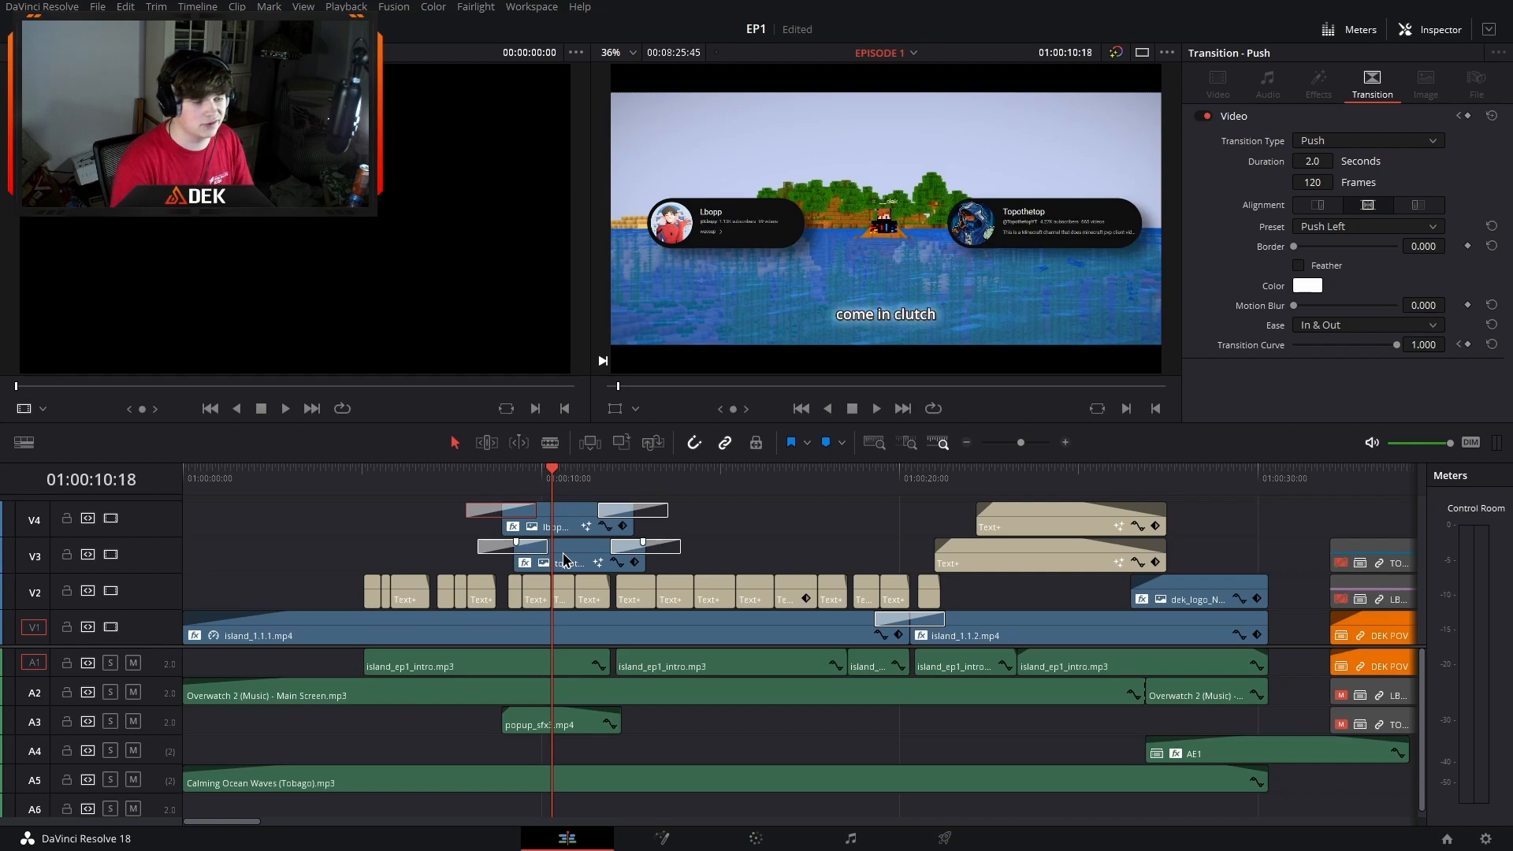
click(523, 724)
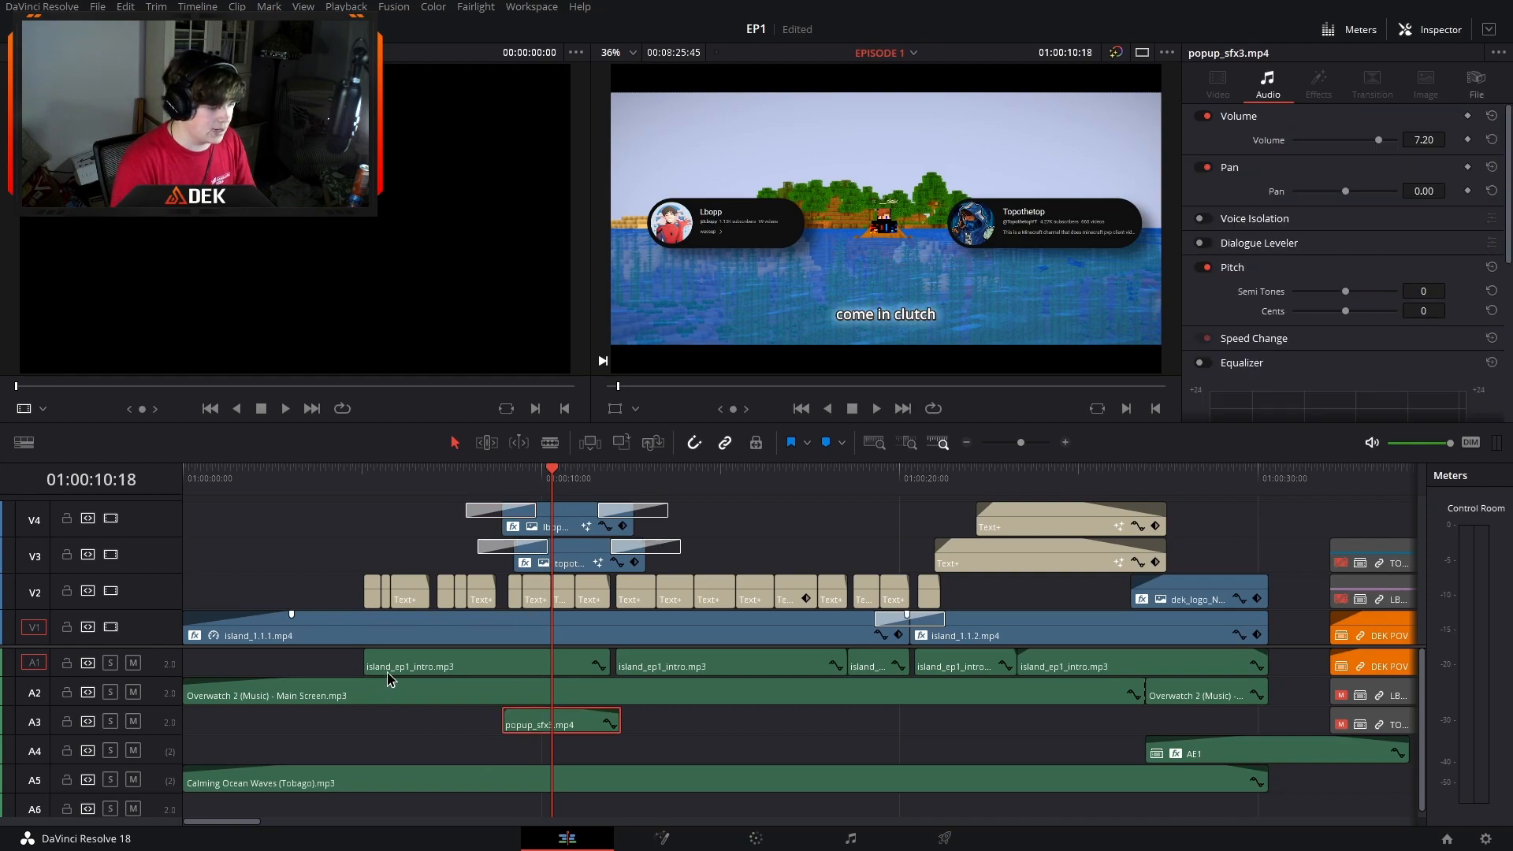
Step: Solo track A5 with Calming Ocean Waves (Tobago).mp3 and play the timeline from the first caption to 01:00:14:29
click(315, 782)
scroll(354, 770, down, 1)
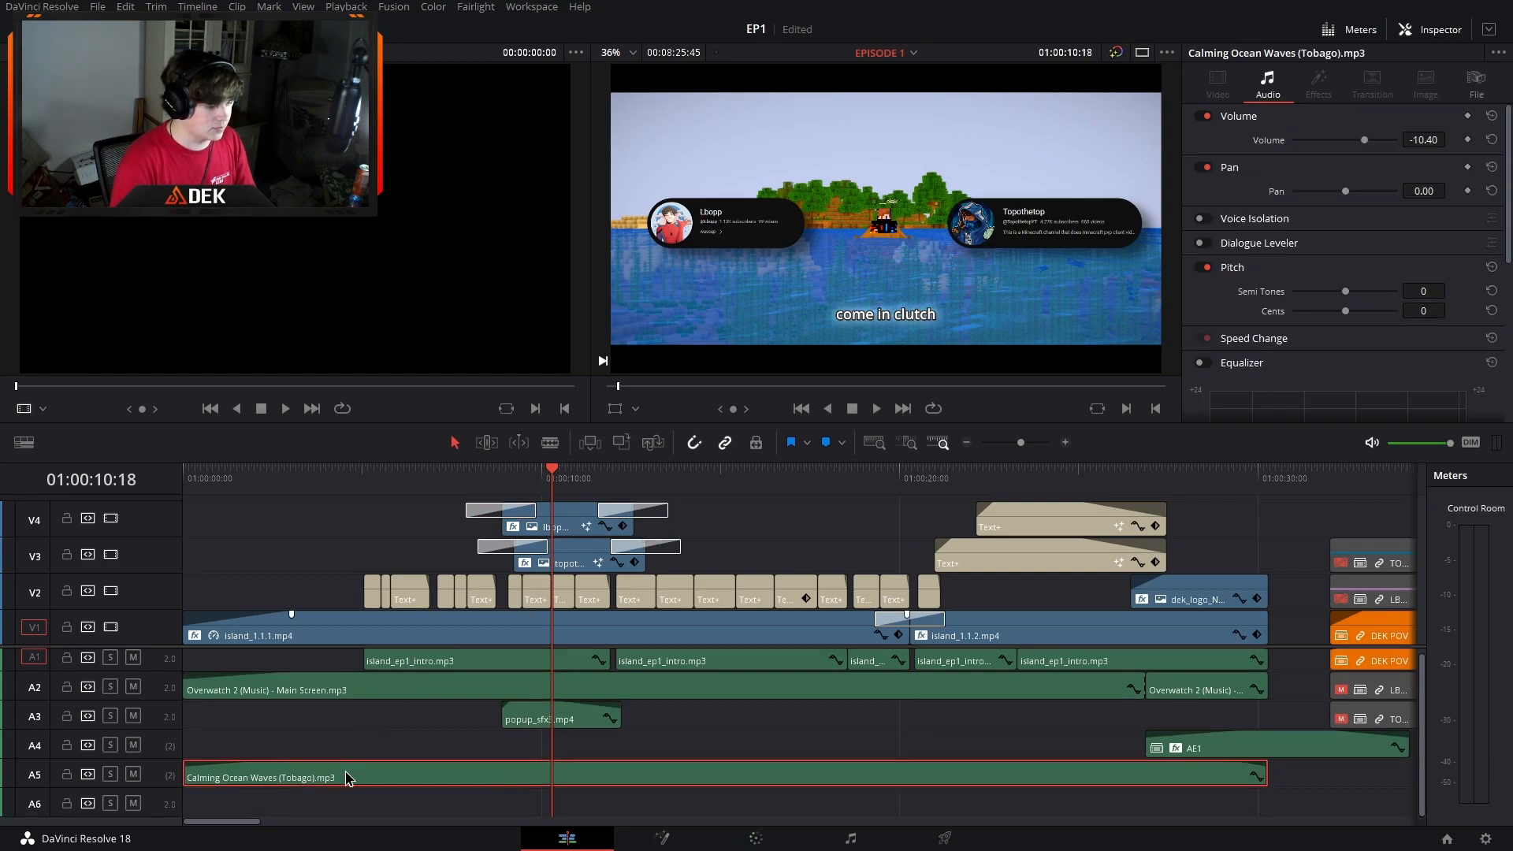
click(111, 774)
click(368, 478)
key(space)
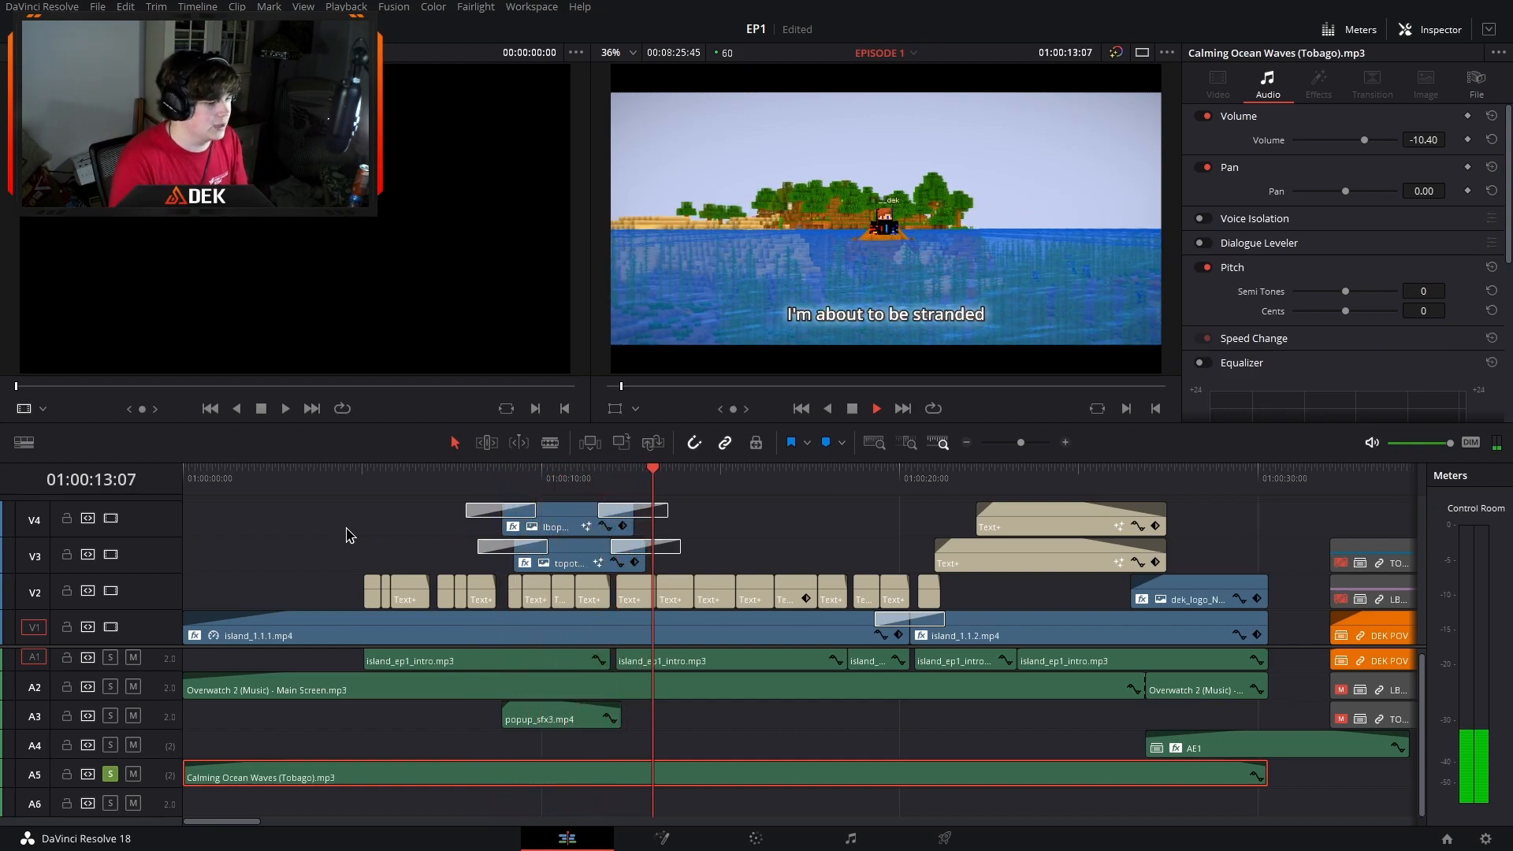
key(space)
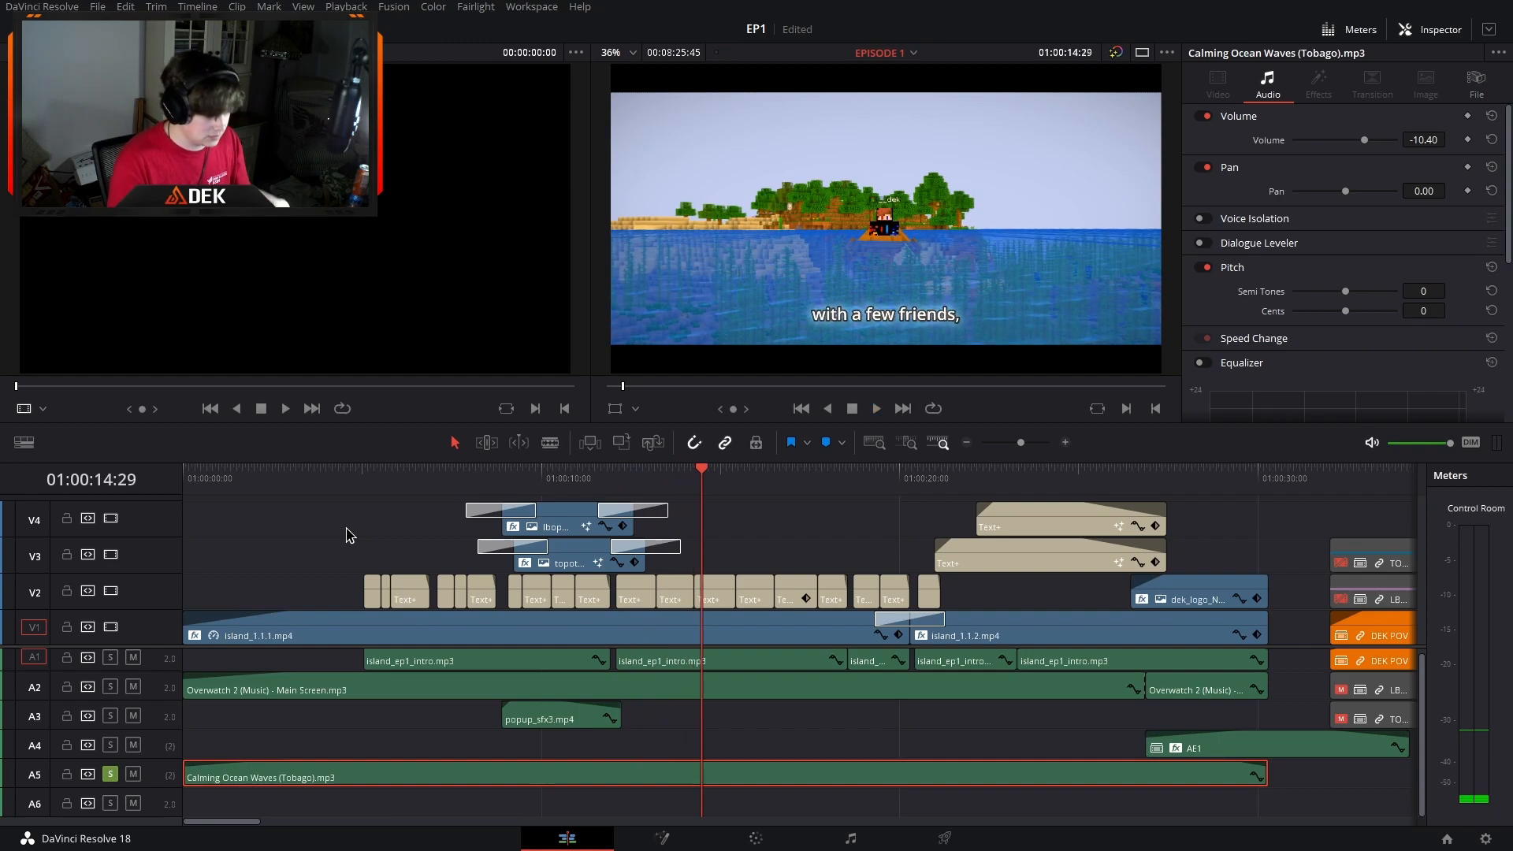
Step: Inspect the island_1.1.2.mp4 clip and the two Text+ titles on V3 and V4 at 01:00:23:42
scroll(429, 675, up, 1)
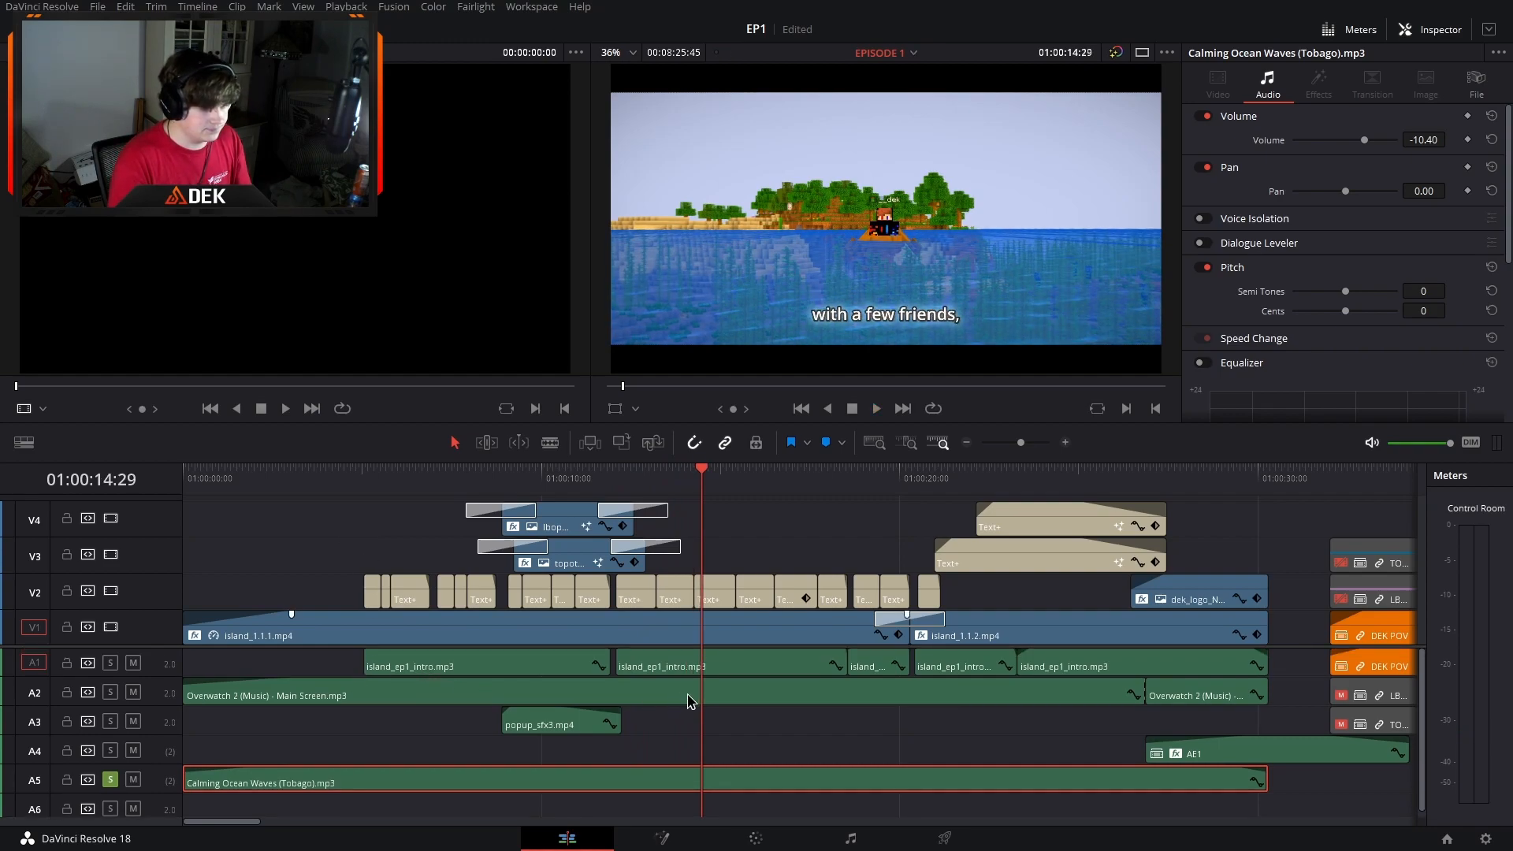
scroll(692, 701, right, 2)
scroll(699, 701, right, 2)
click(782, 626)
click(843, 474)
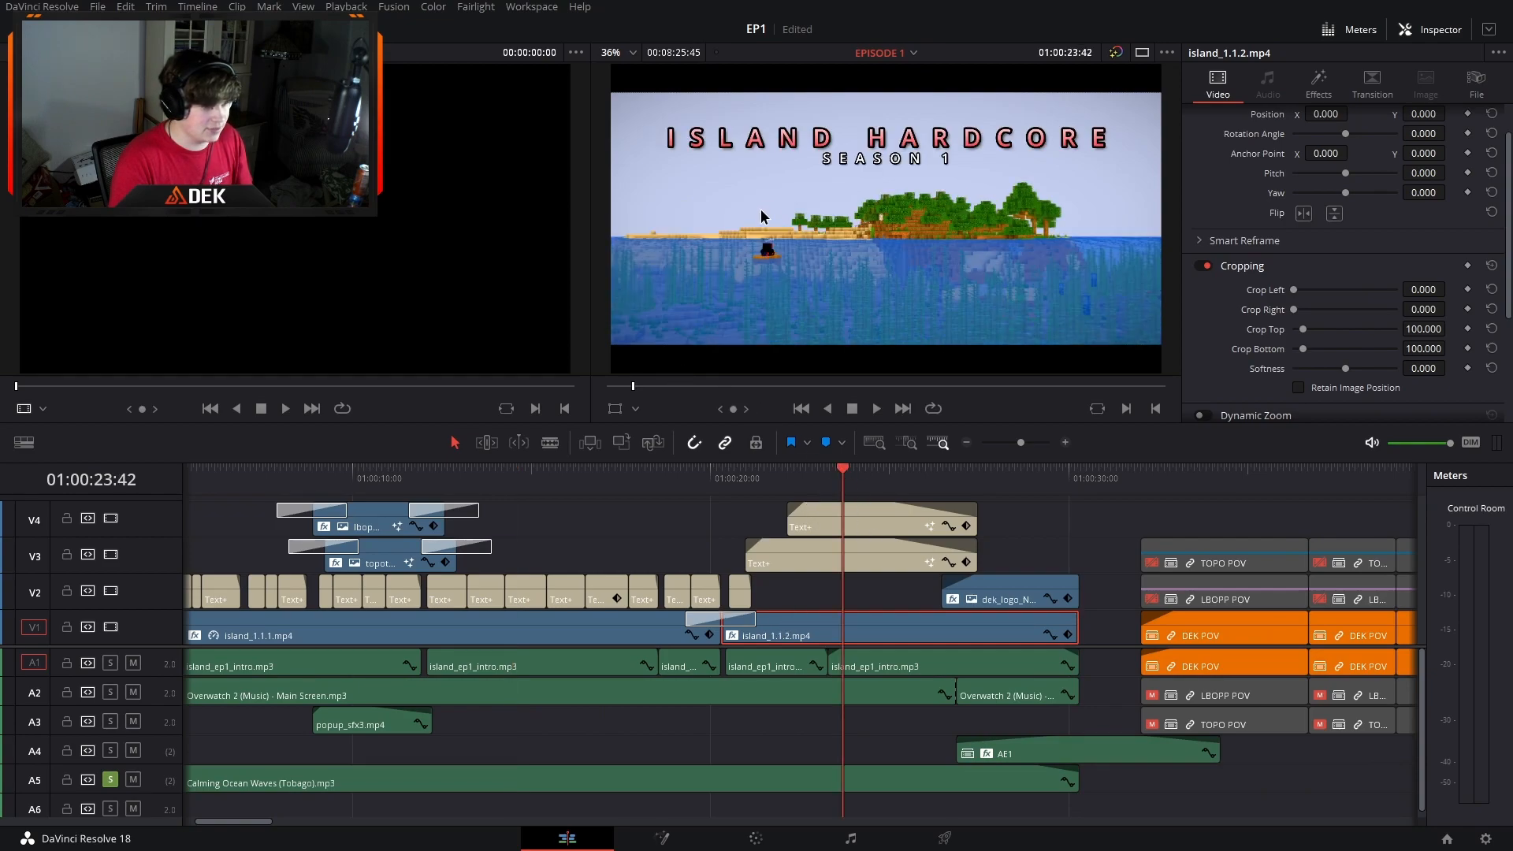
click(855, 546)
click(863, 520)
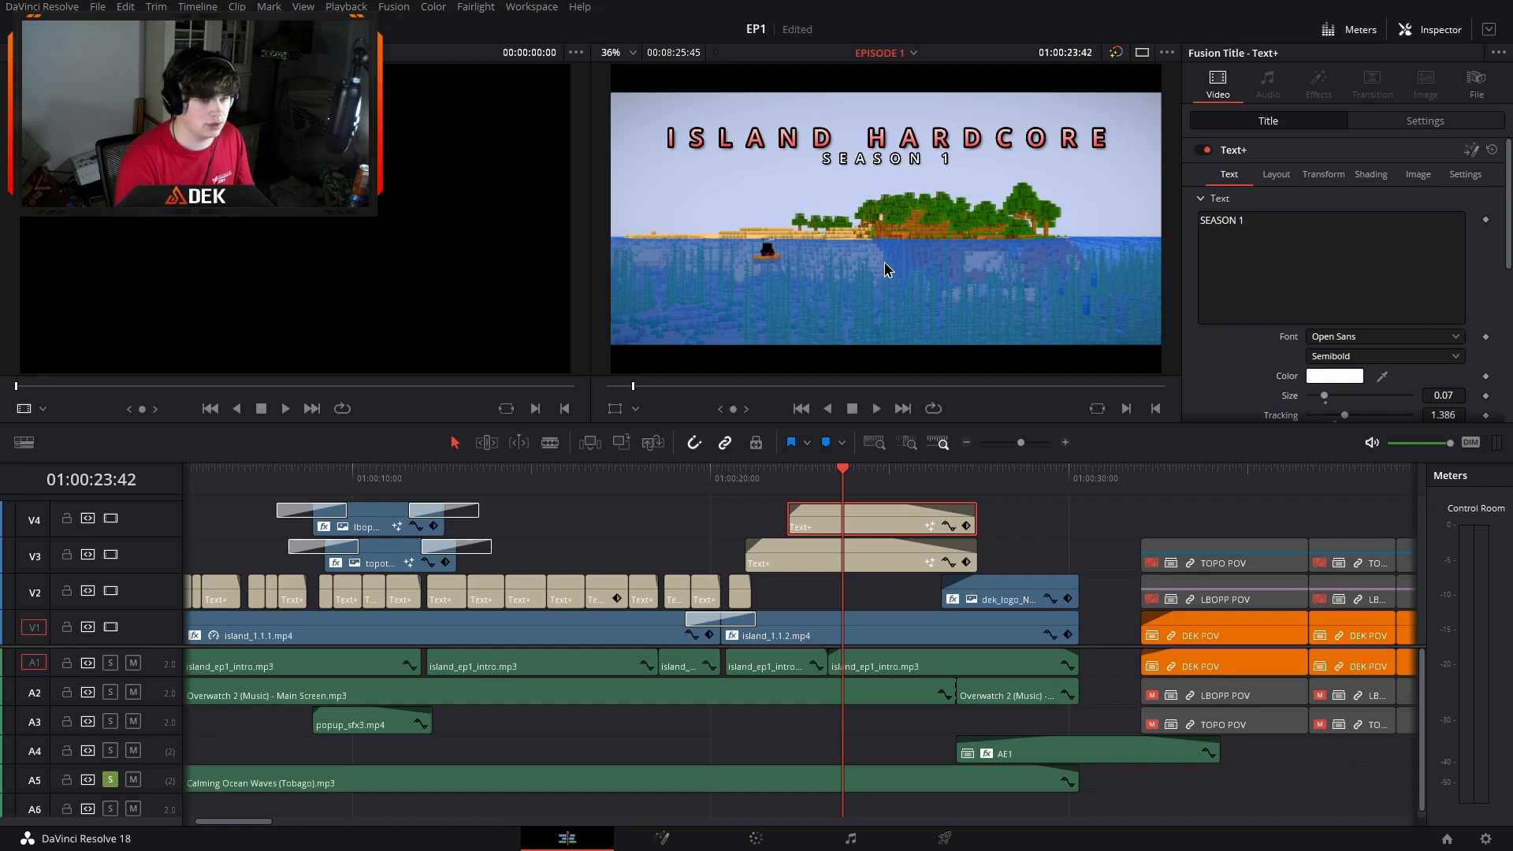
Step: Inspect the dek_logo_NEW_trans.png overlay at 01:00:28:49 near the end of the intro
click(1026, 476)
click(1029, 592)
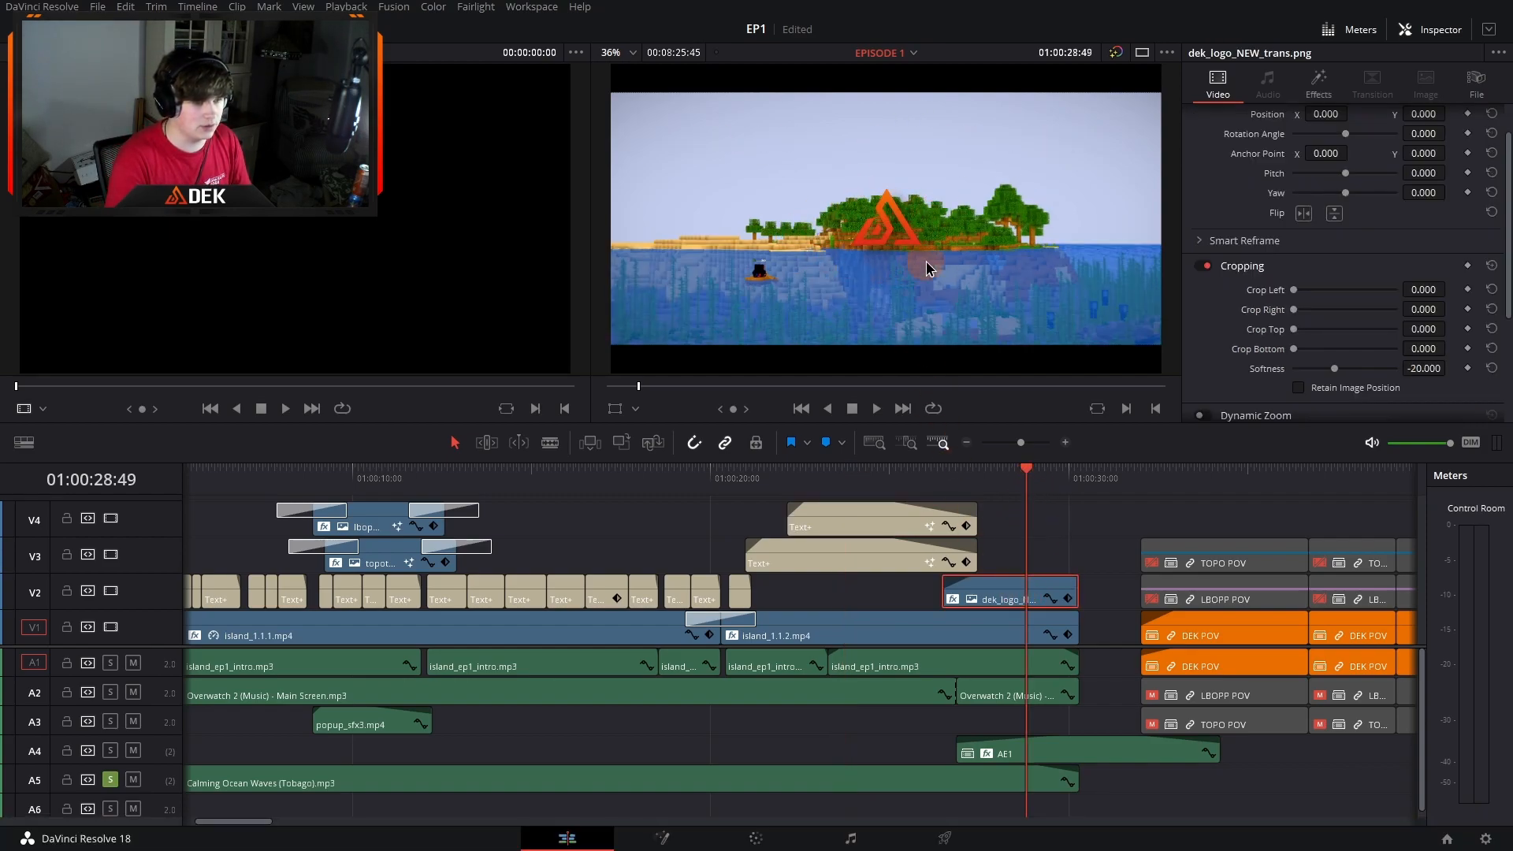
scroll(731, 583, left, 4)
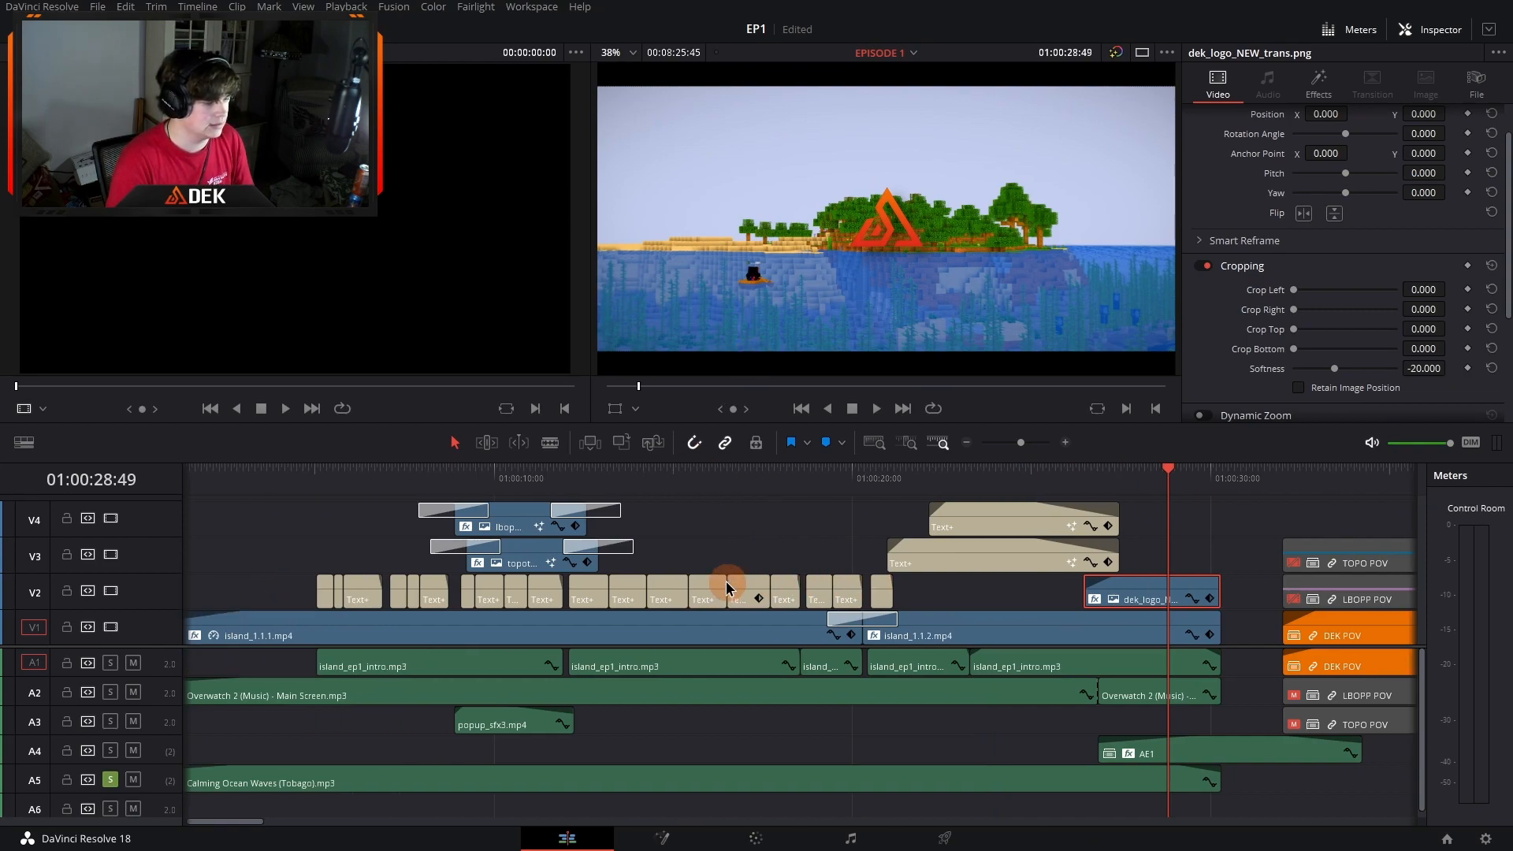
Step: Play the intro from the start of the timeline and park the playhead at 01:00:08:45
scroll(728, 583, right, 5)
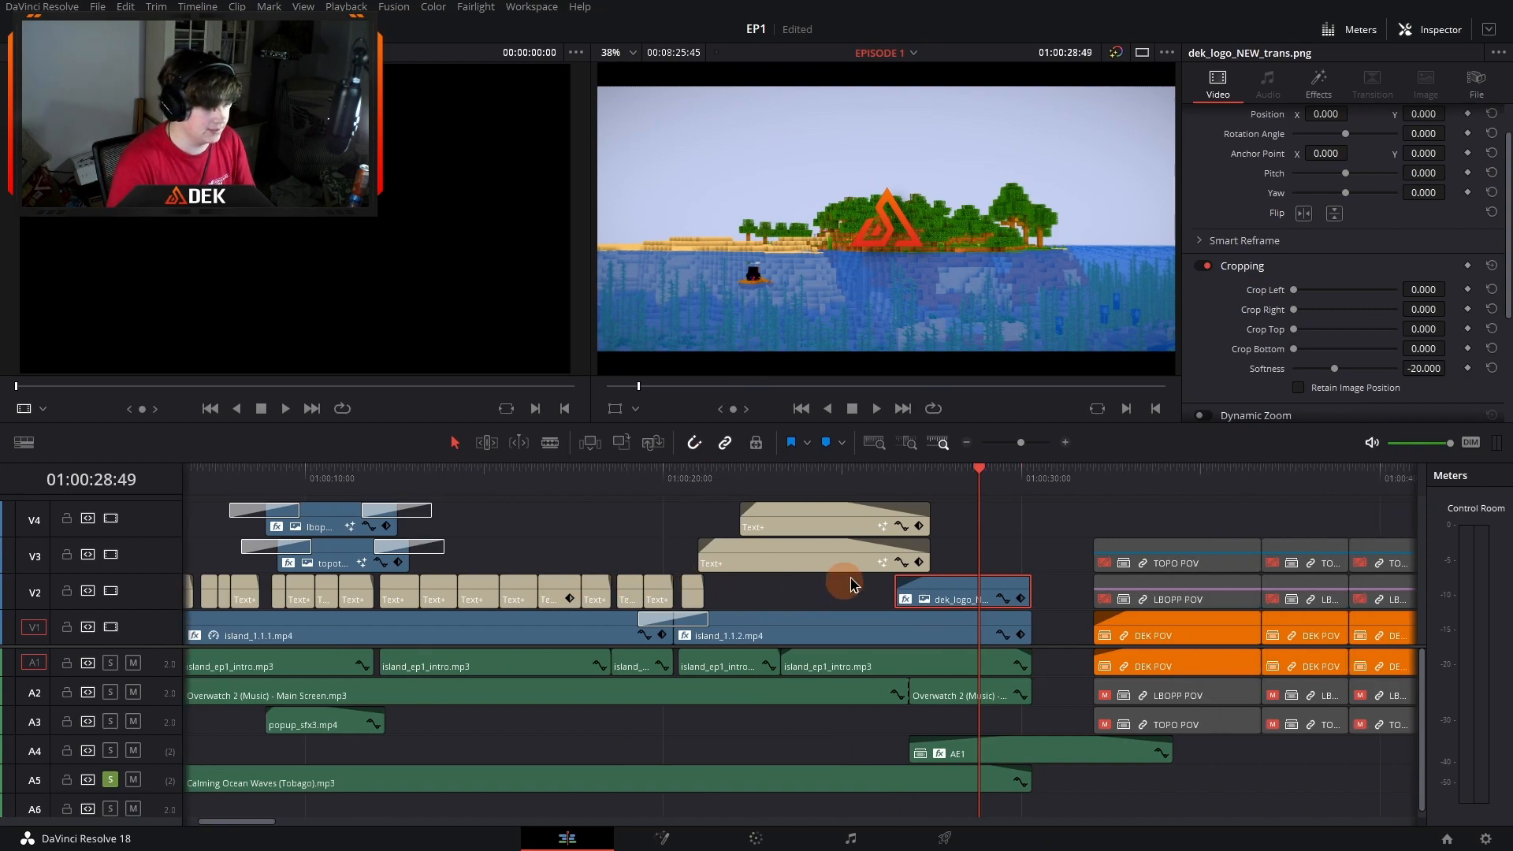
click(1033, 479)
scroll(986, 540, left, 5)
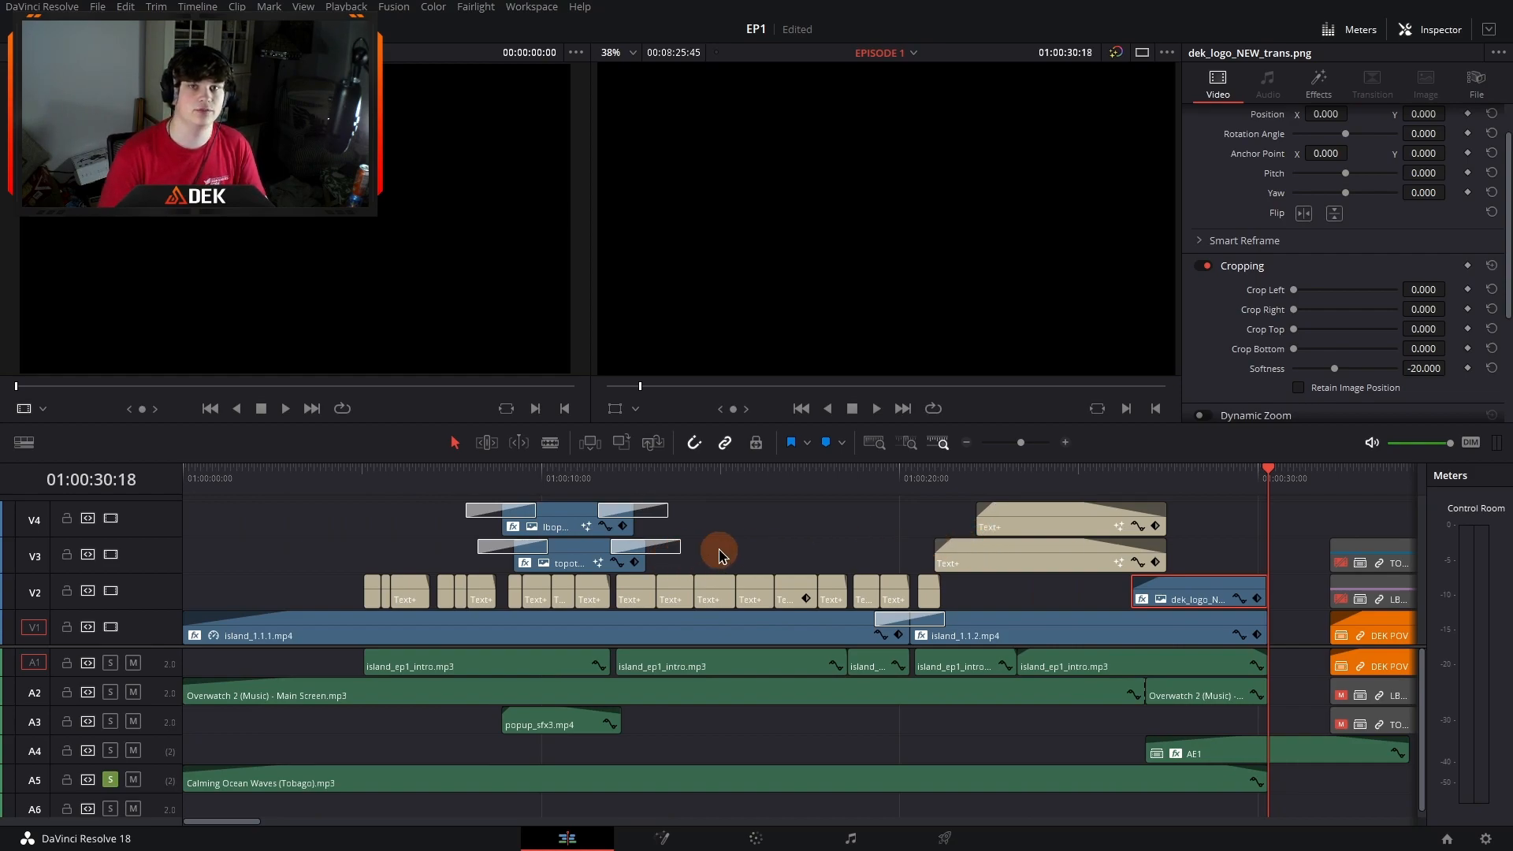
click(189, 480)
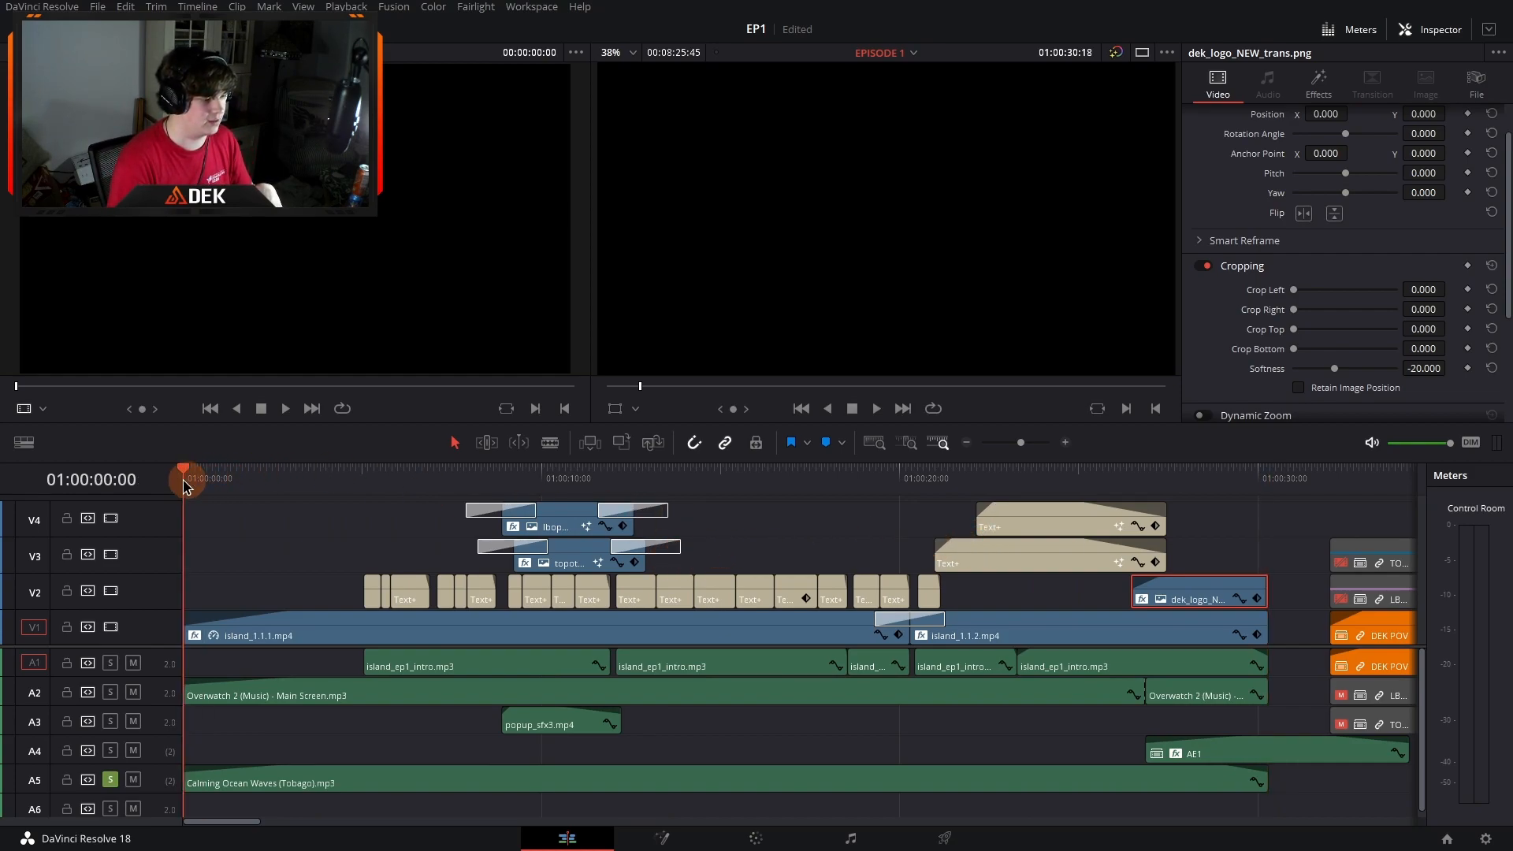
key(space)
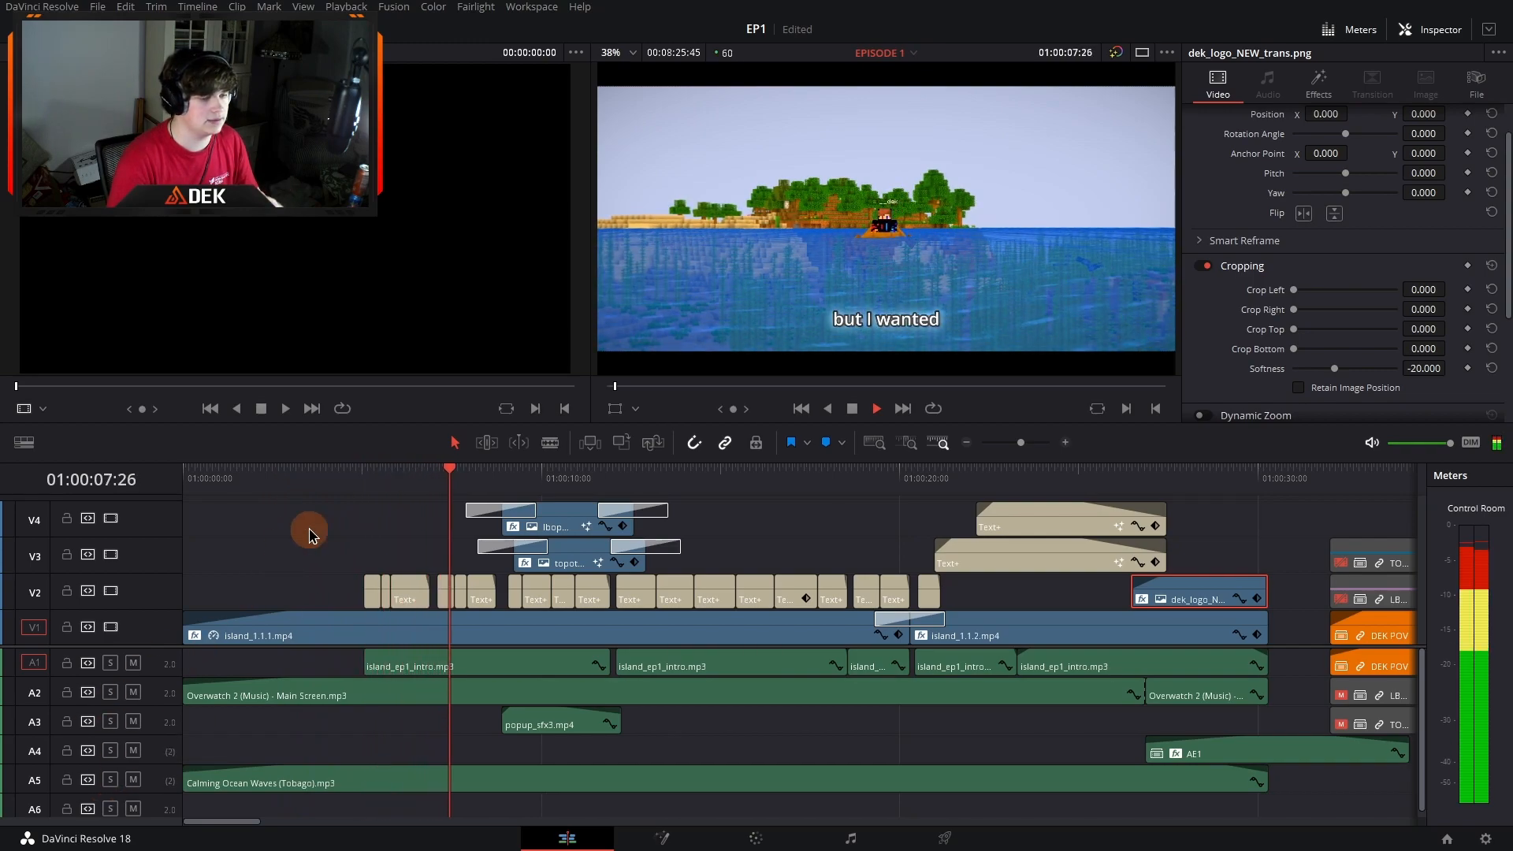
key(space)
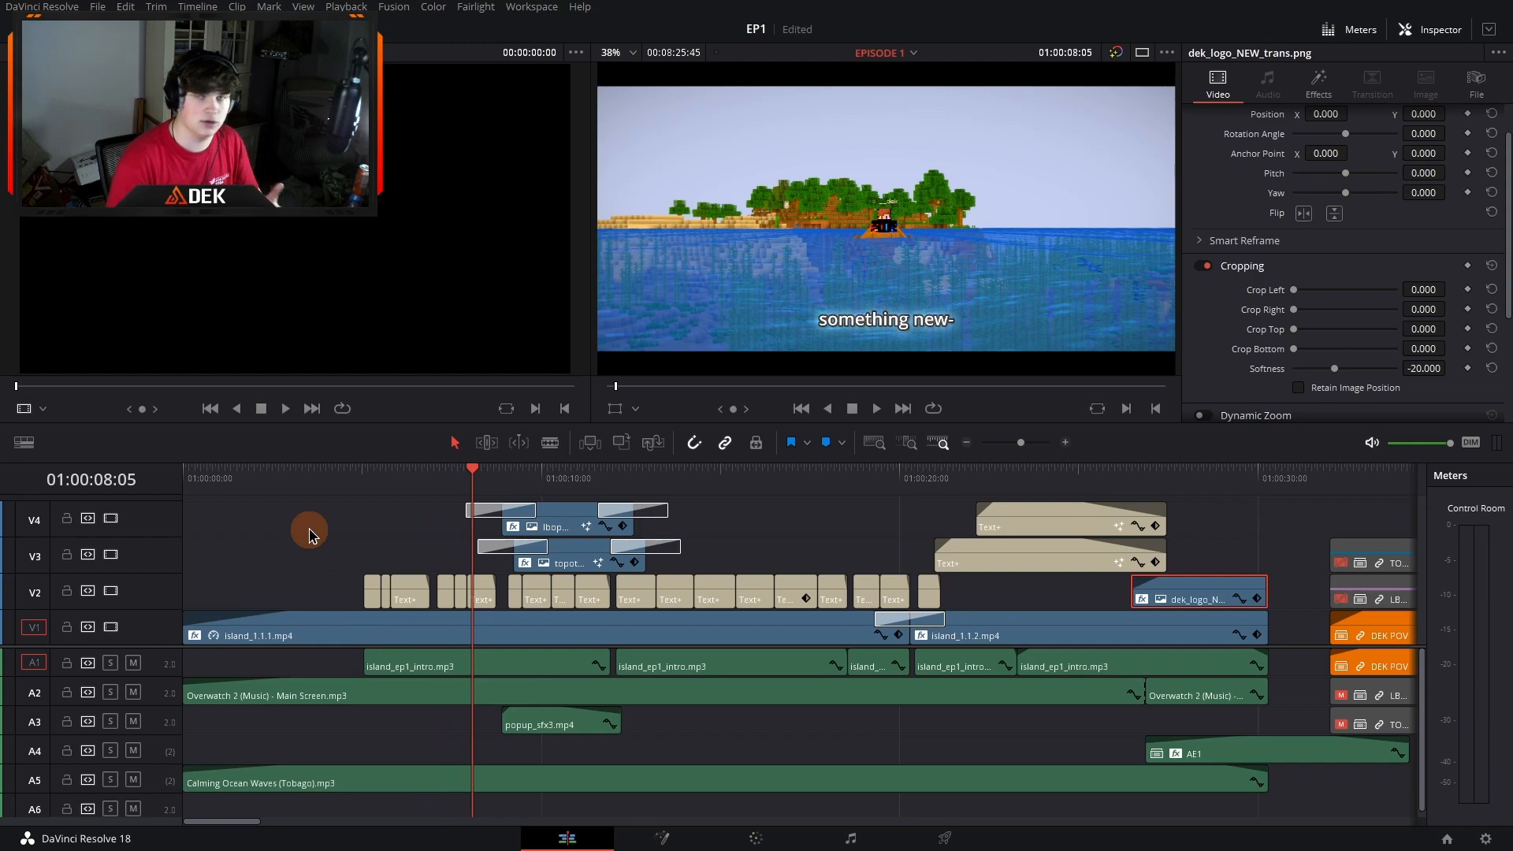
drag(473, 472, 497, 480)
Step: Play the gap after the intro clips from 01:00:30:18 to 01:00:31:50
scroll(371, 556, right, 8)
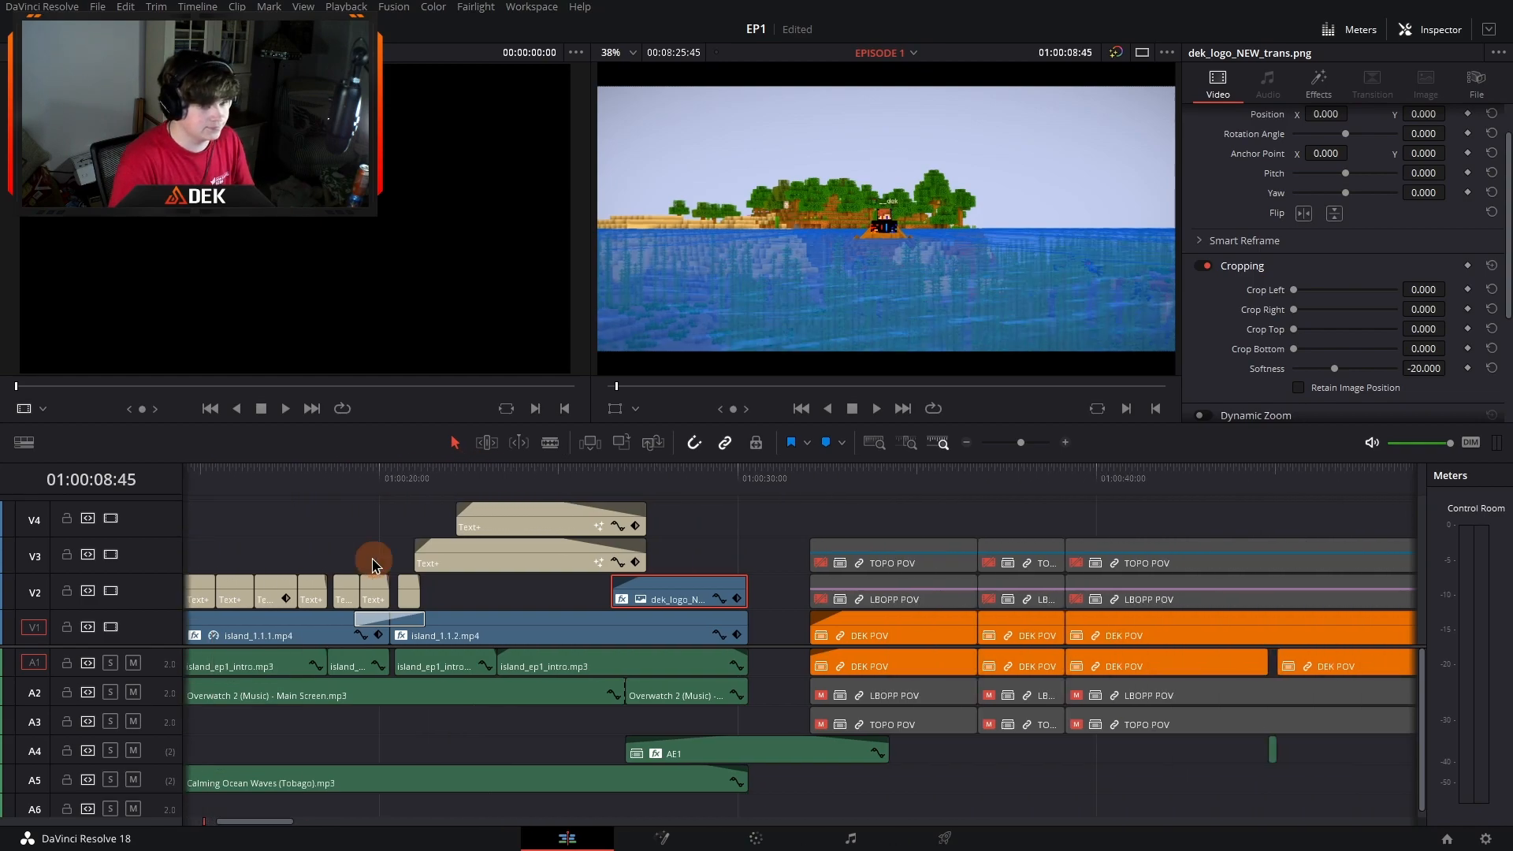
click(609, 487)
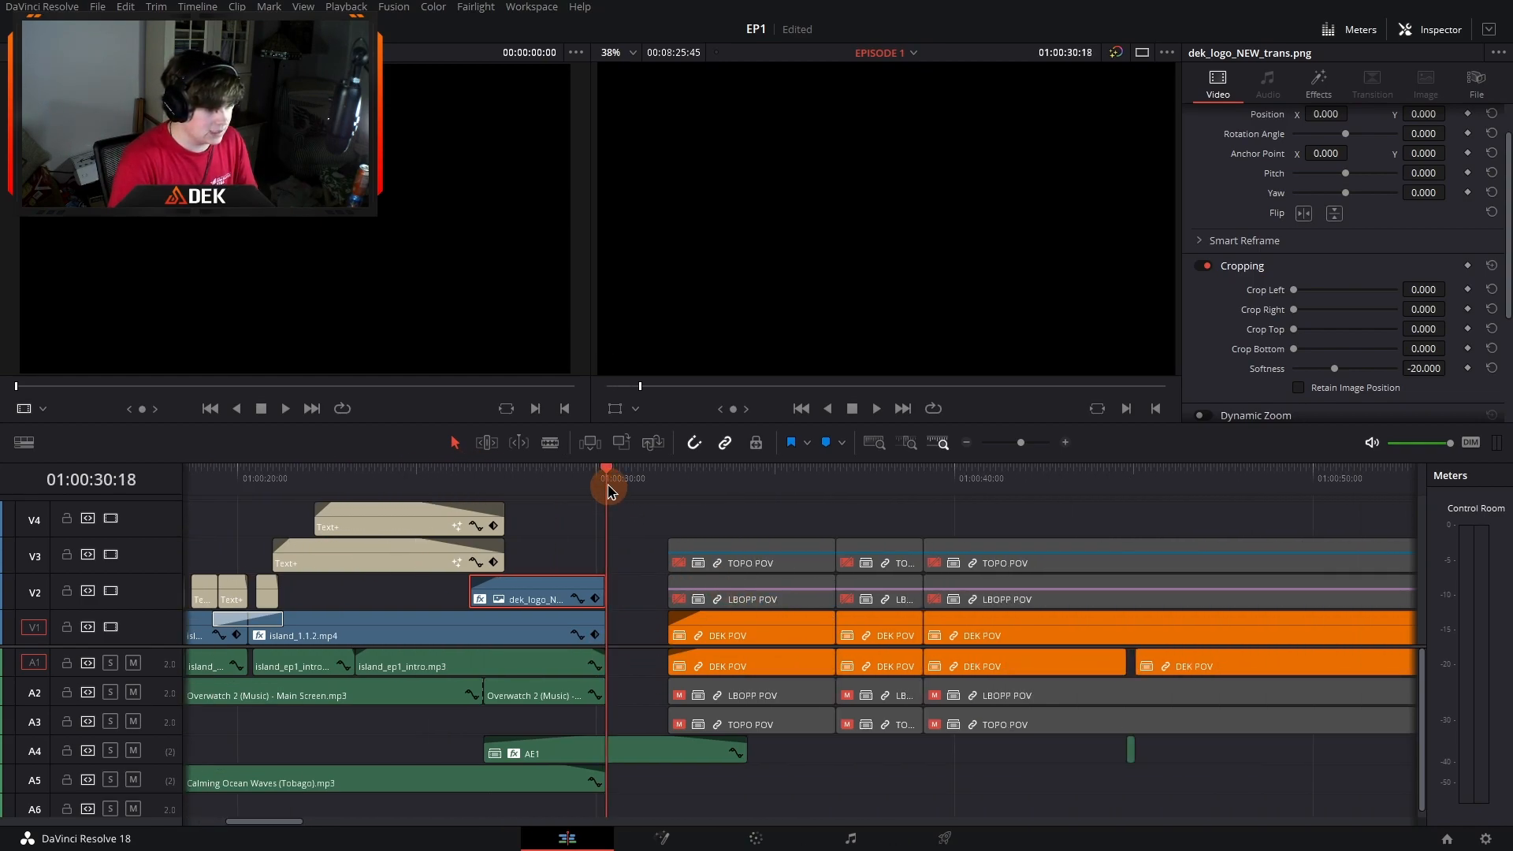
key(space)
key(space)
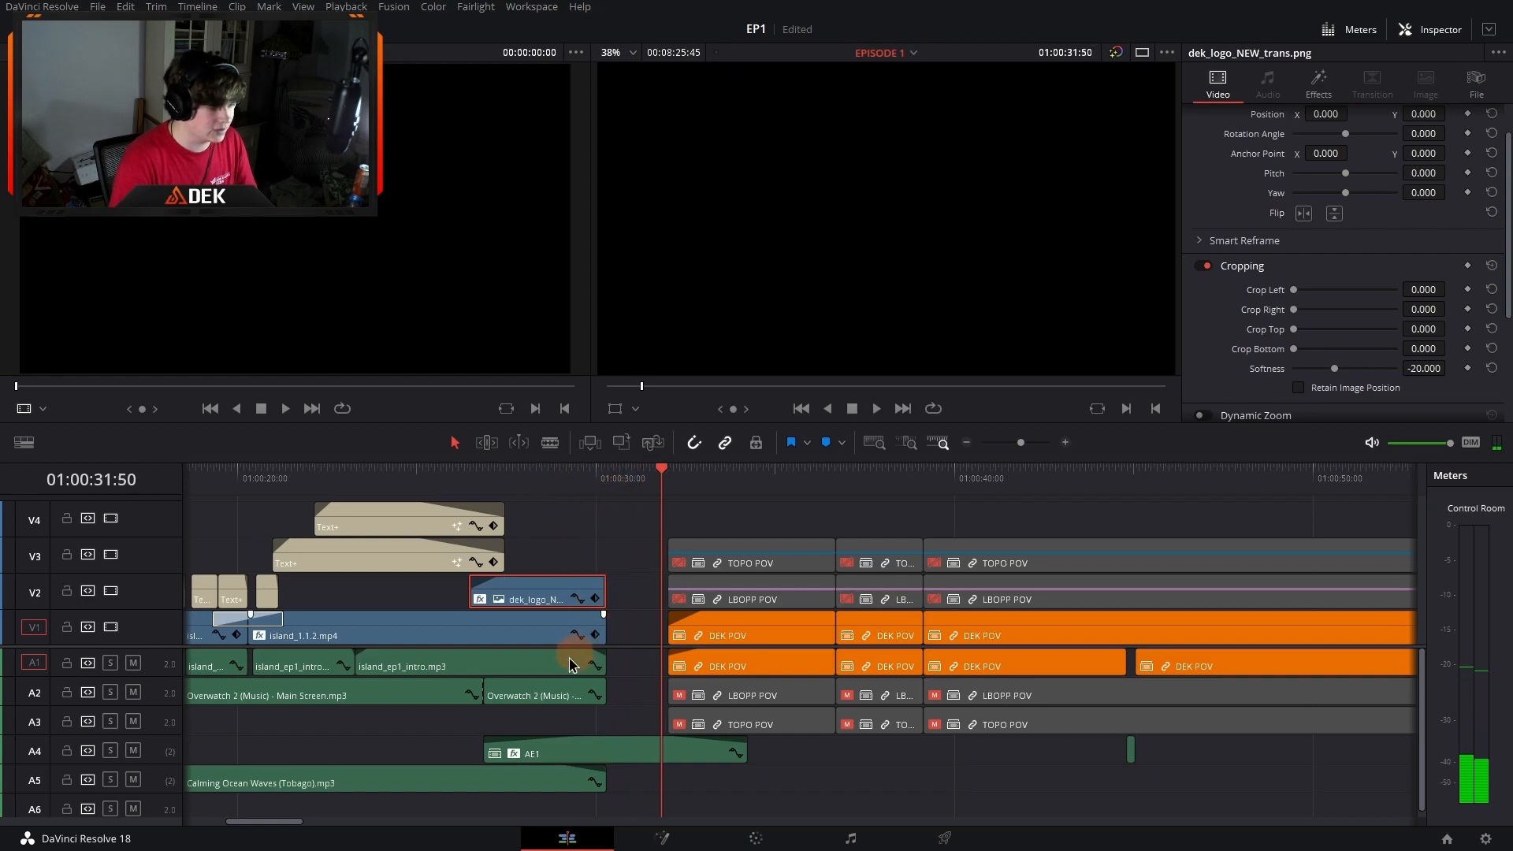
Step: Inspect the second Overwatch 2 (Music) - Main Screen.mp3 clip near 01:00:30:00 and solo its track A2
scroll(535, 719, left, 3)
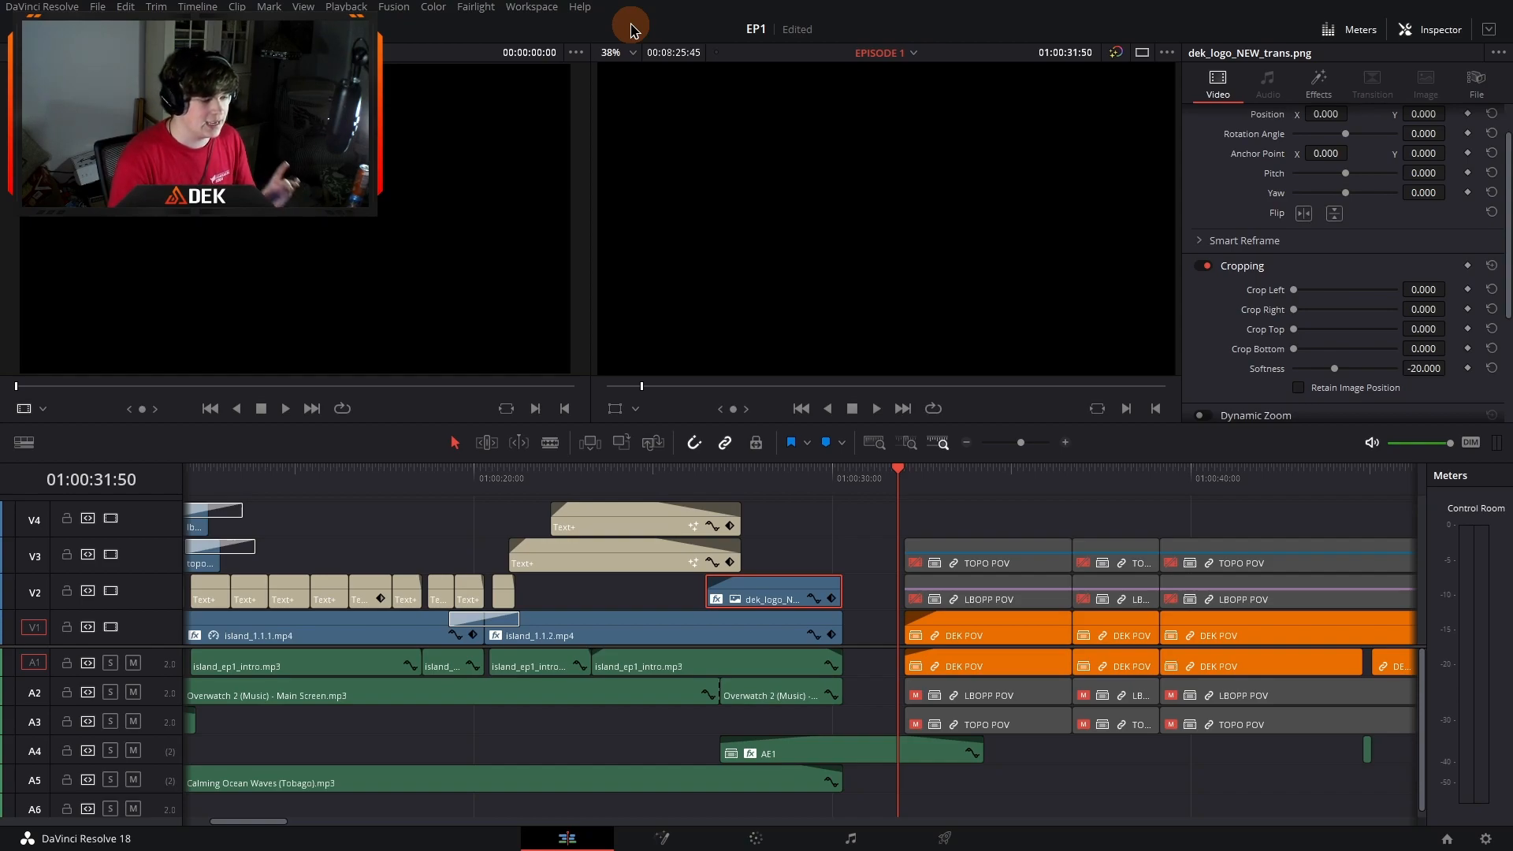
click(1065, 446)
scroll(713, 654, left, 3)
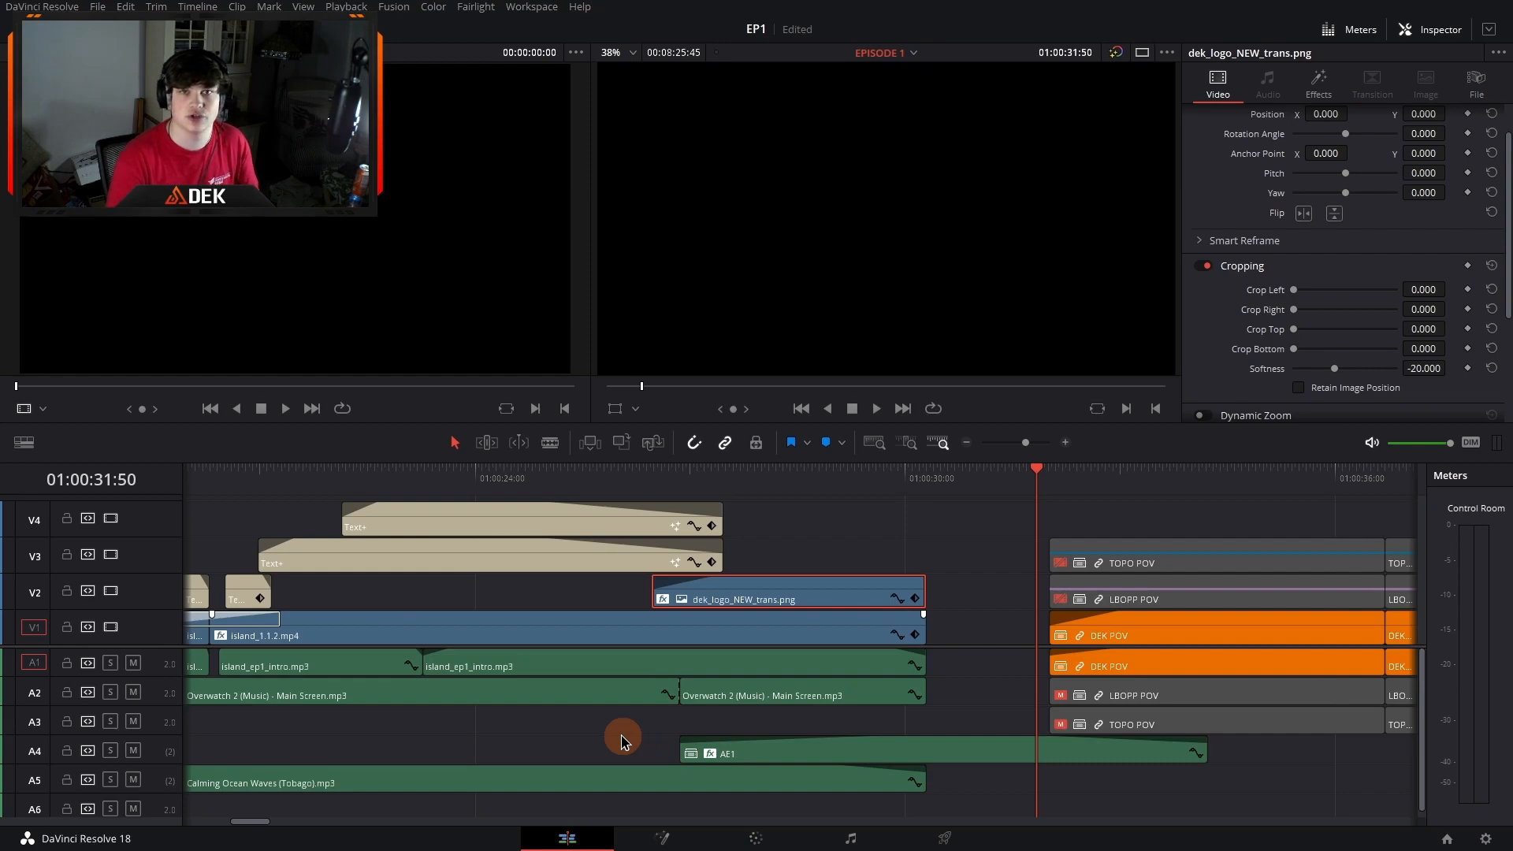
click(745, 698)
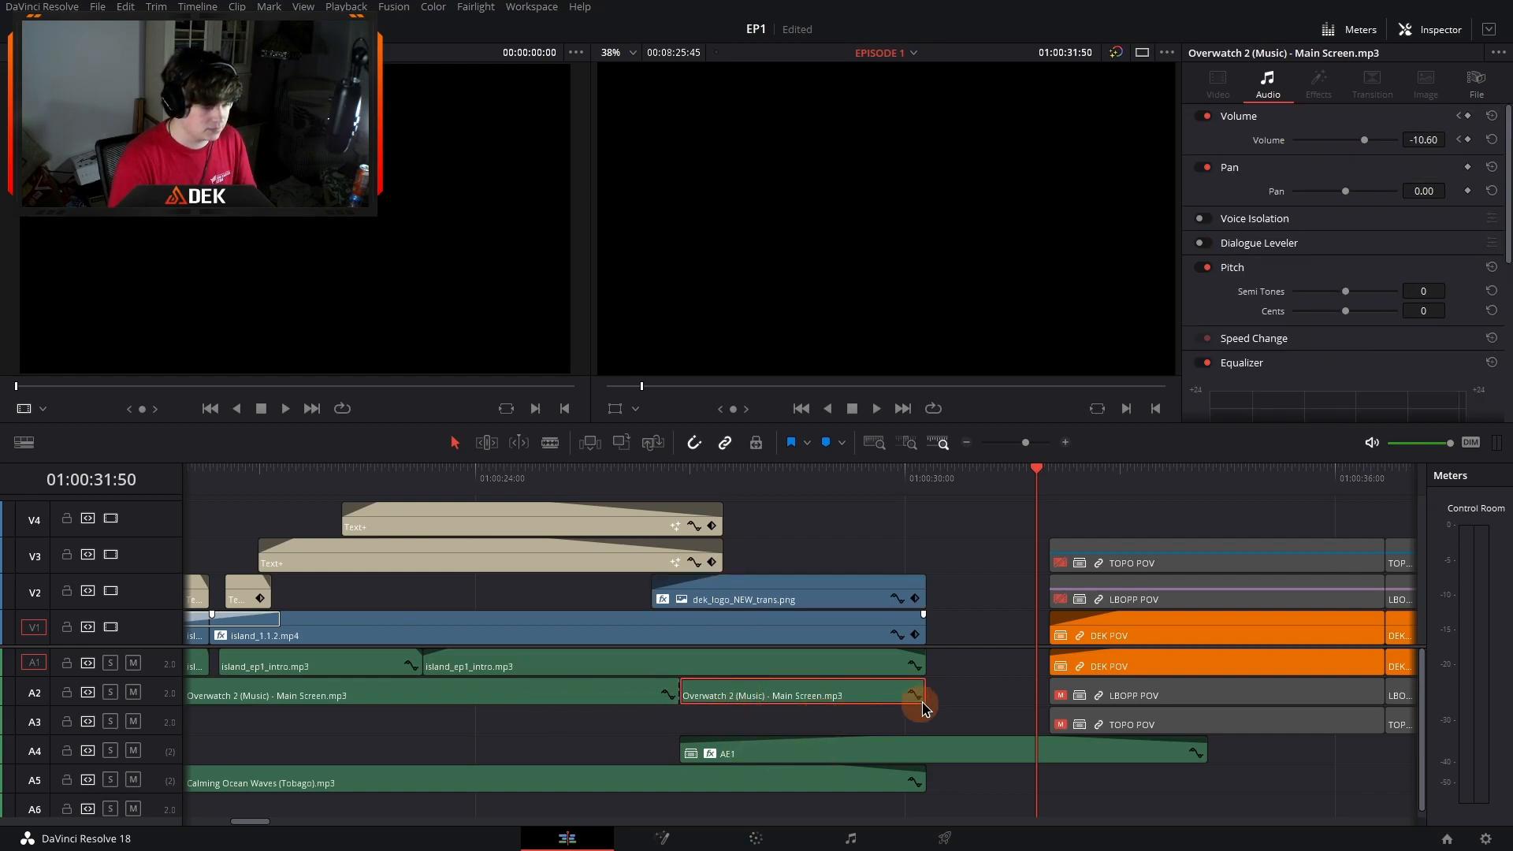
click(109, 721)
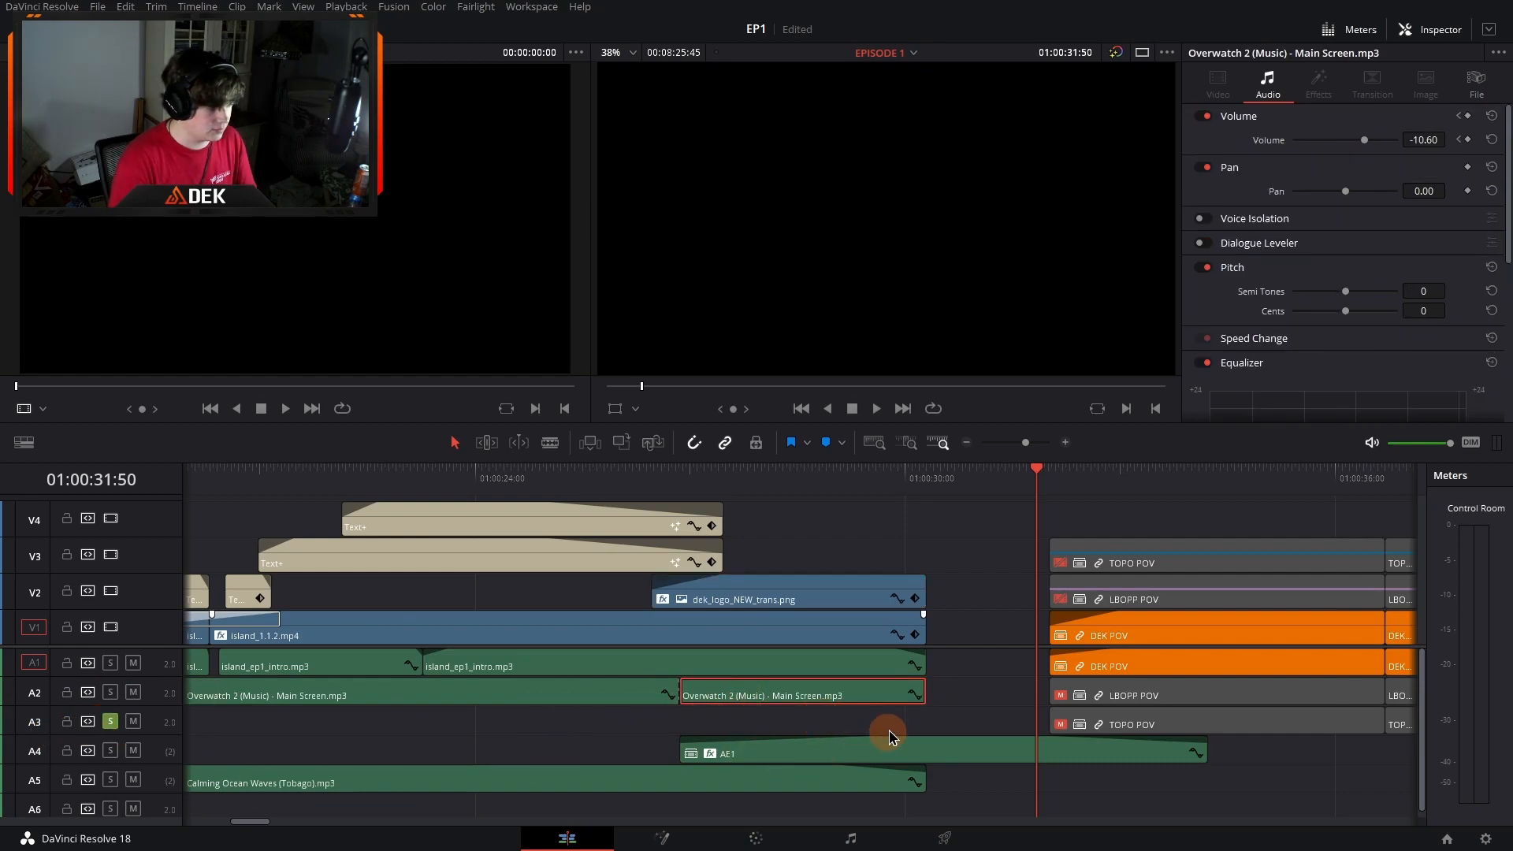
click(110, 721)
click(109, 692)
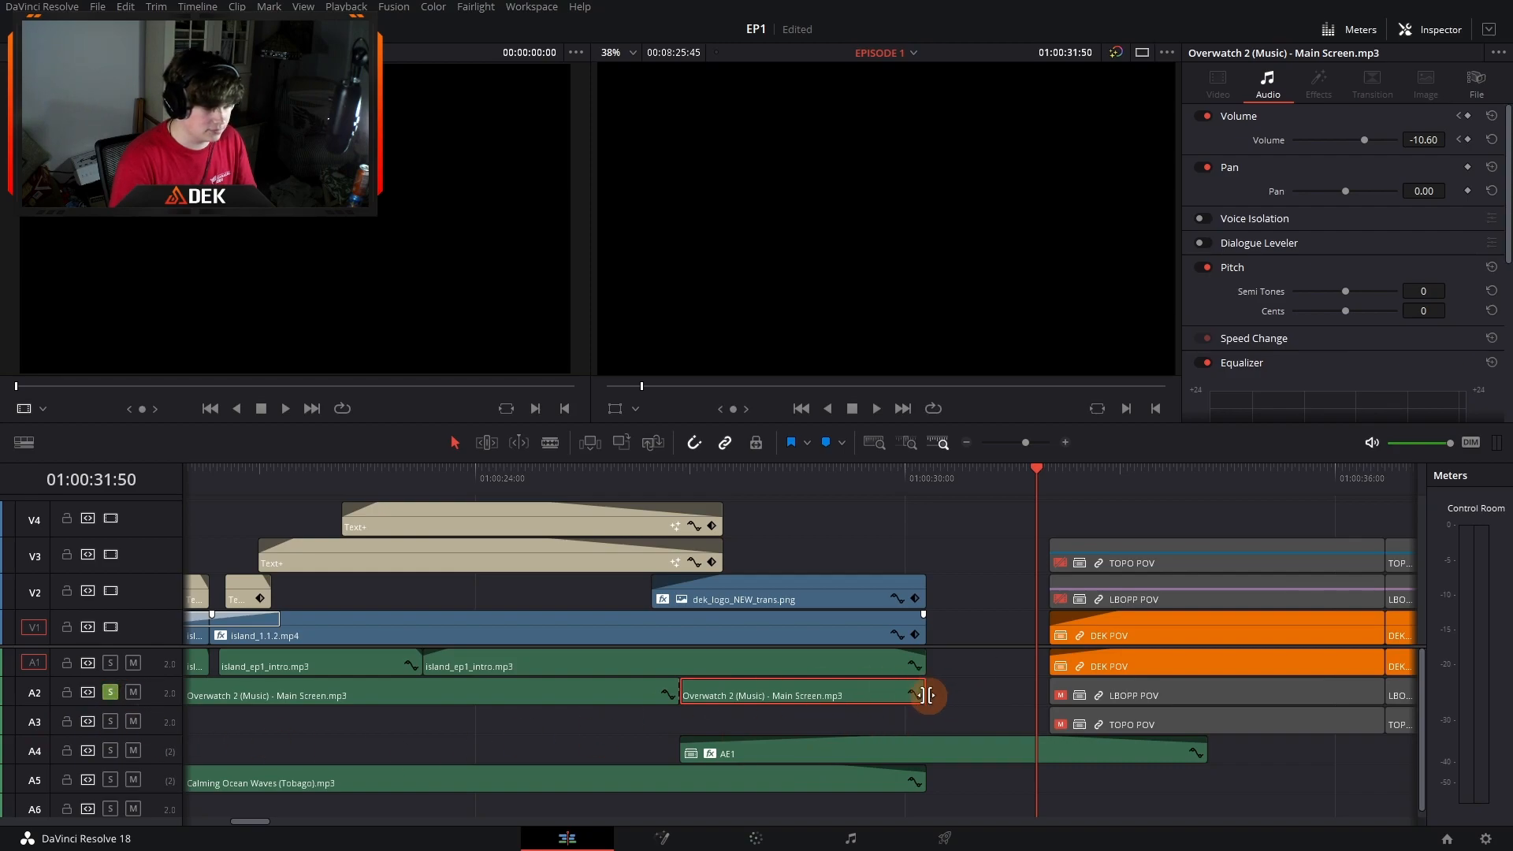
Step: Extend the second A2 music clip to the start of the gameplay clips and play it from 01:00:28:59
drag(924, 693, 1046, 694)
click(835, 479)
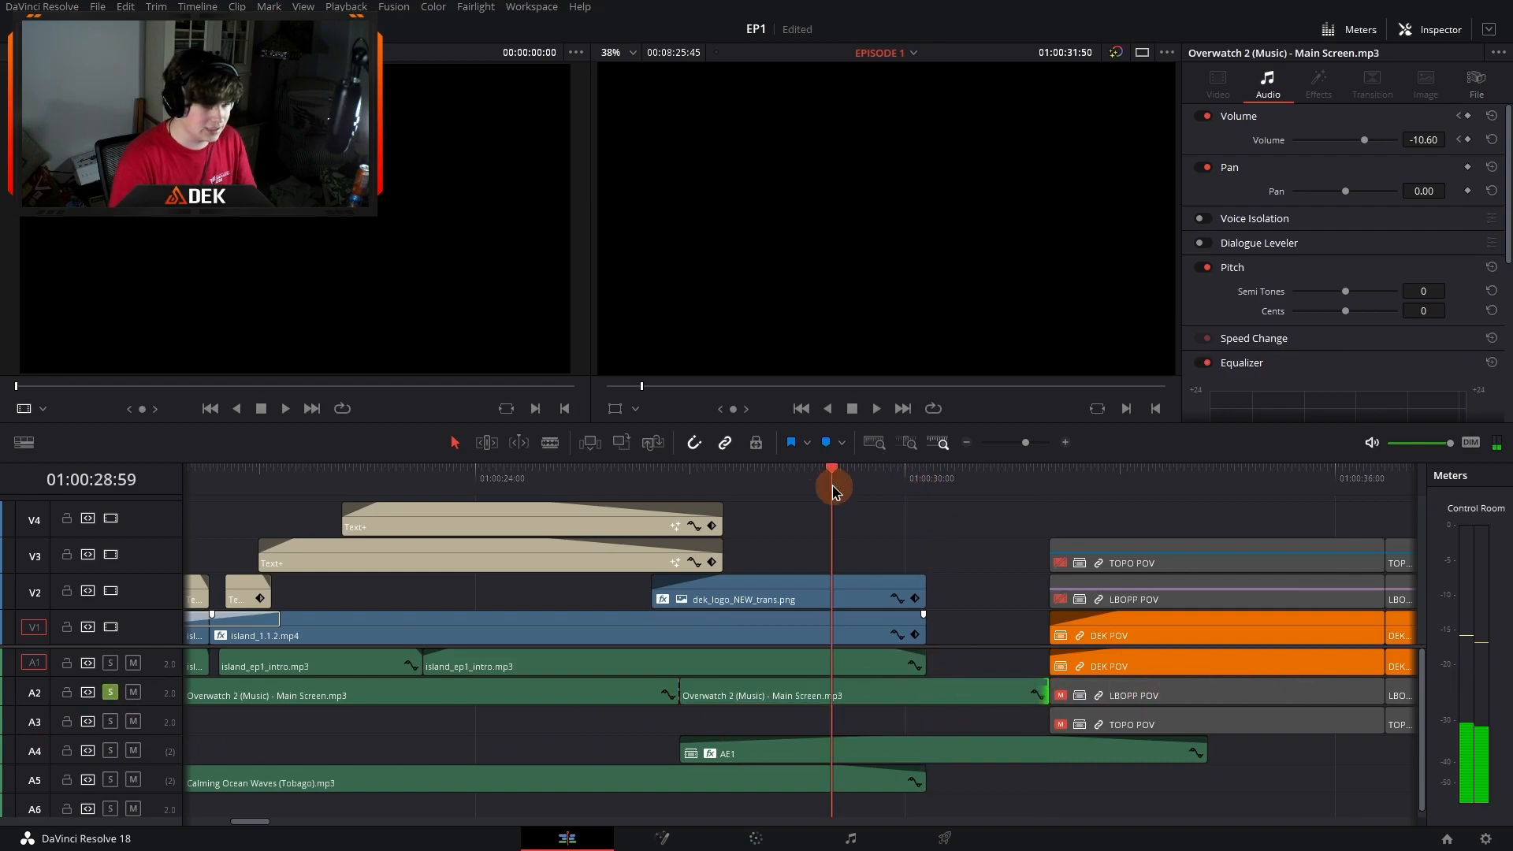
key(space)
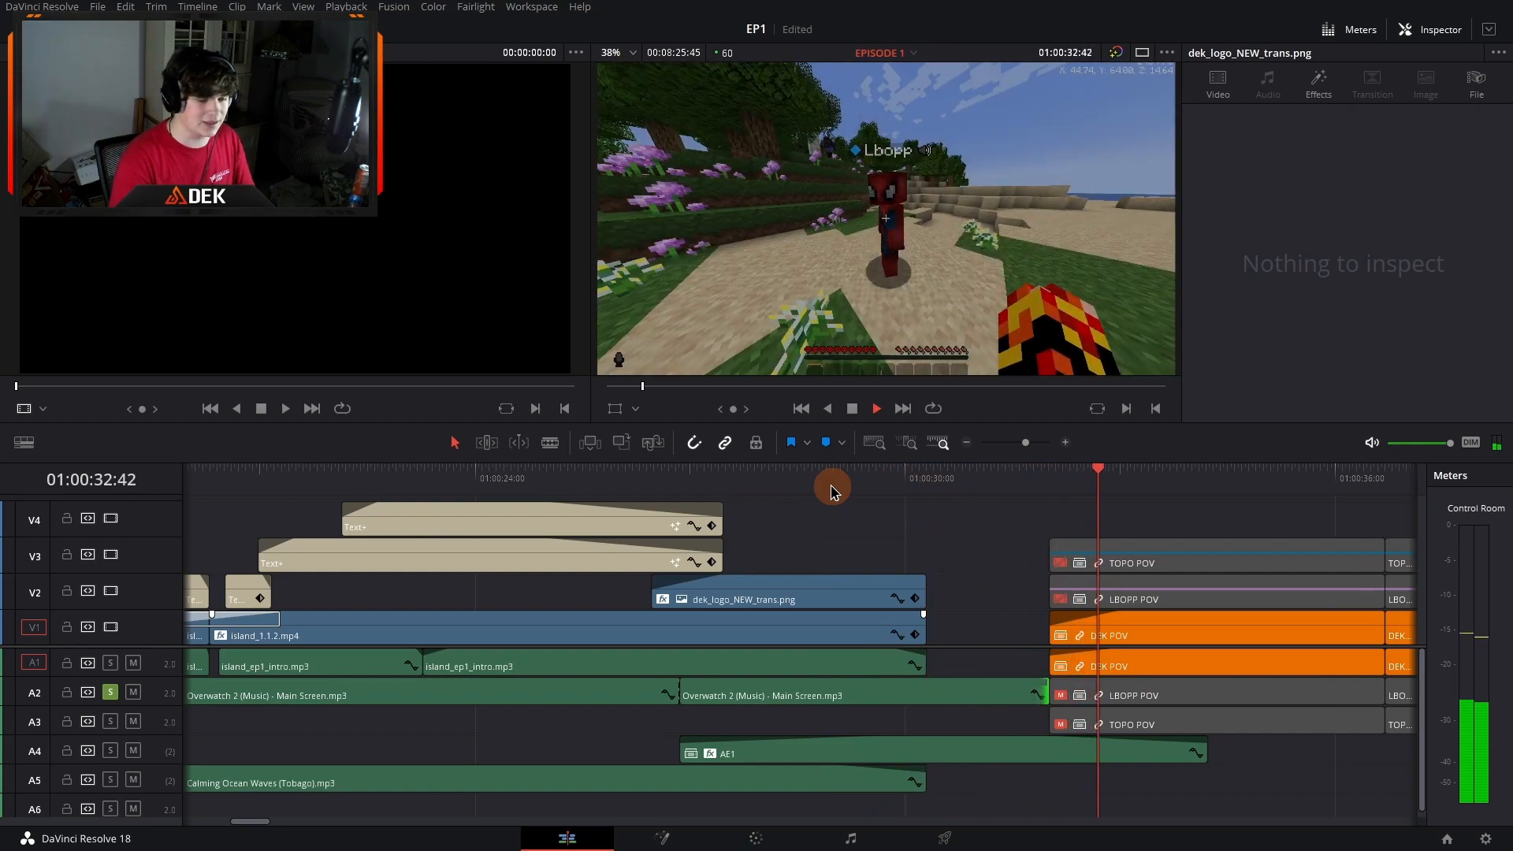
Step: Extend the second A2 music clip further, to the end of AE1, and play across the start of the gameplay
mouse_move(1040, 693)
drag(1046, 694, 1206, 700)
click(999, 483)
key(space)
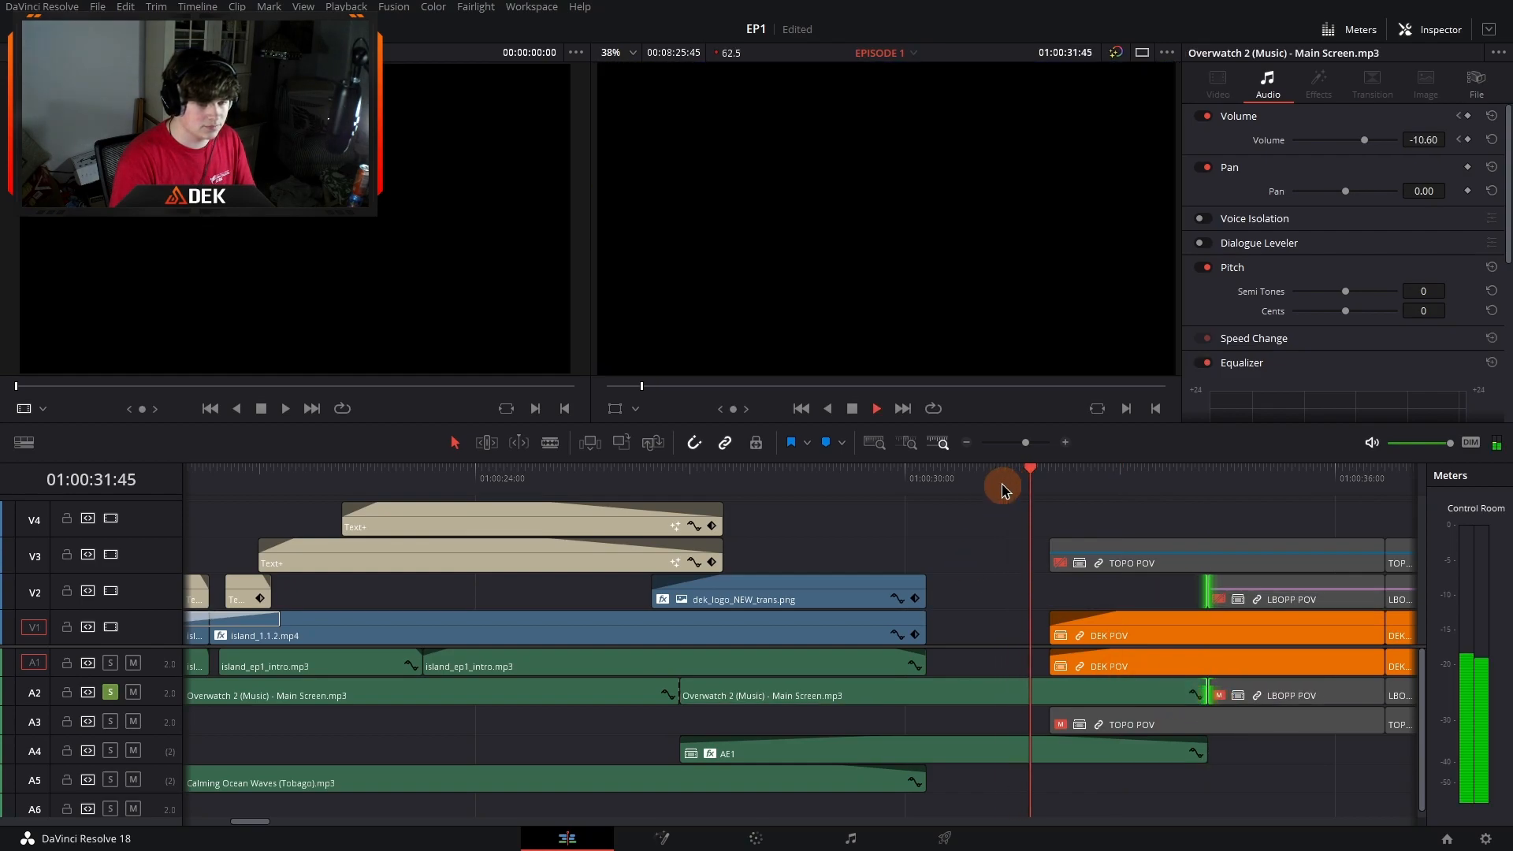
key(space)
Step: Undo both extensions of the second A2 music clip and save the project
key(ctrl+z)
key(ctrl+z)
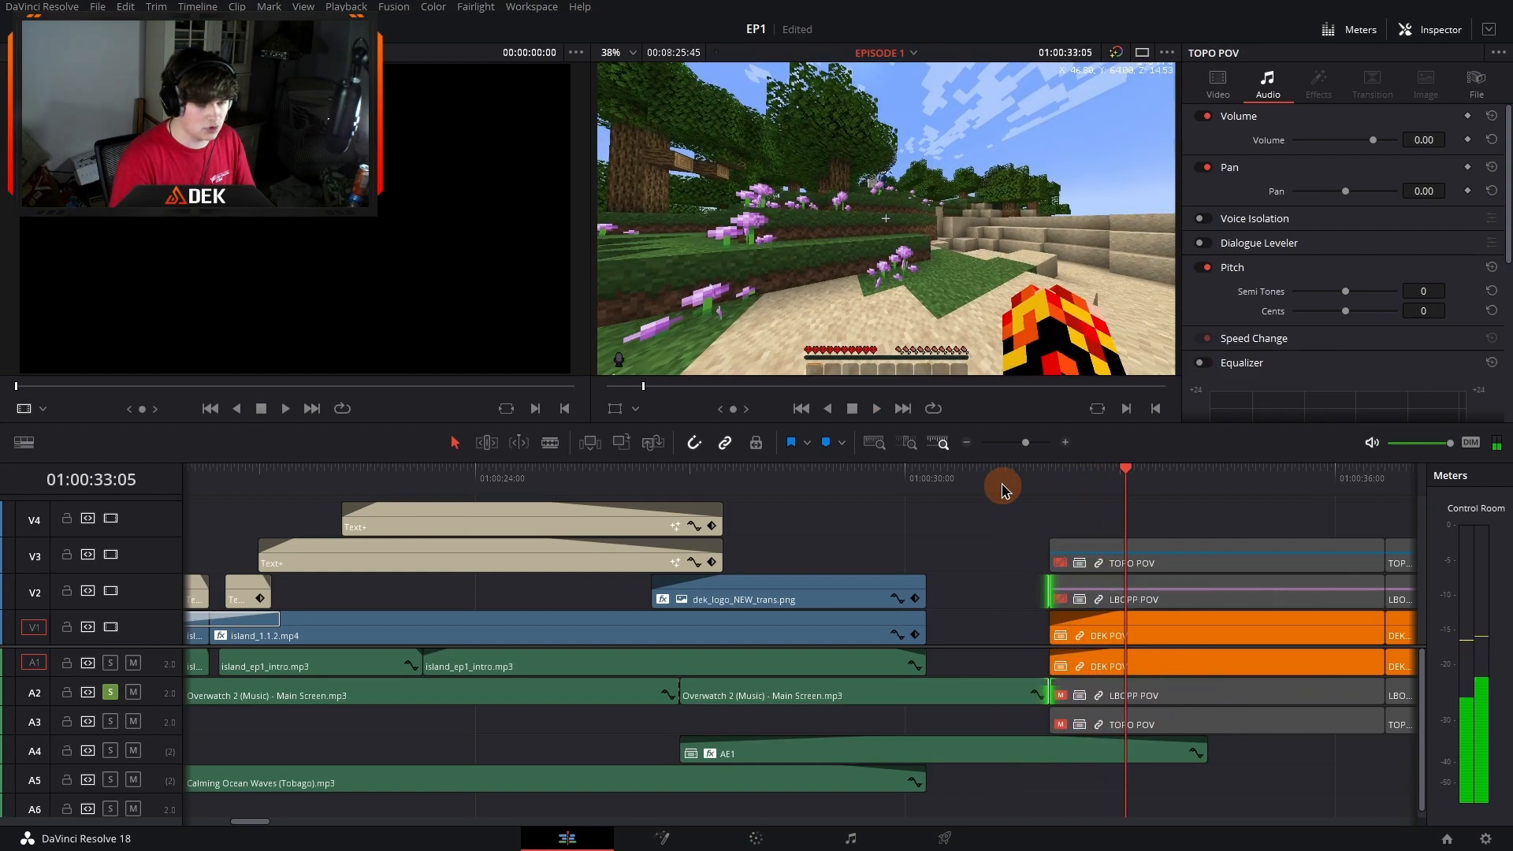
key(ctrl+s)
Step: Duplicate the second Overwatch 2 (Music) - Main Screen.mp3 clip from A2 onto A3, and delete the copy
right_click(839, 762)
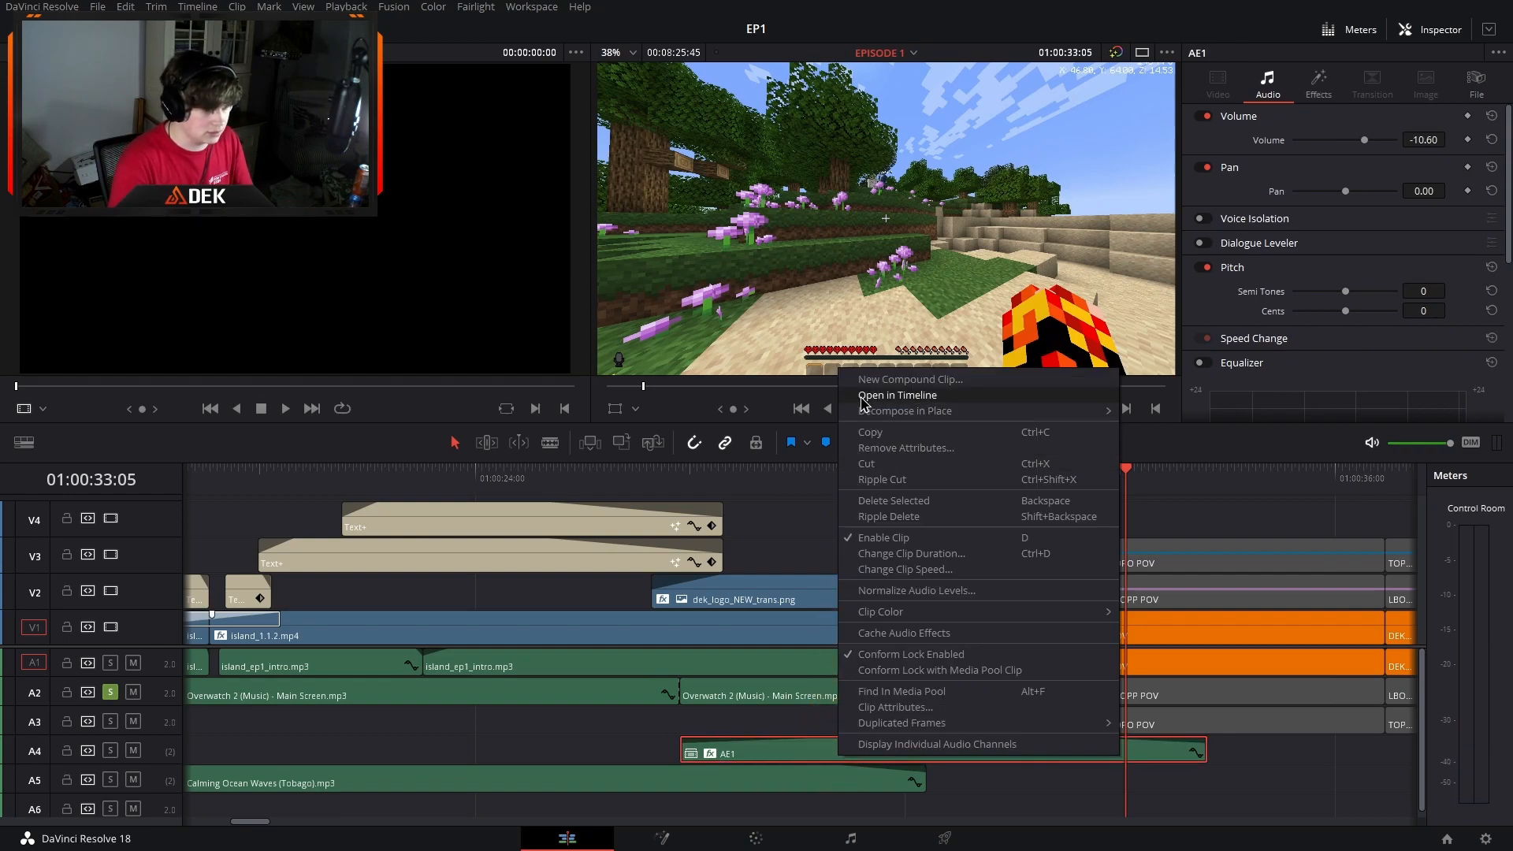
click(727, 719)
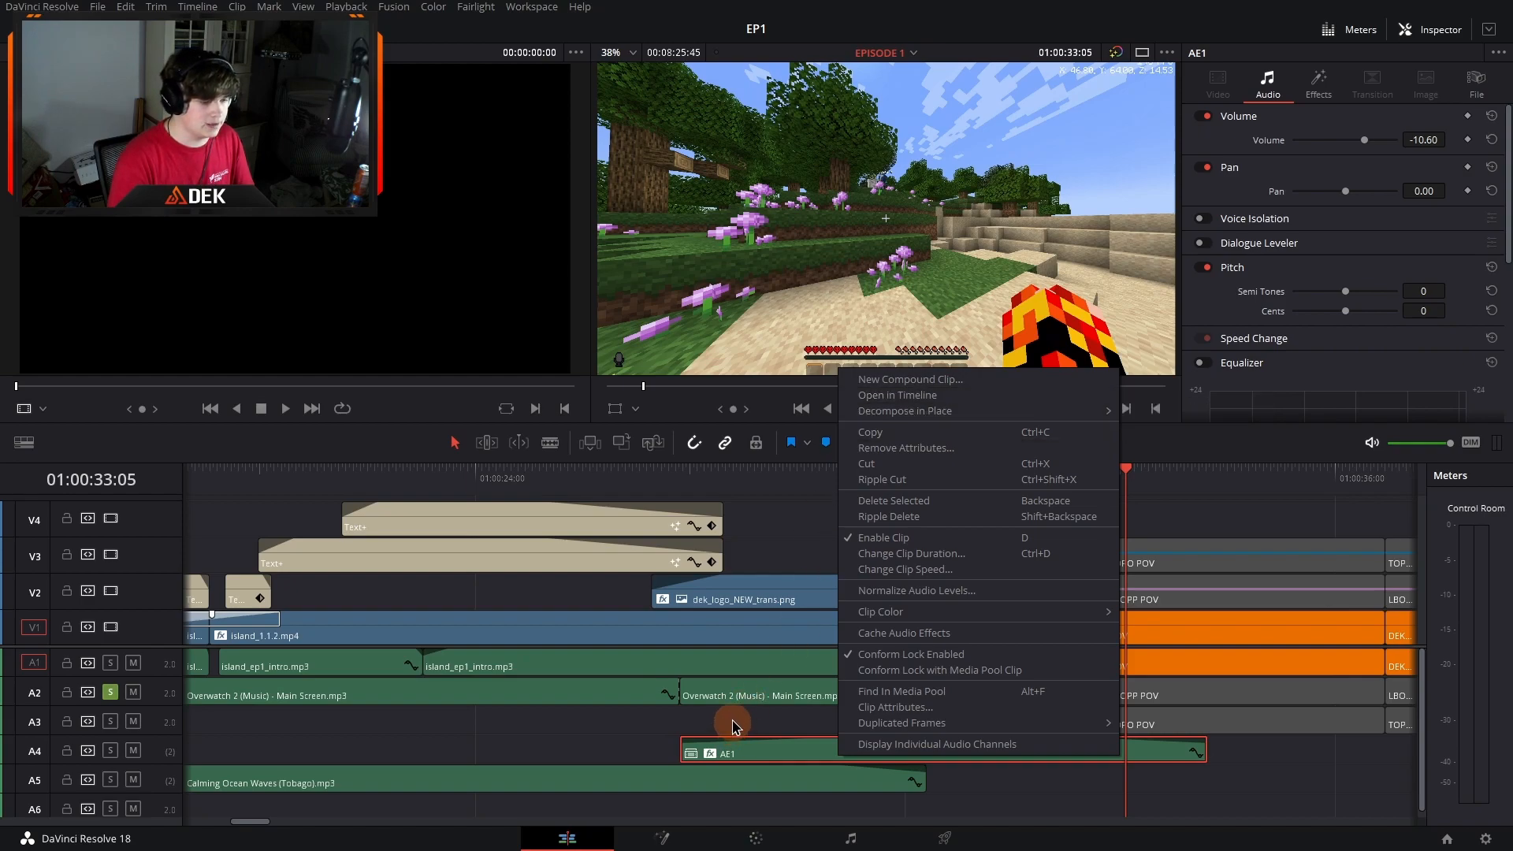
click(785, 701)
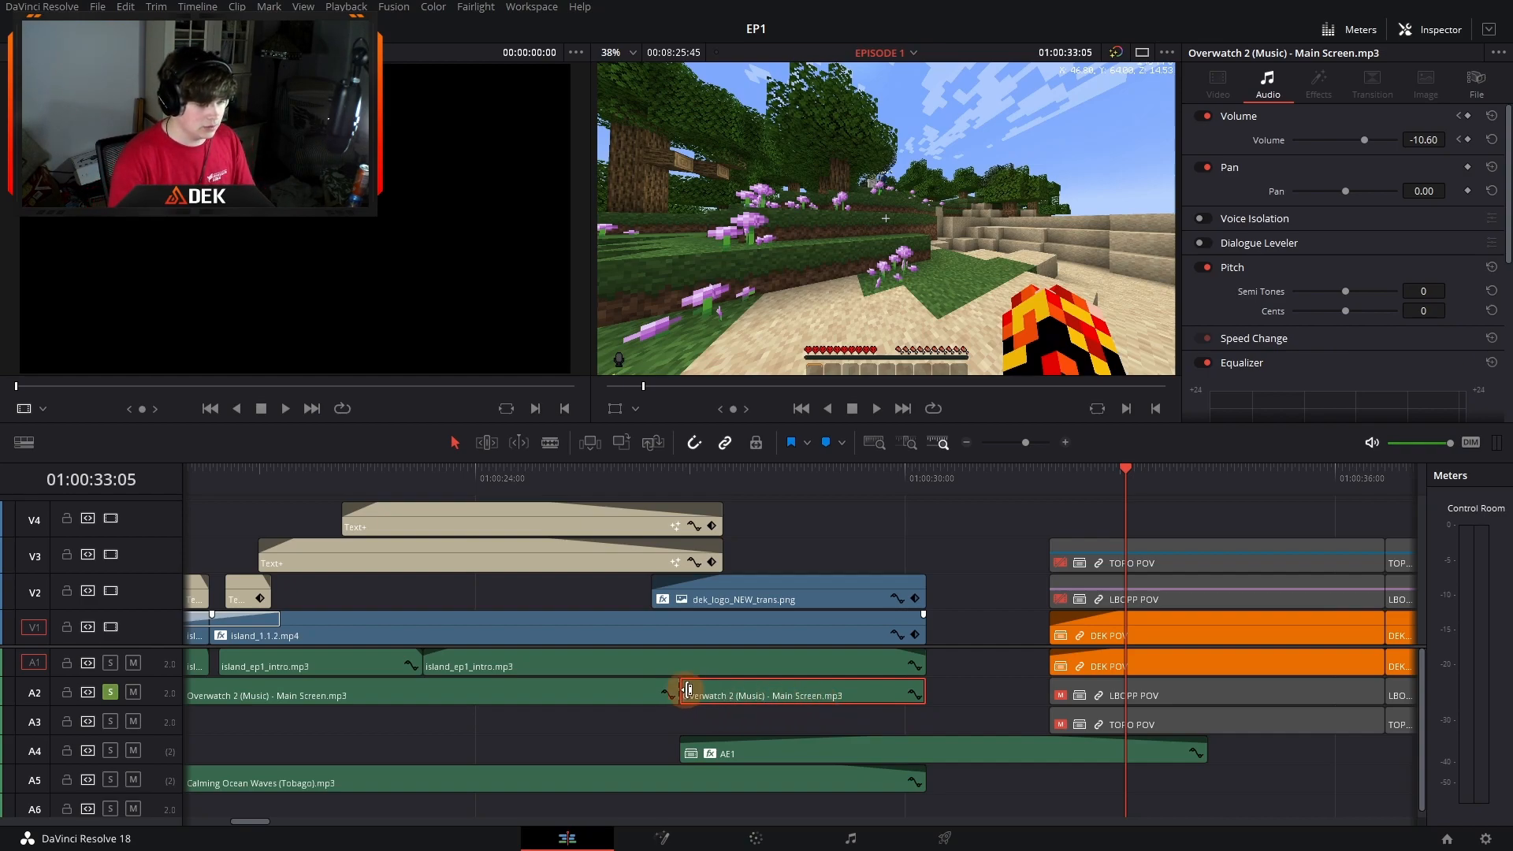
alt+drag(749, 702, 750, 718)
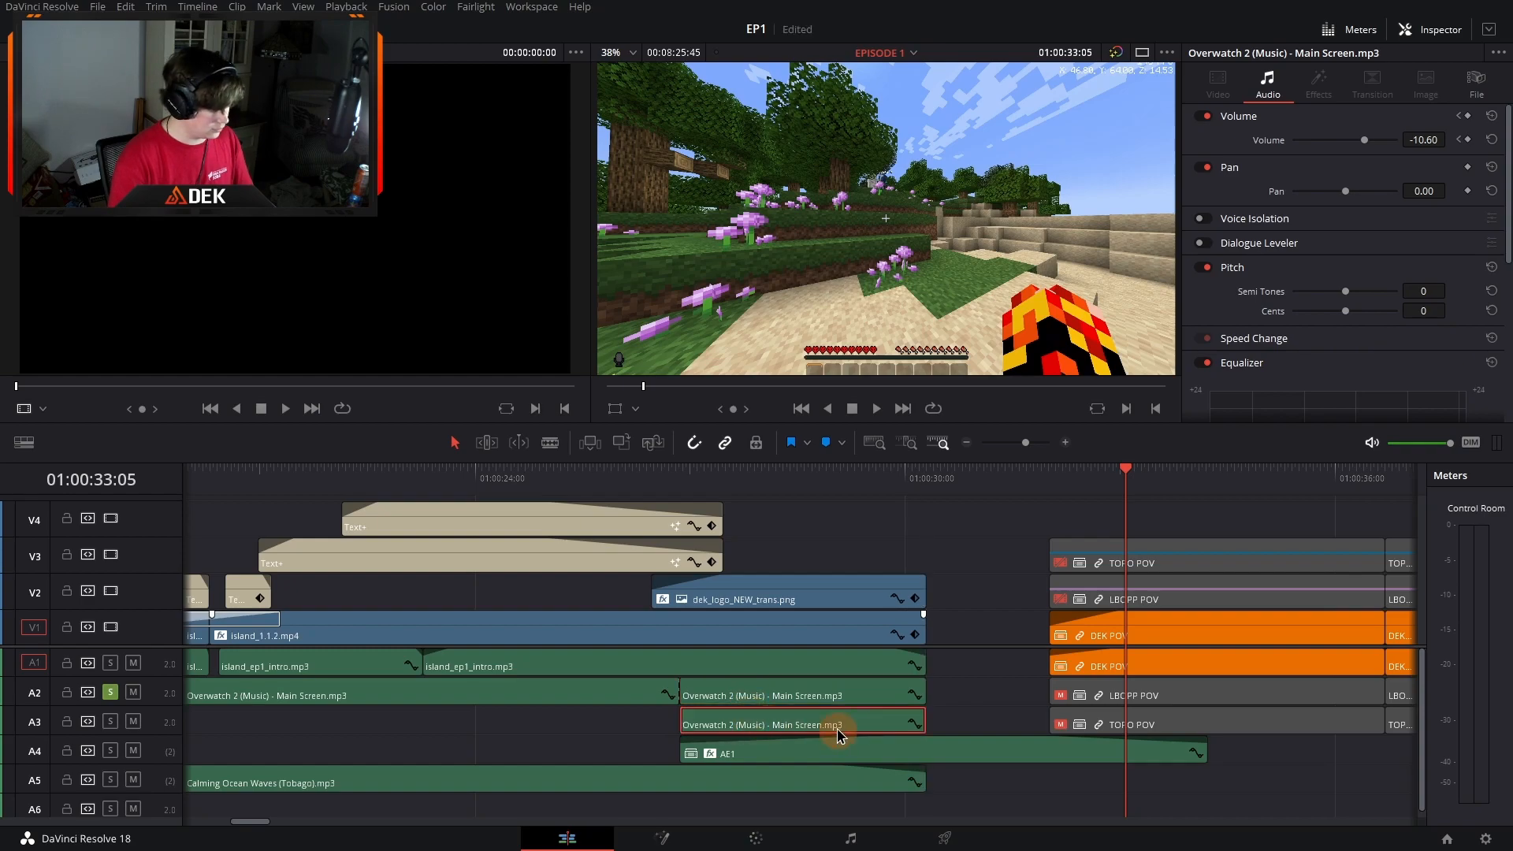
key(ctrl+s)
key(BackSpace)
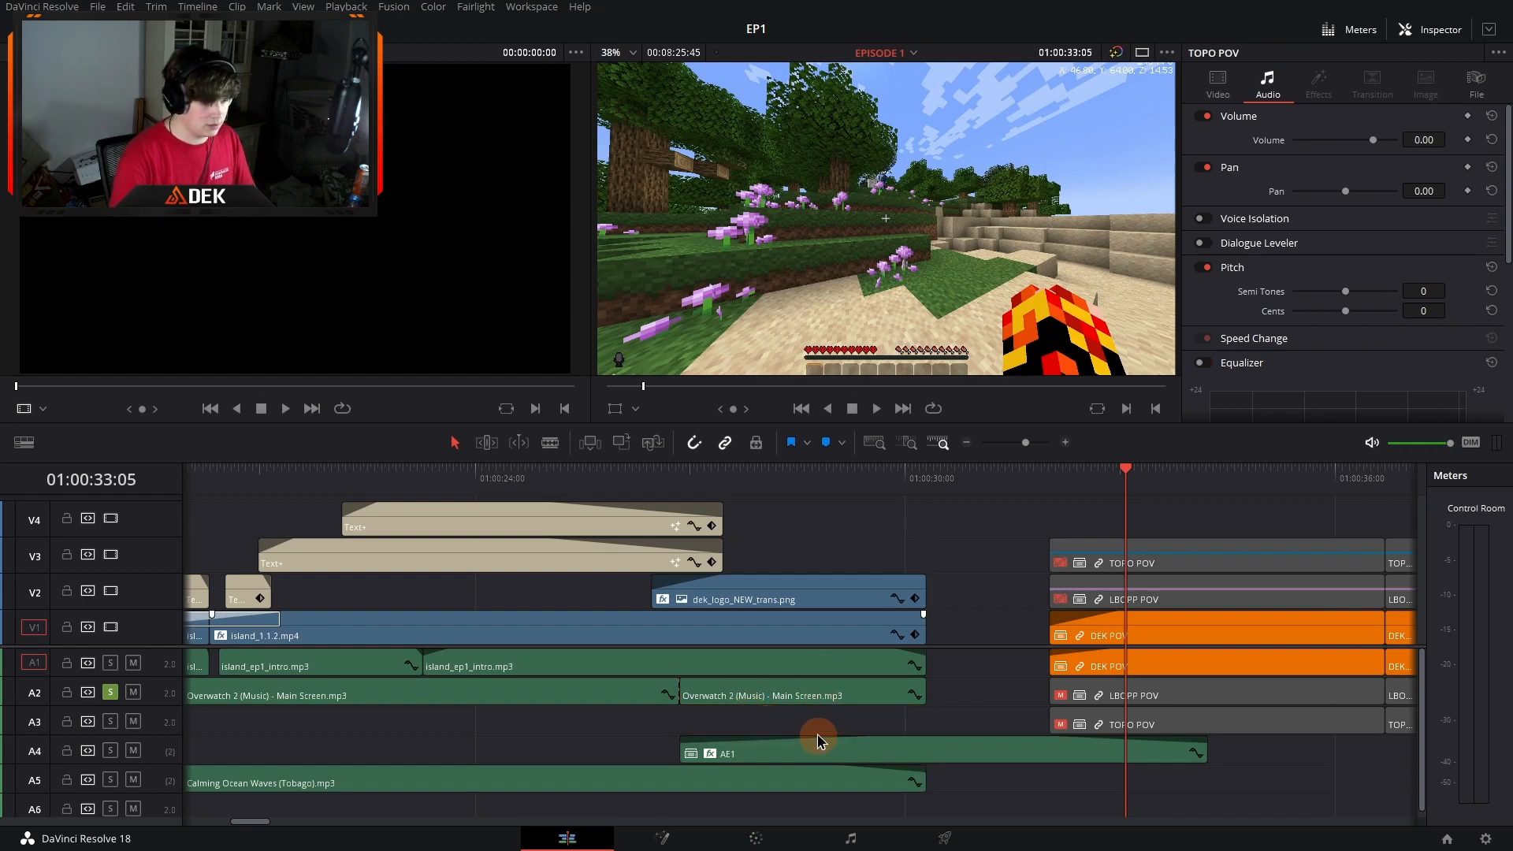
Step: Open the AE1 compound clip in its own timeline and inspect the Overwatch 2 music clips on A1 and A2
right_click(818, 753)
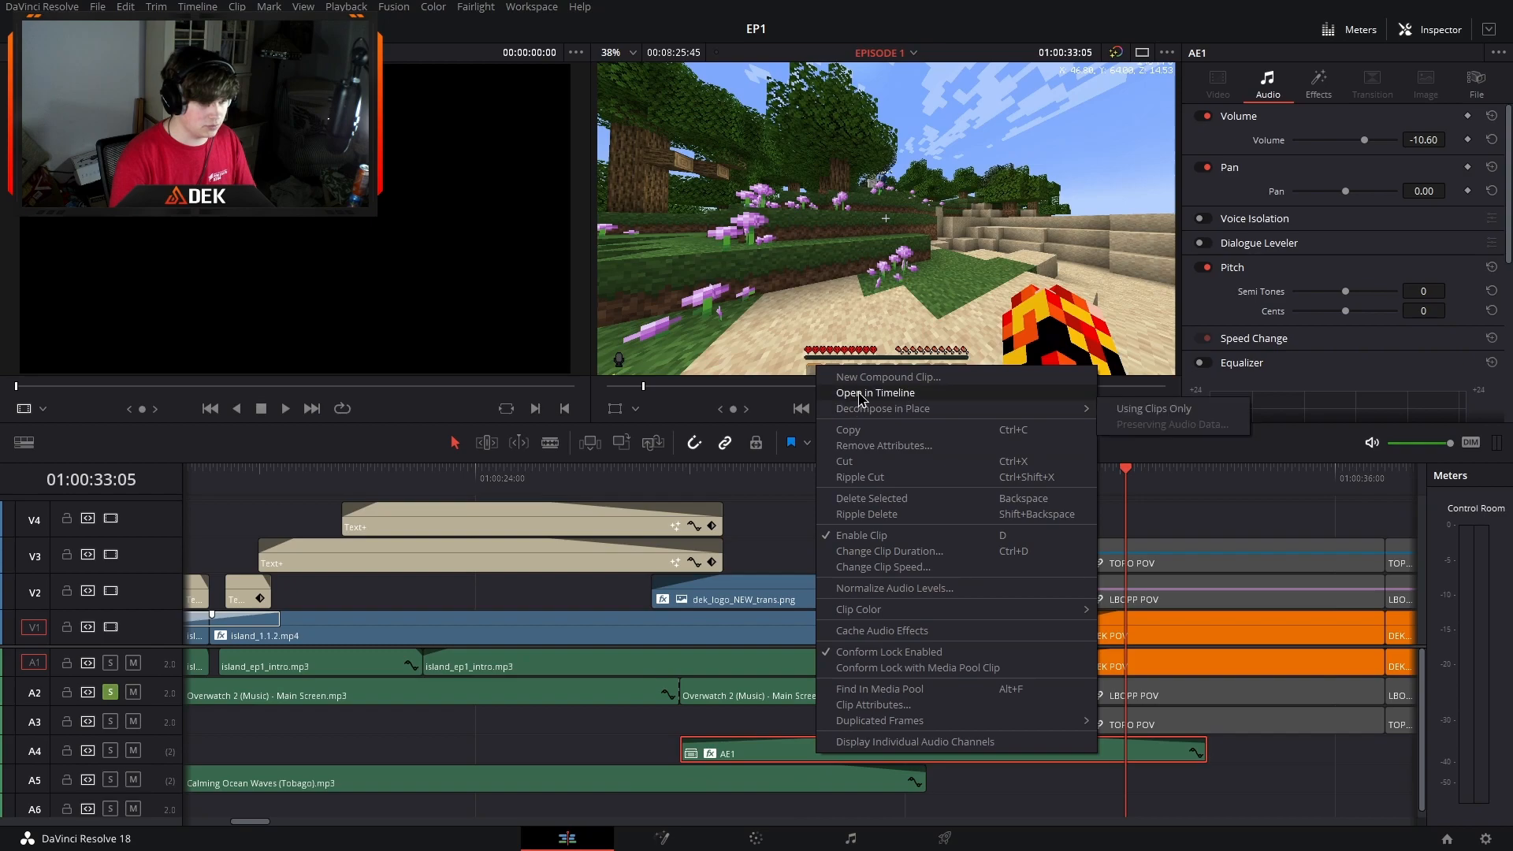
click(903, 393)
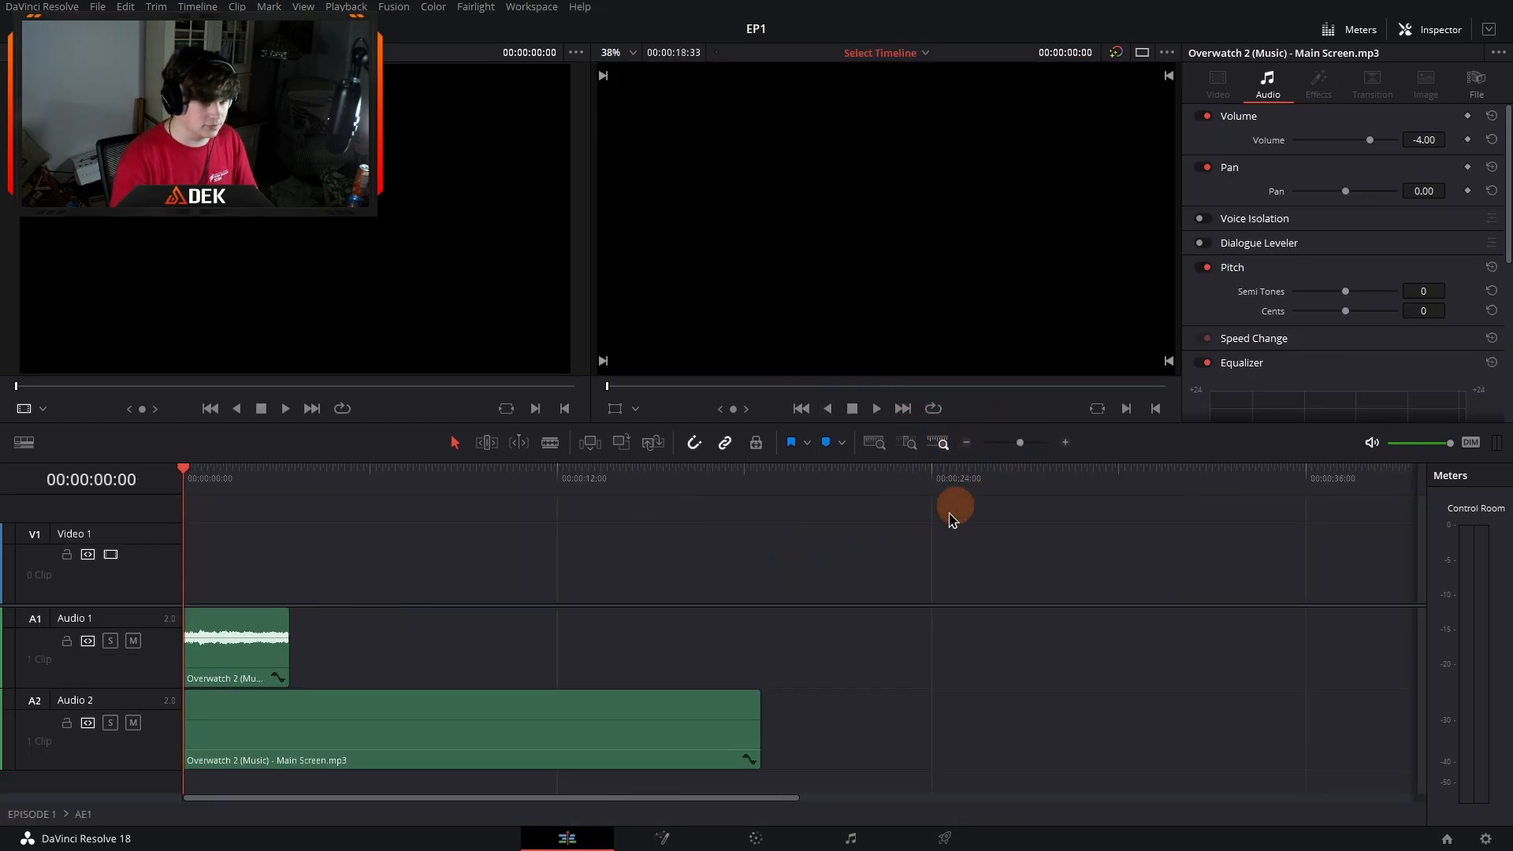
click(250, 674)
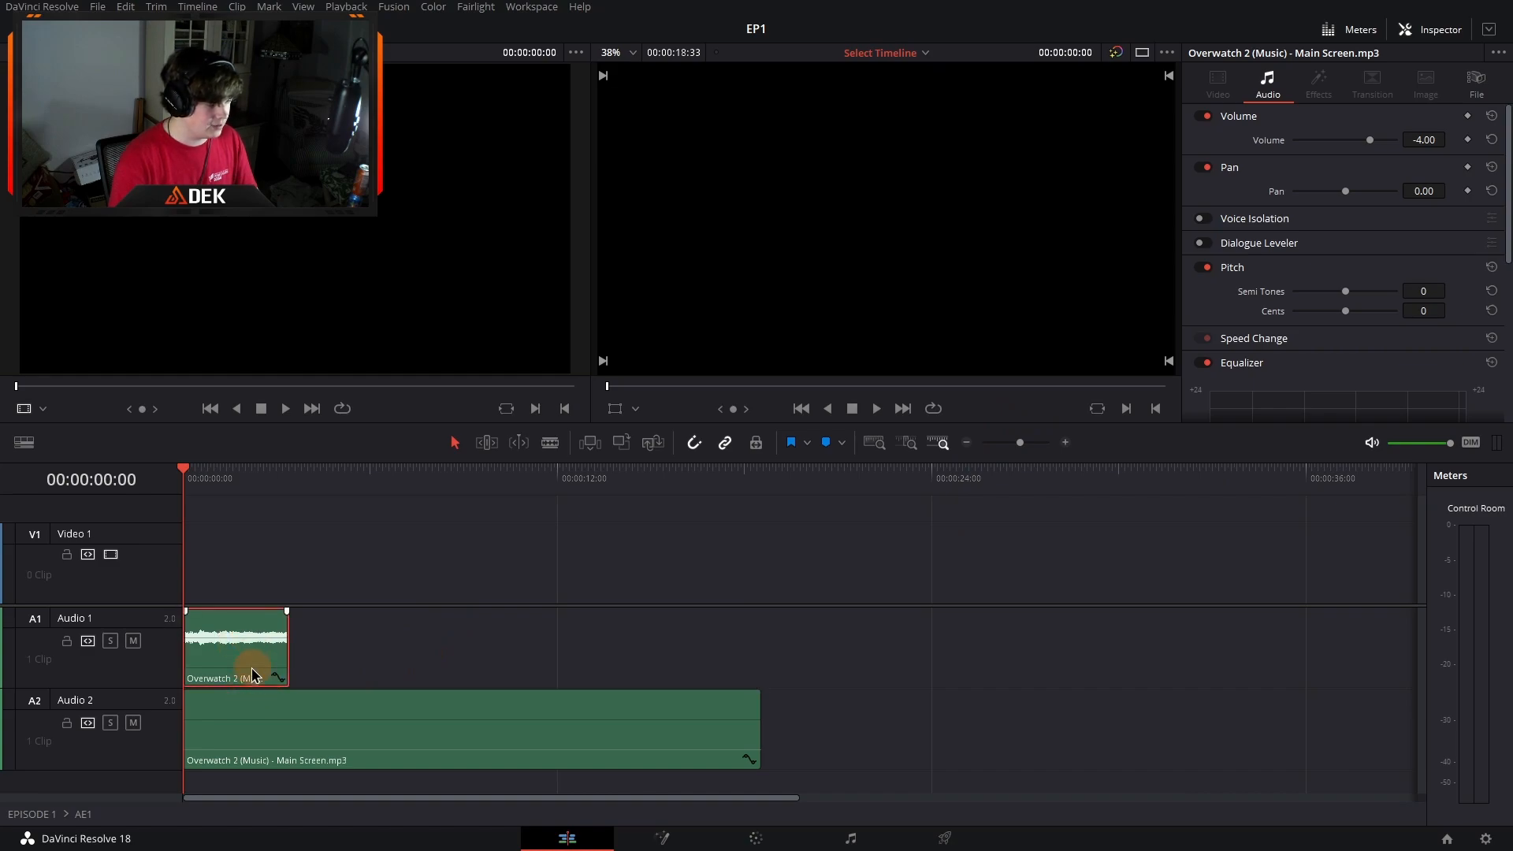
drag(252, 662, 364, 665)
key(ctrl+z)
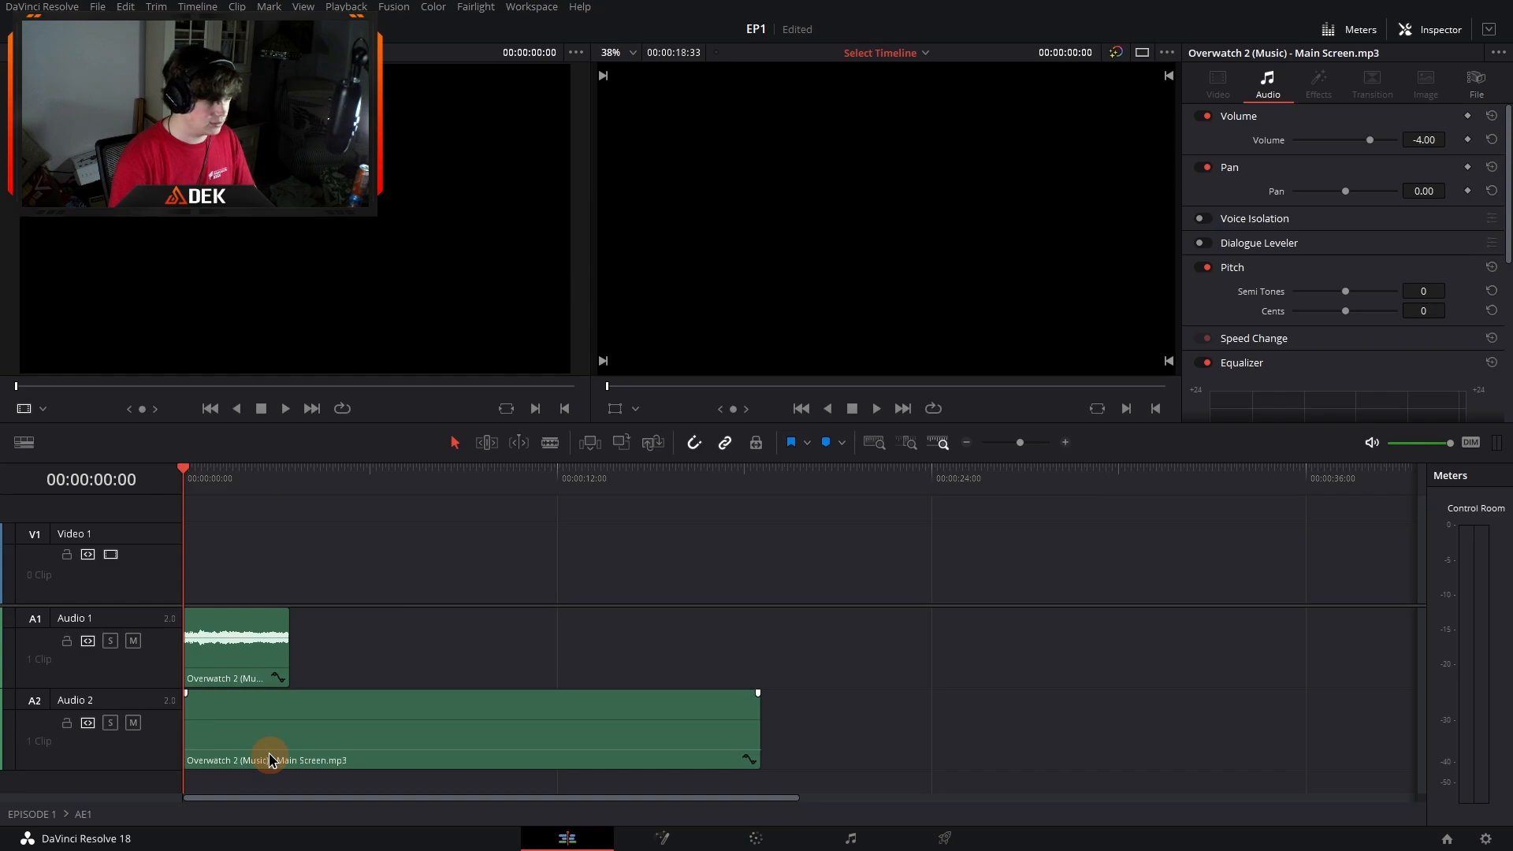
key(ctrl+s)
click(270, 759)
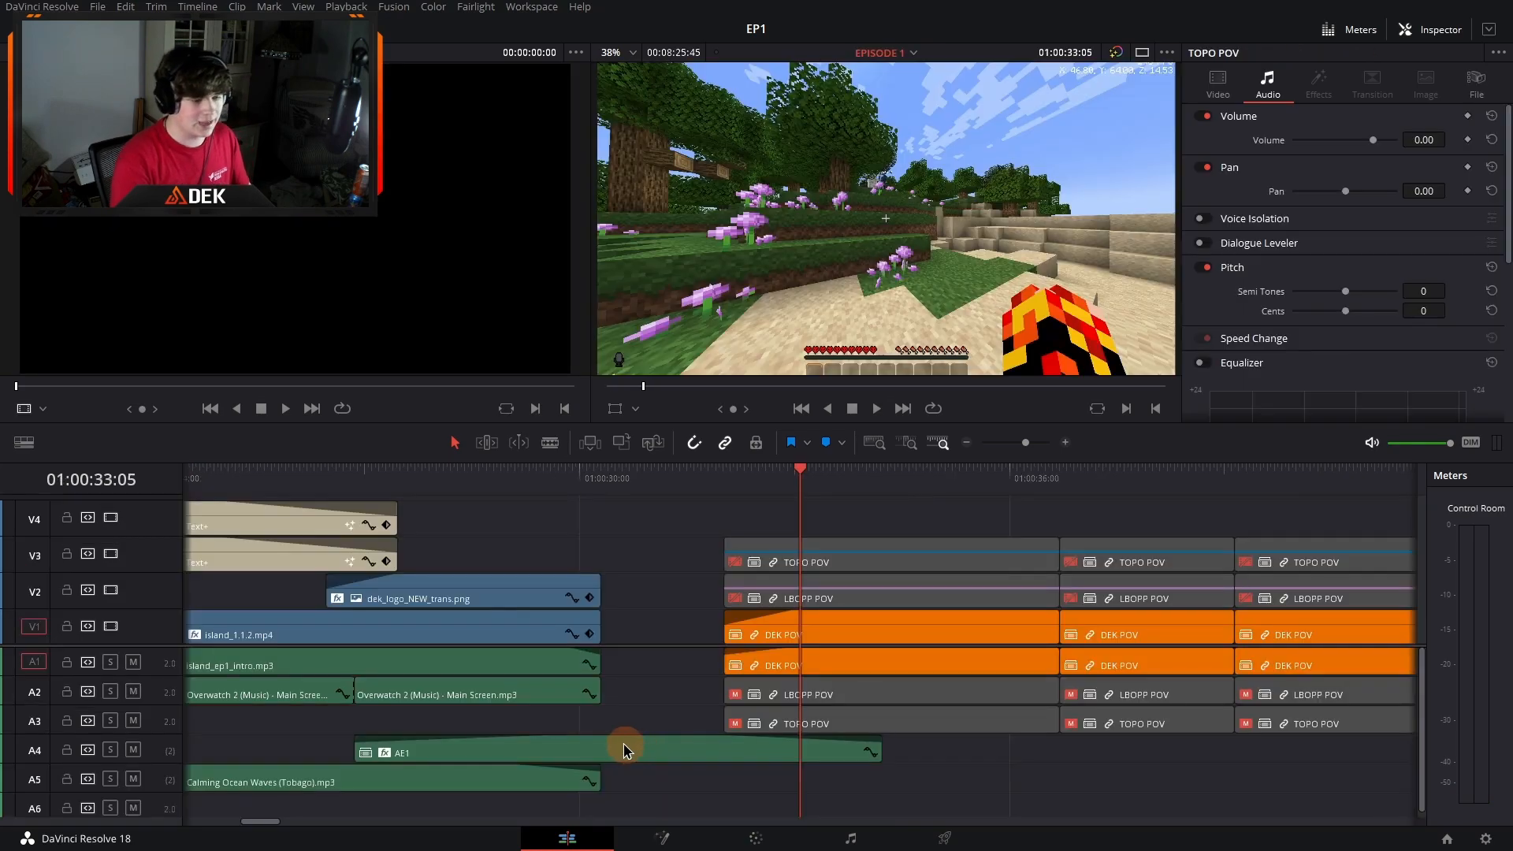
Step: Open the Reverb effect of the AE1 clip on A4, set its Dry/Wet output to 86.31 and close it
click(623, 750)
scroll(623, 750, left, 2)
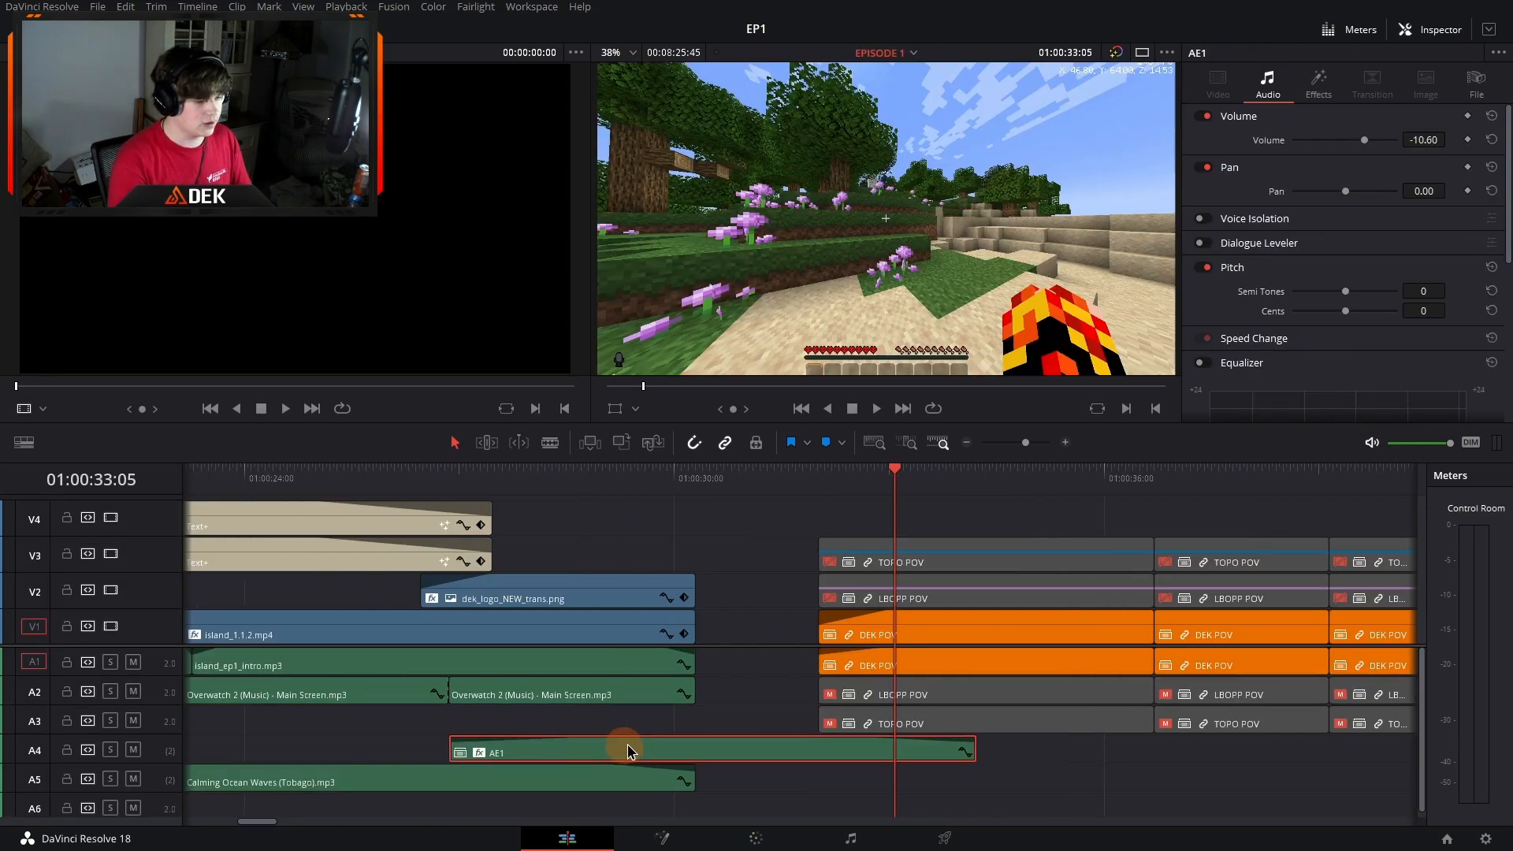
click(1319, 78)
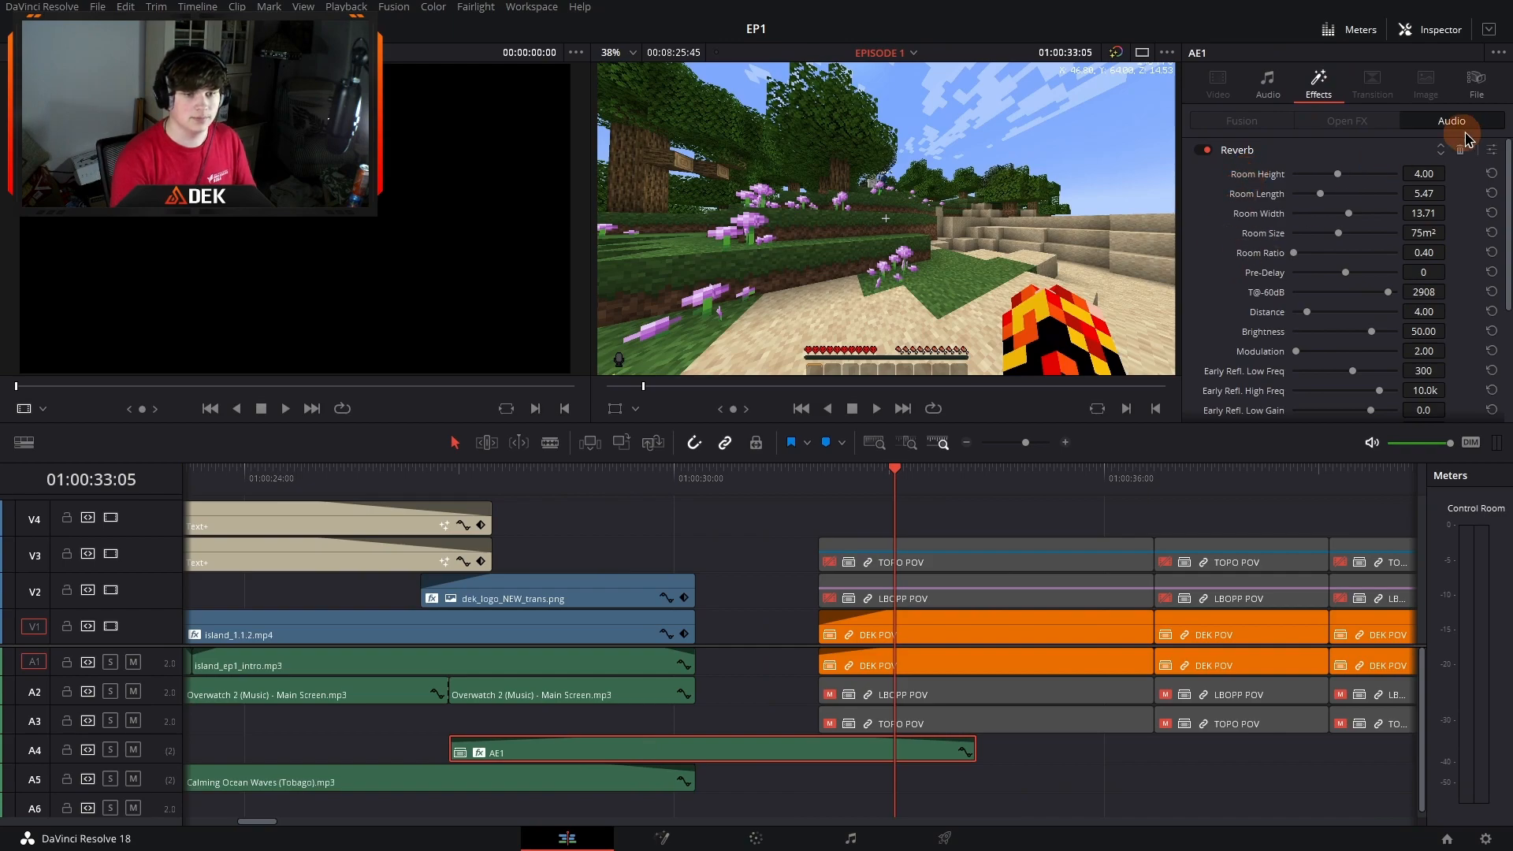
drag(1511, 167, 833, 143)
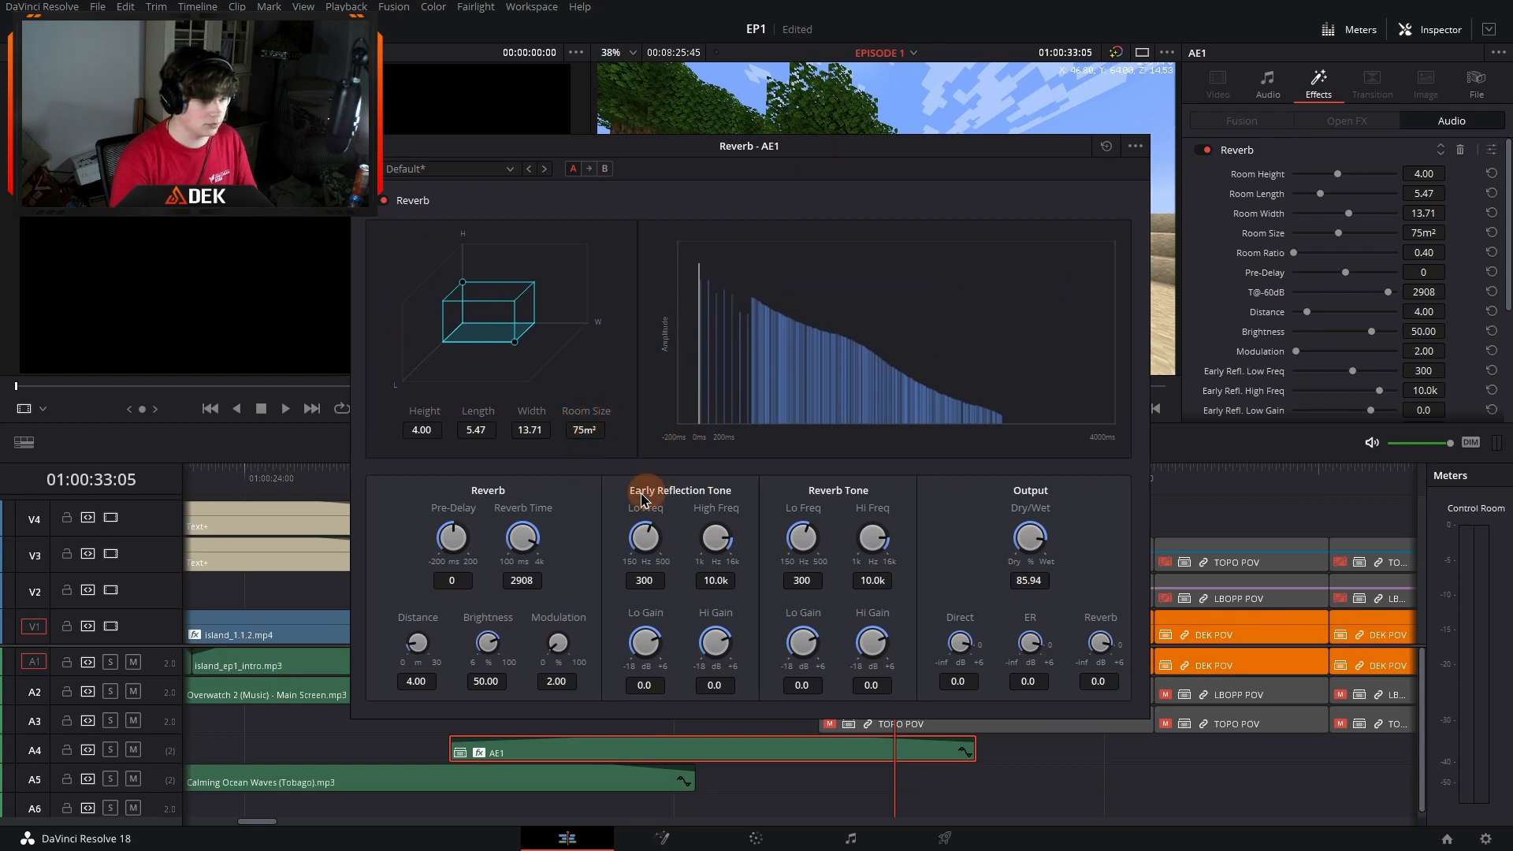
drag(1038, 537, 1000, 541)
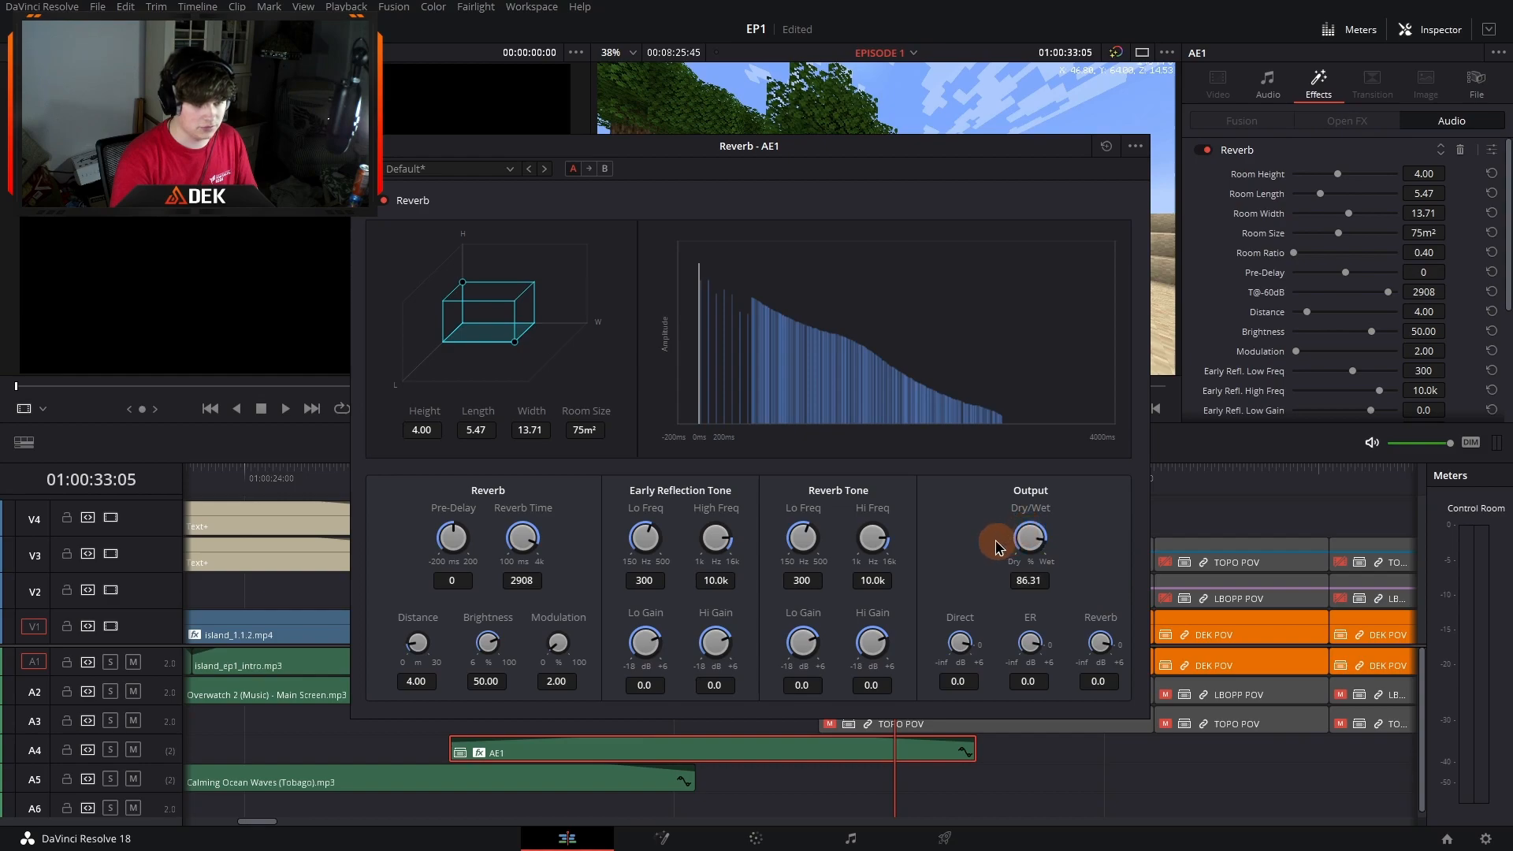
drag(521, 537, 601, 495)
click(363, 146)
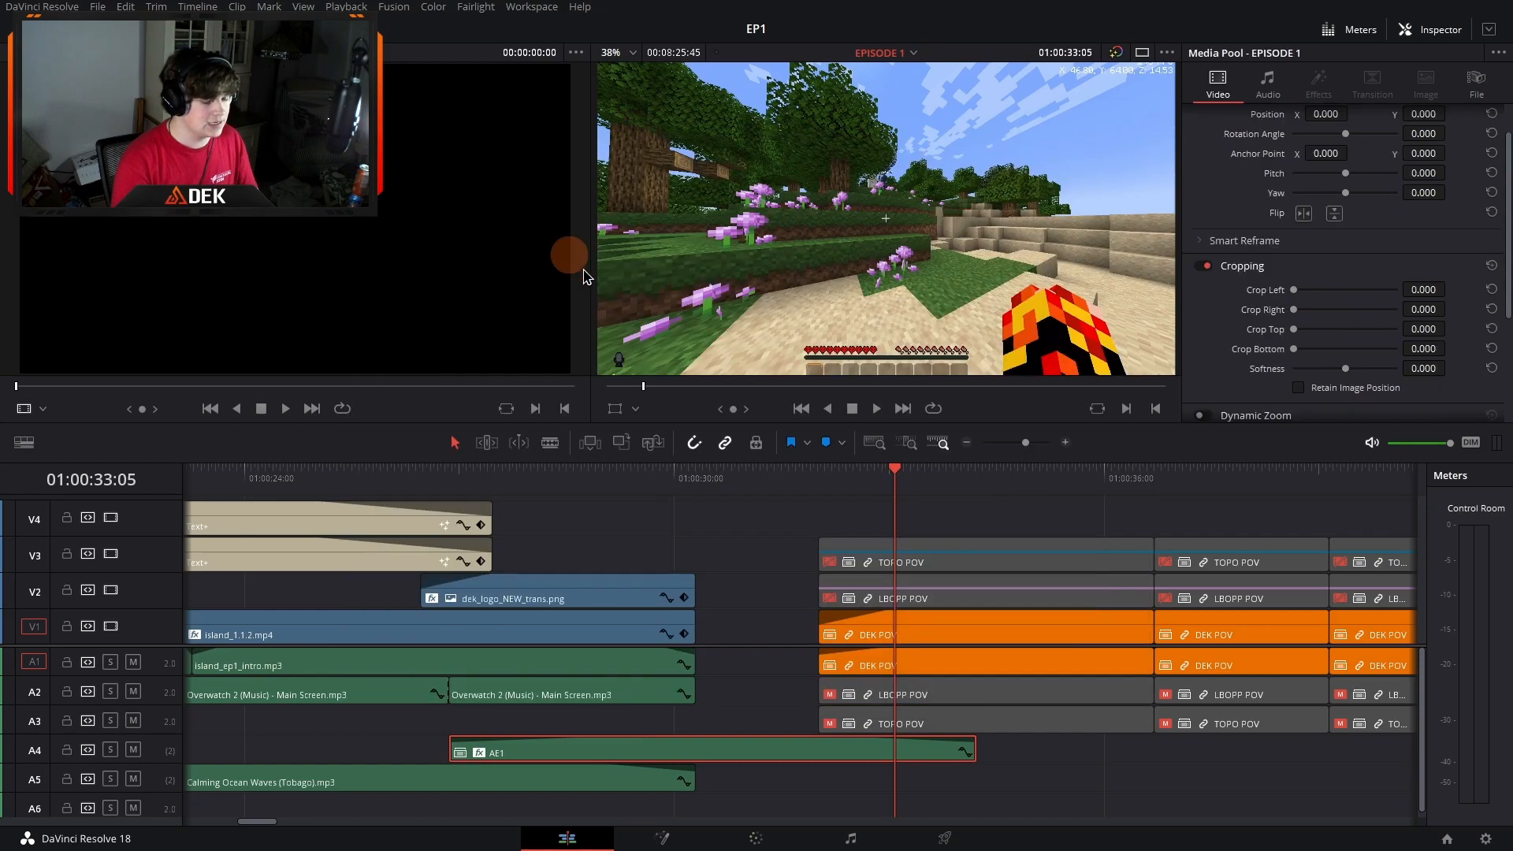
Step: Play the AE1 reverb tail from 01:00:26:52 to 01:00:31:54
click(639, 758)
click(453, 471)
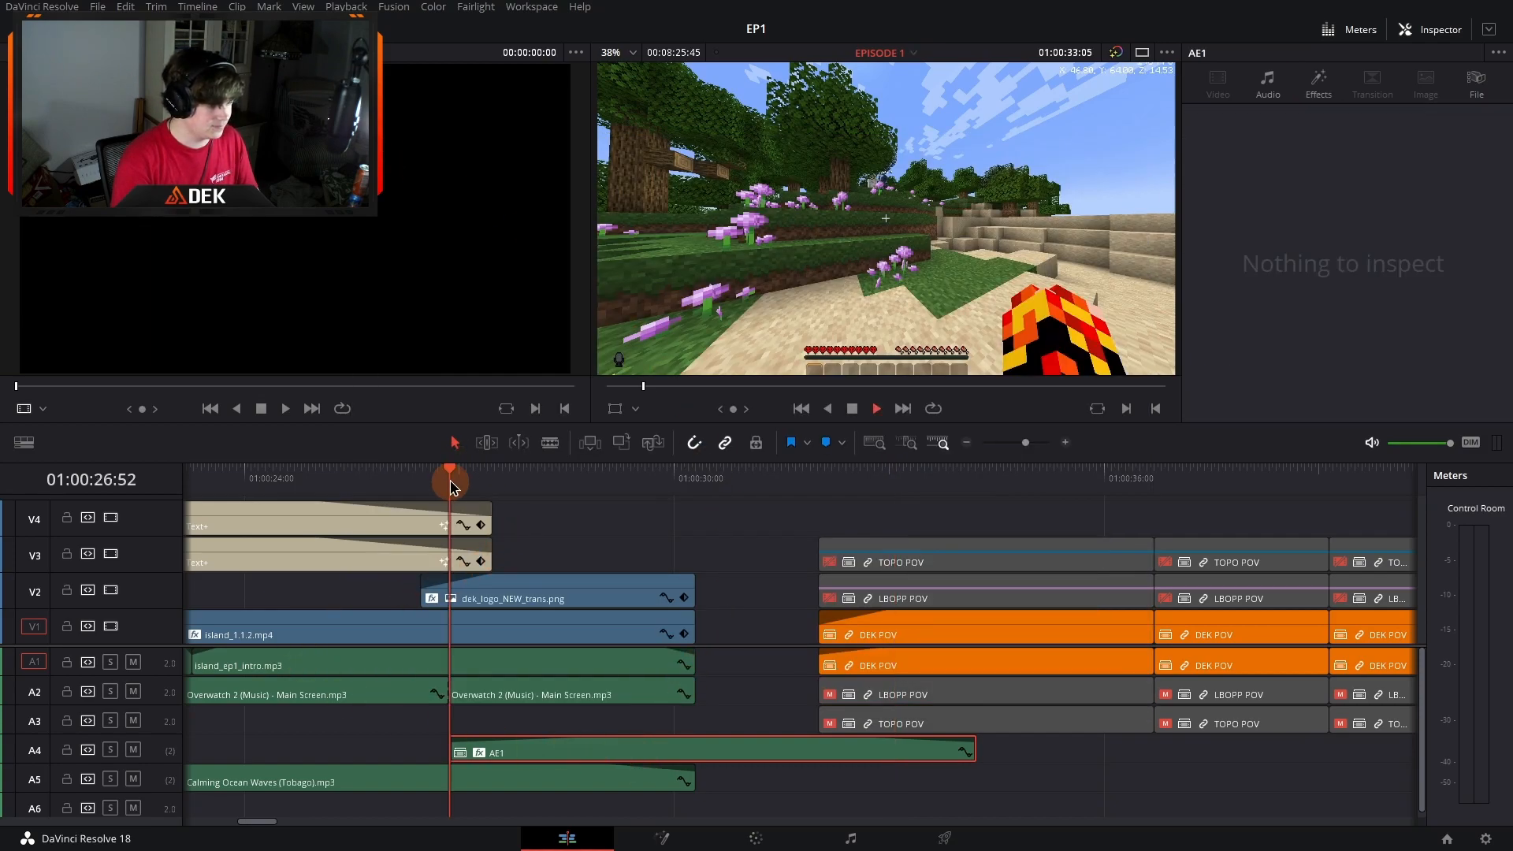
key(space)
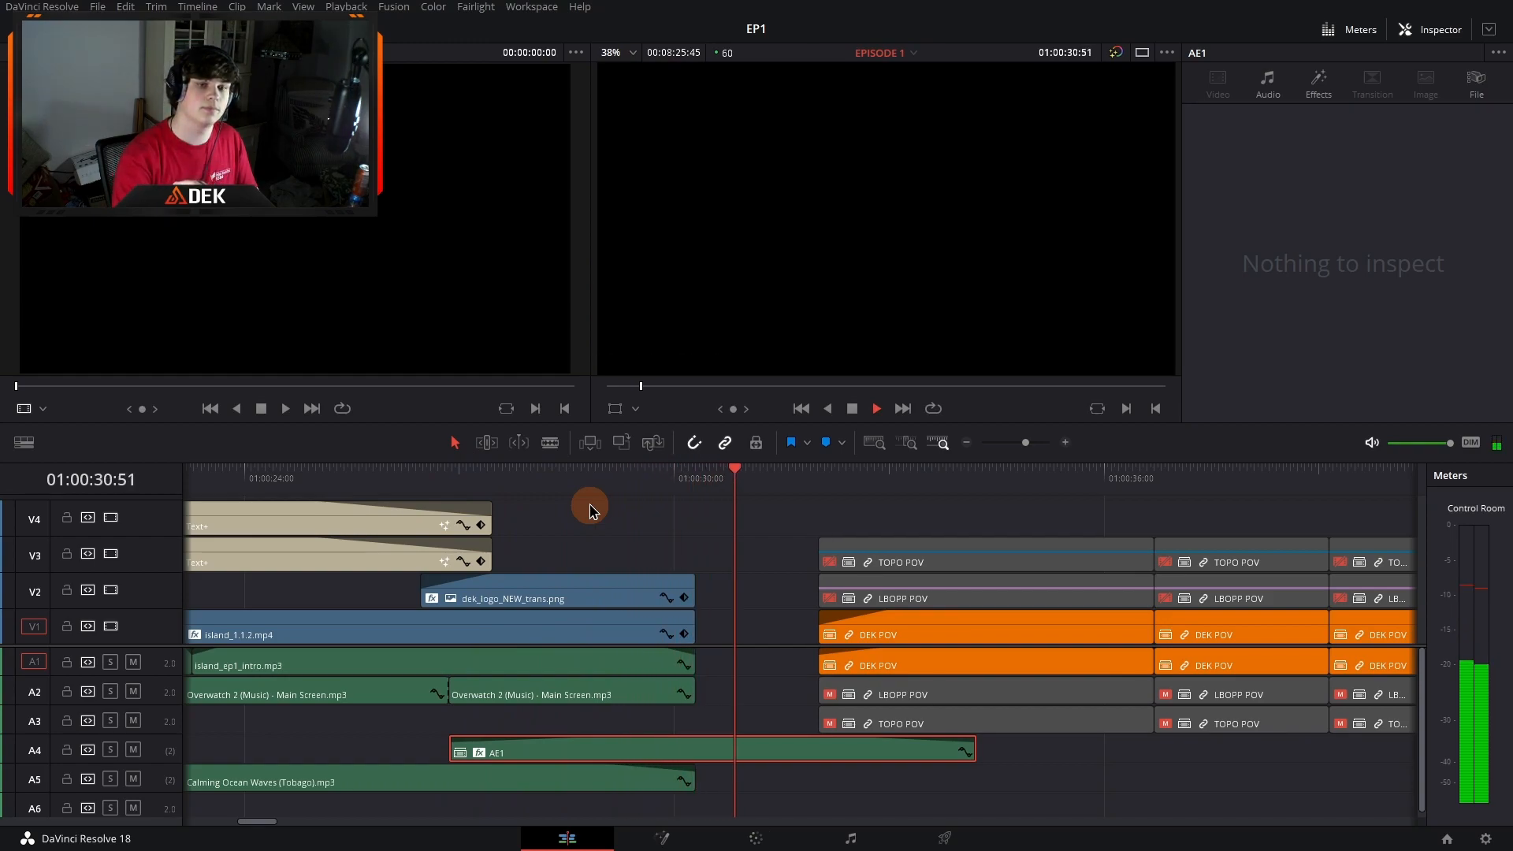
key(space)
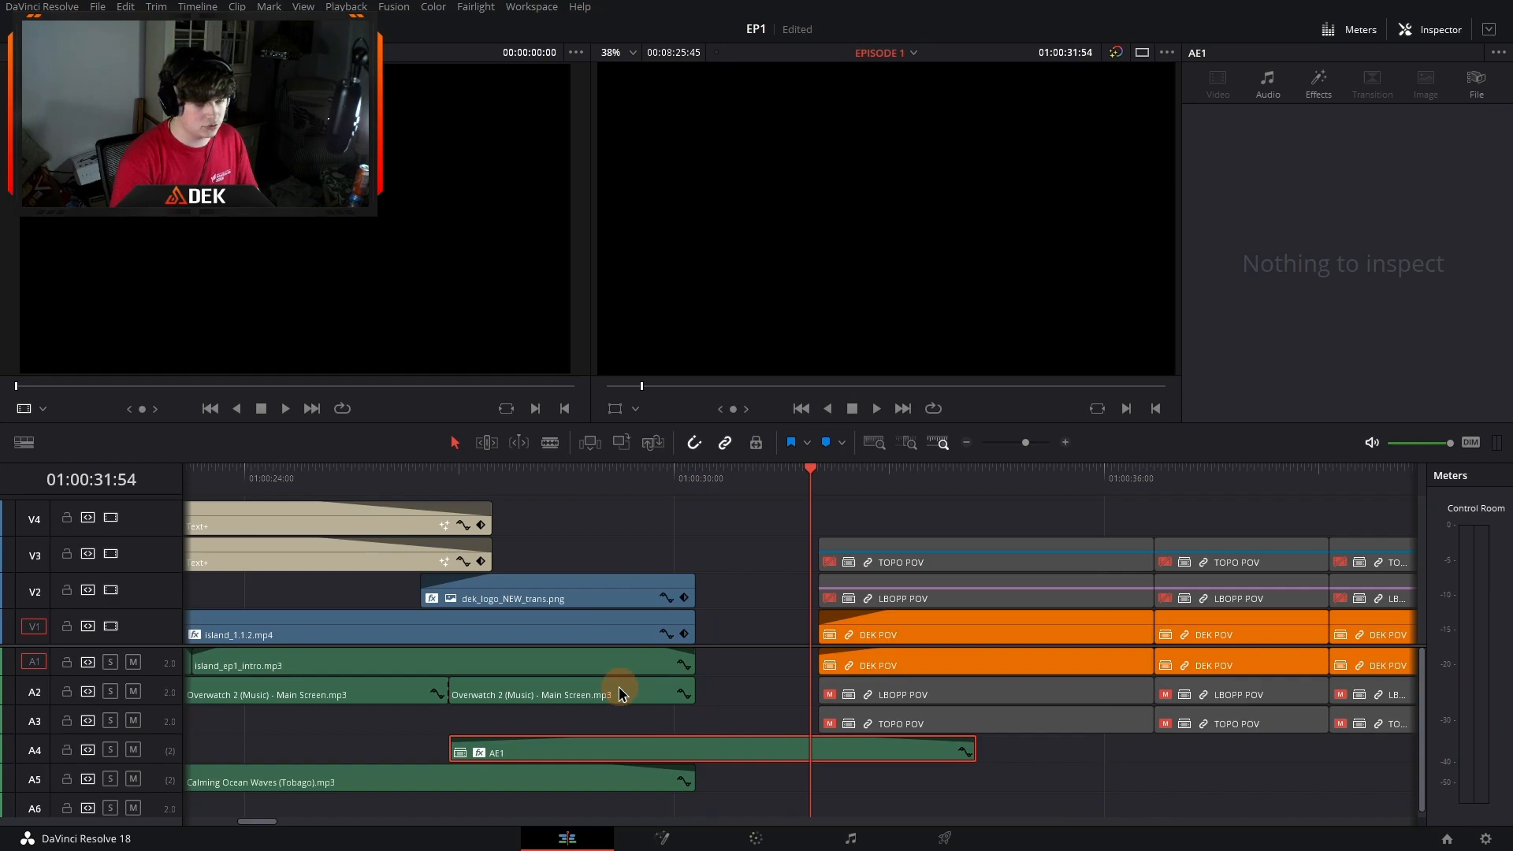
Step: Extend the second Overwatch 2 (Music) - Main Screen.mp3 clip on A2 to 01:00:31:54 and play its ending
click(493, 695)
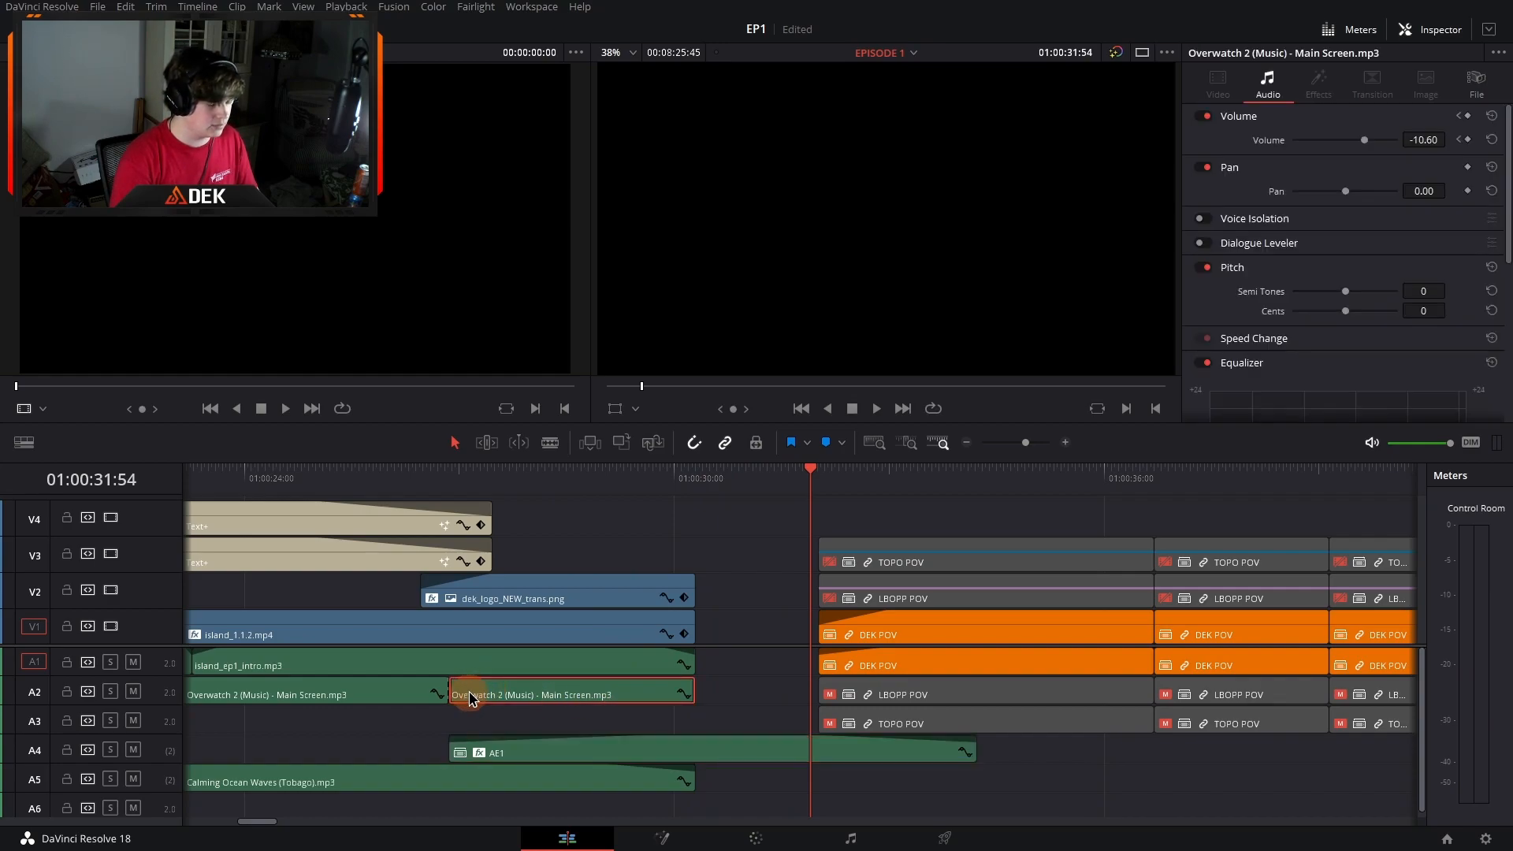
drag(694, 694, 812, 693)
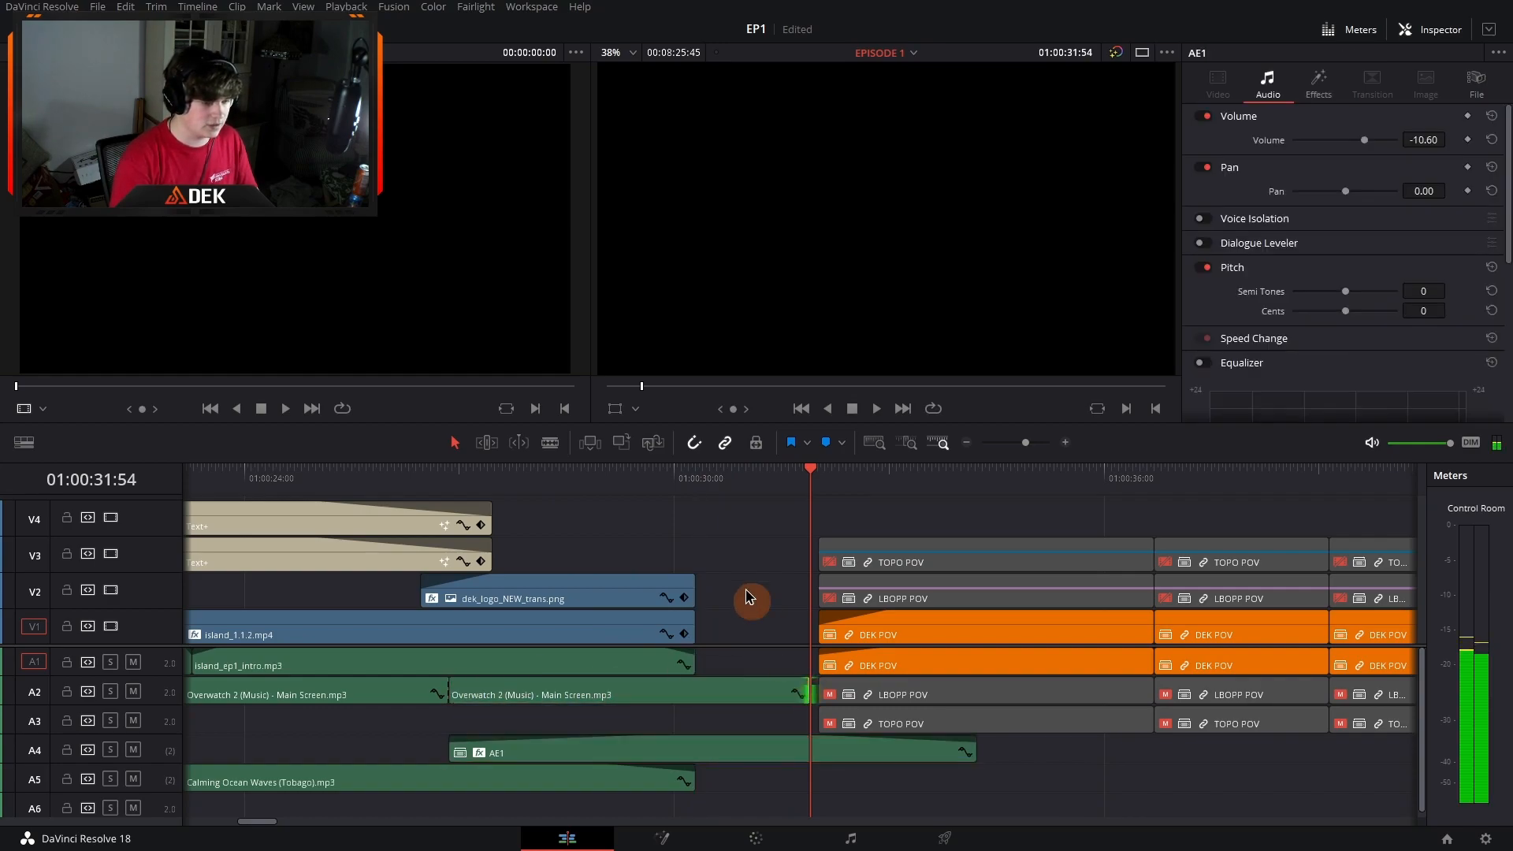
drag(685, 474, 587, 474)
key(space)
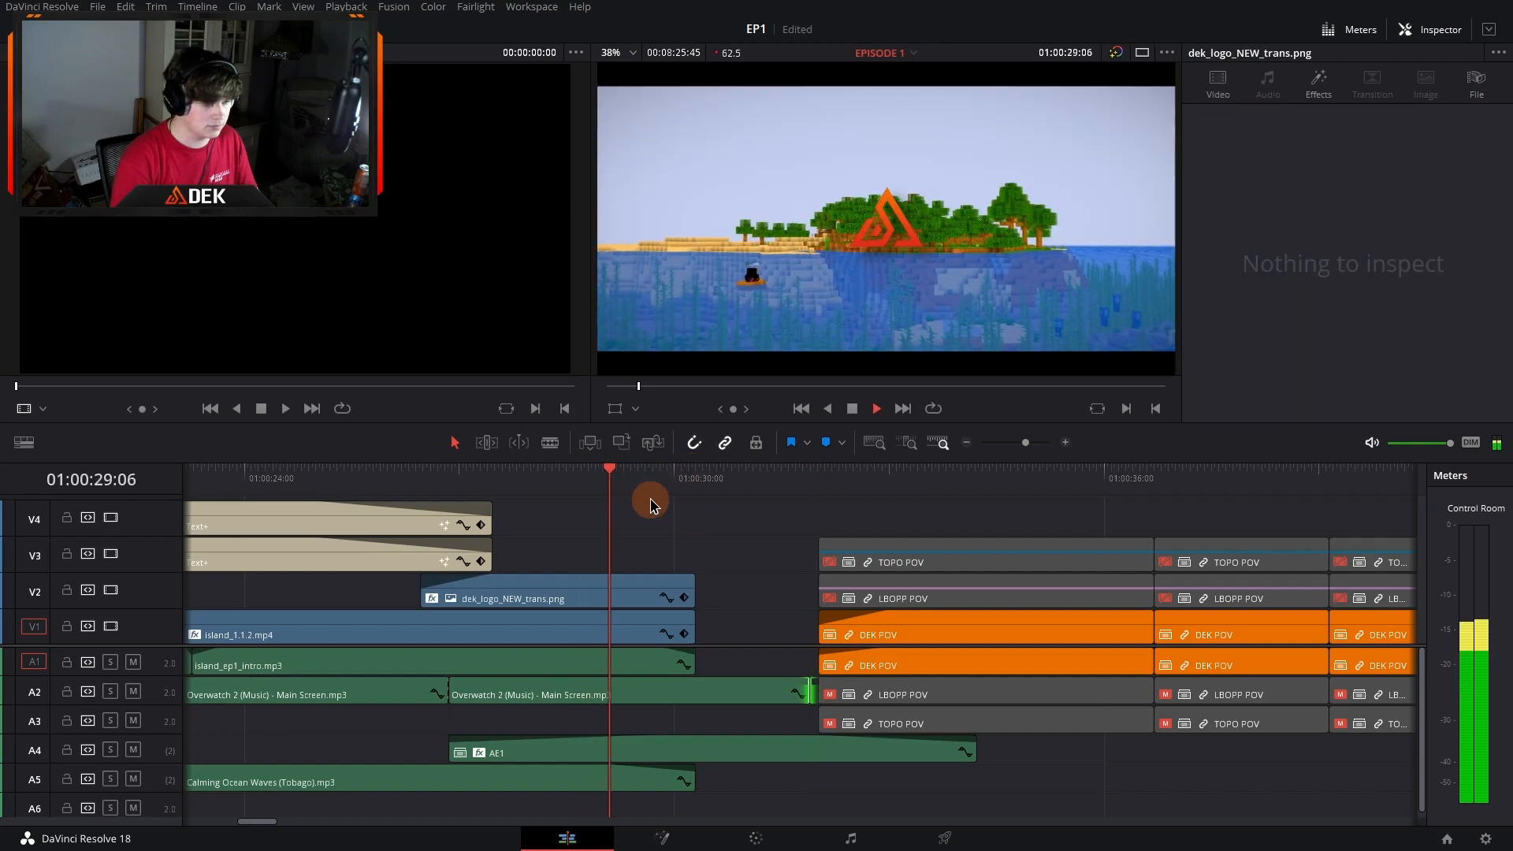
Step: Play the music's ending with the AE1 clip on A4 disabled, and undo both the disabling and the A2 clip extension
click(679, 753)
click(583, 477)
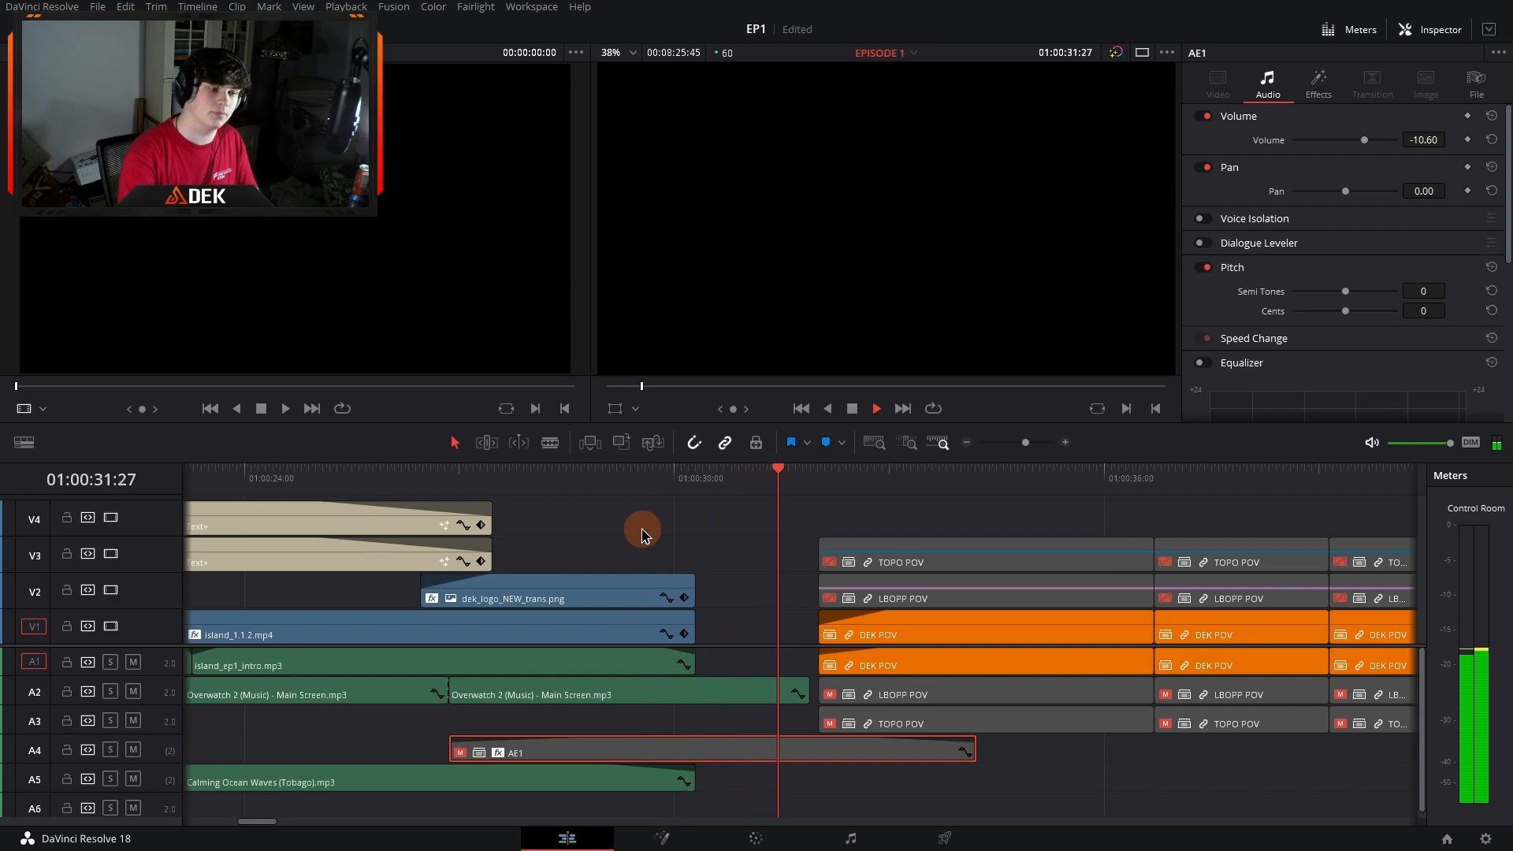
key(space)
key(ctrl+z)
key(ctrl+z)
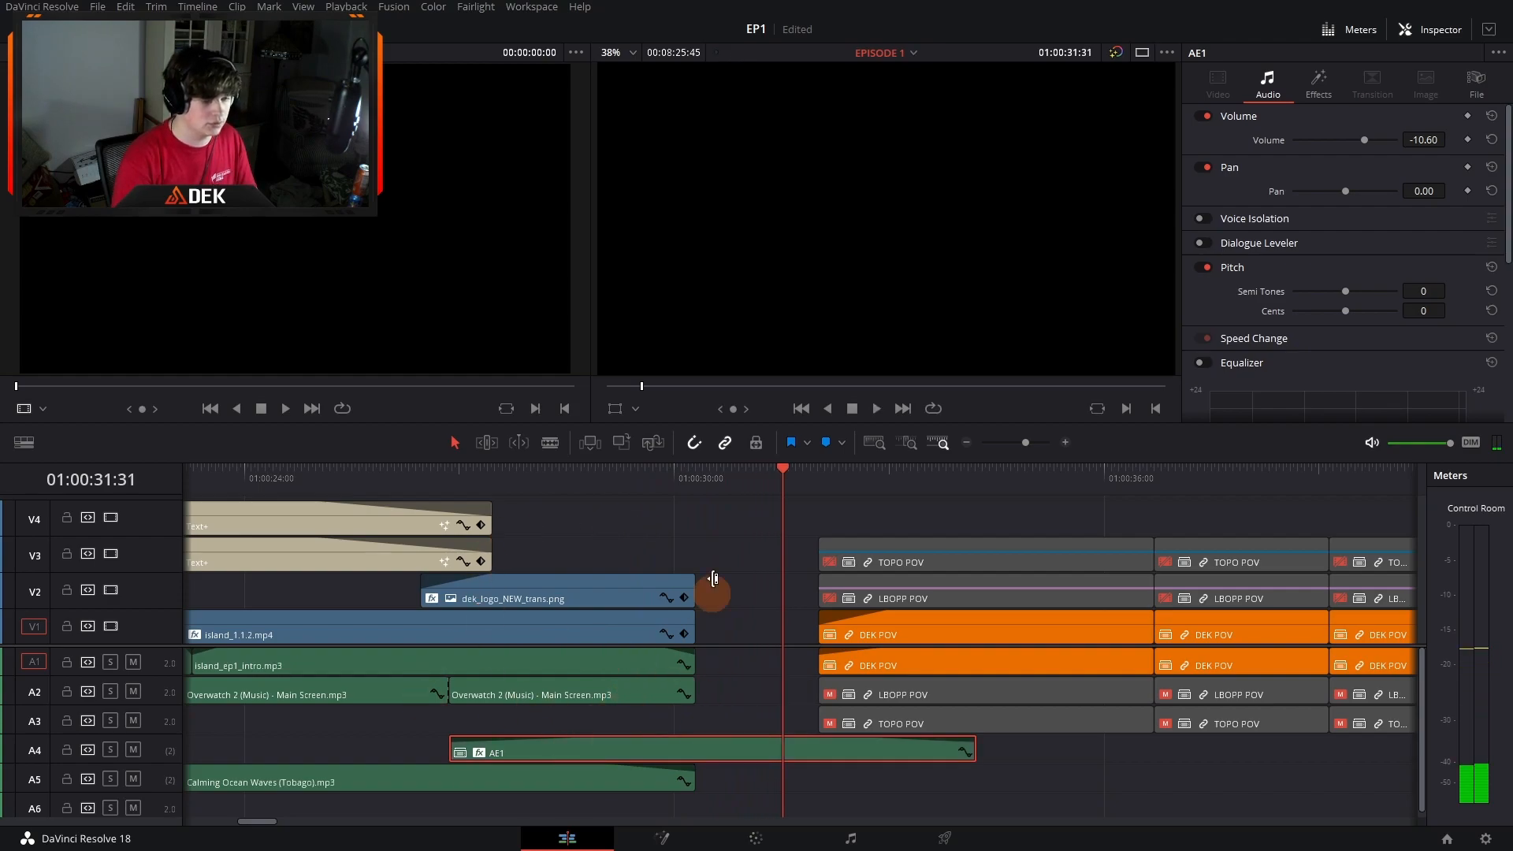
Step: Play the restored music ending with the AE1 reverb tail up to 01:00:31:44
click(615, 486)
key(space)
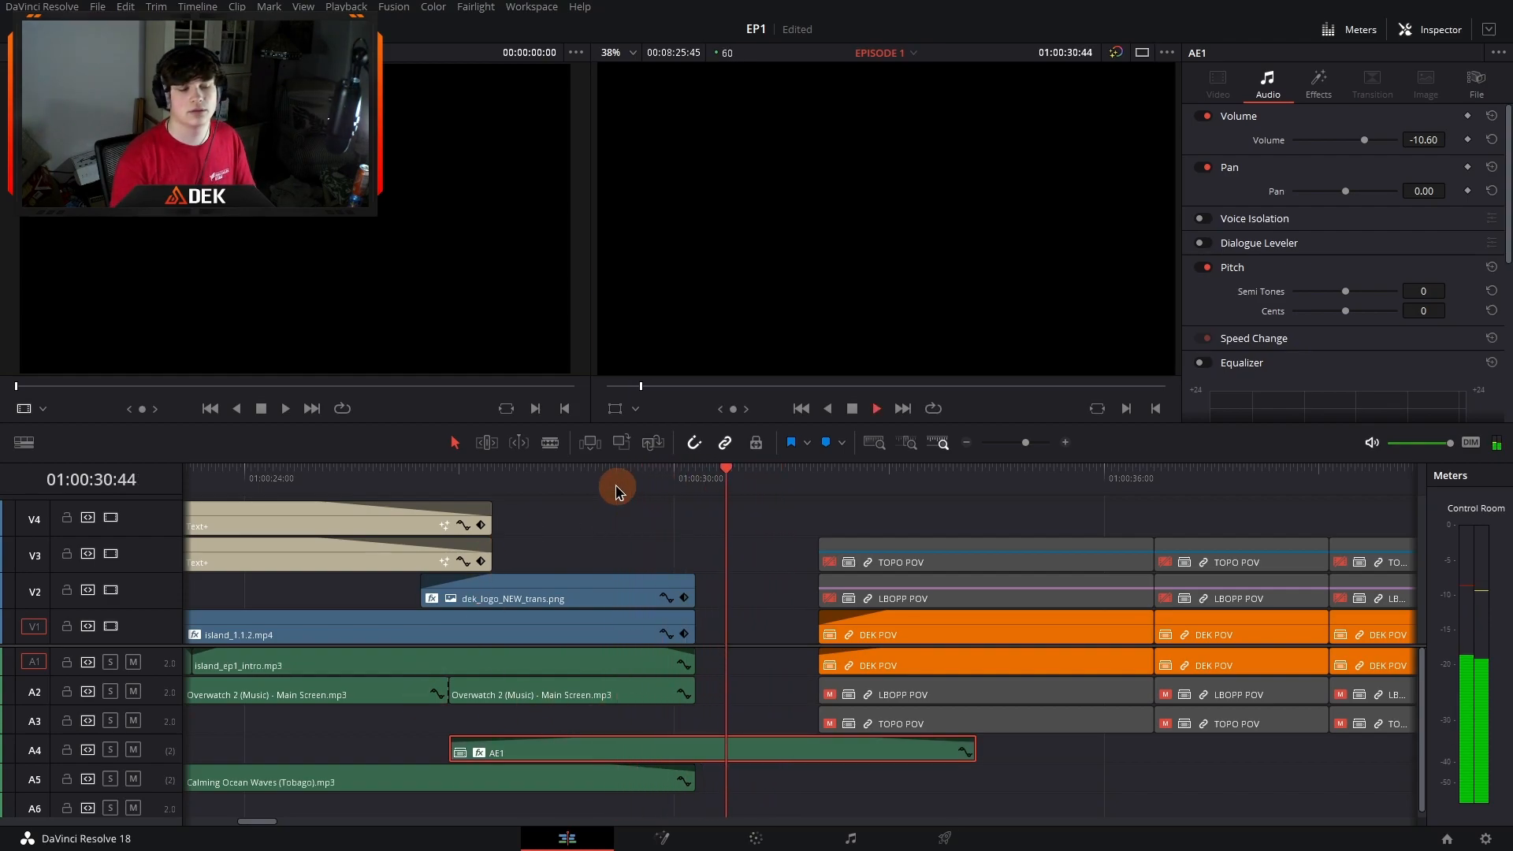
key(space)
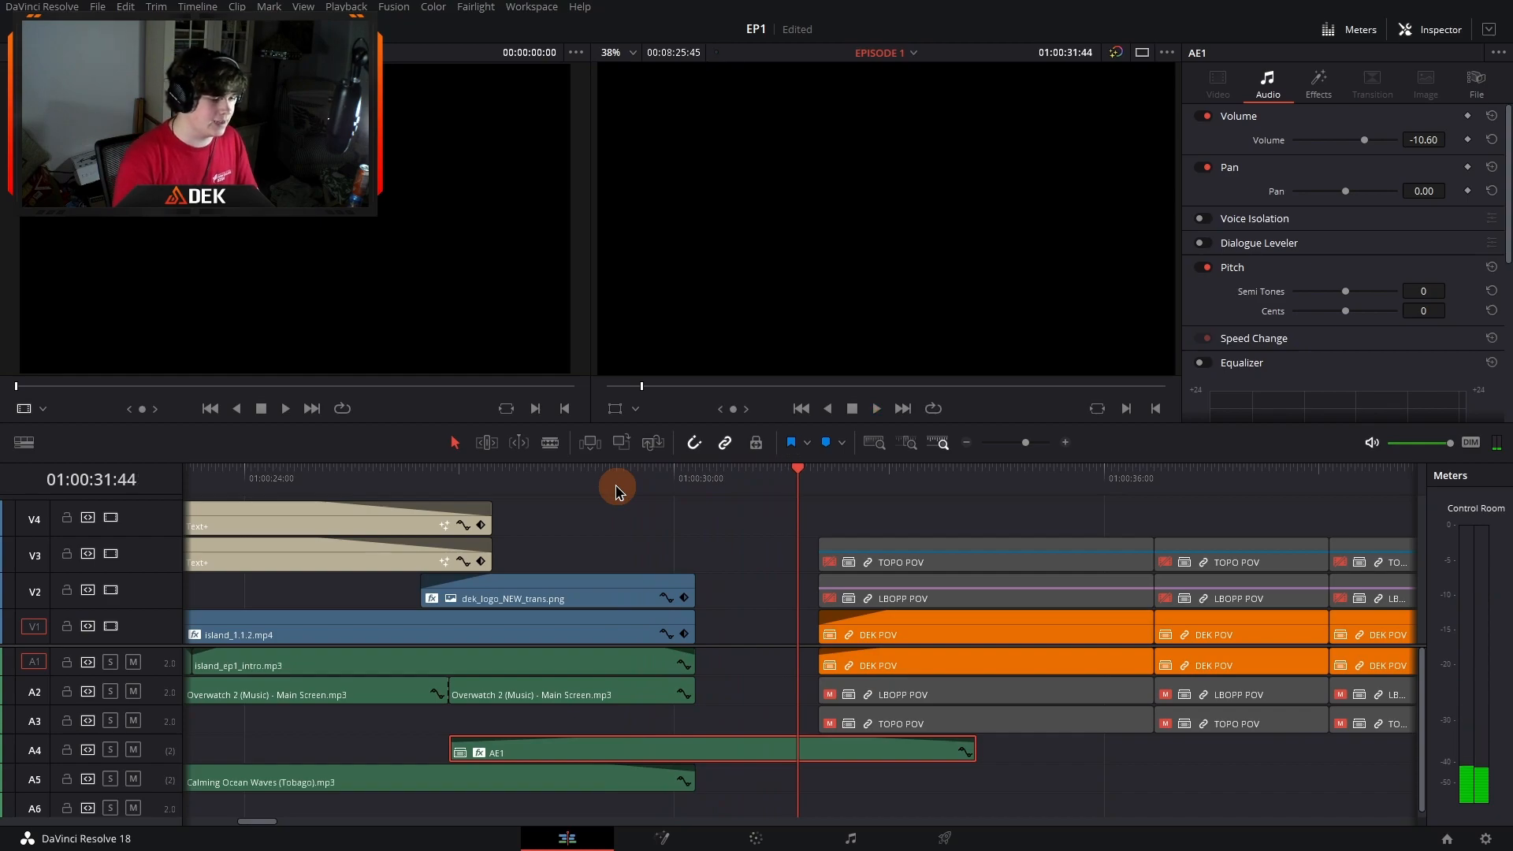
Step: Examine the whole intro section of the timeline and how it leads into the first gameplay clips
scroll(615, 489, left, 4)
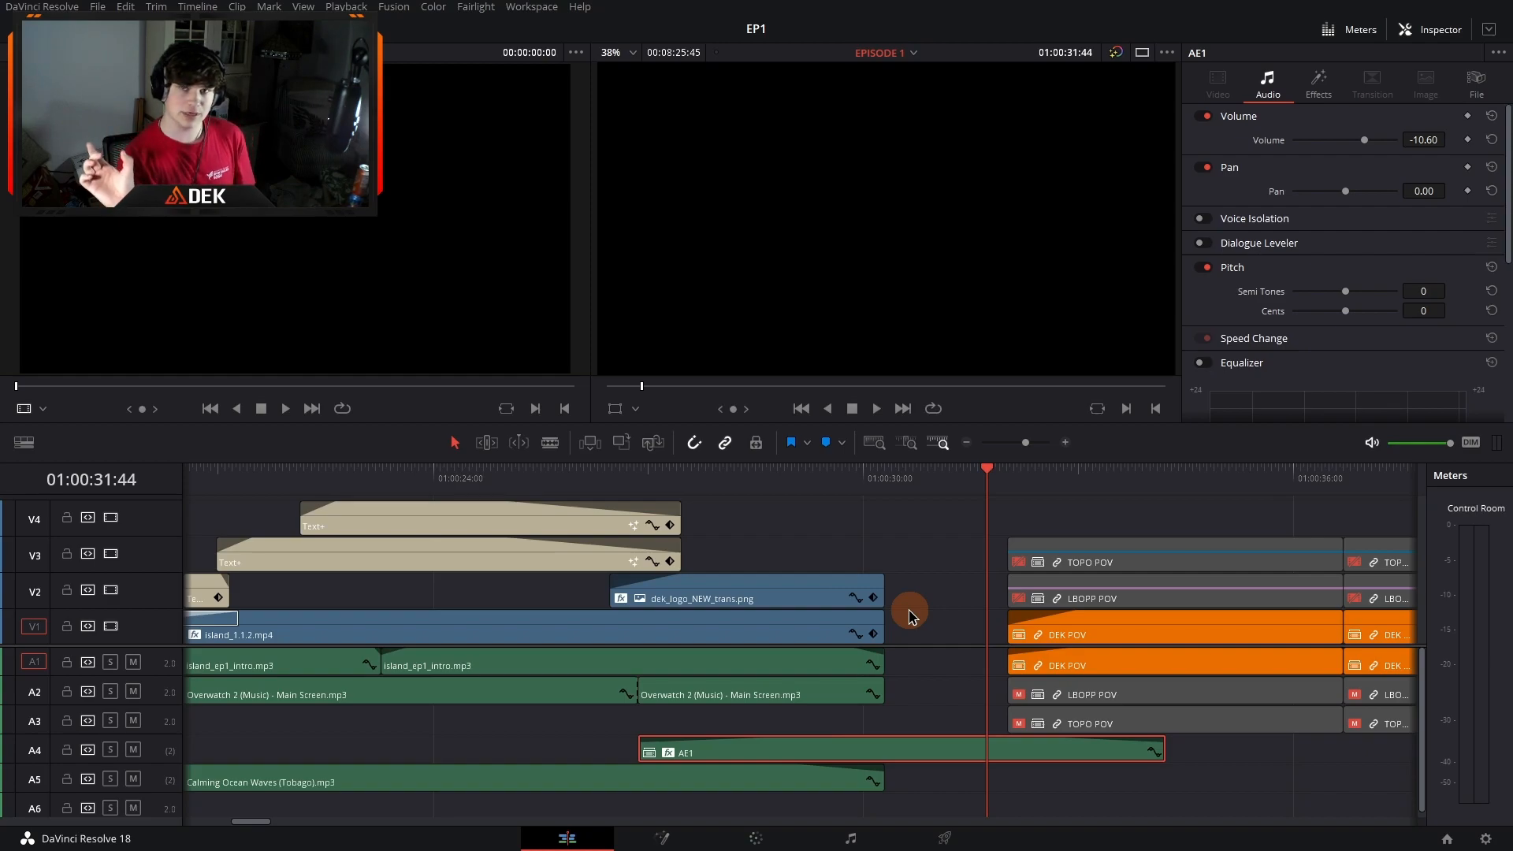
click(967, 443)
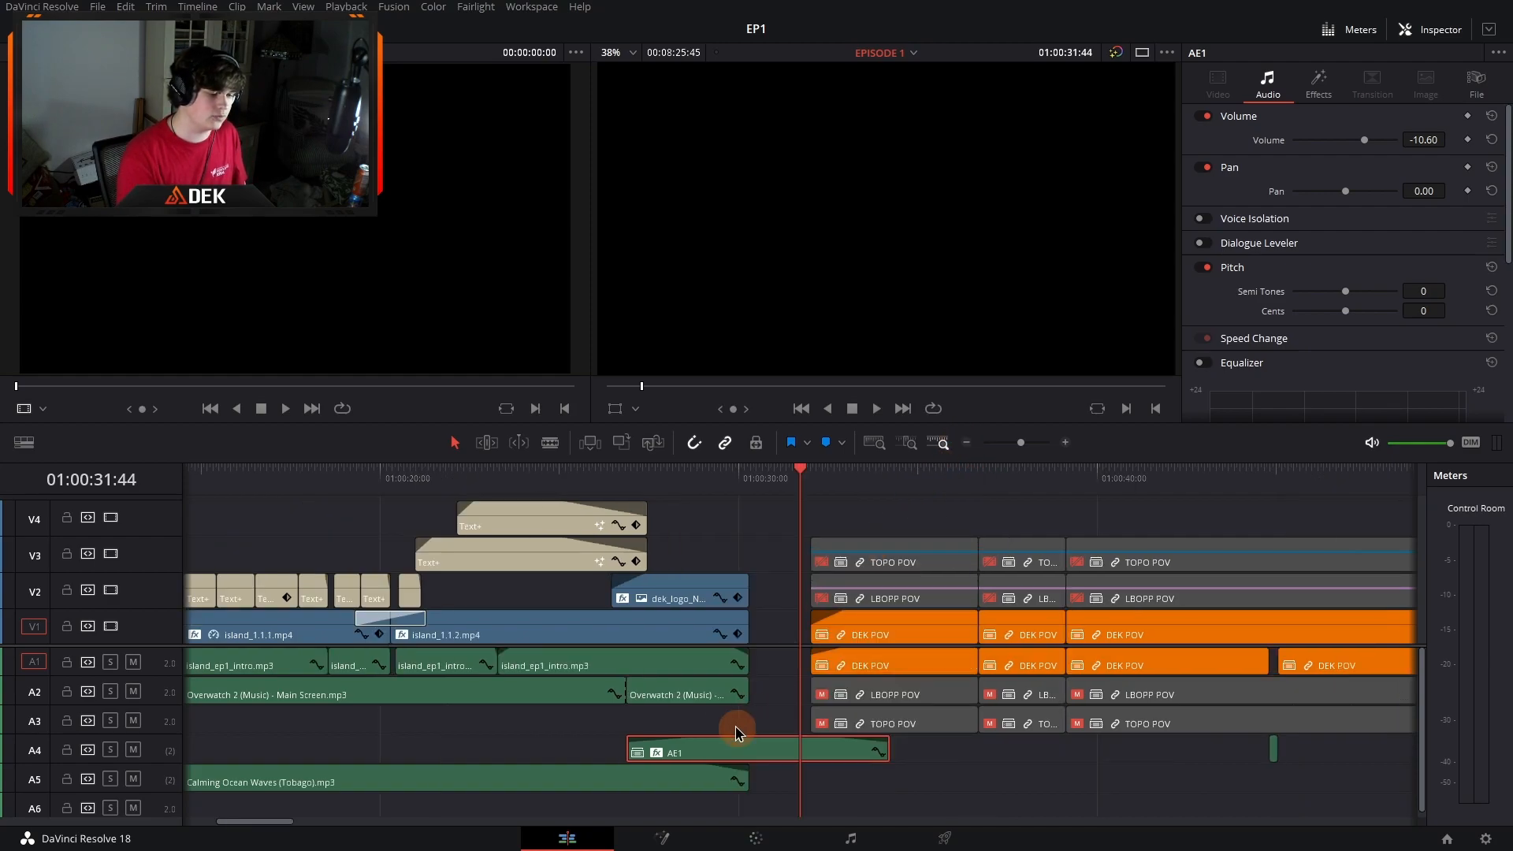
scroll(701, 727, left, 3)
scroll(701, 726, left, 3)
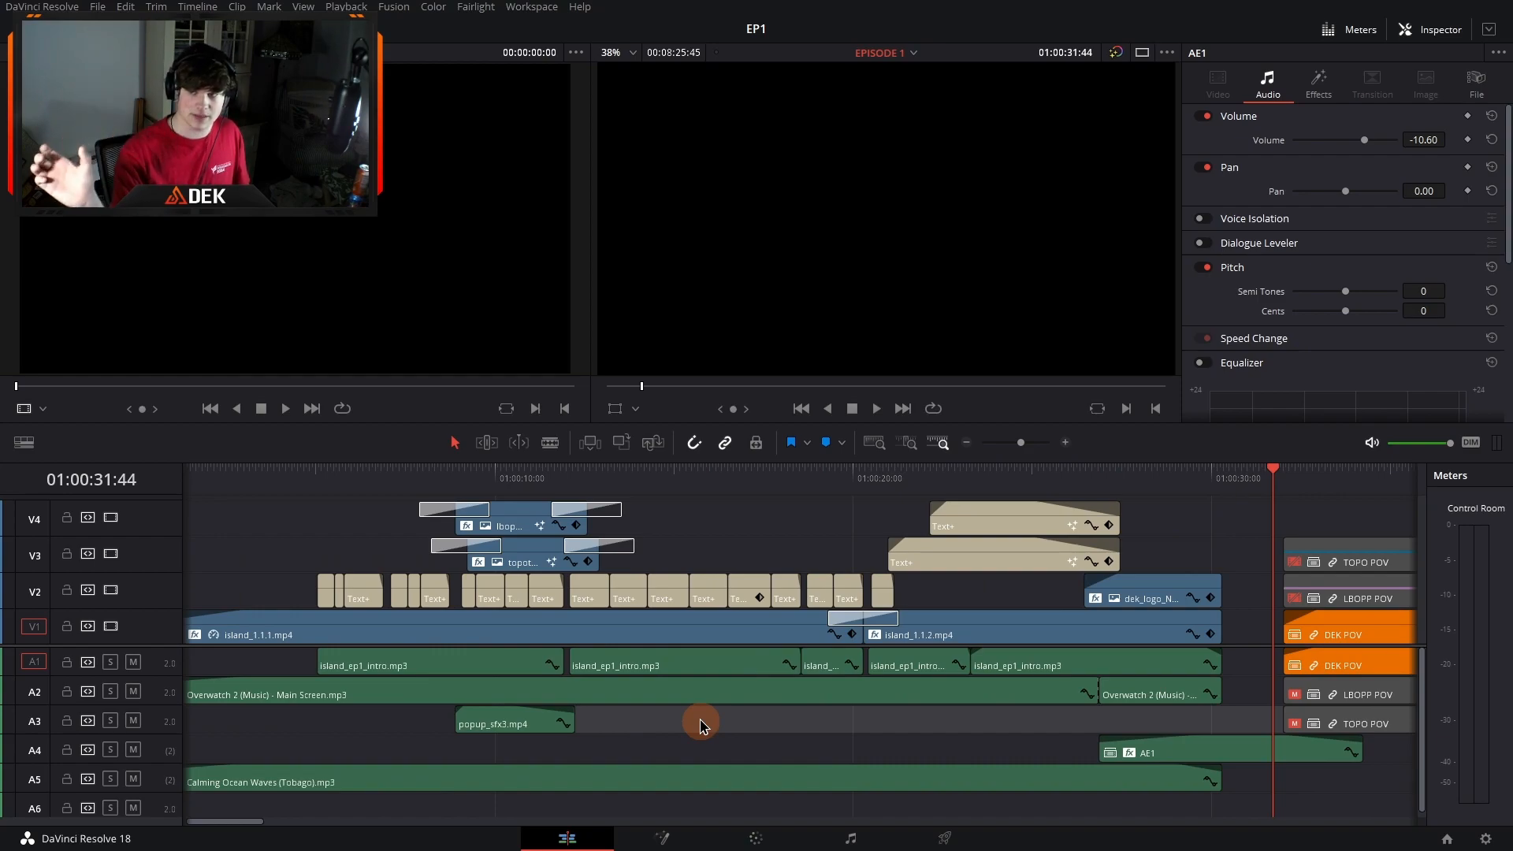
click(967, 446)
click(769, 511)
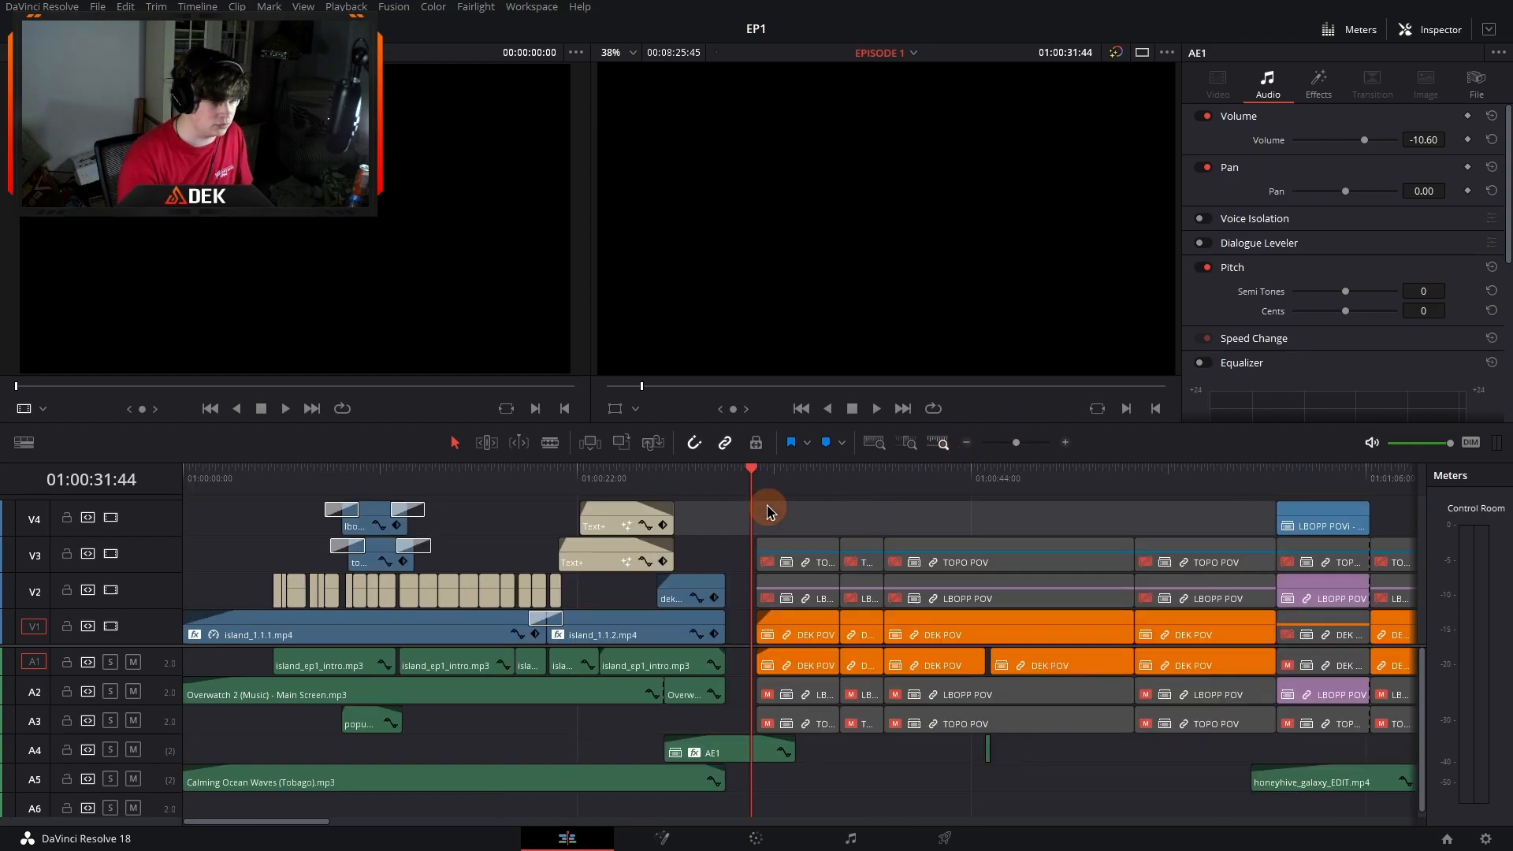
click(769, 501)
Step: Play the transition from the end of the intro into the gameplay, up to 01:00:33:40
scroll(766, 501, right, 3)
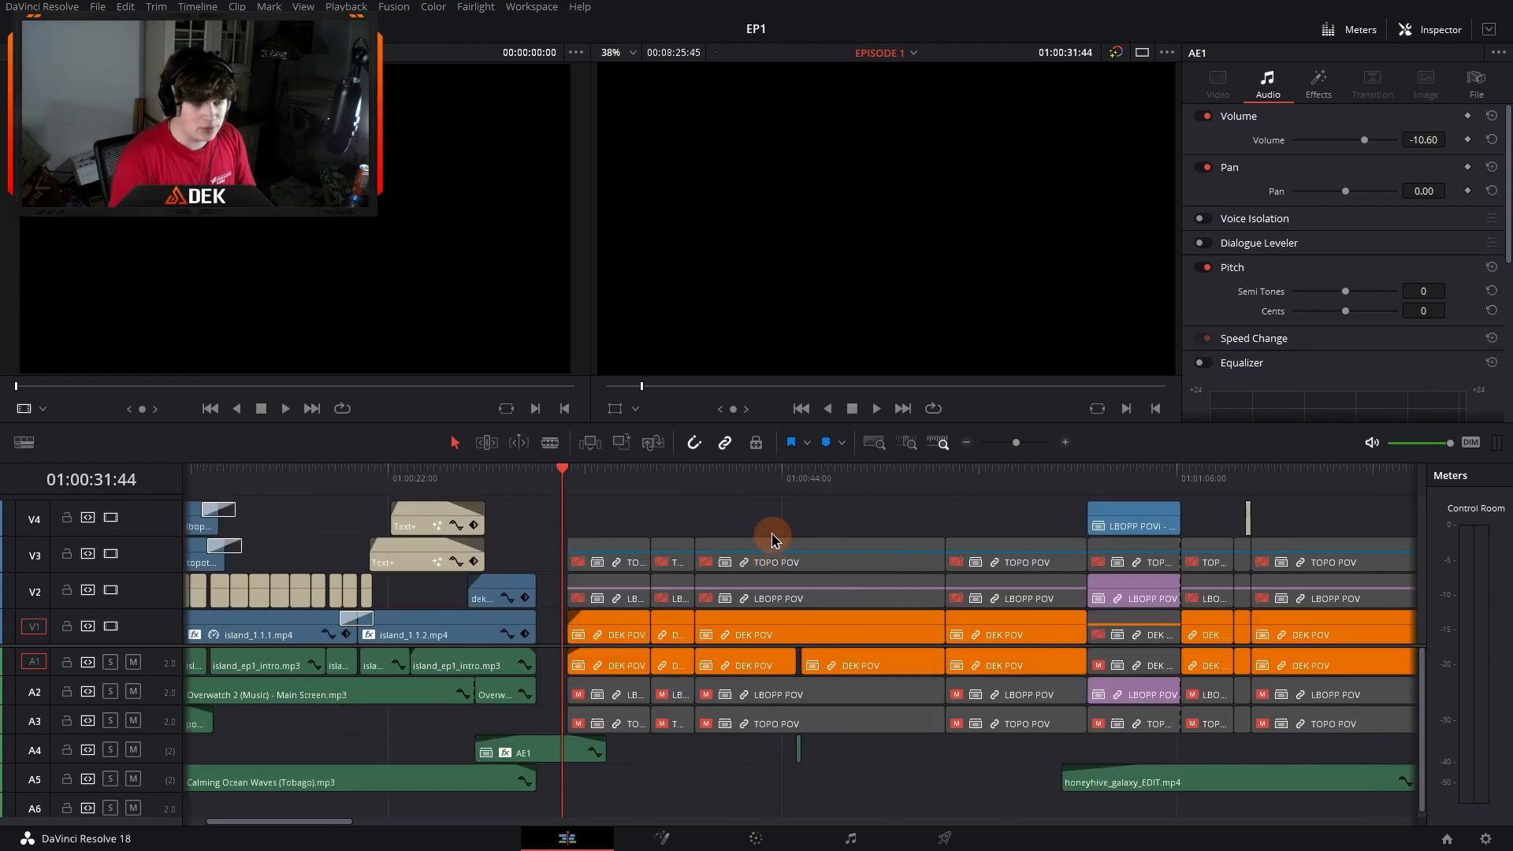
key(space)
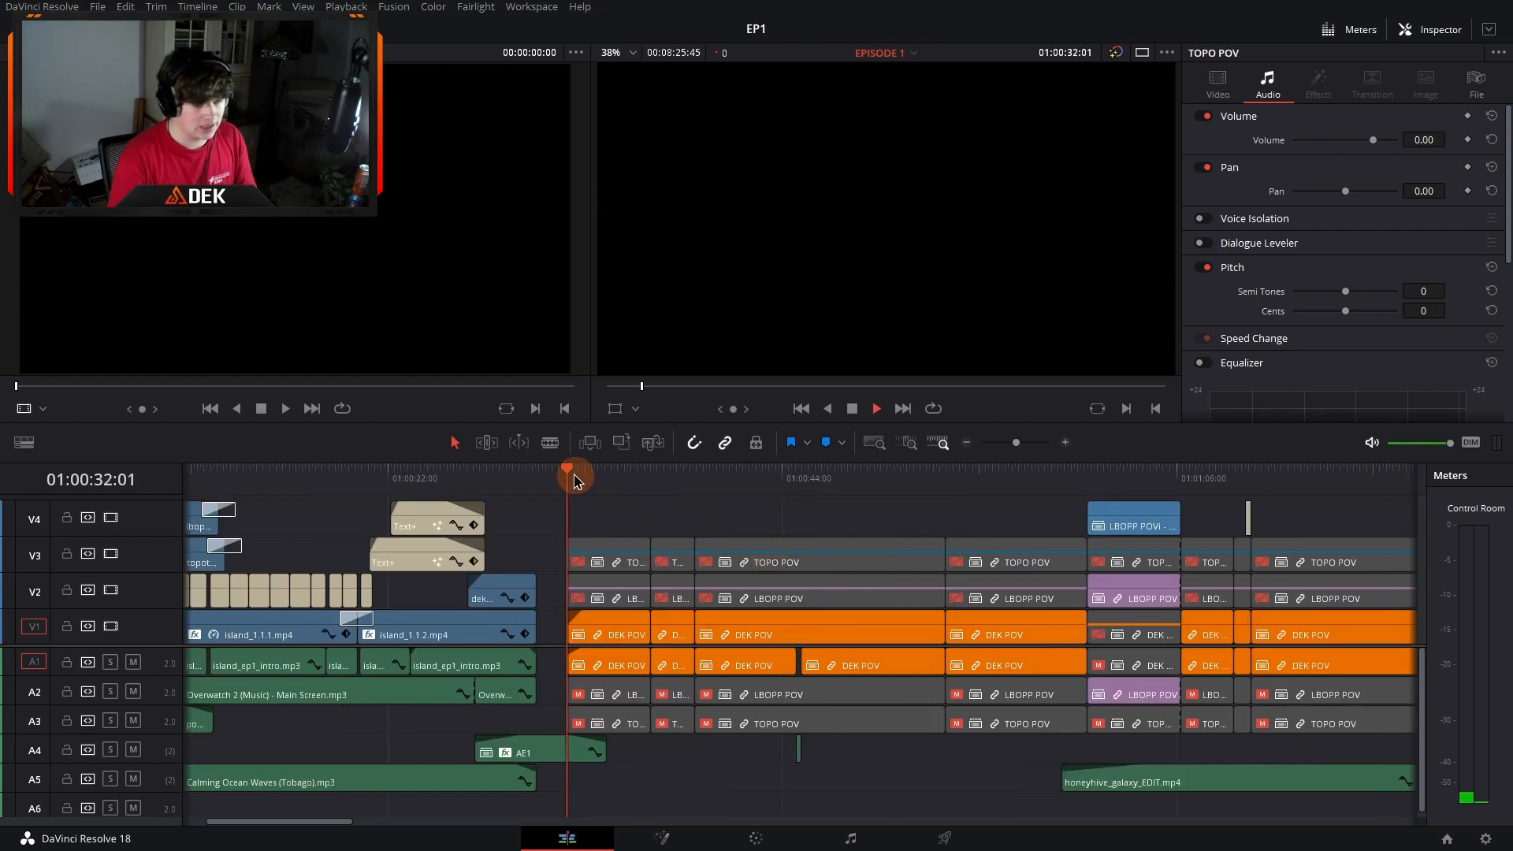
click(536, 482)
key(space)
click(520, 482)
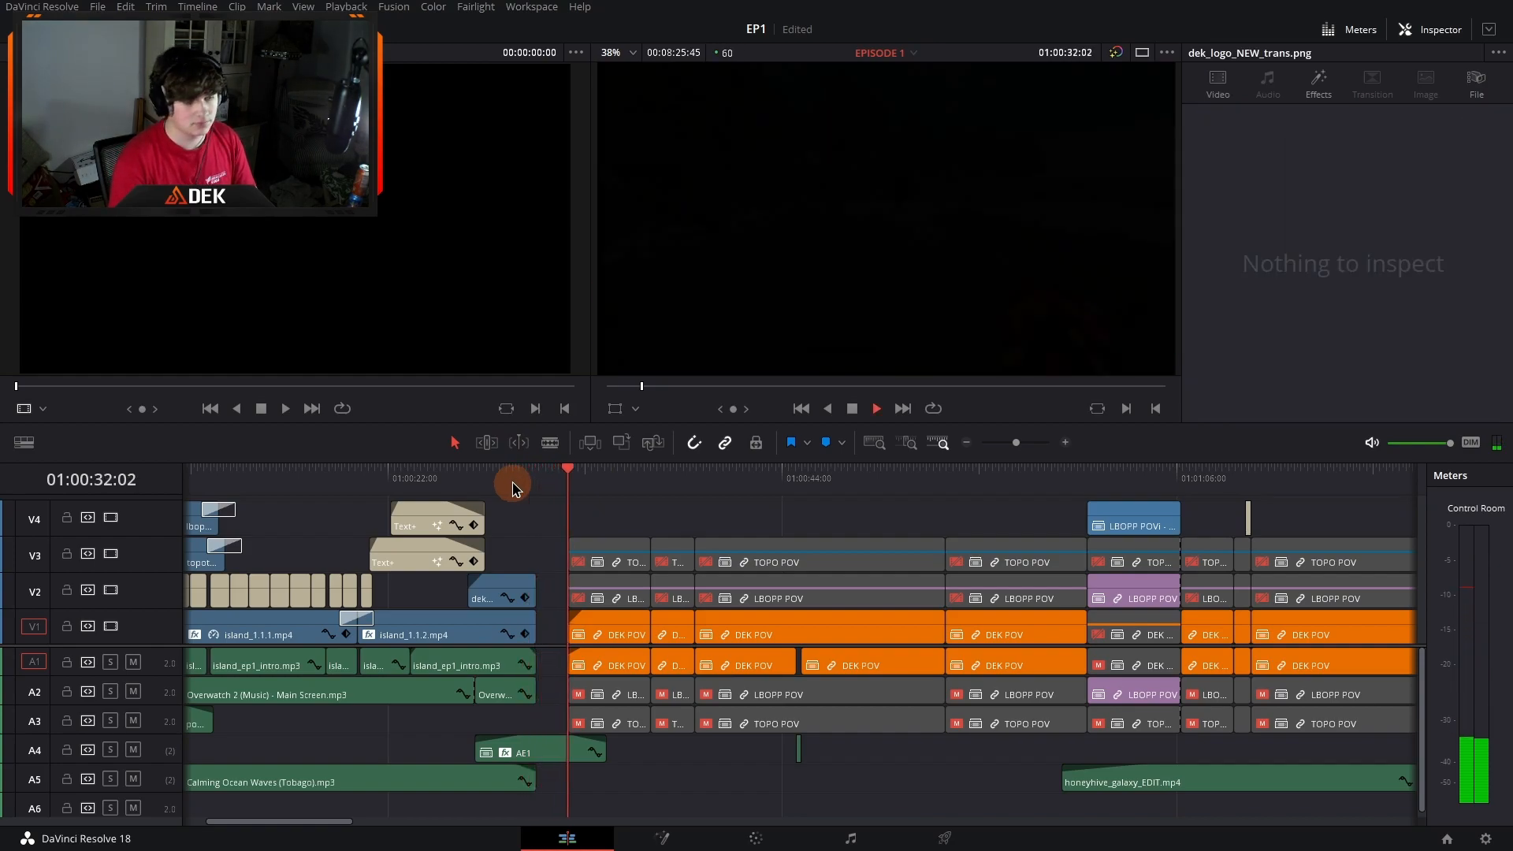
key(space)
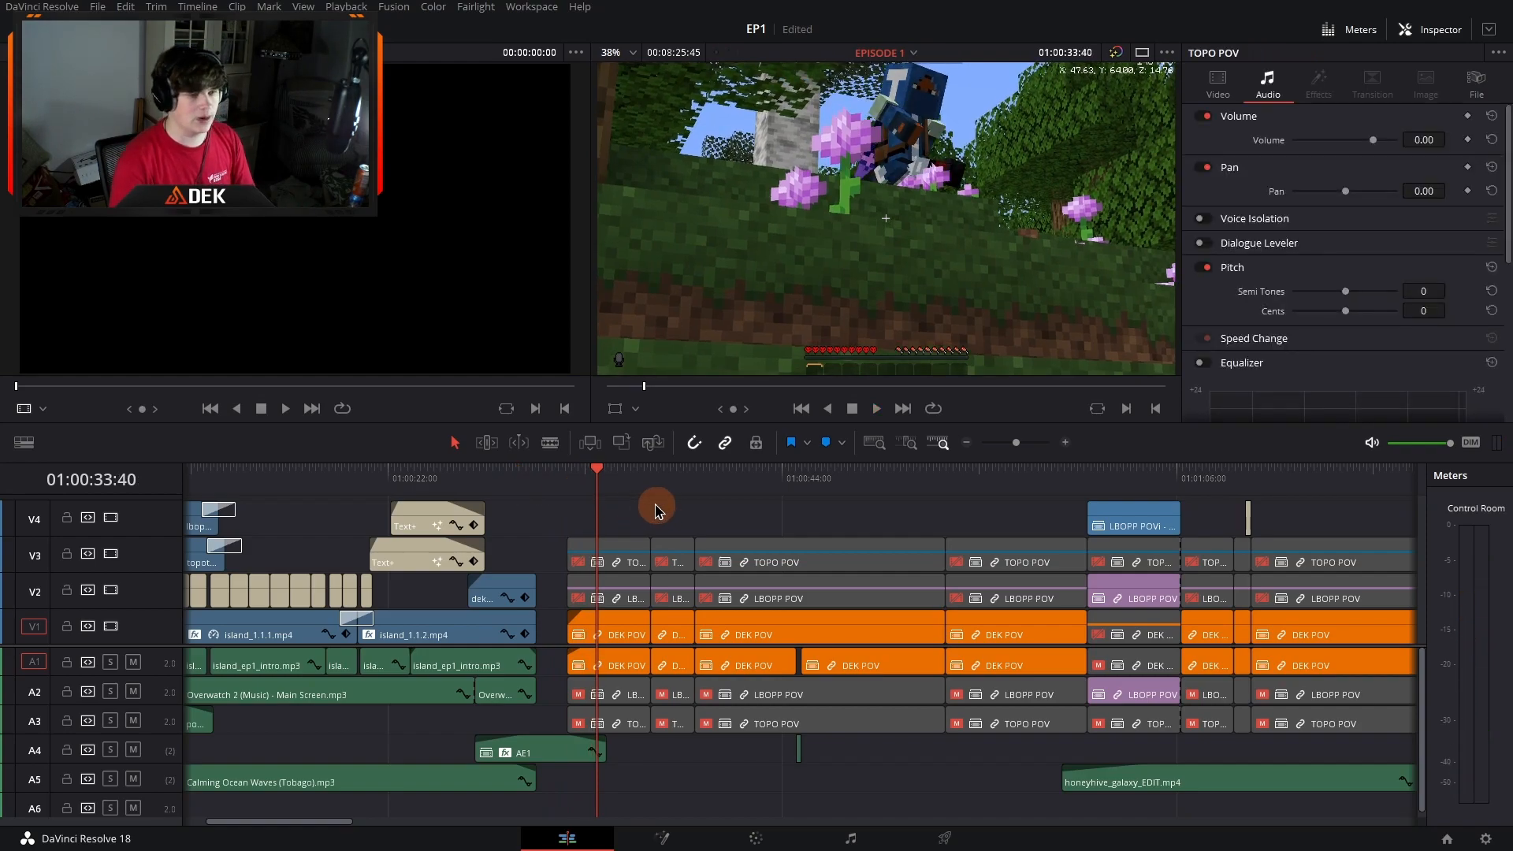
Step: Scrub ahead through the first gameplay clips and play up to 01:00:50:13
drag(713, 479, 894, 523)
key(space)
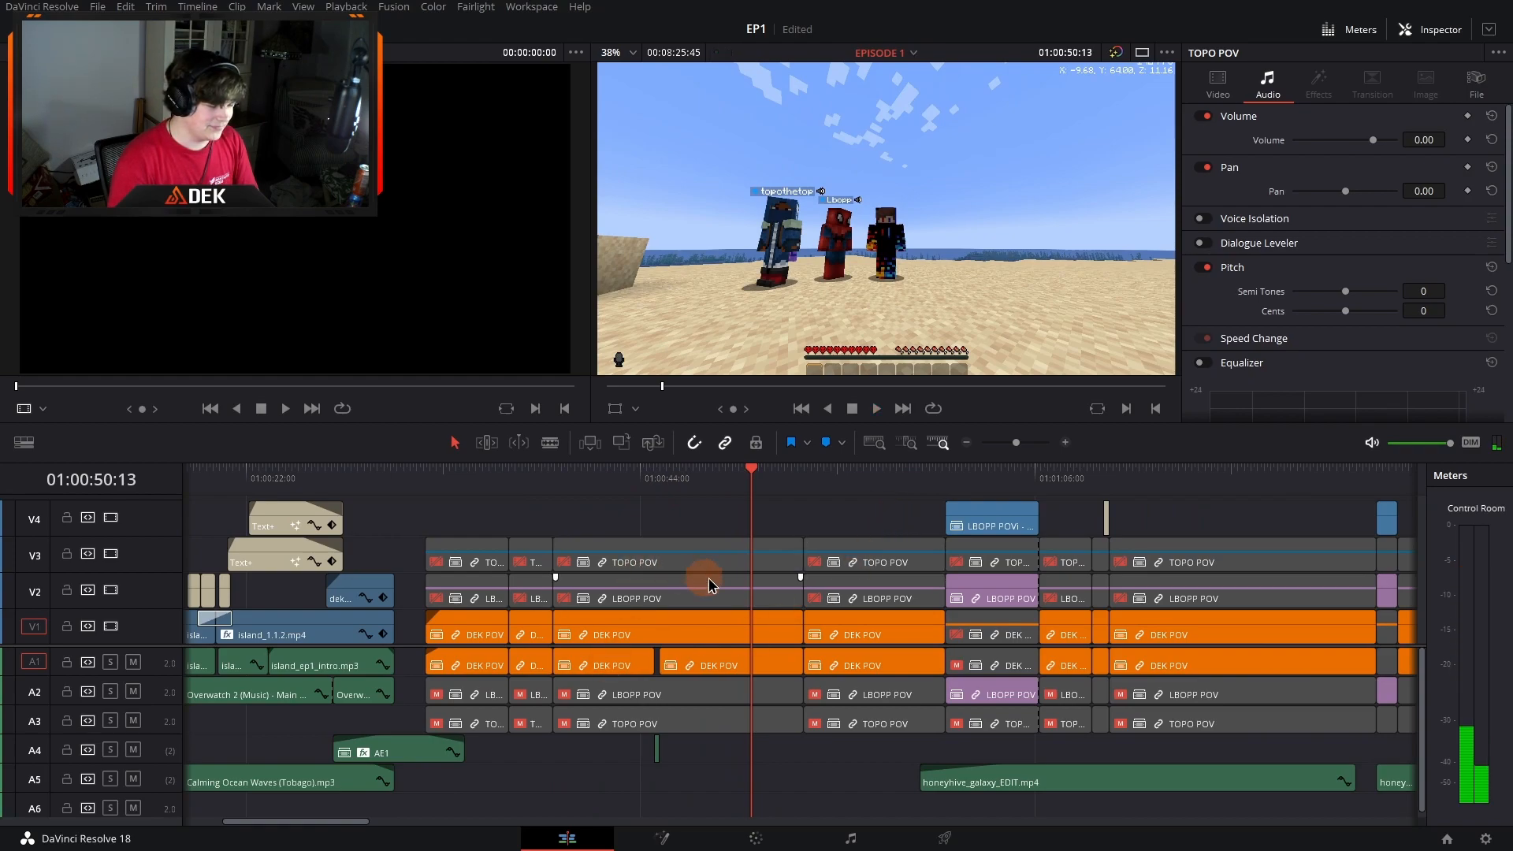
scroll(720, 591, right, 5)
scroll(725, 596, left, 6)
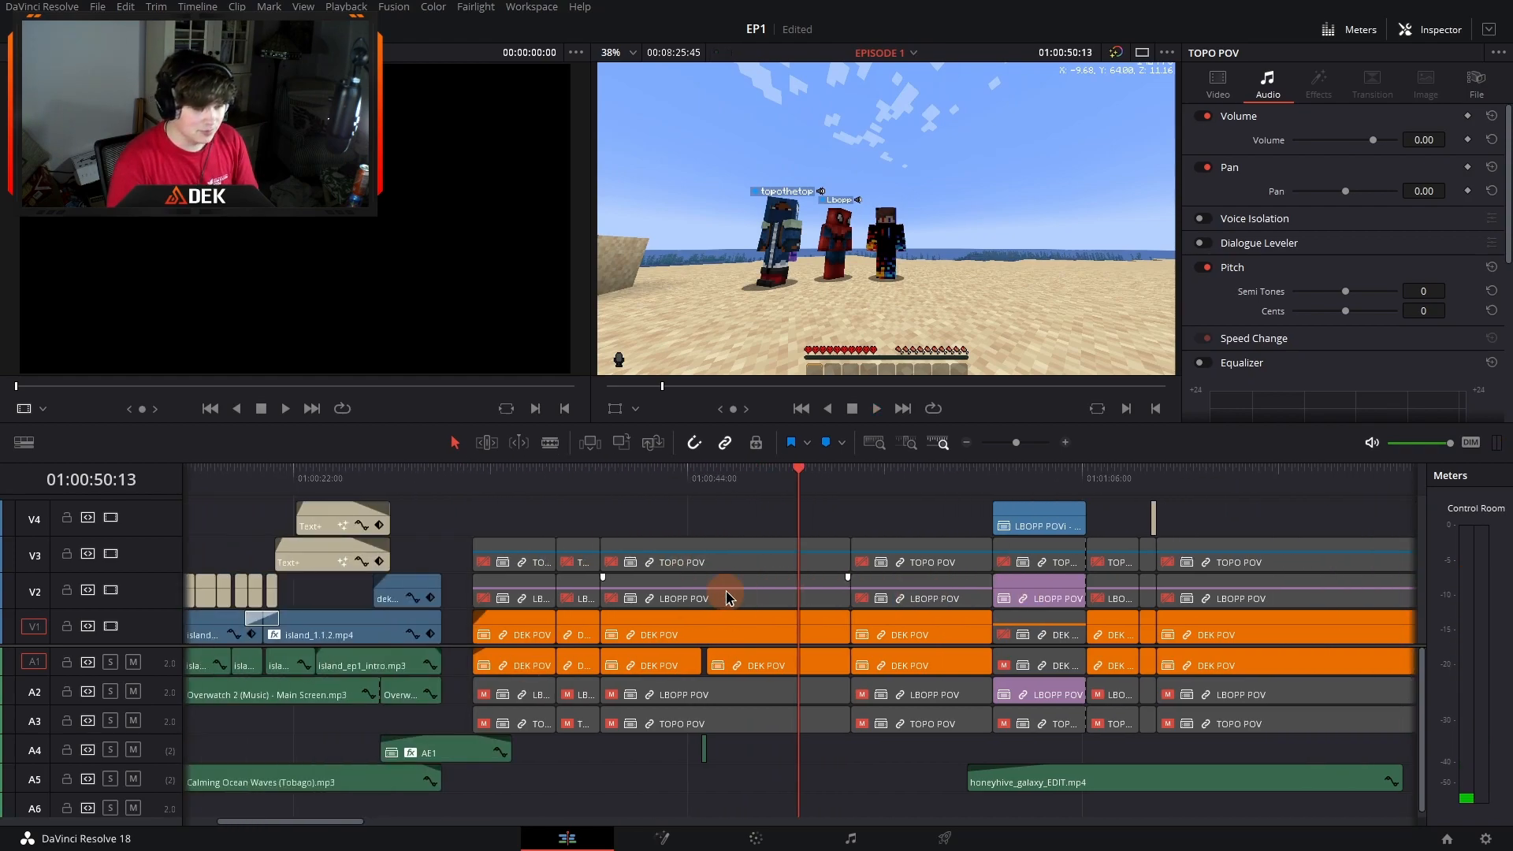
Step: Inspect the stacked TOPO, LBOPP and DEK POV clips of the opening gameplay section and the full episode's layout
drag(513, 513, 955, 611)
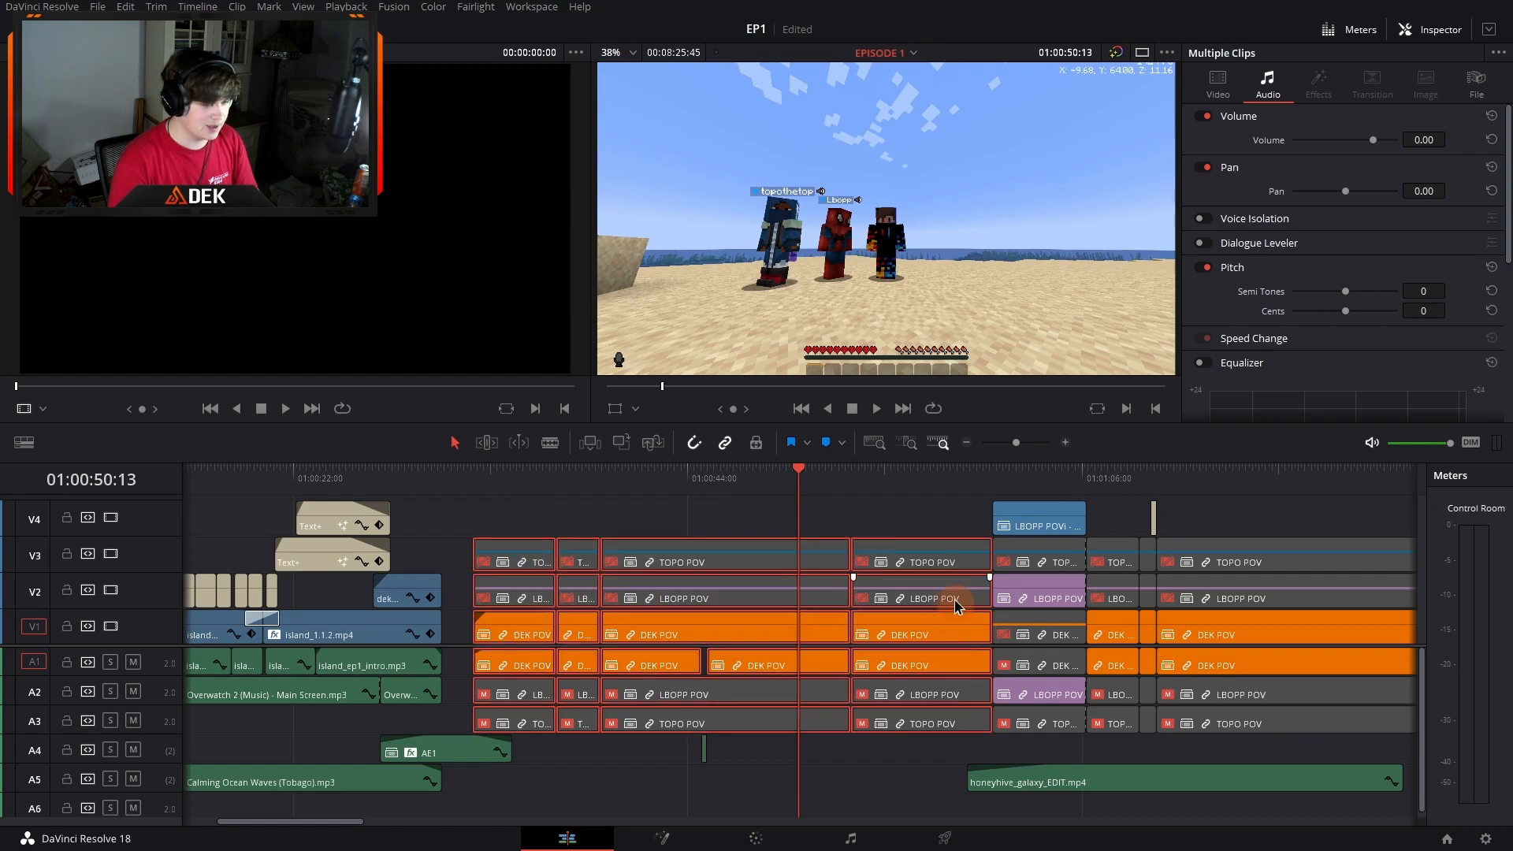
click(934, 521)
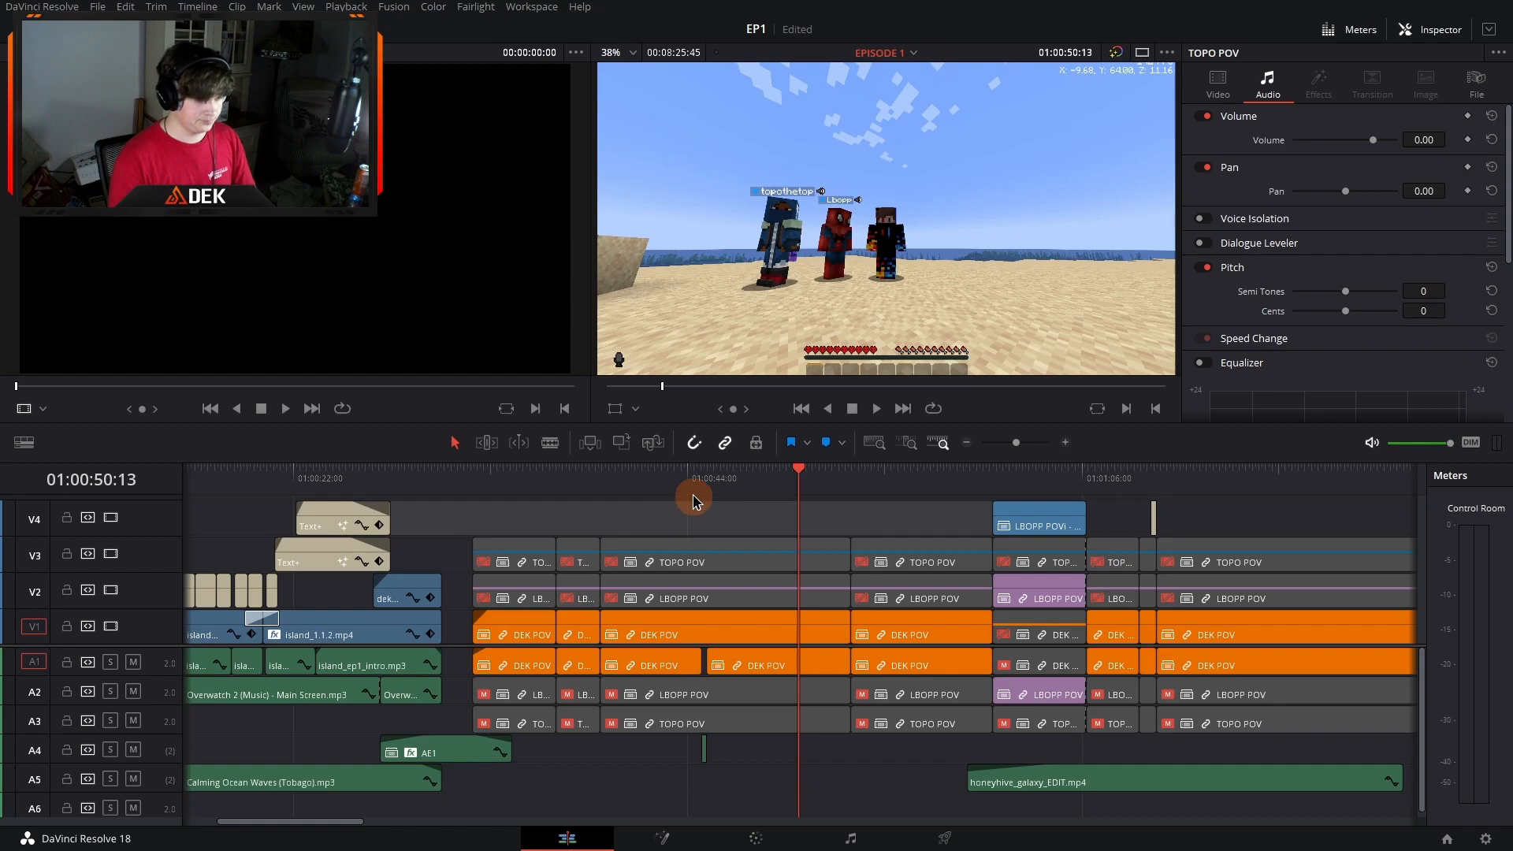
click(533, 566)
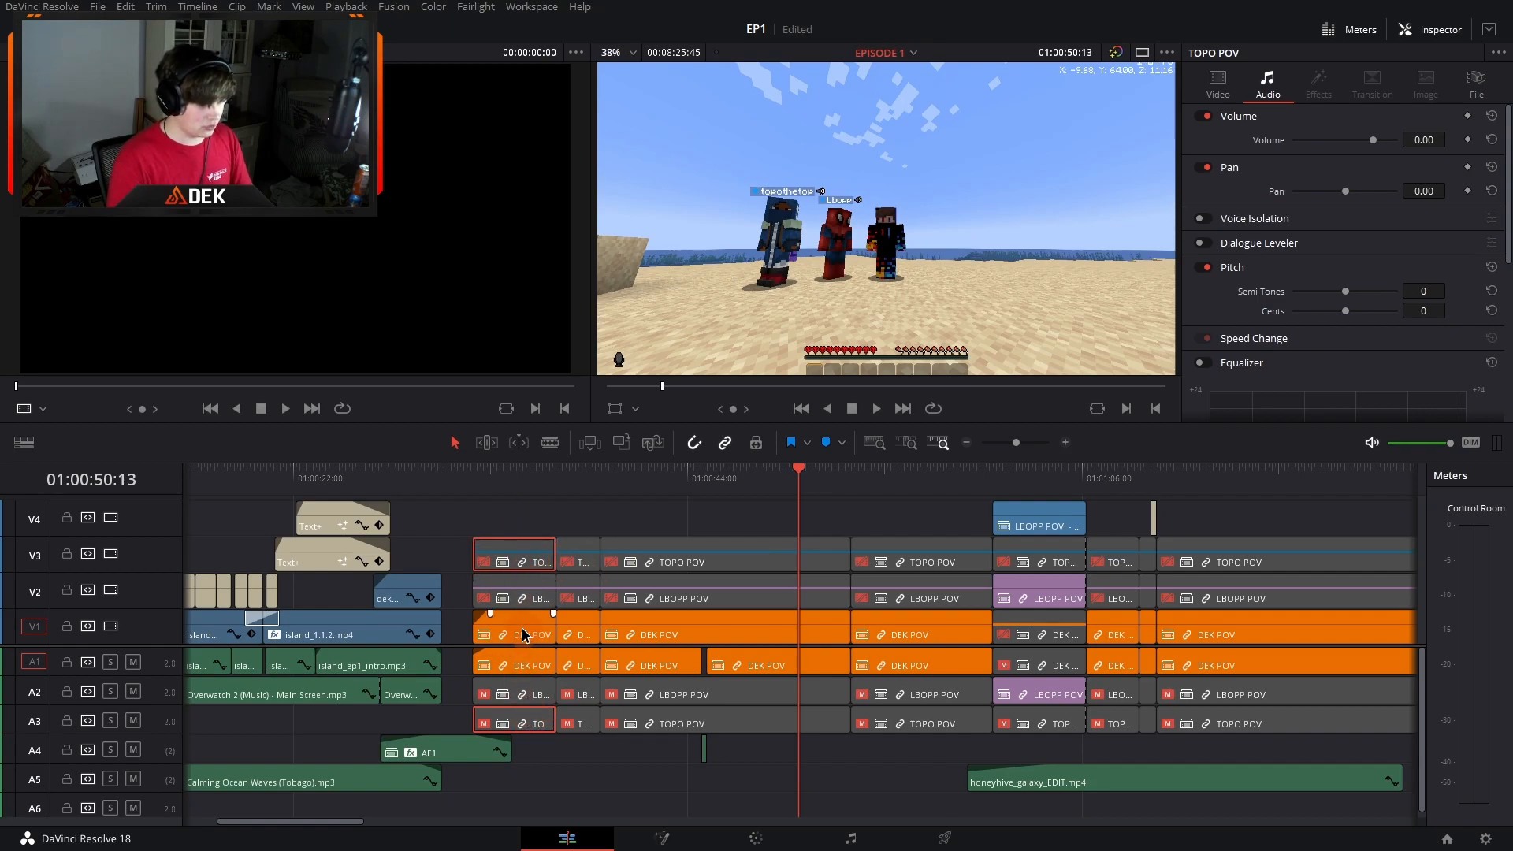
click(530, 565)
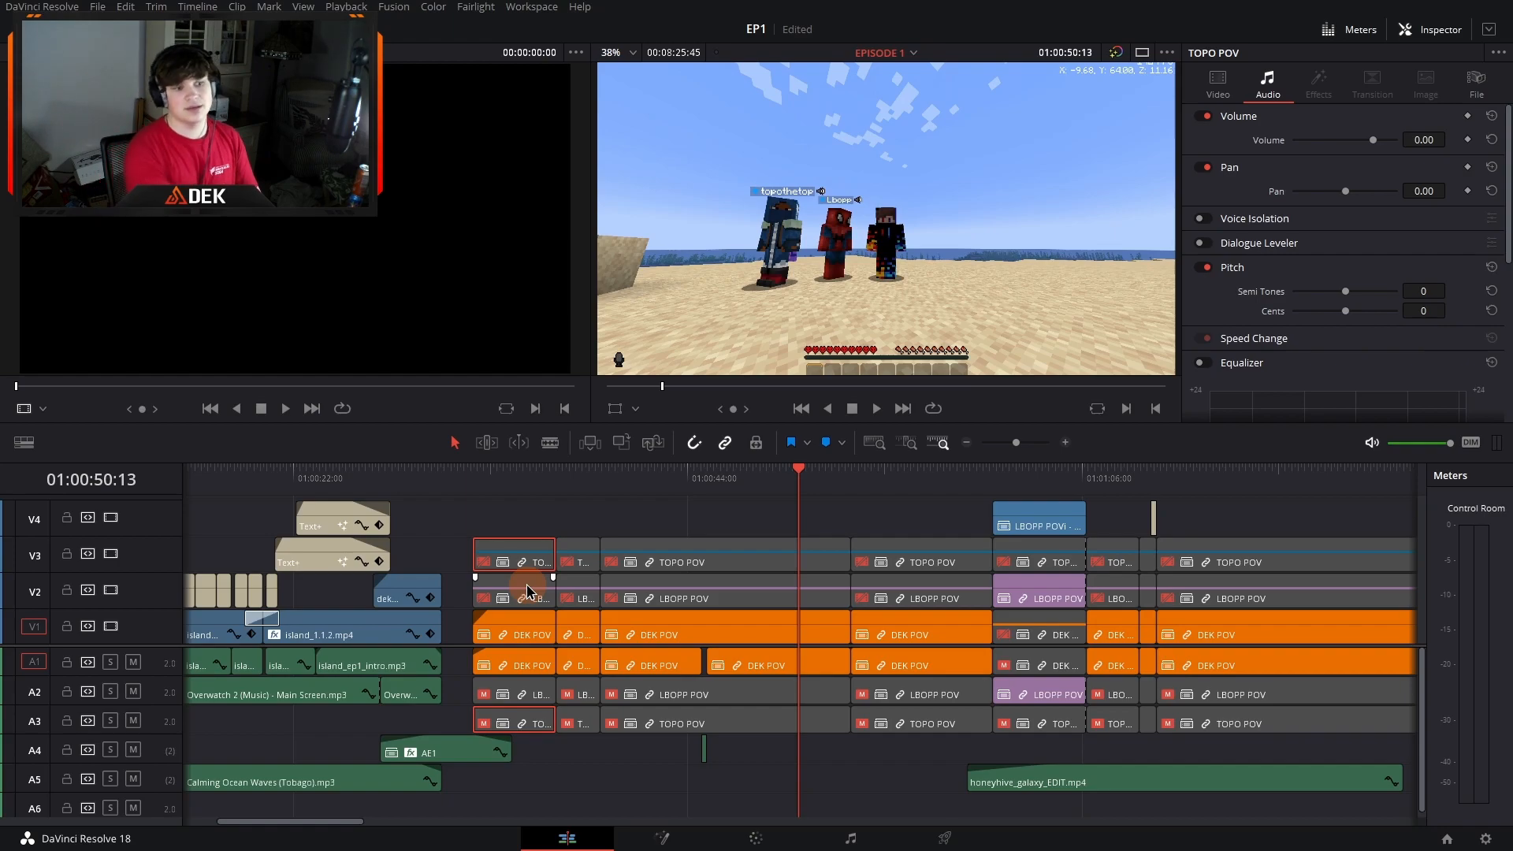
click(875, 442)
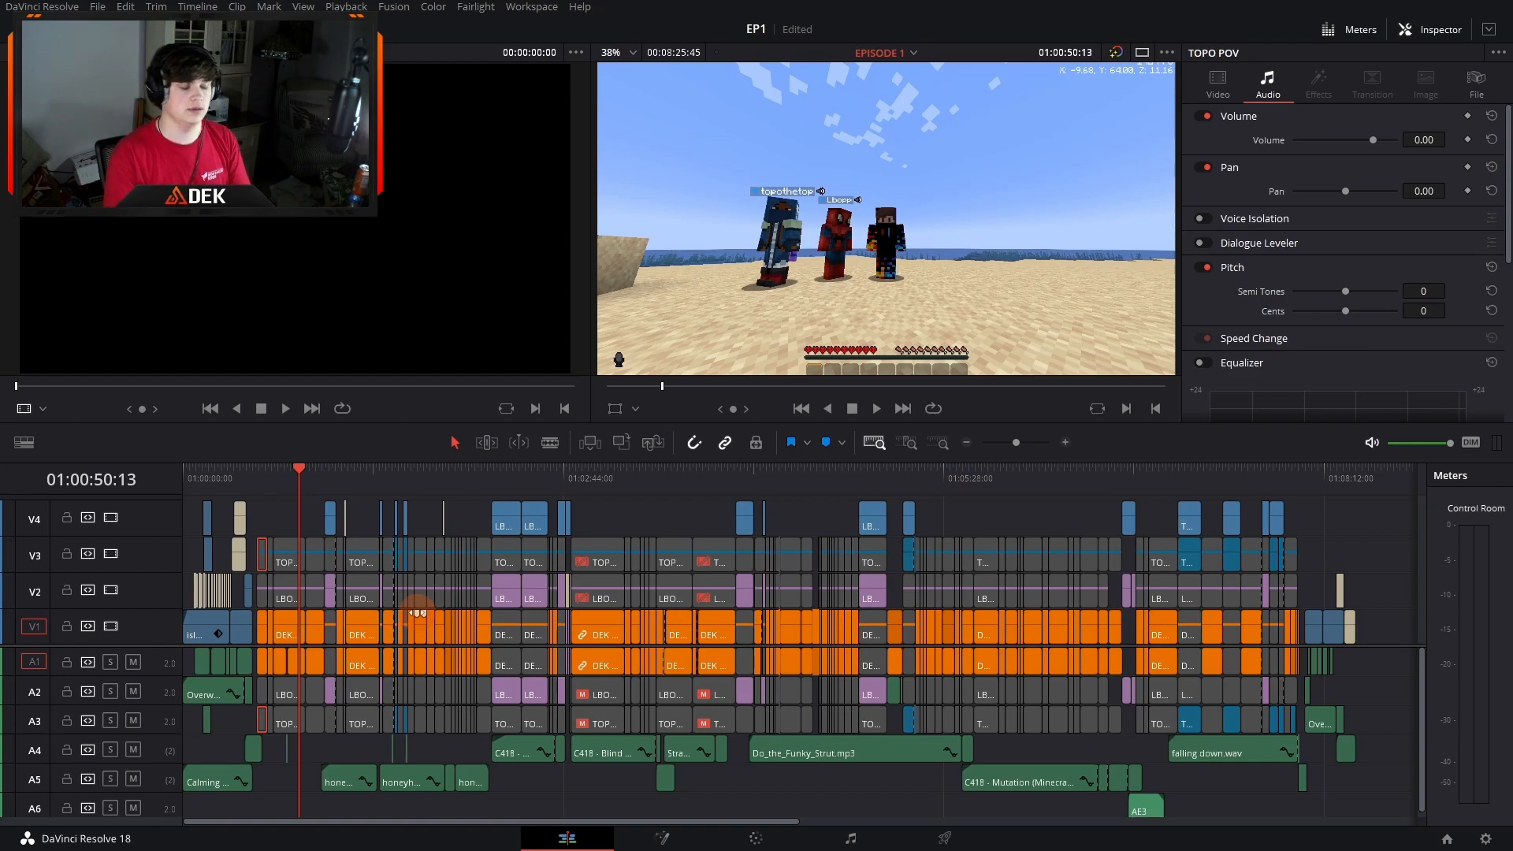
mouse_move(1017, 443)
mouse_down()
mouse_move(1036, 448)
mouse_move(1016, 442)
mouse_up()
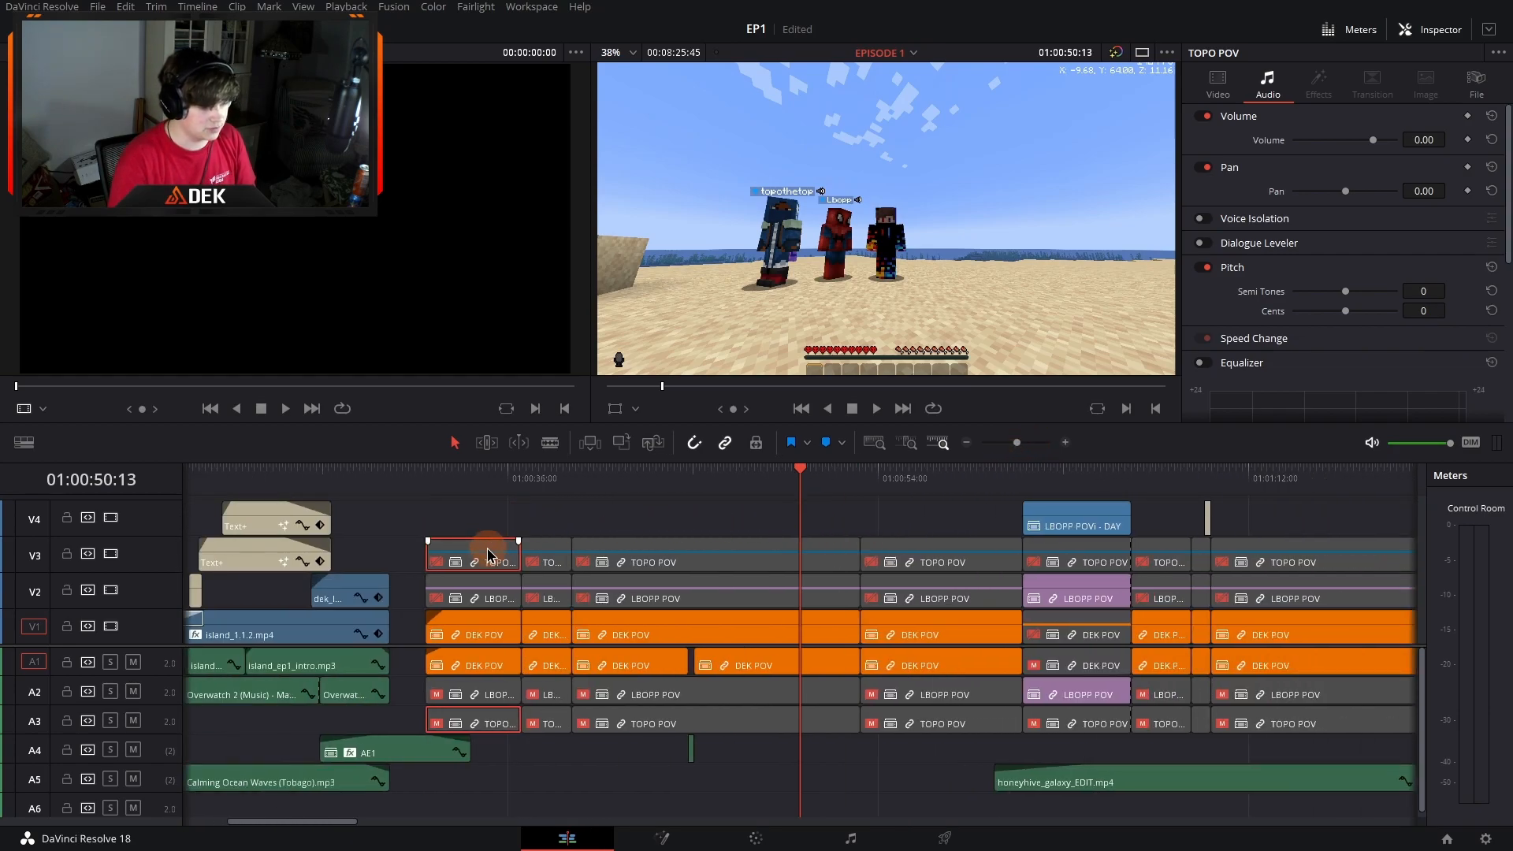
Step: Enable the first TOPO POV clip, disable the DEK POV clip below it, and play that section to 01:00:36:32
key(d)
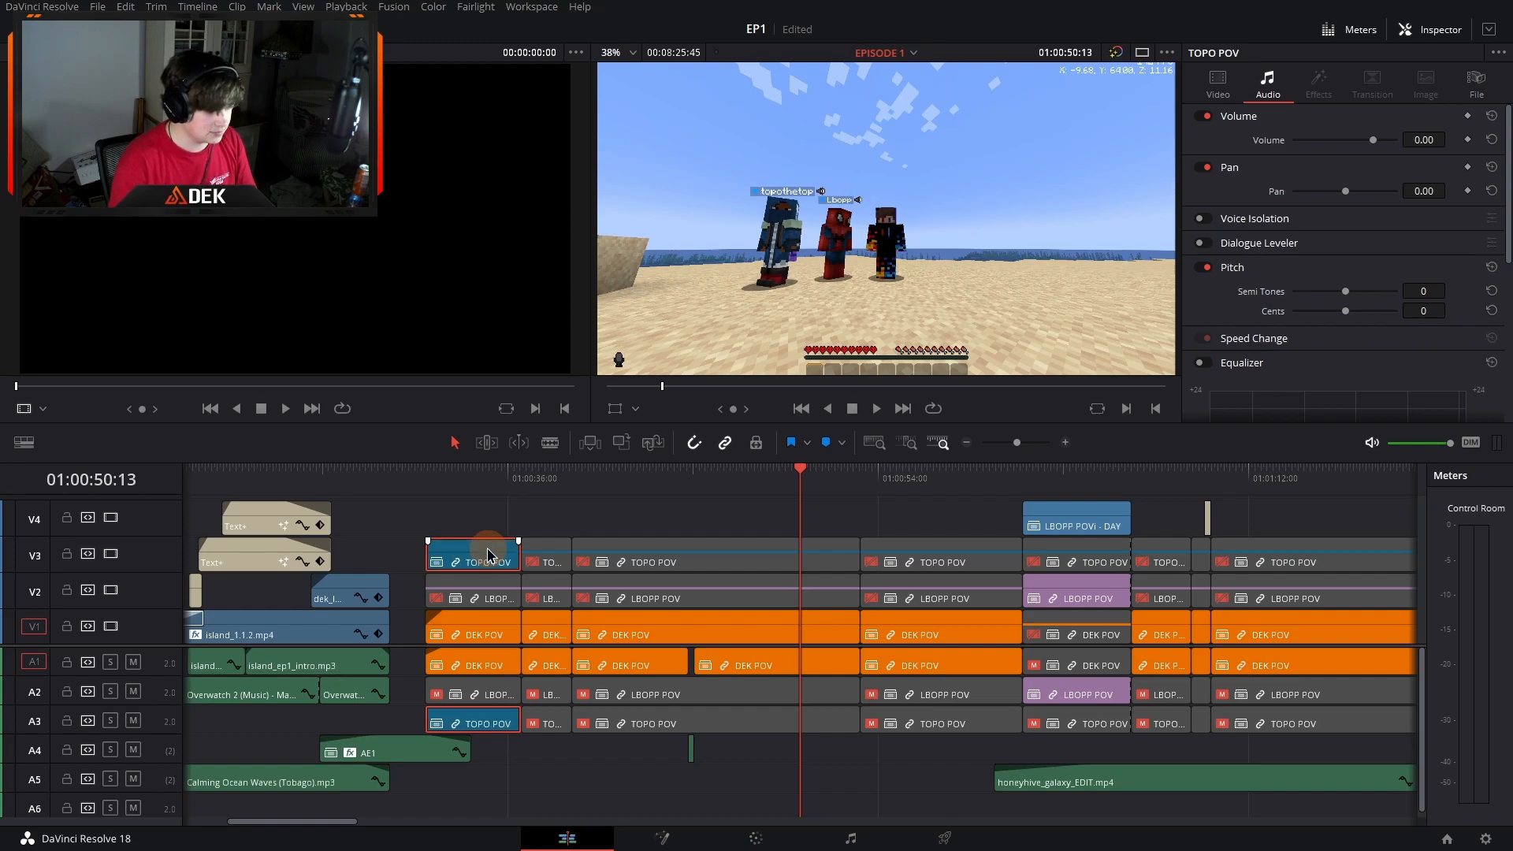
click(488, 633)
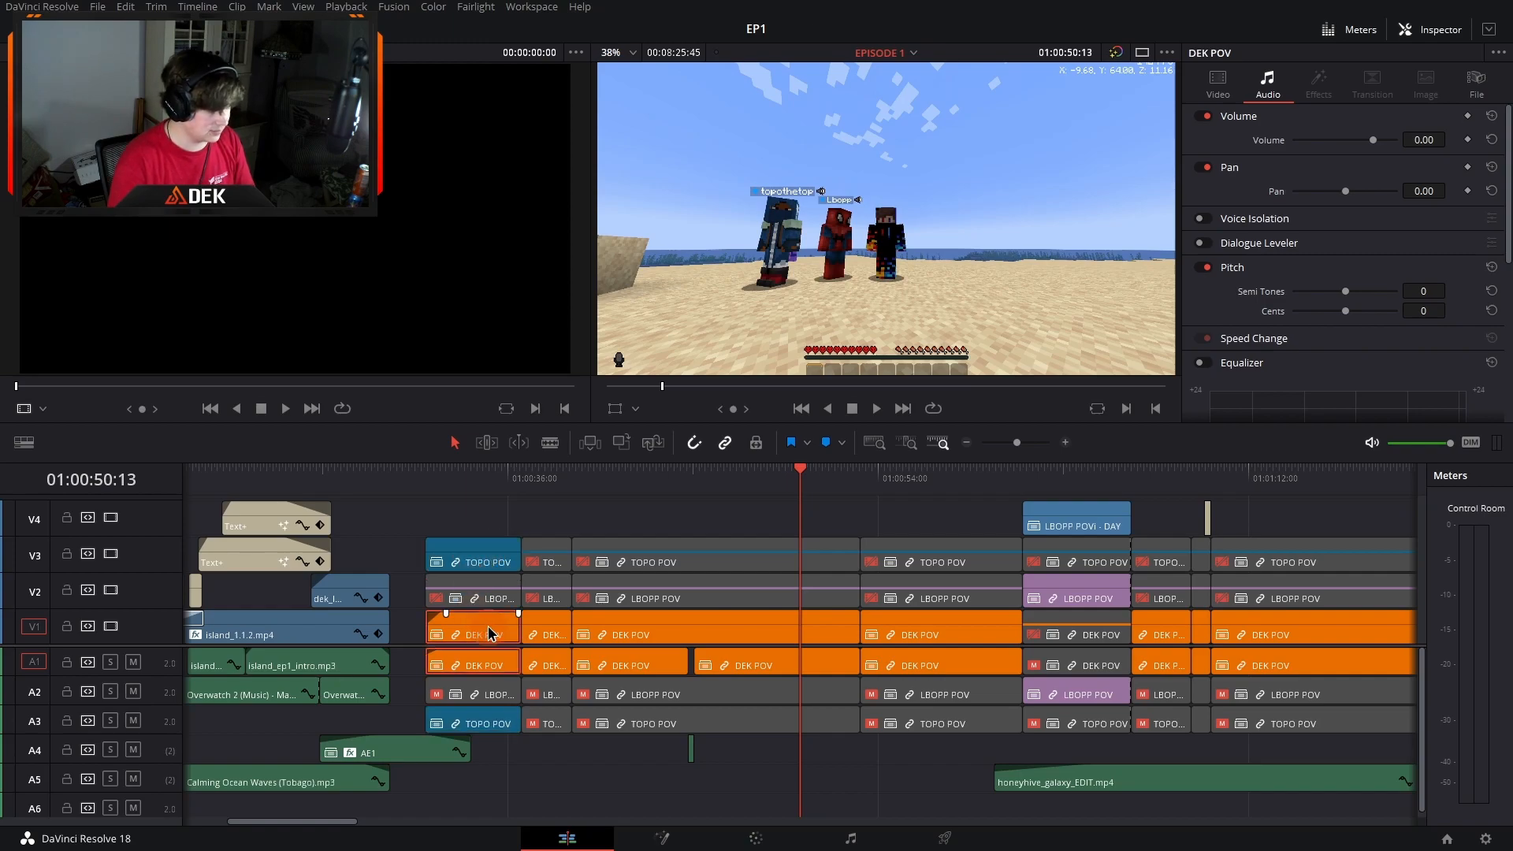
key(d)
click(429, 472)
key(space)
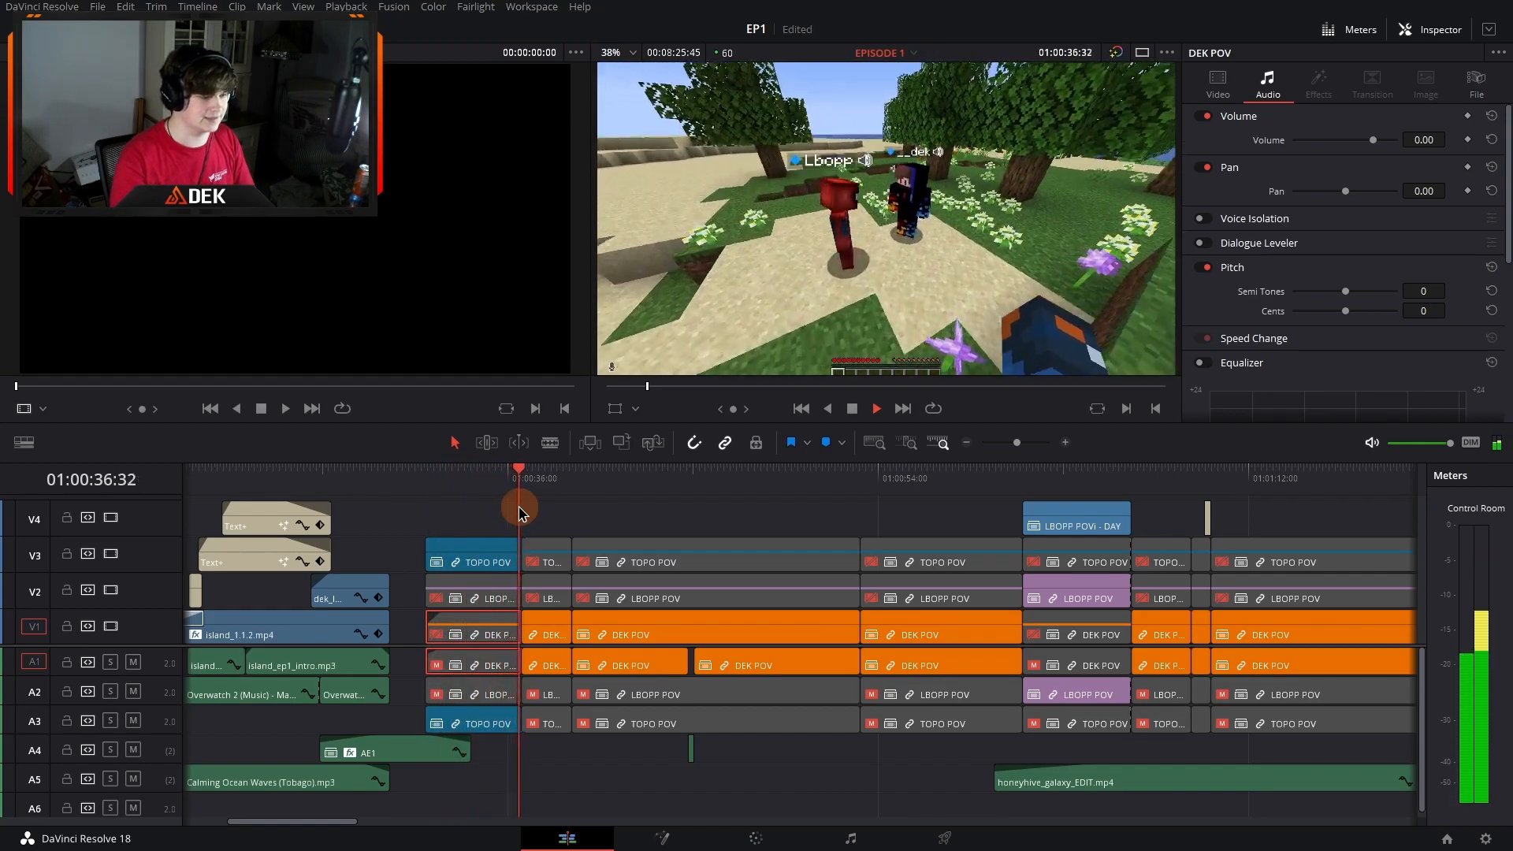
key(space)
Step: Re-enable the first DEK POV clip, disable the first TOPO POV clip, and play the section from 01:00:32:01
key(d)
click(482, 561)
key(d)
drag(472, 477, 426, 473)
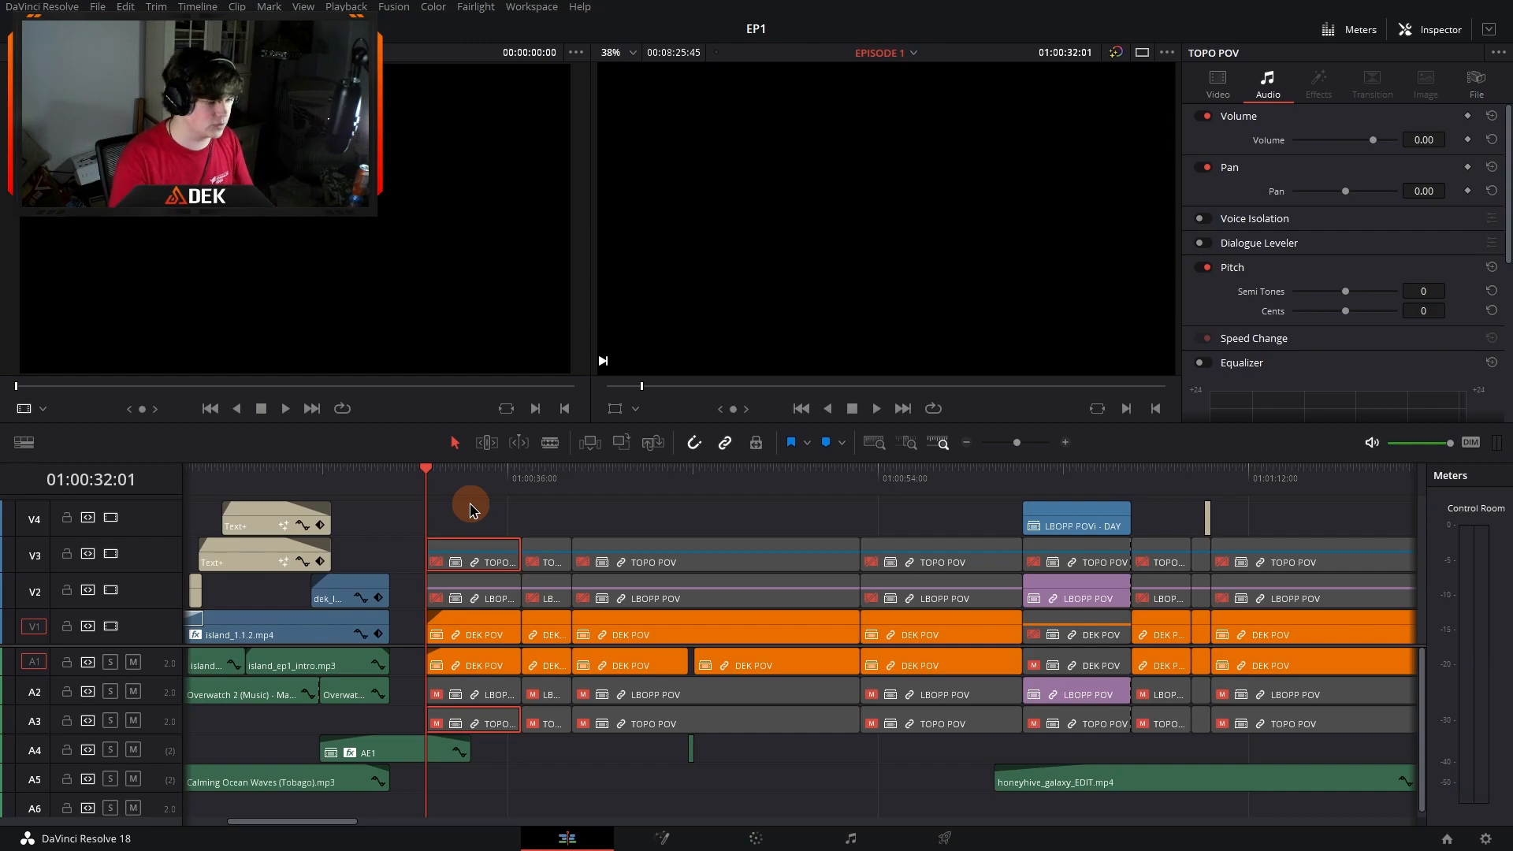
key(space)
key(space)
Step: Disable the first DEK POV clip, enable the first LBOPP POV clip, and play the section to 01:00:35:28
click(486, 631)
key(d)
click(481, 593)
key(d)
key(space)
key(space)
Step: Disable the first LBOPP POV clip, save the project, and re-enable the first DEK POV clip
key(d)
key(ctrl+s)
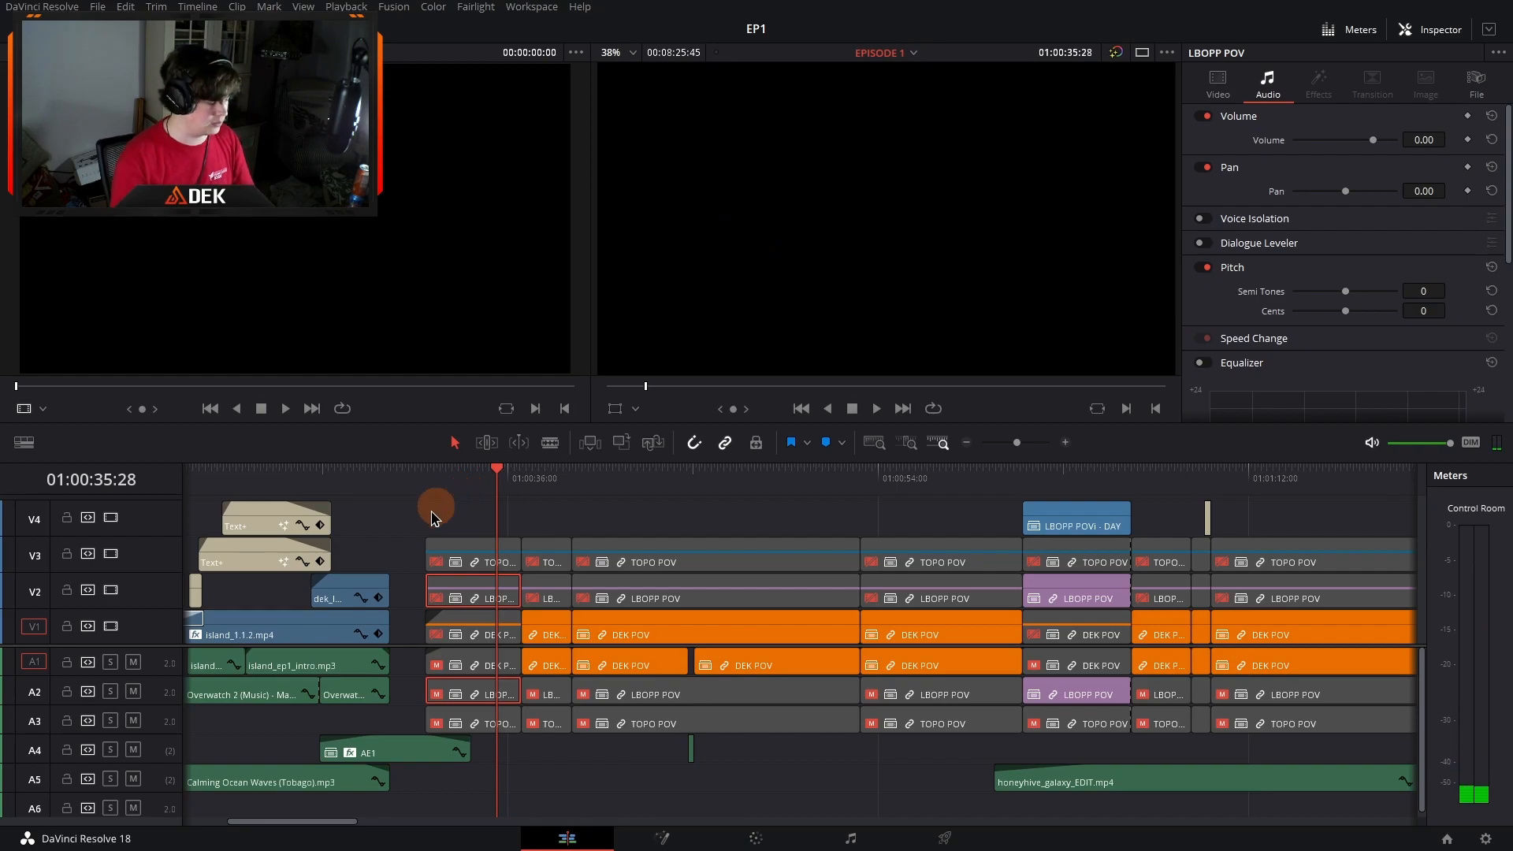
click(482, 631)
key(d)
Step: Examine the following gameplay section with its purple LBOPP POV clip and the honeyhive_galaxy_EDIT.mp4 clips on A5
scroll(570, 501, right, 3)
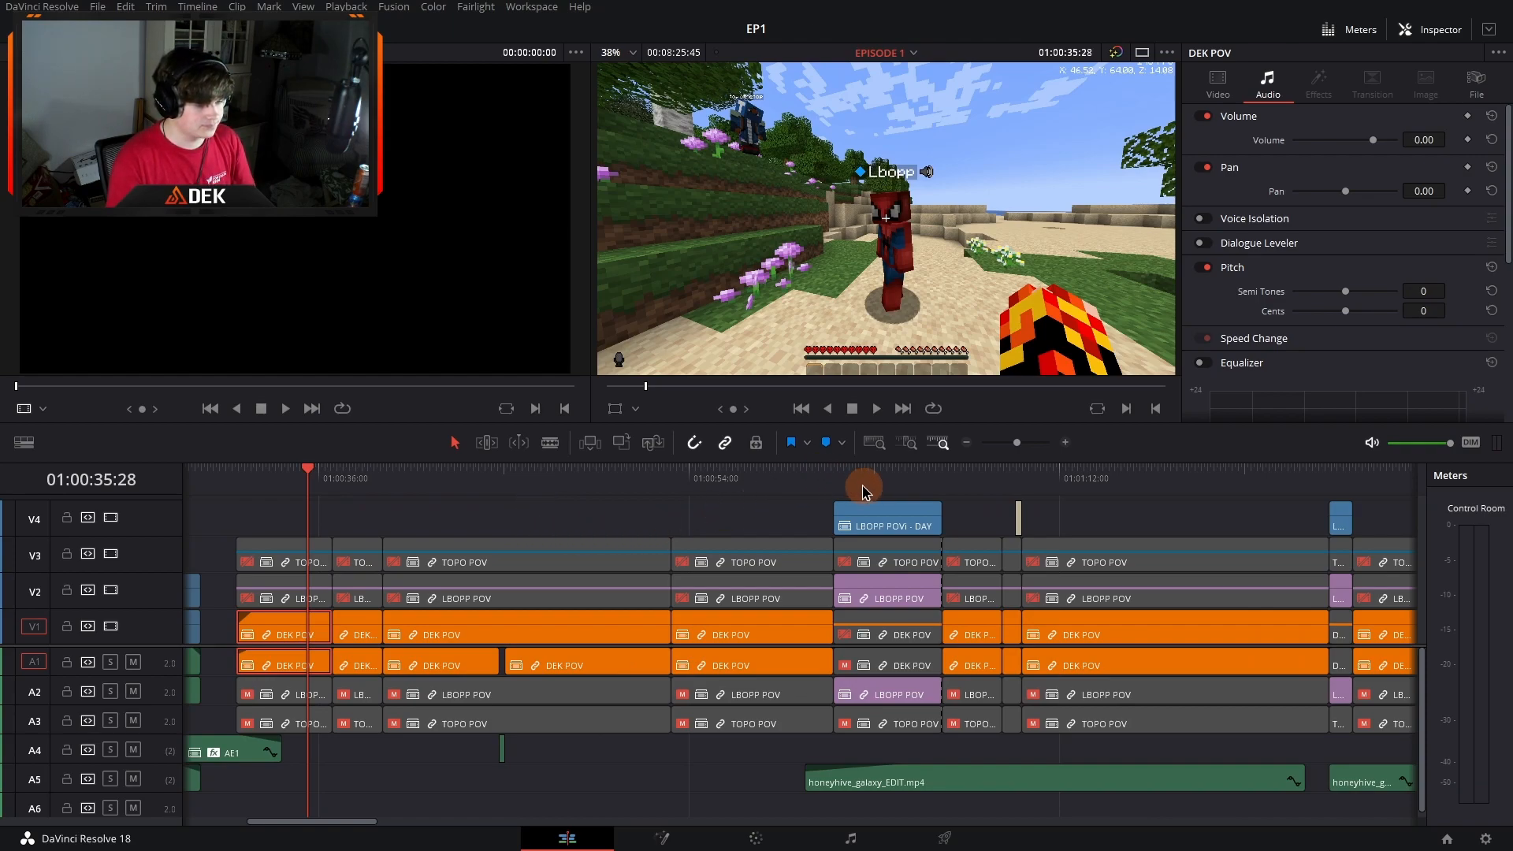
scroll(863, 487, right, 3)
scroll(861, 483, left, 3)
scroll(827, 513, right, 4)
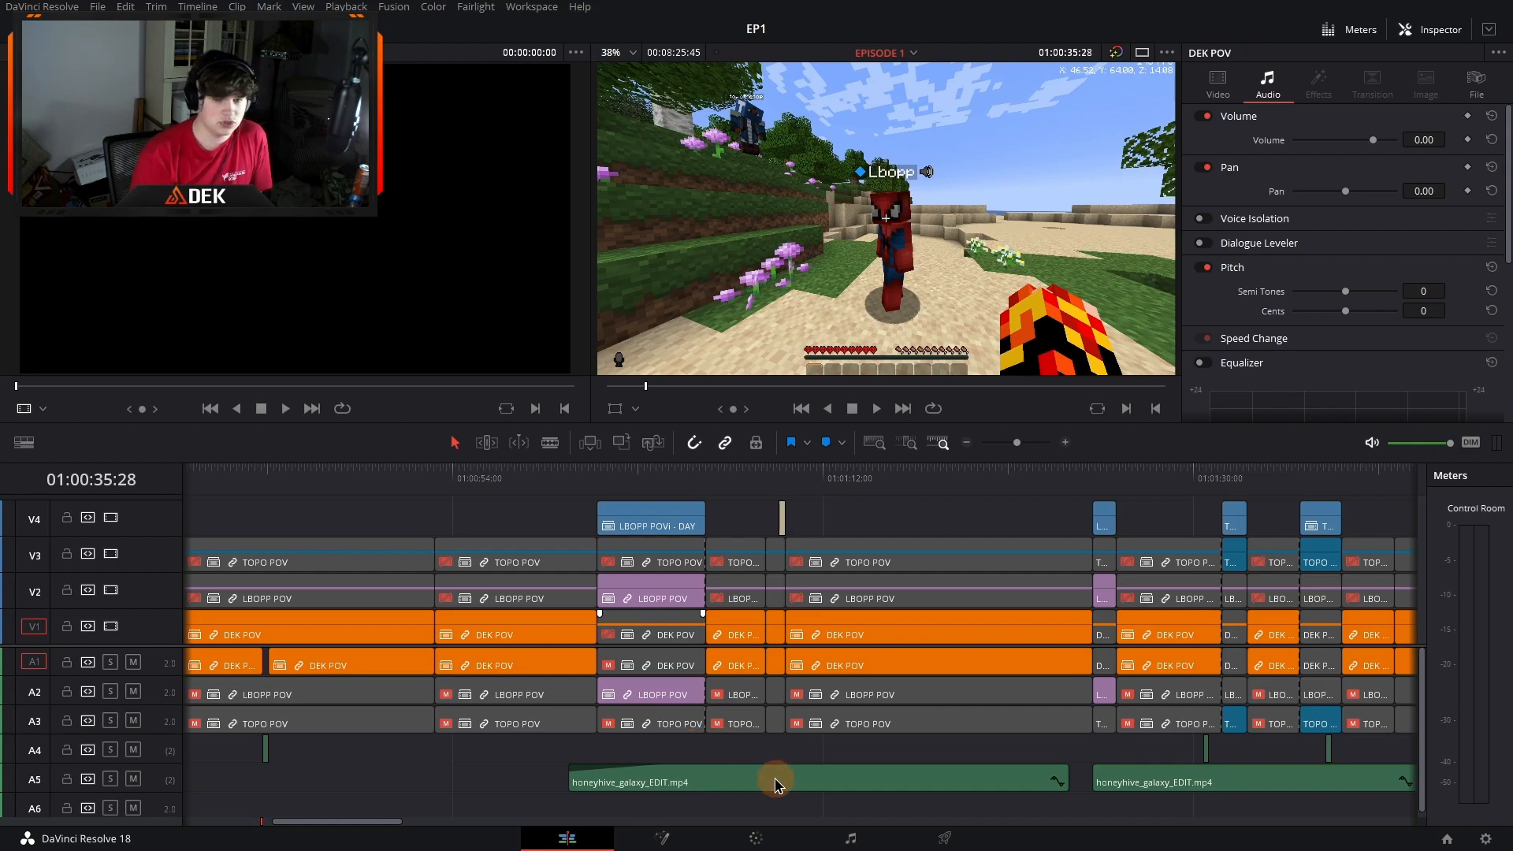
Step: Switch to Media Player, preview the original Honeyhive Galaxy track, seek to 0:00:42, and close the player
key(super)
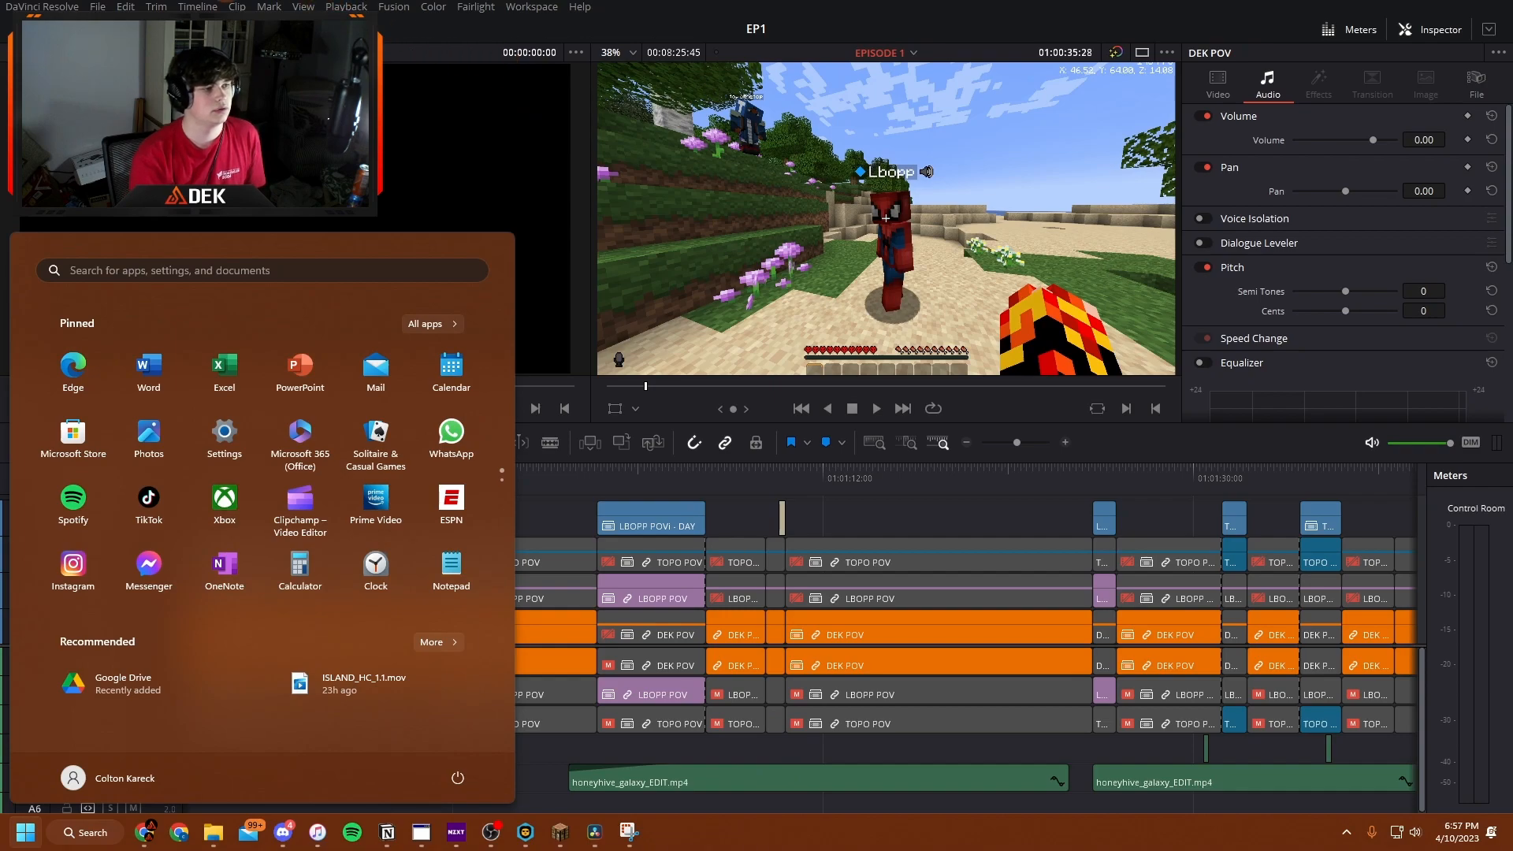
key(super)
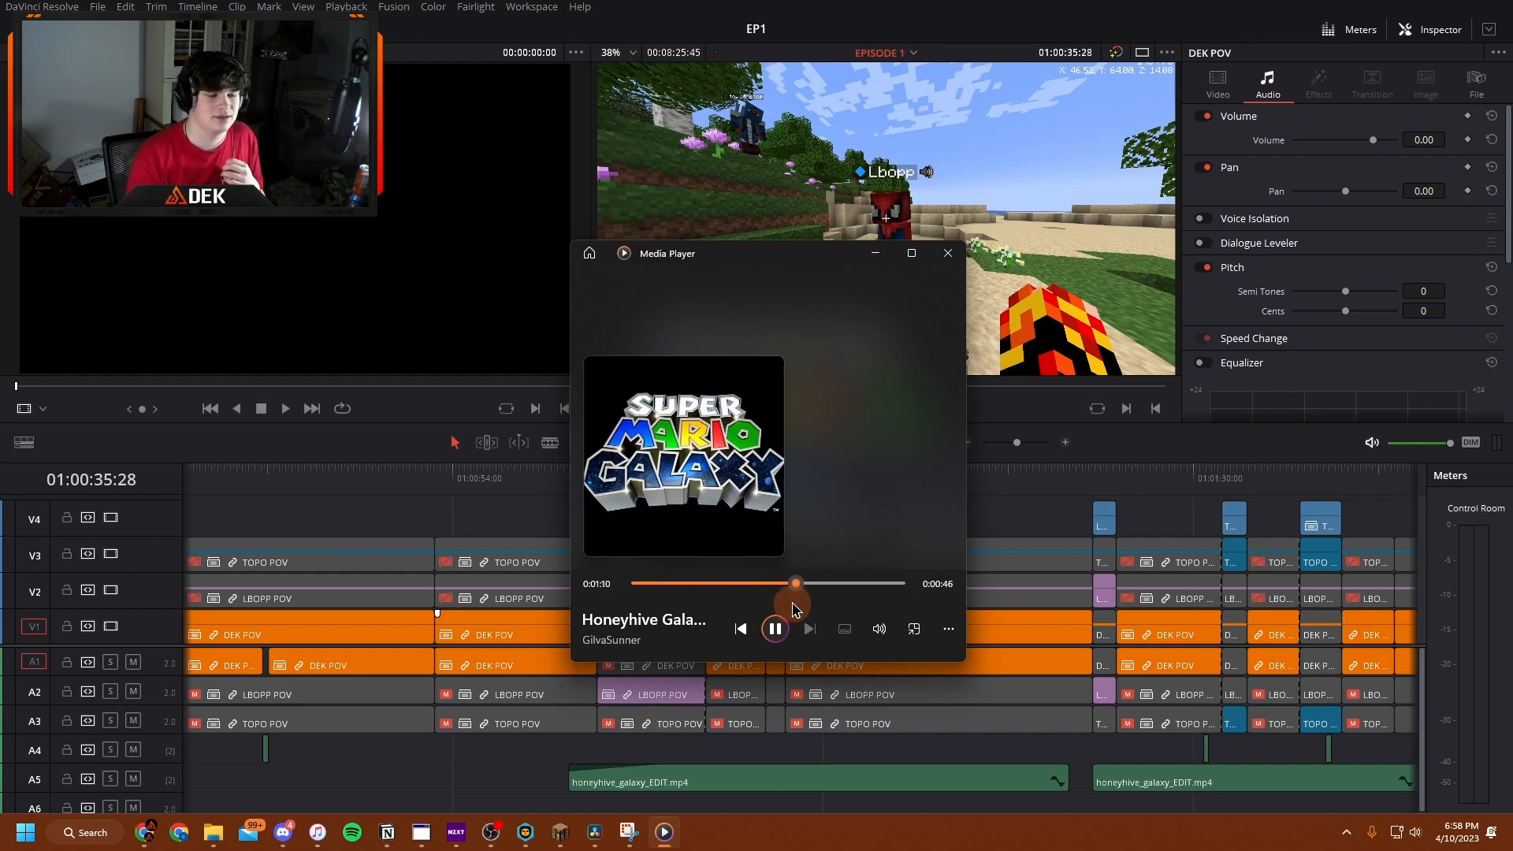
click(773, 625)
click(774, 630)
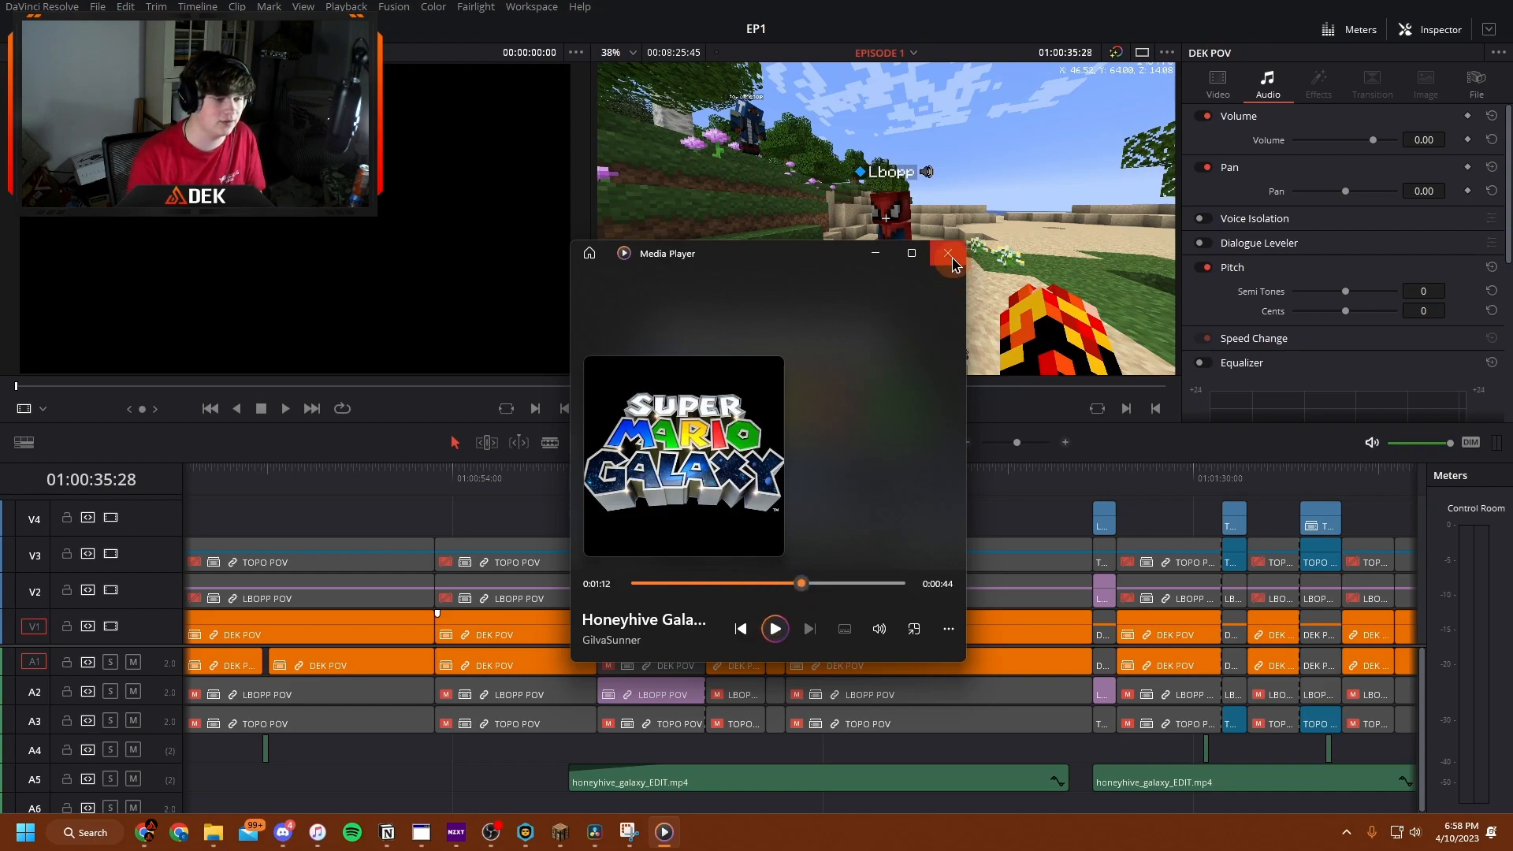
click(668, 583)
drag(667, 590, 736, 587)
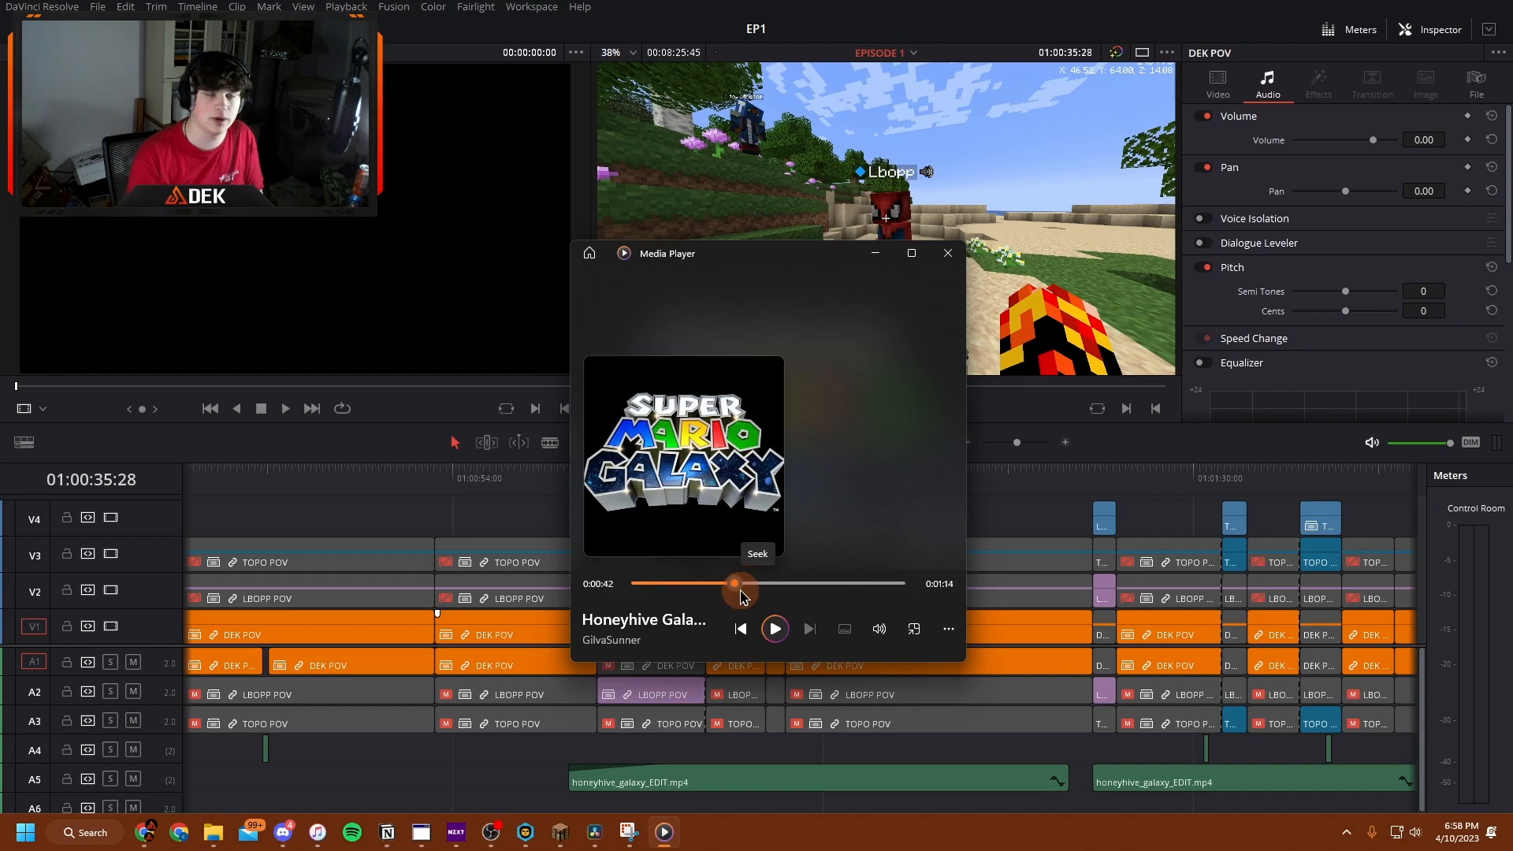
click(946, 253)
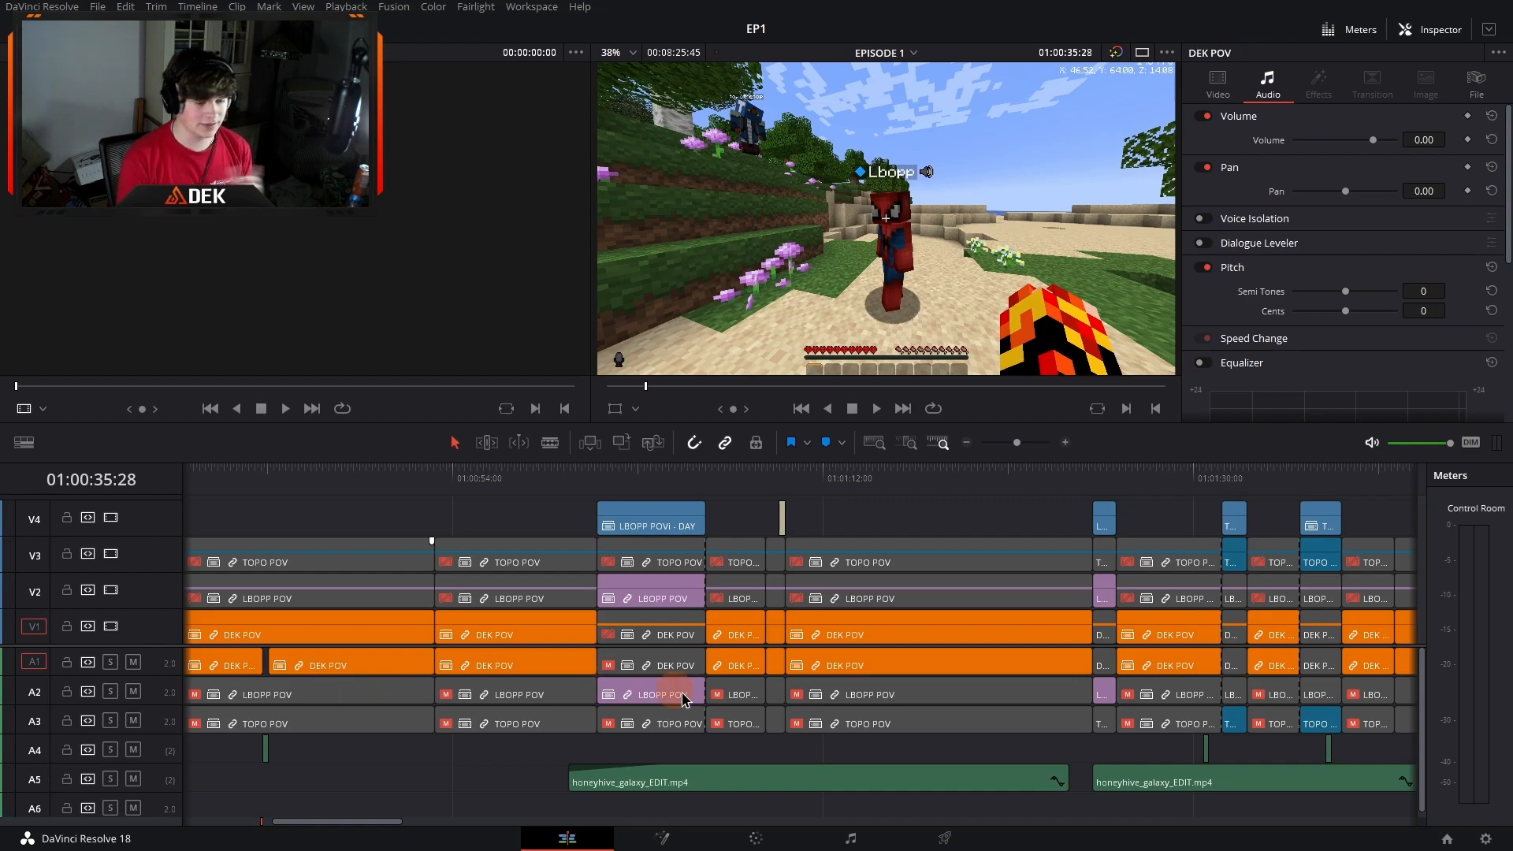
Step: Move the playhead onto the LBOPP POVi - DAY clip at 01:01:03:17 and fit the whole frame in the timeline viewer
scroll(745, 764, right, 3)
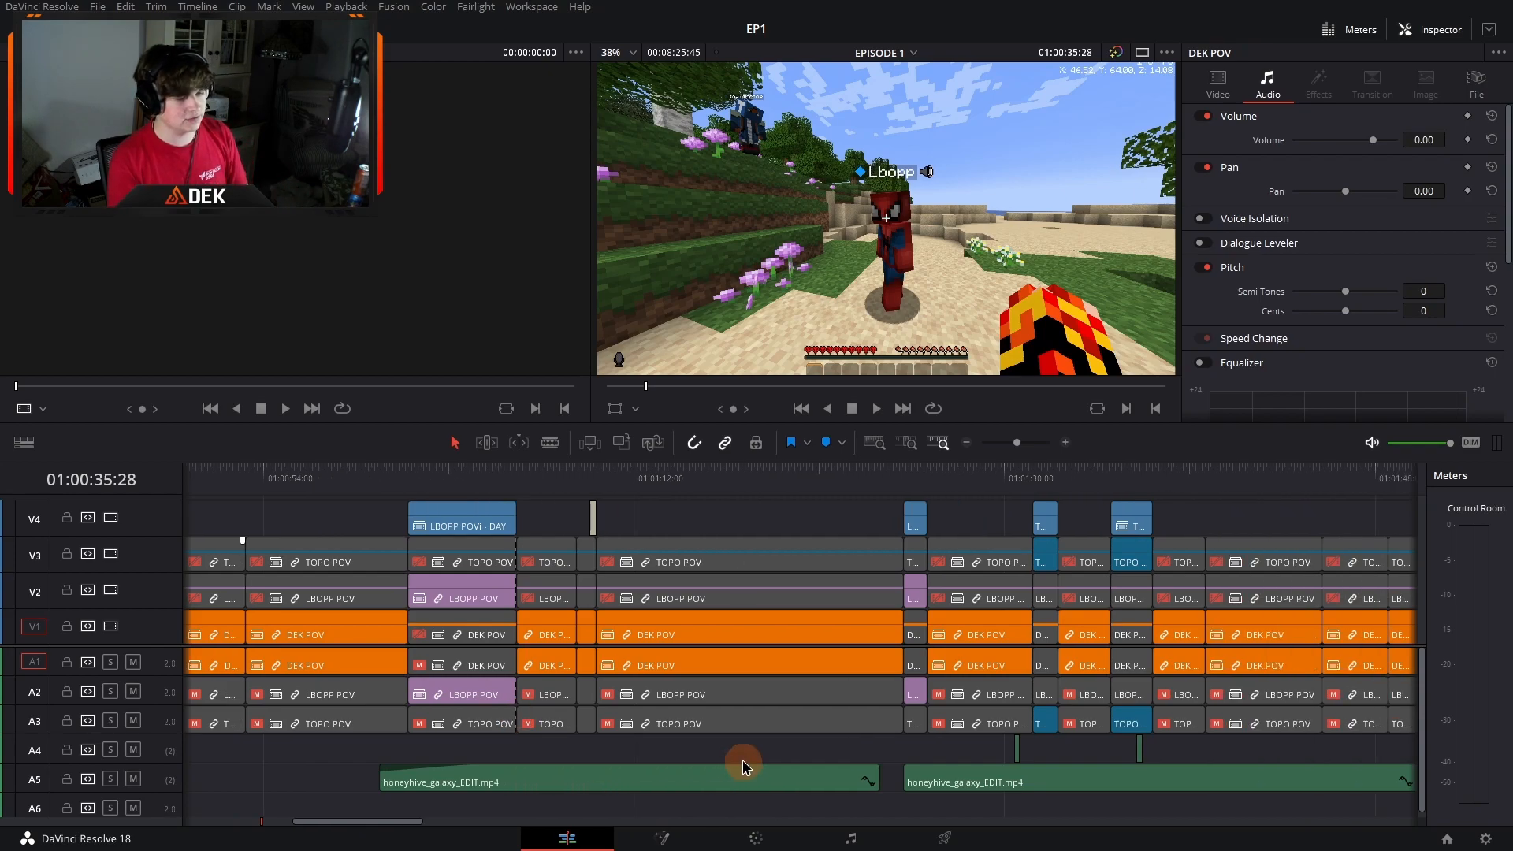
scroll(749, 752, left, 2)
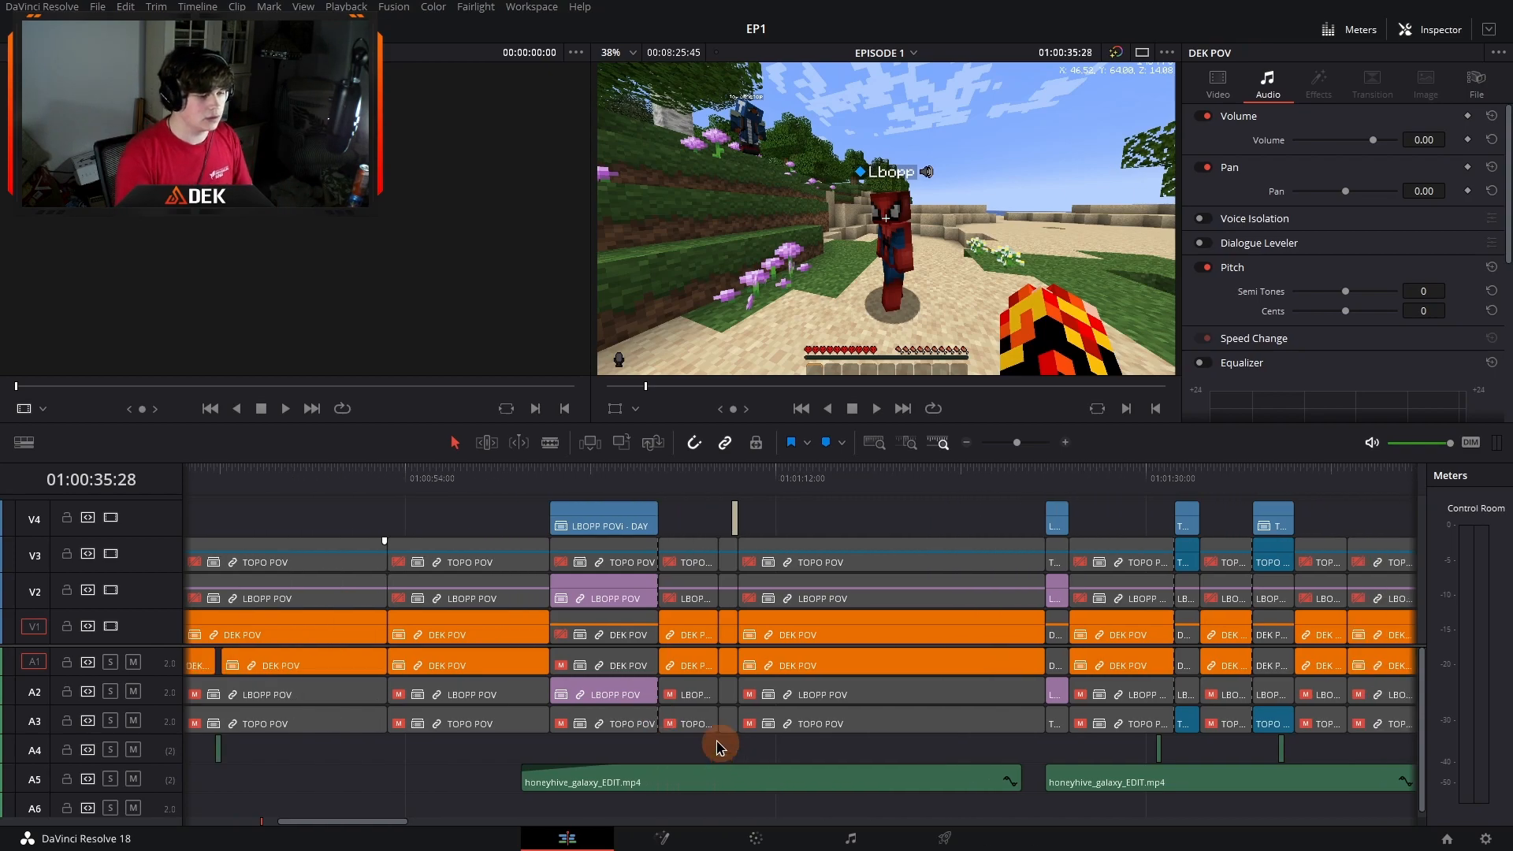
click(597, 479)
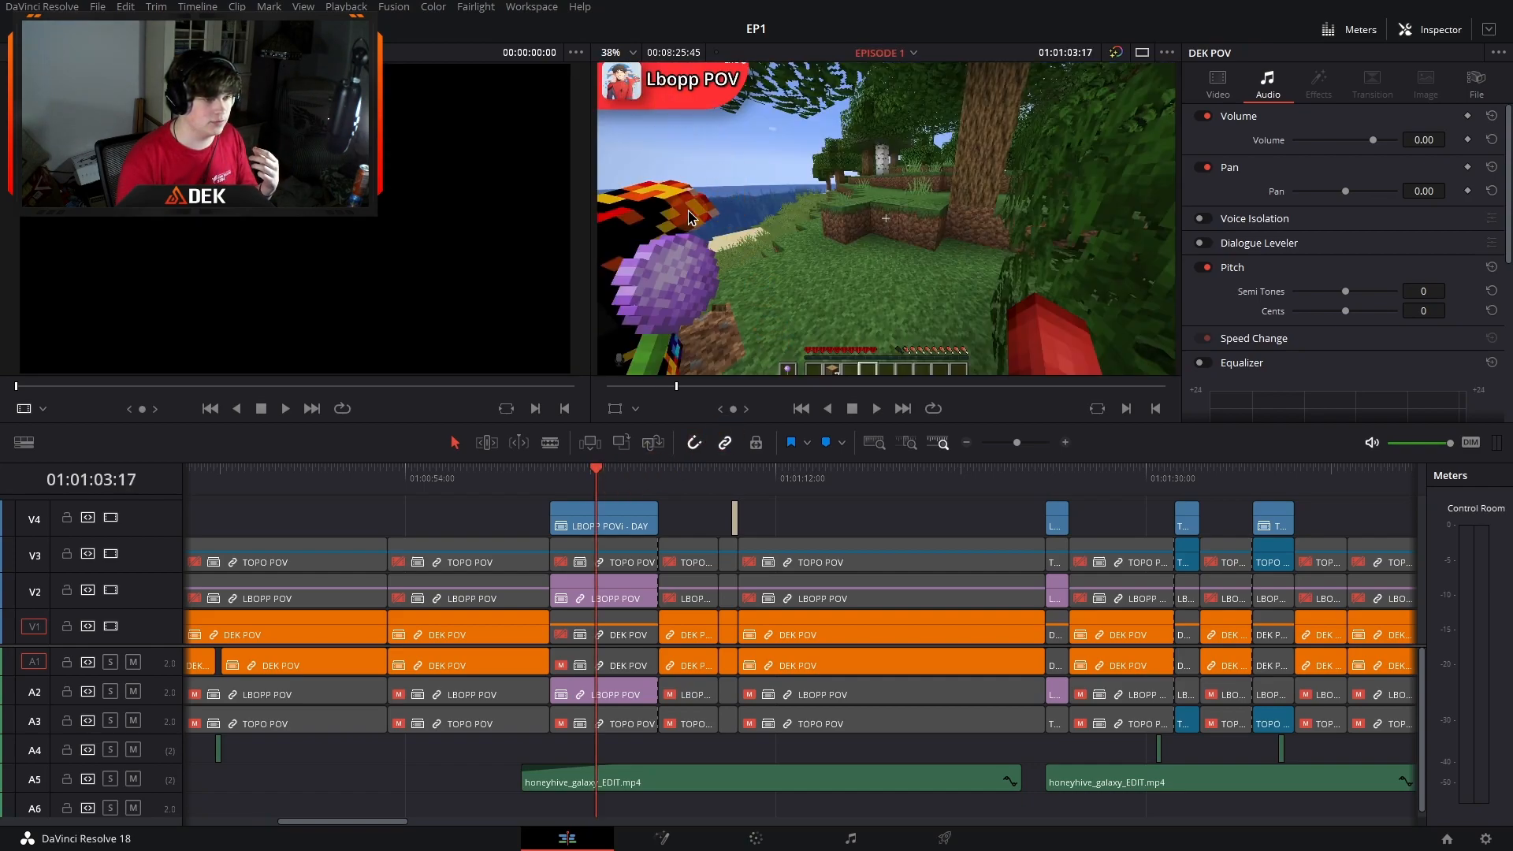
click(612, 52)
click(609, 73)
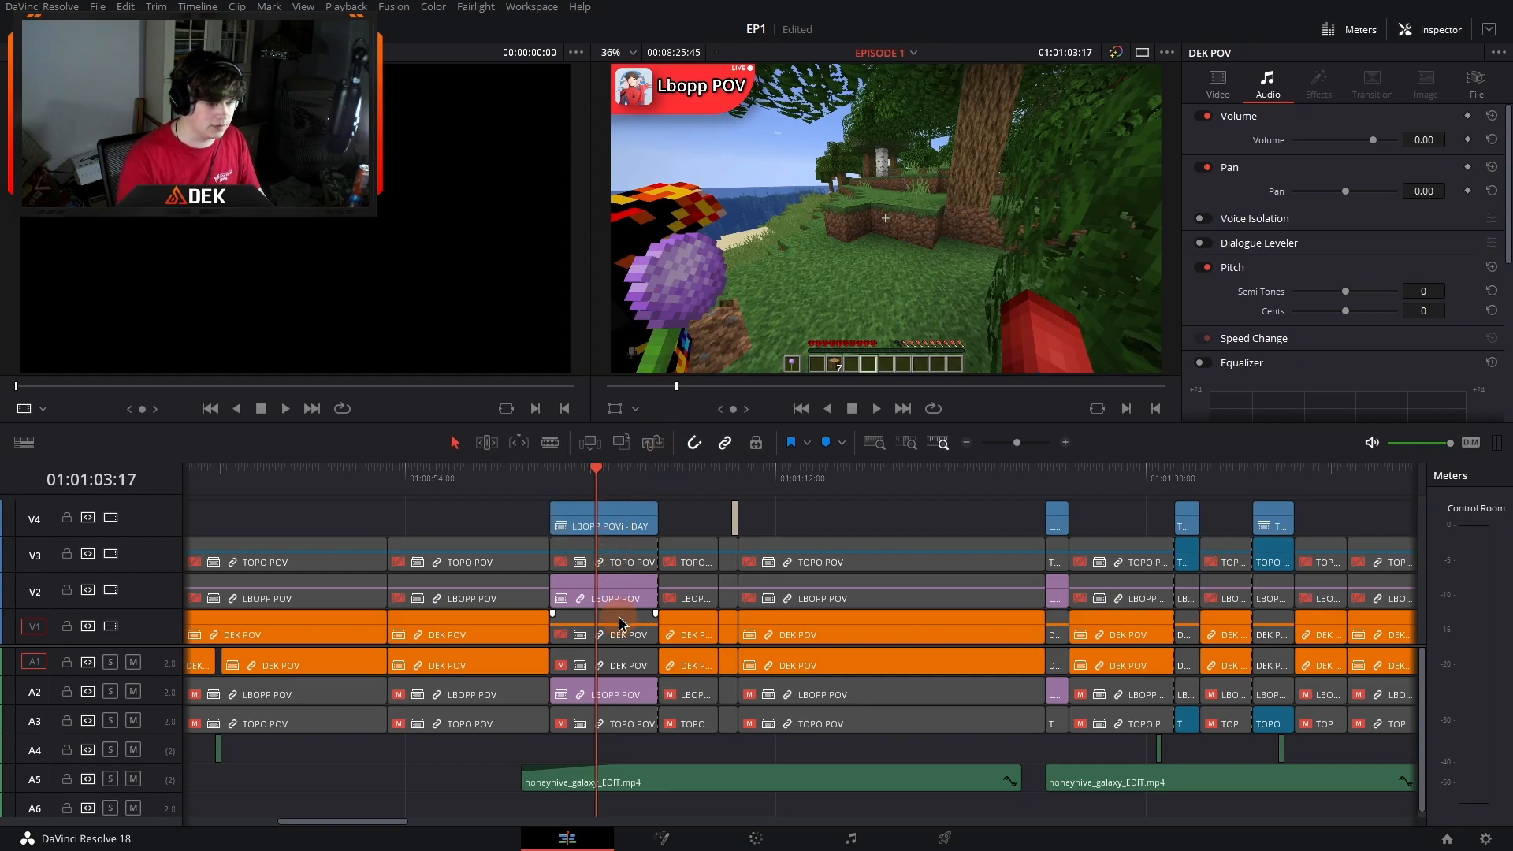
Step: Place lbopp_pfp.png on a new V5 track above the LBOPP POVi - DAY clip and set its zoom to 0.450
scroll(621, 610, down, 1)
drag(1251, 483, 581, 513)
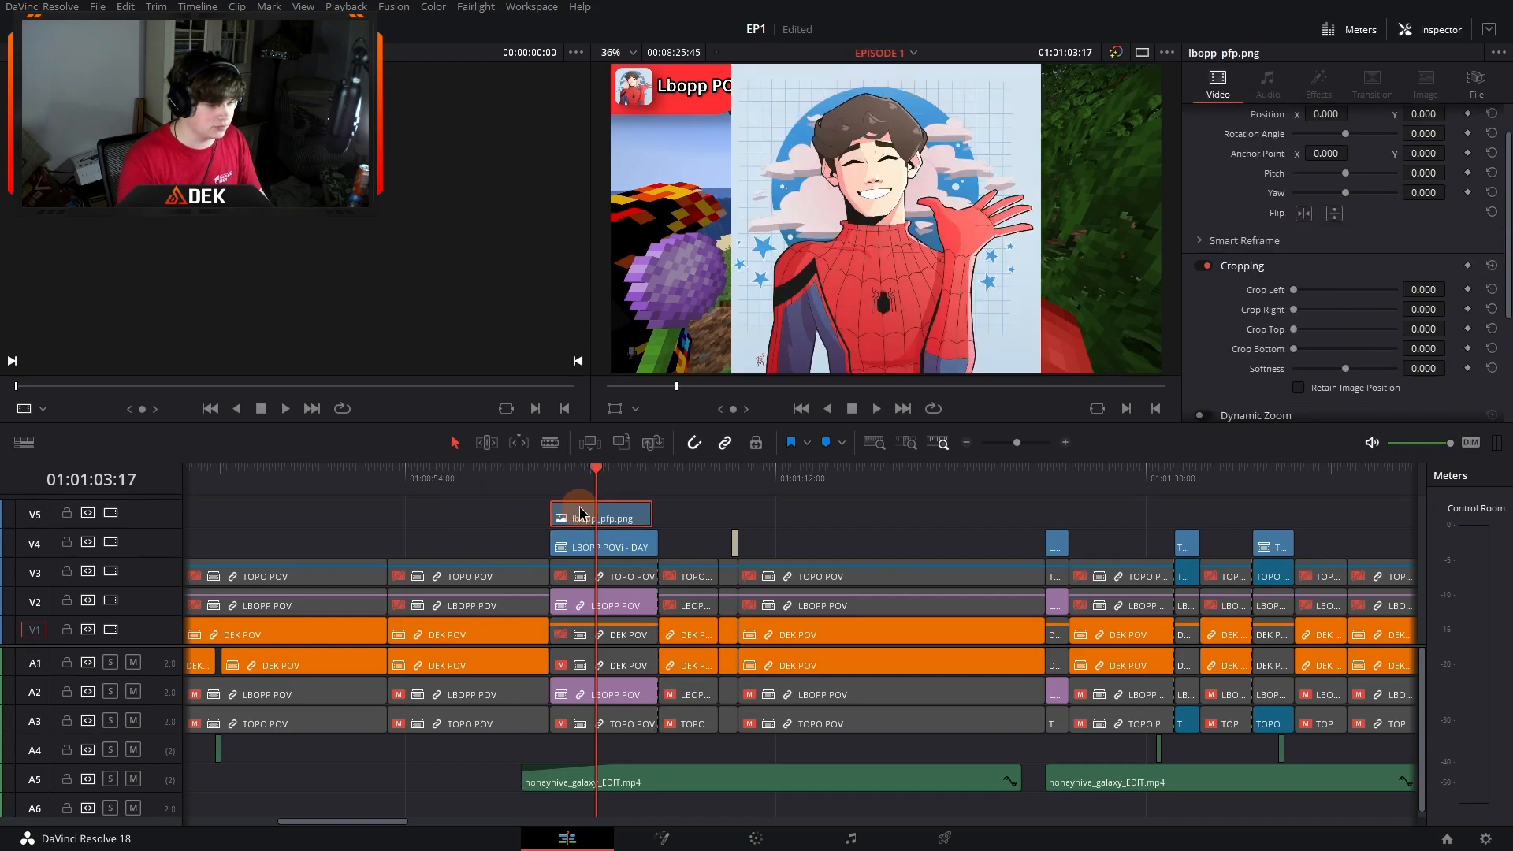
scroll(1261, 178, up, 1)
drag(1332, 140, 1296, 151)
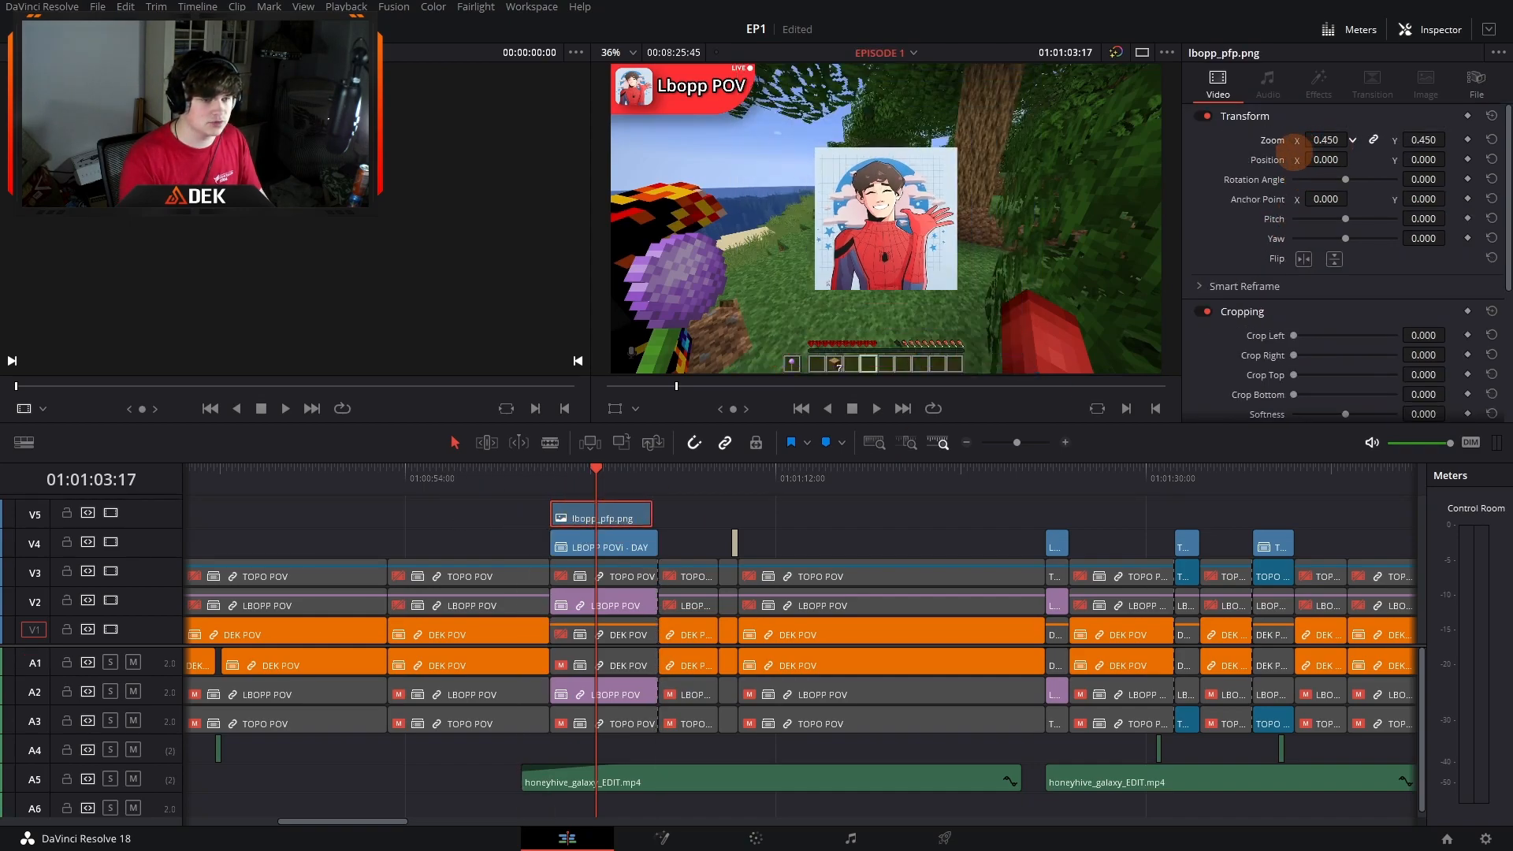
Step: Set the crop softness of the lbopp_pfp.png clip on V5 to -18.600
scroll(1361, 378, down, 2)
drag(1422, 321, 1353, 333)
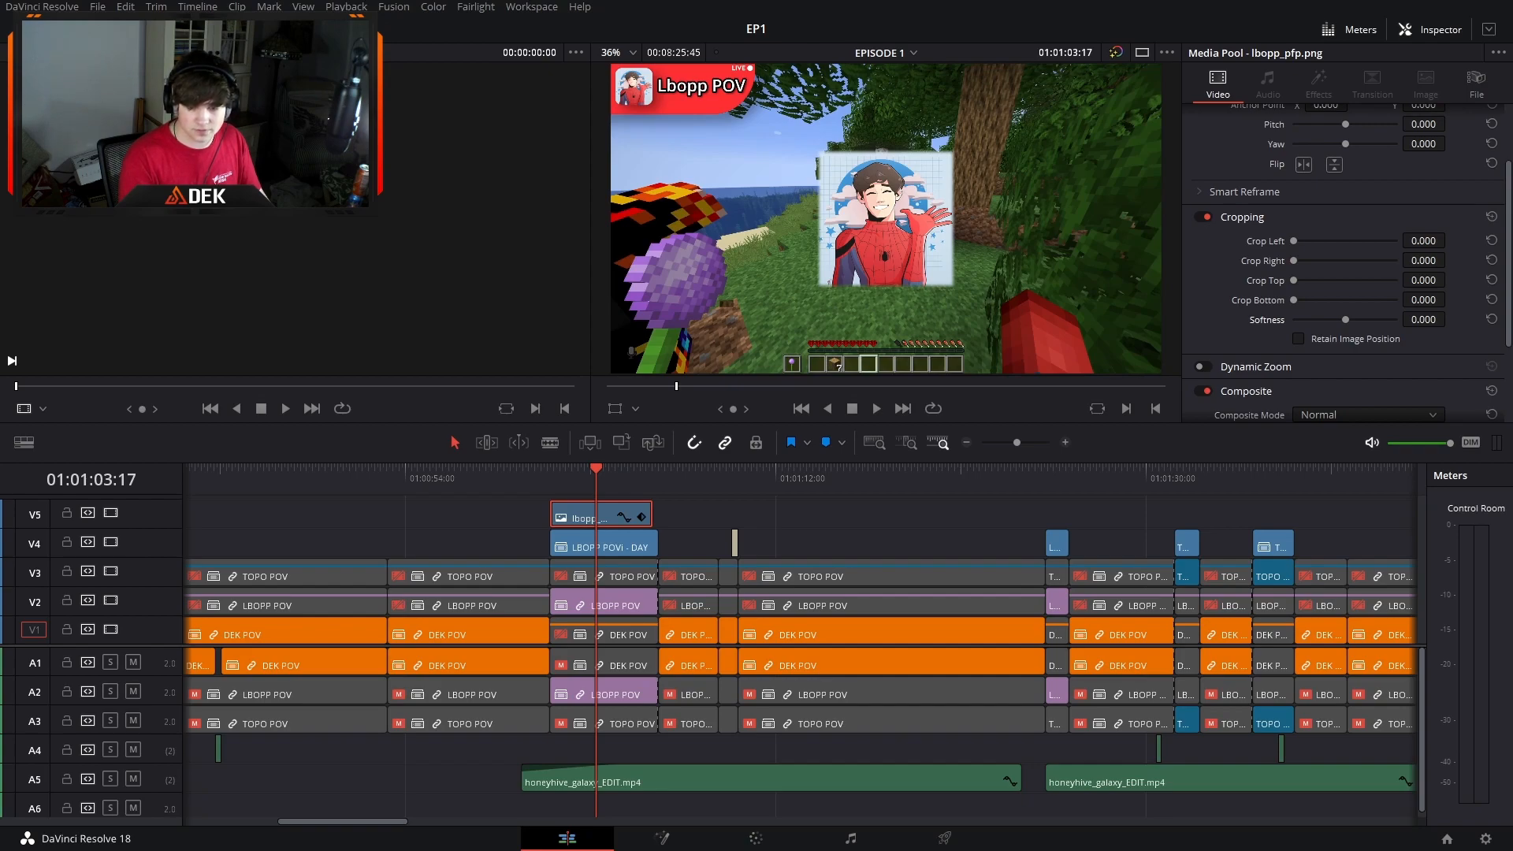
click(591, 517)
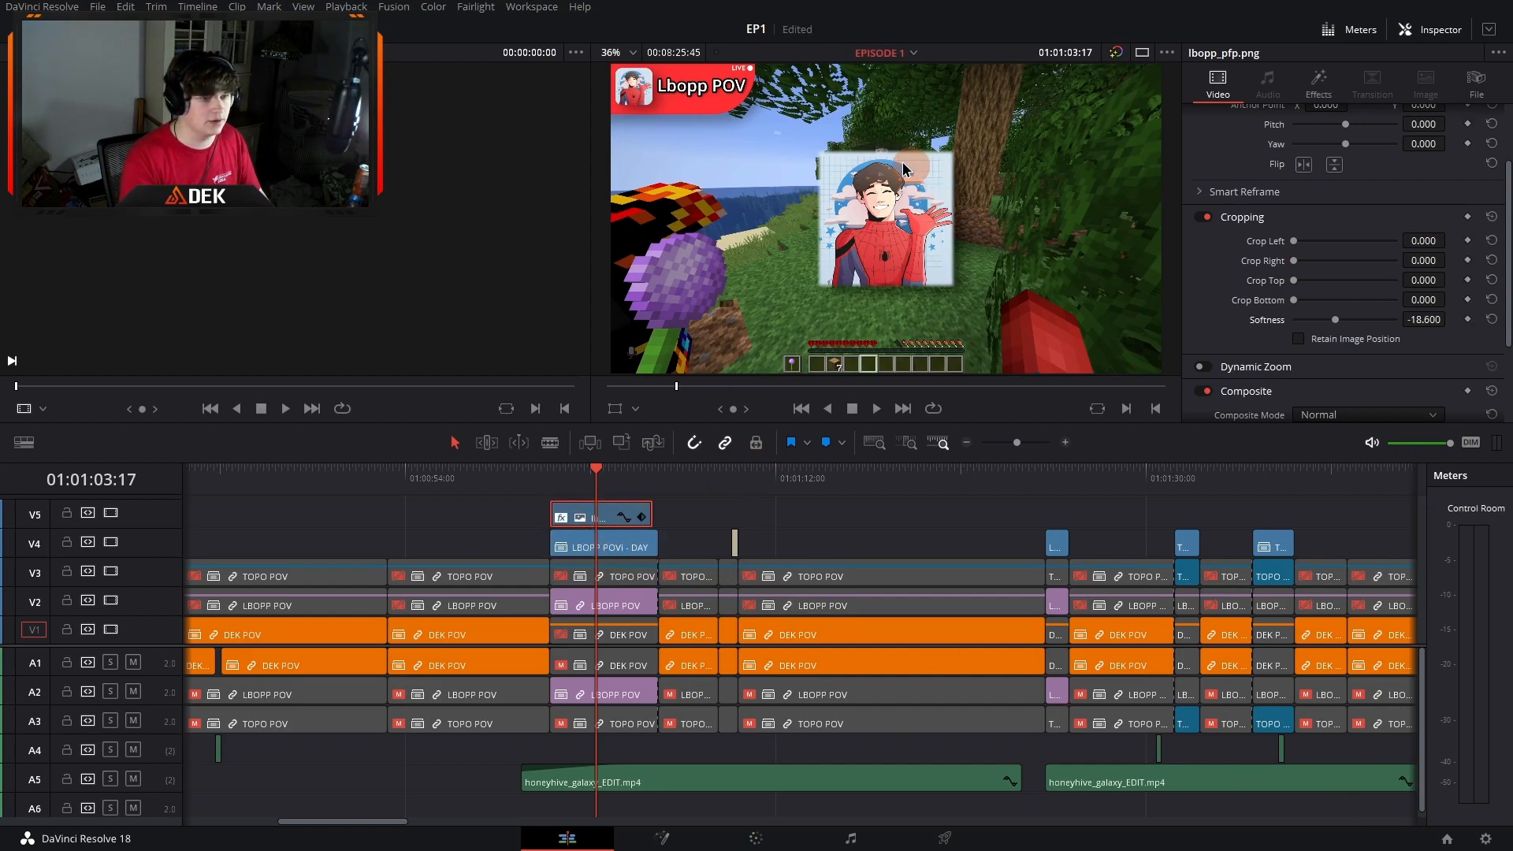
Step: Try repositioning the lbopp_pfp.png picture, undo the move, and delete the clip from V5
scroll(1322, 126, up, 3)
drag(1320, 159, 1289, 208)
key(ctrl+z)
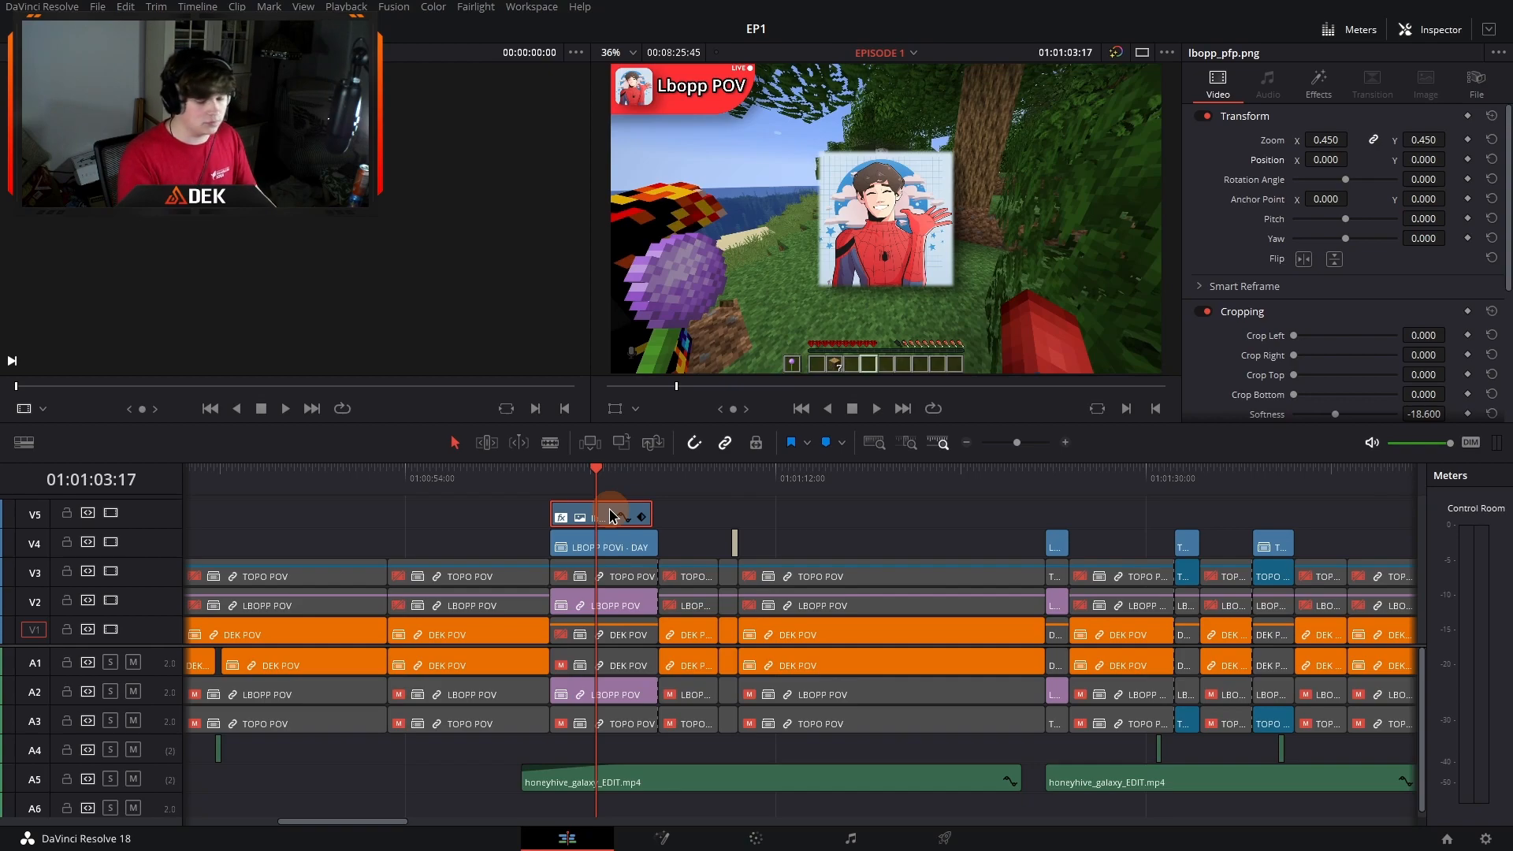
key(Delete)
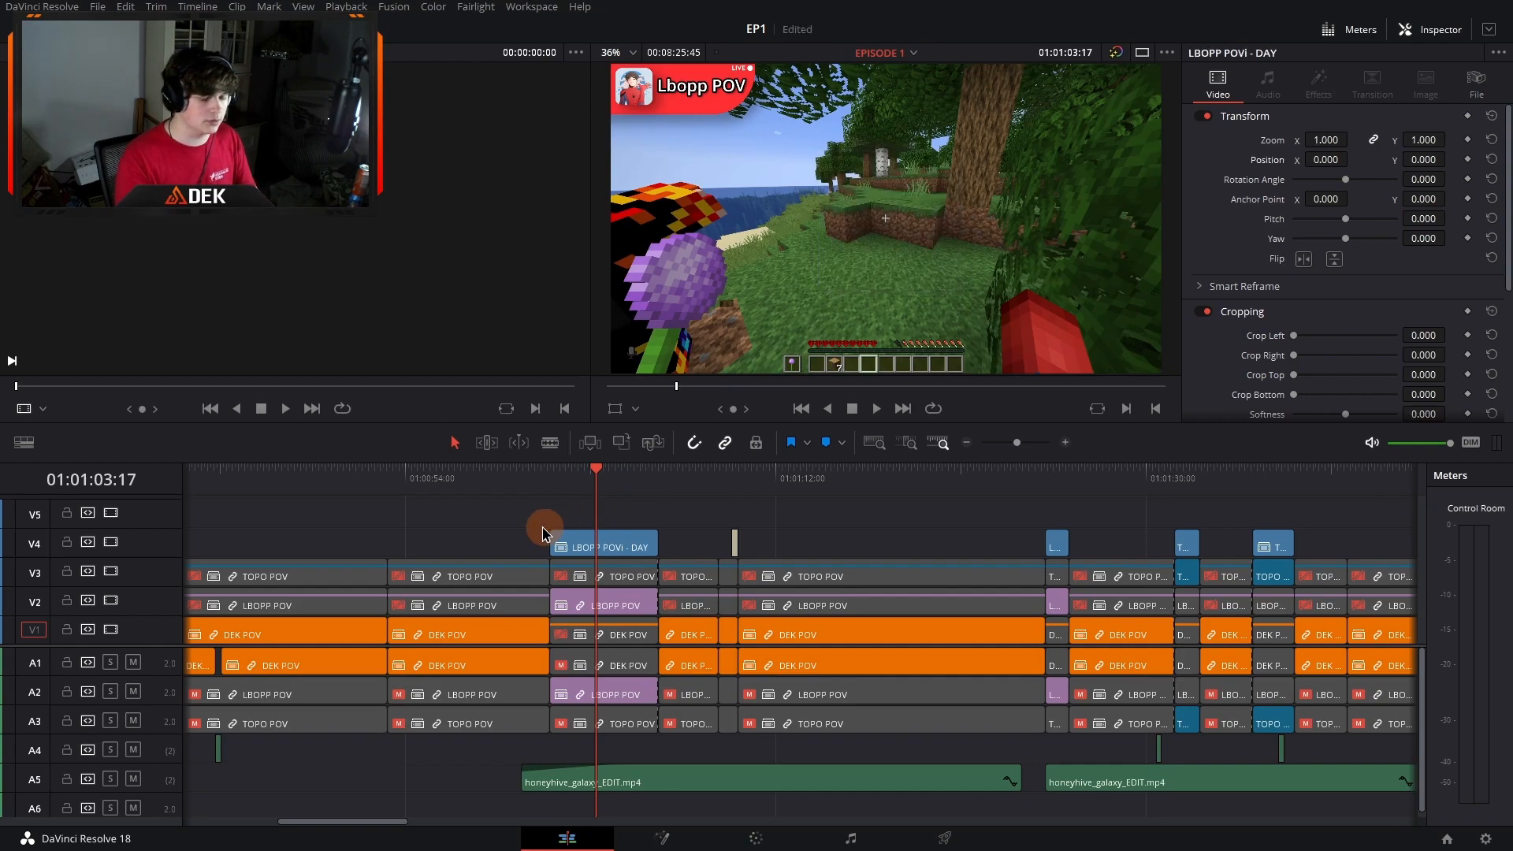
Step: Open the LBOPP POVi - DAY clip in its own timeline and enlarge the viewer on the Lbopp POV banner
click(572, 544)
right_click(572, 543)
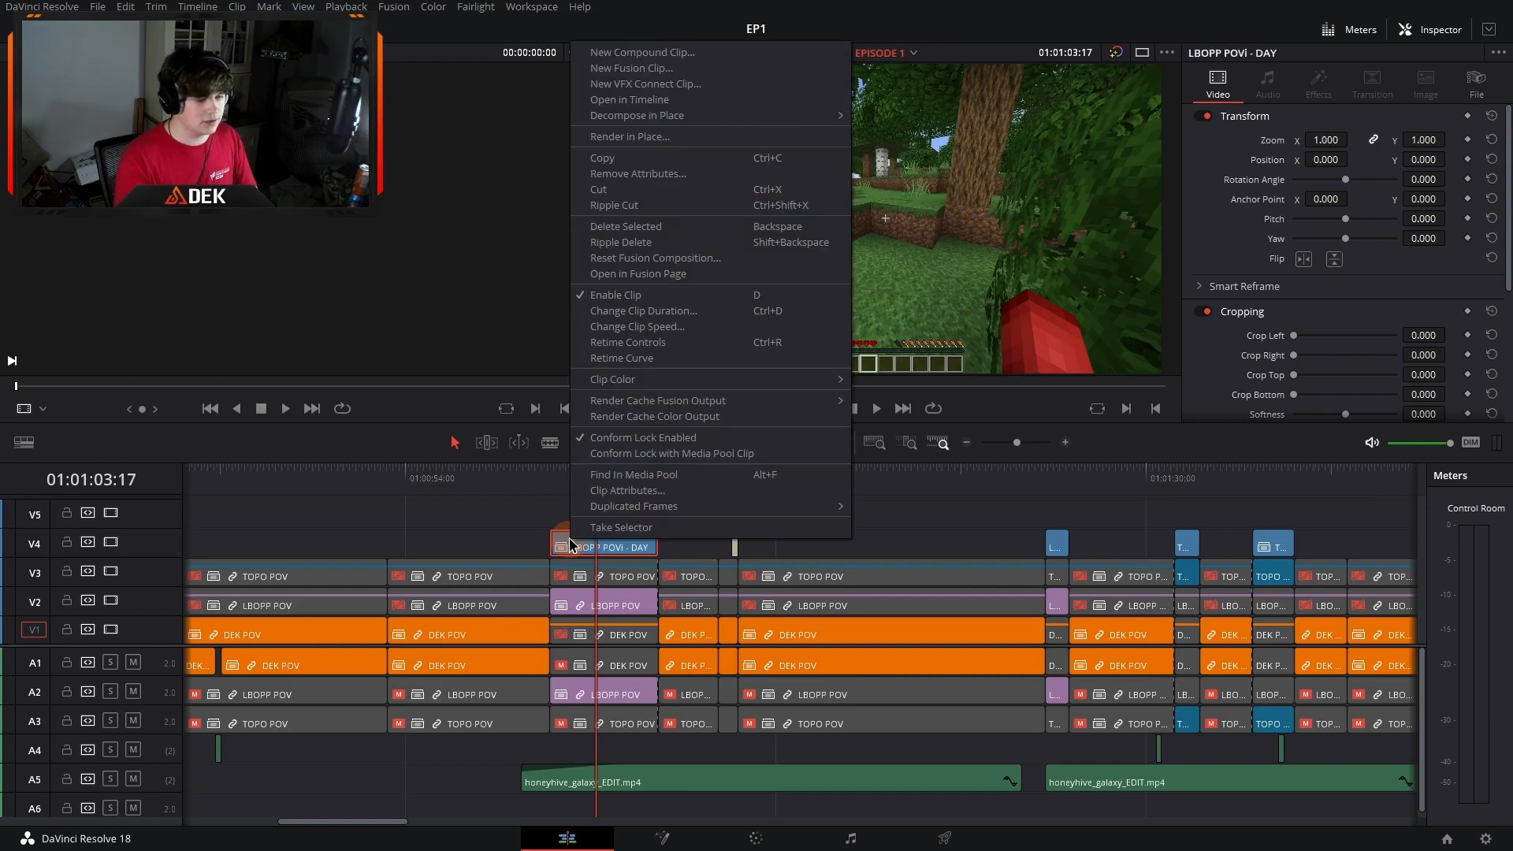
click(623, 100)
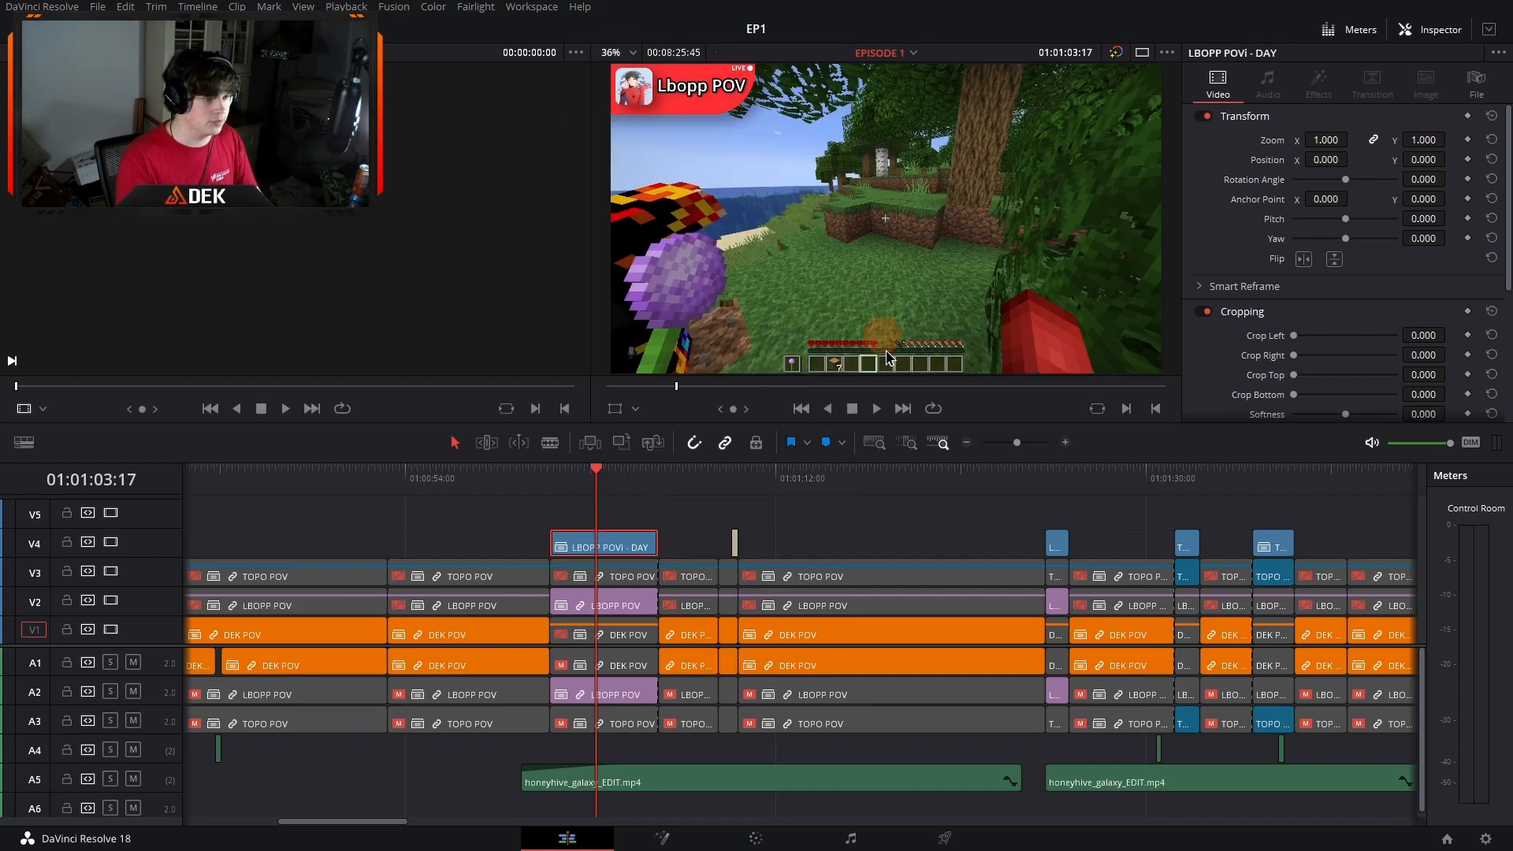
click(186, 482)
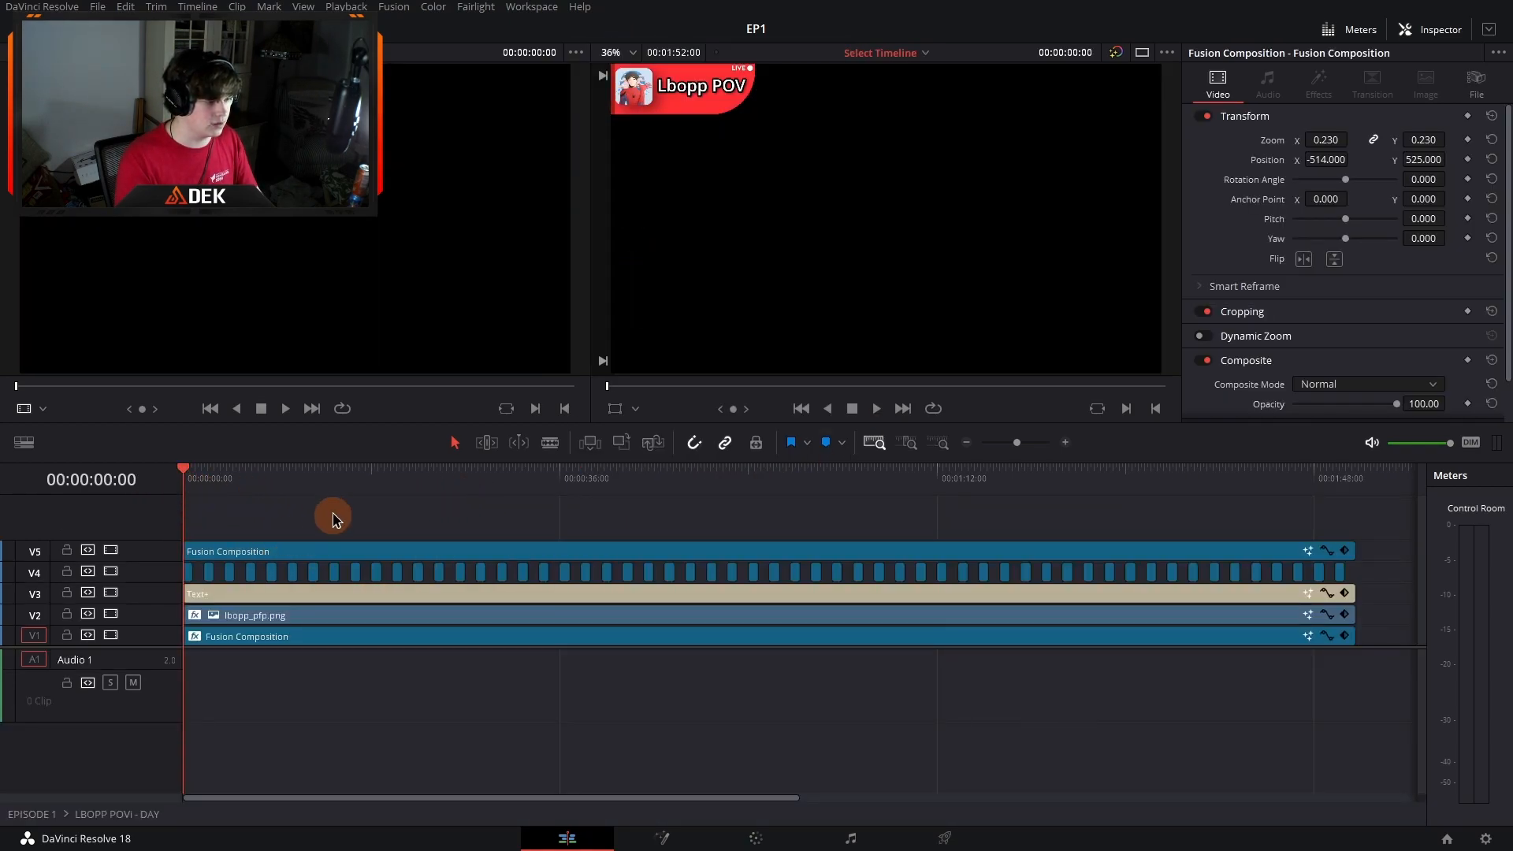
scroll(720, 175, up, 3)
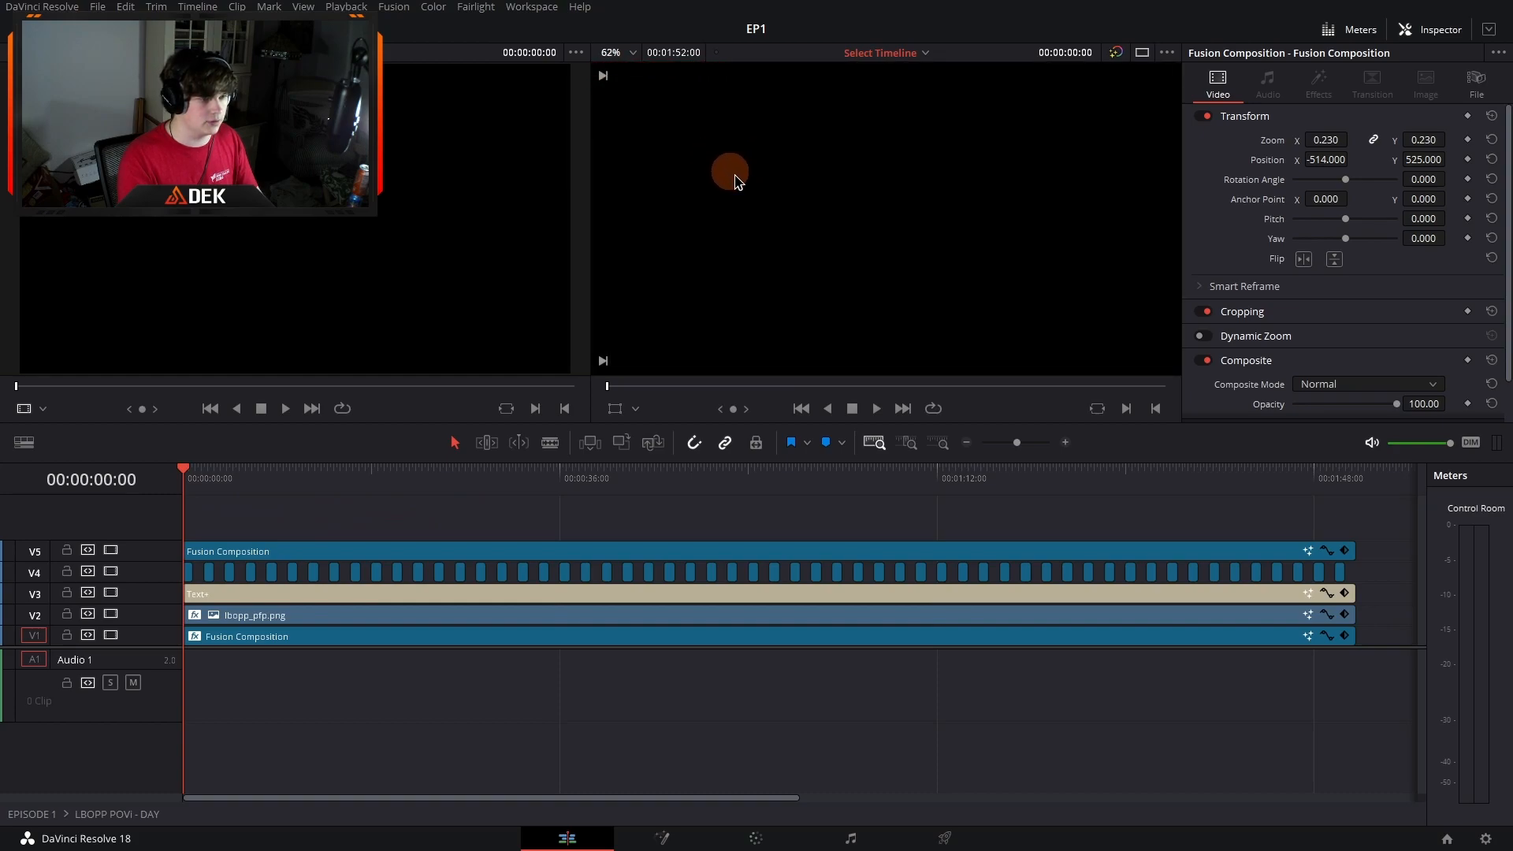
drag(720, 164, 1110, 374)
scroll(919, 257, up, 5)
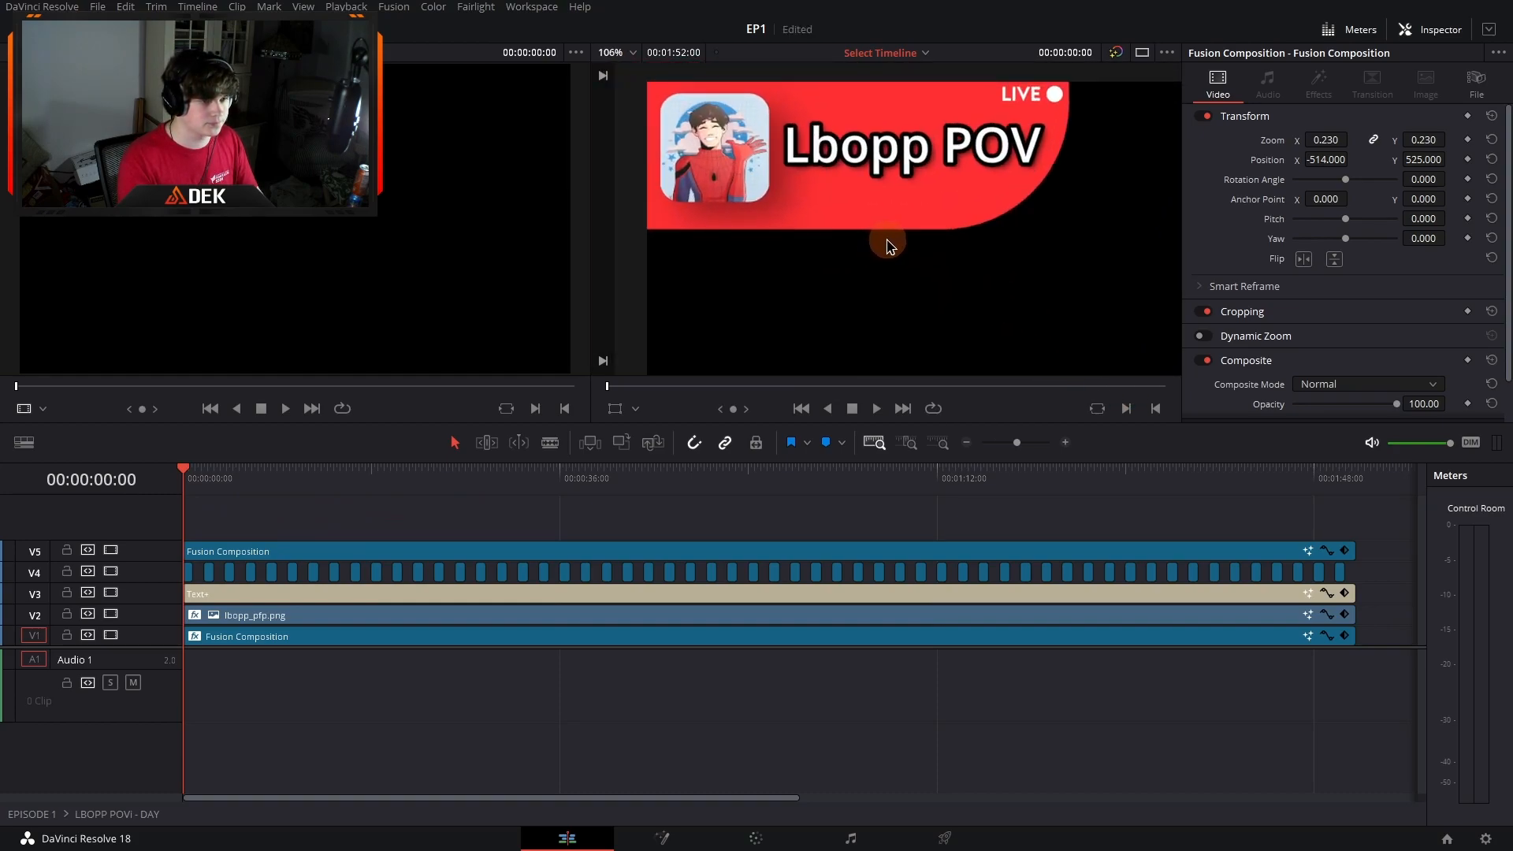
Step: Disable all clips on V2 to V5 so only the V1 Fusion Composition shows, and select that composition
click(246, 638)
drag(191, 527, 1357, 619)
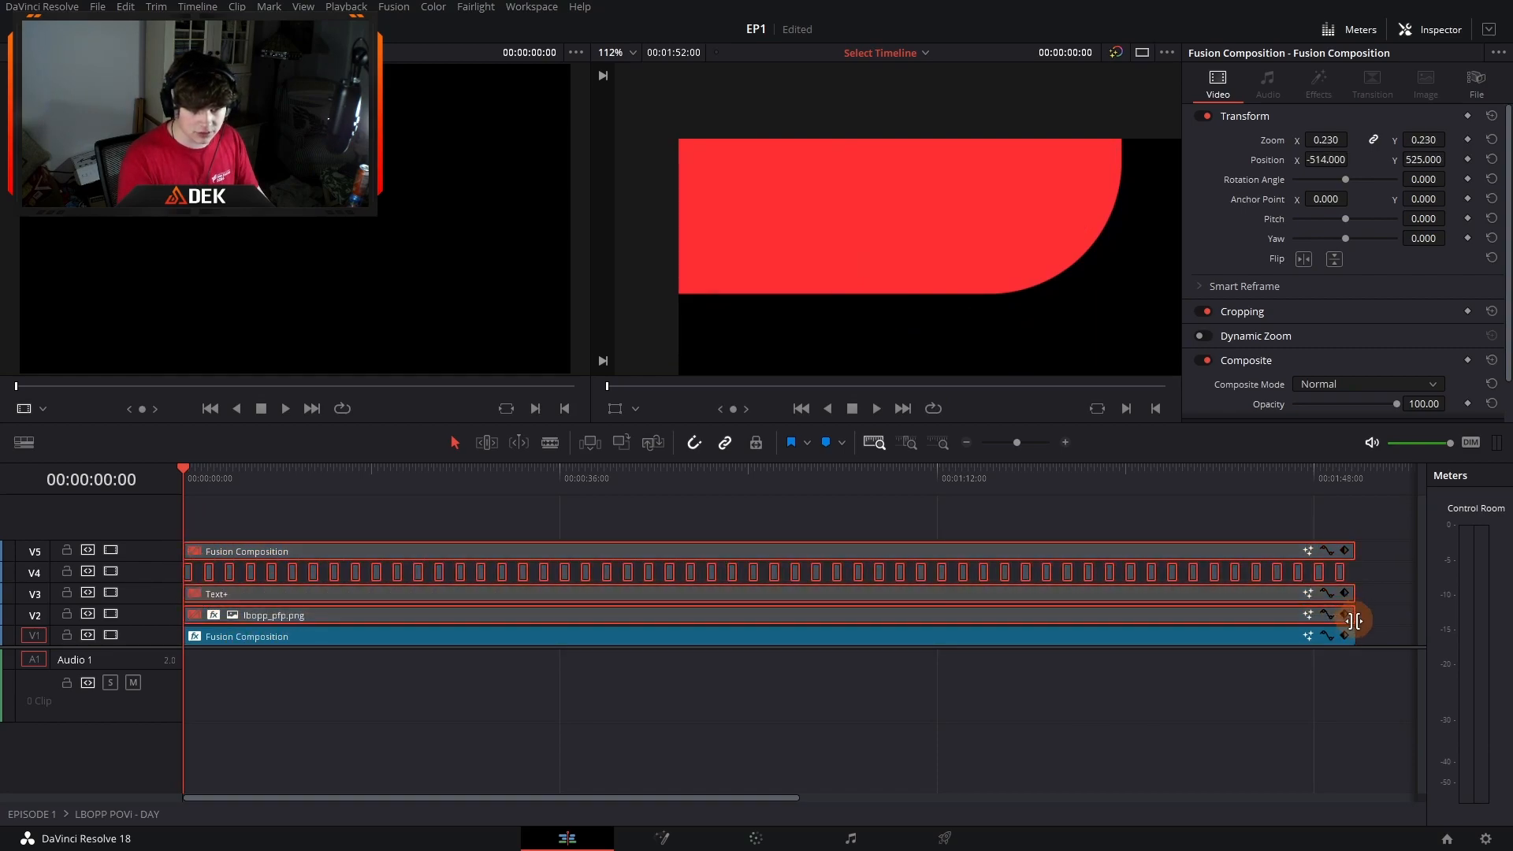
click(778, 638)
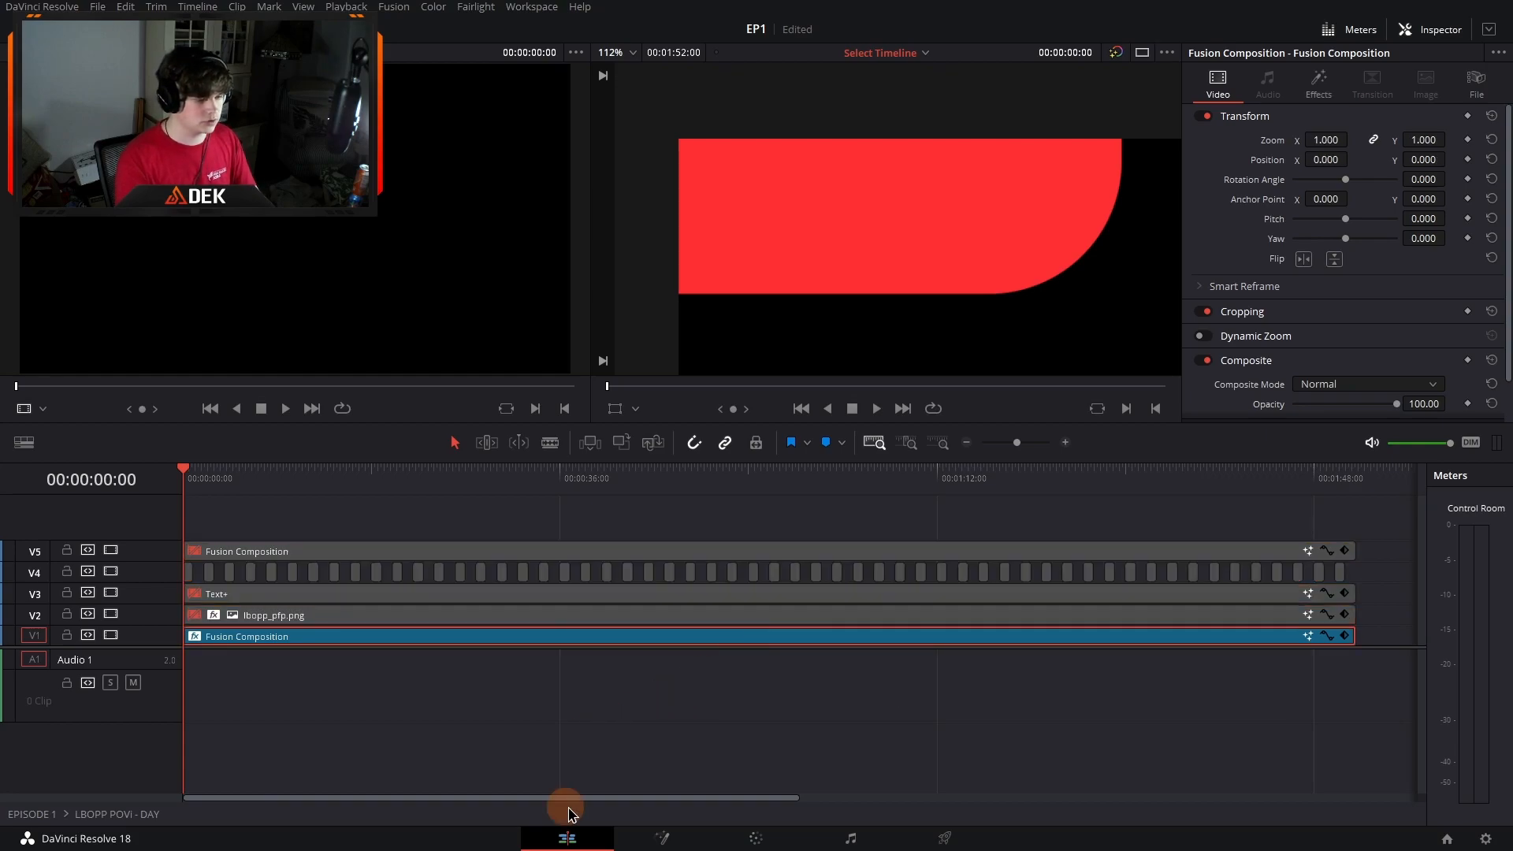
Step: Open the V1 composition in Fusion and set Background1's solid colour to red 1.0, green 0.184313, blue 0.203921
click(638, 845)
click(370, 646)
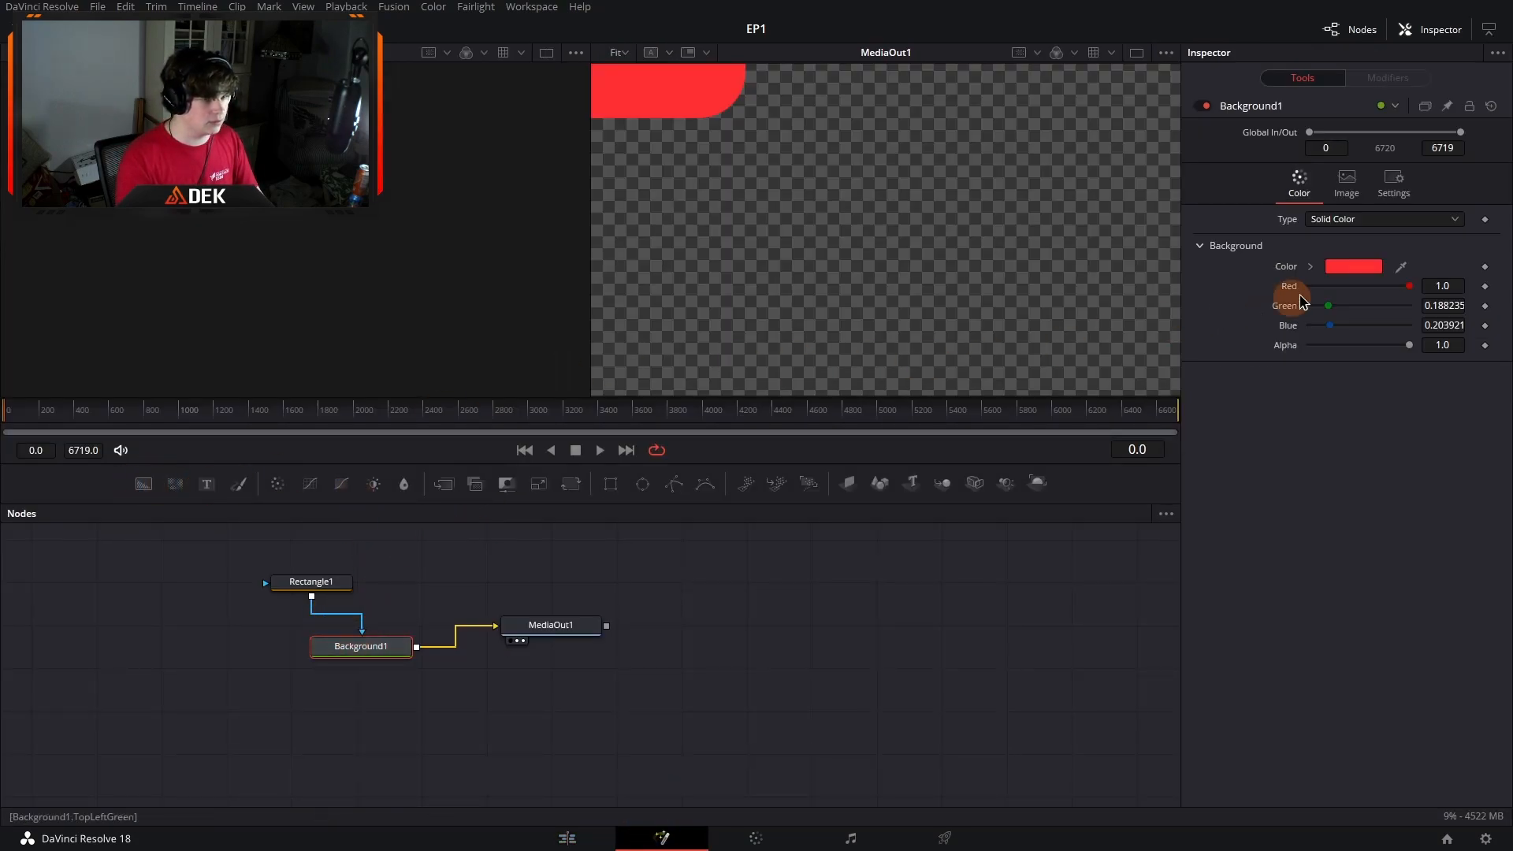
click(1353, 266)
click(837, 572)
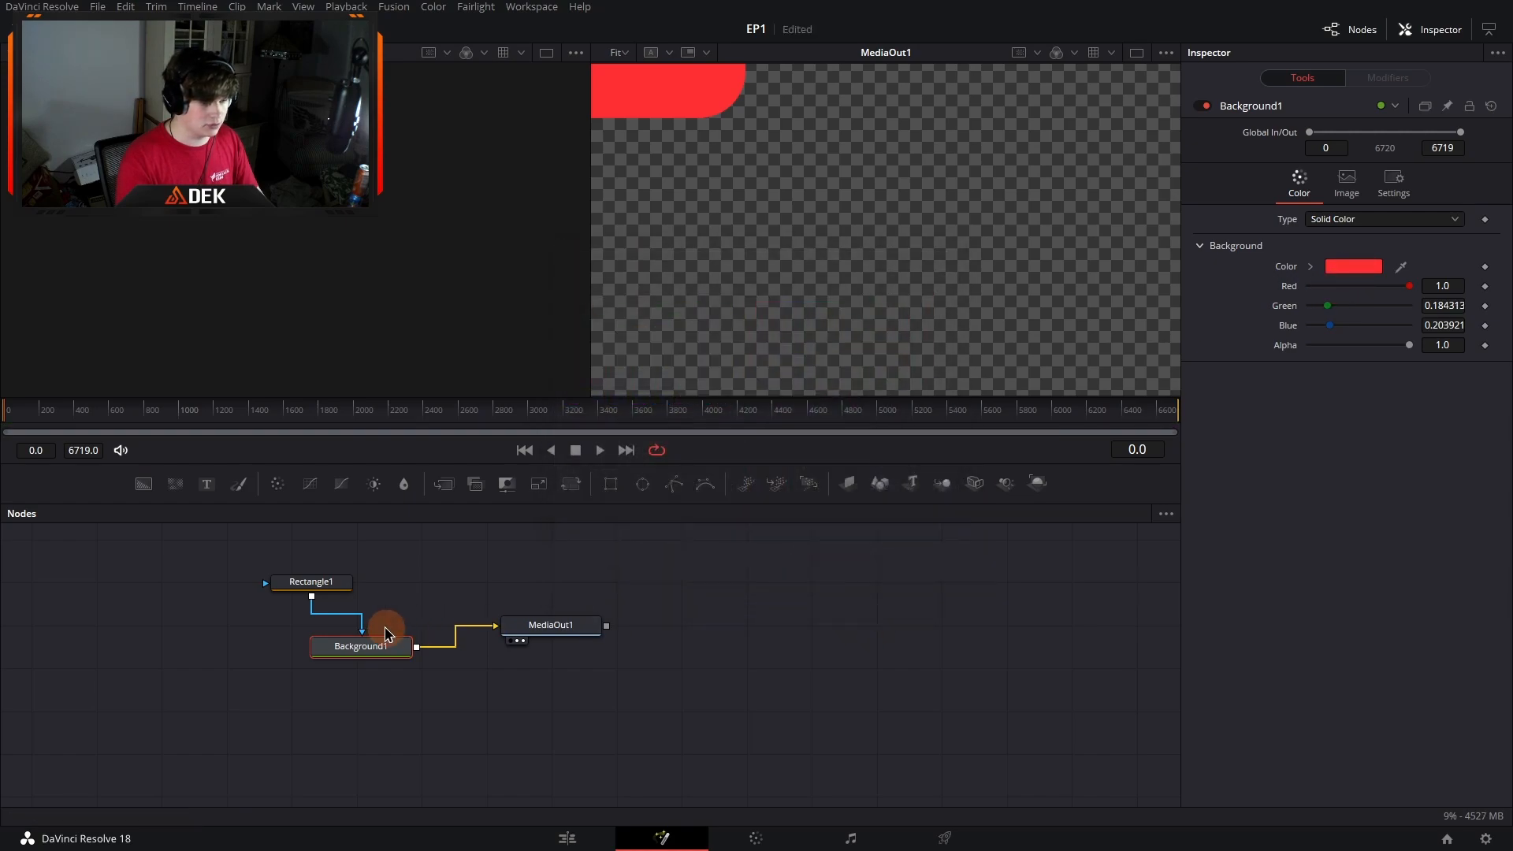
Step: Set the corner radius of the Rectangle1 mask to 0.557
click(335, 583)
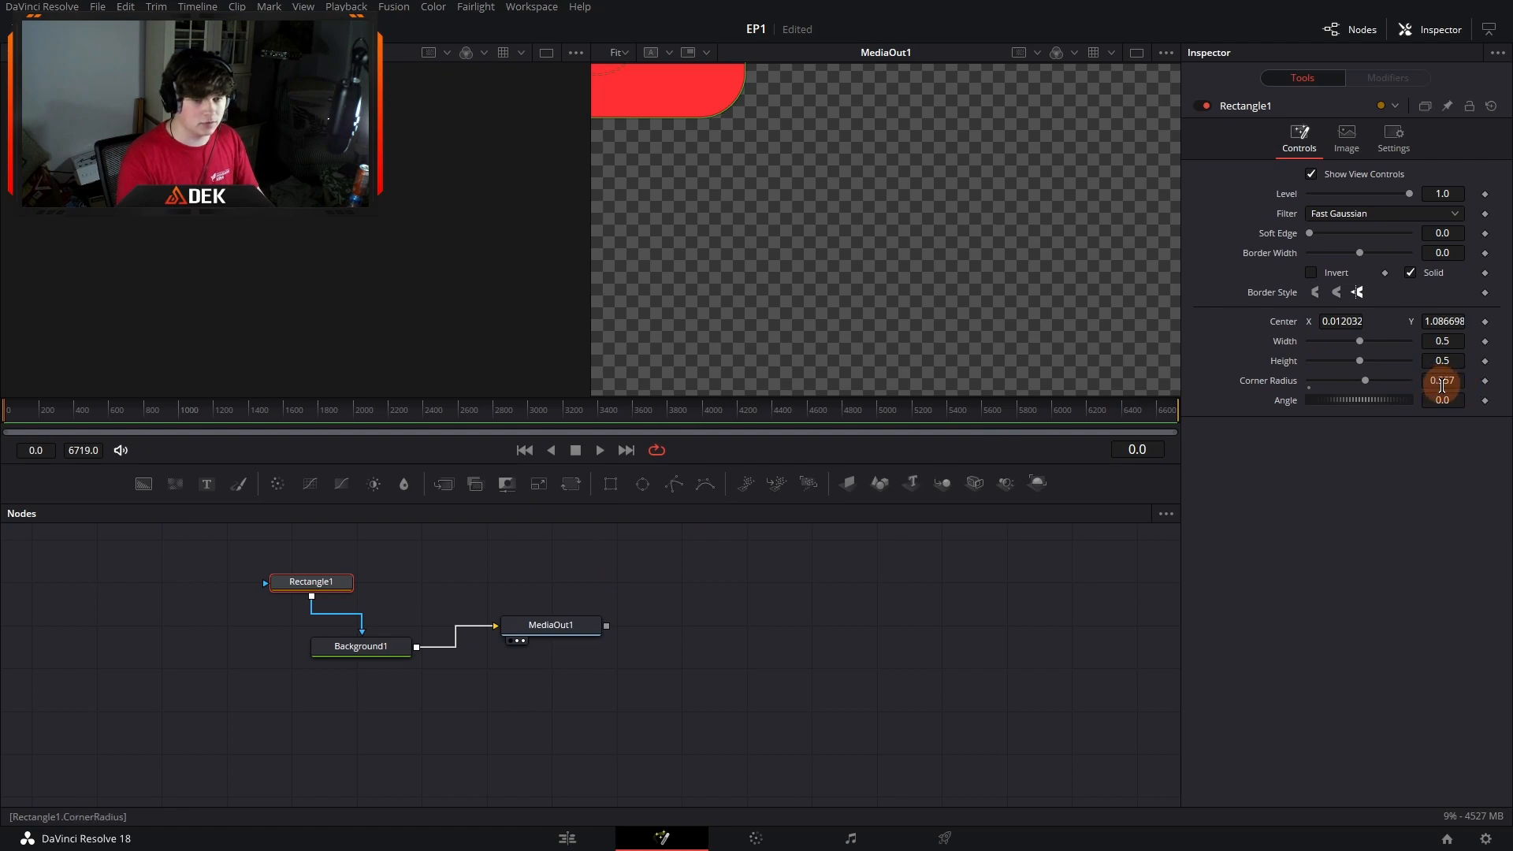
drag(1438, 380, 775, 155)
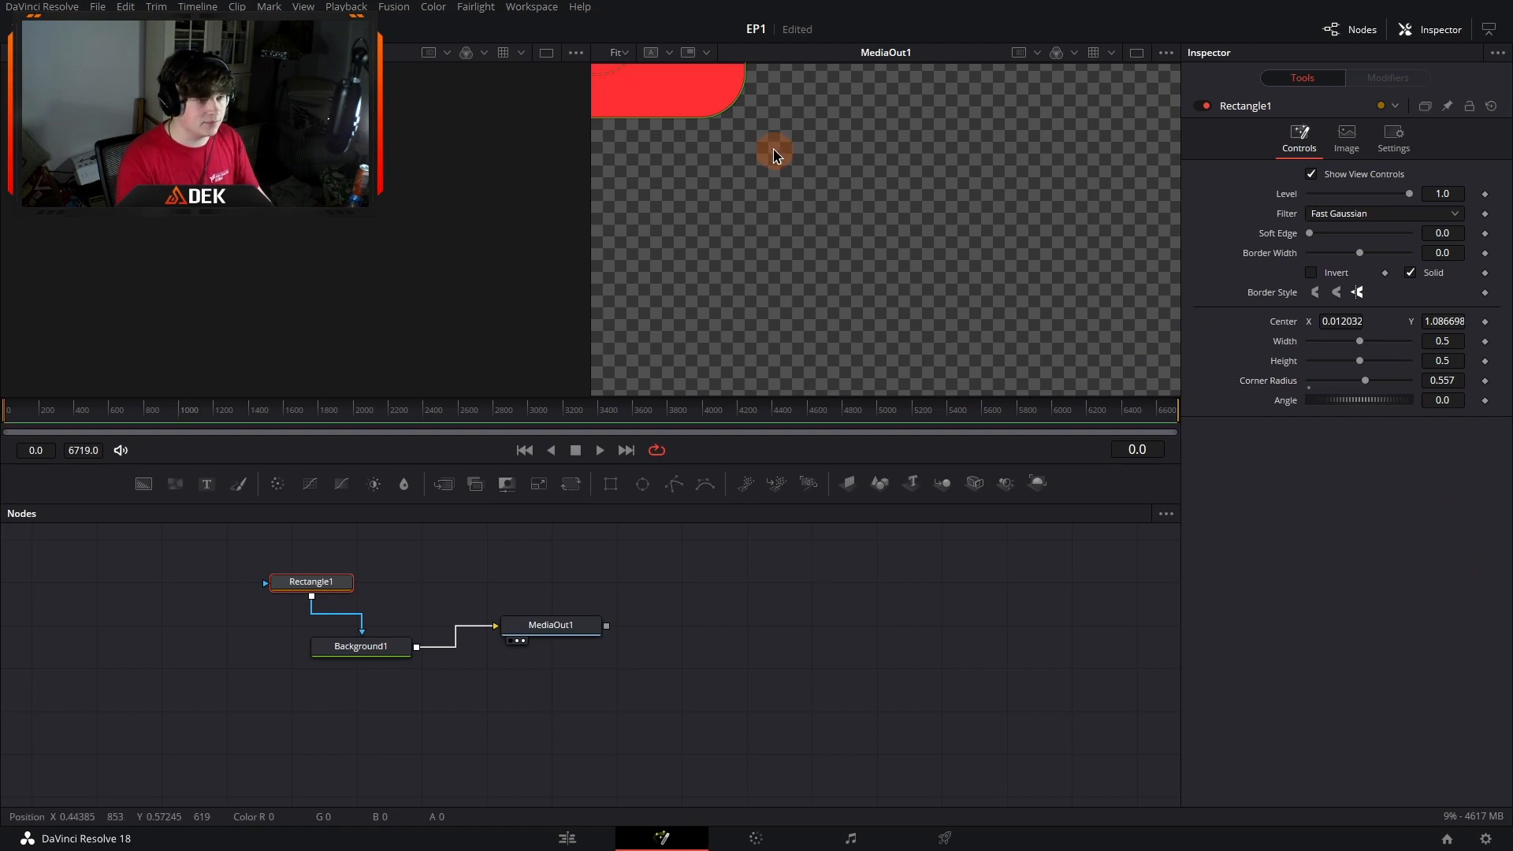
Step: Return to the Edit page and try shifting the V1 Fusion Composition to position Y -54
click(571, 837)
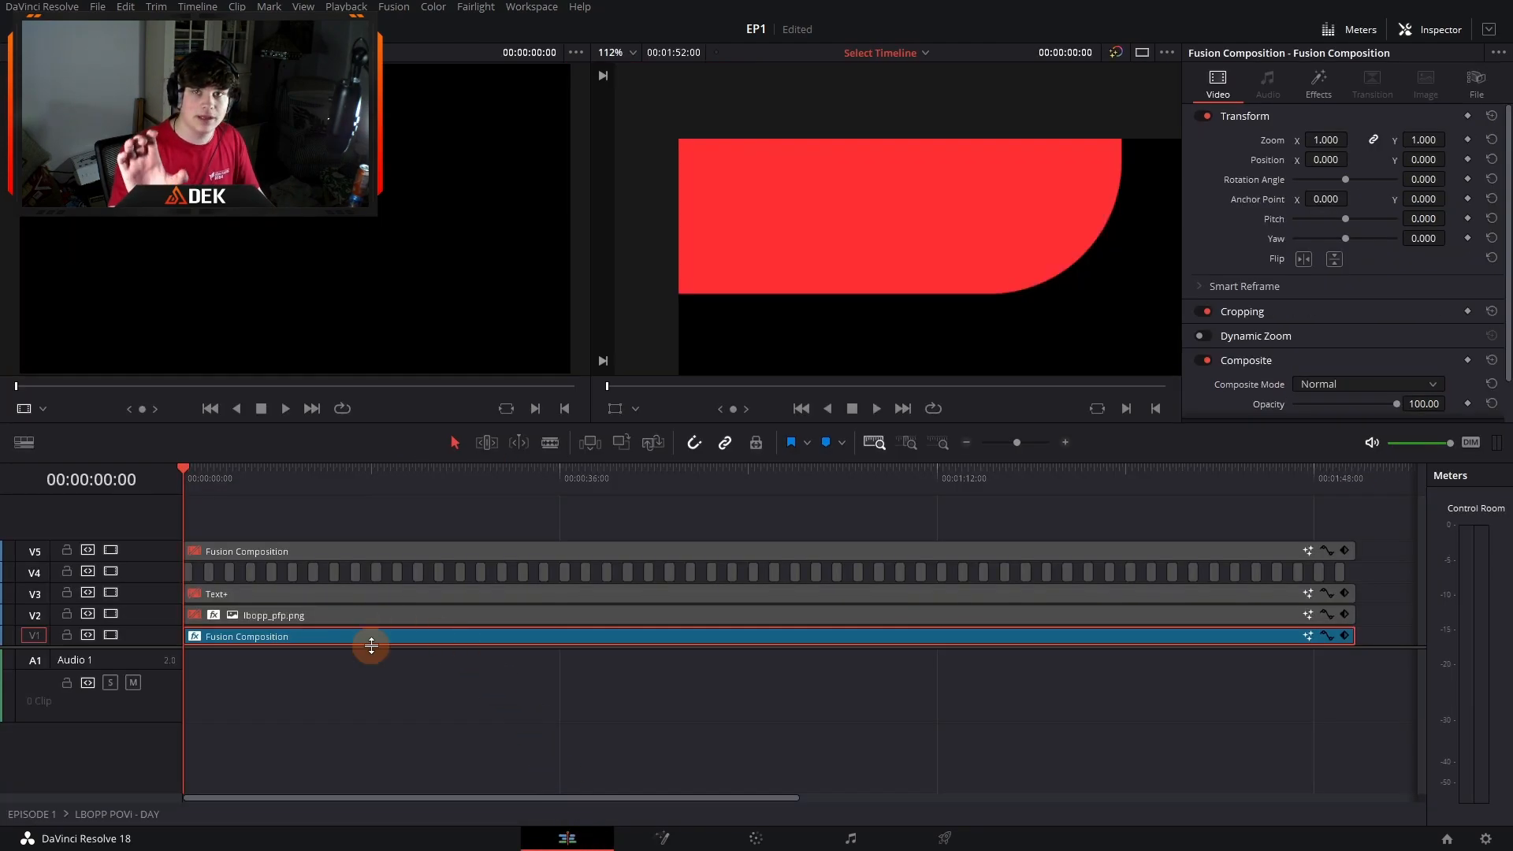
click(662, 837)
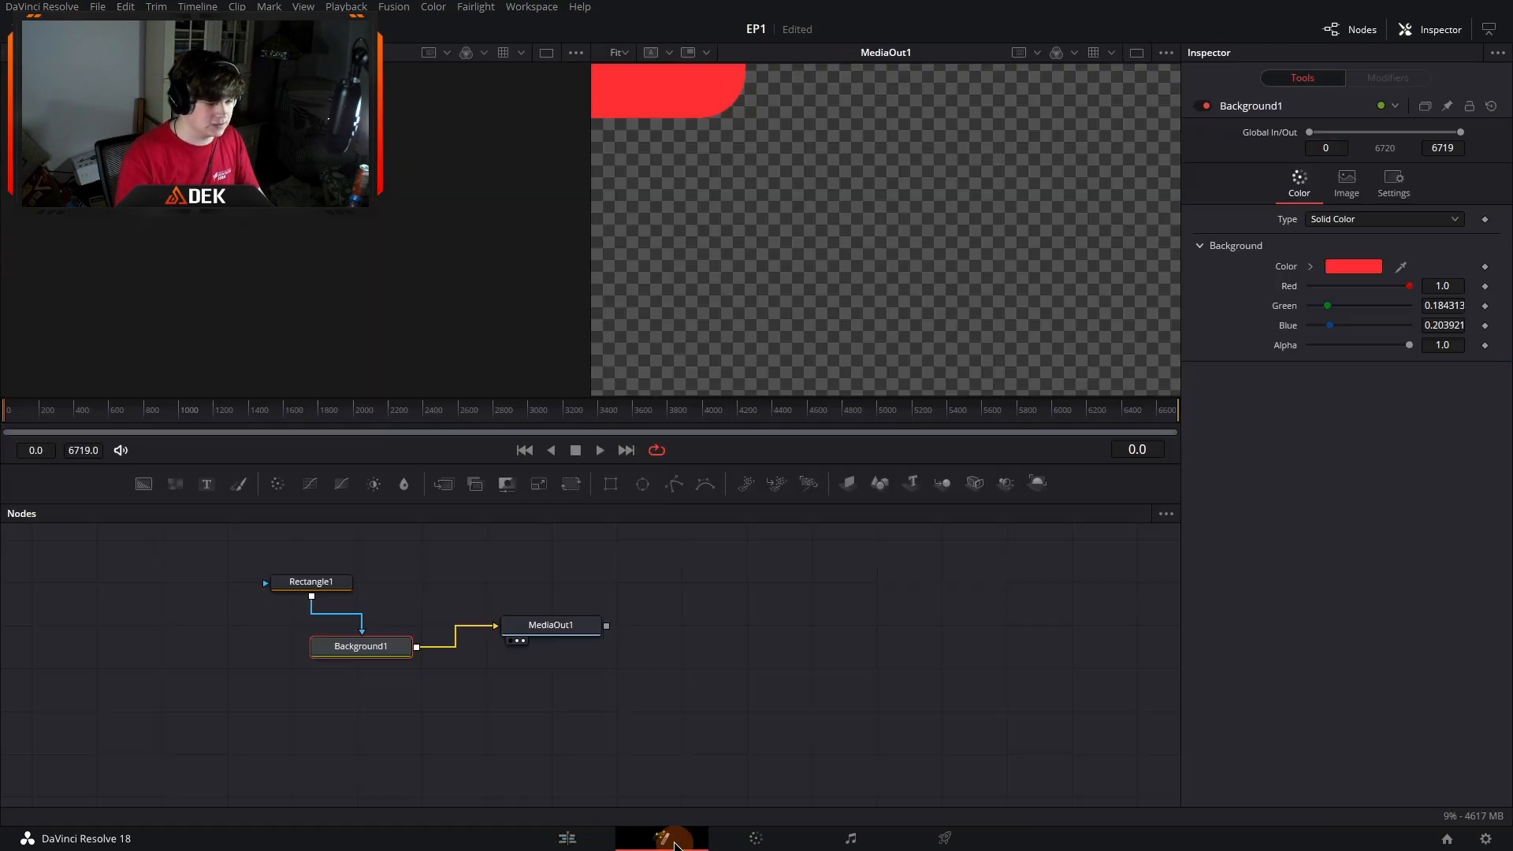
click(564, 837)
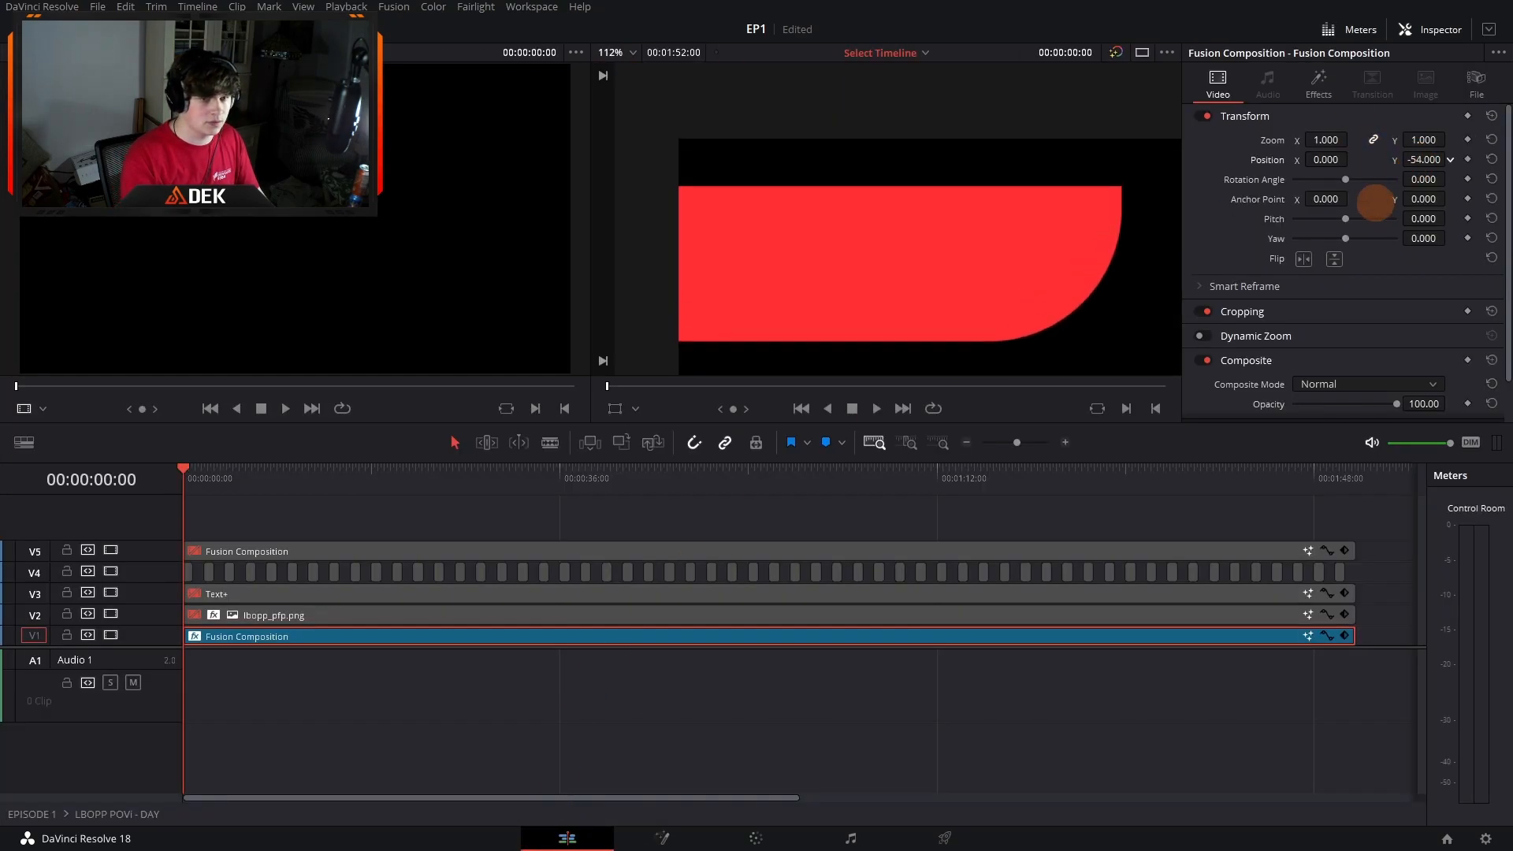
Step: In Fusion, try enlarging Rectangle1 to about 0.97 by 1.12 and shifting its centre, undoing both changes
click(654, 840)
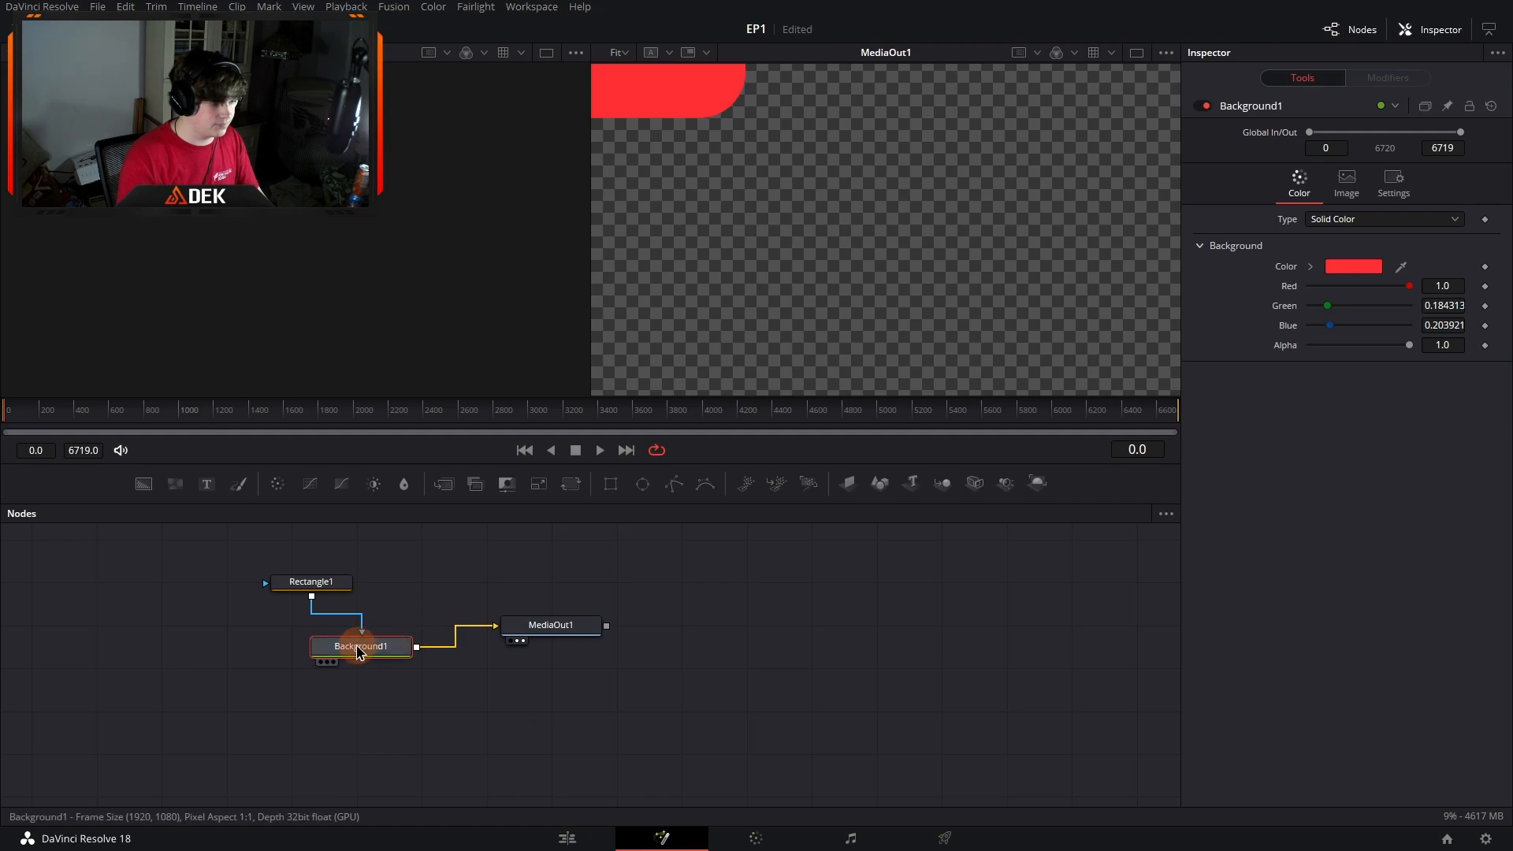
click(323, 582)
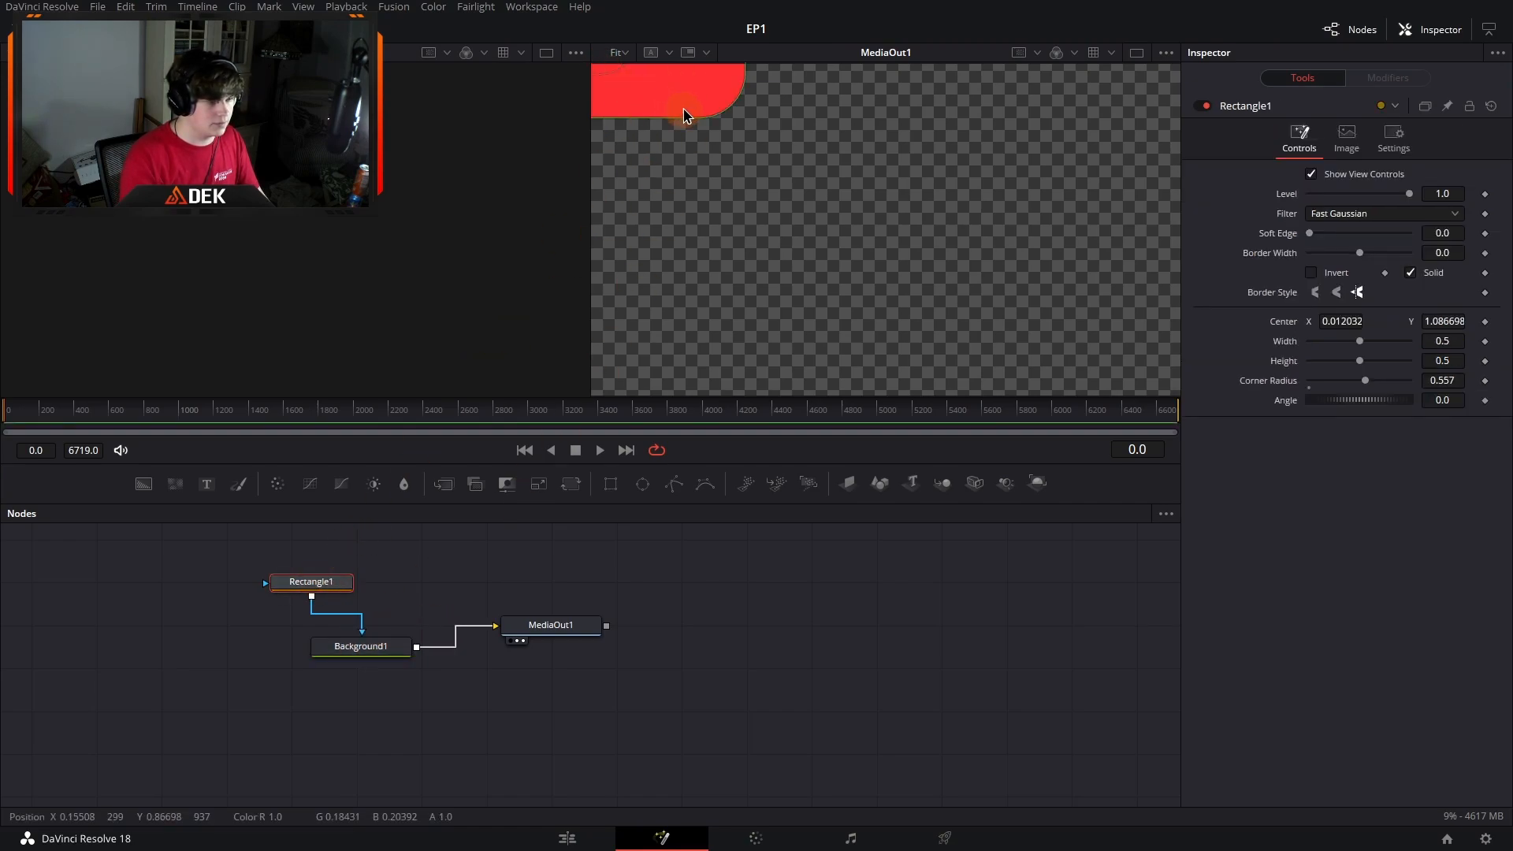
drag(716, 122, 856, 225)
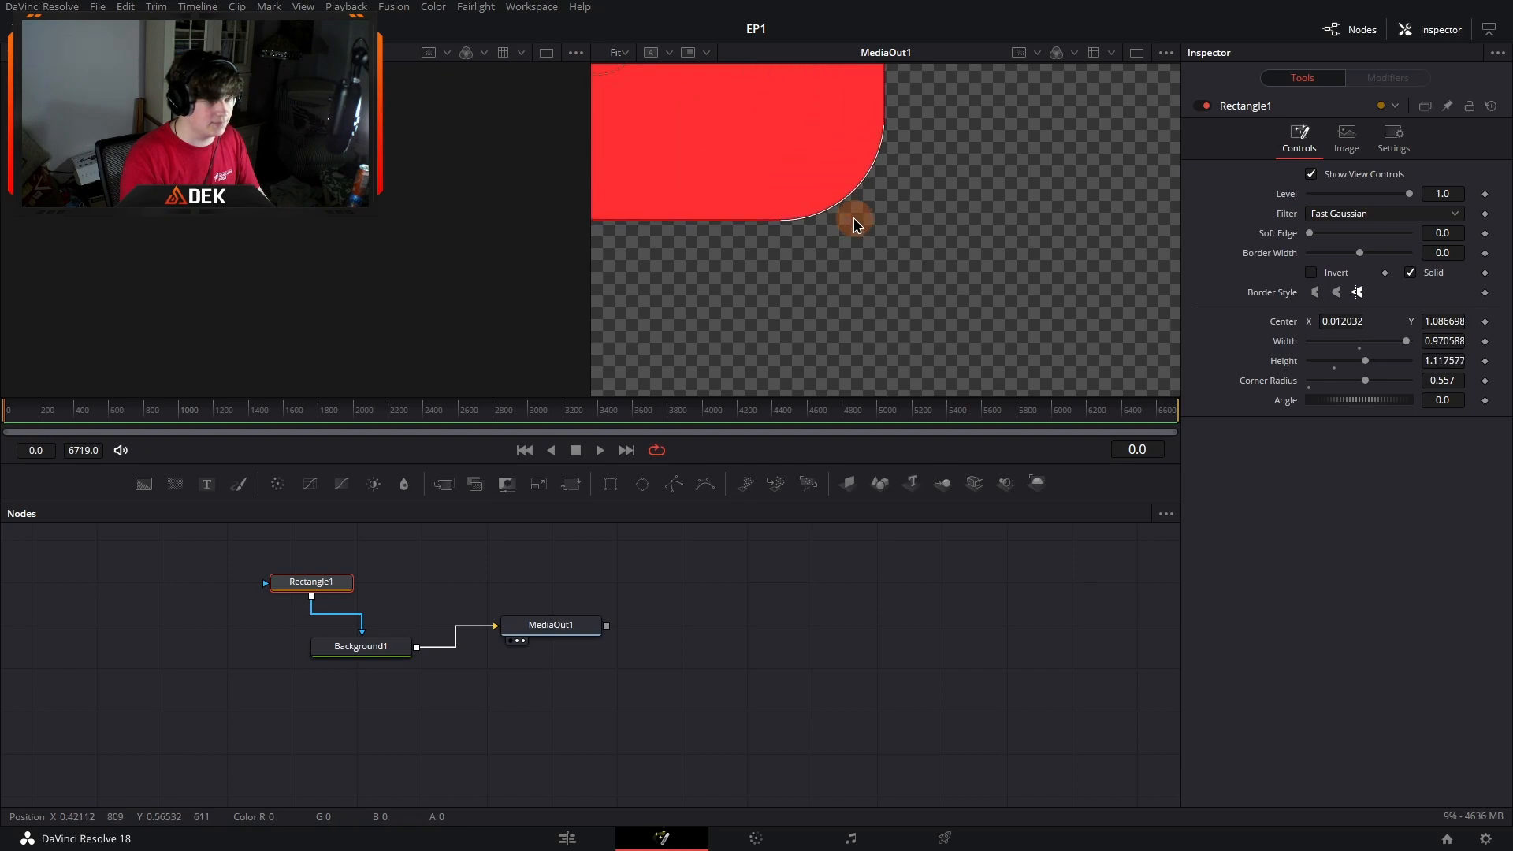
key(ctrl+z)
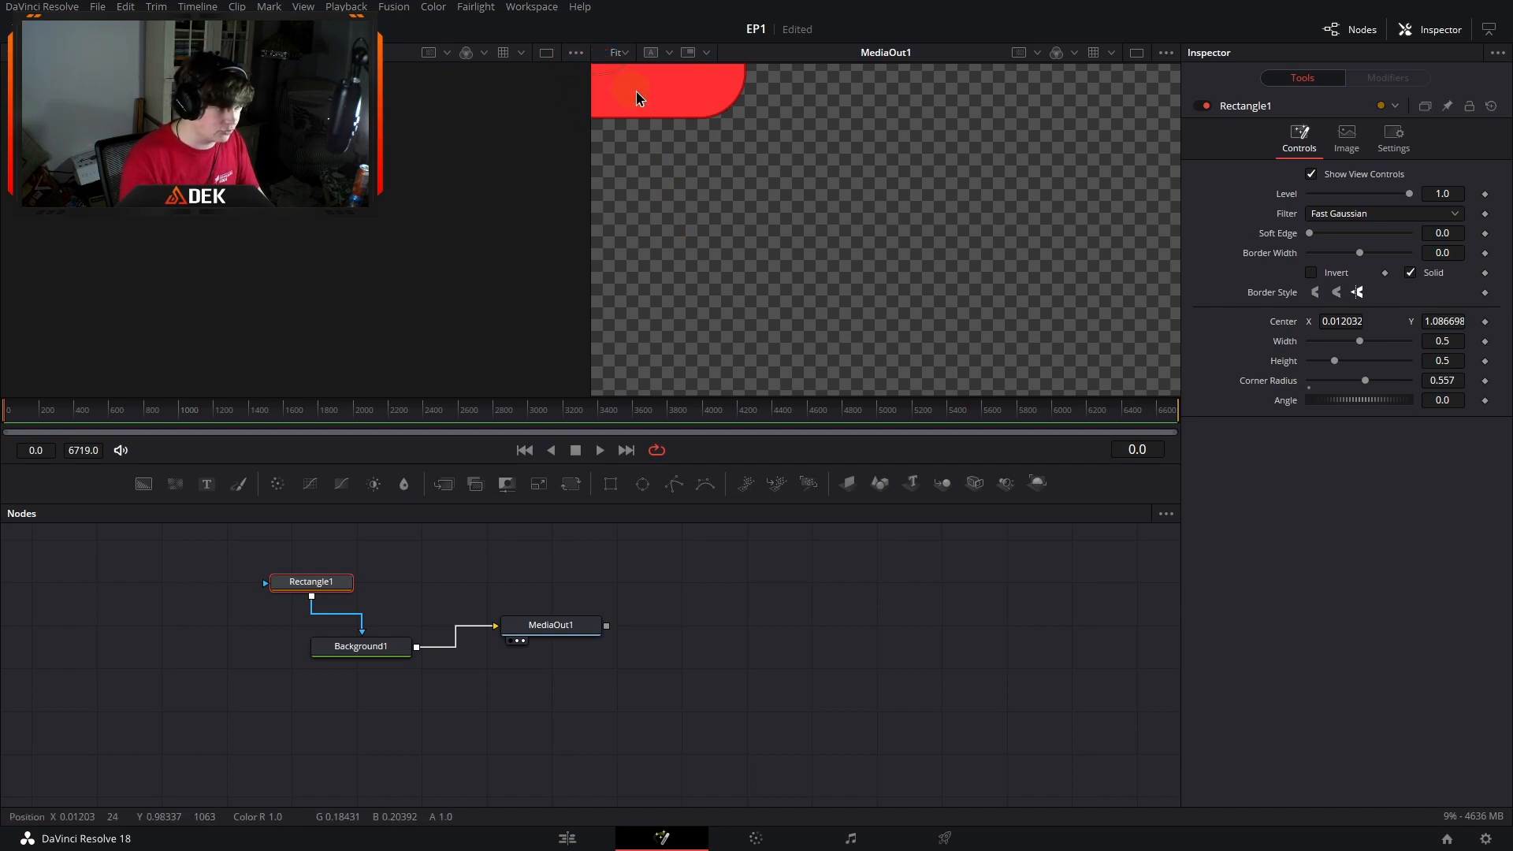
drag(1351, 321, 825, 218)
key(ctrl+z)
key(ctrl+z)
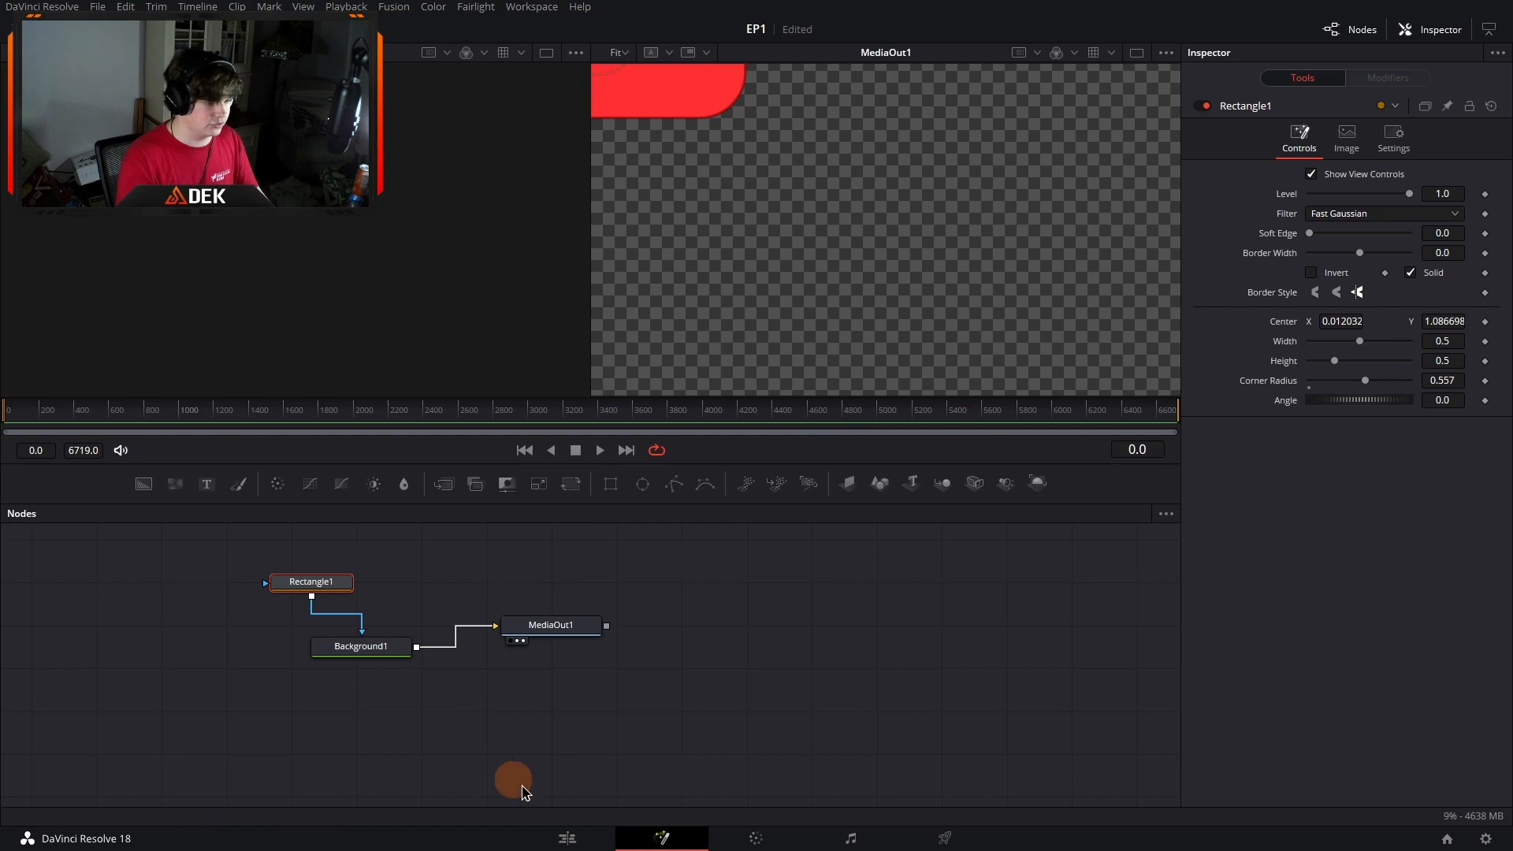
Step: Return to the Edit page and re-enable the lbopp_pfp.png clip on V2
click(568, 838)
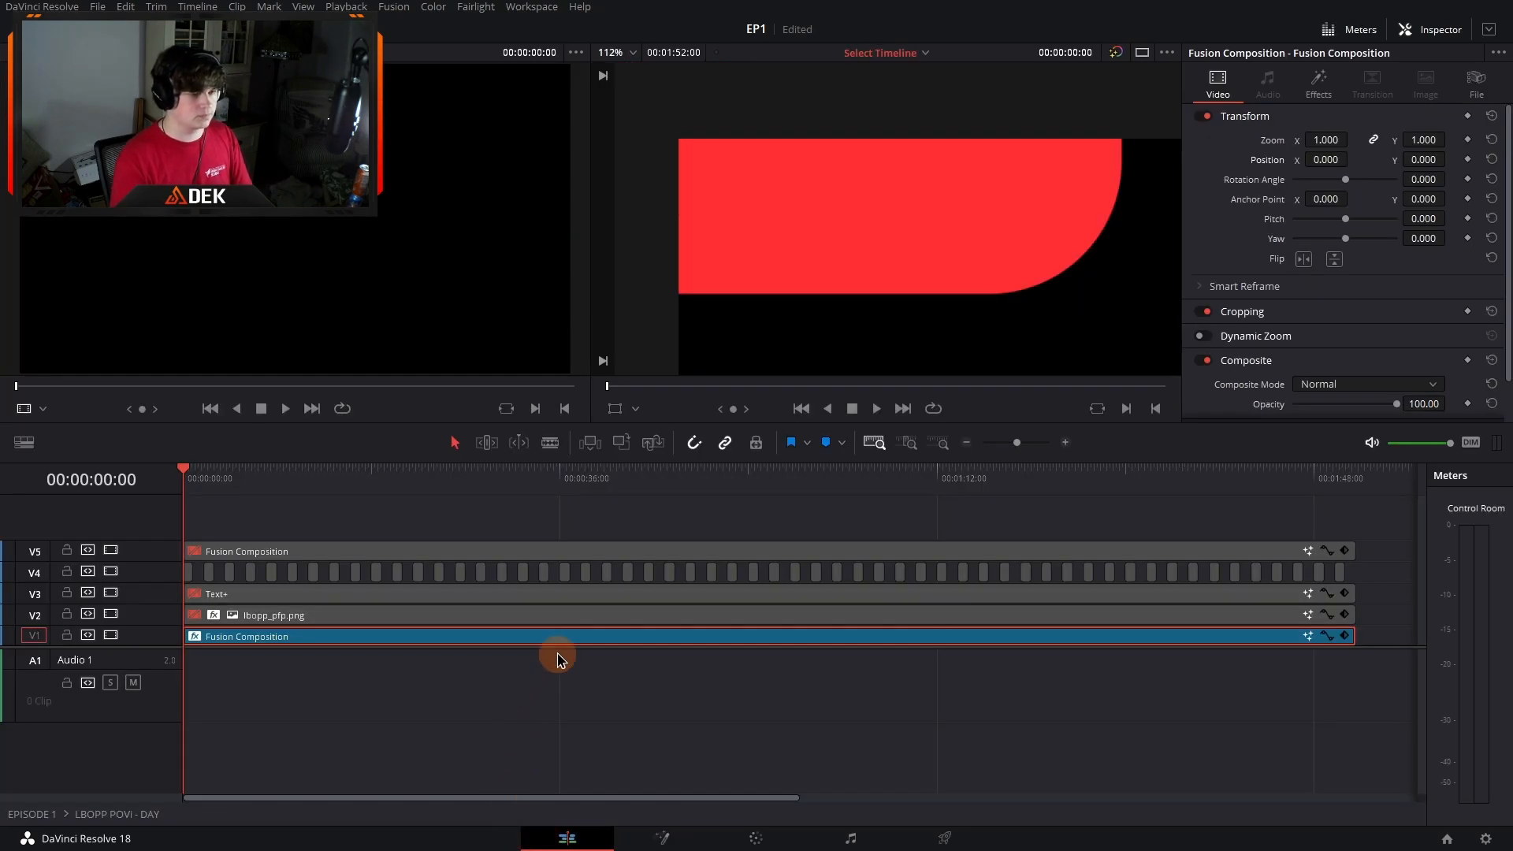
click(777, 619)
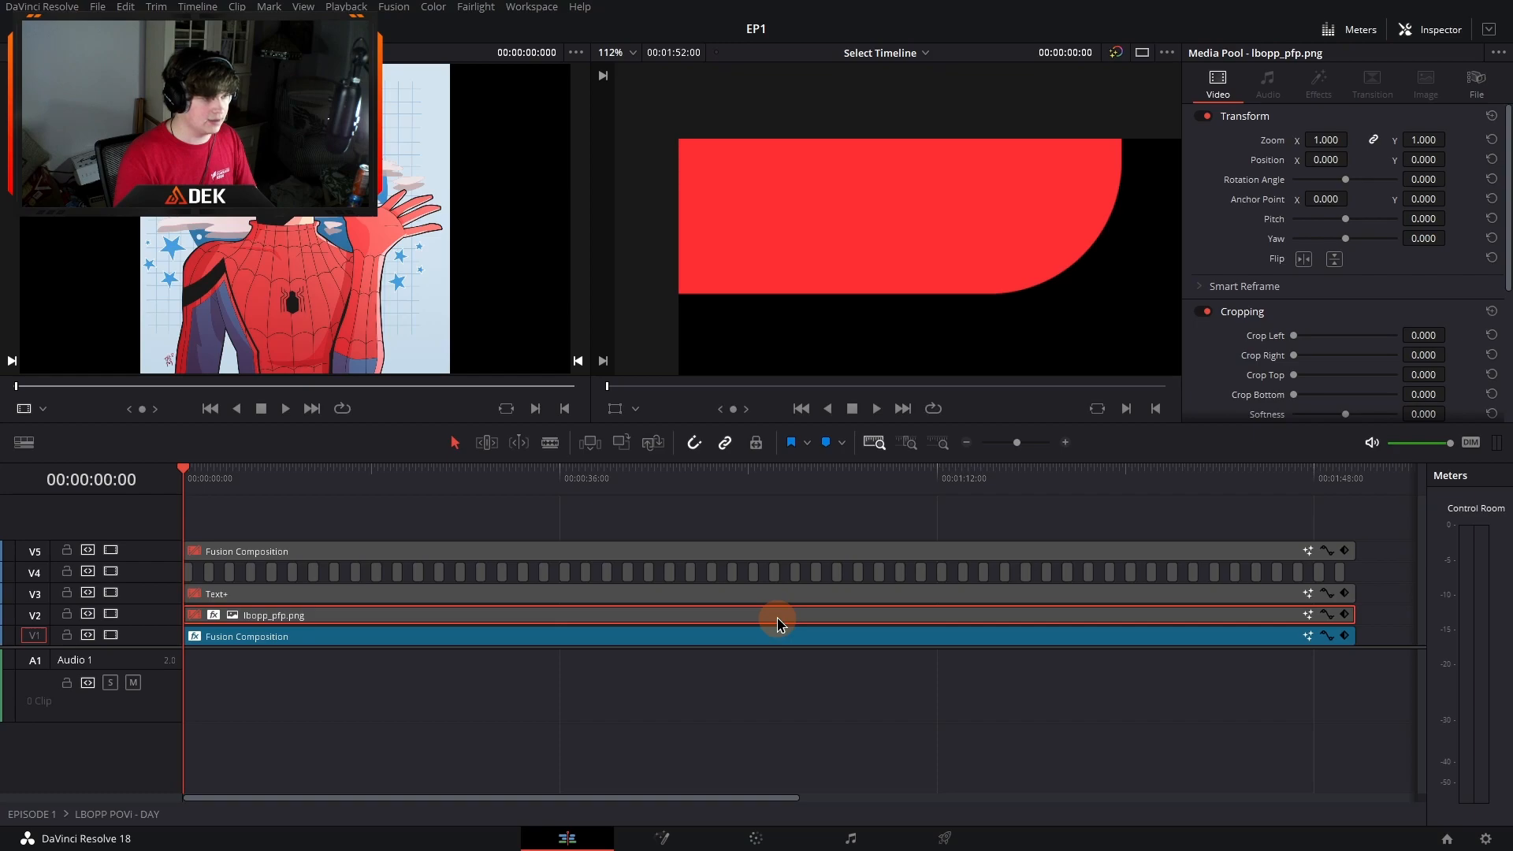
key(d)
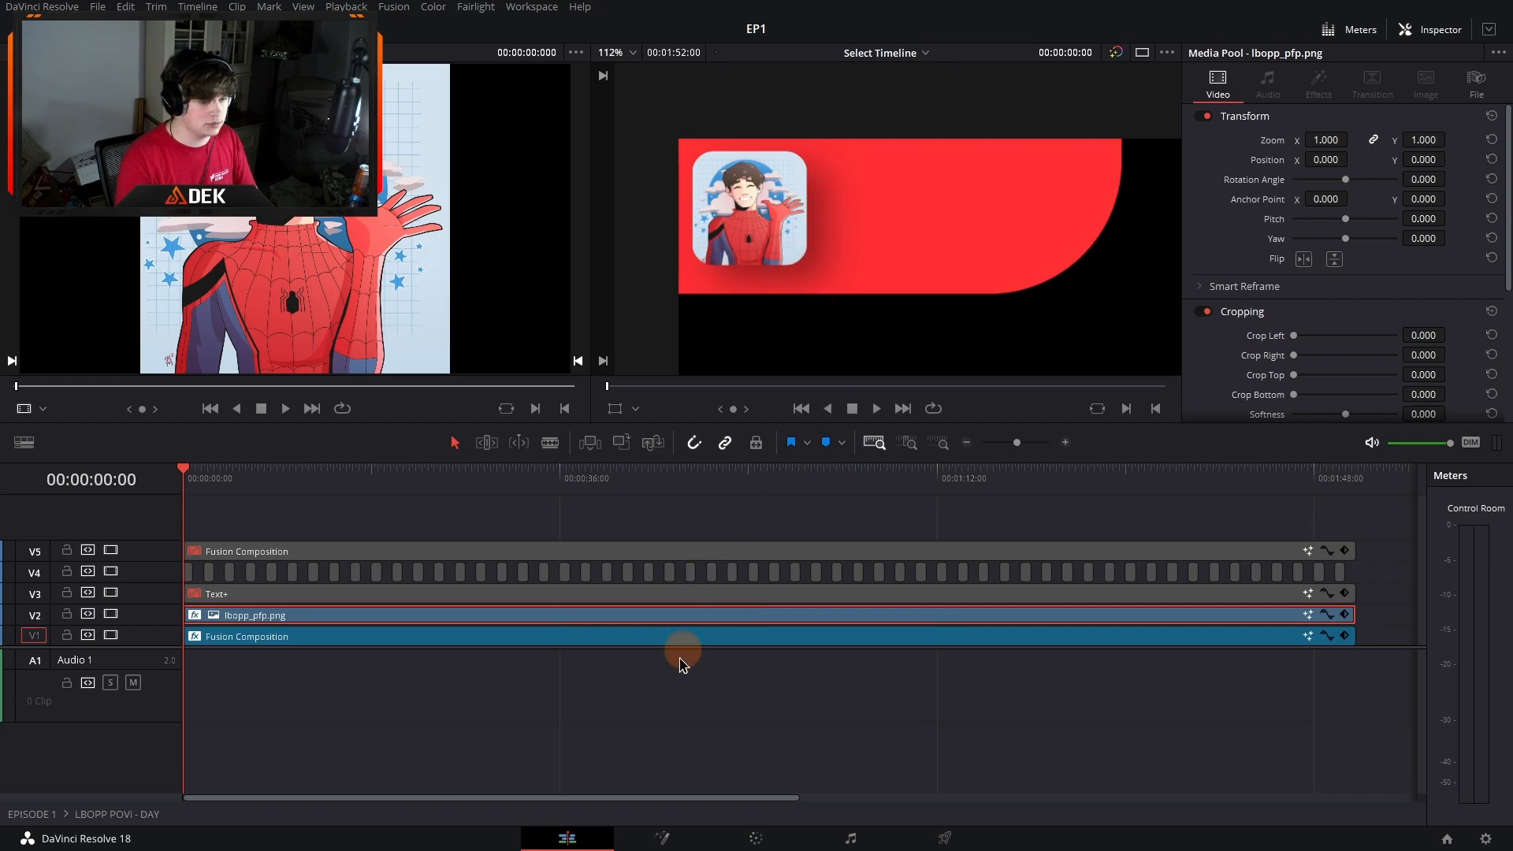
Step: Examine the Rectangle1 mask settings that round lbopp_pfp.png in Fusion, and return to the Edit page
click(662, 838)
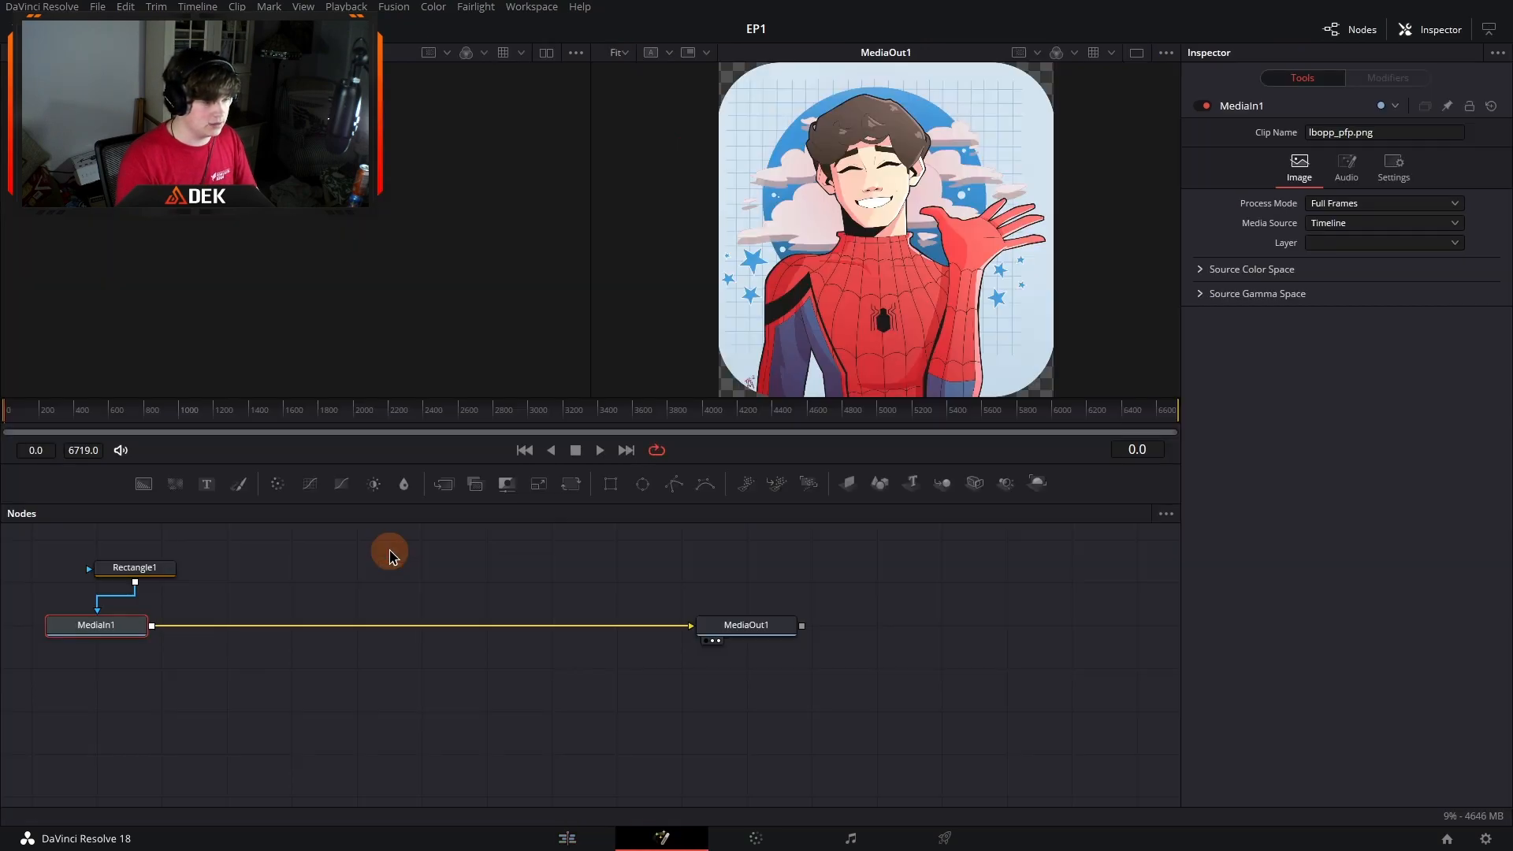
click(143, 569)
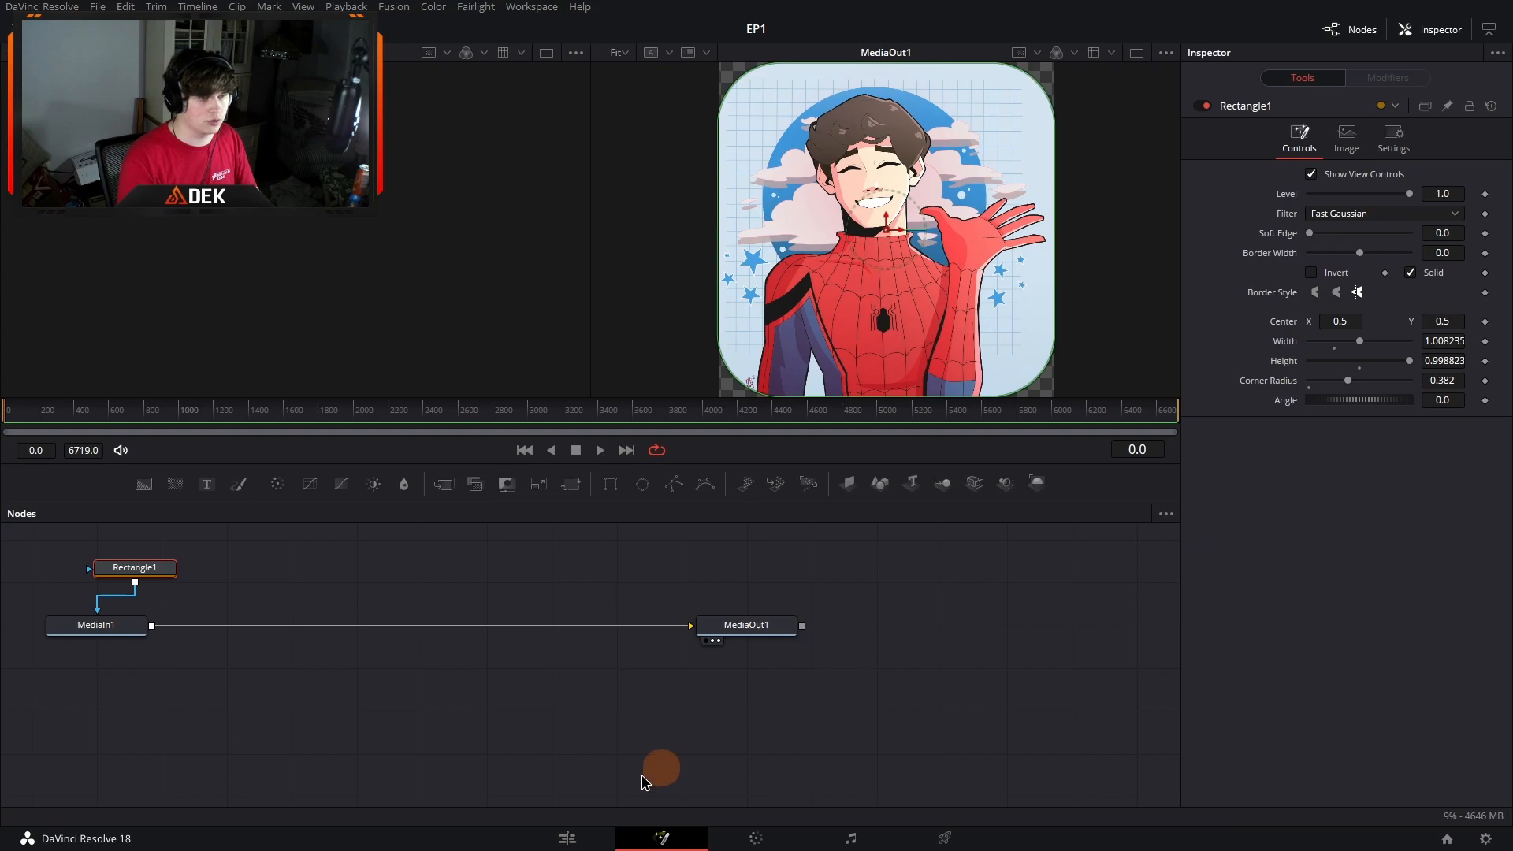
click(545, 843)
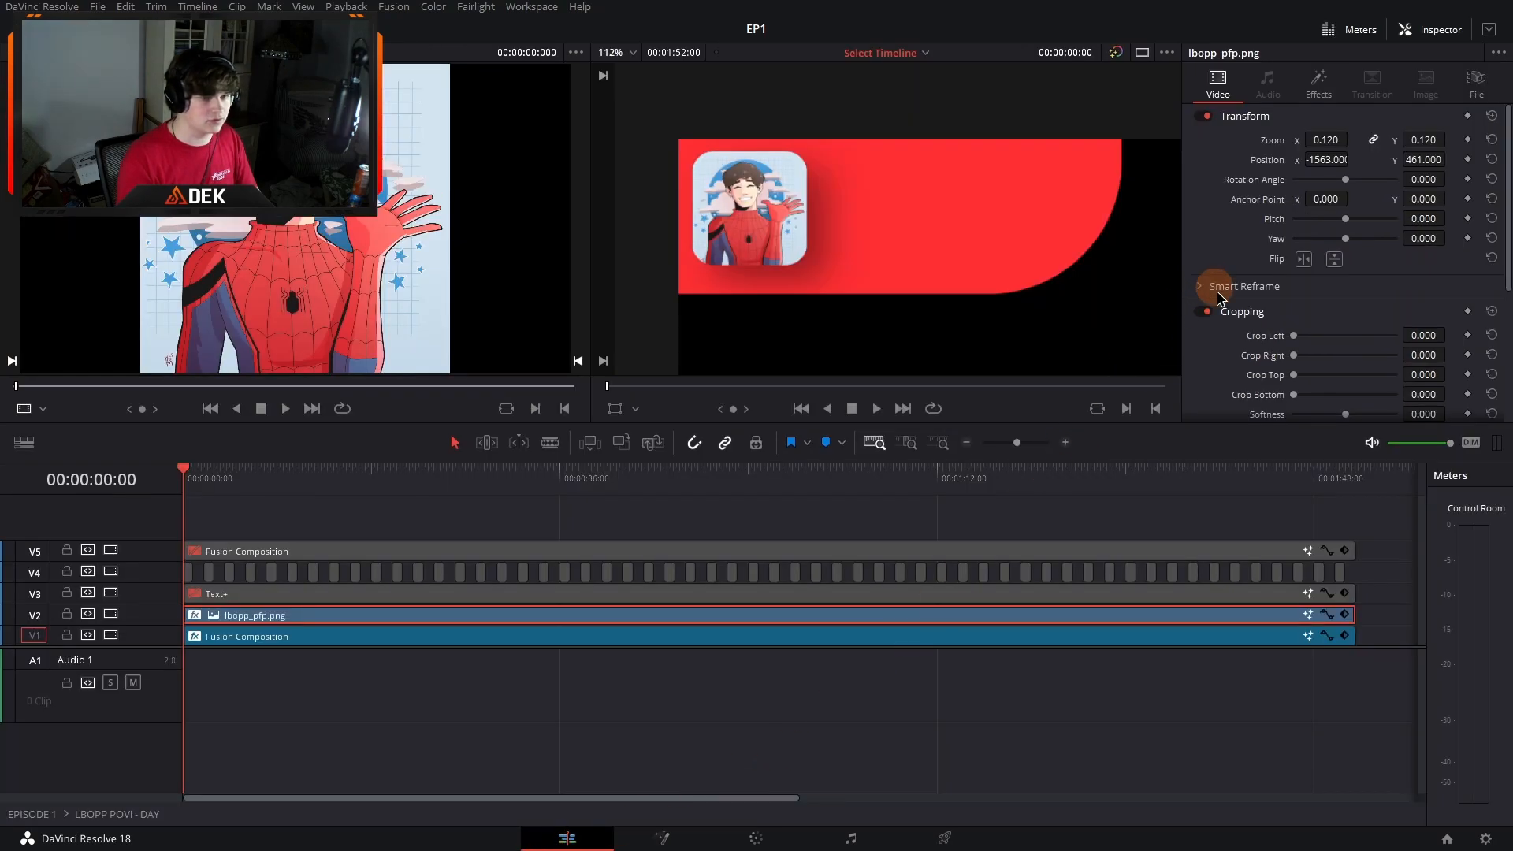
Step: Try setting the crop softness of lbopp_pfp.png to -40.8, and undo it
scroll(1355, 386, down, 1)
drag(1427, 369, 1278, 377)
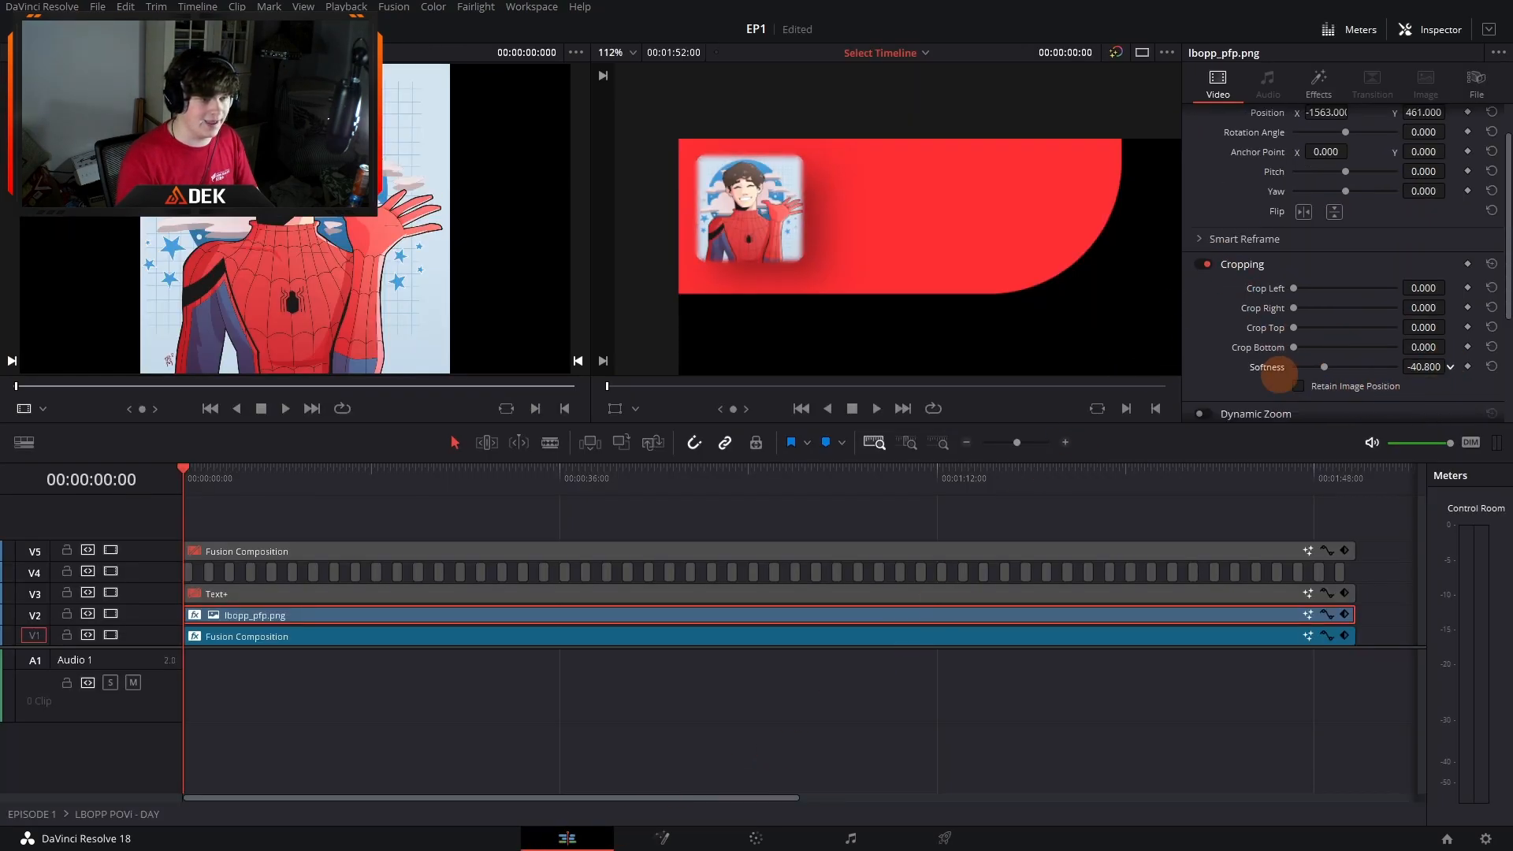
key(ctrl+z)
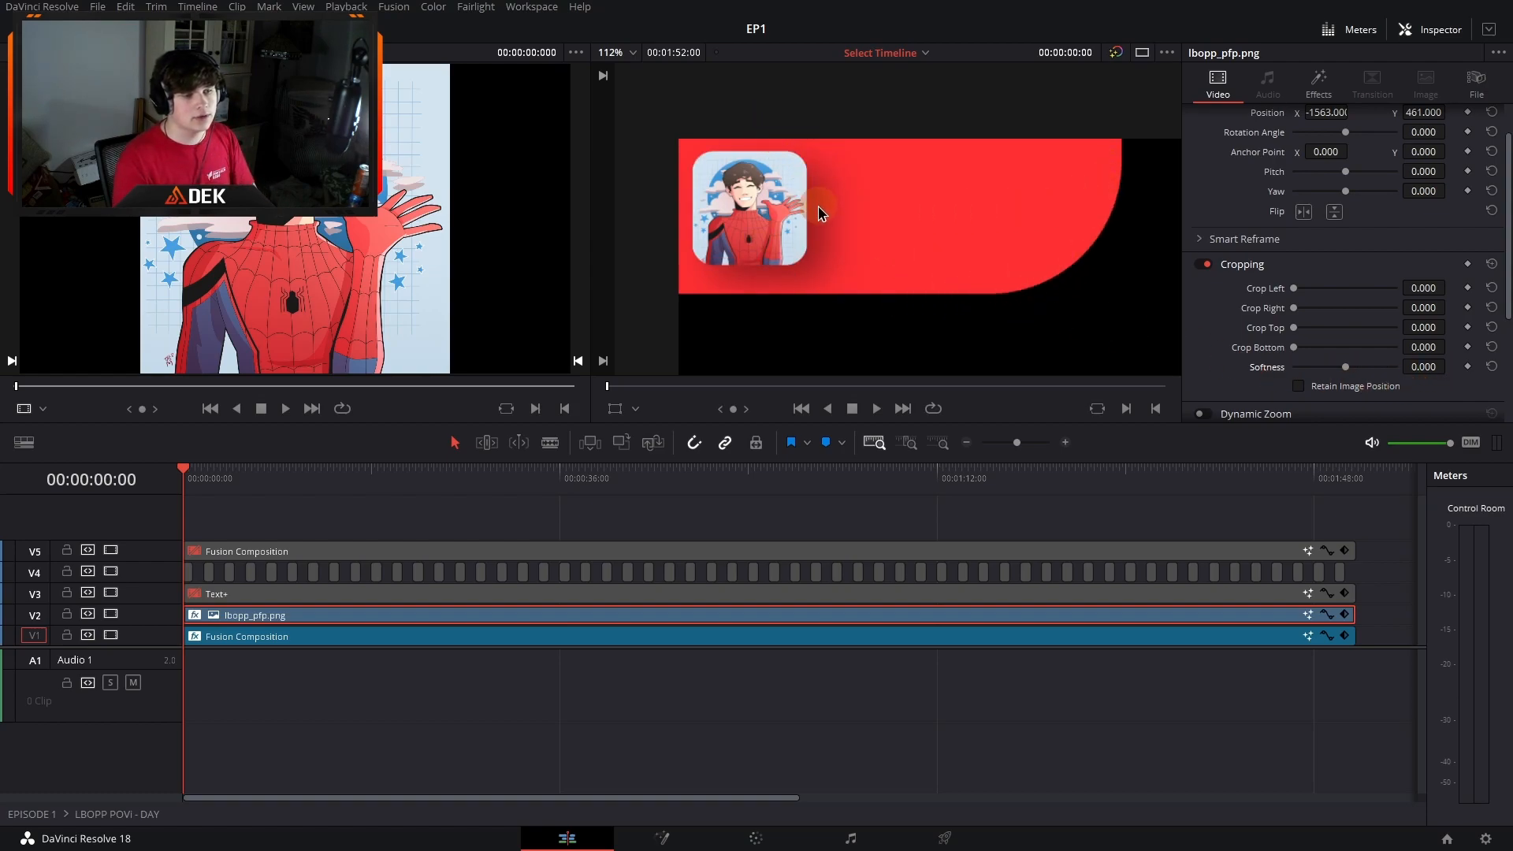
Step: Re-enable the Text+ title on V3, the row of short clips on V4 and the Fusion Composition on V5
click(565, 595)
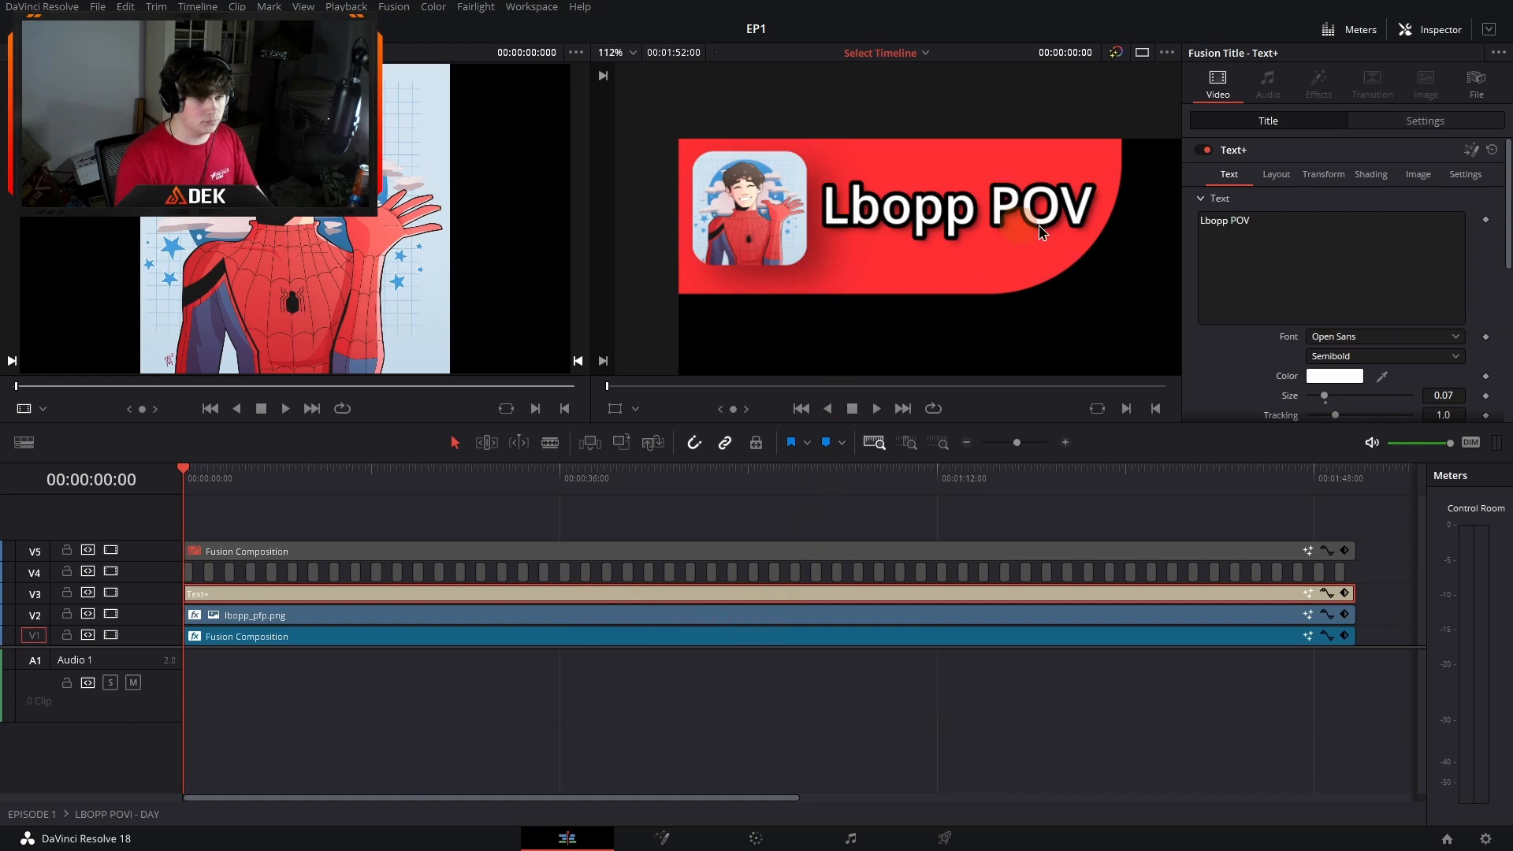
drag(1377, 573, 191, 552)
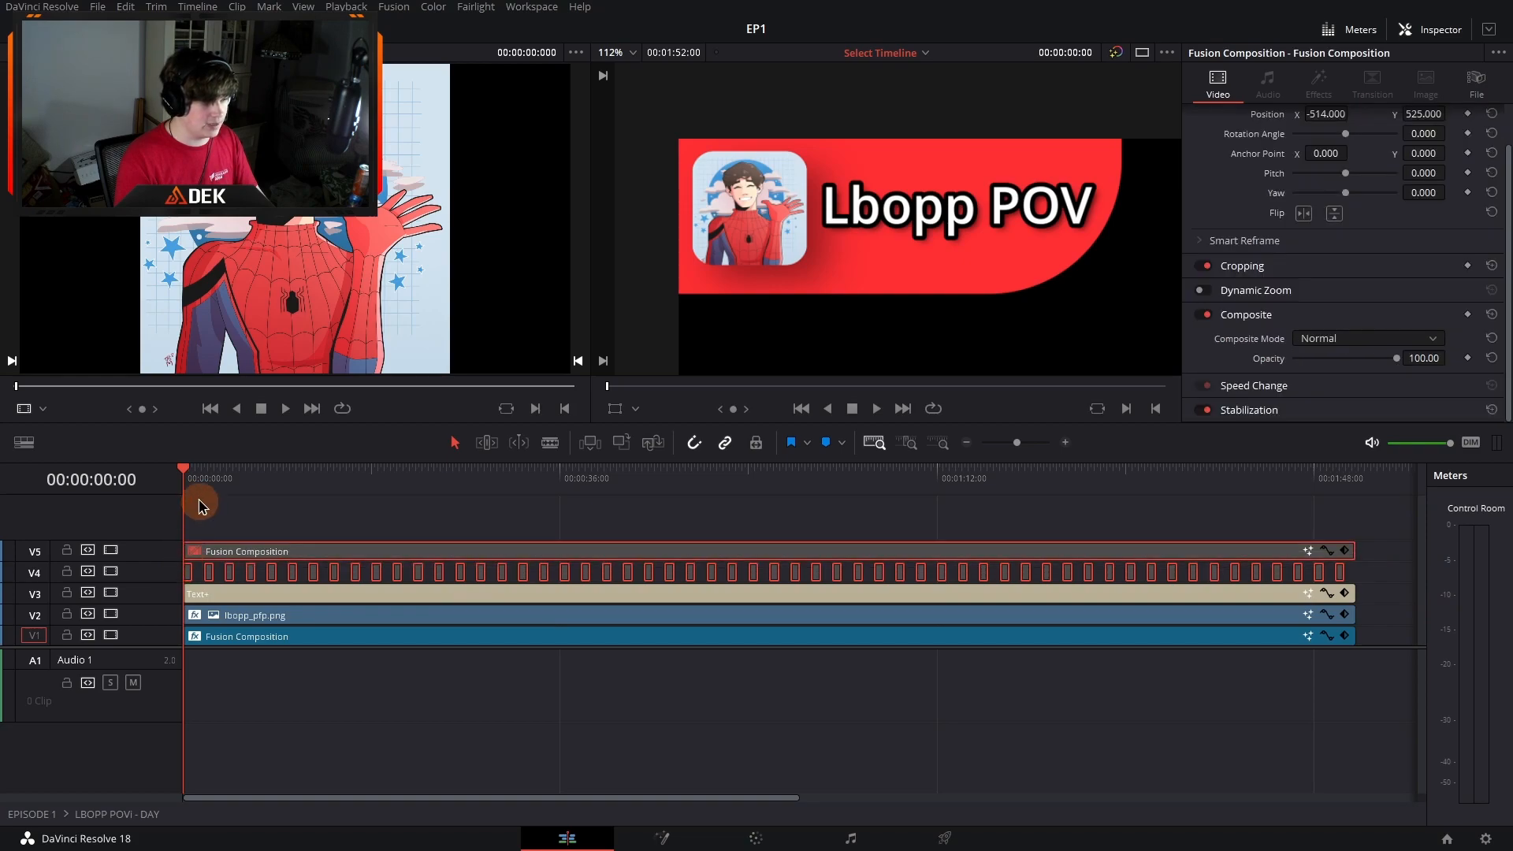
key(d)
click(236, 511)
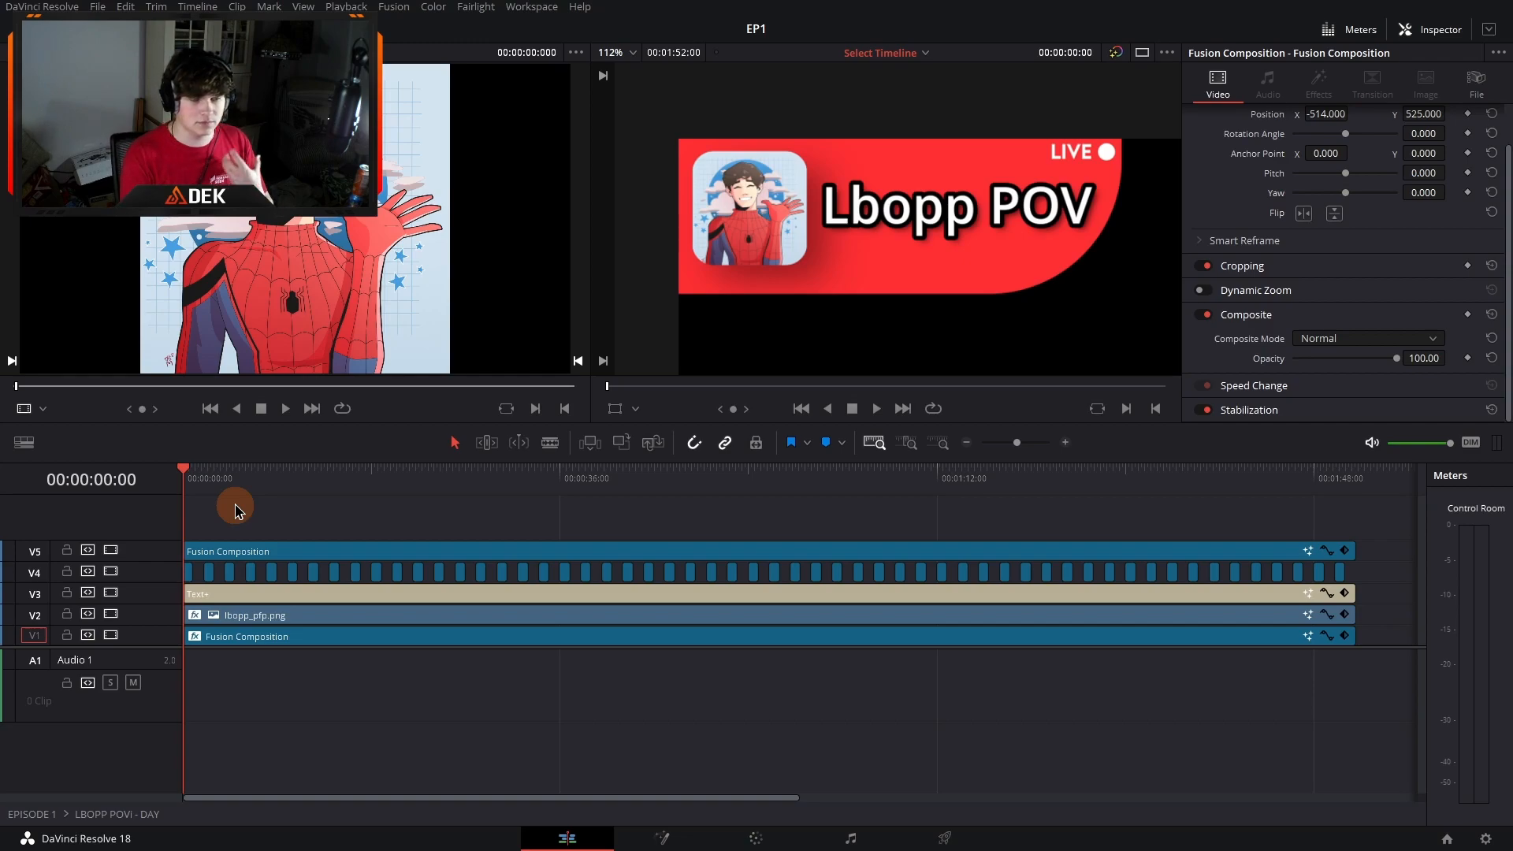
Step: Examine the Text1 settings of the LIVE label from V5 in Fusion, and return to the Edit page
click(241, 554)
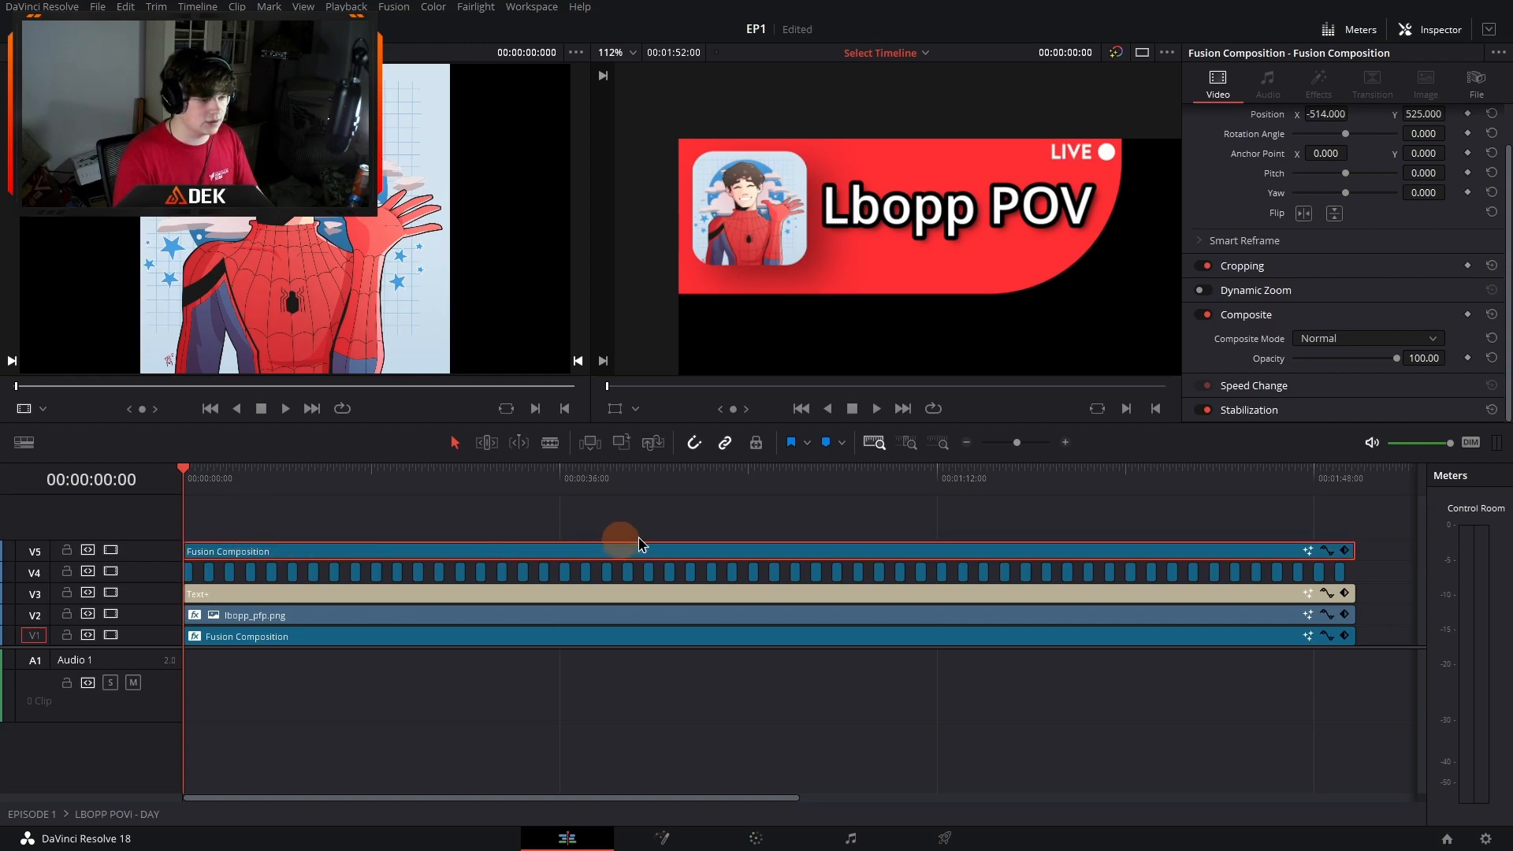
click(662, 838)
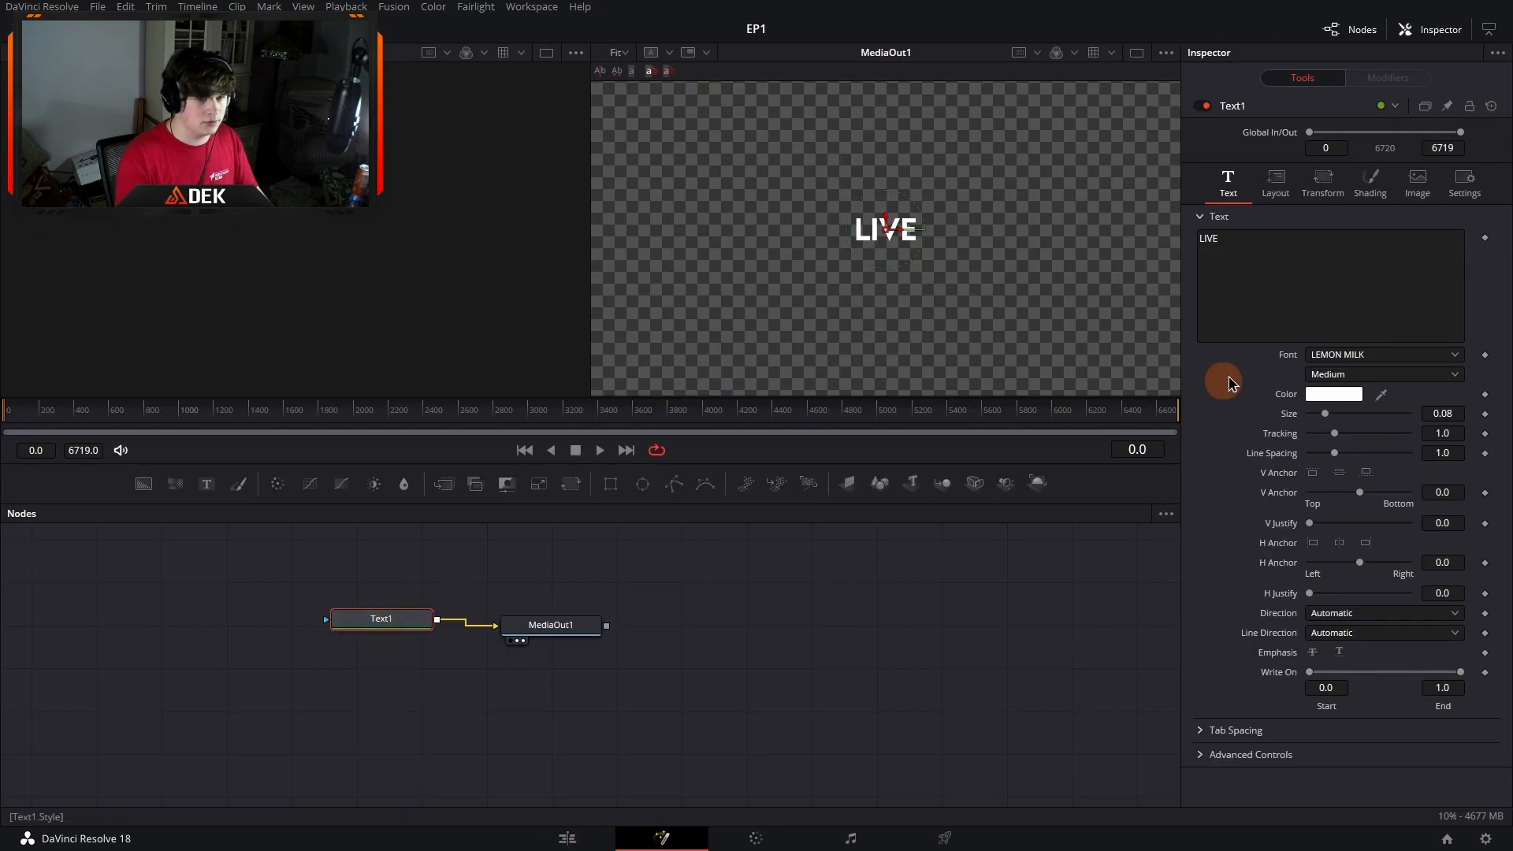
click(1340, 355)
click(1202, 498)
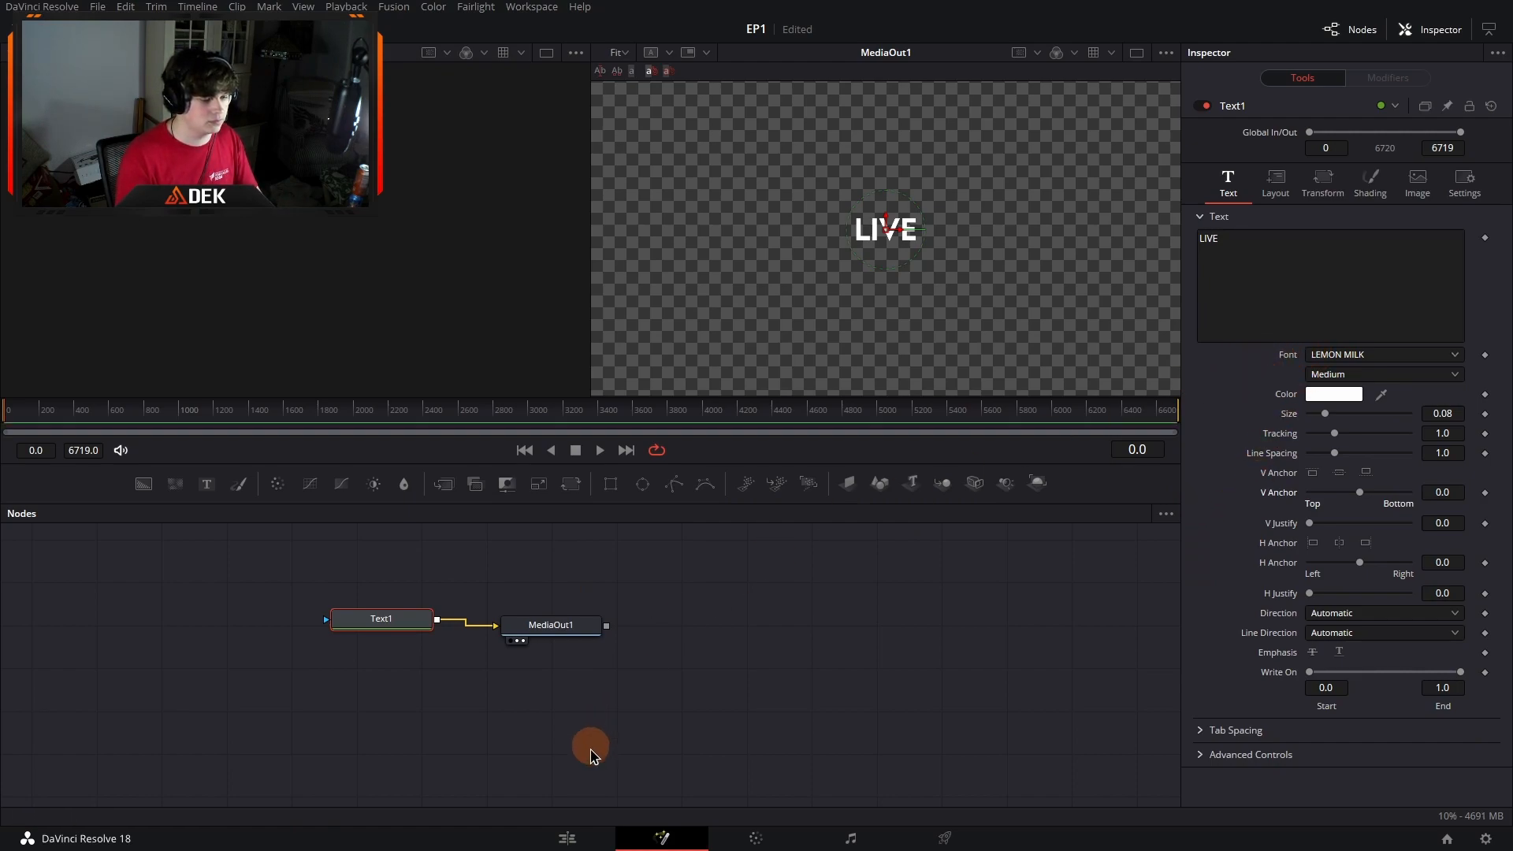
click(557, 840)
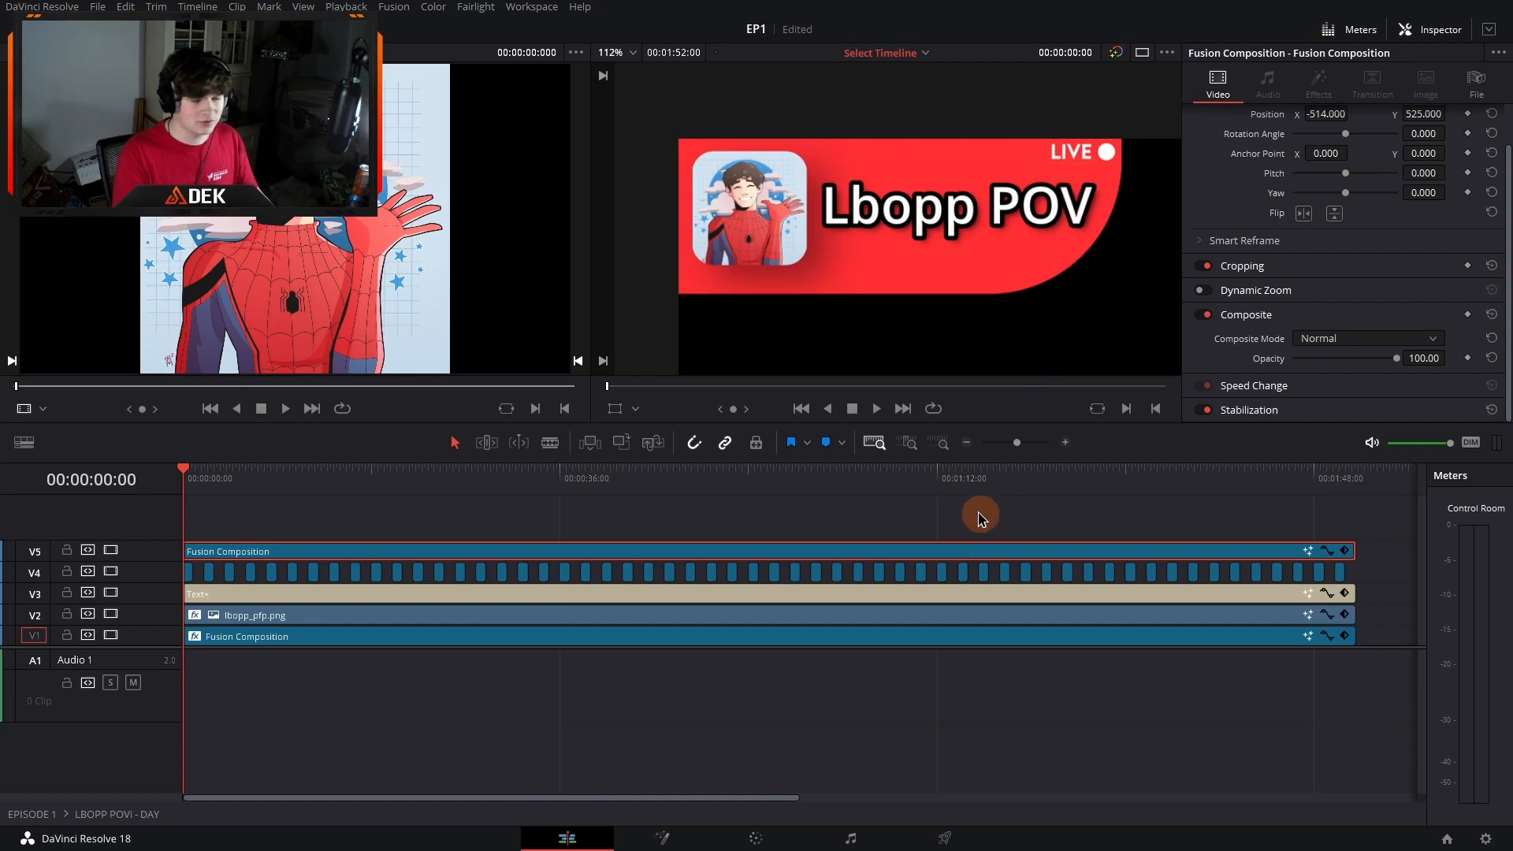
Step: Disable the V5 Fusion Composition and examine the first V4 clip's Background1 and Ellipse1 nodes in Fusion
click(203, 554)
key(d)
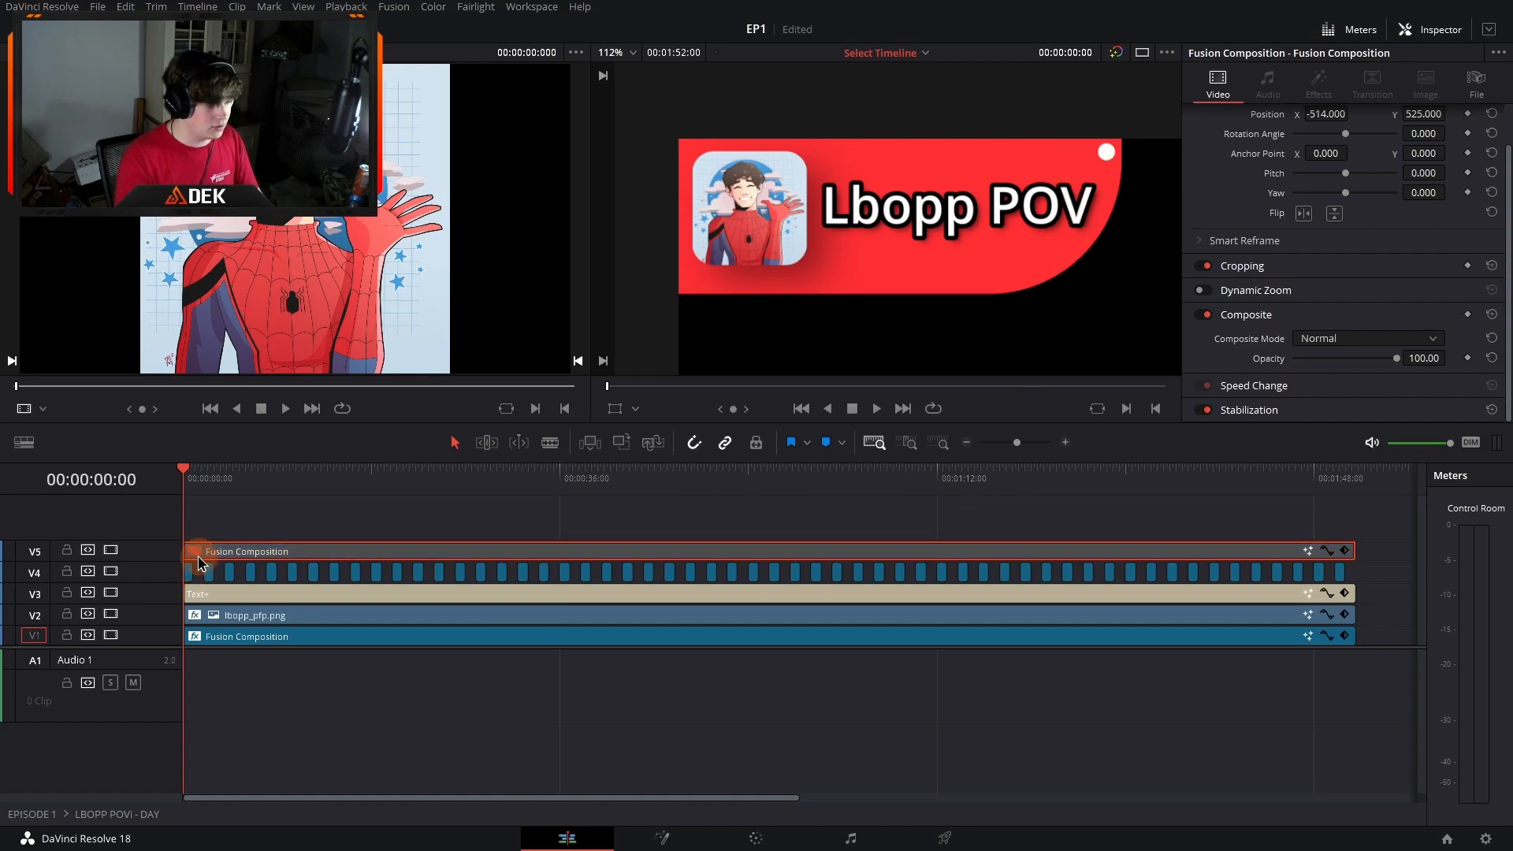
click(190, 574)
click(630, 840)
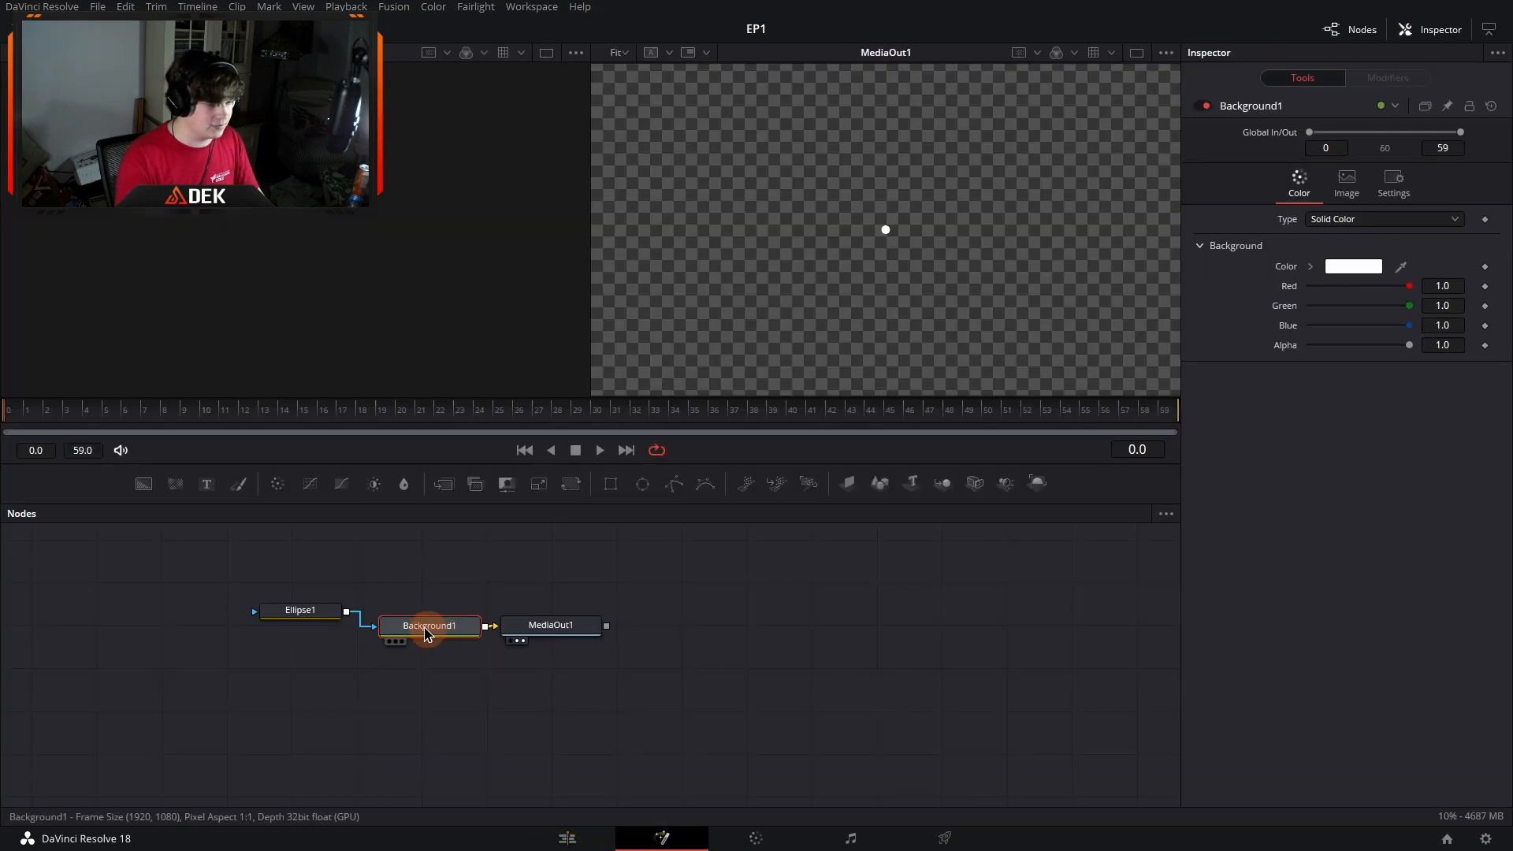
click(327, 611)
Step: Try altering the Ellipse1 dot in the Fusion viewer, and undo back to the enabled V5 composition on the Edit page
click(883, 229)
mouse_move(884, 229)
mouse_down()
mouse_move(854, 210)
mouse_move(878, 235)
mouse_up()
key(ctrl+z)
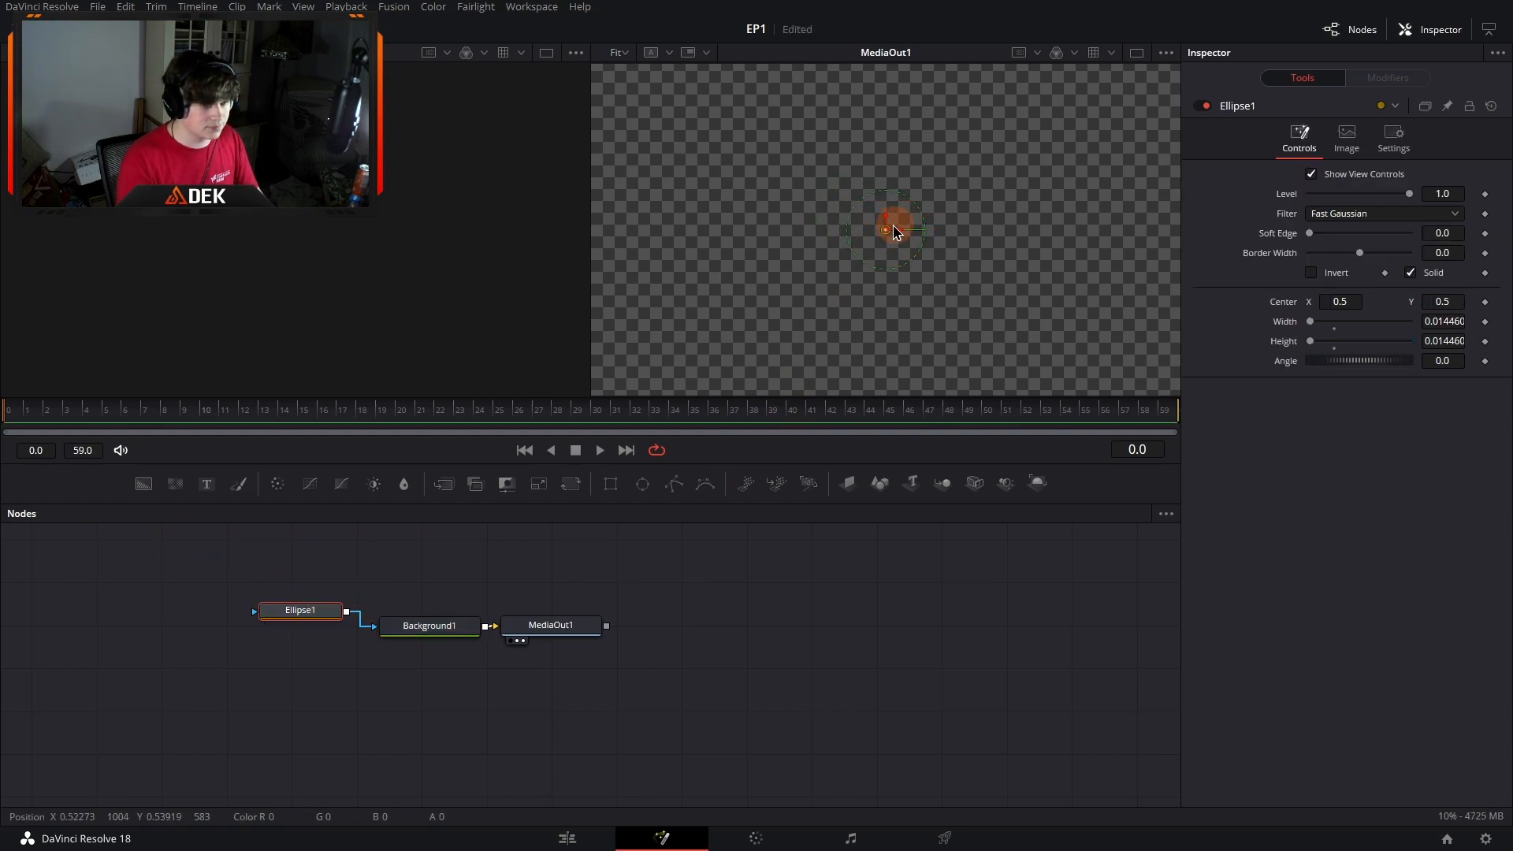
drag(889, 232, 808, 313)
key(ctrl+z)
key(ctrl+z)
key(ctrl+z)
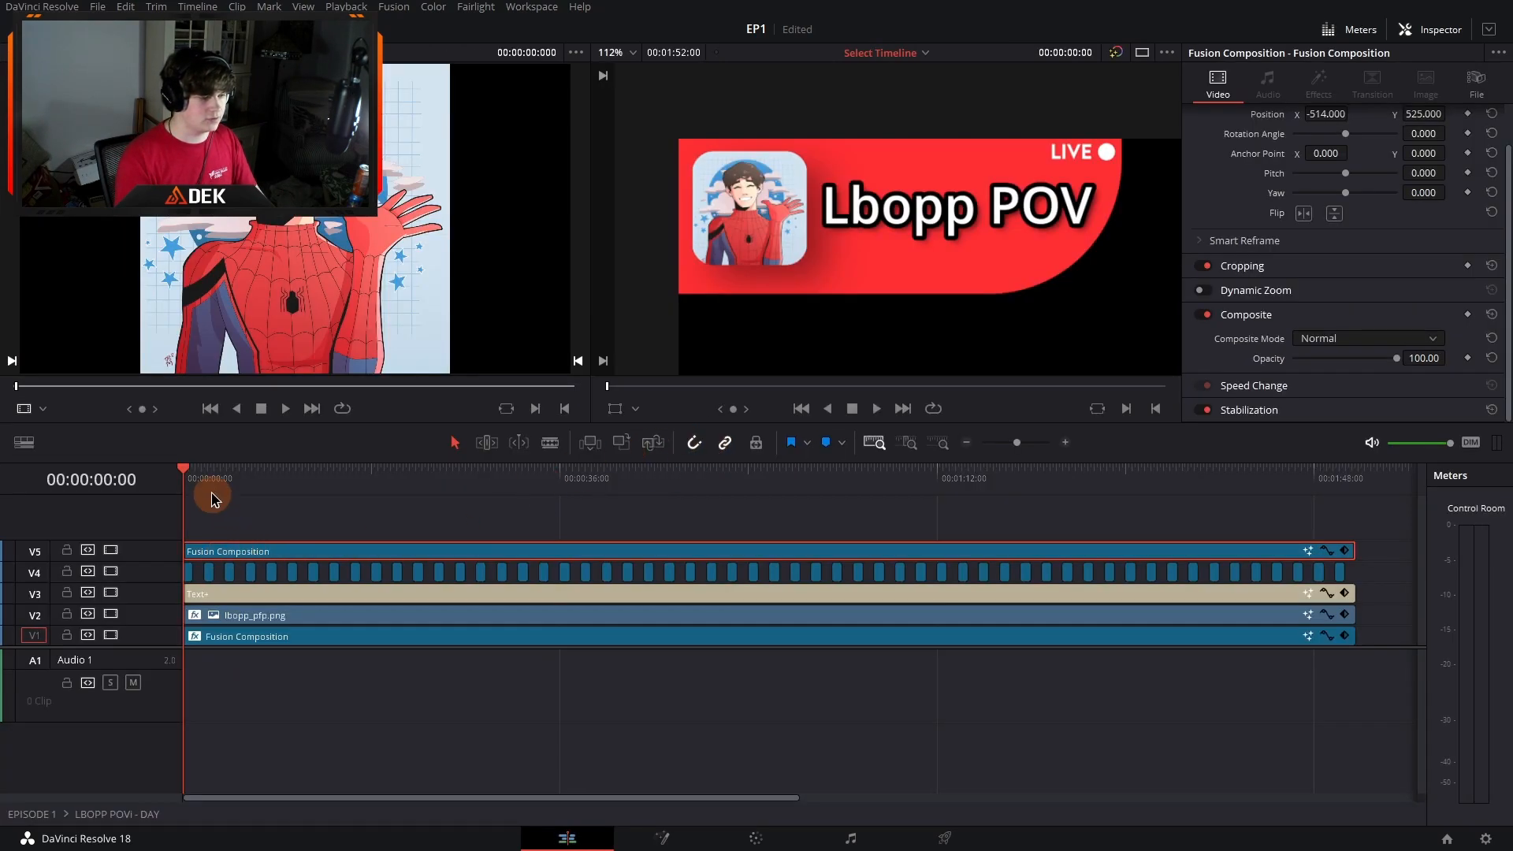
Step: Play the LBOPP POVi - DAY timeline from the start to check the LIVE dot, and review its stacked layers
click(186, 479)
key(space)
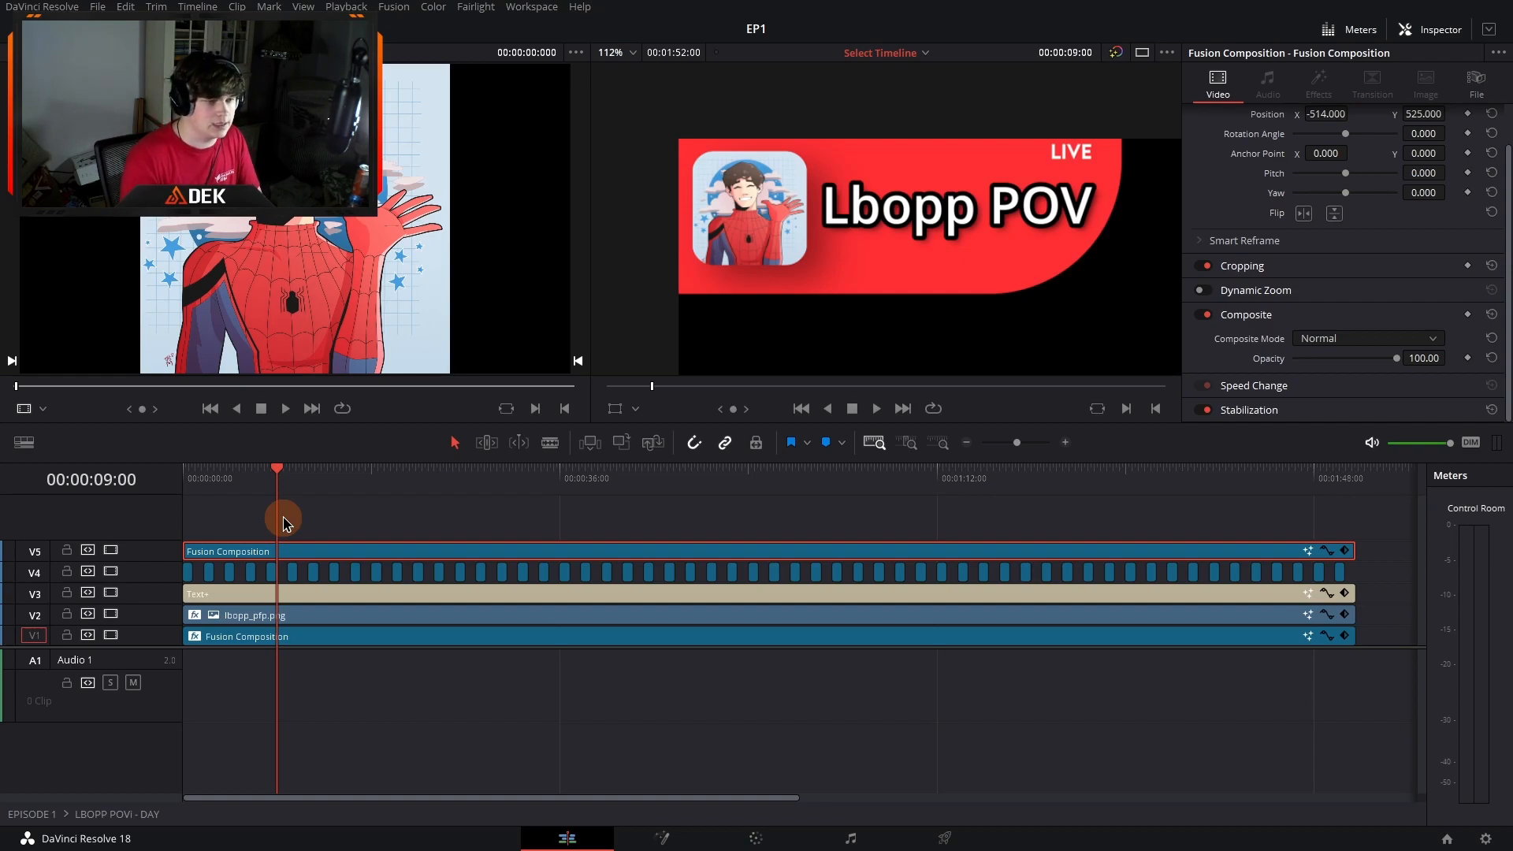
drag(1376, 630, 189, 526)
click(189, 527)
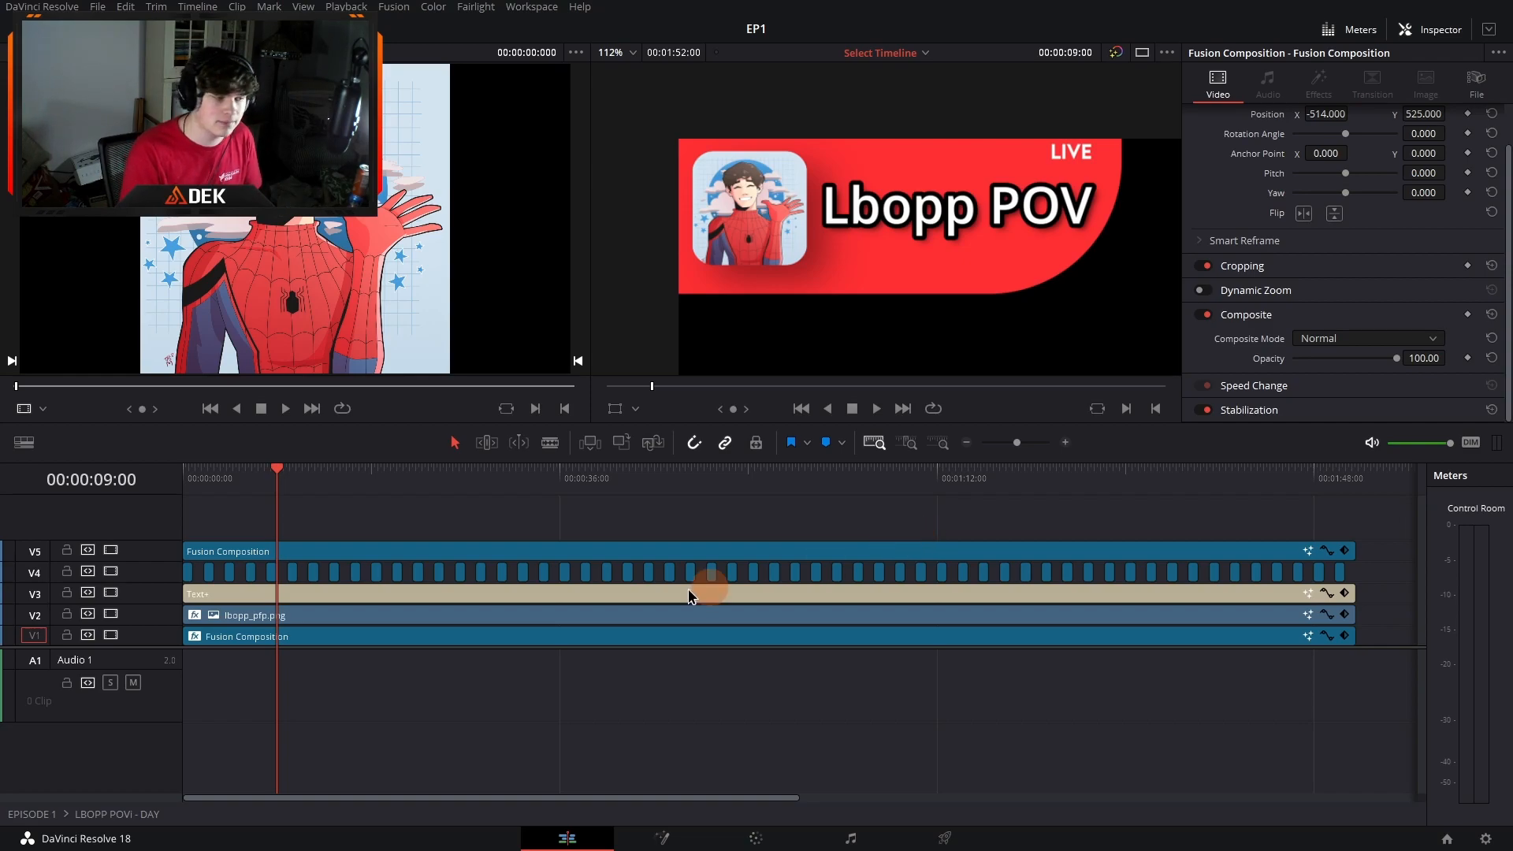
Step: Return to the EPISODE 1 timeline and fit the whole frame in the timeline viewer
double_click(32, 814)
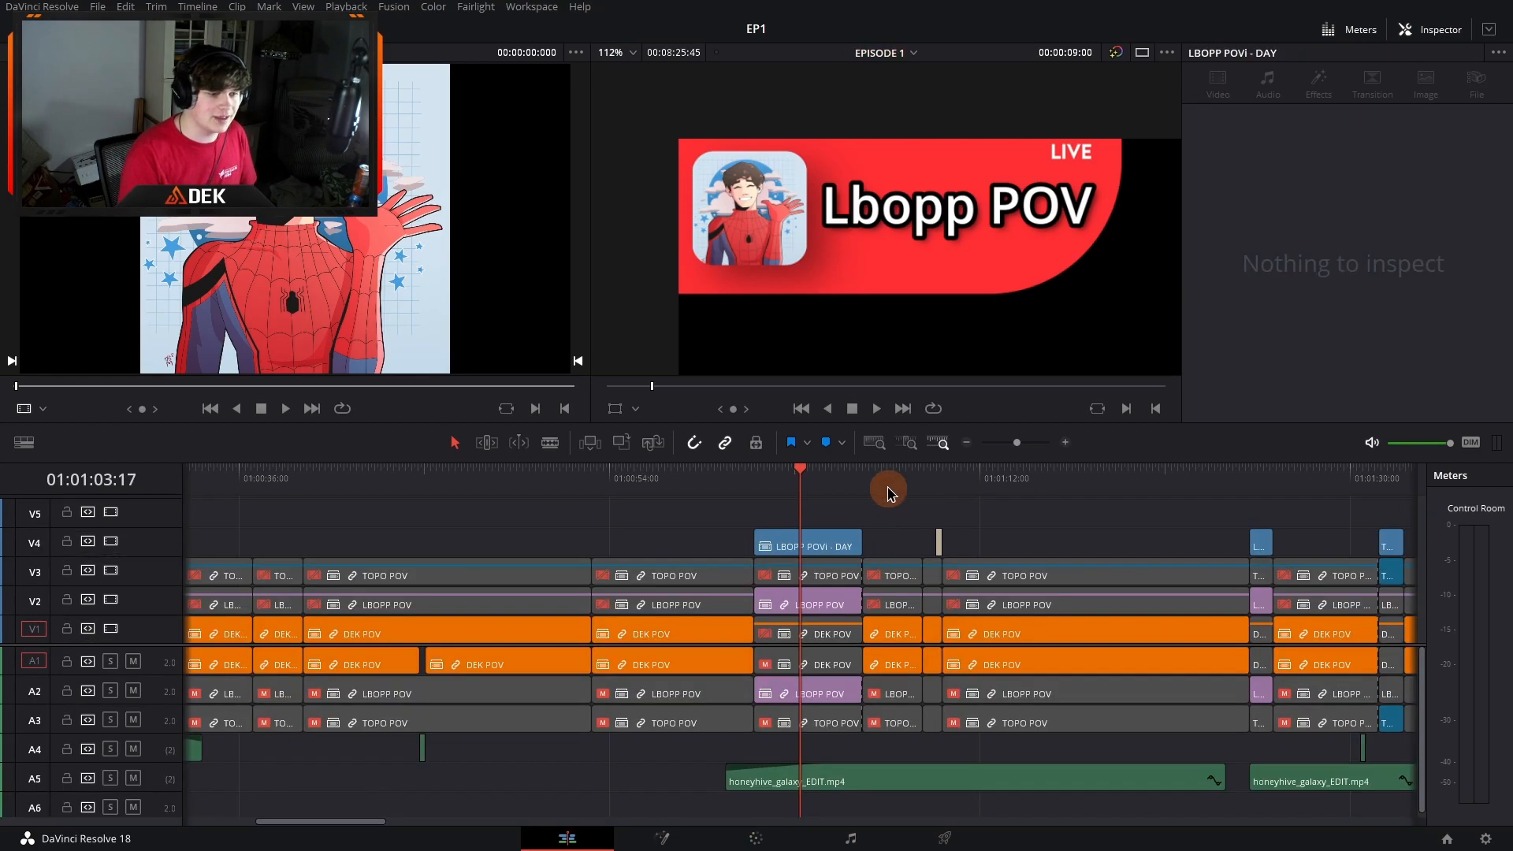
click(613, 52)
click(647, 82)
Step: Try placing a copy of the V4 LBOPP POVi - DAY clip over the disabled LBOPP POVi - NIGHT clip at 01:02:18:16, and preview it
click(788, 544)
scroll(753, 526, right, 3)
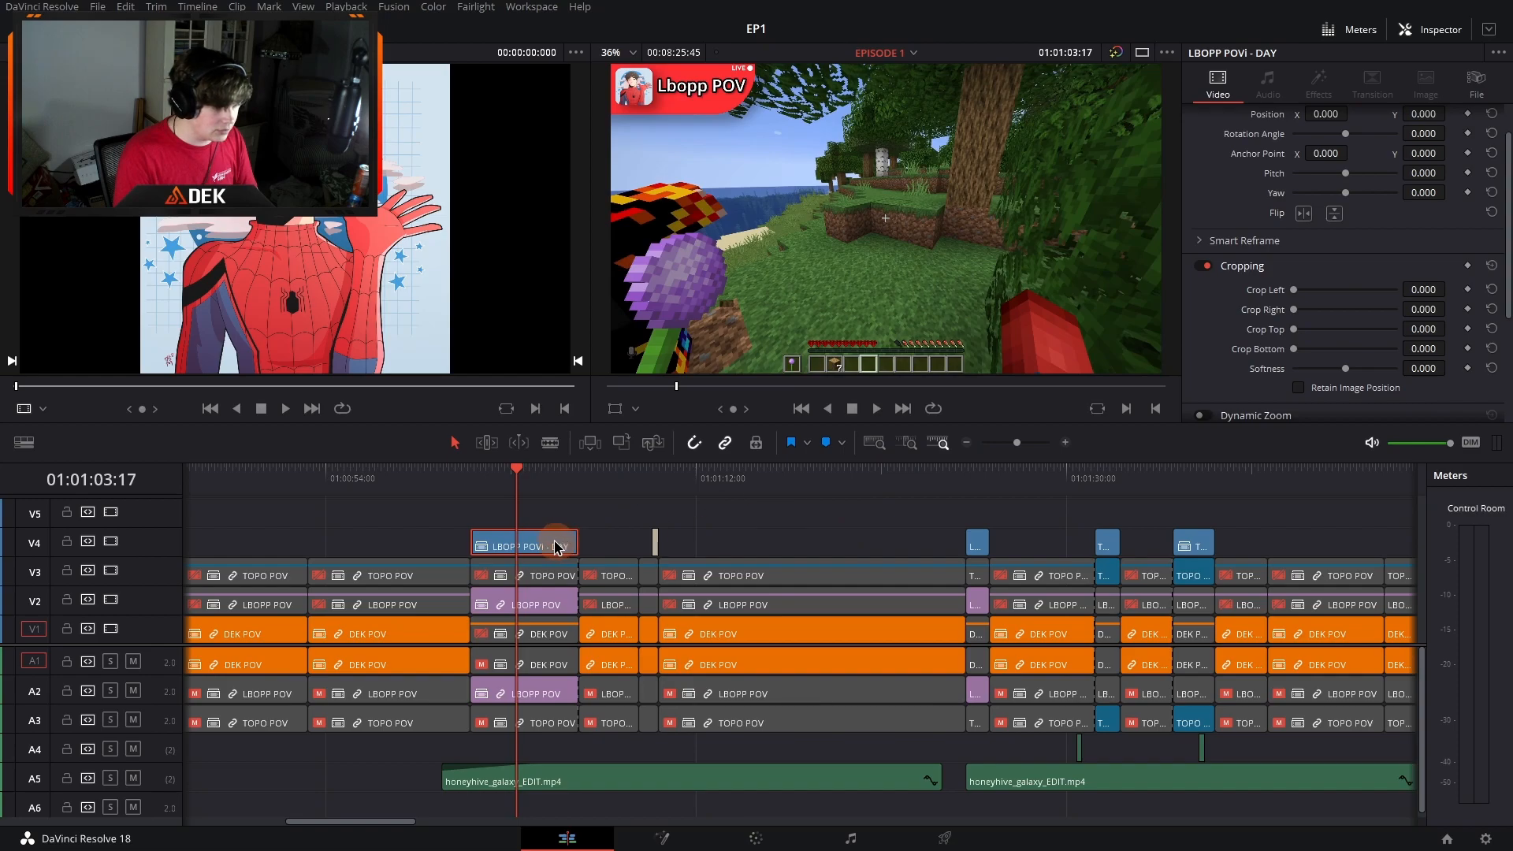
scroll(848, 573, right, 3)
scroll(1188, 507, right, 5)
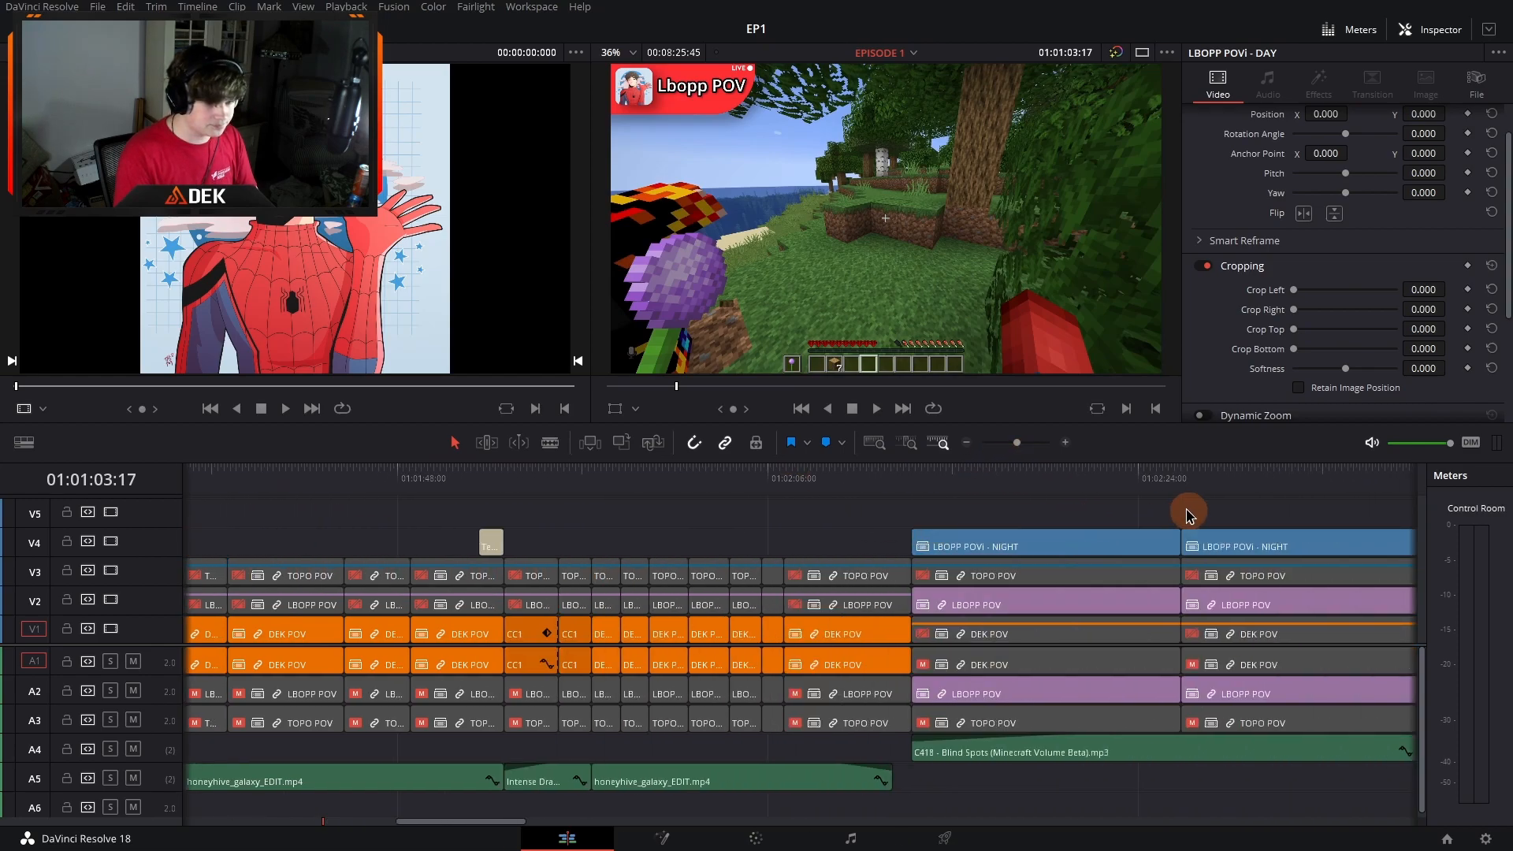
click(1017, 547)
click(1007, 473)
key(space)
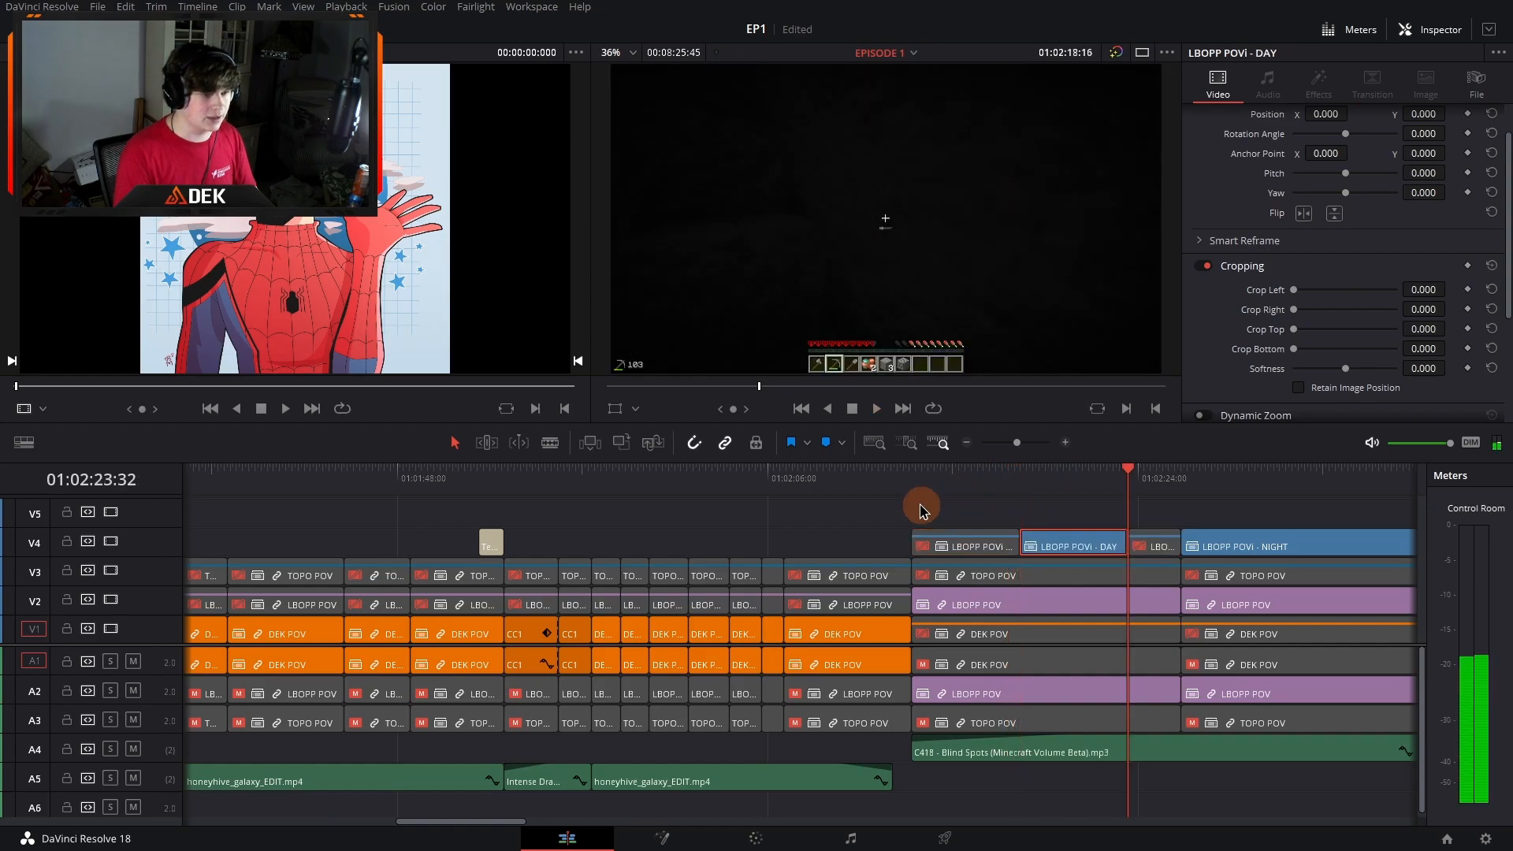
click(1056, 545)
click(1032, 479)
click(1055, 479)
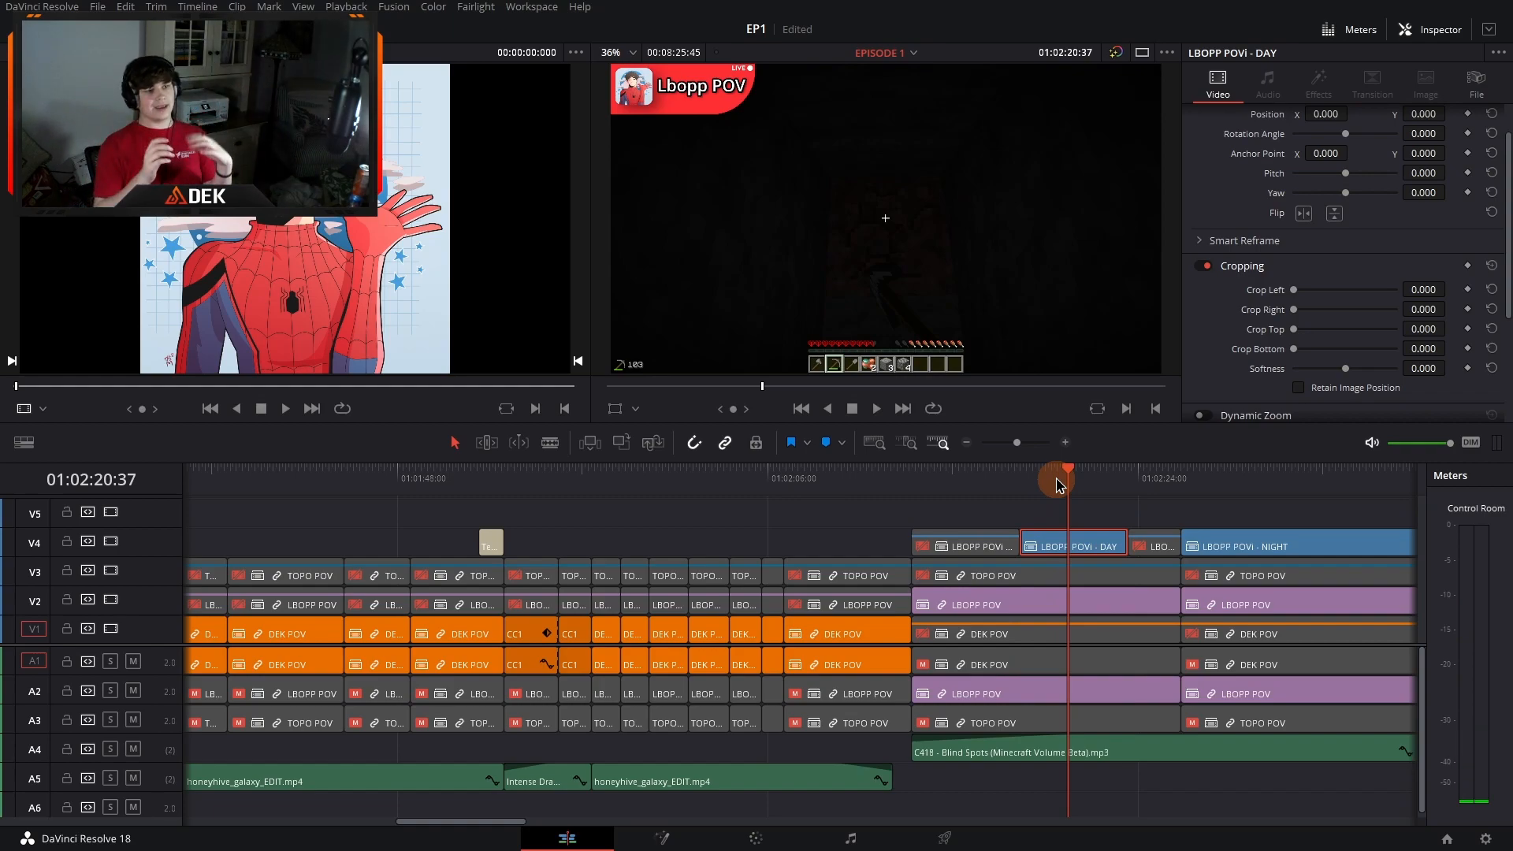
Step: Undo the pasted day banner, re-enable the first LBOPP POVi - NIGHT clip on V4 and save the project
key(ctrl+z)
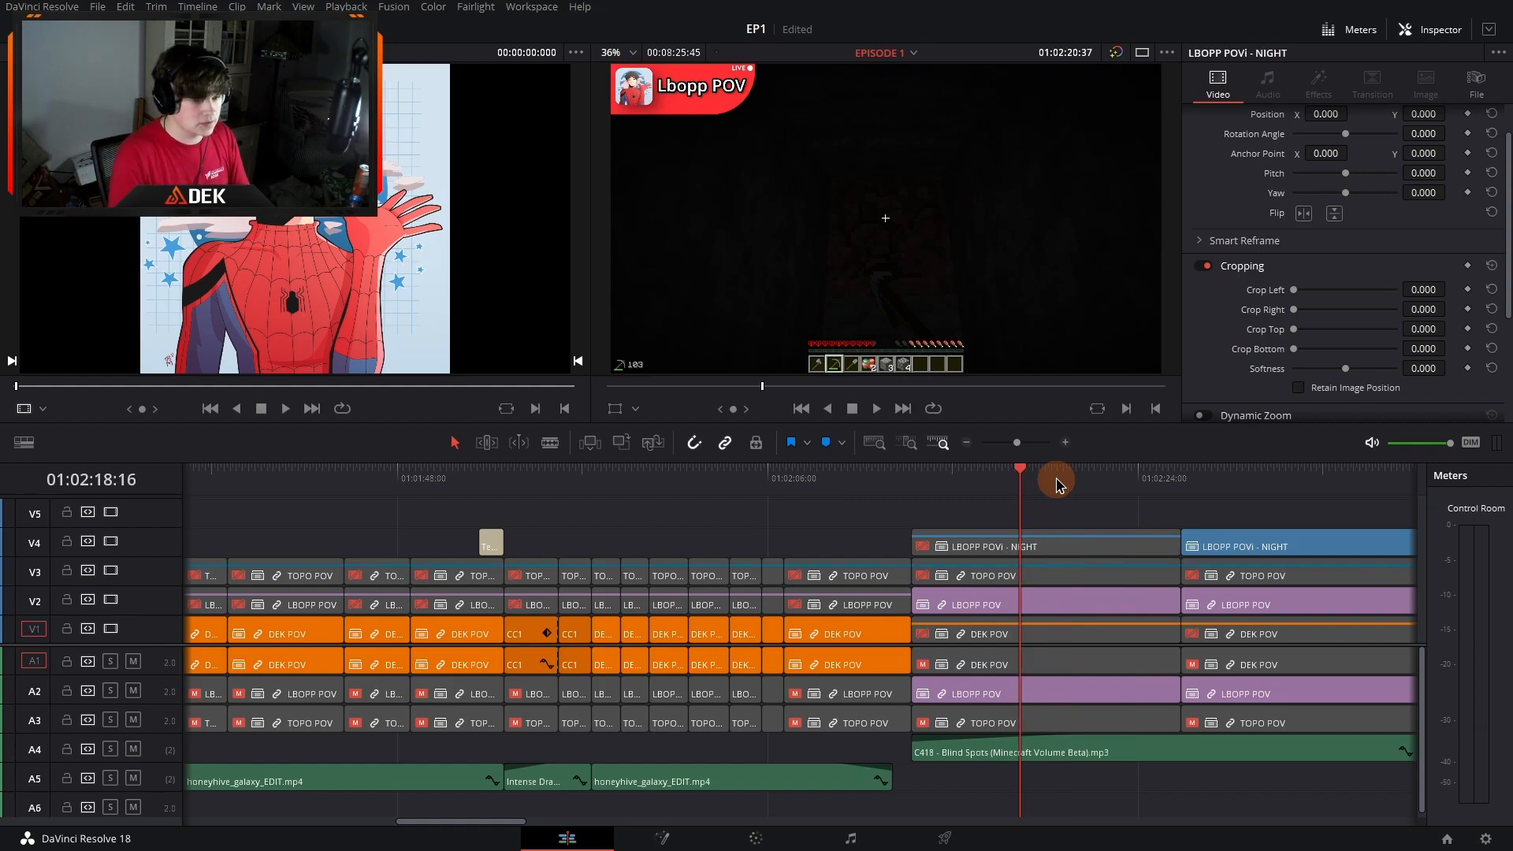
click(999, 549)
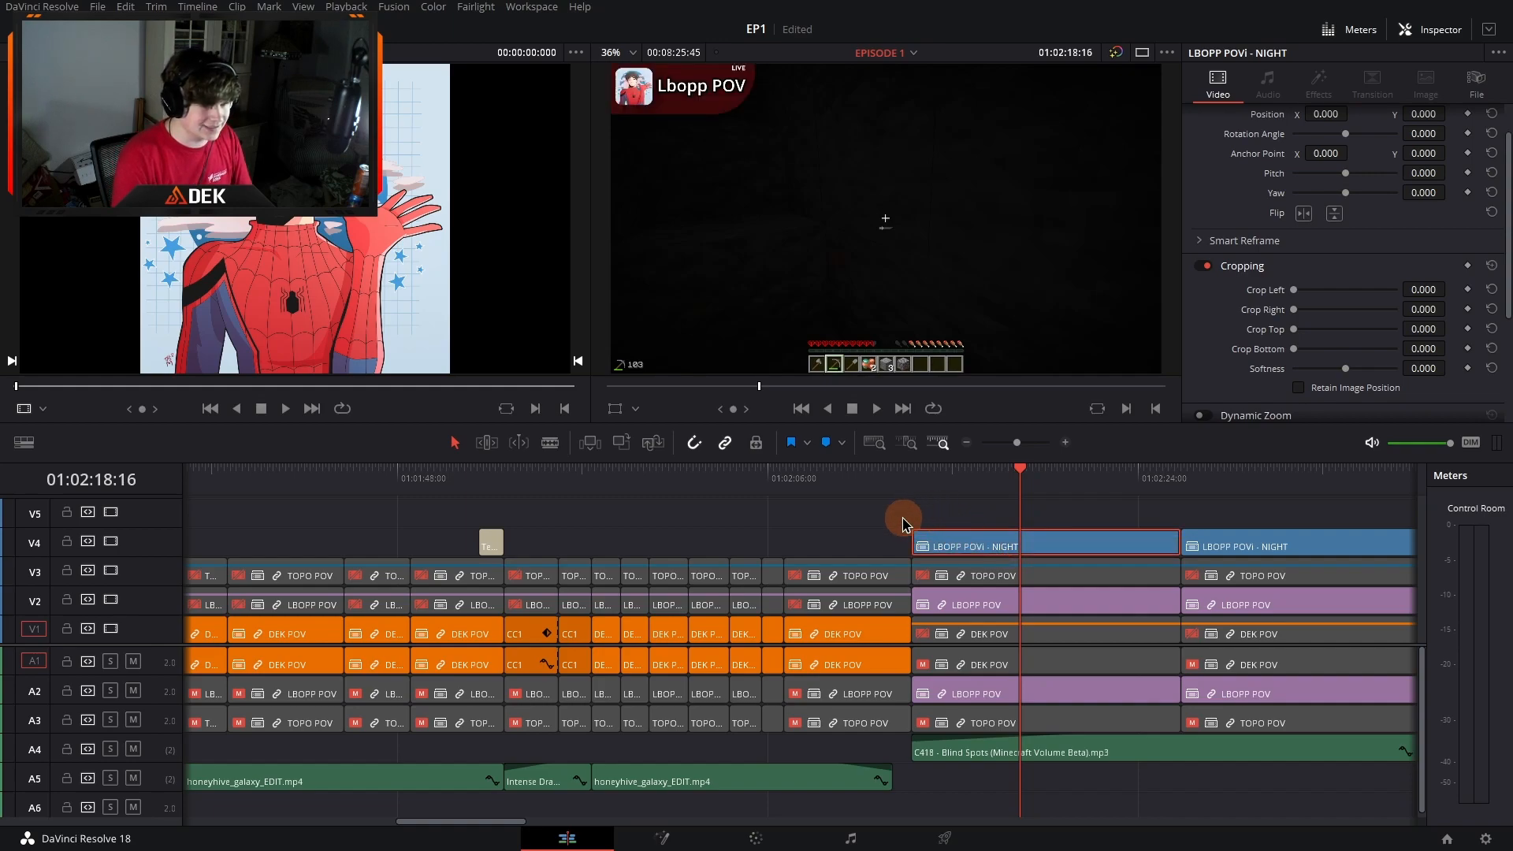
key(ctrl+s)
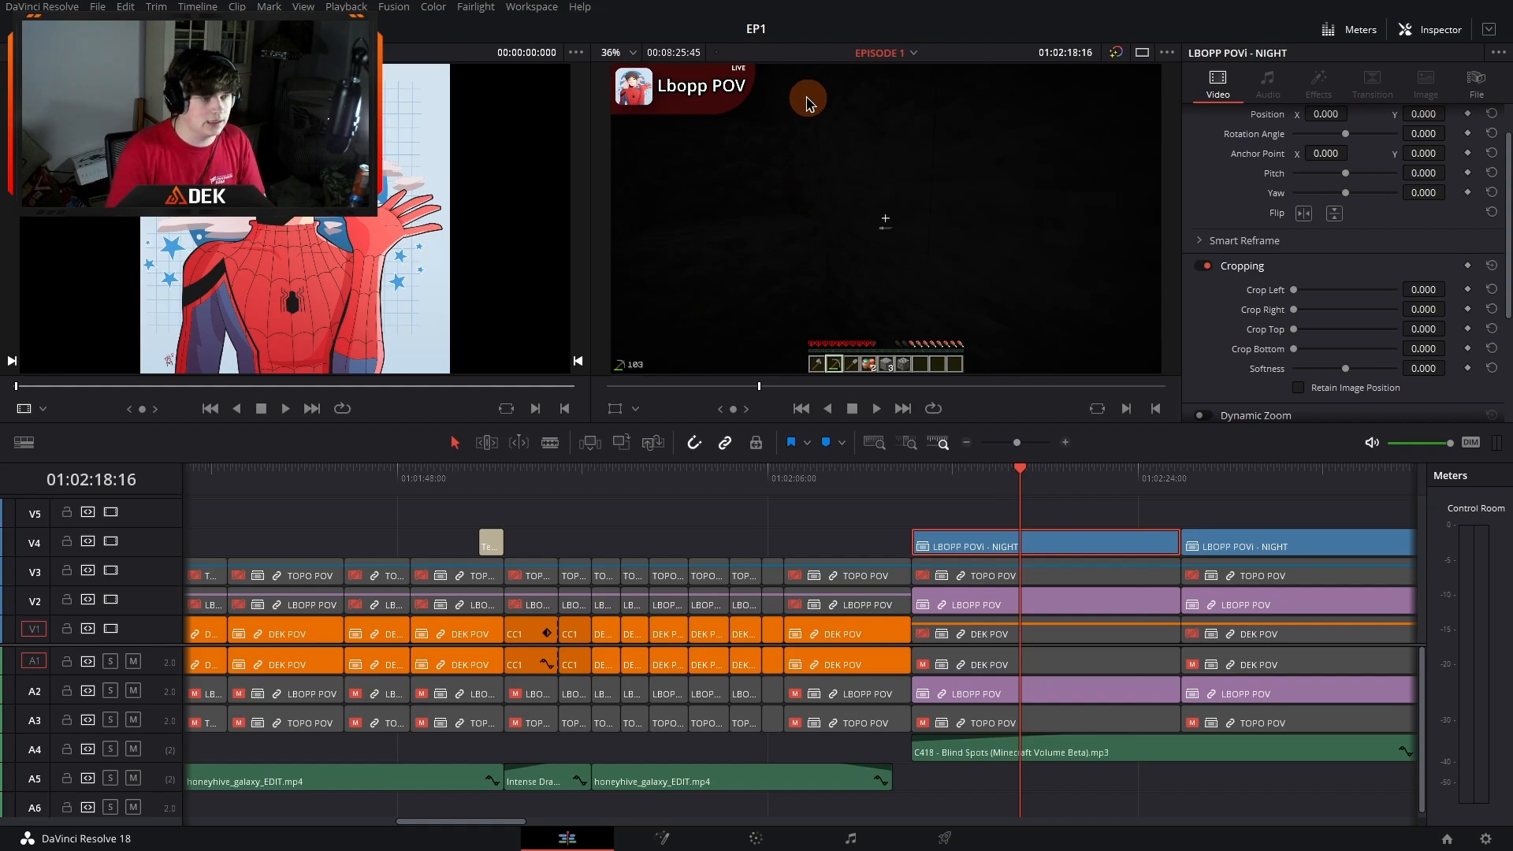
Step: Play the LBOPP POVi - NIGHT banner over the dark footage from 01:02:13:02
click(919, 482)
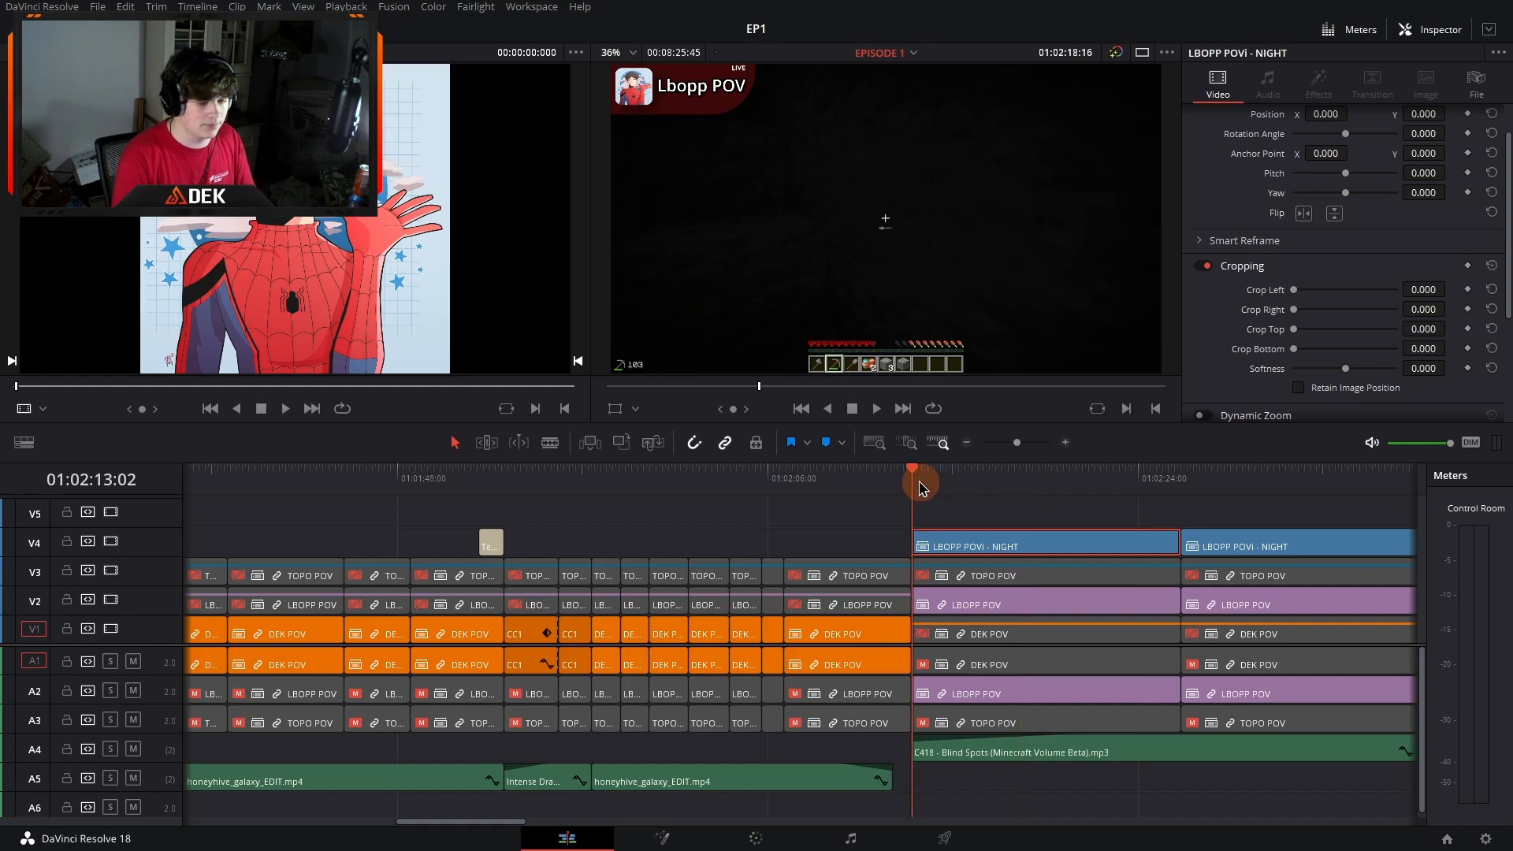
key(space)
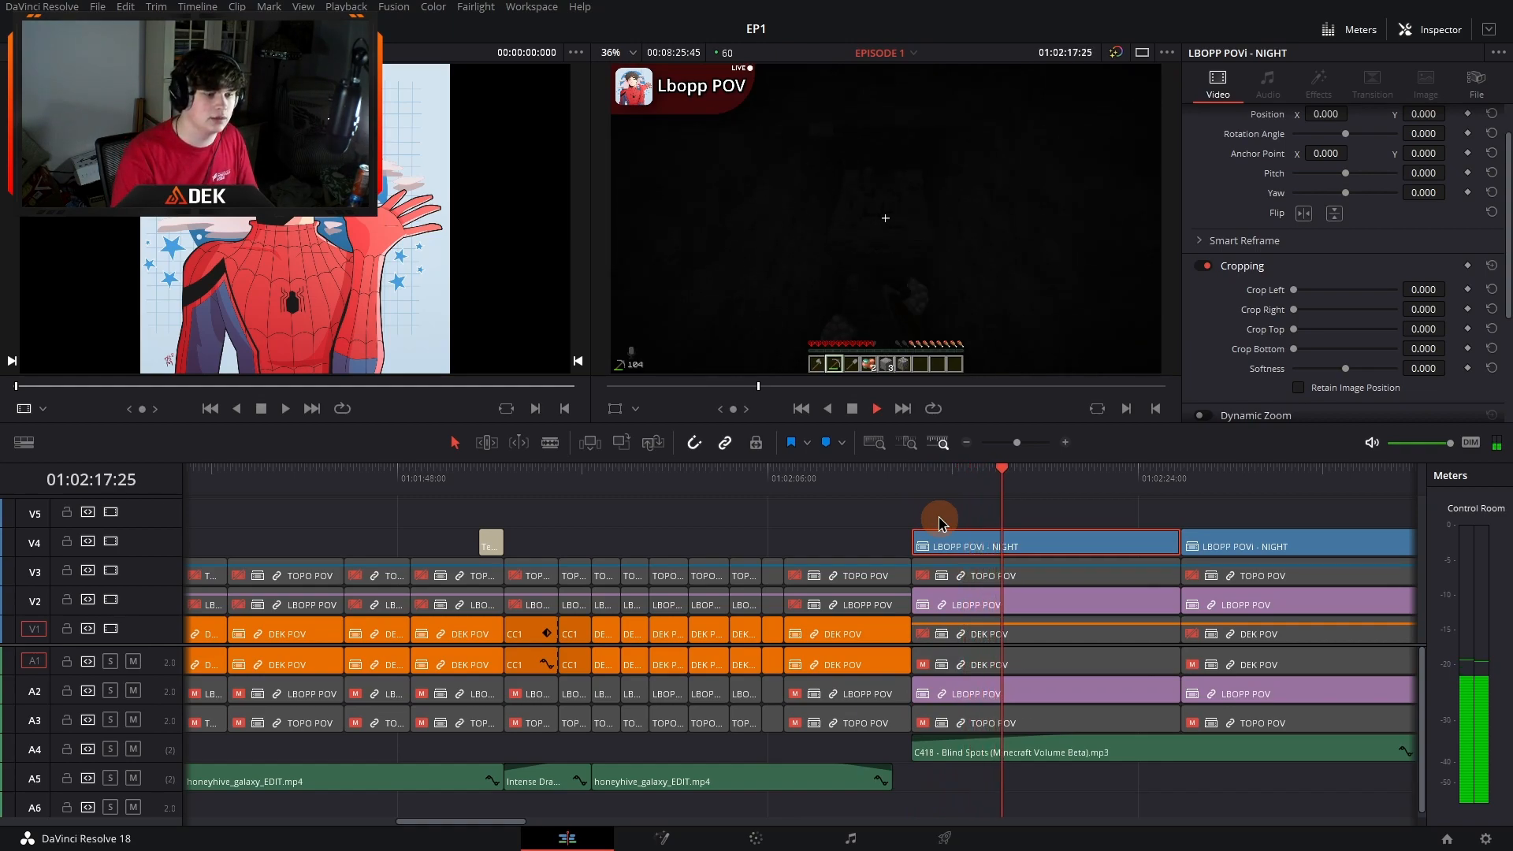
key(space)
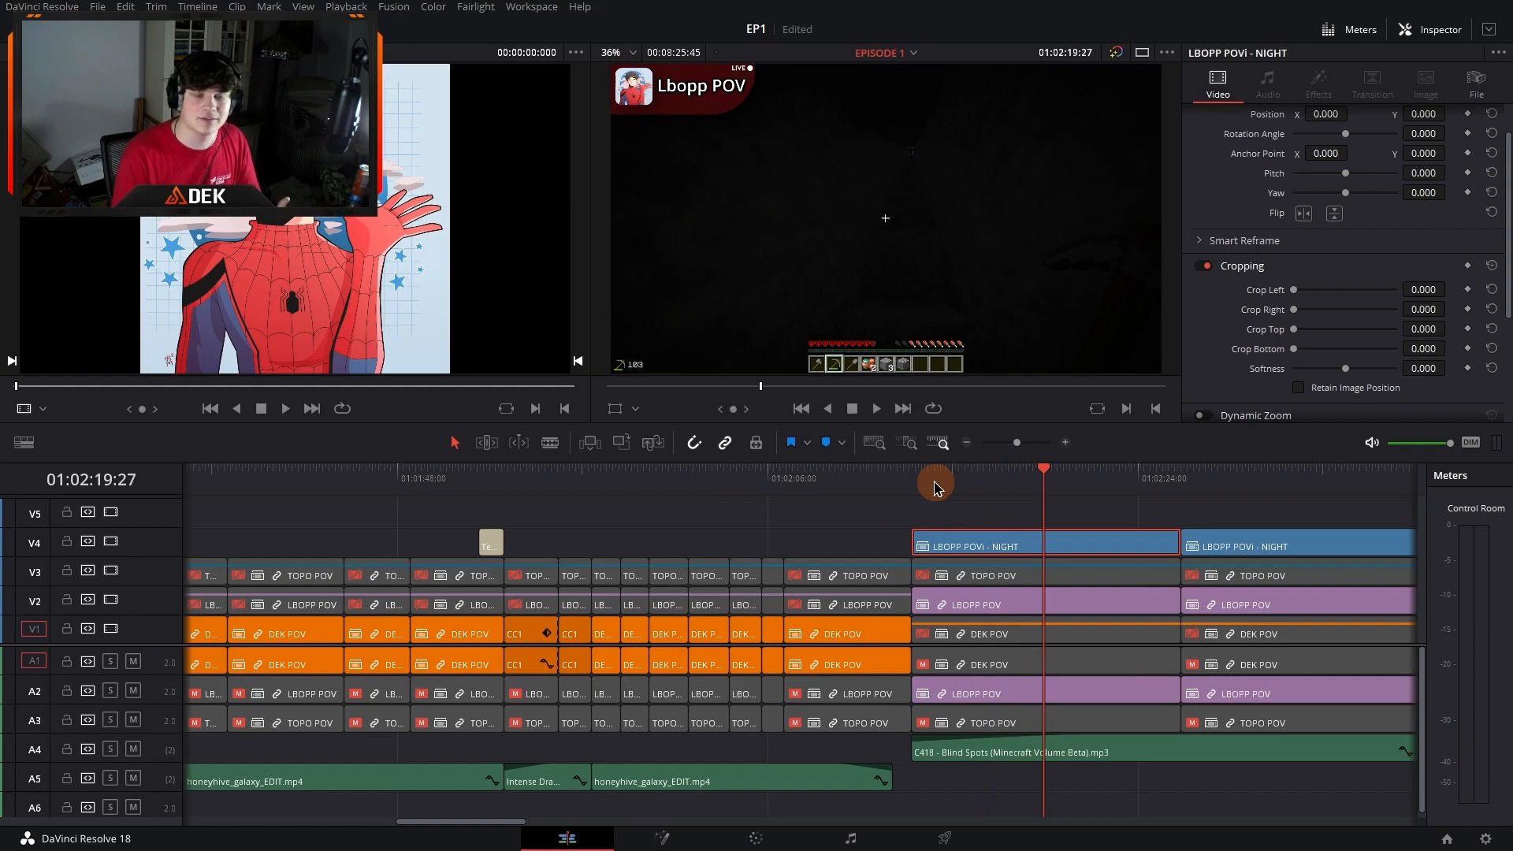
Step: Find the daytime Topo POV banner earlier in the EPISODE 1 timeline and view it at 01:01:36:27
scroll(1053, 567, right, 8)
click(970, 444)
scroll(725, 533, right, 1)
scroll(717, 533, left, 2)
click(607, 475)
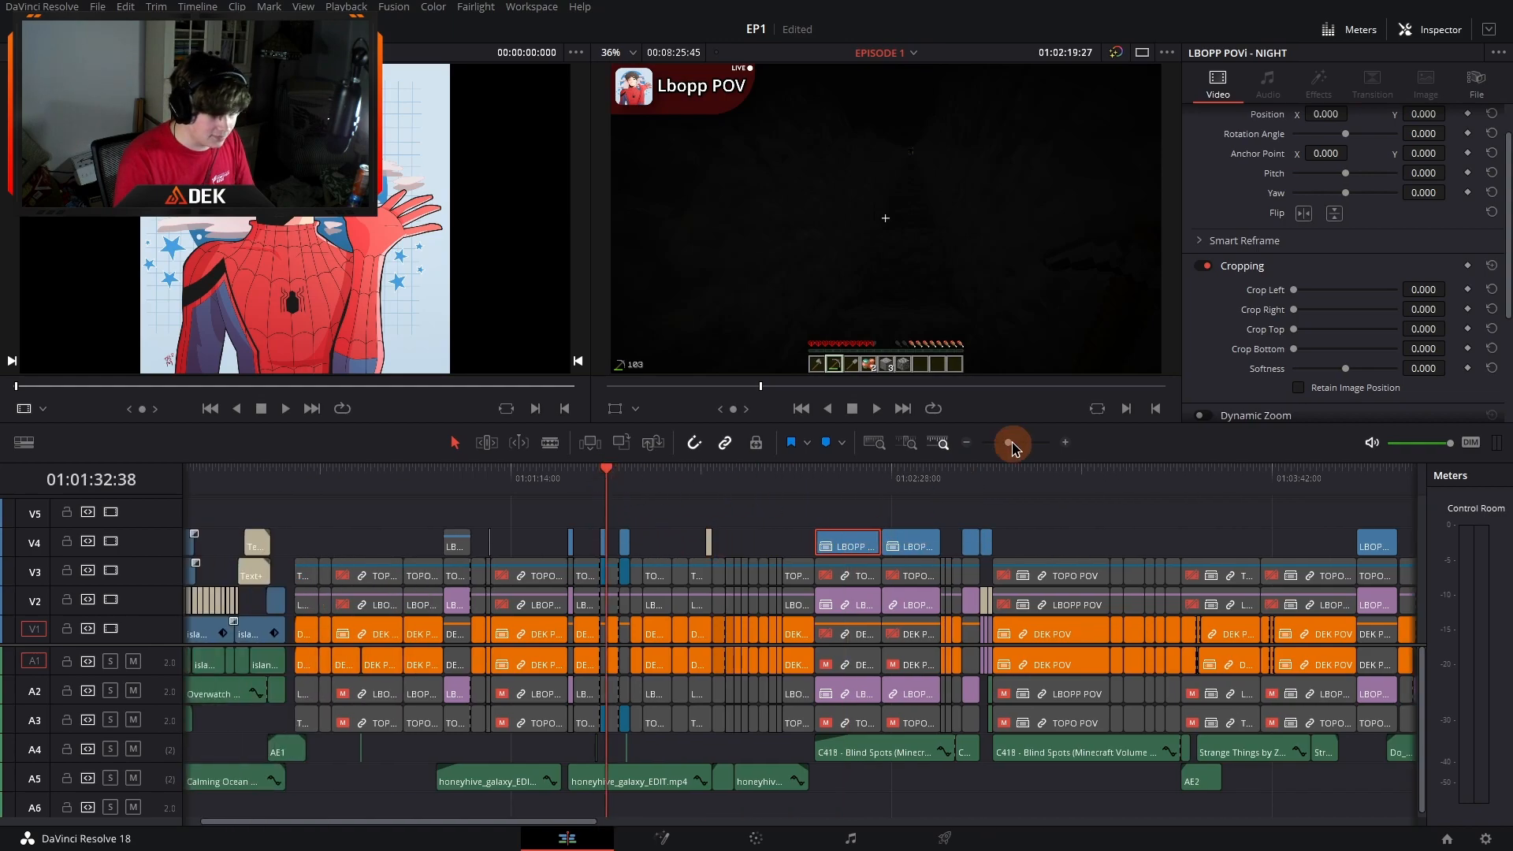
click(1064, 443)
click(874, 475)
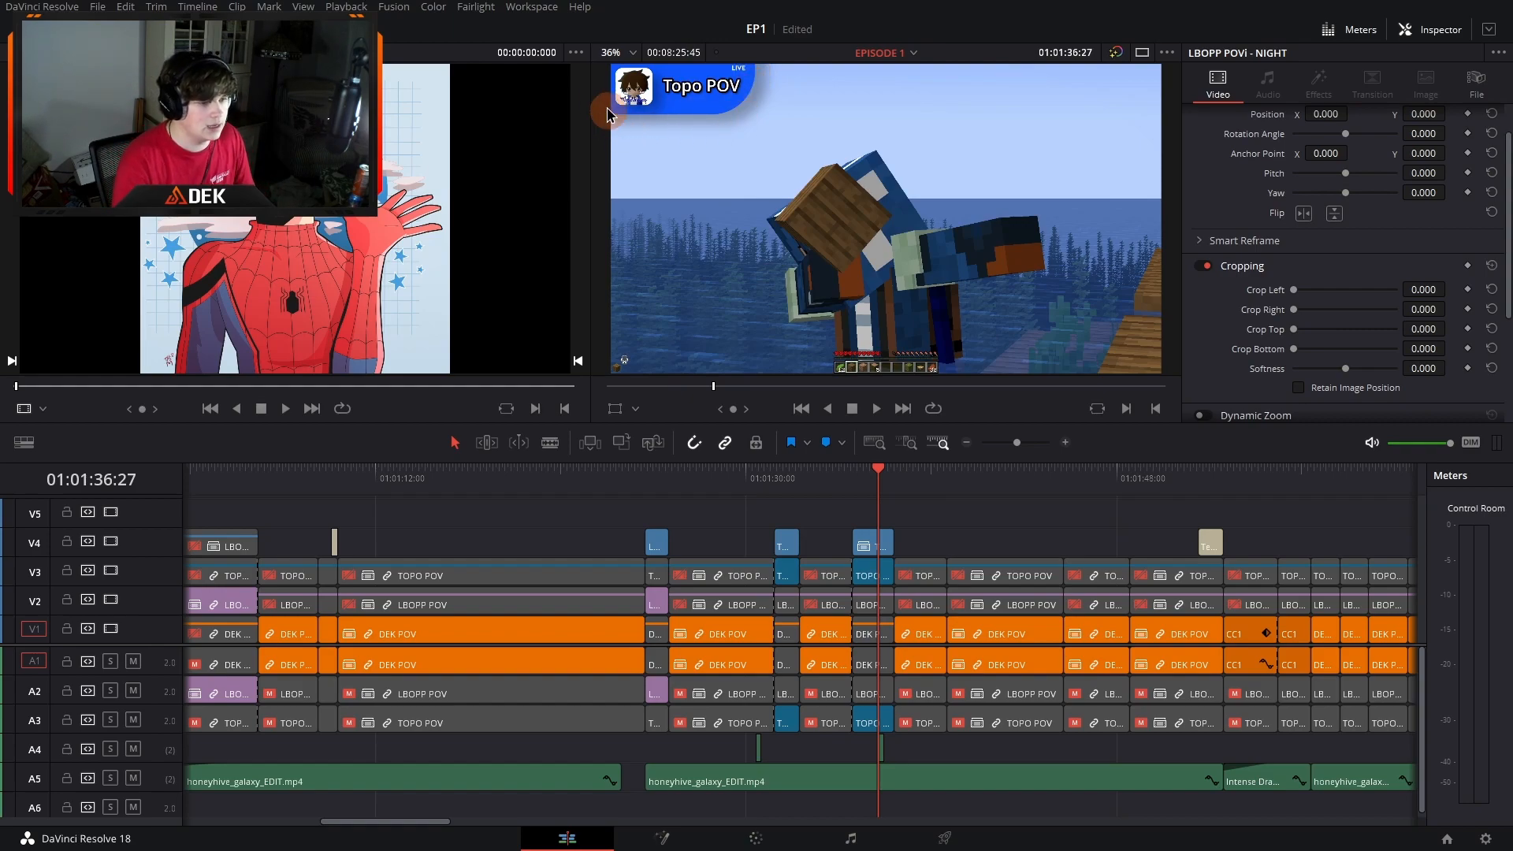
Step: Find the night version of the Topo POV banner near the episode's end and view it at 01:07:14:40
click(965, 443)
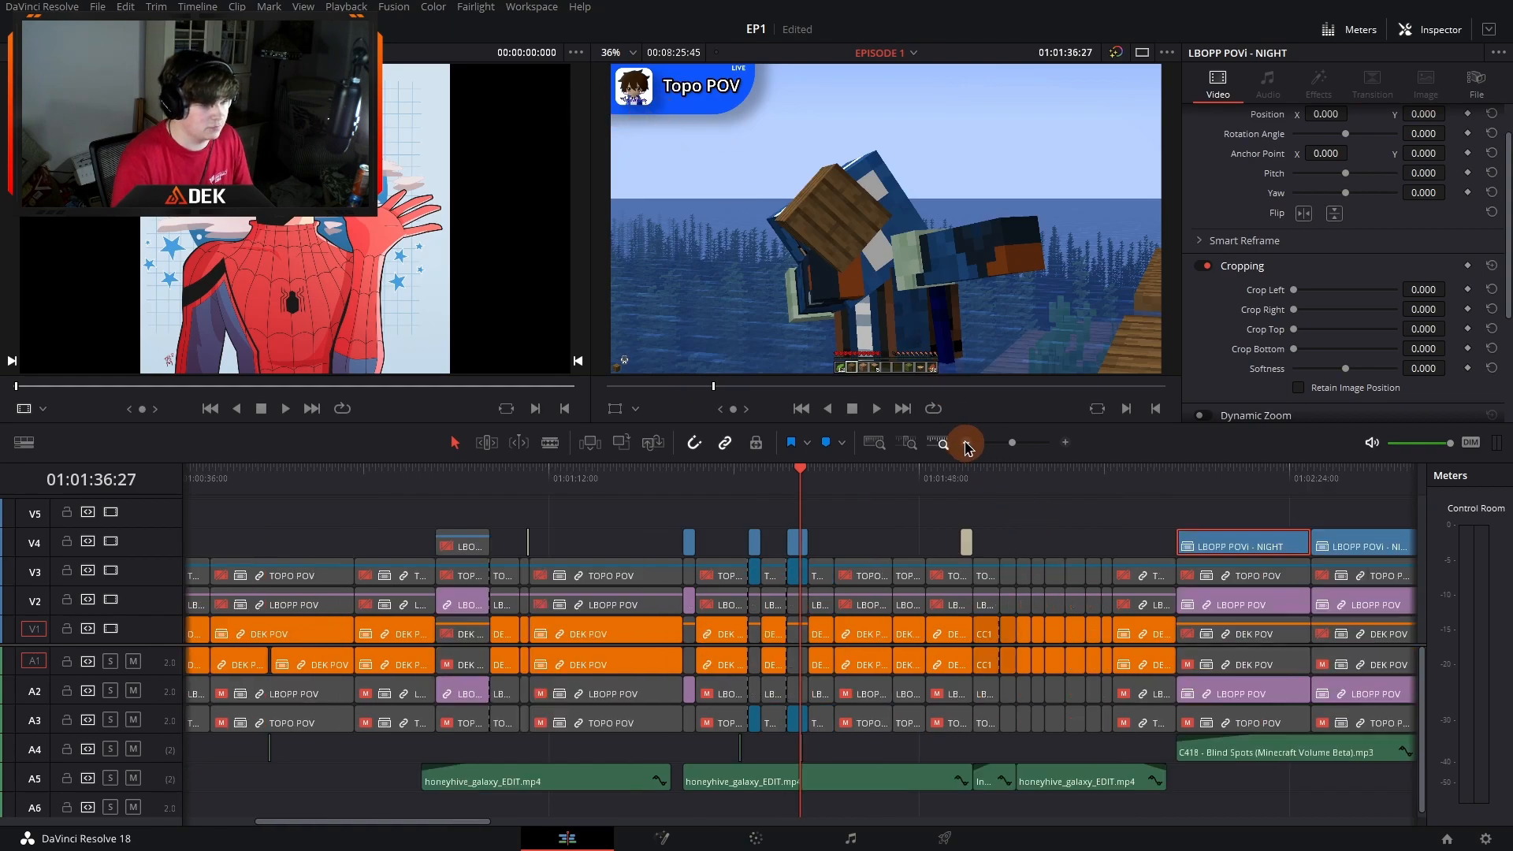
click(966, 443)
click(966, 443)
scroll(925, 505, right, 5)
click(962, 475)
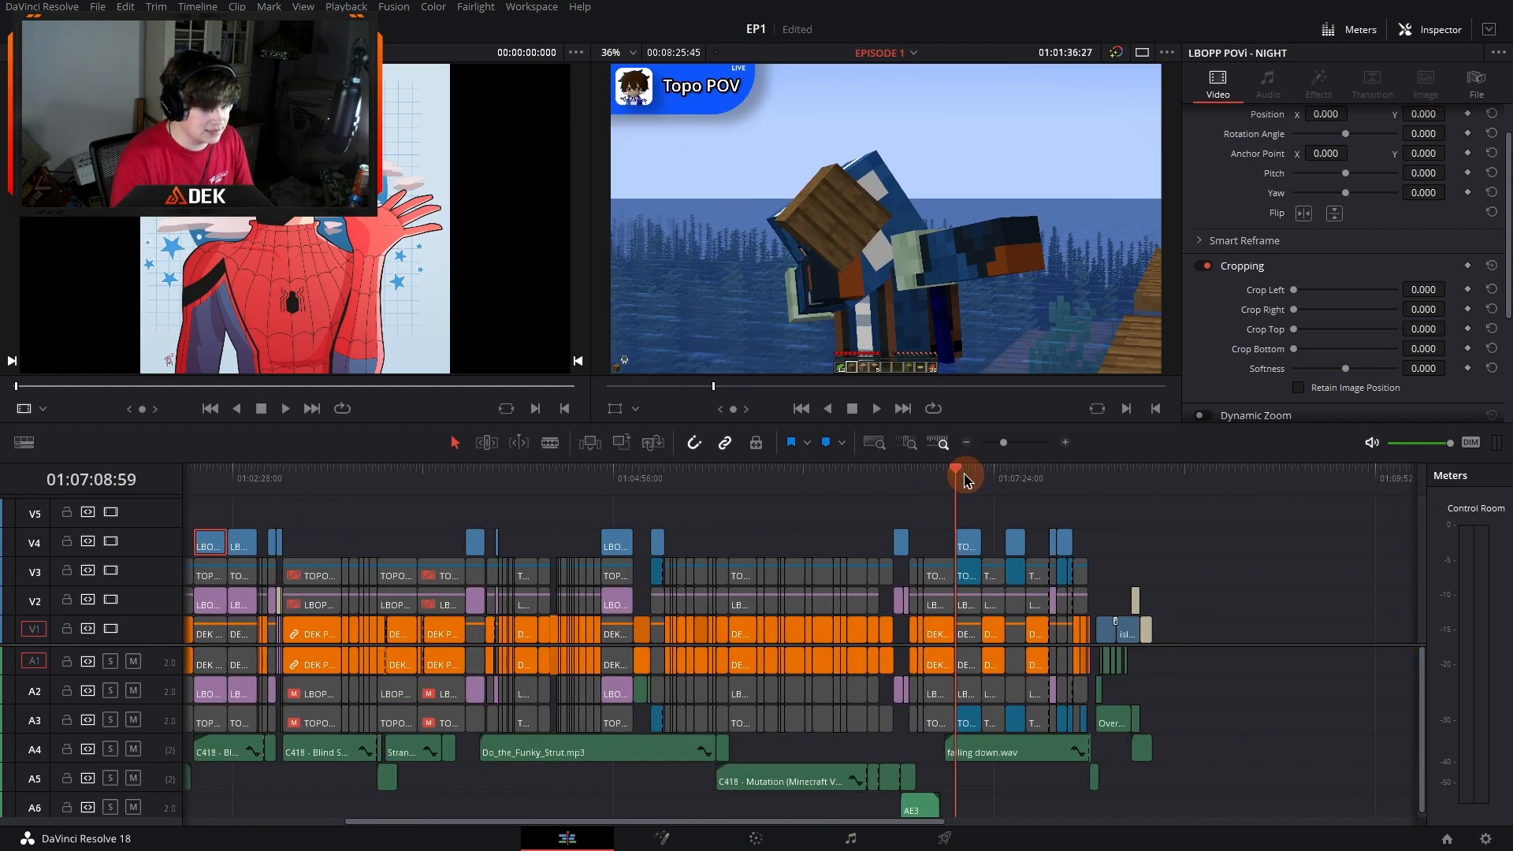
click(1064, 444)
click(859, 476)
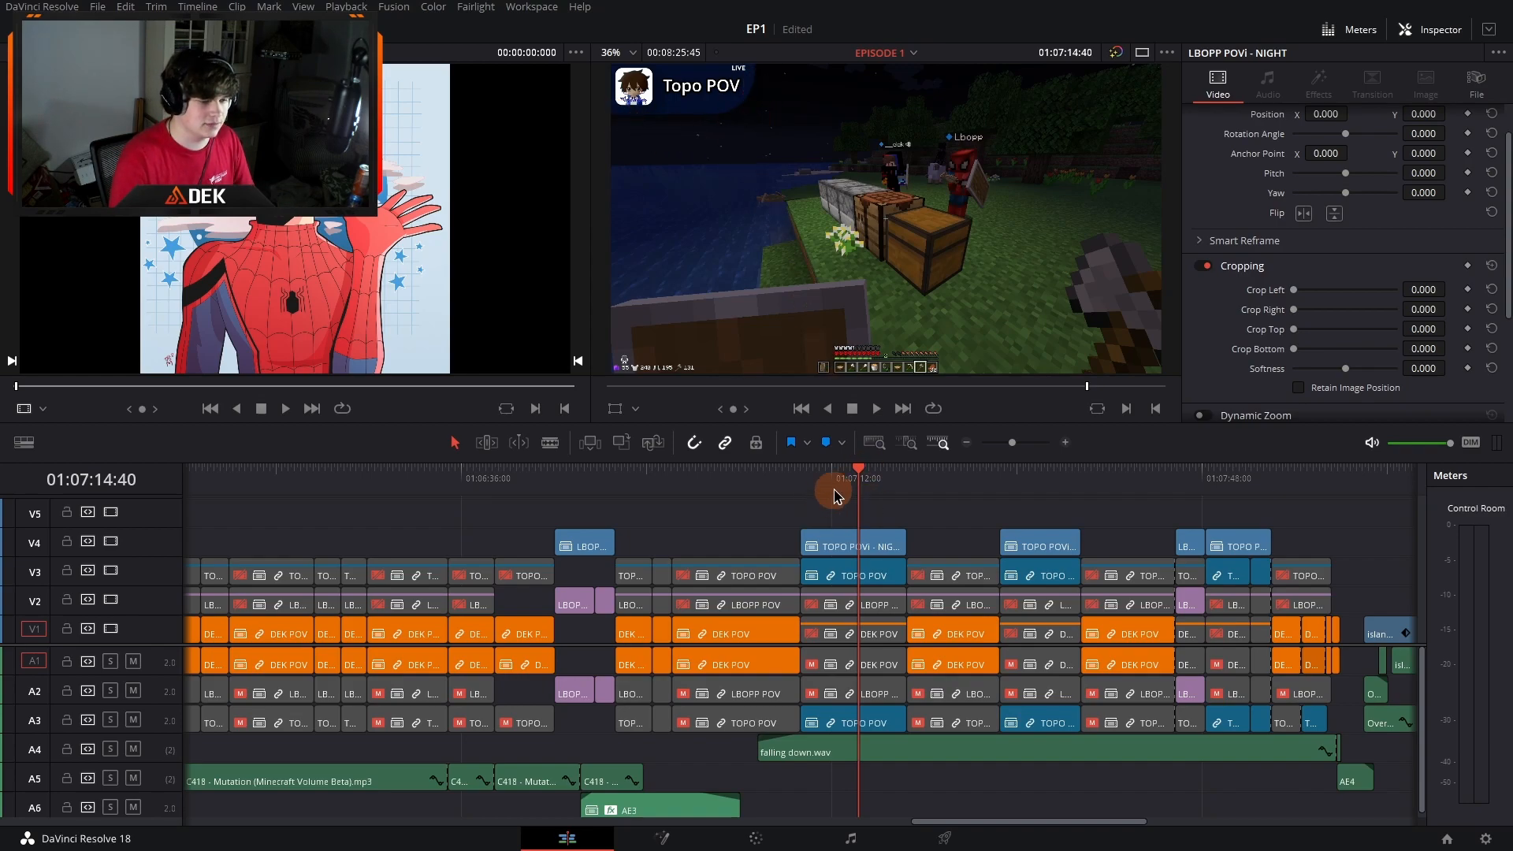
Step: Examine the music clip starts at 01:02:13:02, 01:00:59:39 and 01:01:23:58 in the earlier part of the EPISODE 1 timeline
click(967, 444)
click(967, 444)
scroll(790, 509, left, 10)
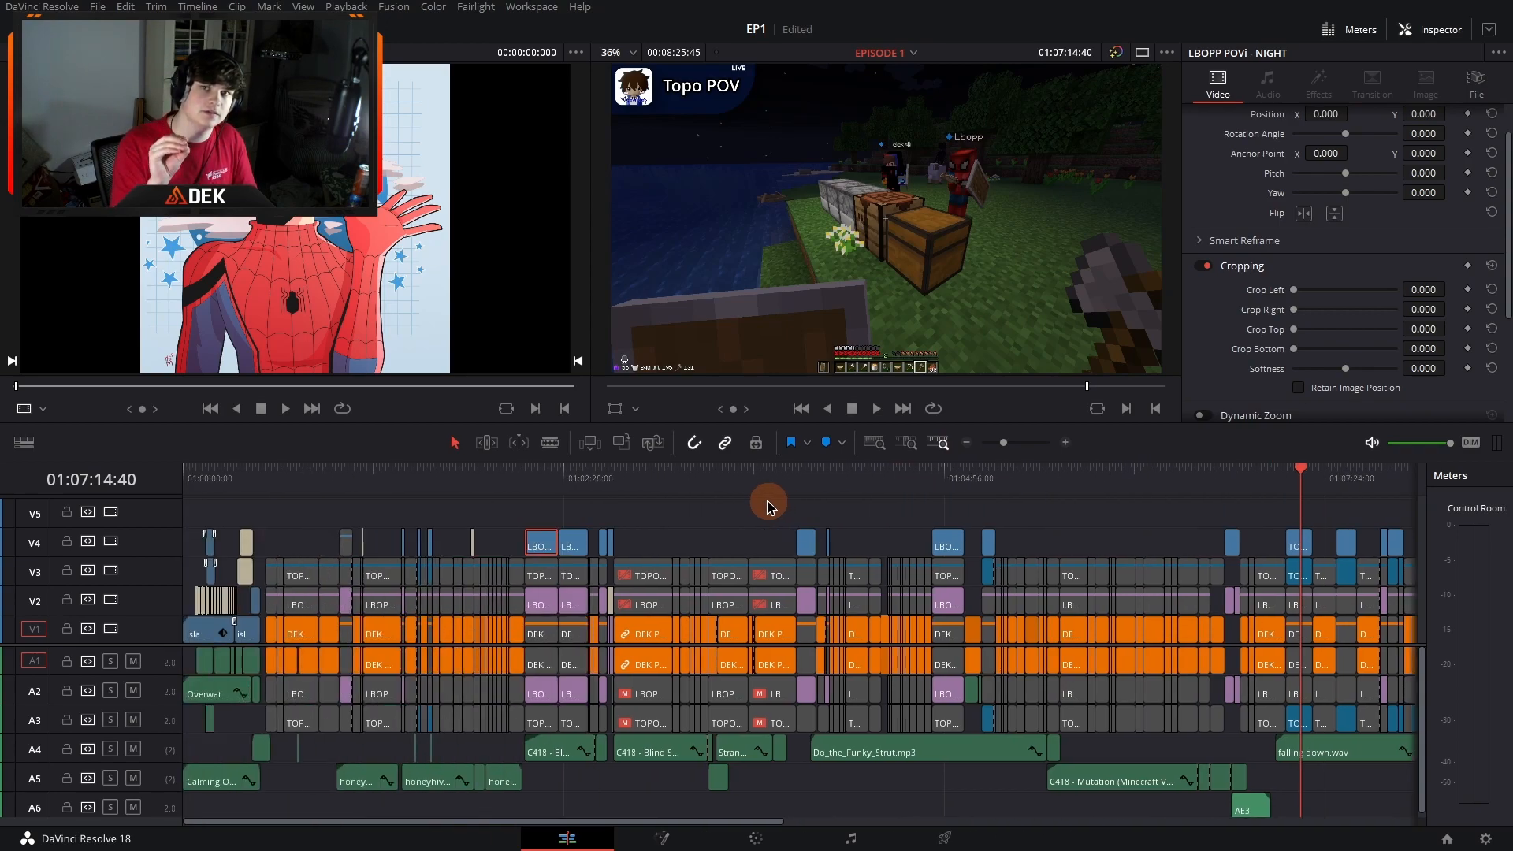
click(523, 479)
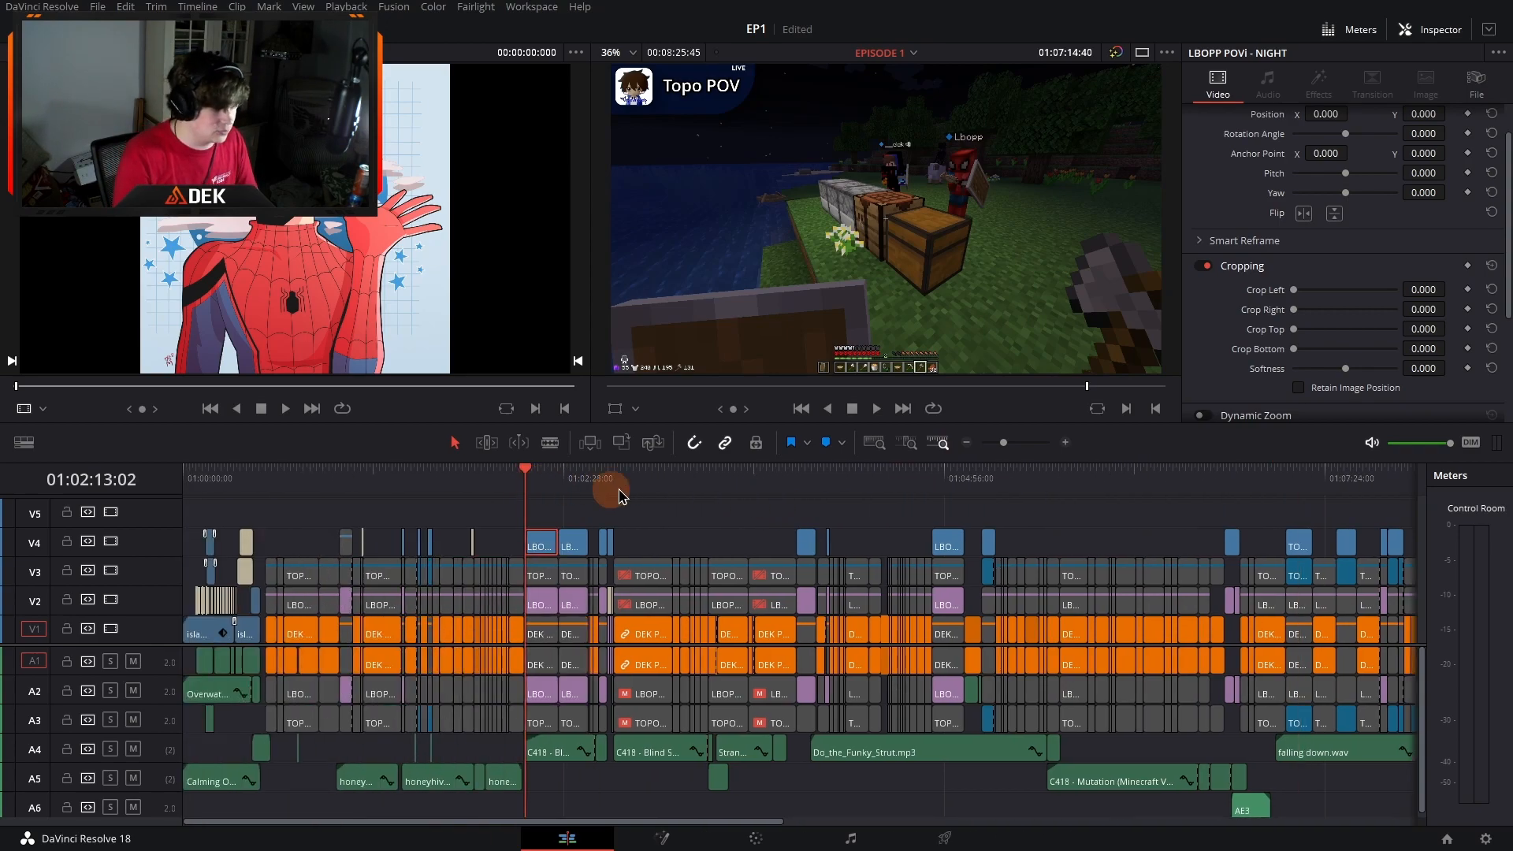
click(1065, 443)
scroll(669, 560, left, 2)
click(490, 477)
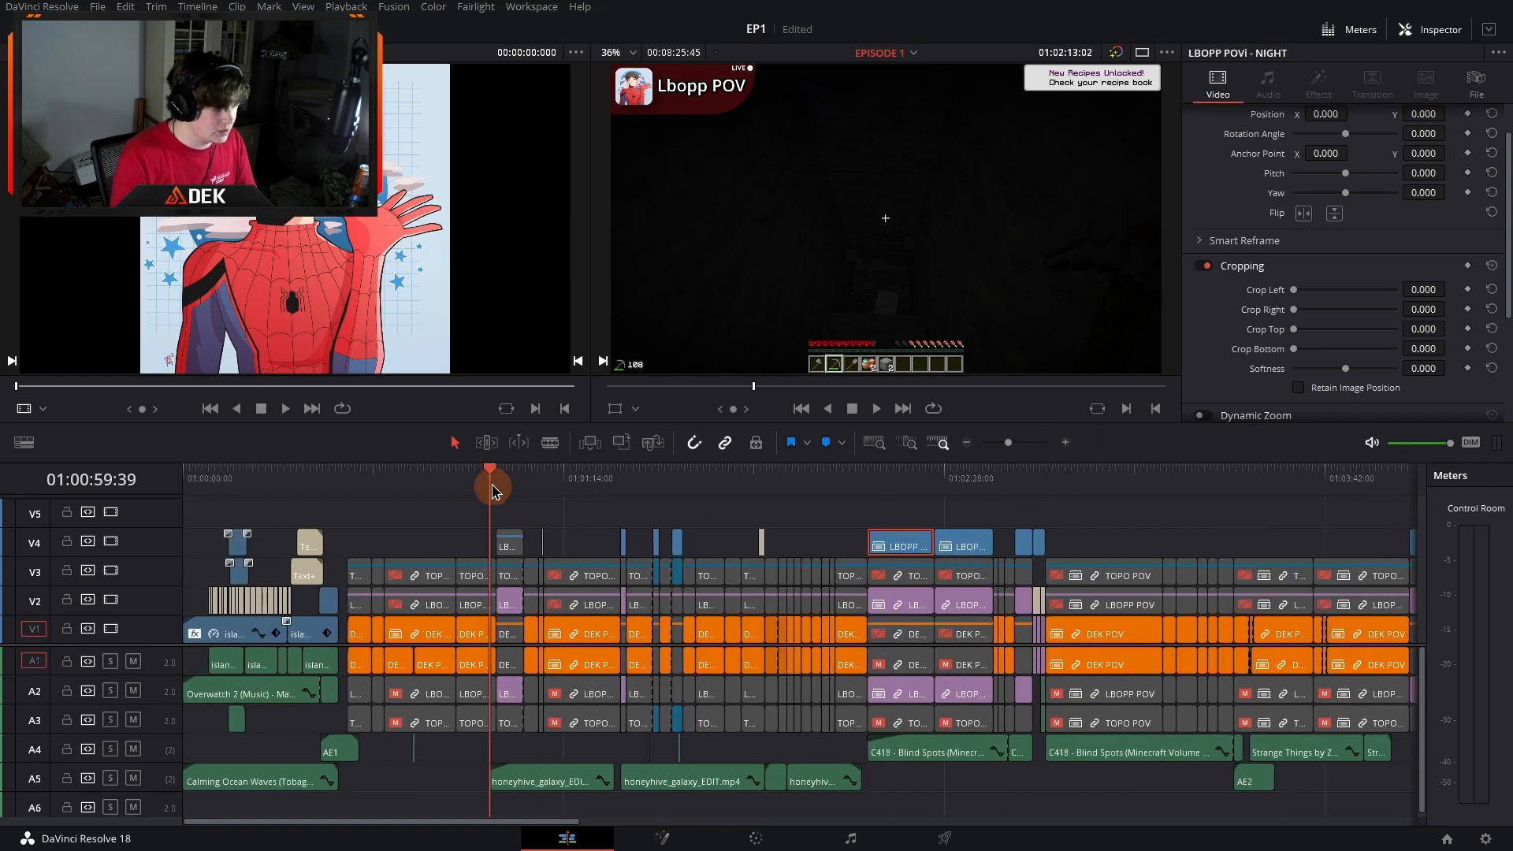
click(618, 479)
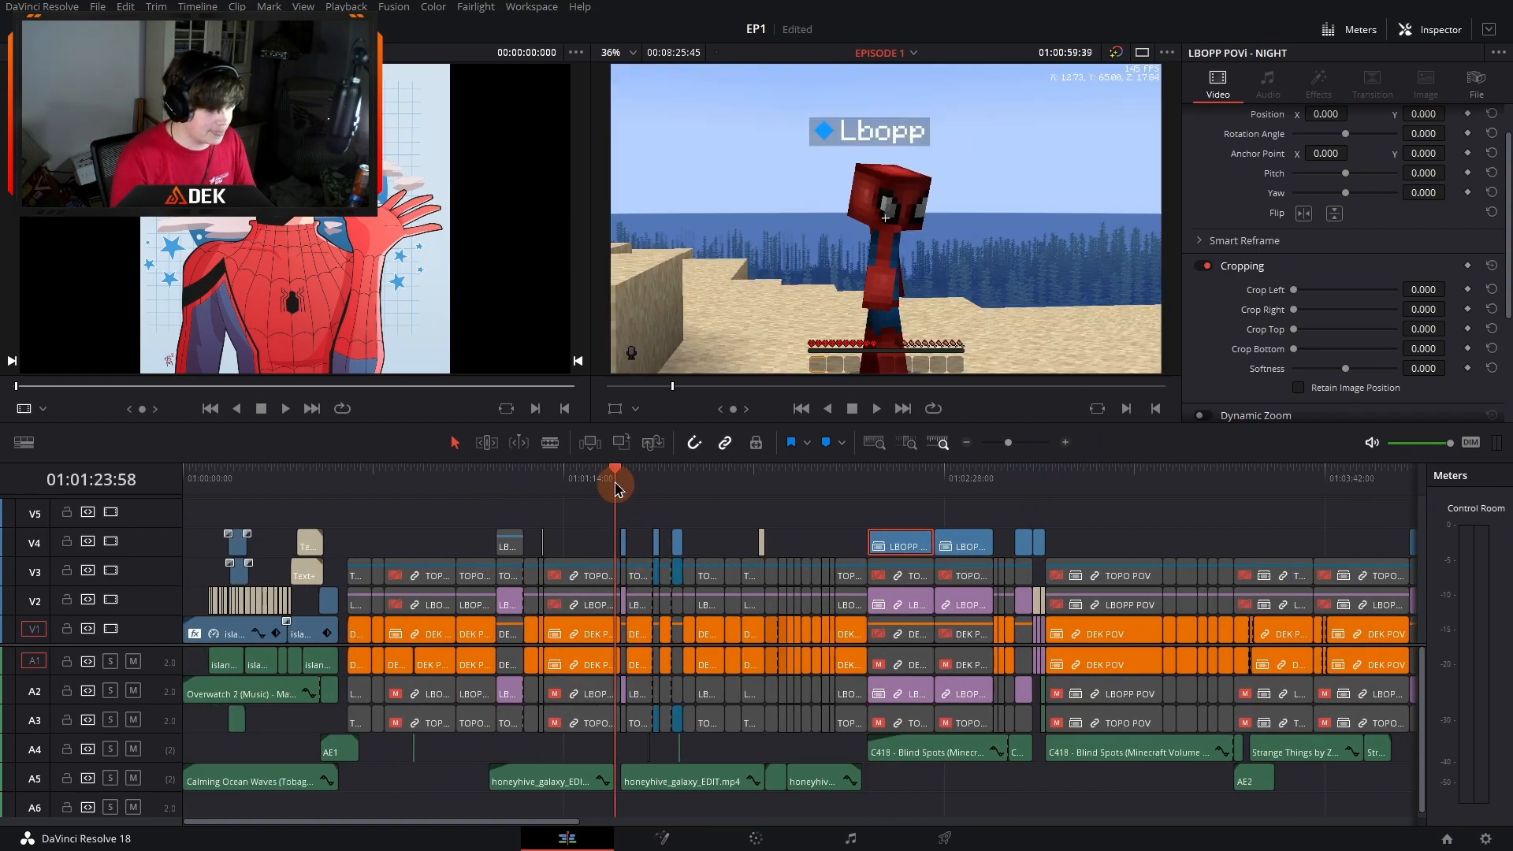
Step: Play from 01:01:21:10 through the gap between the honeyhive_galaxy_EDIT.mp4 music clips and go back to the gap's start at 01:01:23:58
click(1064, 443)
scroll(922, 550, right, 3)
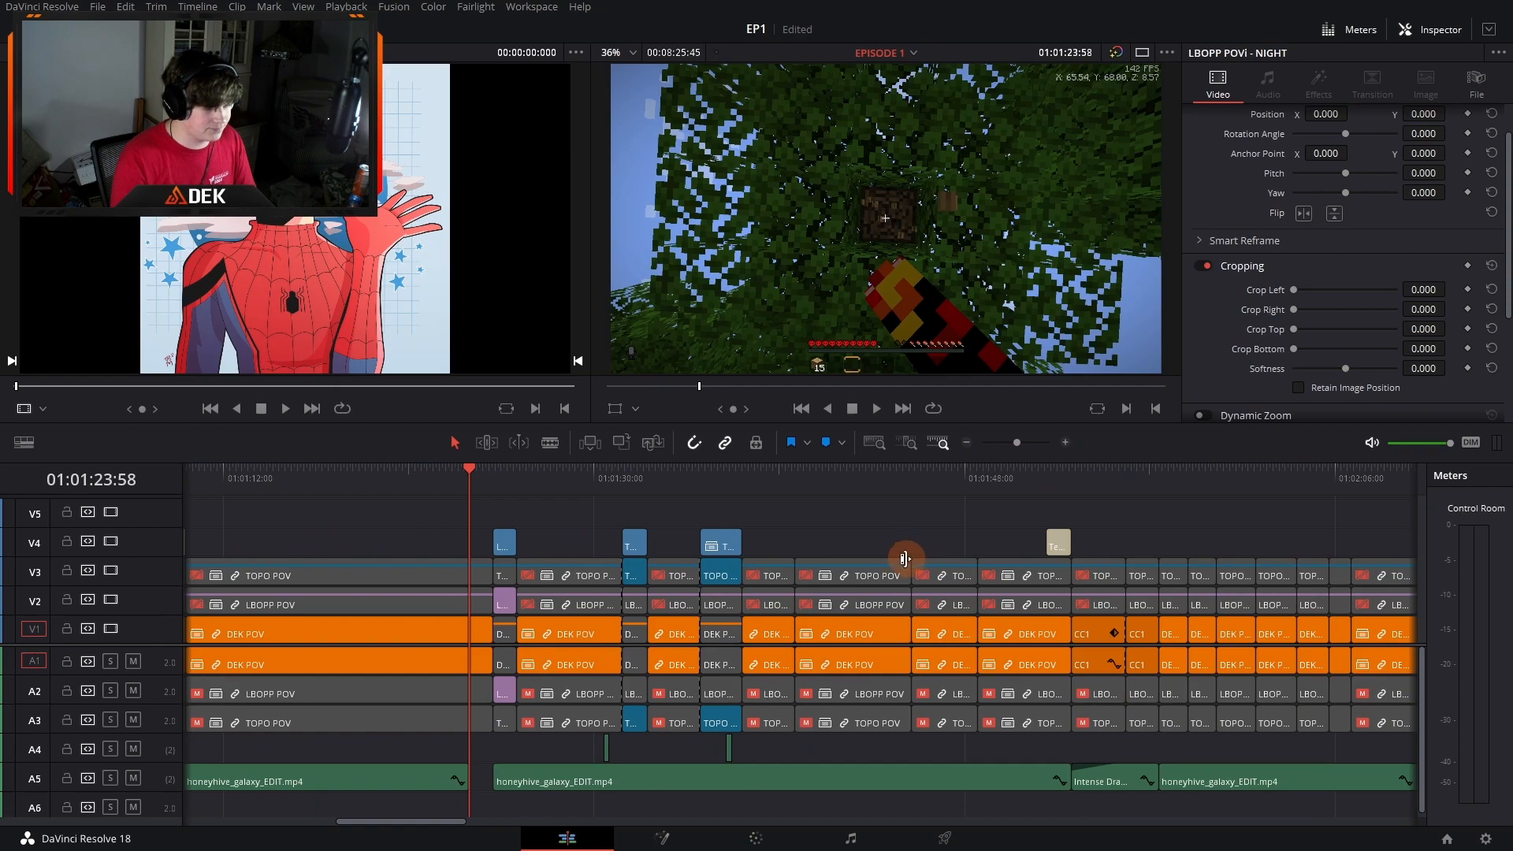
click(554, 479)
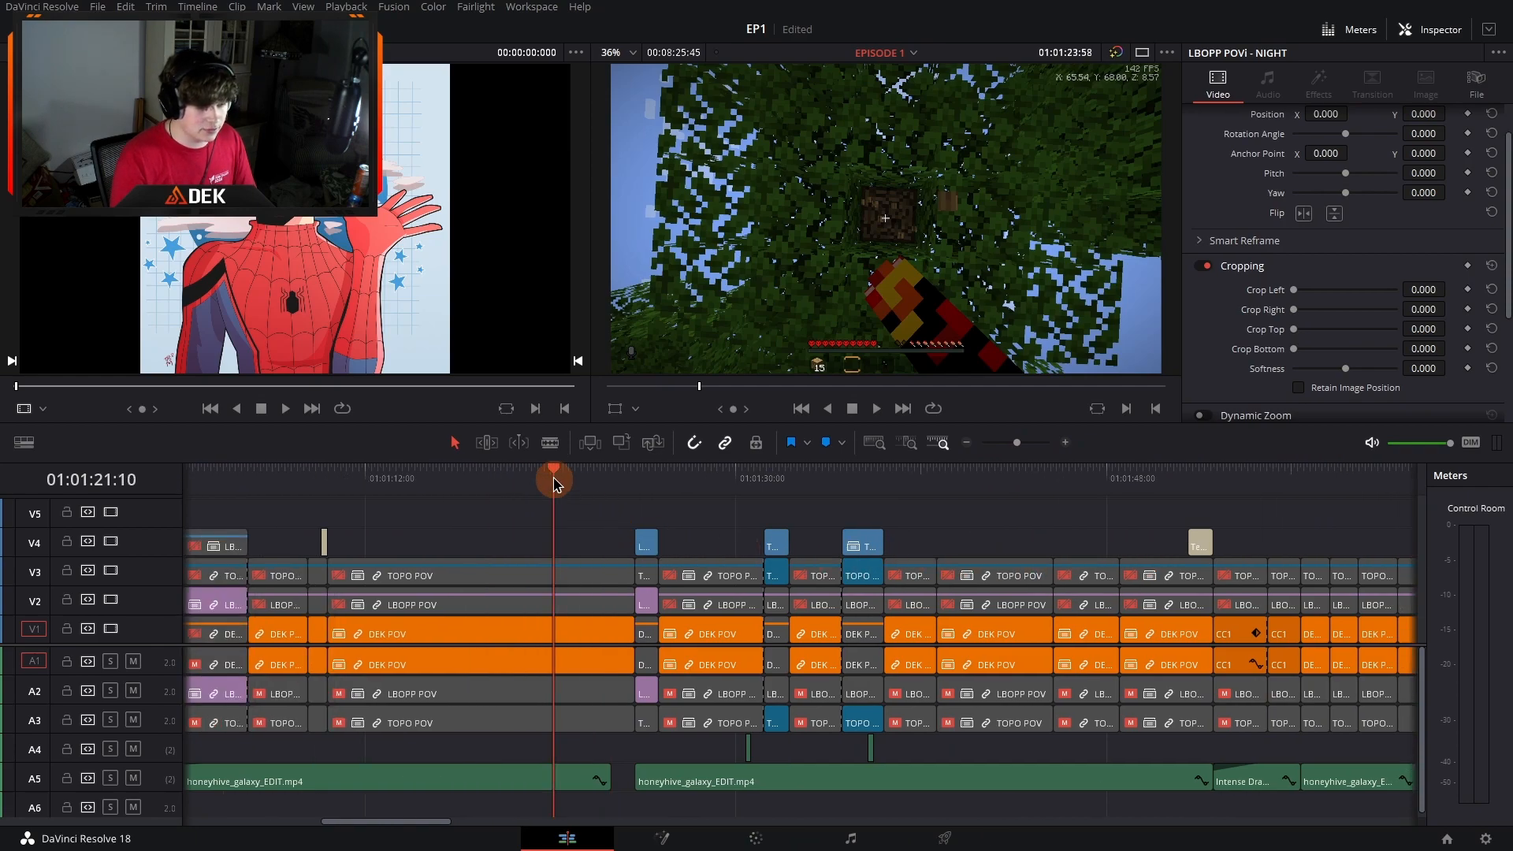
key(space)
click(1066, 442)
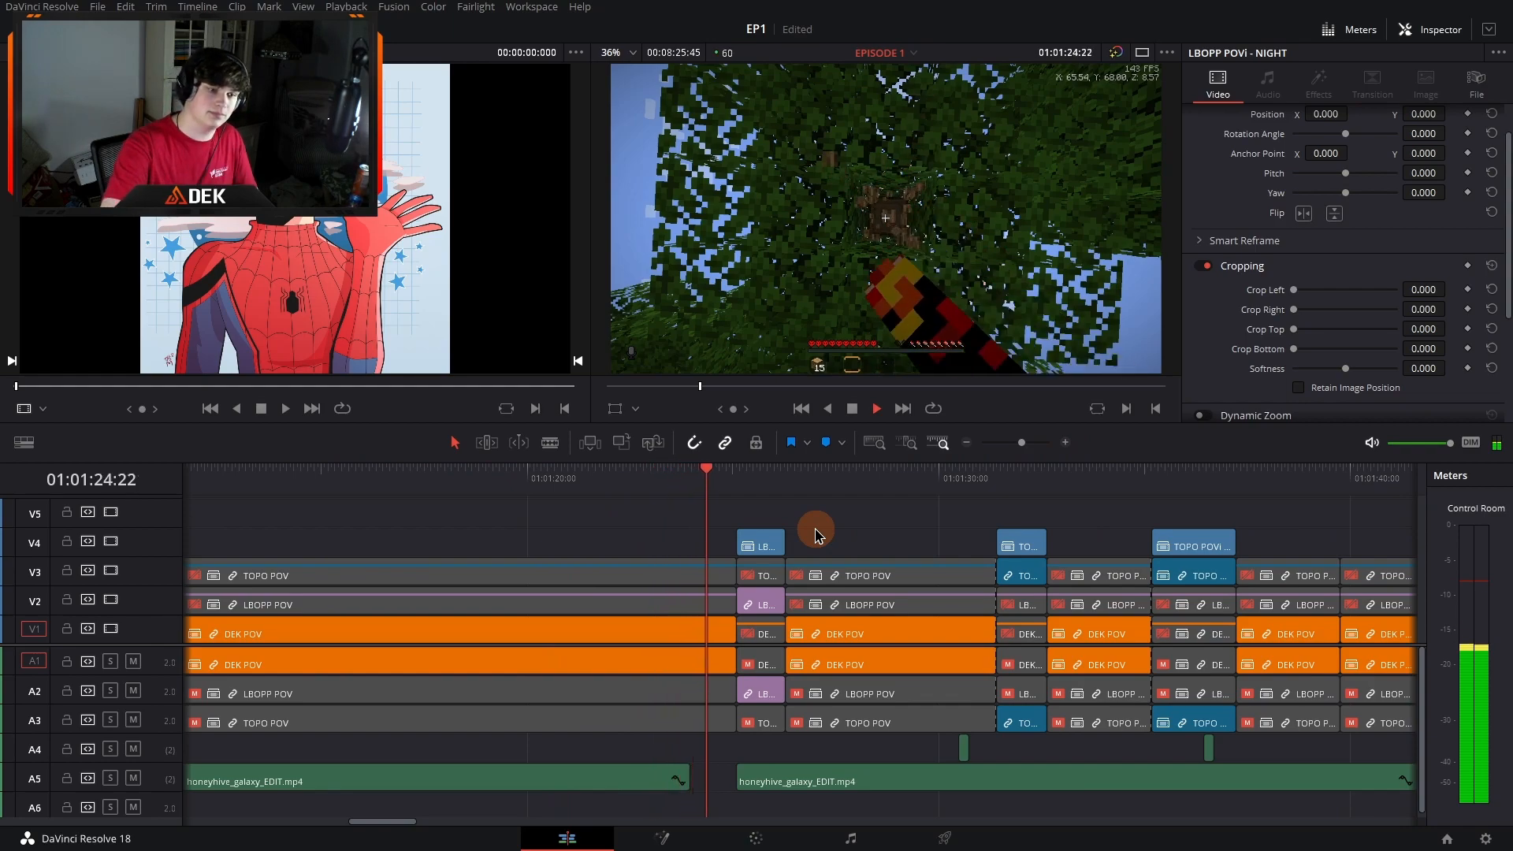
click(699, 475)
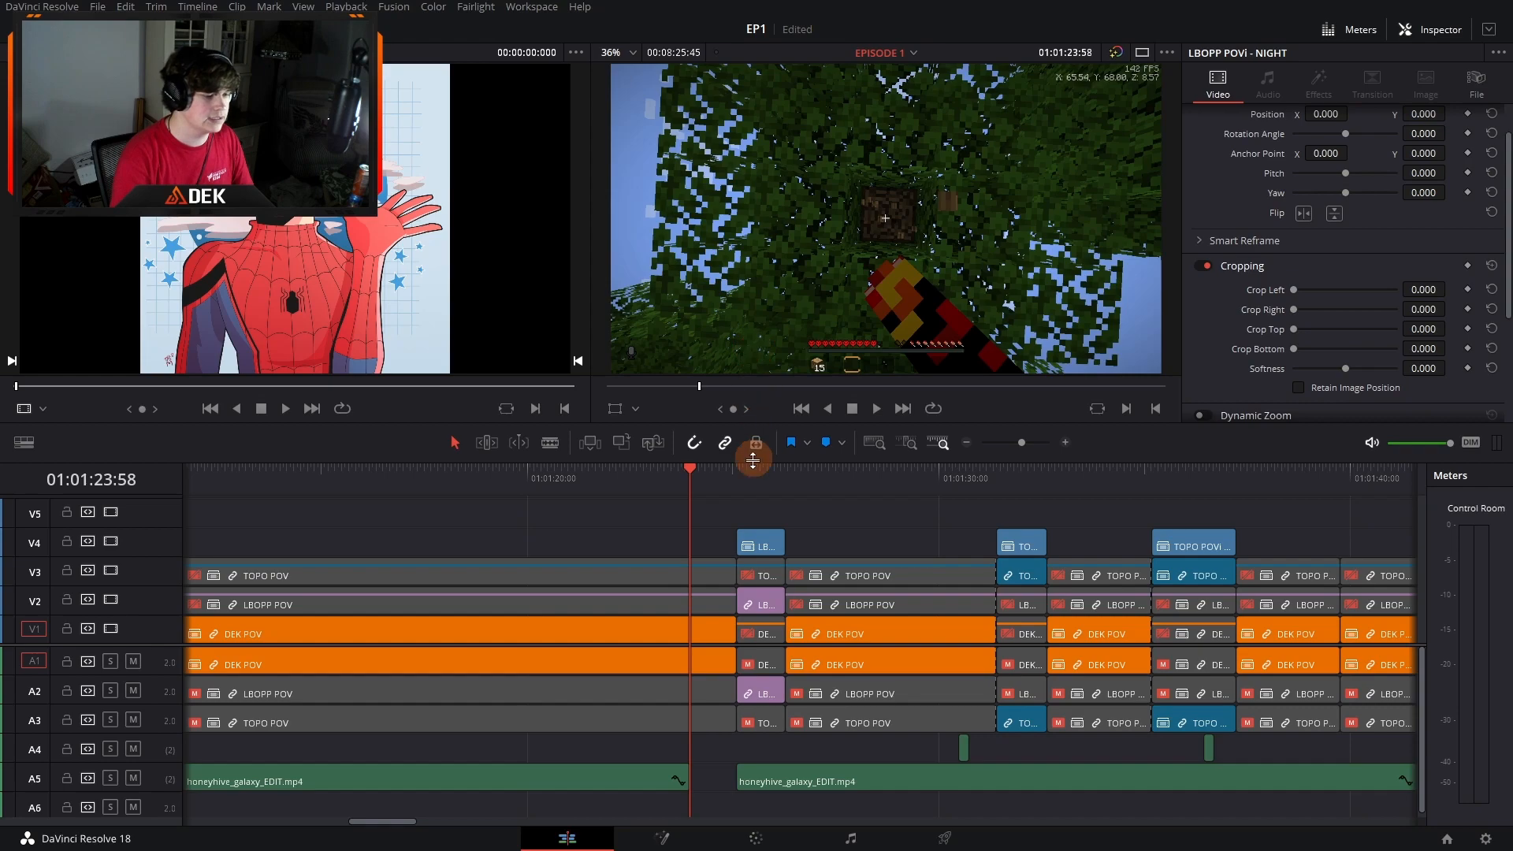
scroll(693, 528, right, 2)
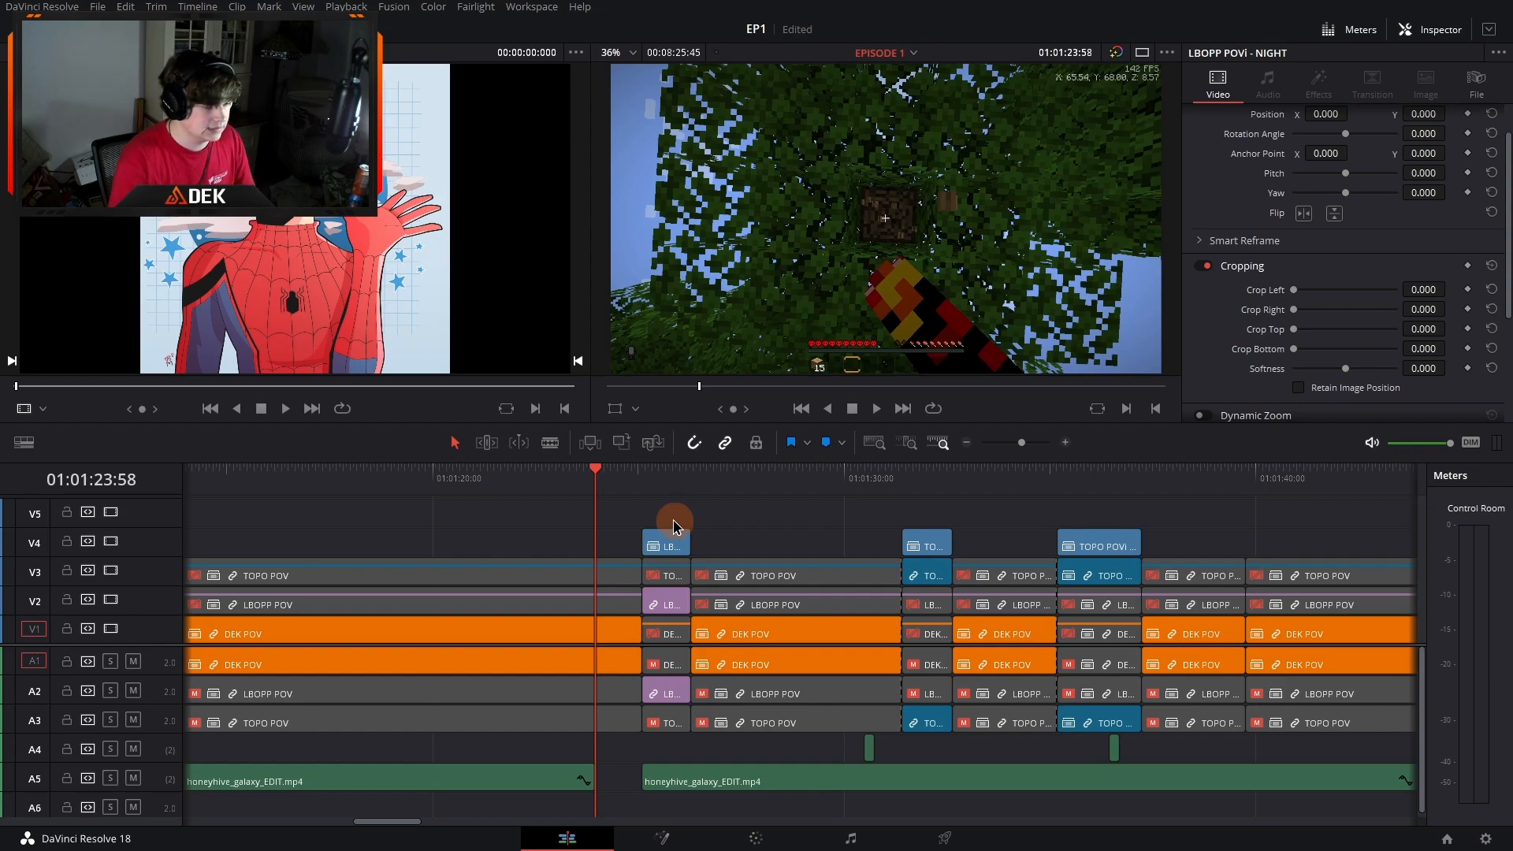
scroll(690, 520, left, 3)
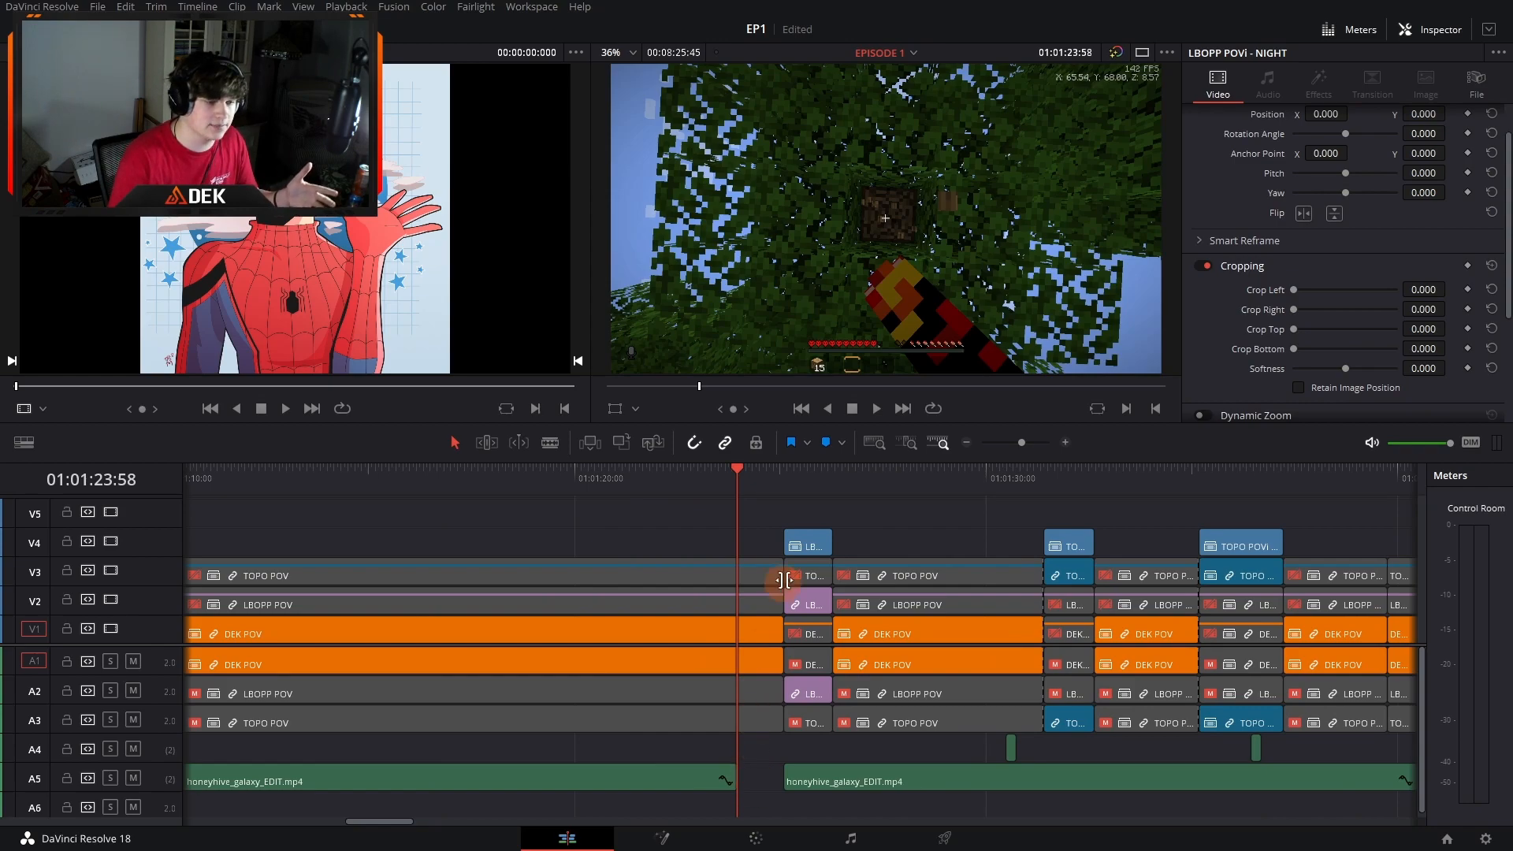
Step: Play part of the opening POV section without music, stop at 01:00:38:58, and go to the first honeyhive_galaxy_EDIT.mp4 start at 01:00:59:39
click(967, 443)
scroll(891, 569, left, 5)
drag(470, 776, 738, 776)
click(743, 746)
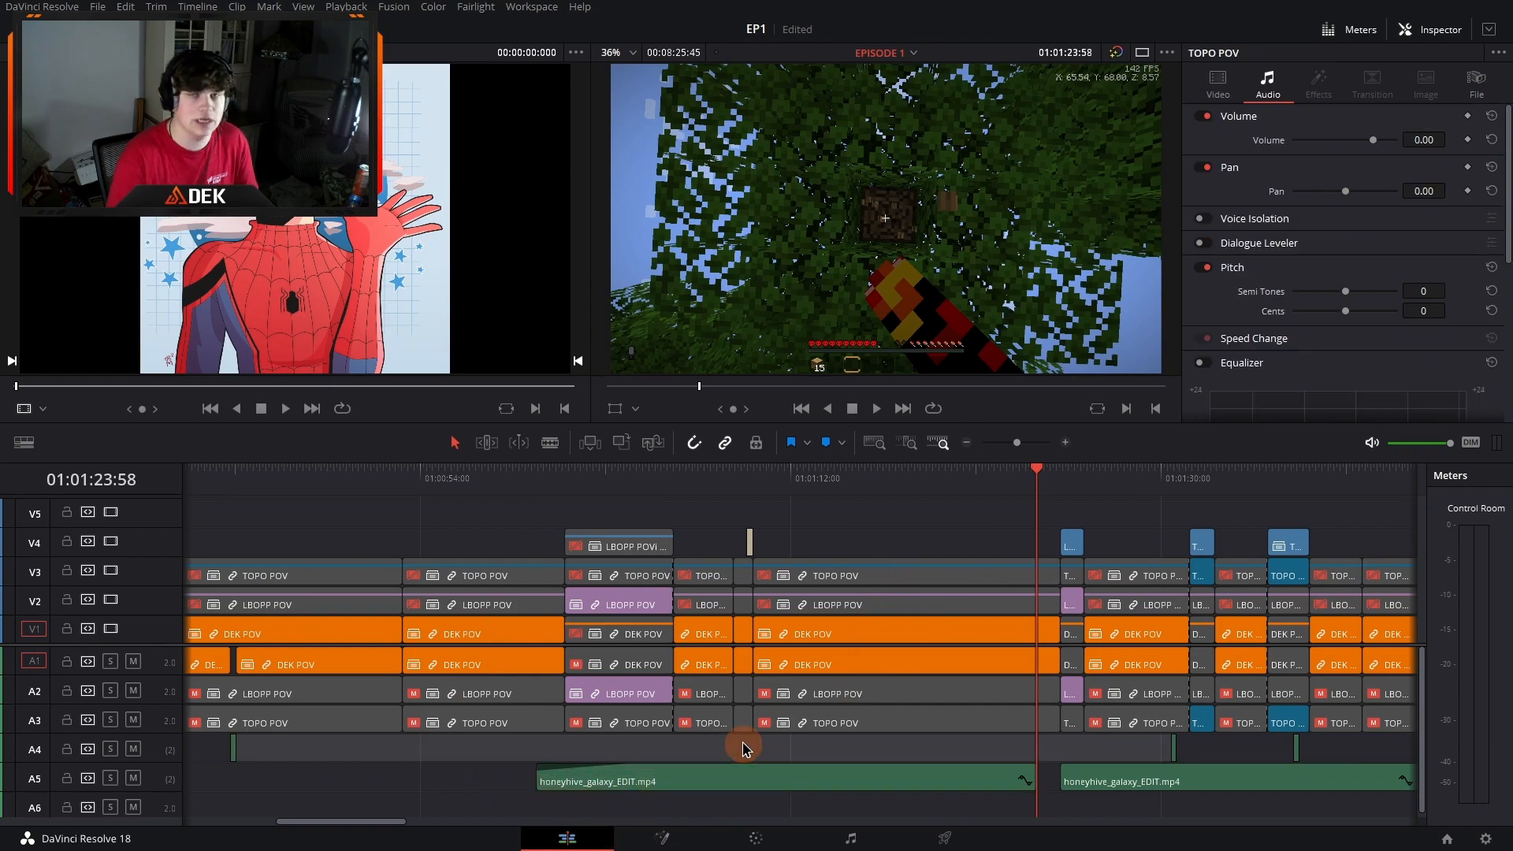
scroll(744, 745, left, 5)
drag(628, 514, 1124, 591)
click(647, 479)
key(space)
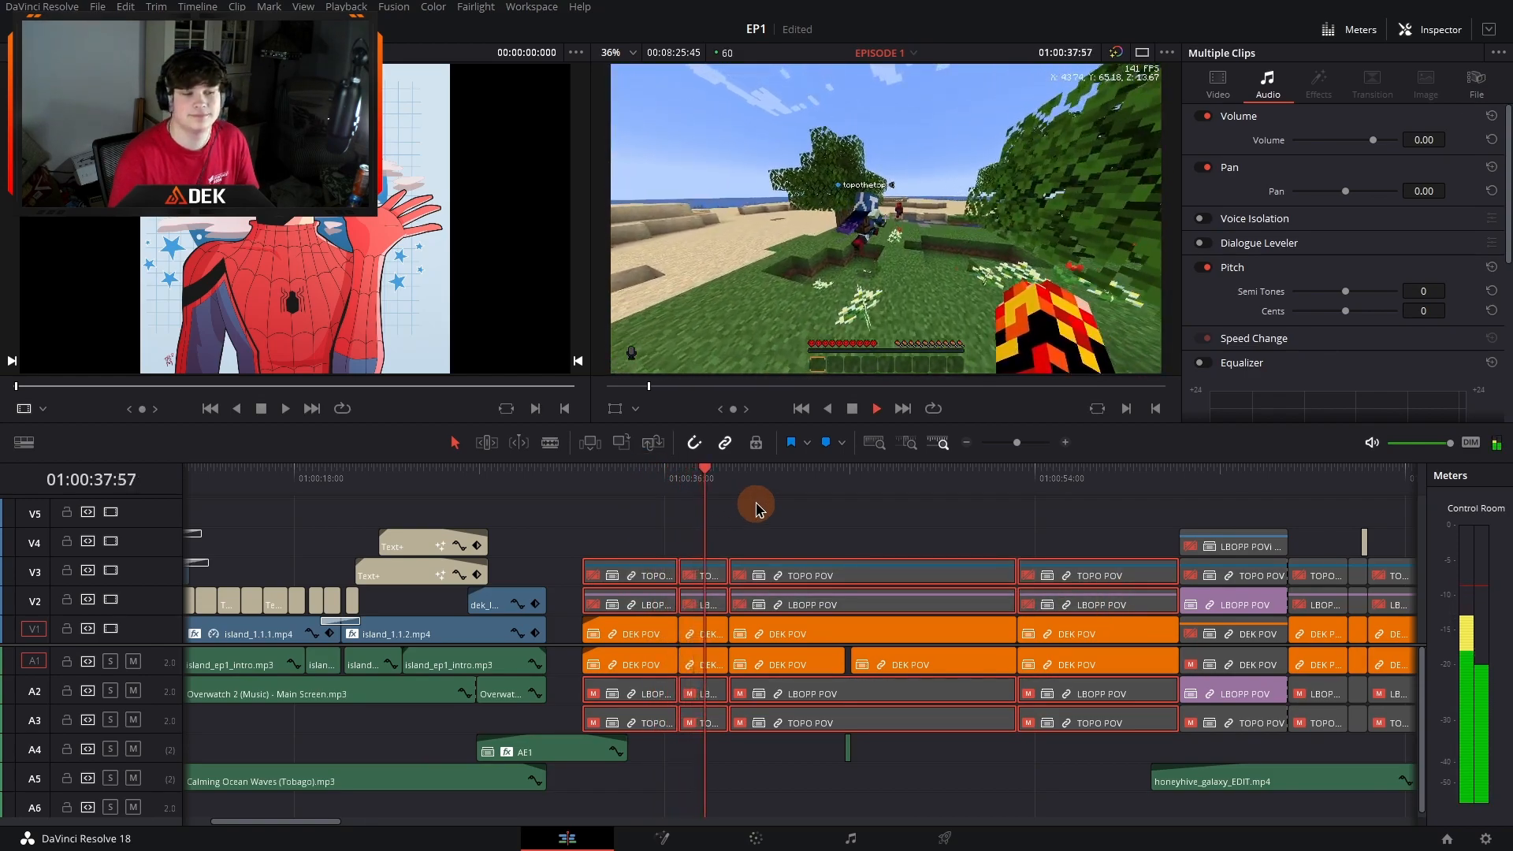
key(space)
click(788, 542)
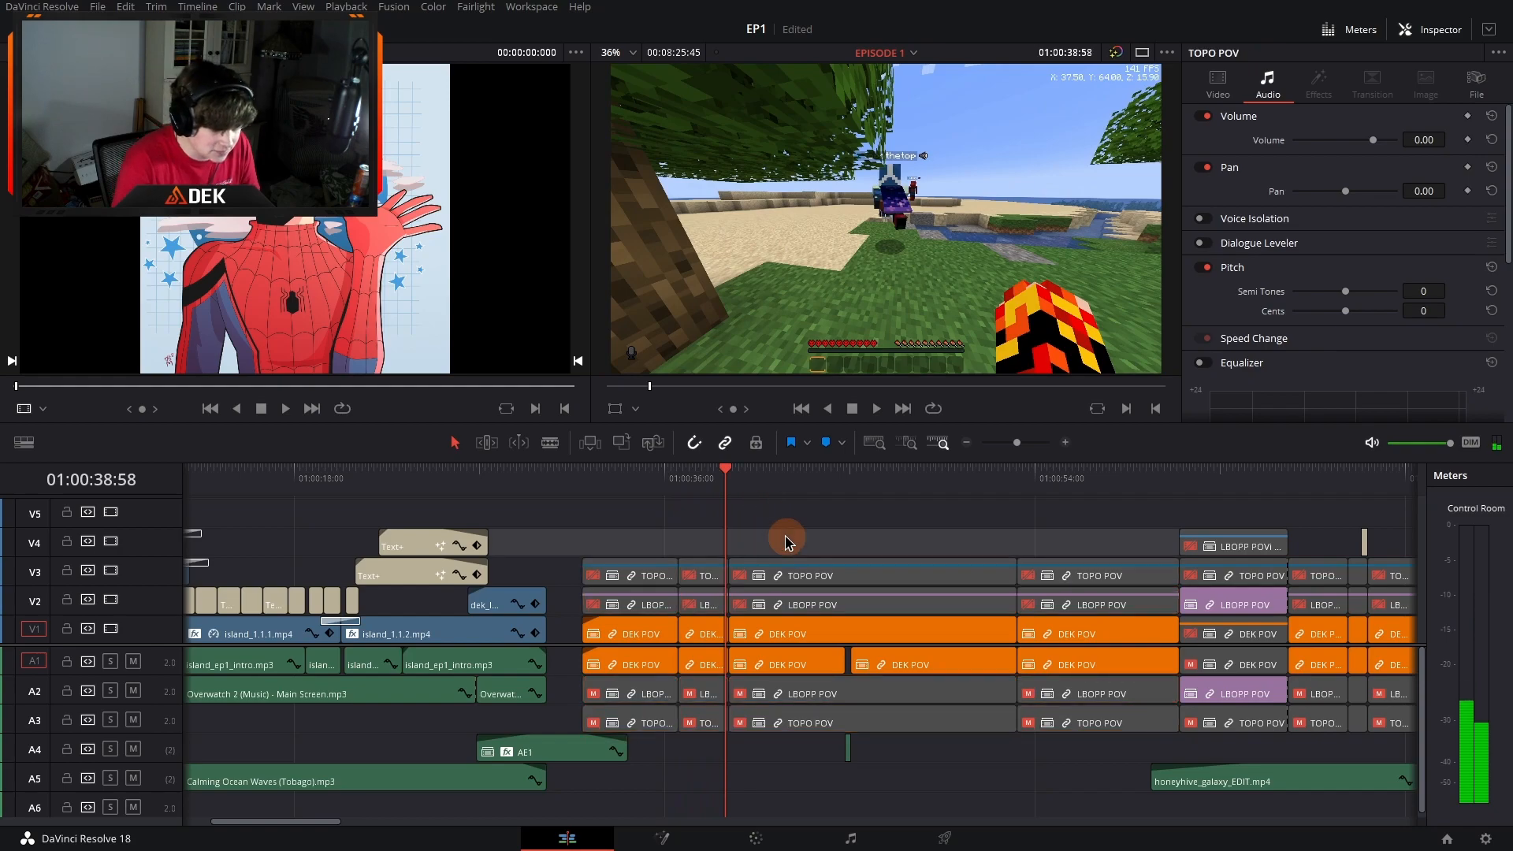
drag(758, 479, 1151, 480)
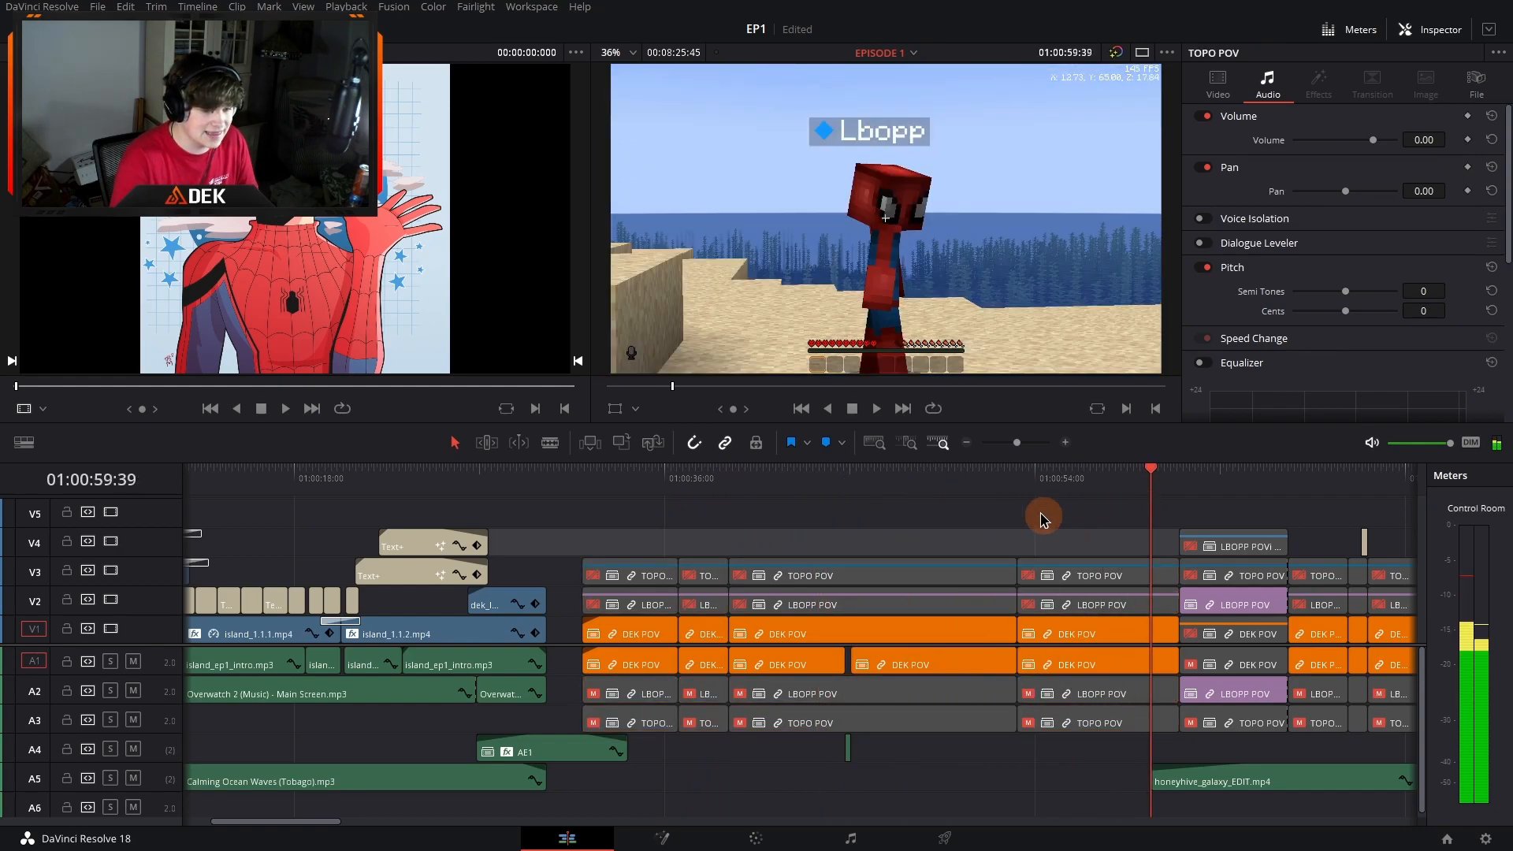
Step: Play from the music break at 01:01:23:58 into the Lbopp POV day banner clip, stopping at 01:01:25:28
scroll(1054, 525, right, 5)
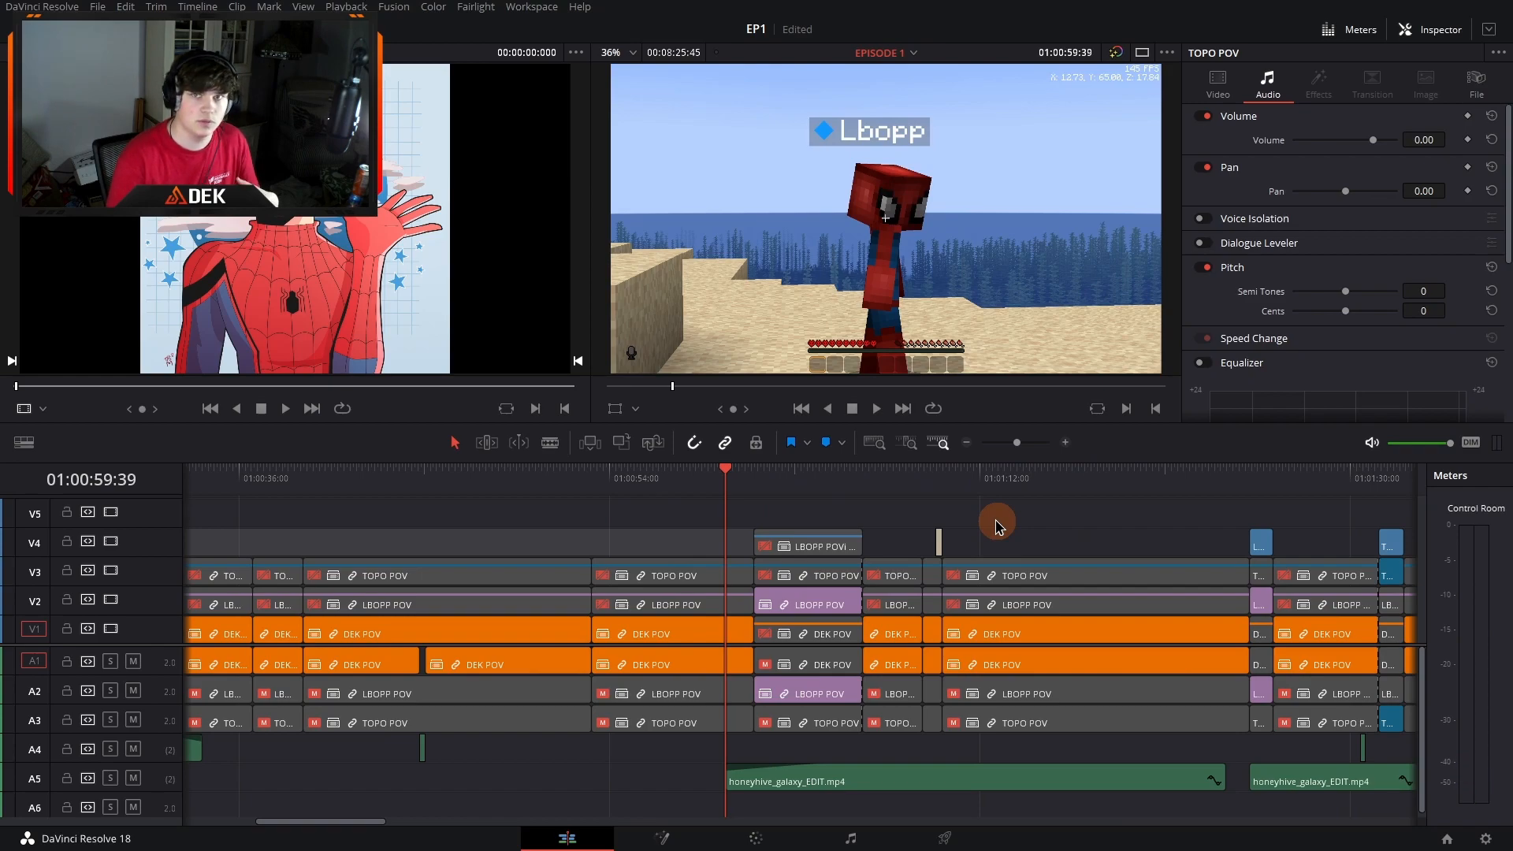
scroll(981, 575, right, 8)
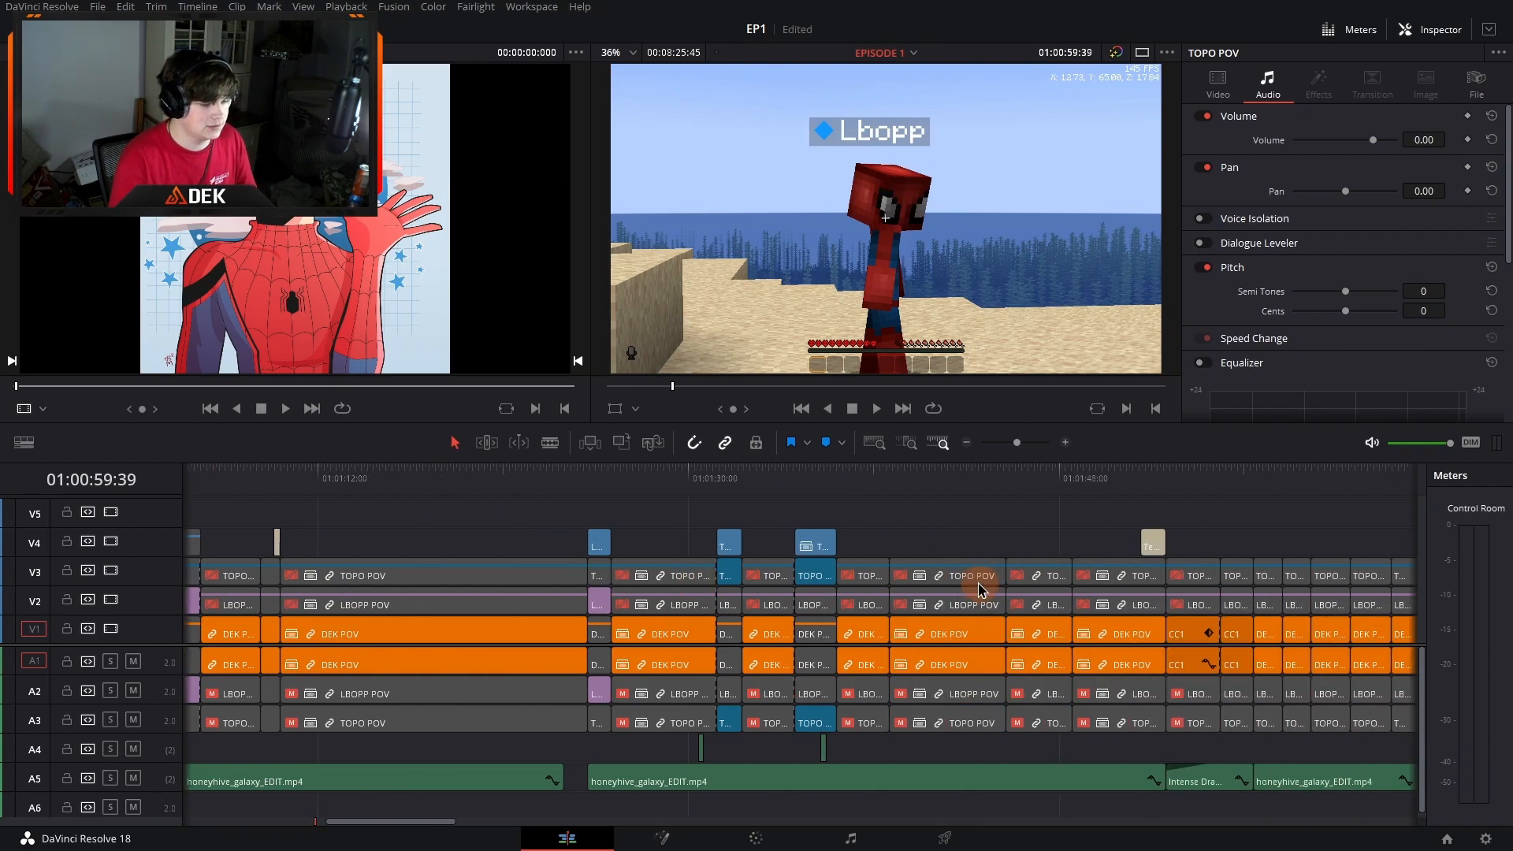
click(565, 477)
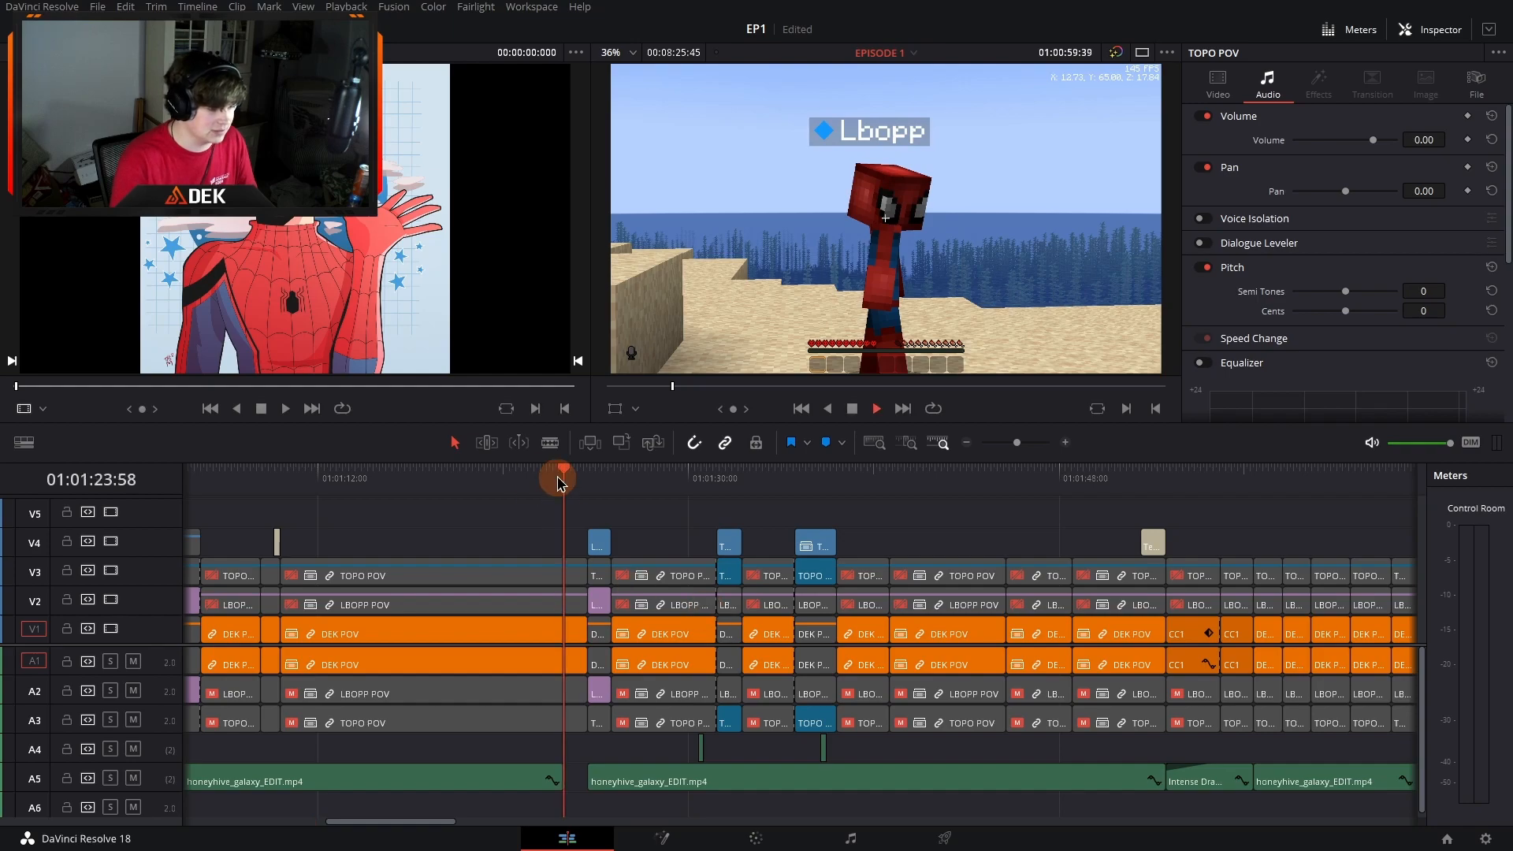
key(space)
click(1065, 443)
key(space)
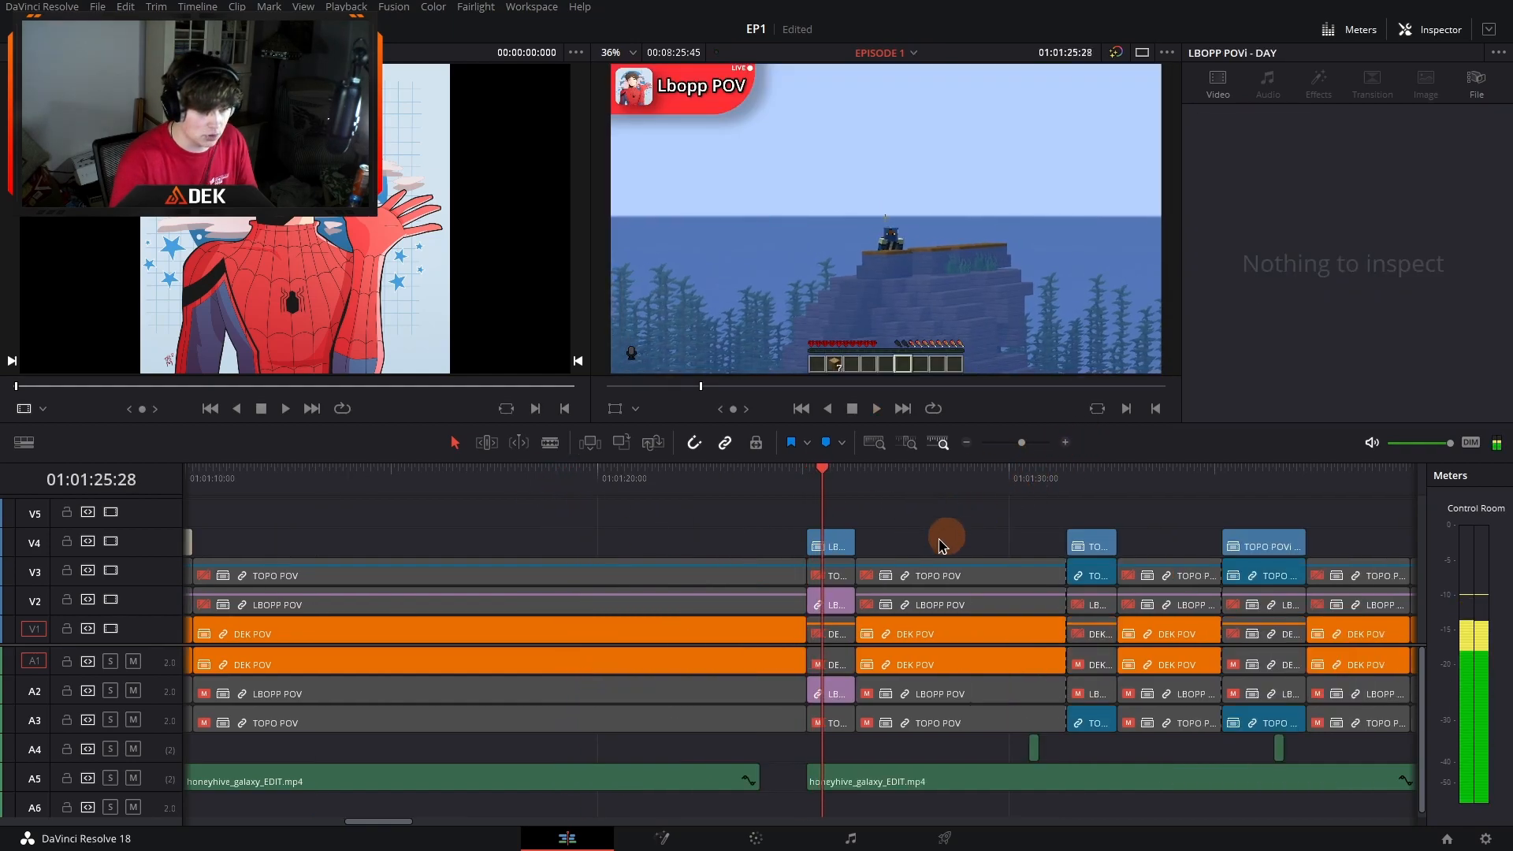
Step: Play the DEK POV footage and its short A4 sound effect from about 01:01:30:00, stopping at 01:01:31:13
scroll(905, 554, right, 13)
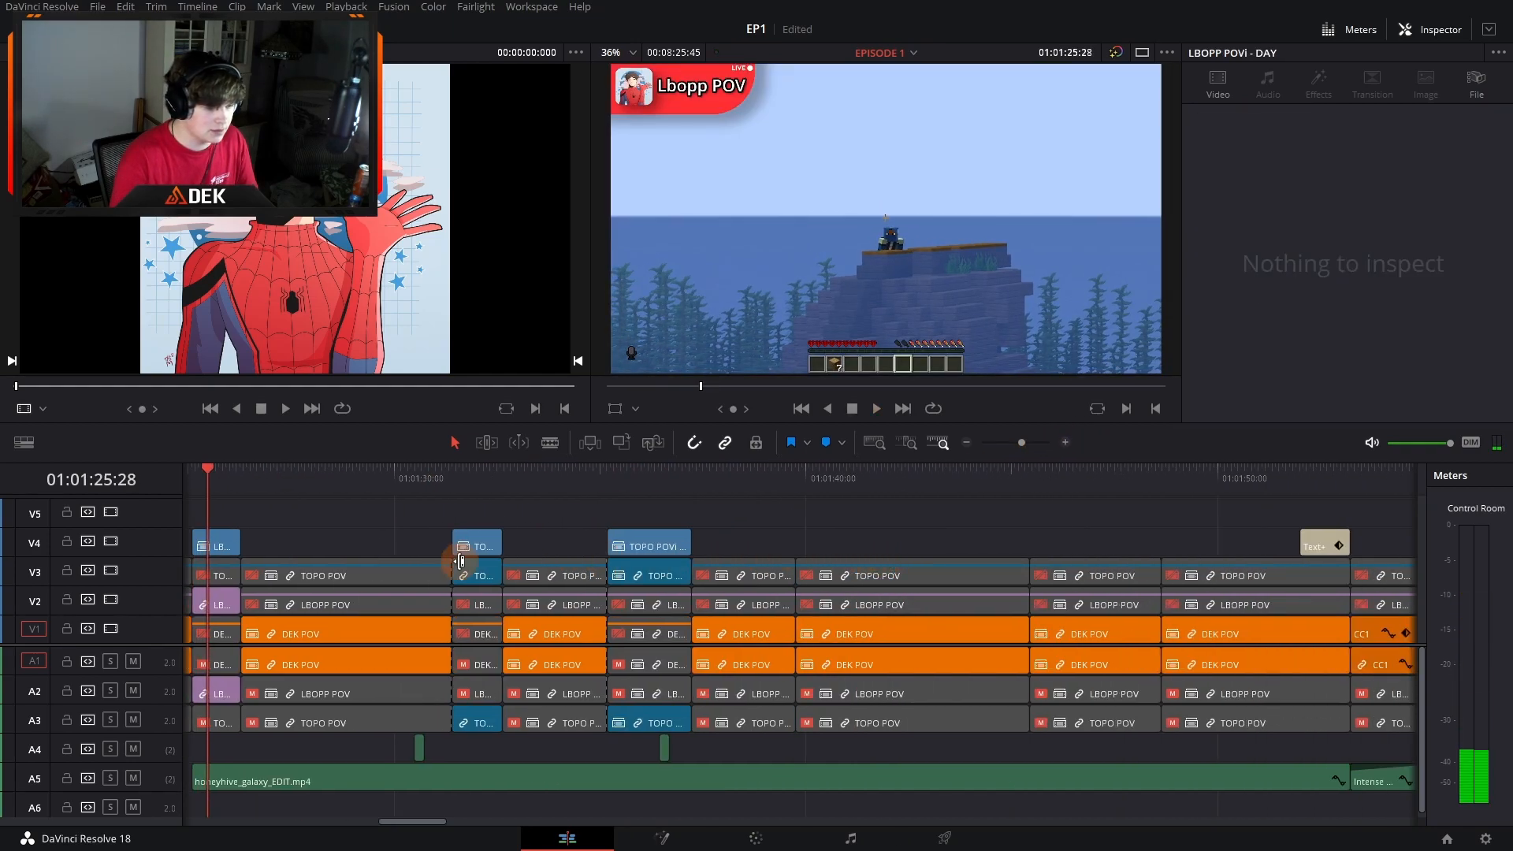
click(398, 477)
key(space)
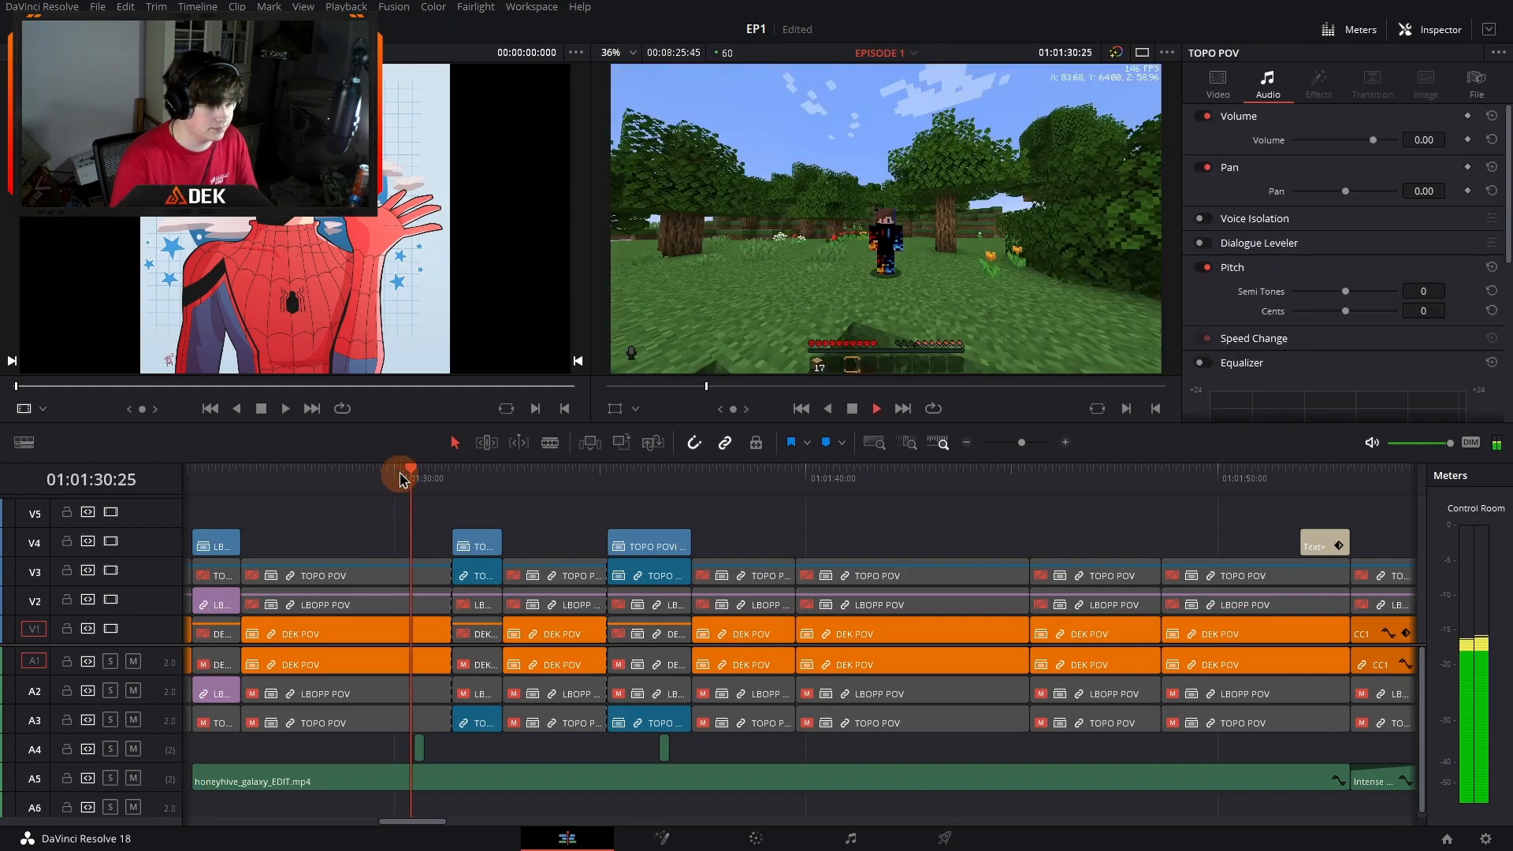
key(space)
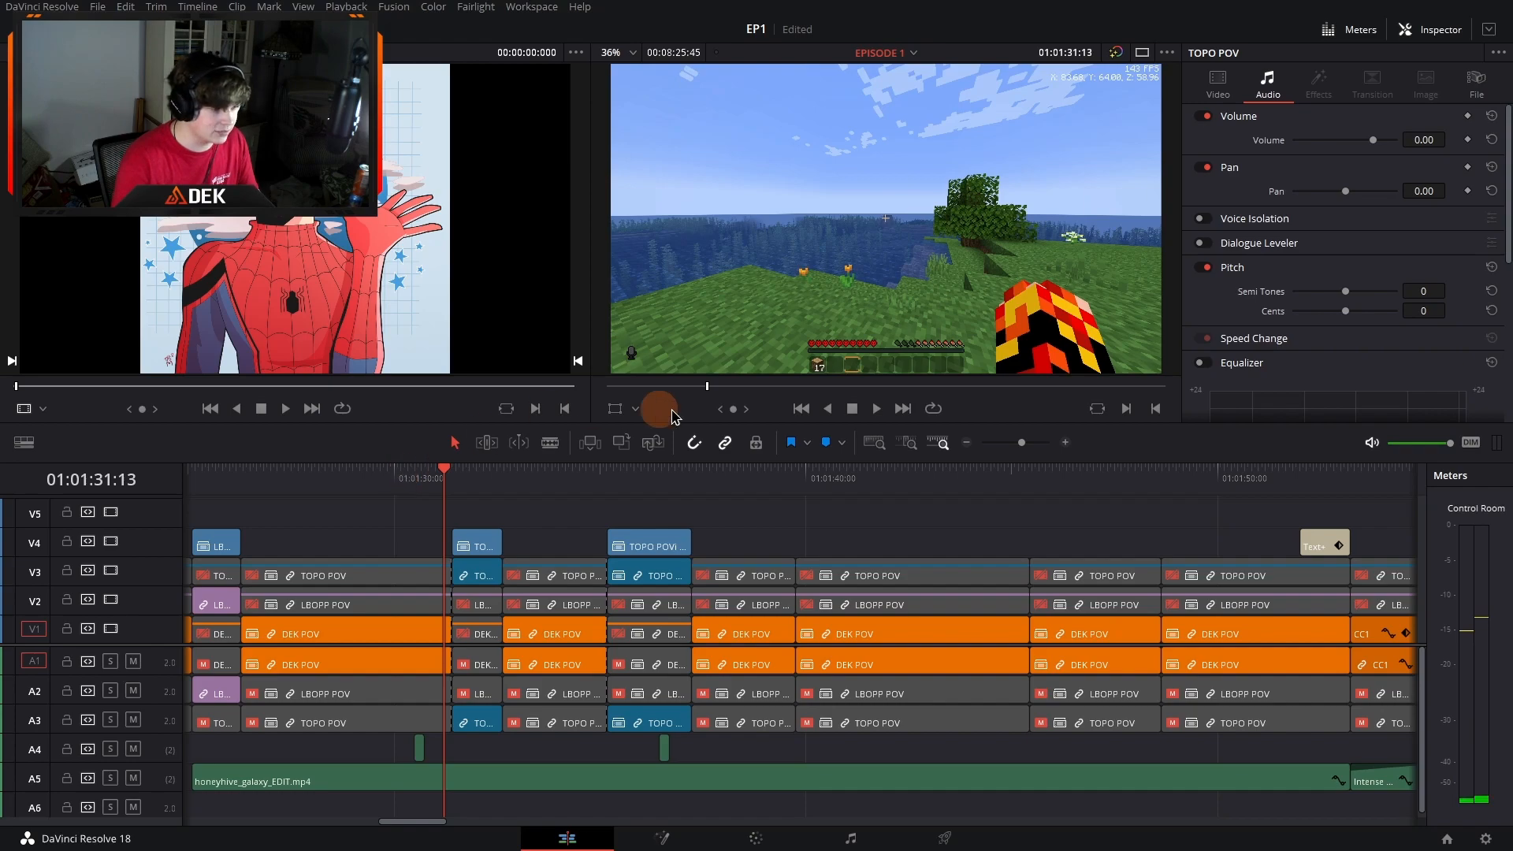
Step: Select the Bass boost sound effect.mp3 clip on A4 just before 01:01:31:13 to view its audio settings
click(967, 442)
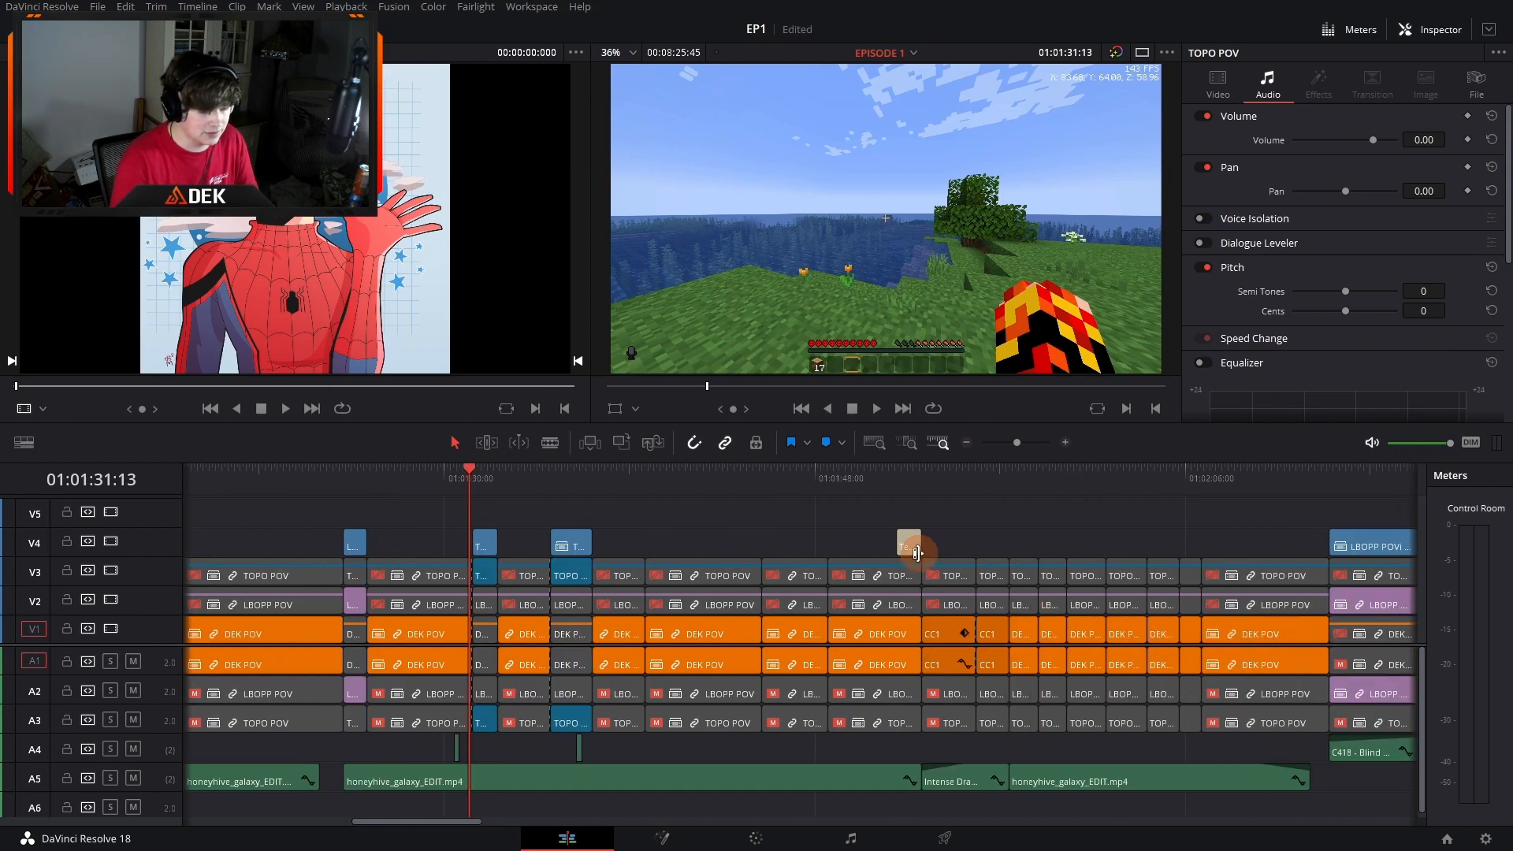
scroll(916, 554, left, 3)
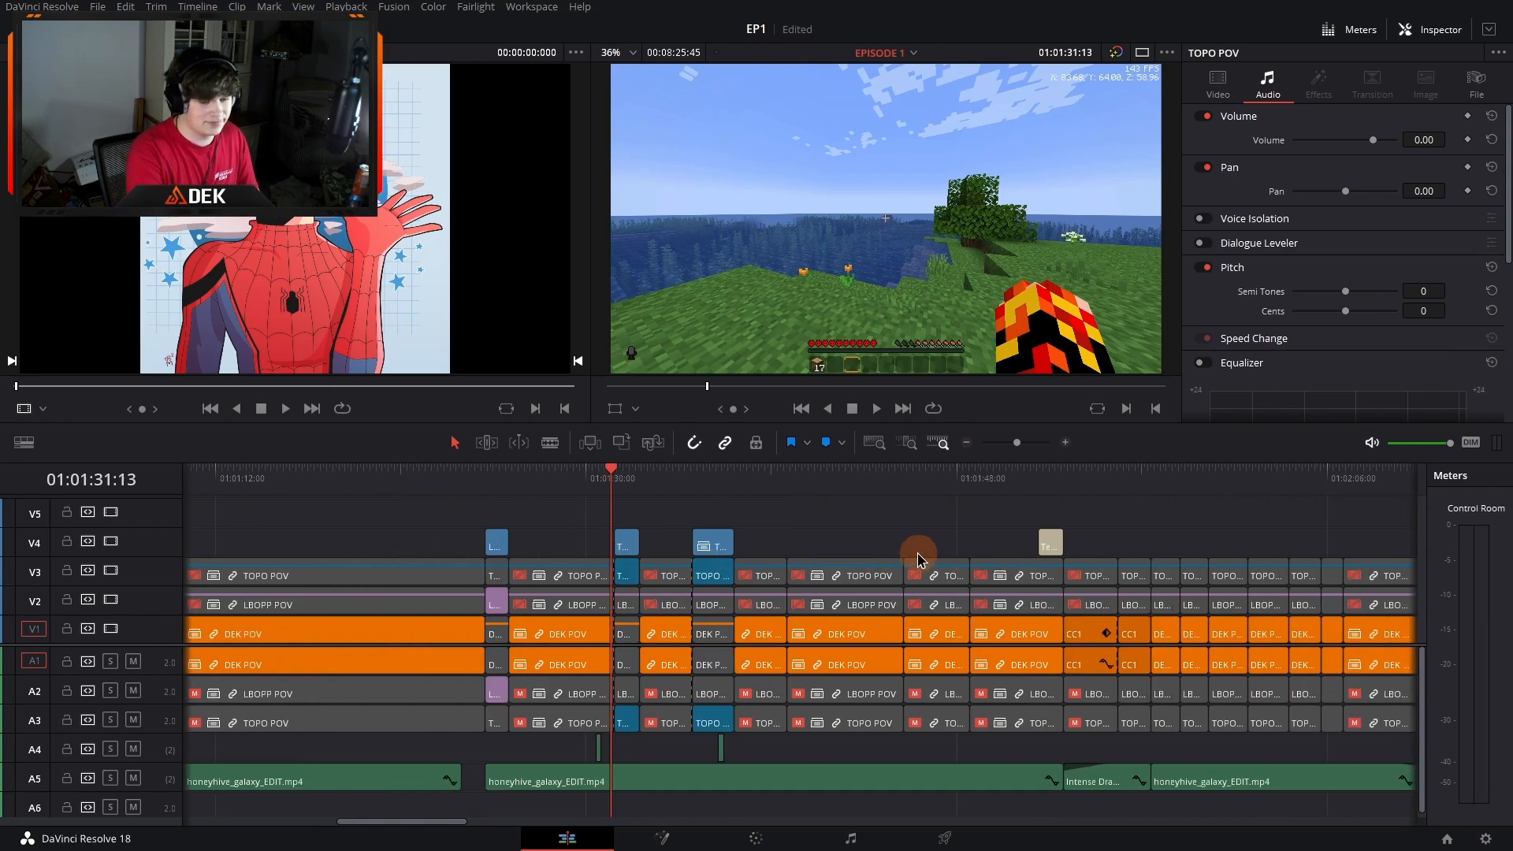
scroll(936, 568, right, 5)
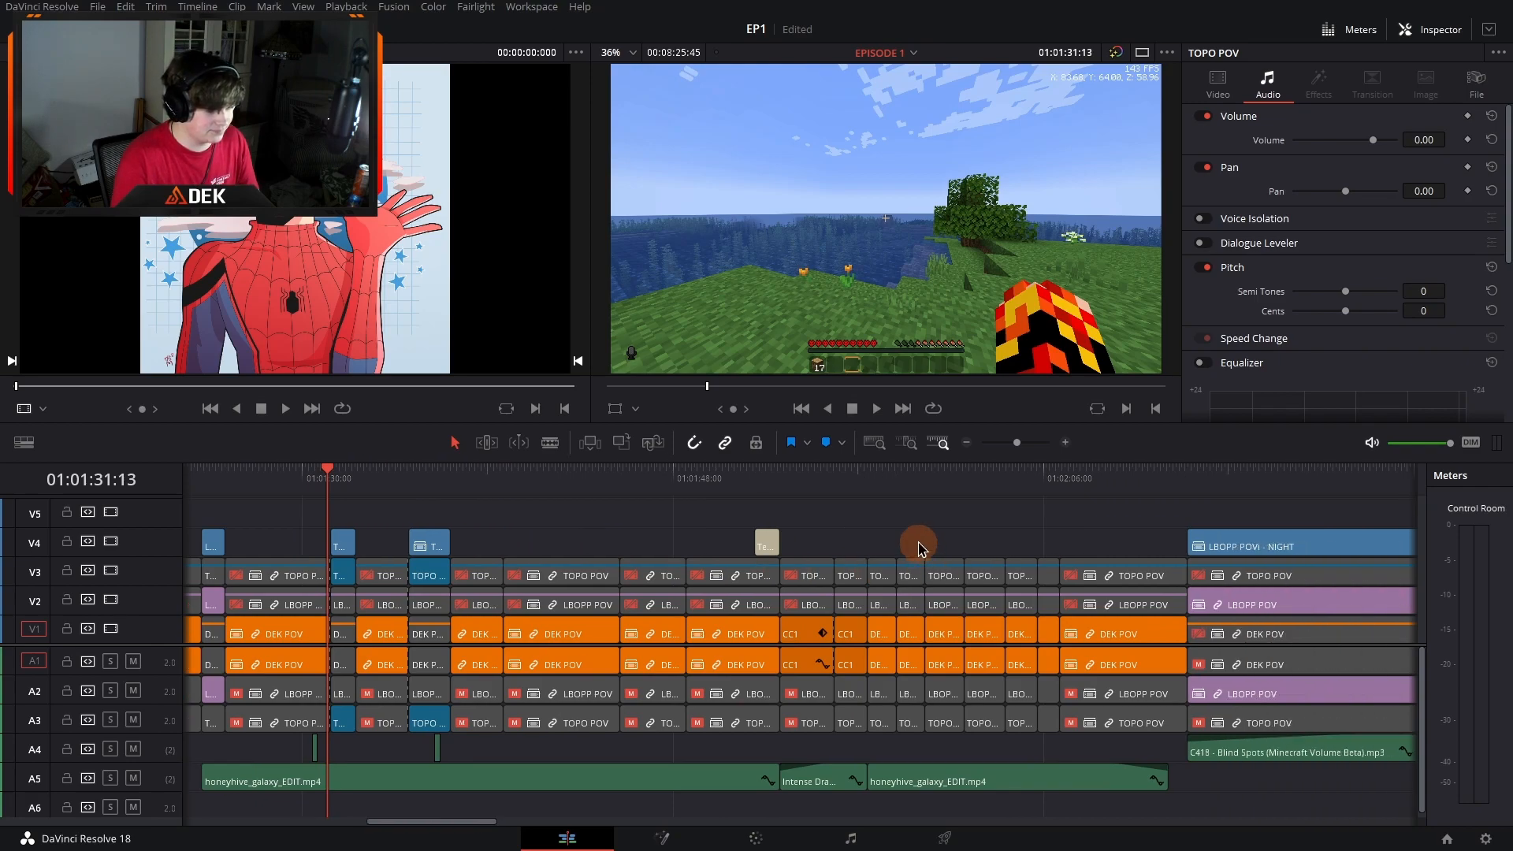
click(1064, 446)
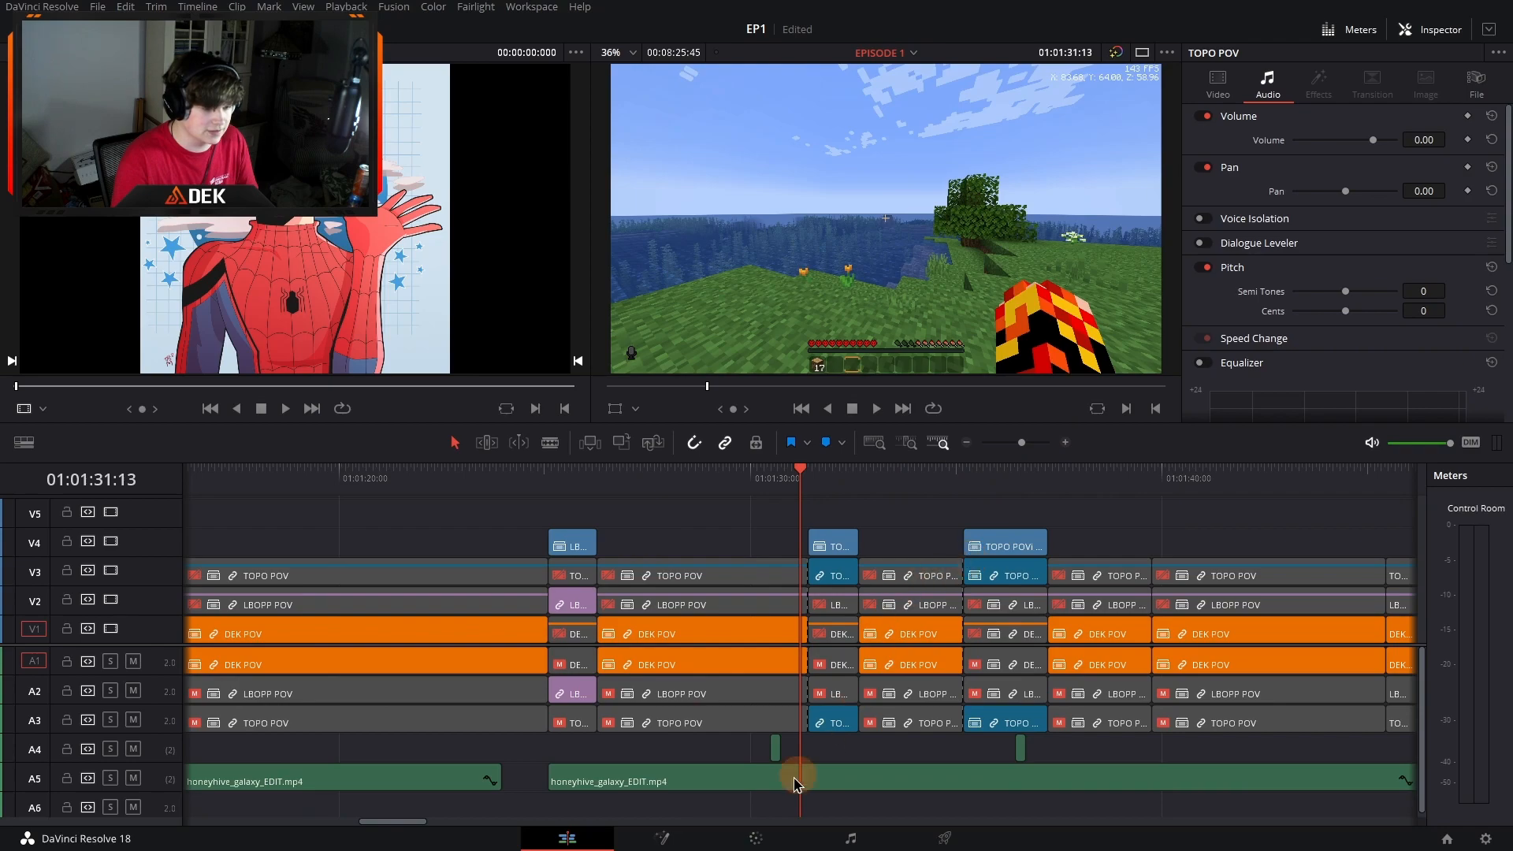
click(775, 747)
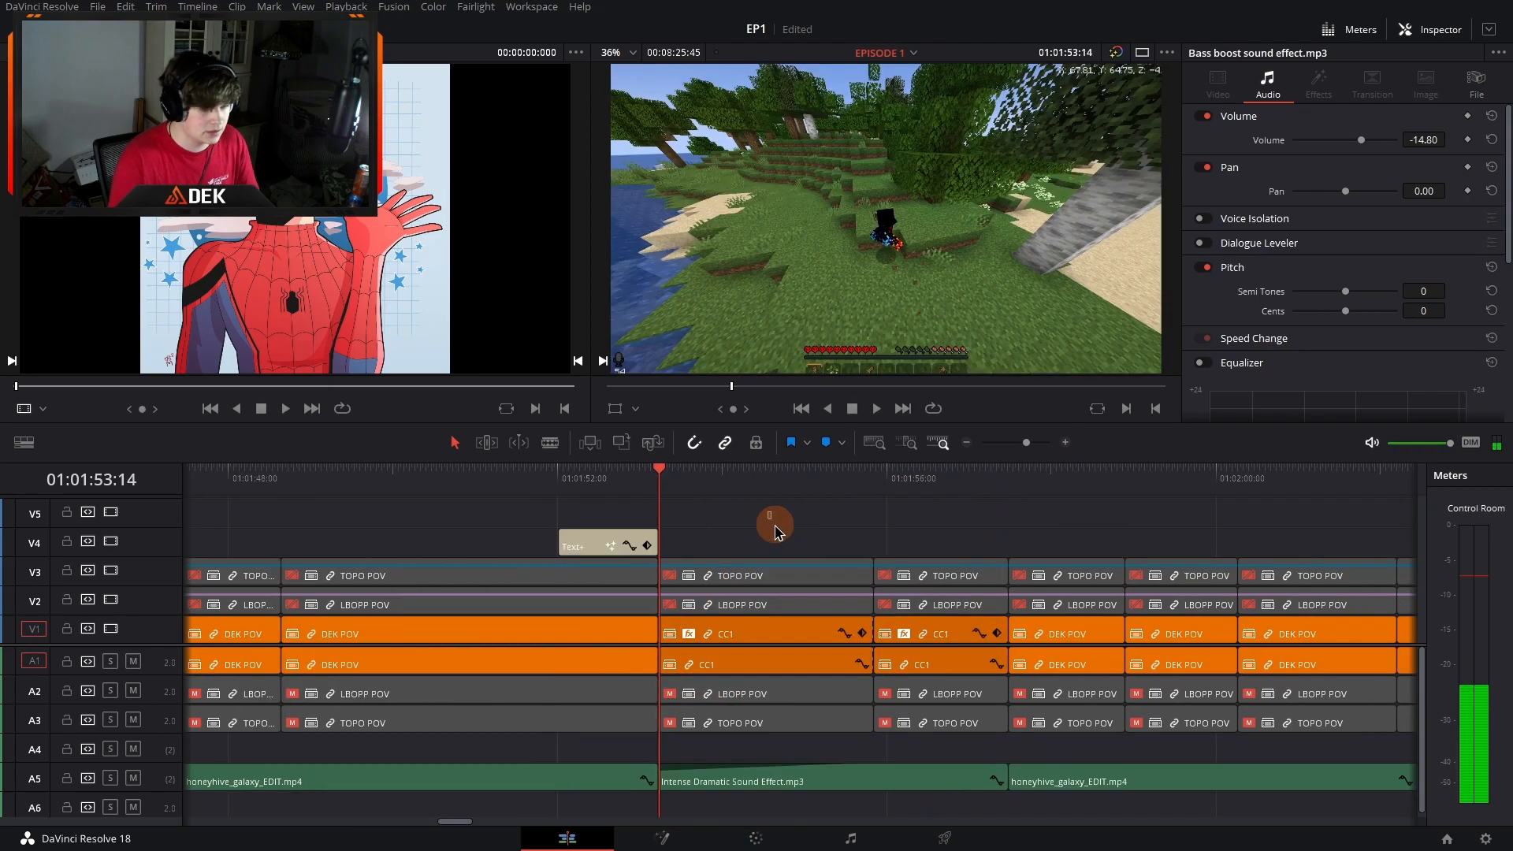
Step: Check the two CC1 clips above Intense Dramatic Sound Effect.mp3 and play them from 01:01:54:48, stopping at 01:01:57:04
drag(770, 508, 868, 534)
click(886, 630)
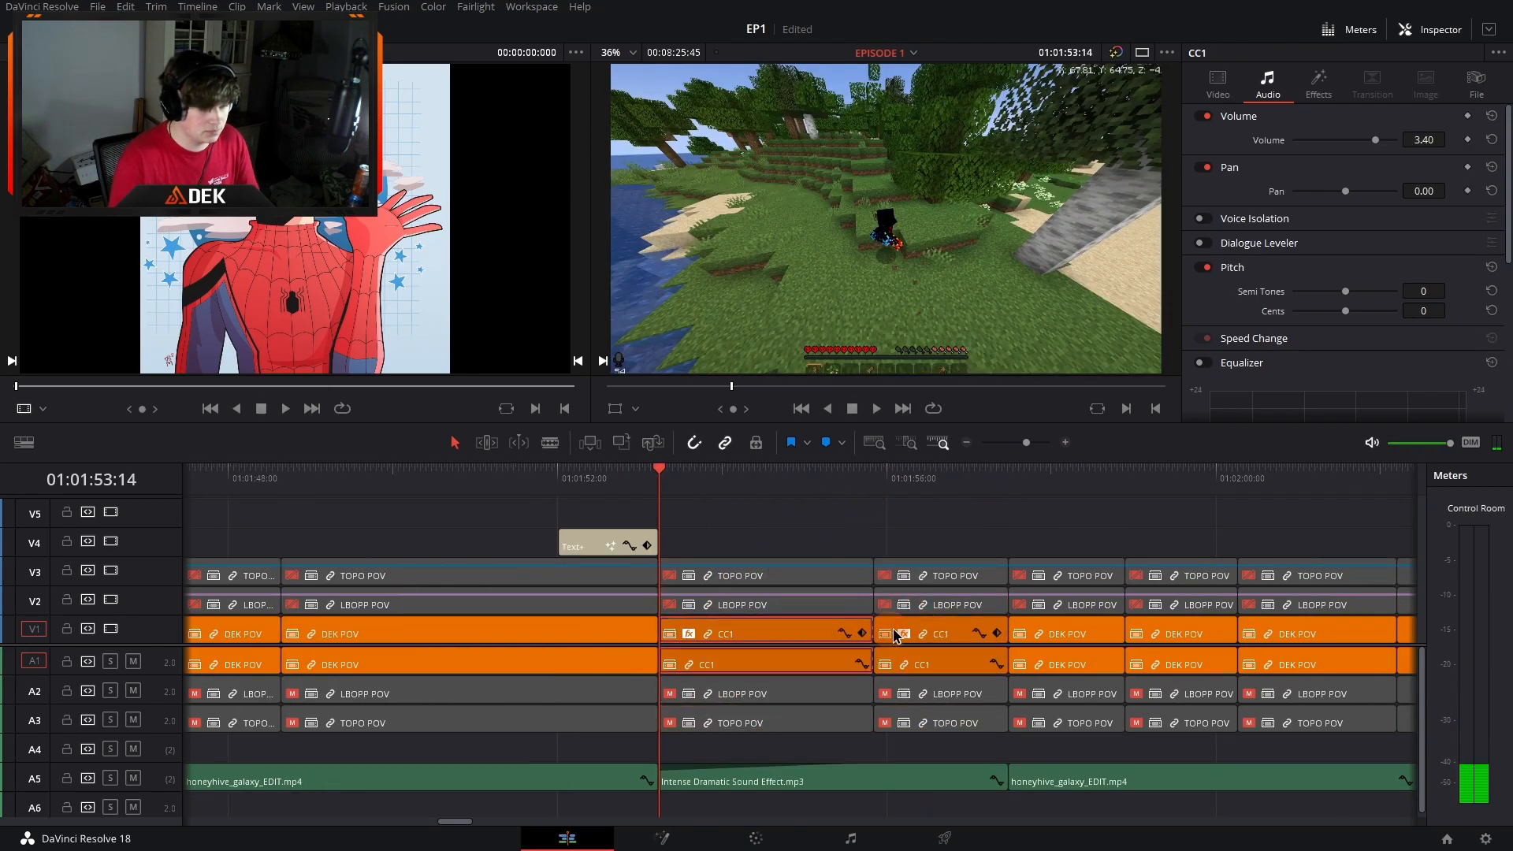
click(931, 642)
click(766, 635)
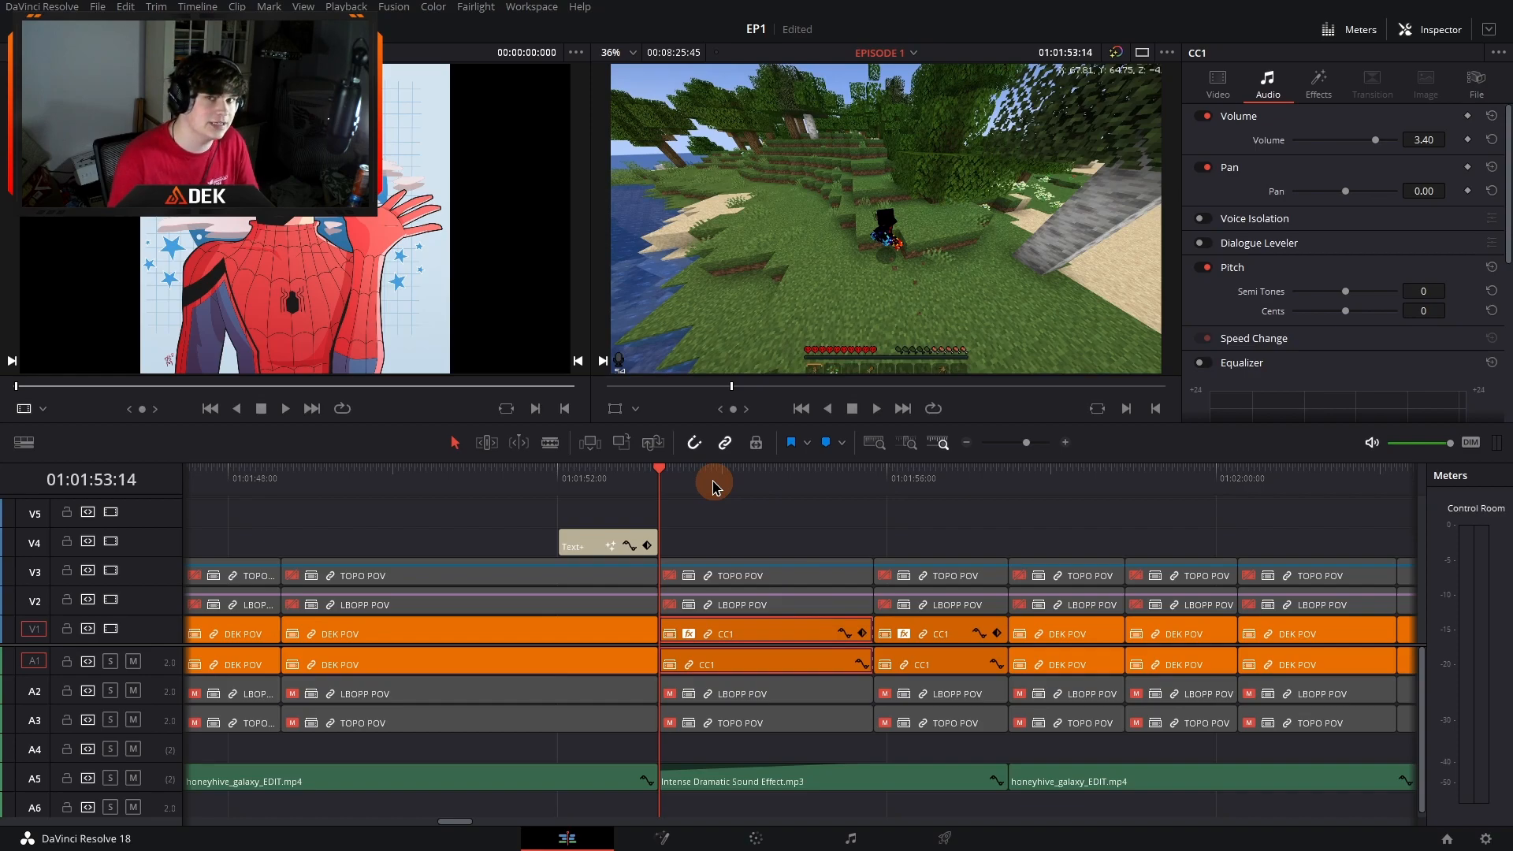
click(788, 487)
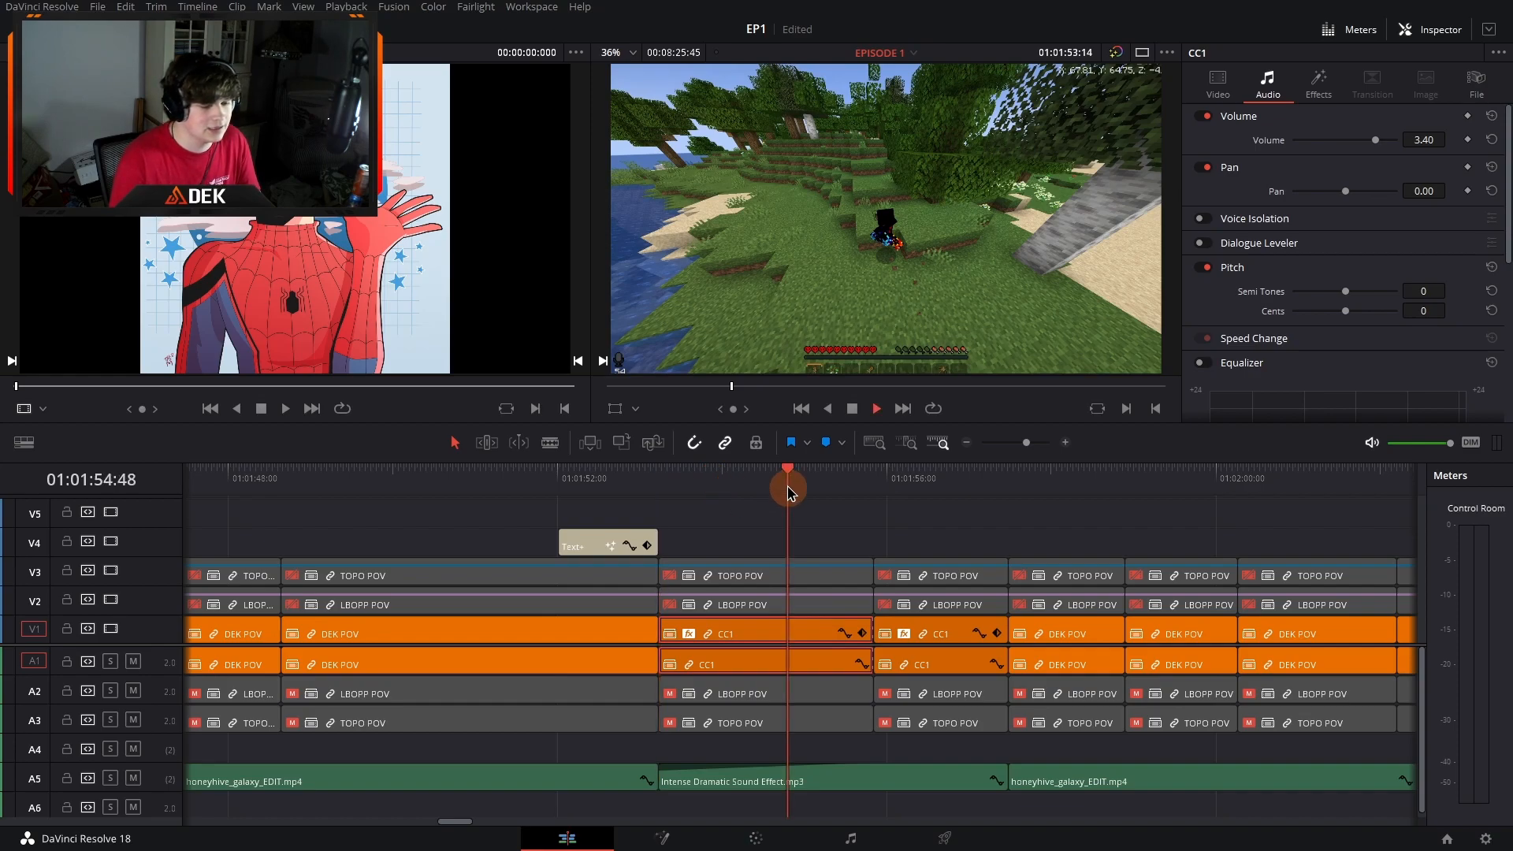
key(space)
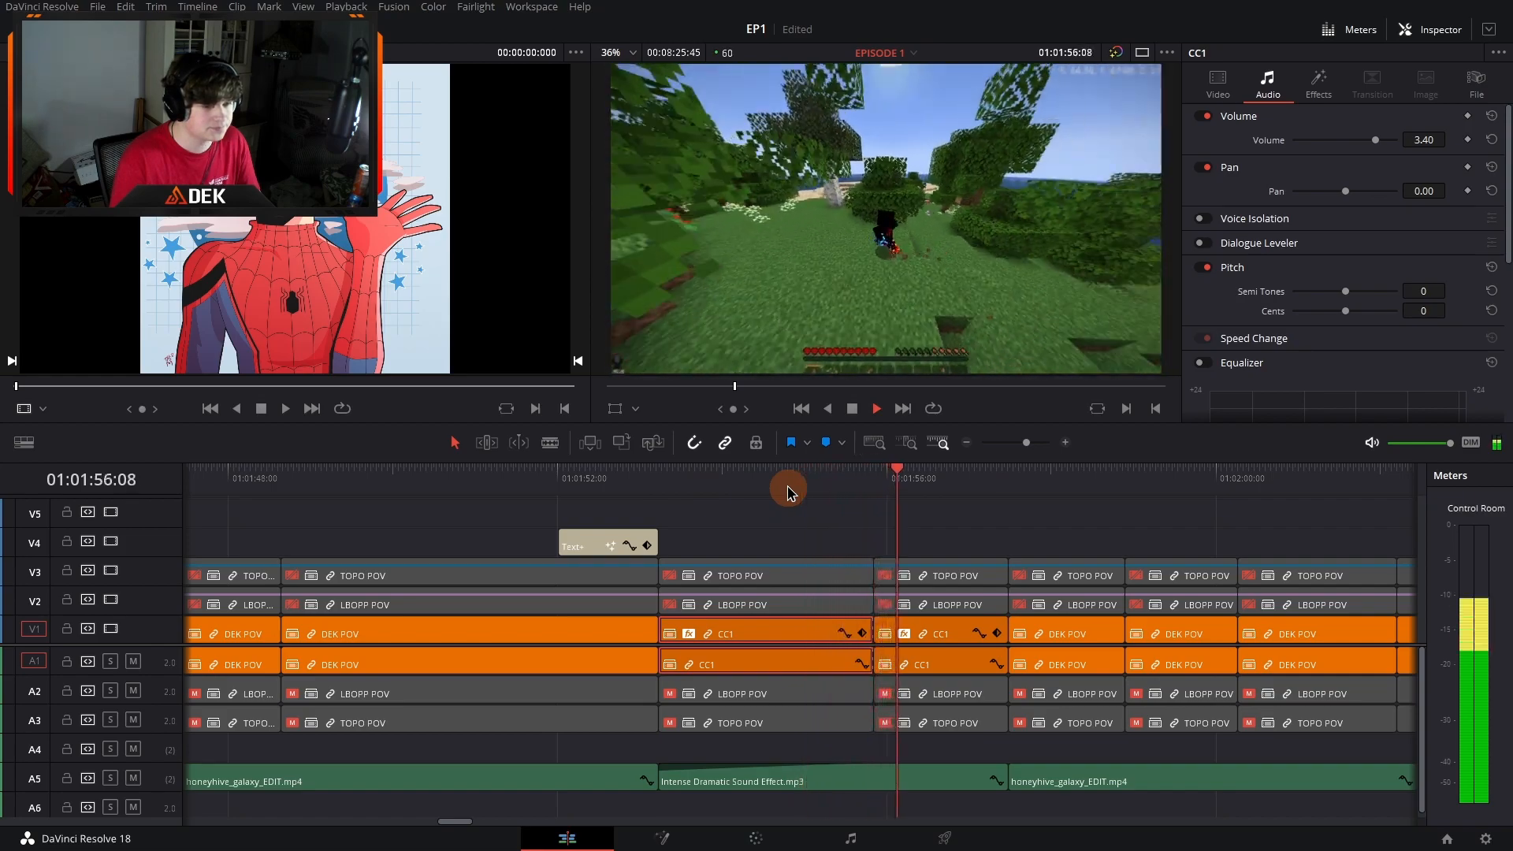
key(space)
Step: Examine the second CC1 clip's Vignette size keyframes around 01:01:57:00, plus its Zoom Blur and Camera Shake effect settings
click(919, 639)
click(1321, 85)
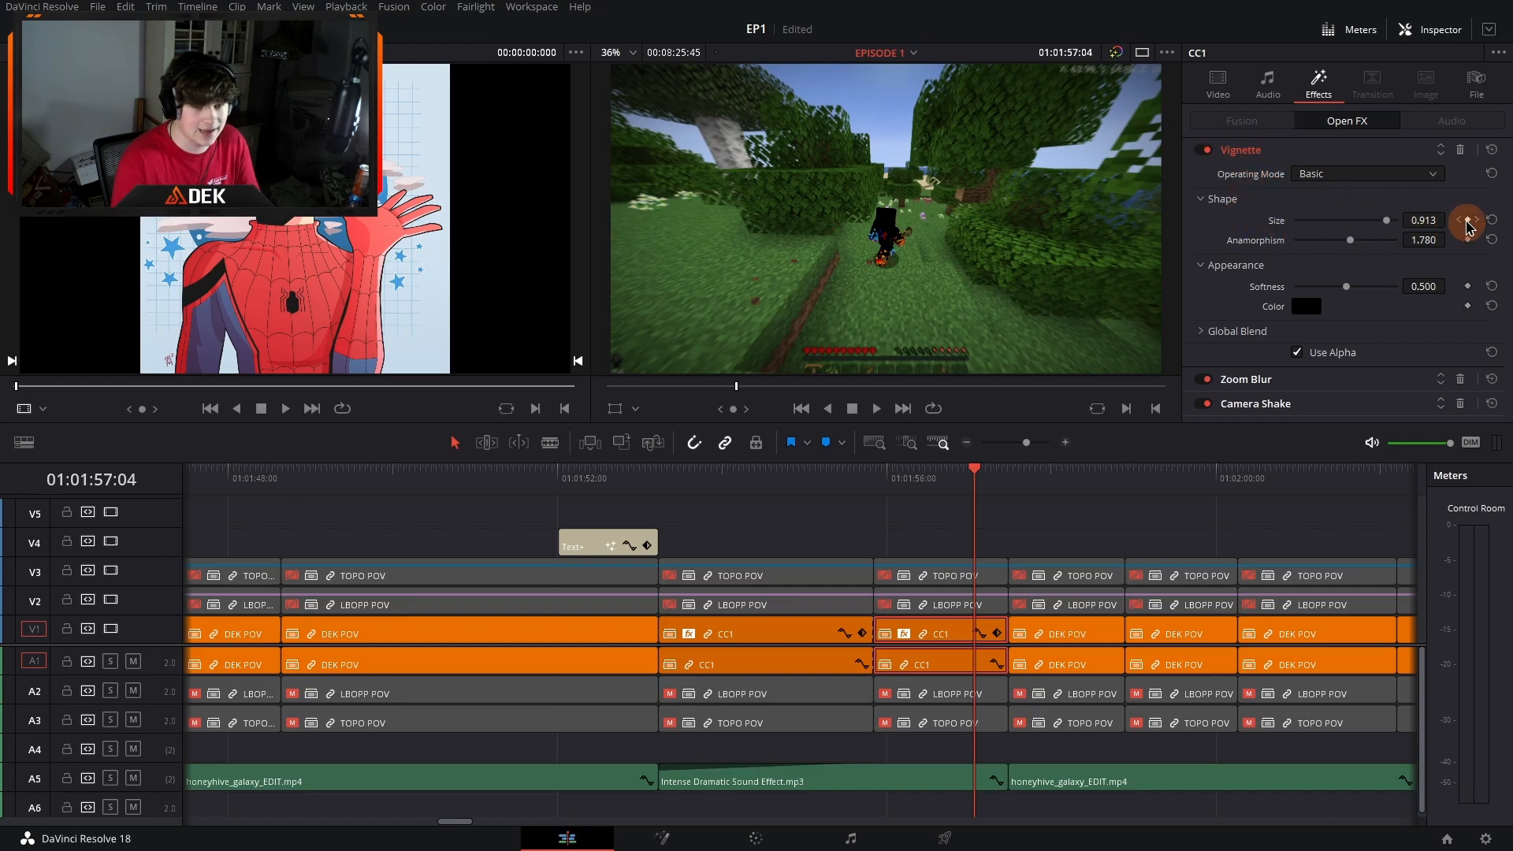
click(1467, 220)
drag(892, 477, 971, 482)
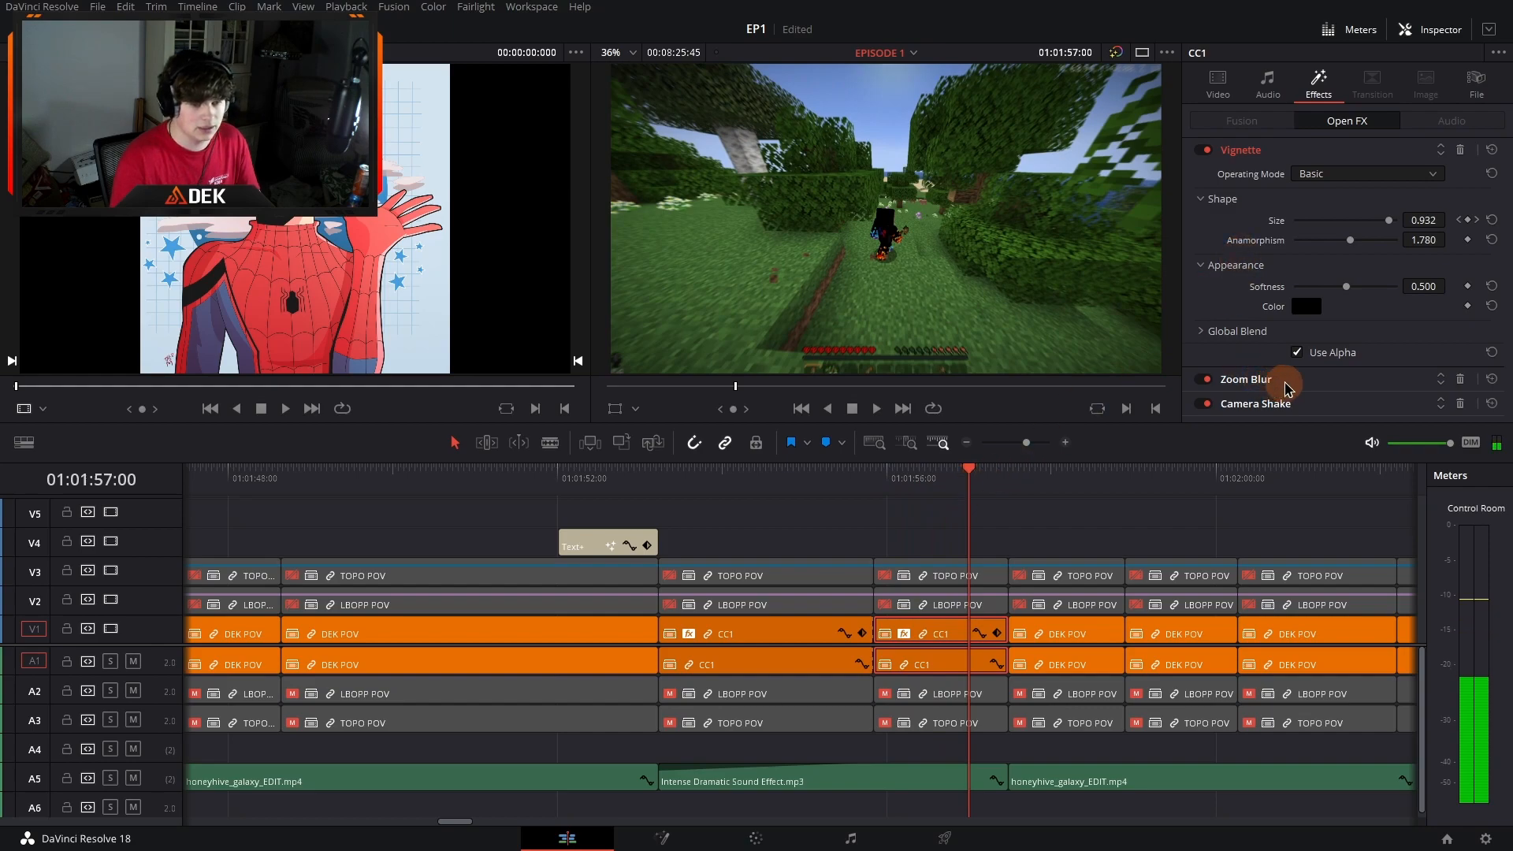
click(1278, 379)
click(1228, 350)
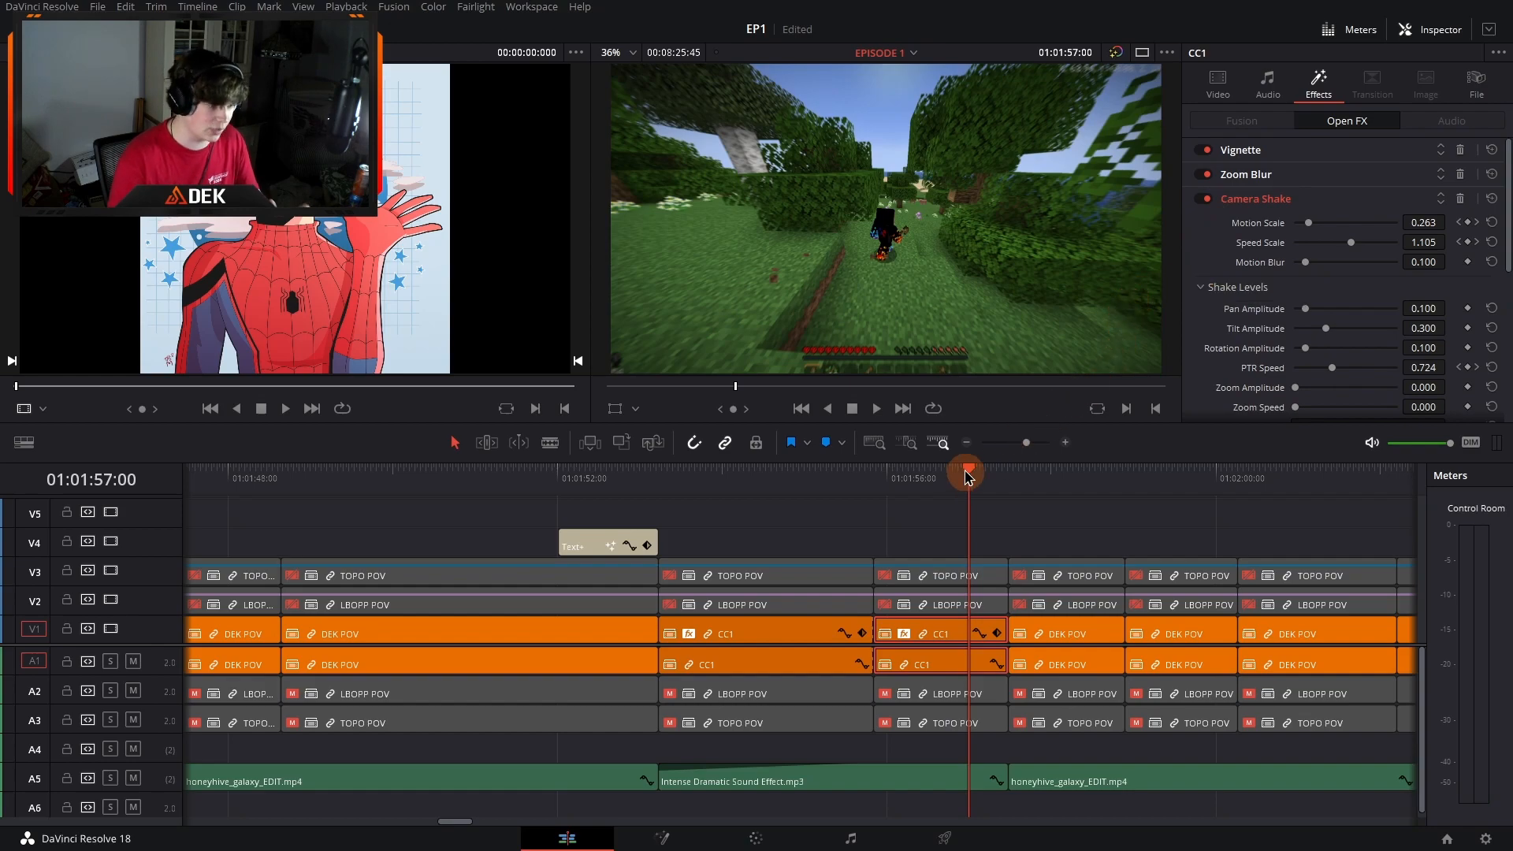
Step: Select the Text+ title "Alright." on V4 and play it, stopping at 01:01:52:35 to view it over the footage
click(967, 443)
click(848, 535)
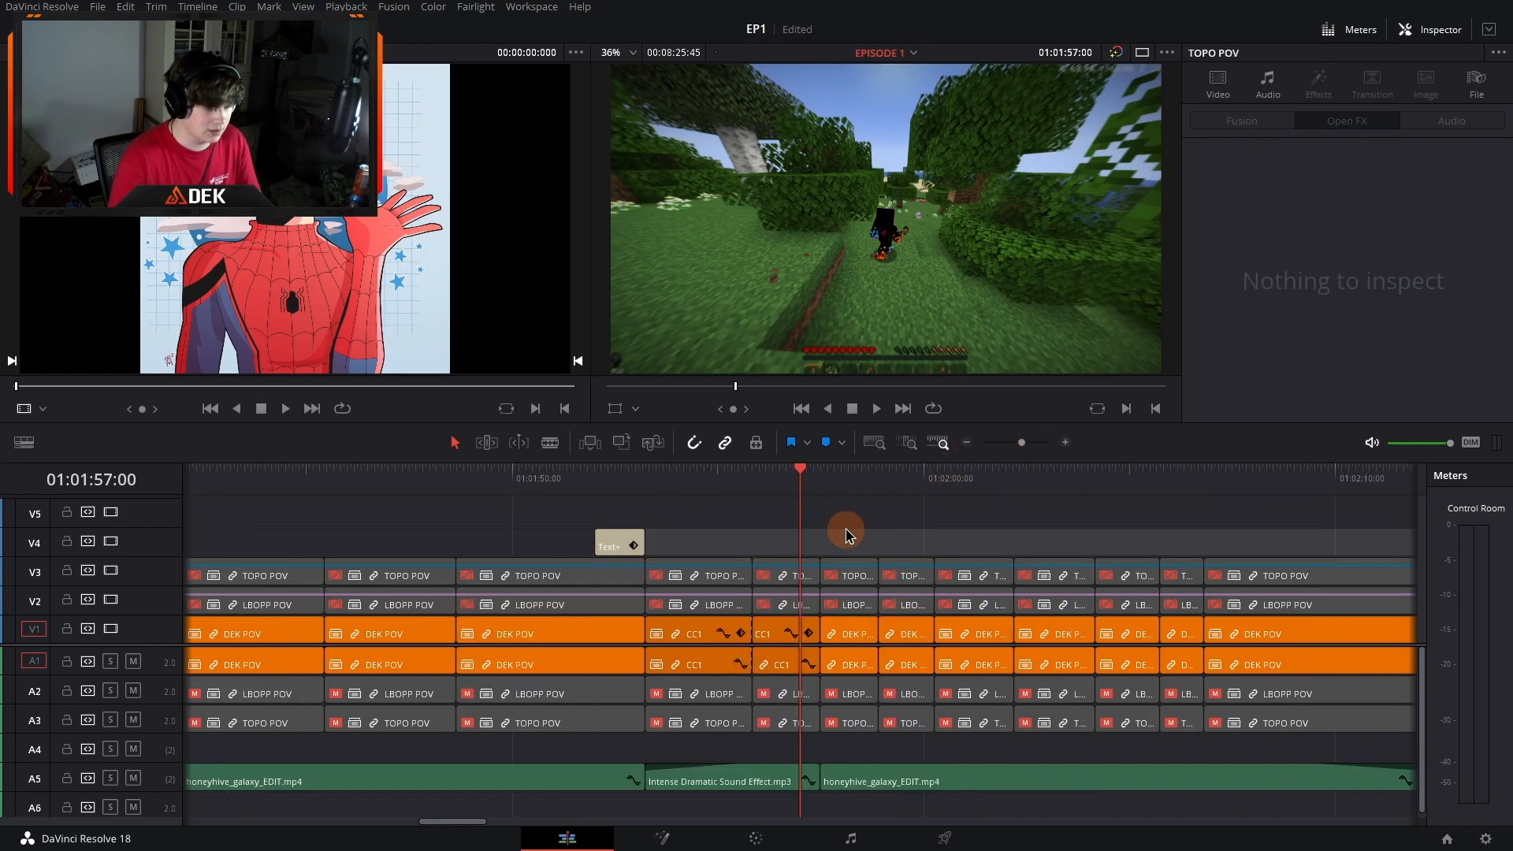
scroll(842, 536, right, 7)
scroll(808, 535, left, 6)
click(571, 543)
click(557, 482)
key(space)
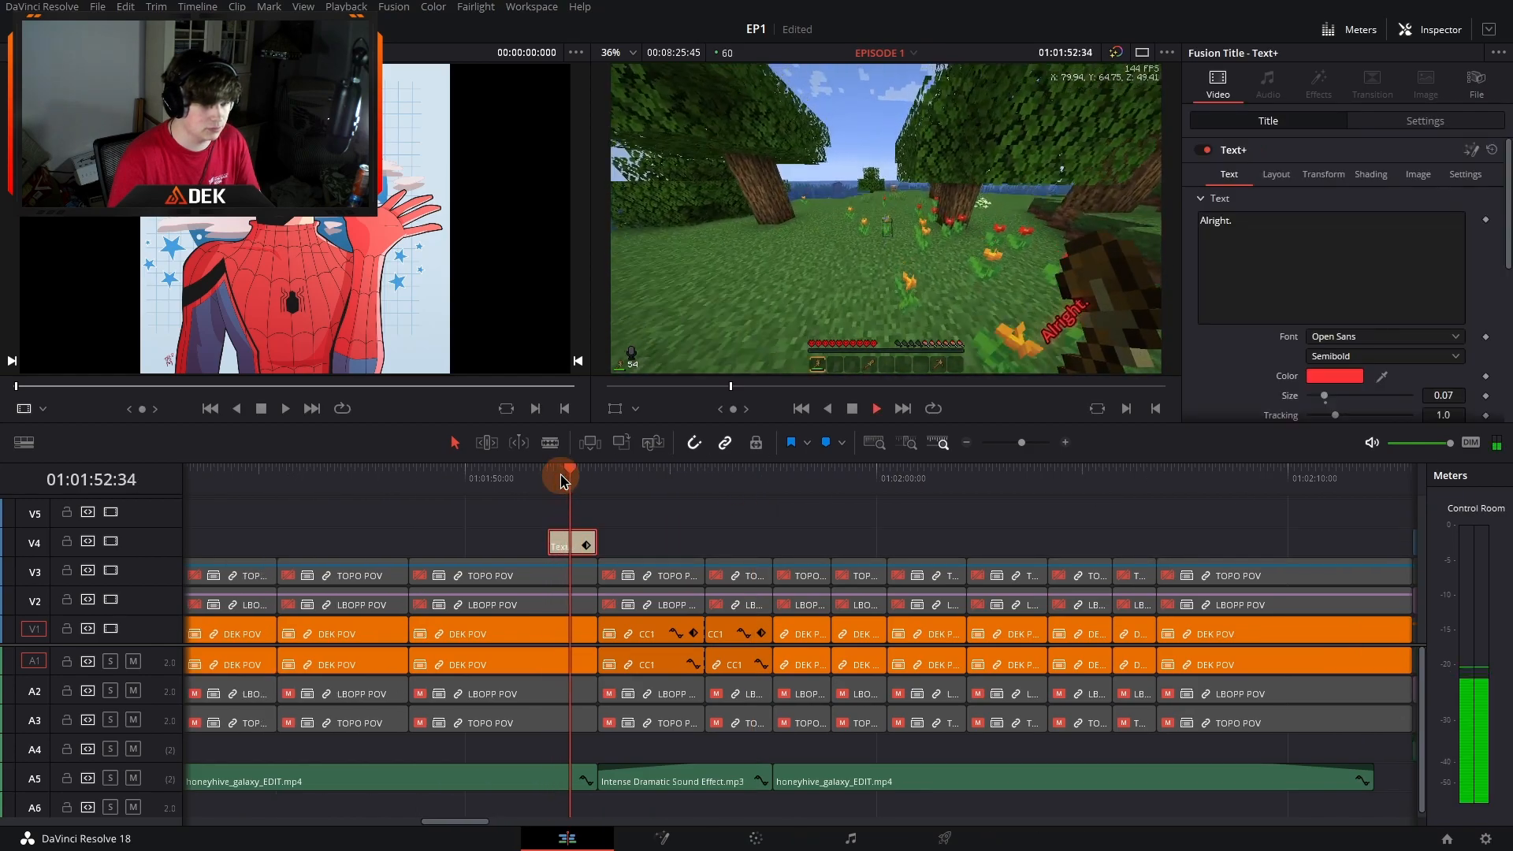
click(571, 482)
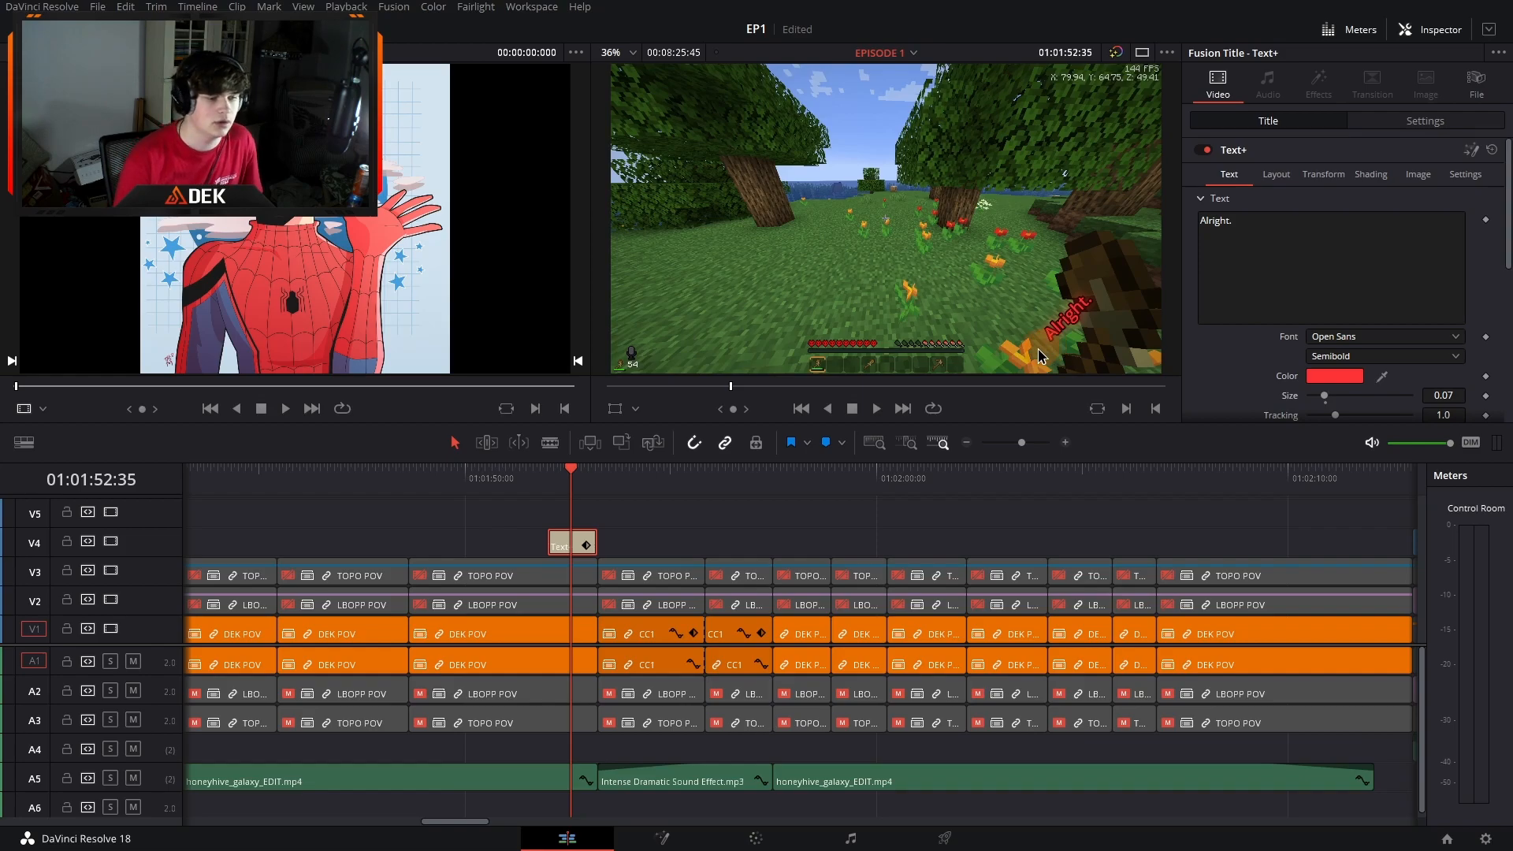
Step: Play the LBOPP POVi - NIGHT section from 01:02:13:02 and solo audio track A4 to hear the C418 - Blind Spots music
click(638, 482)
scroll(645, 536, right, 4)
scroll(657, 528, right, 5)
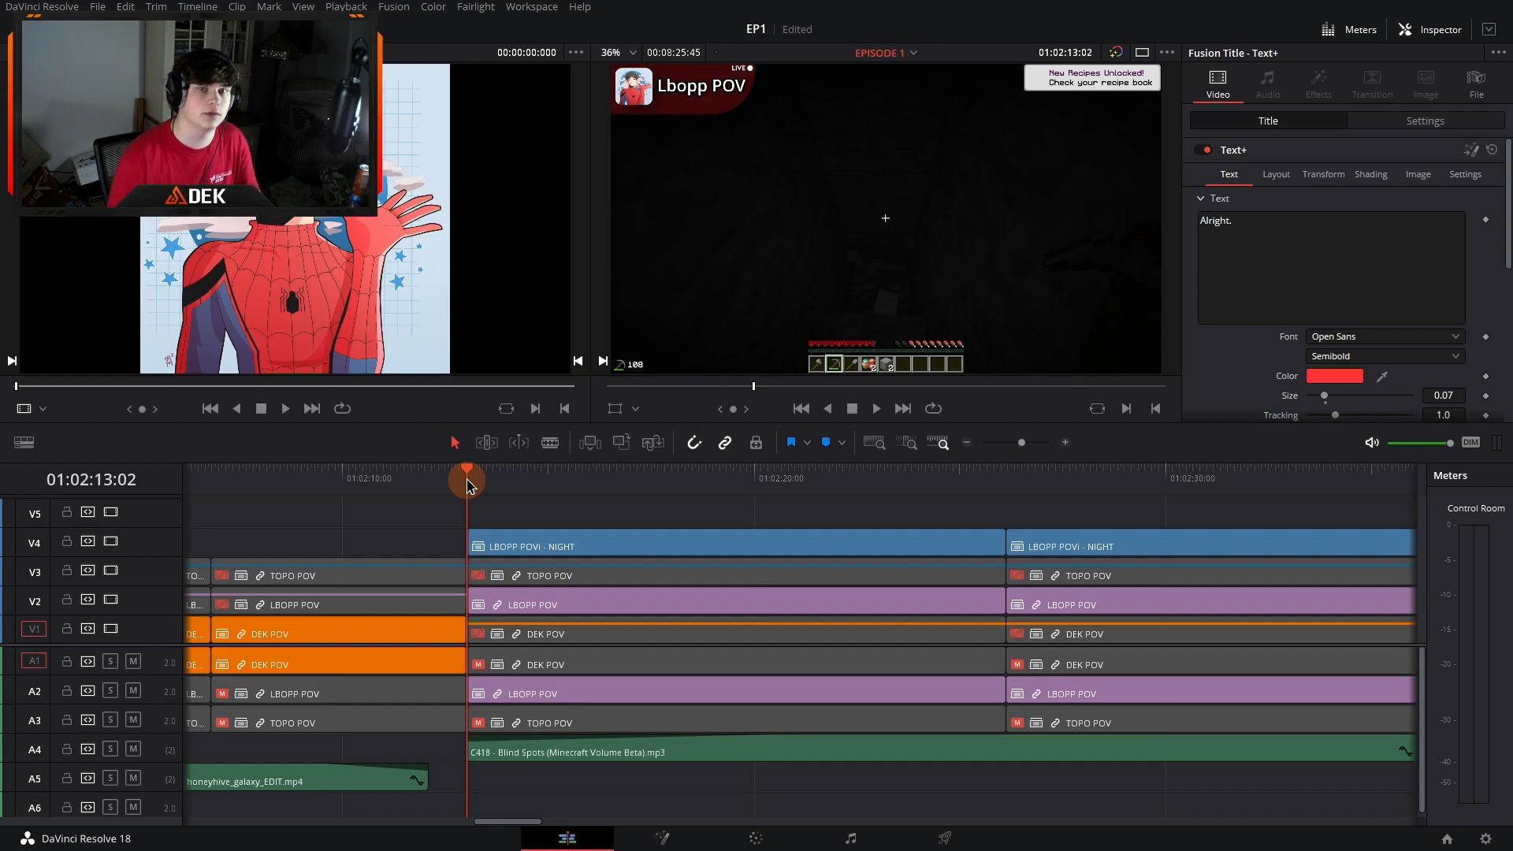
key(space)
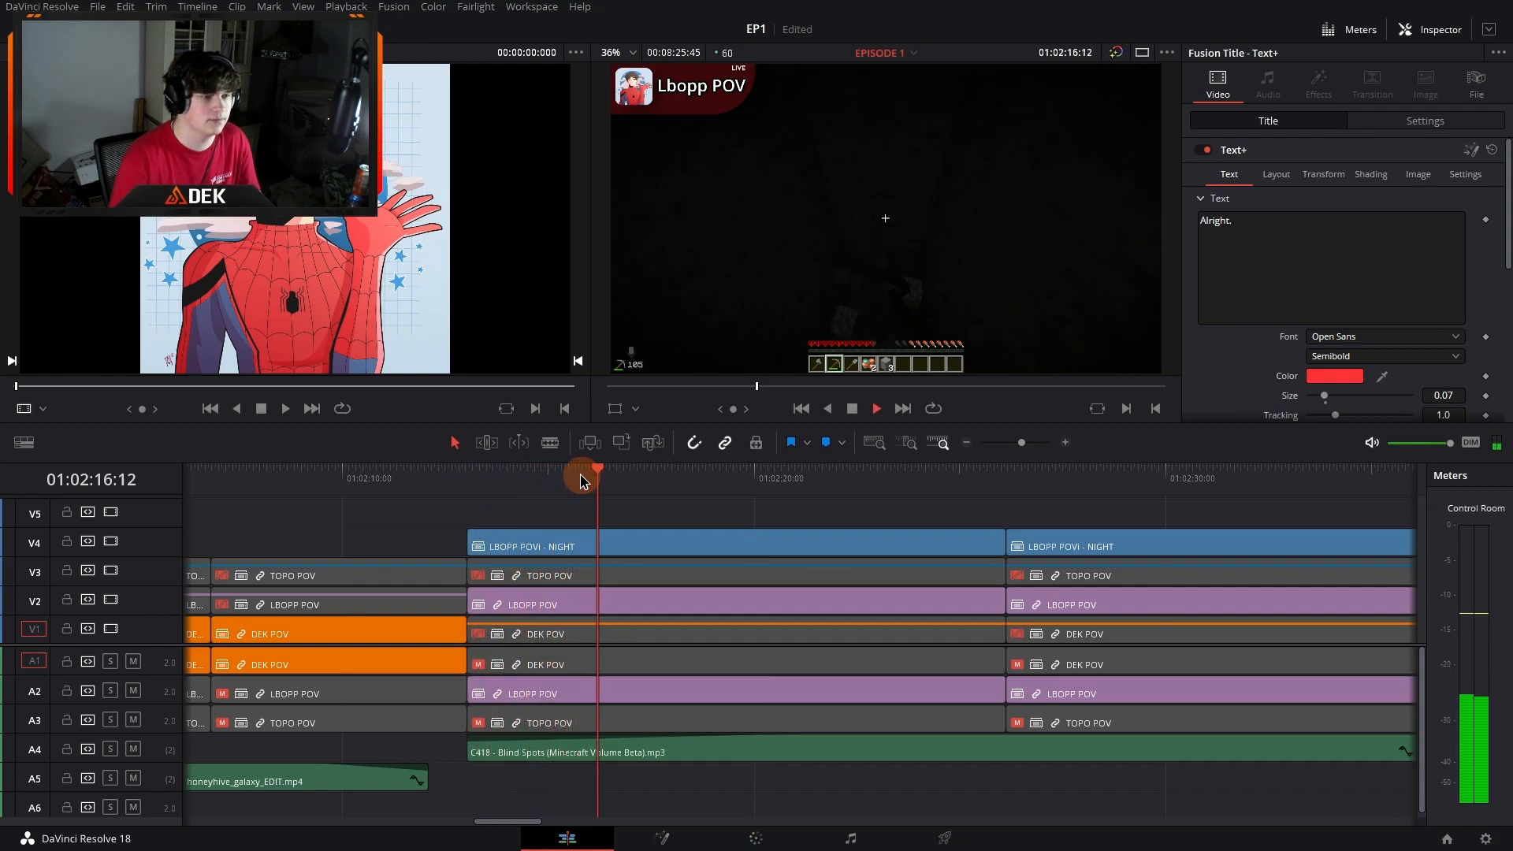
click(111, 749)
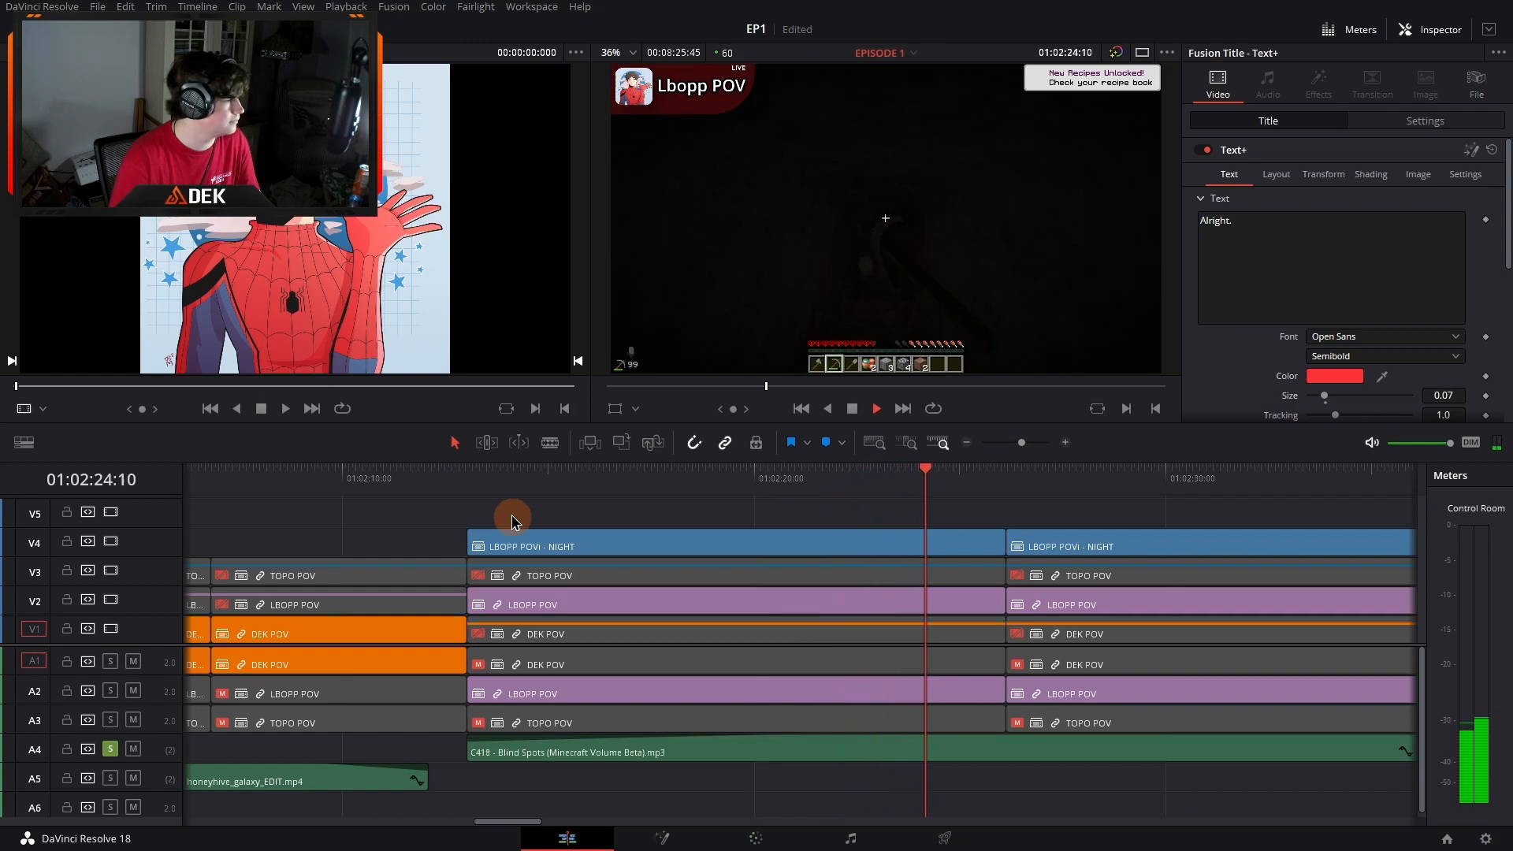
Step: Turn off solo on audio track A4 and keep playing the LBOPP POVi - NIGHT section, stopping at 01:02:31:25
click(110, 749)
scroll(519, 503, right, 3)
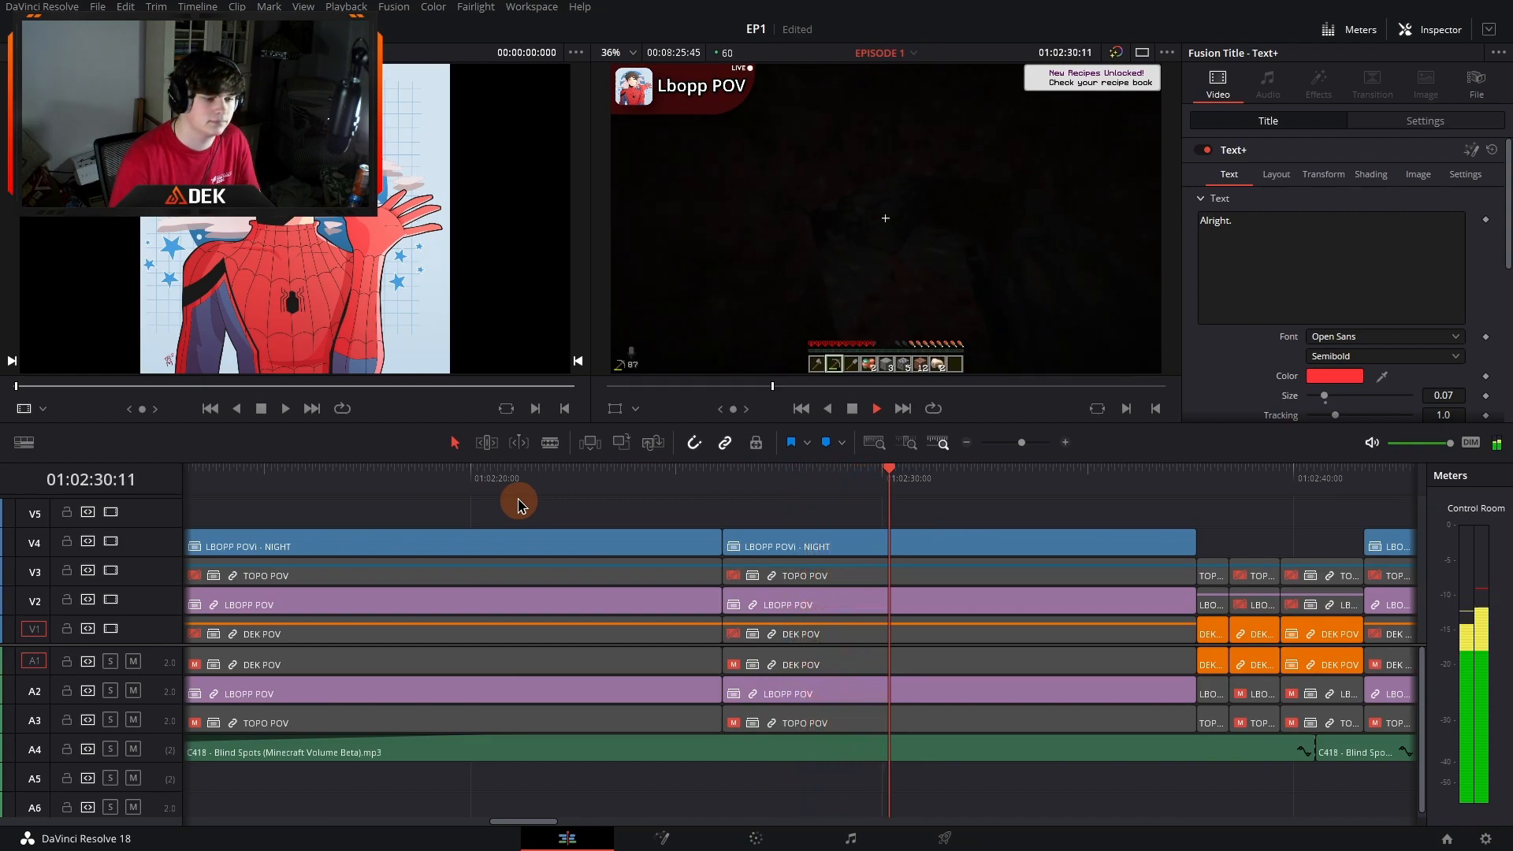
scroll(897, 581, right, 7)
key(space)
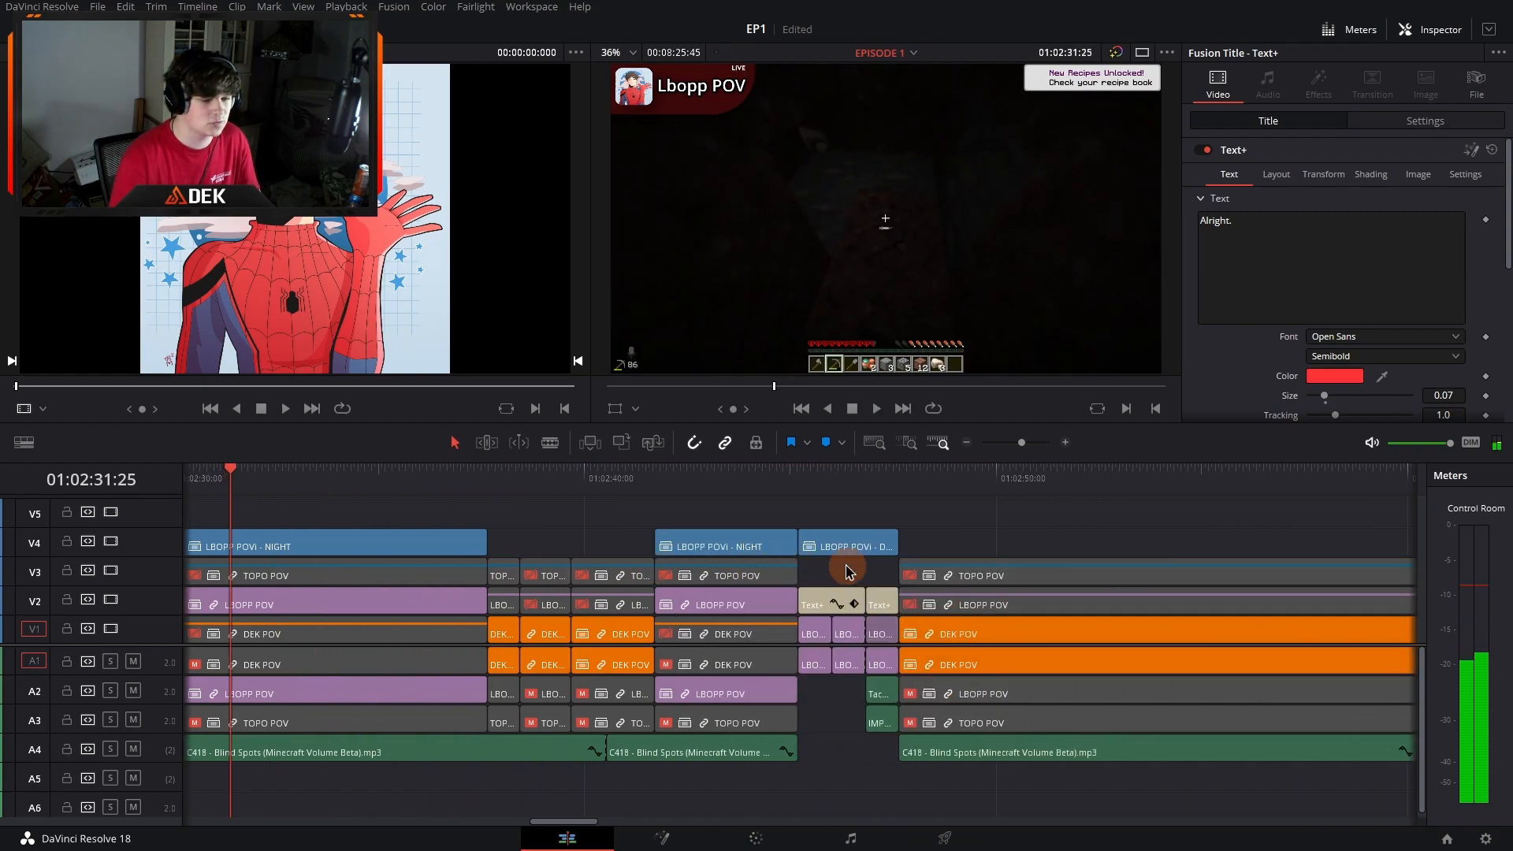
Step: Play the DEK POV section over C418 - Blind Spots from about 01:02:48, stopping at 01:03:00:18
click(949, 473)
scroll(946, 534, right, 6)
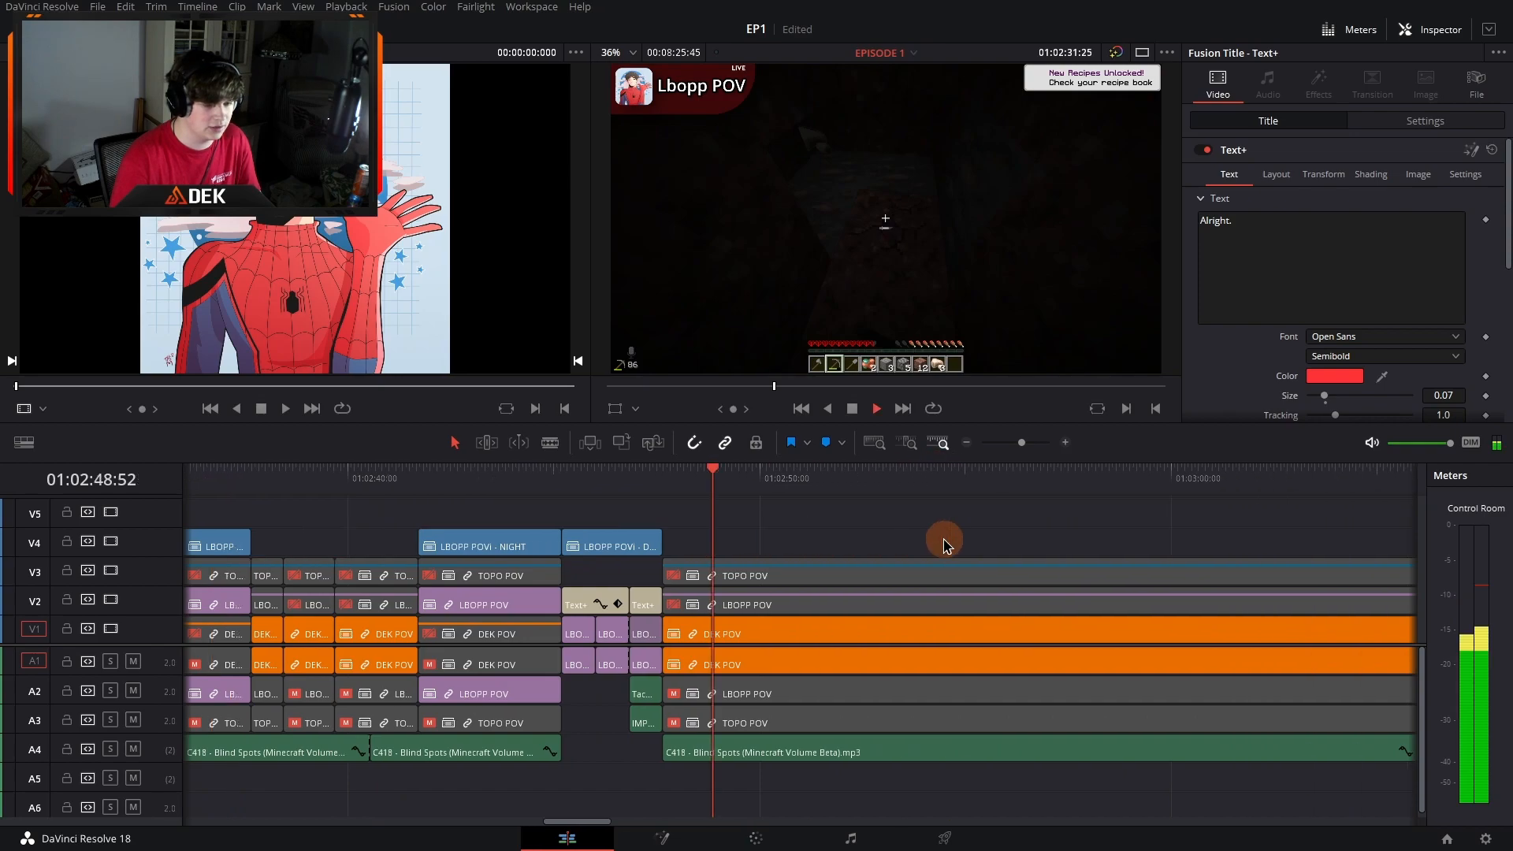
key(space)
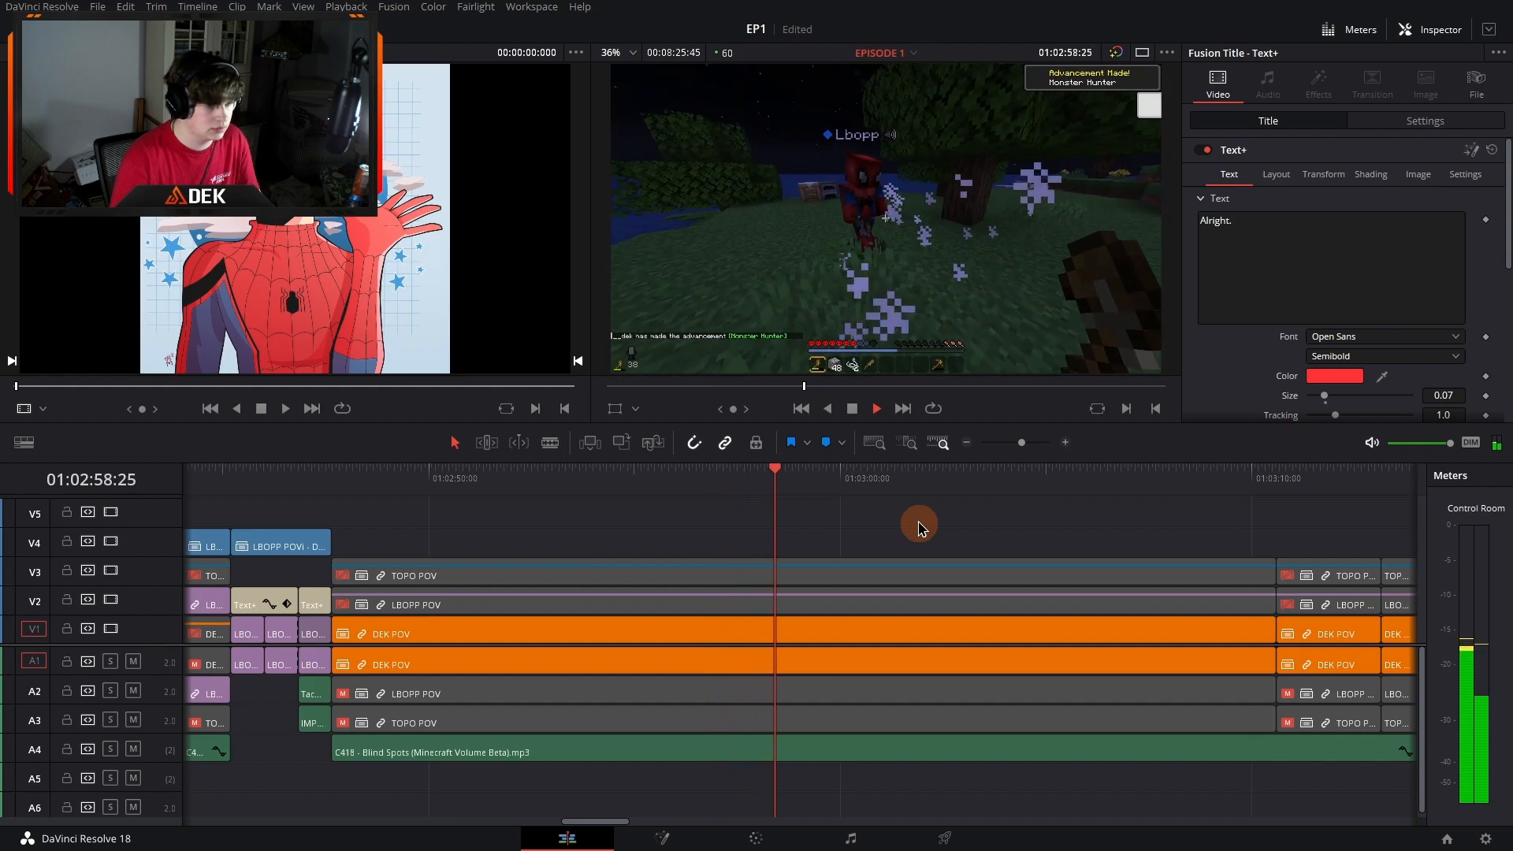
key(space)
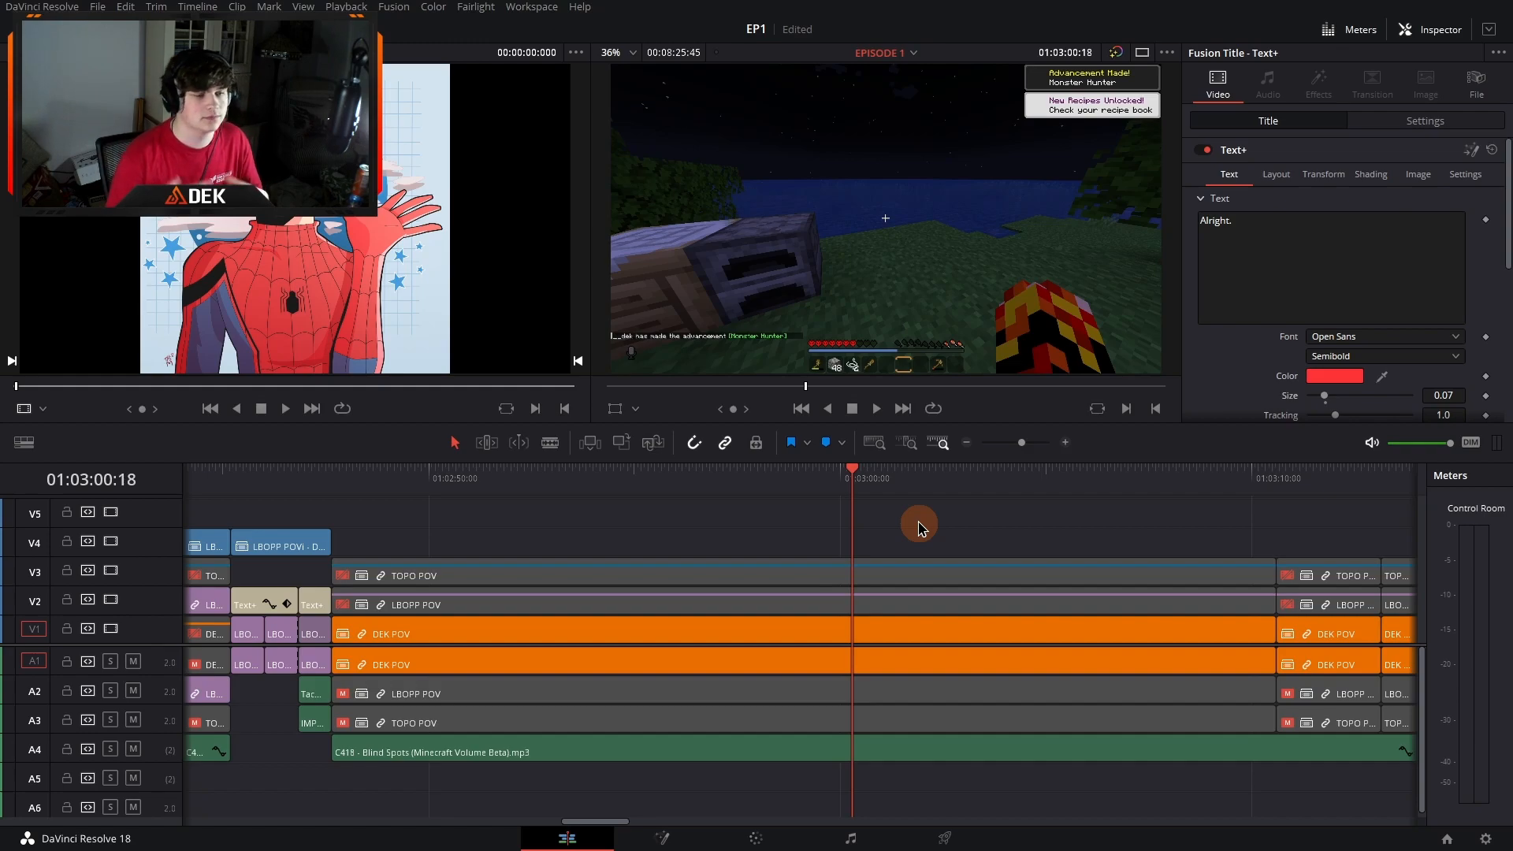
Step: Play the AE2 audio clip section and the start of Strange Things by Zac Nelson.mp3 from 01:03:24:17, stopping at 01:03:28:38
scroll(887, 506, right, 3)
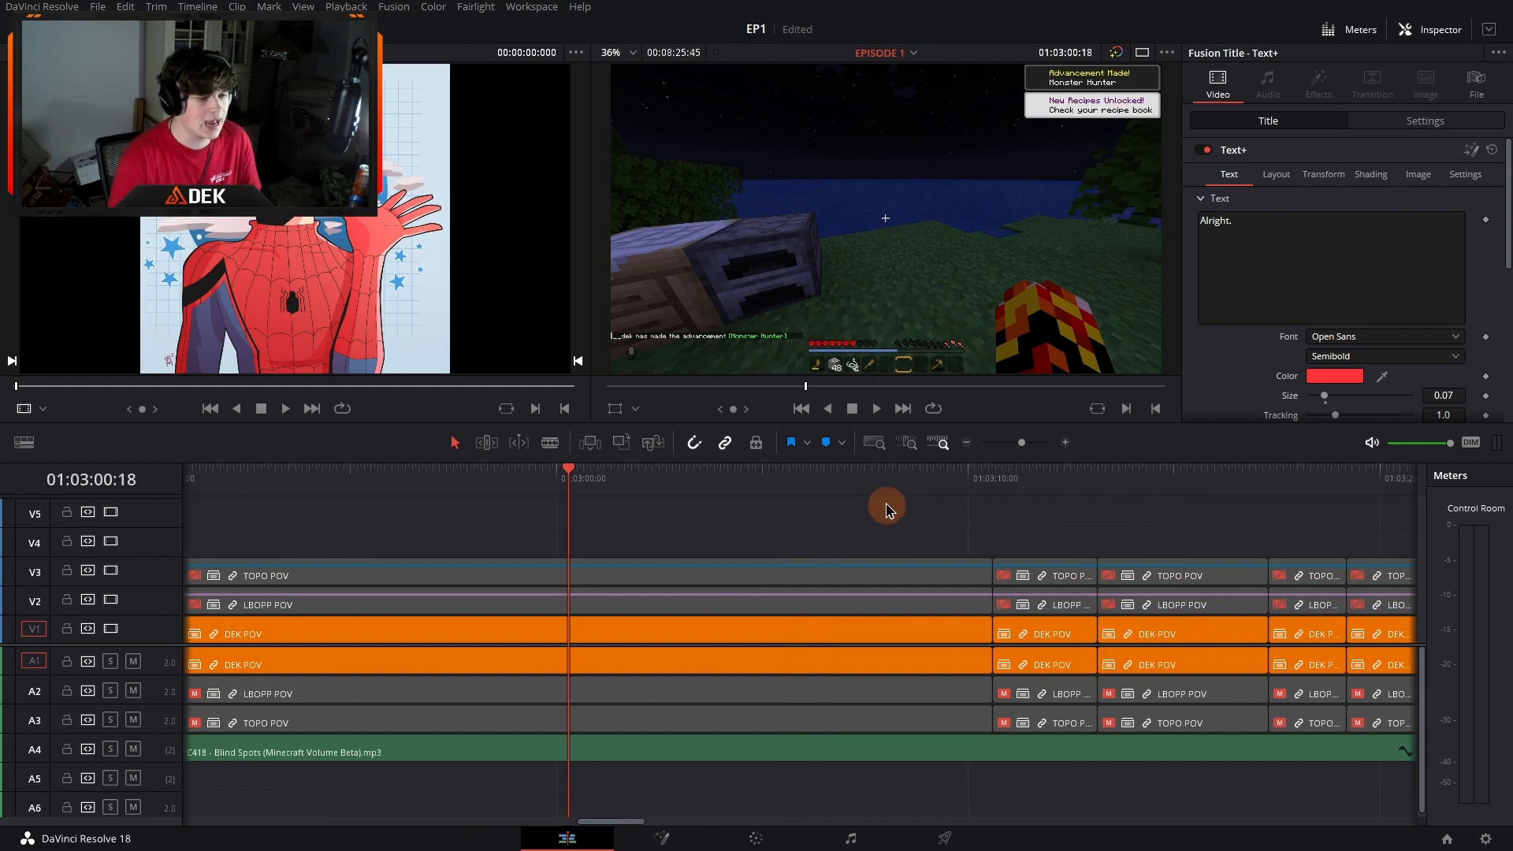
click(966, 442)
scroll(732, 540, right, 5)
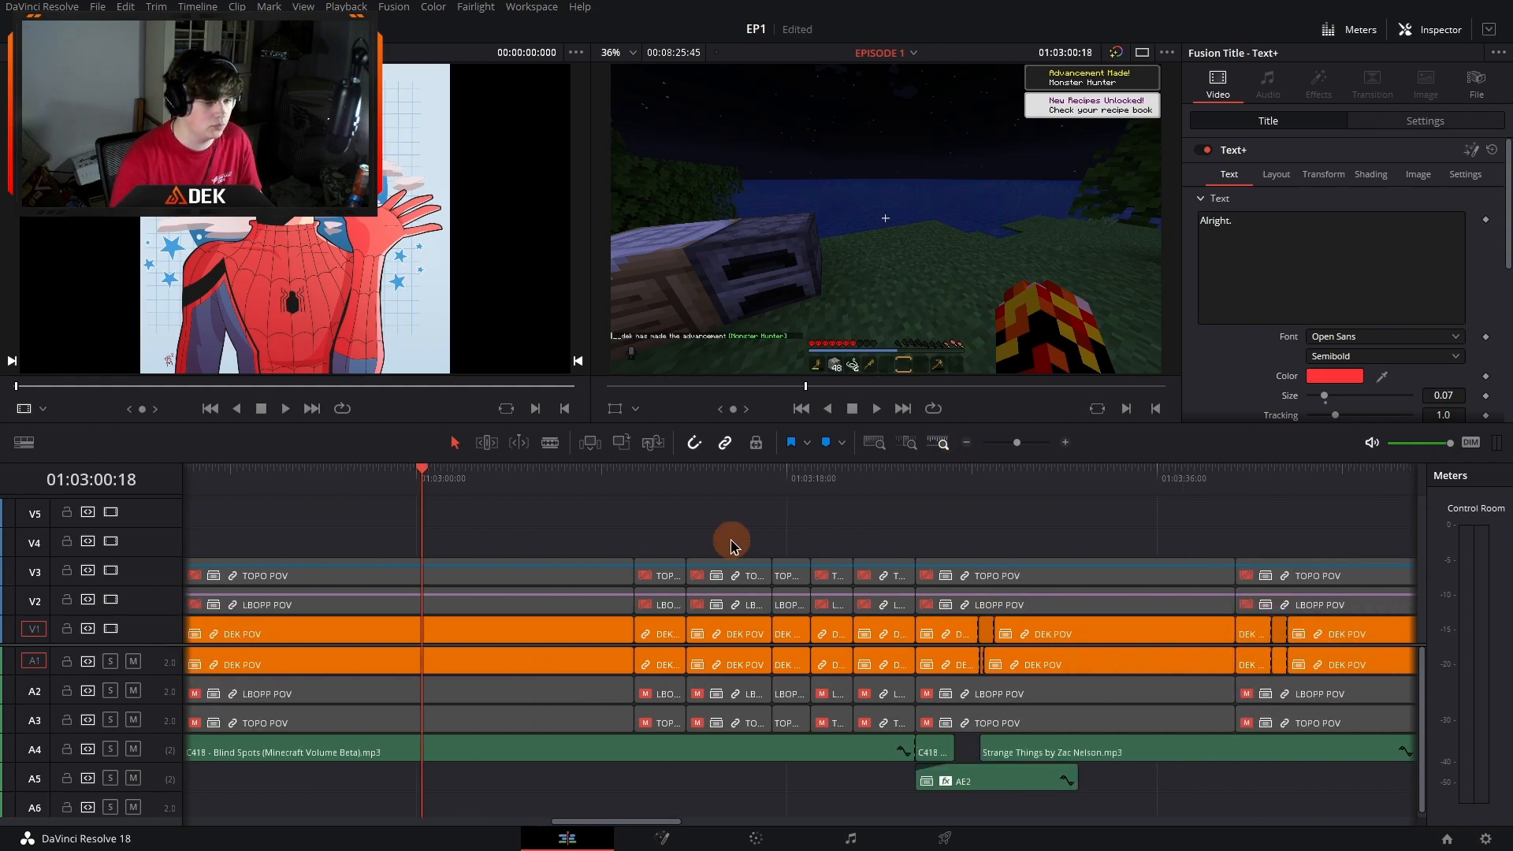
click(692, 478)
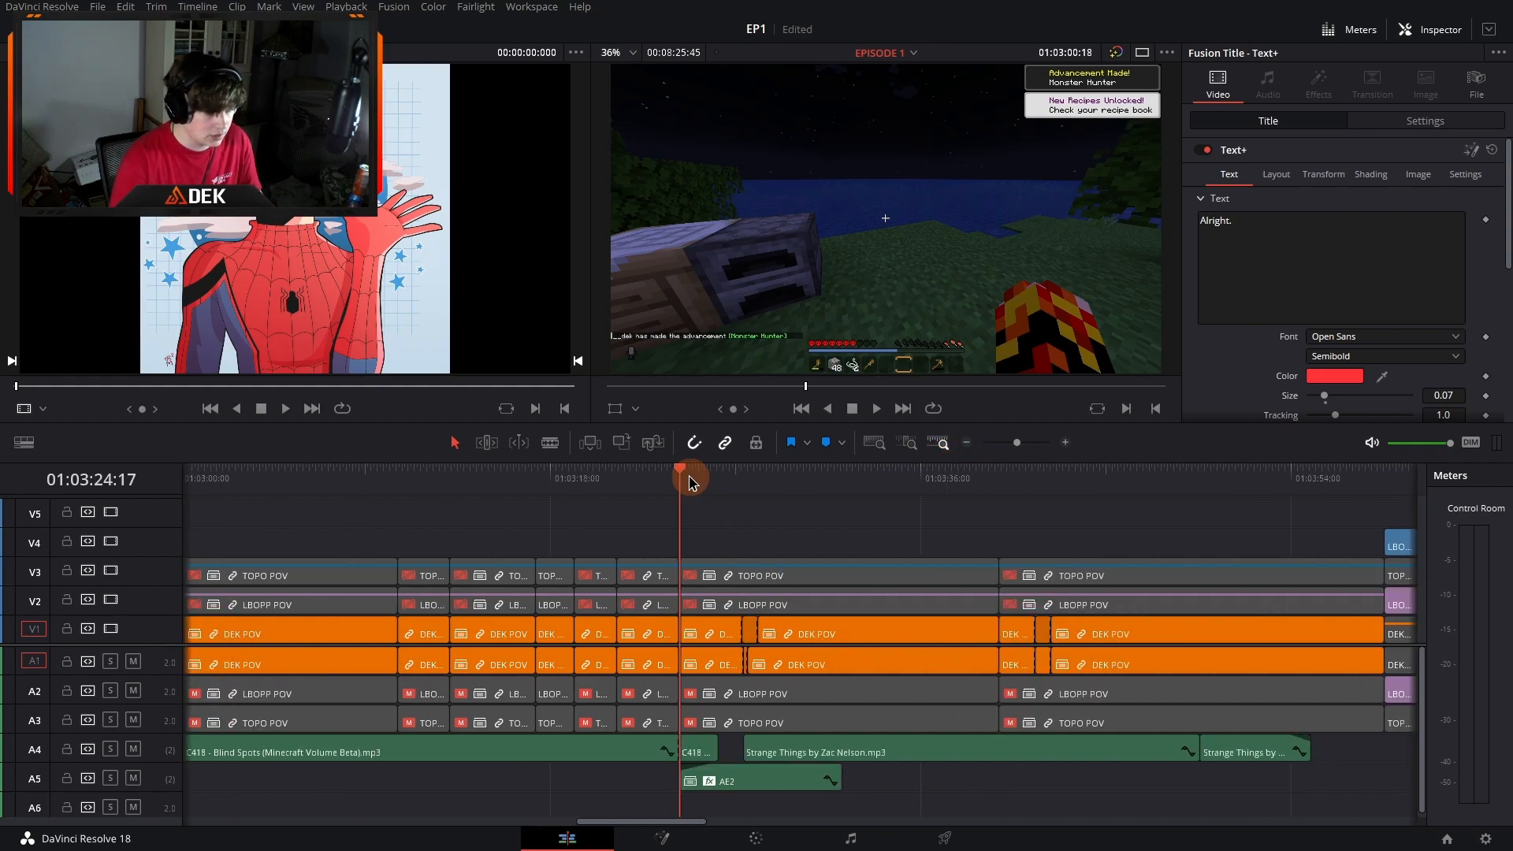
click(1056, 444)
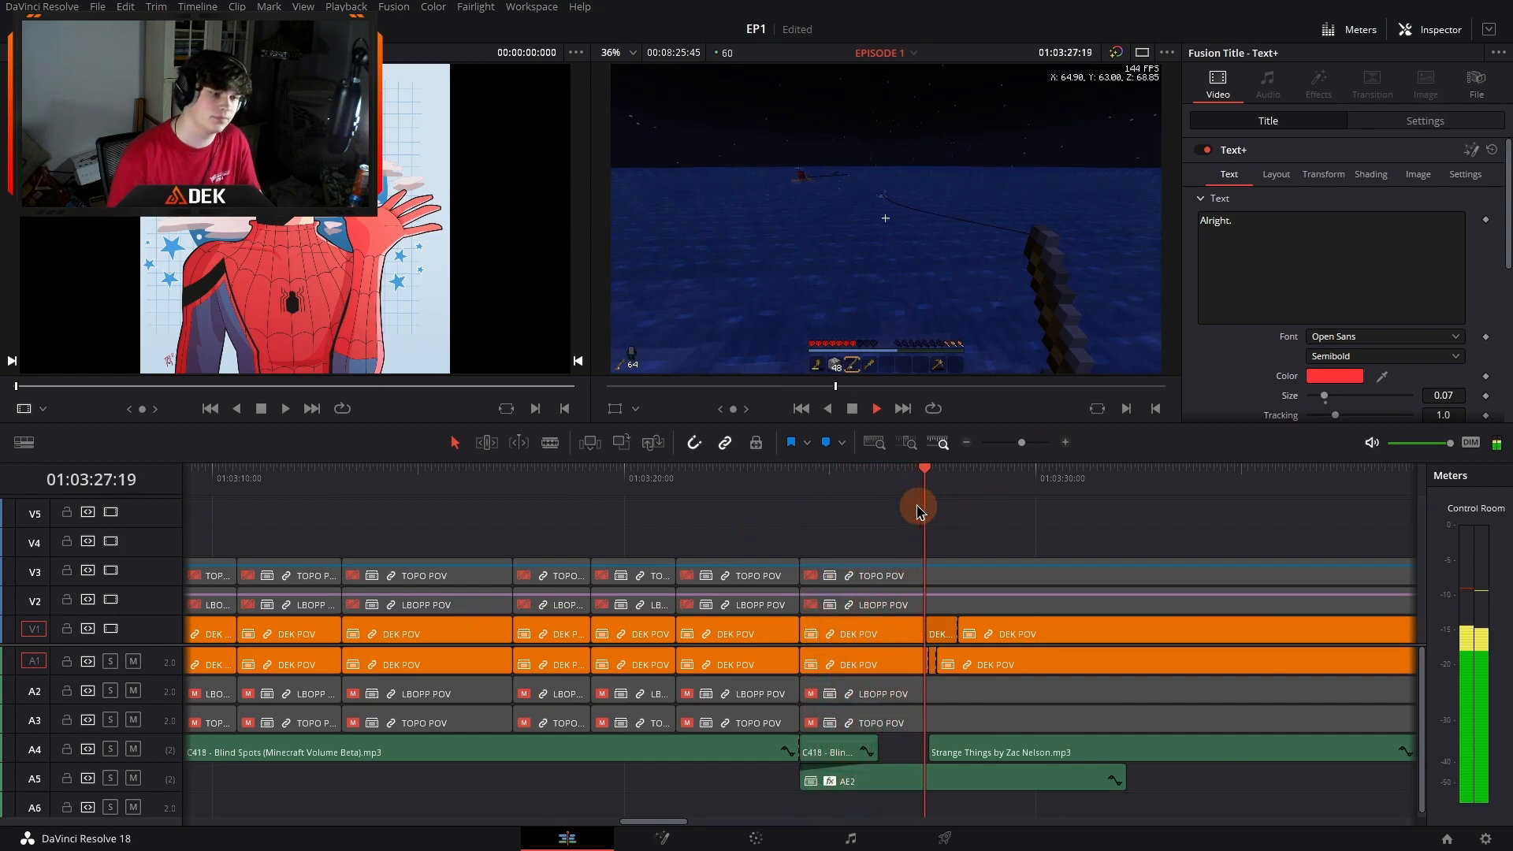
key(space)
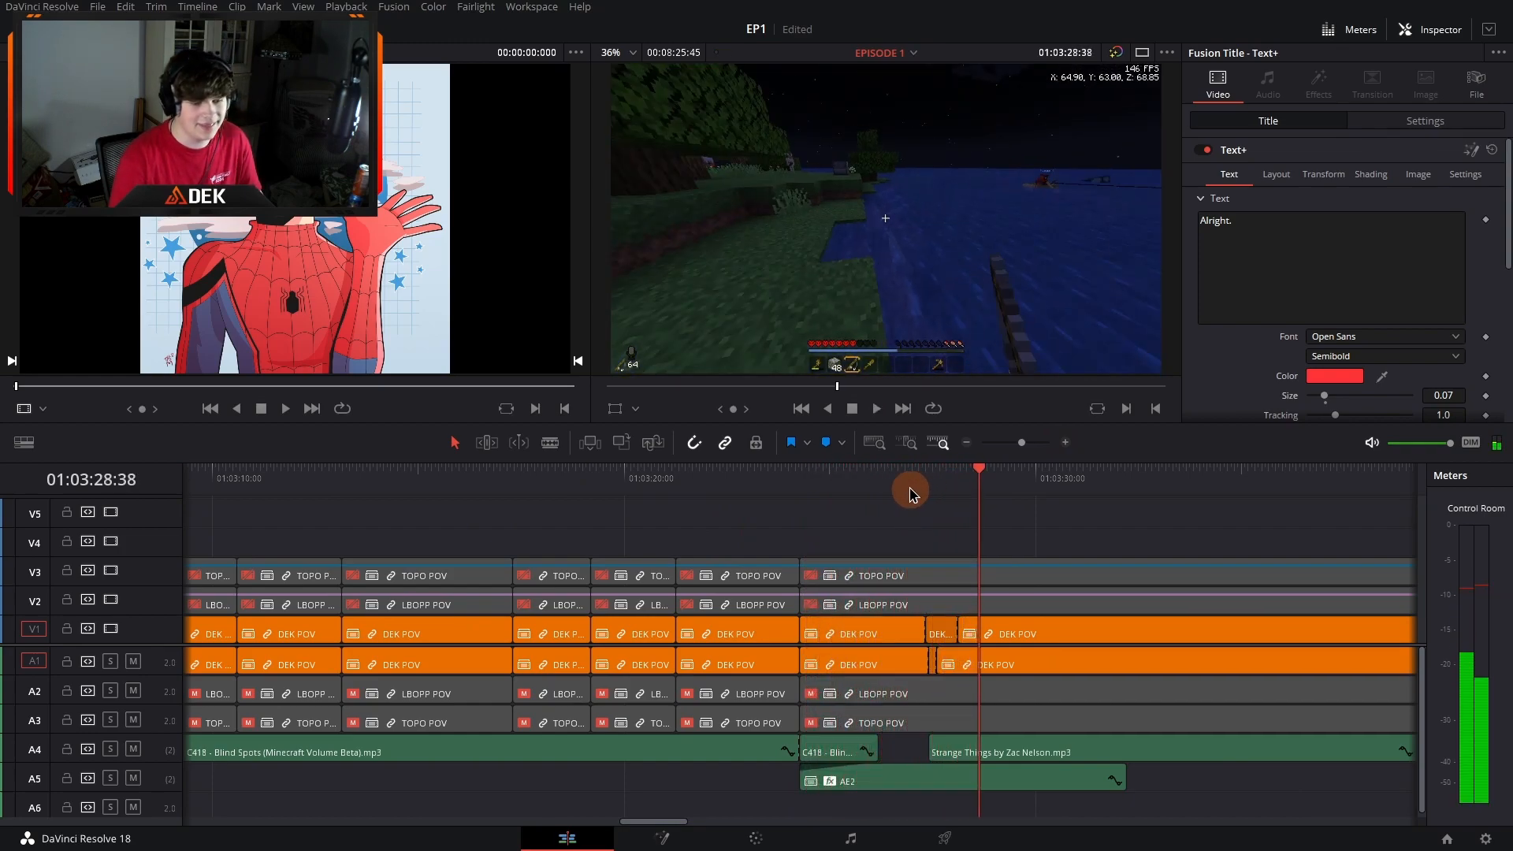
Step: Select the short DEK POV audio clip on A1 just after 01:03:27:20 and examine its waveform and audio settings
scroll(952, 554, right, 4)
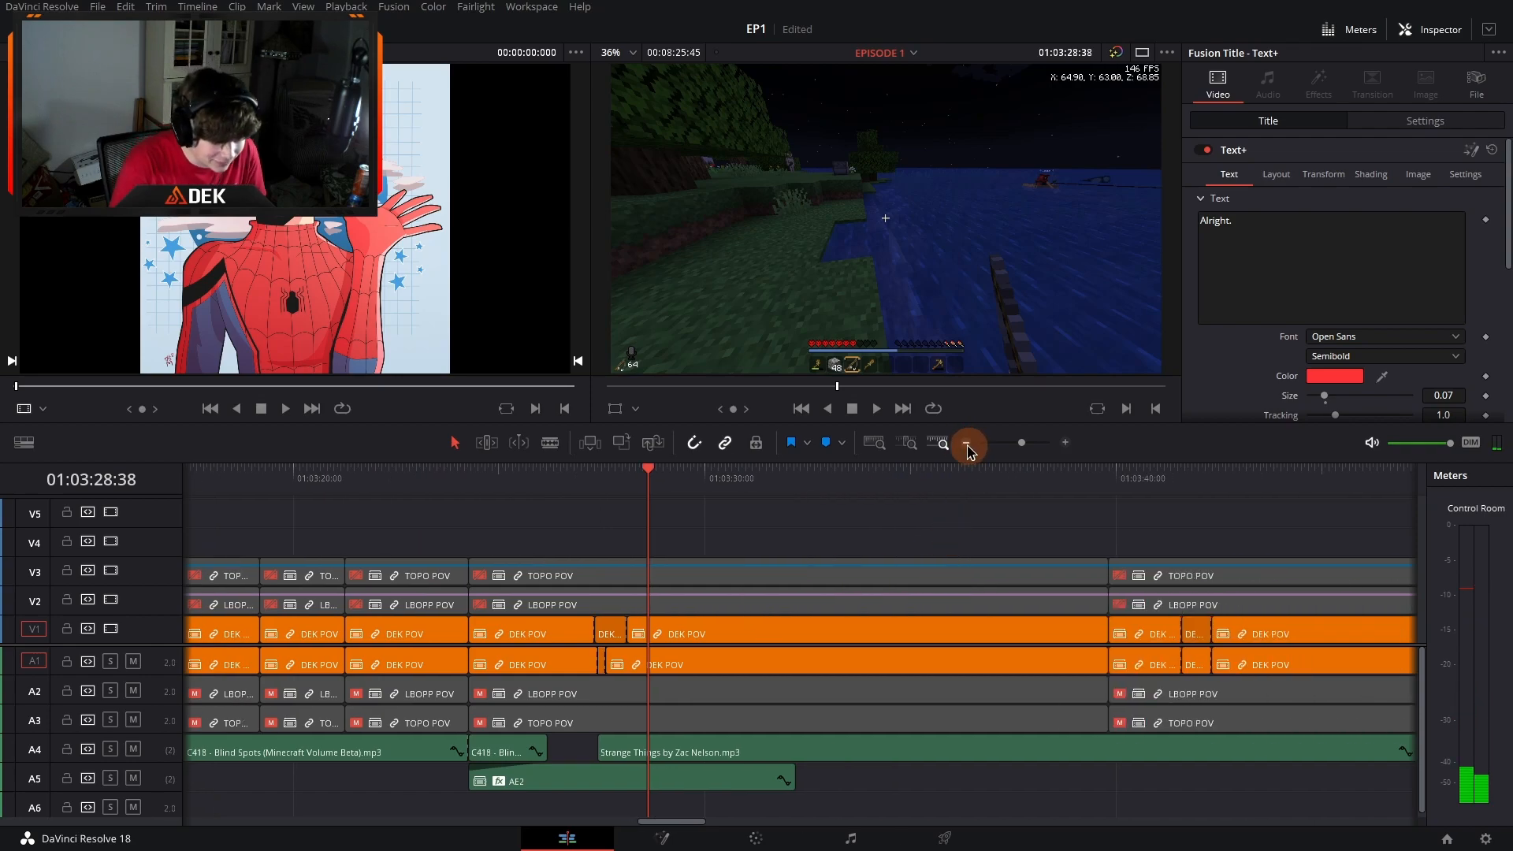
click(967, 444)
click(1066, 443)
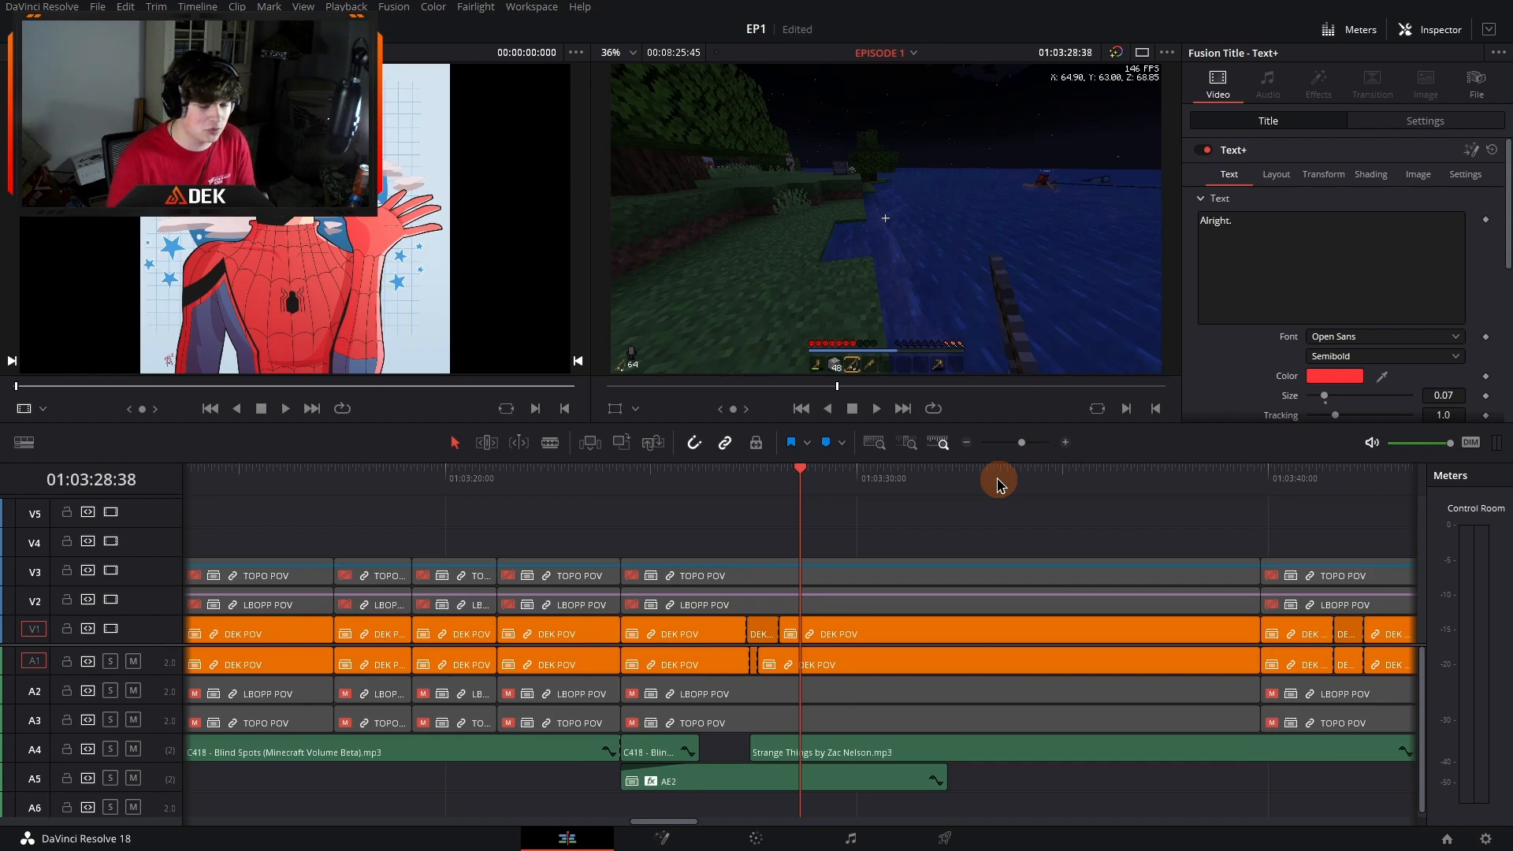
click(745, 481)
scroll(819, 653, up, 2)
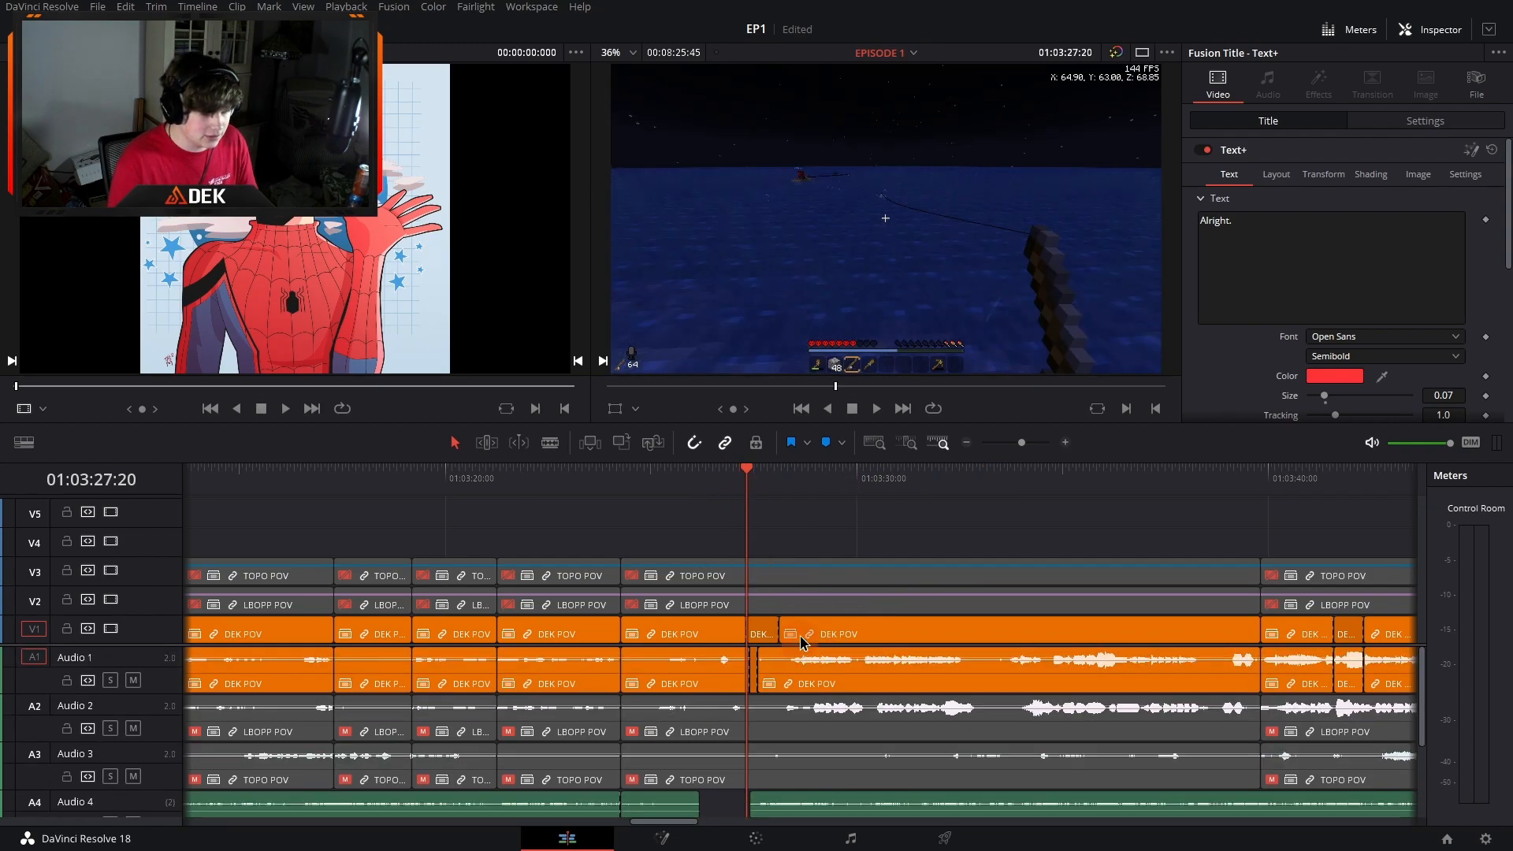
click(1065, 442)
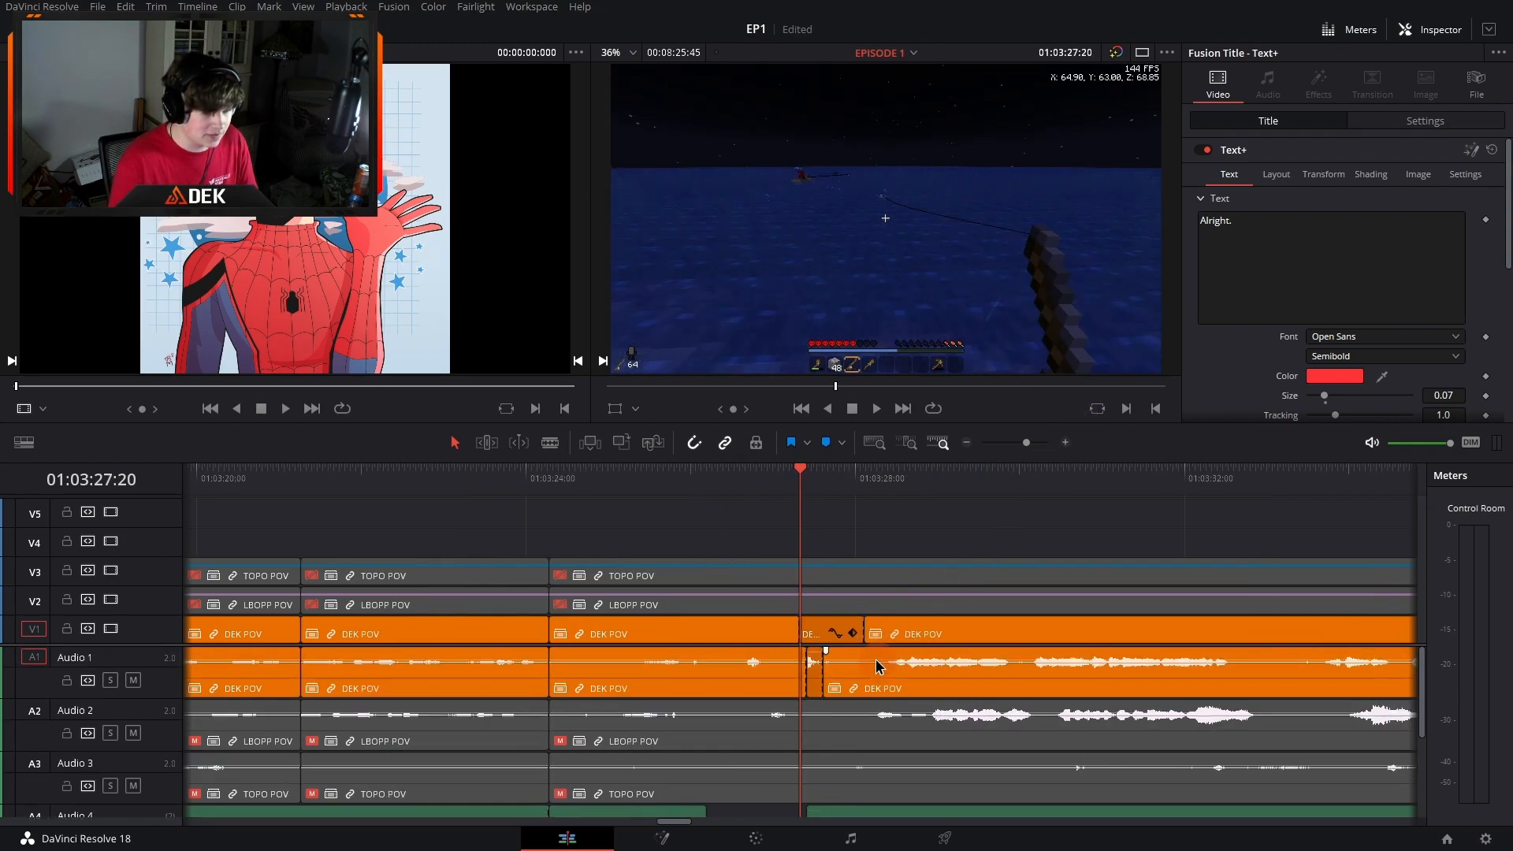
click(814, 691)
scroll(1292, 286, up, 1)
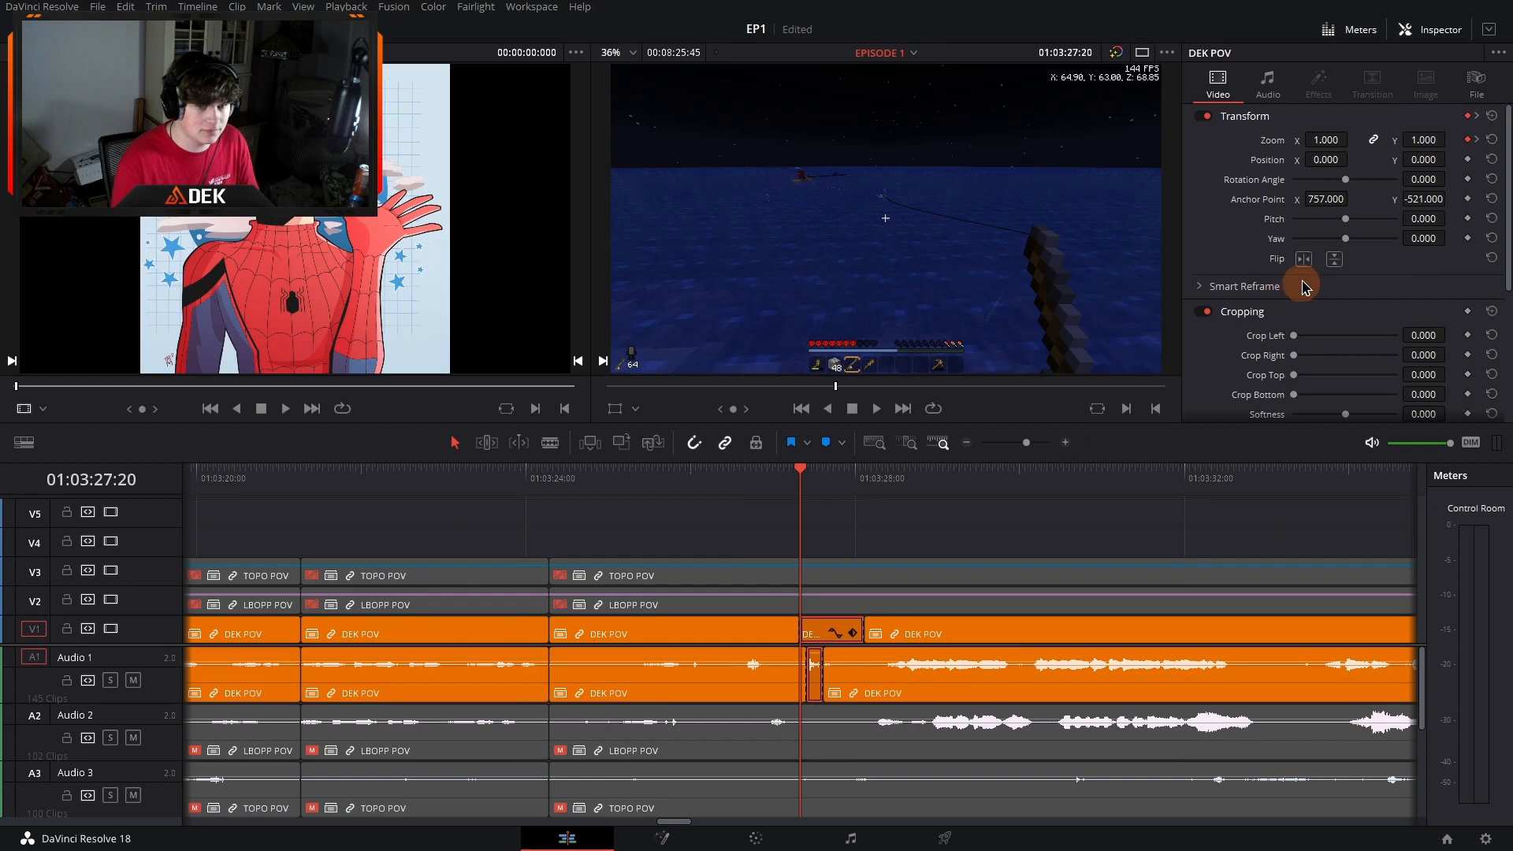
click(1268, 81)
Step: Compare the short DEK POV clip's sound at its boosted volume and at 0.00, and undo the volume reset
click(808, 482)
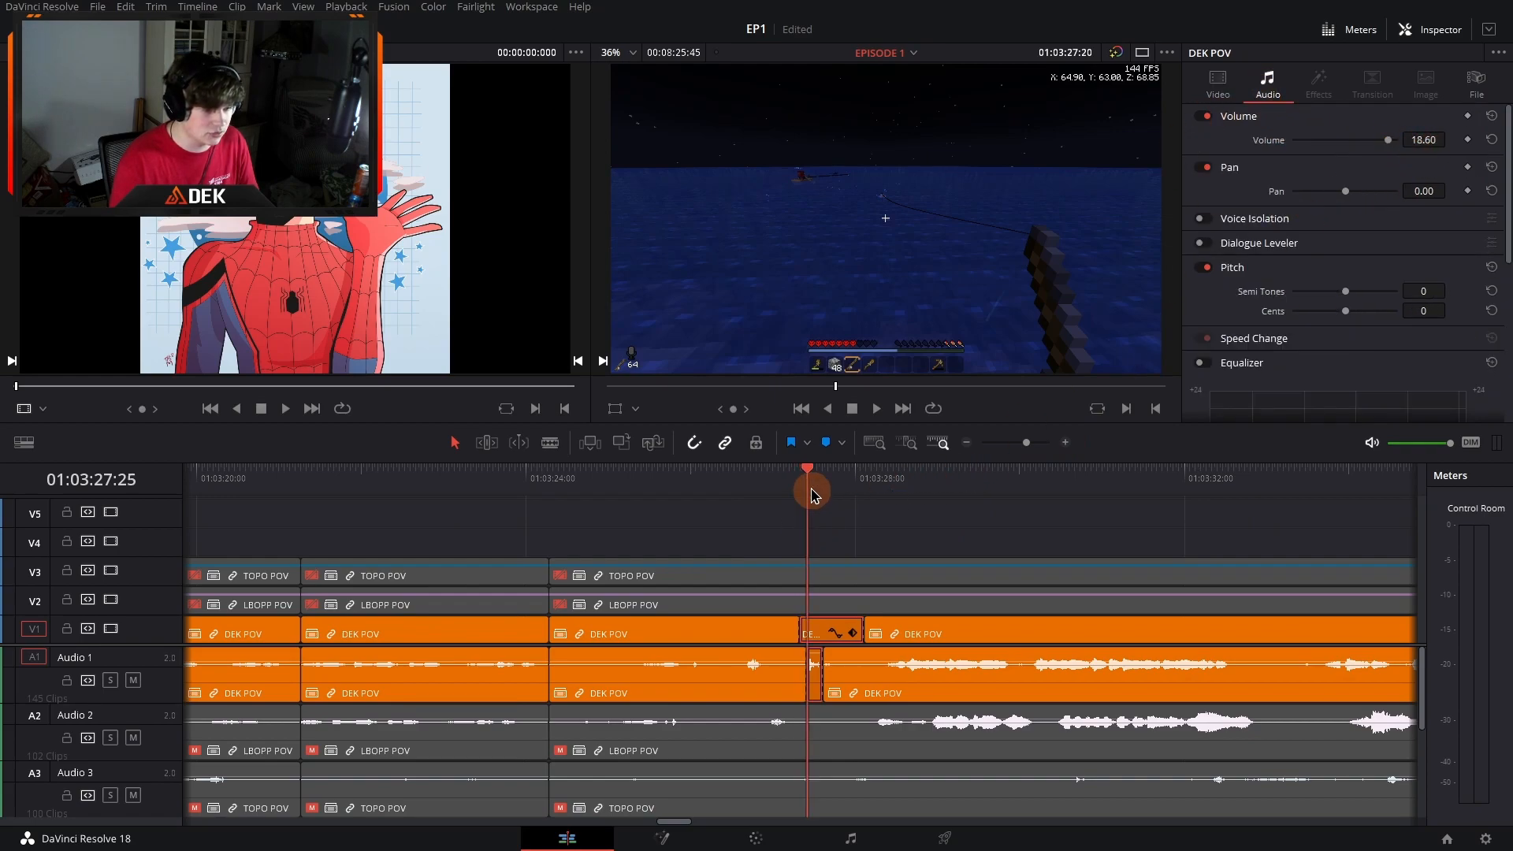
key(space)
key(space)
click(1491, 140)
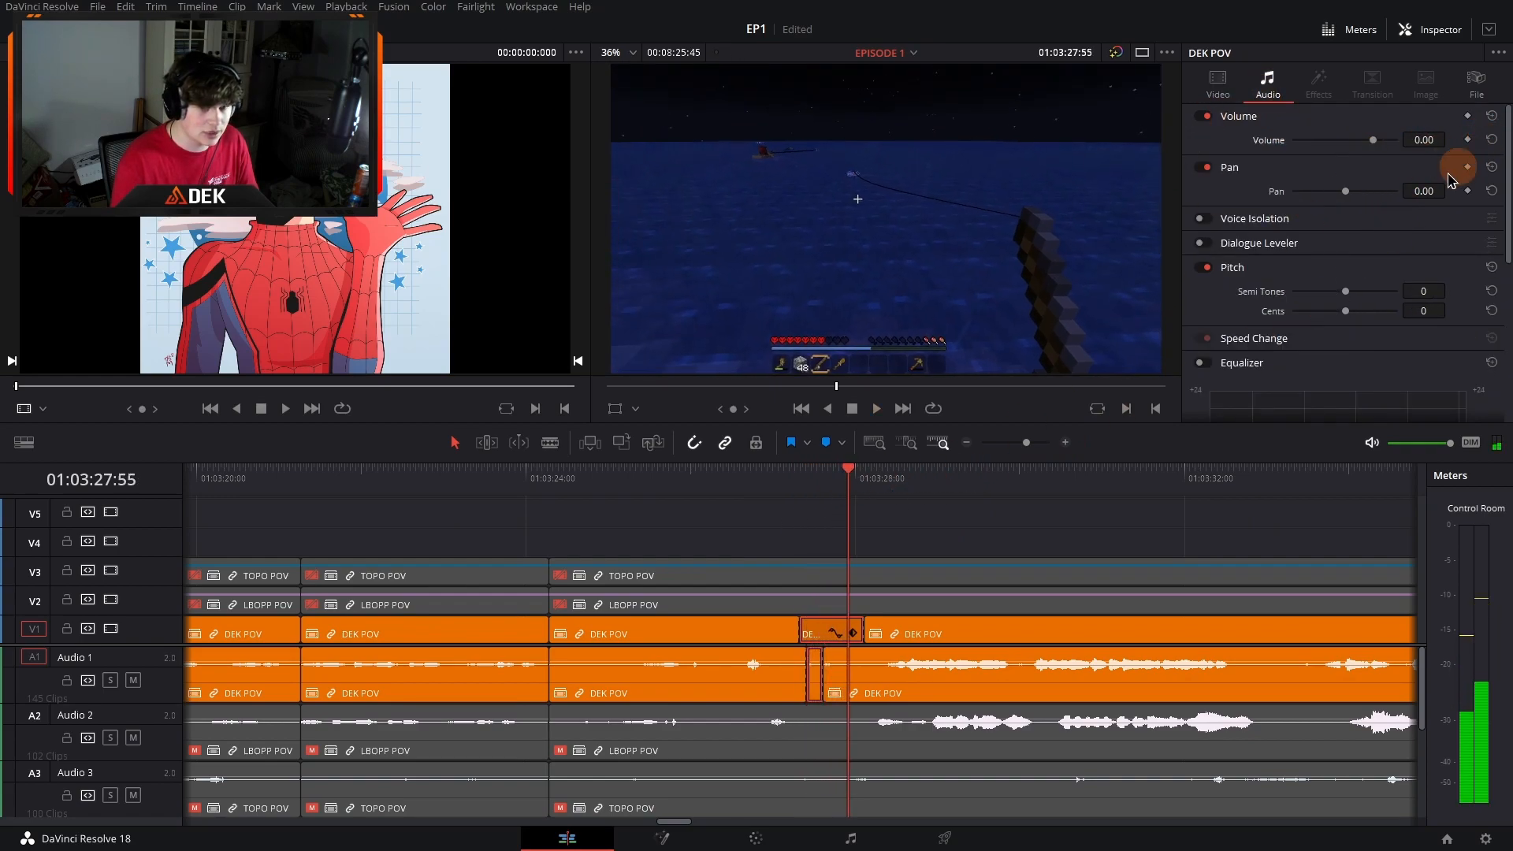
click(816, 491)
click(772, 490)
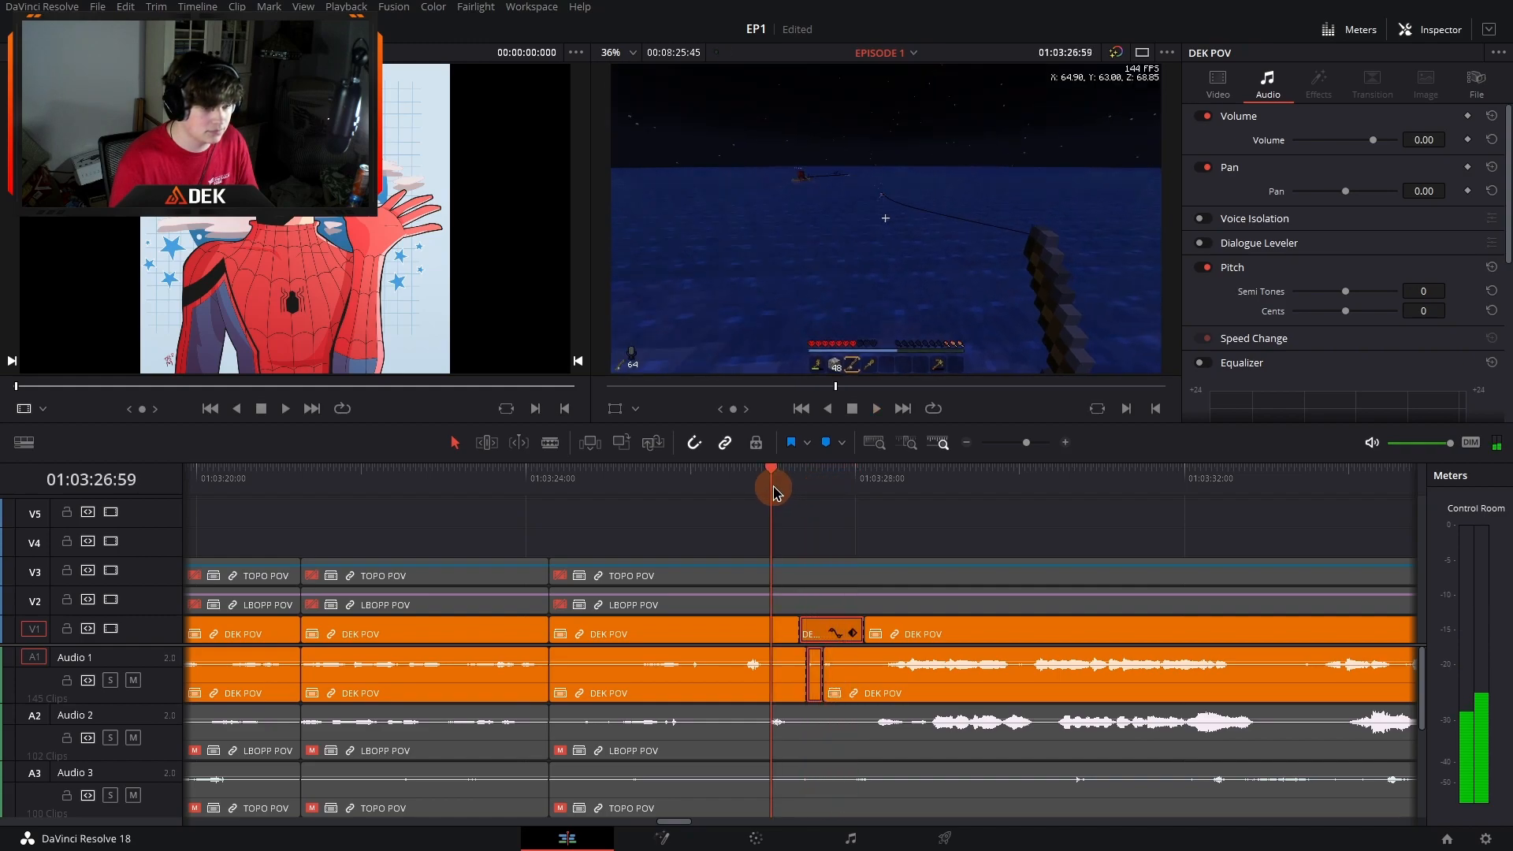
key(space)
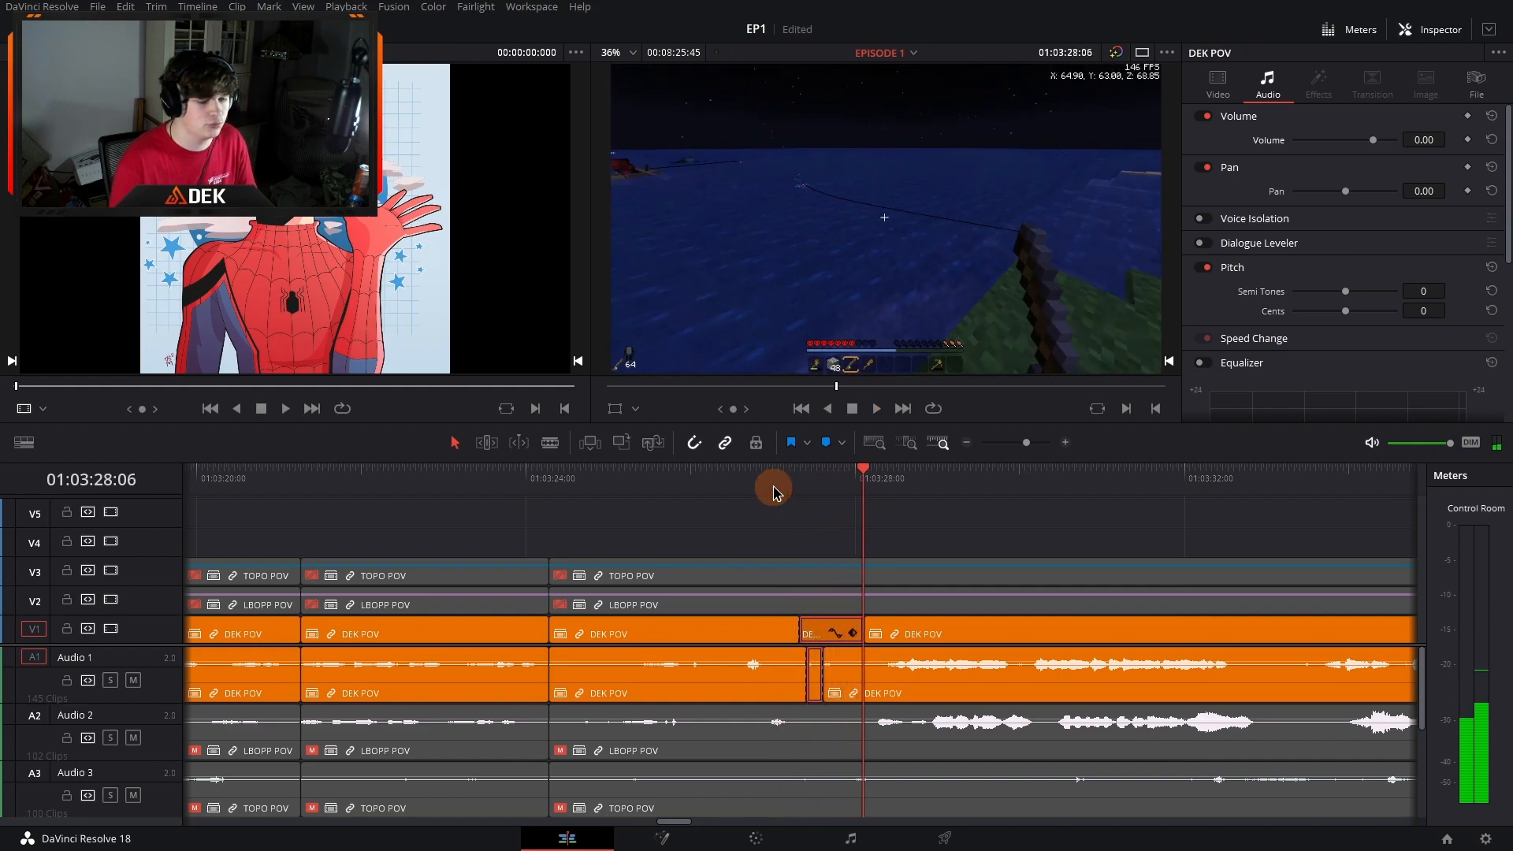
click(810, 490)
key(space)
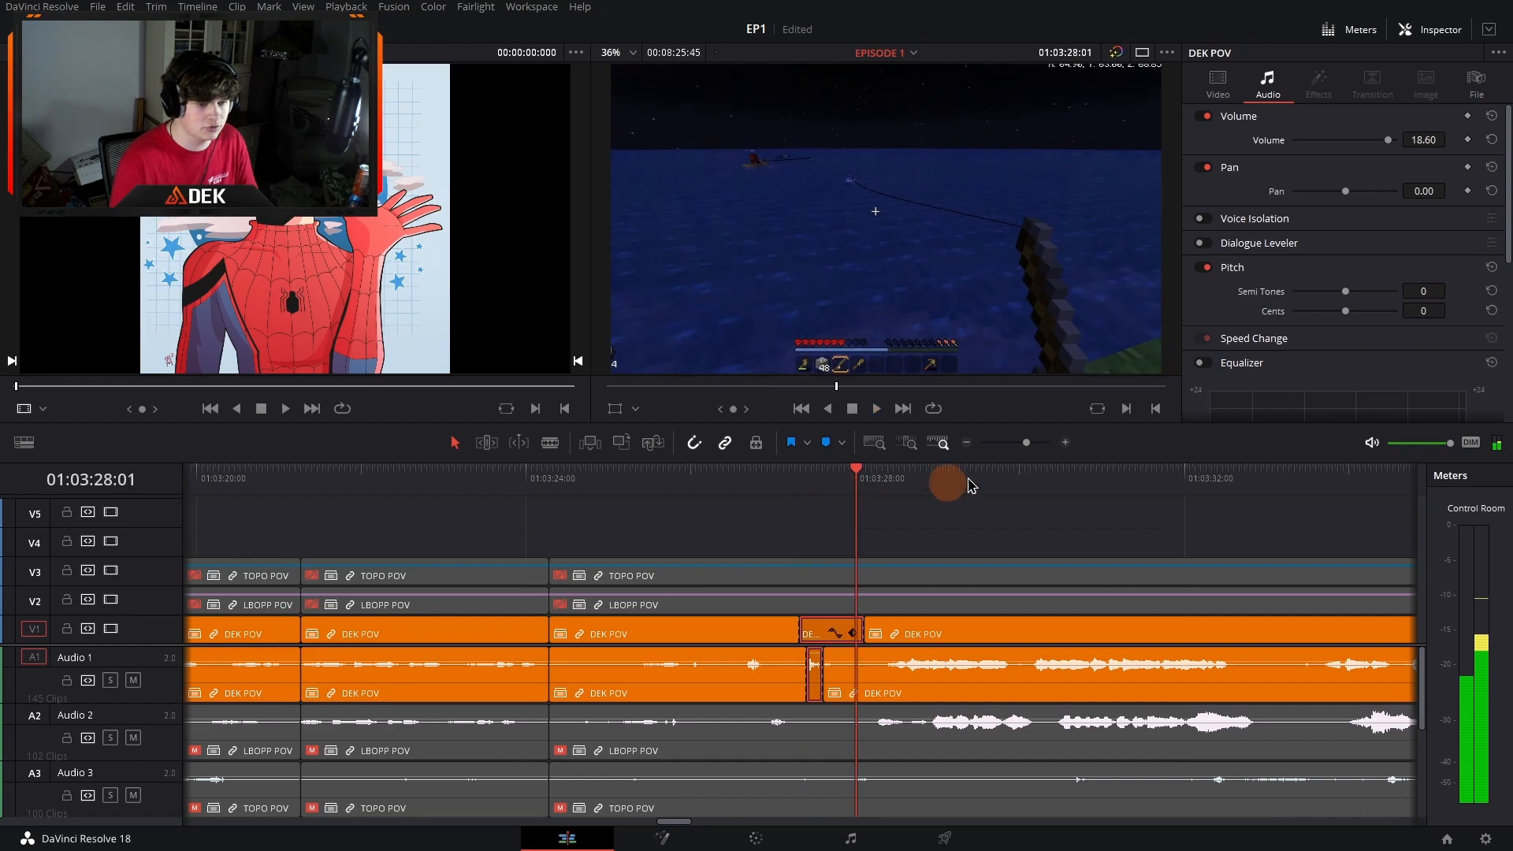
Step: Check the AE2 and Strange Things by Zac Nelson.mp3 clips and play the music's start from 01:03:27:25, stopping at 01:03:29:57
scroll(847, 707, down, 9)
scroll(846, 701, up, 1)
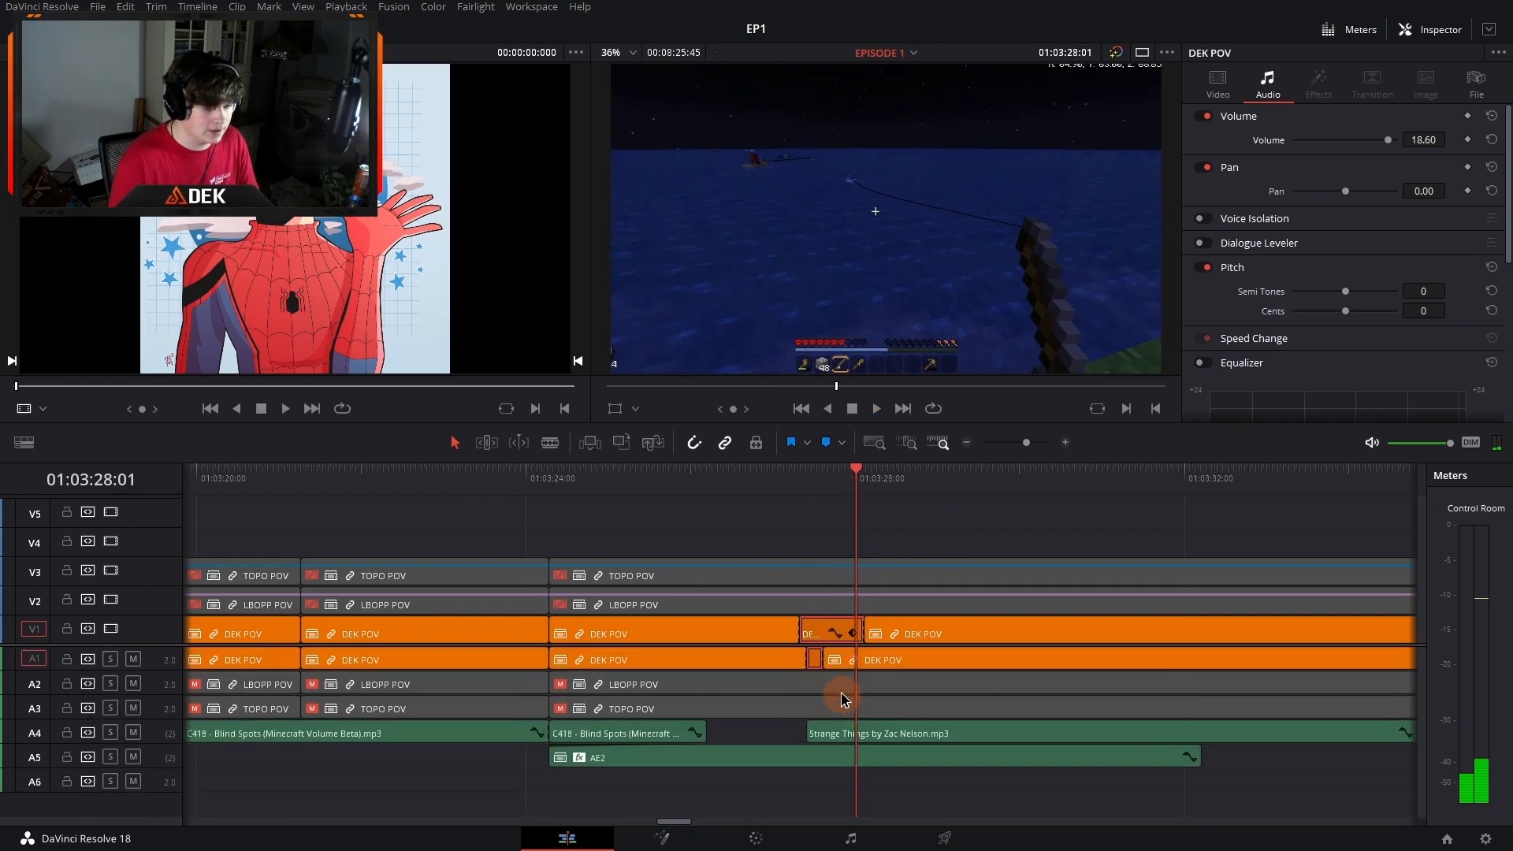
scroll(843, 700, up, 1)
click(578, 773)
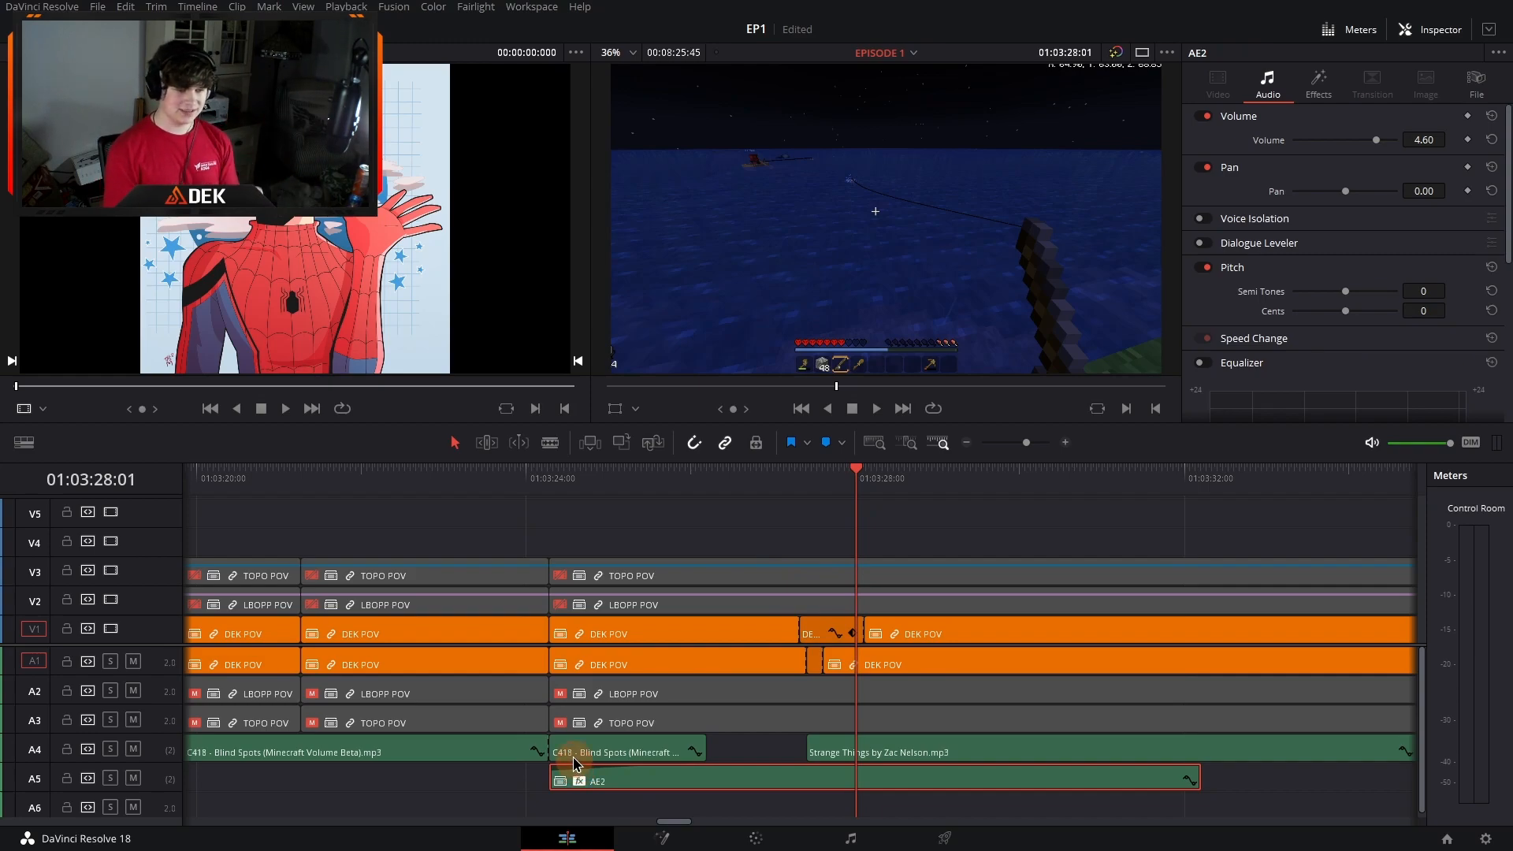
click(891, 755)
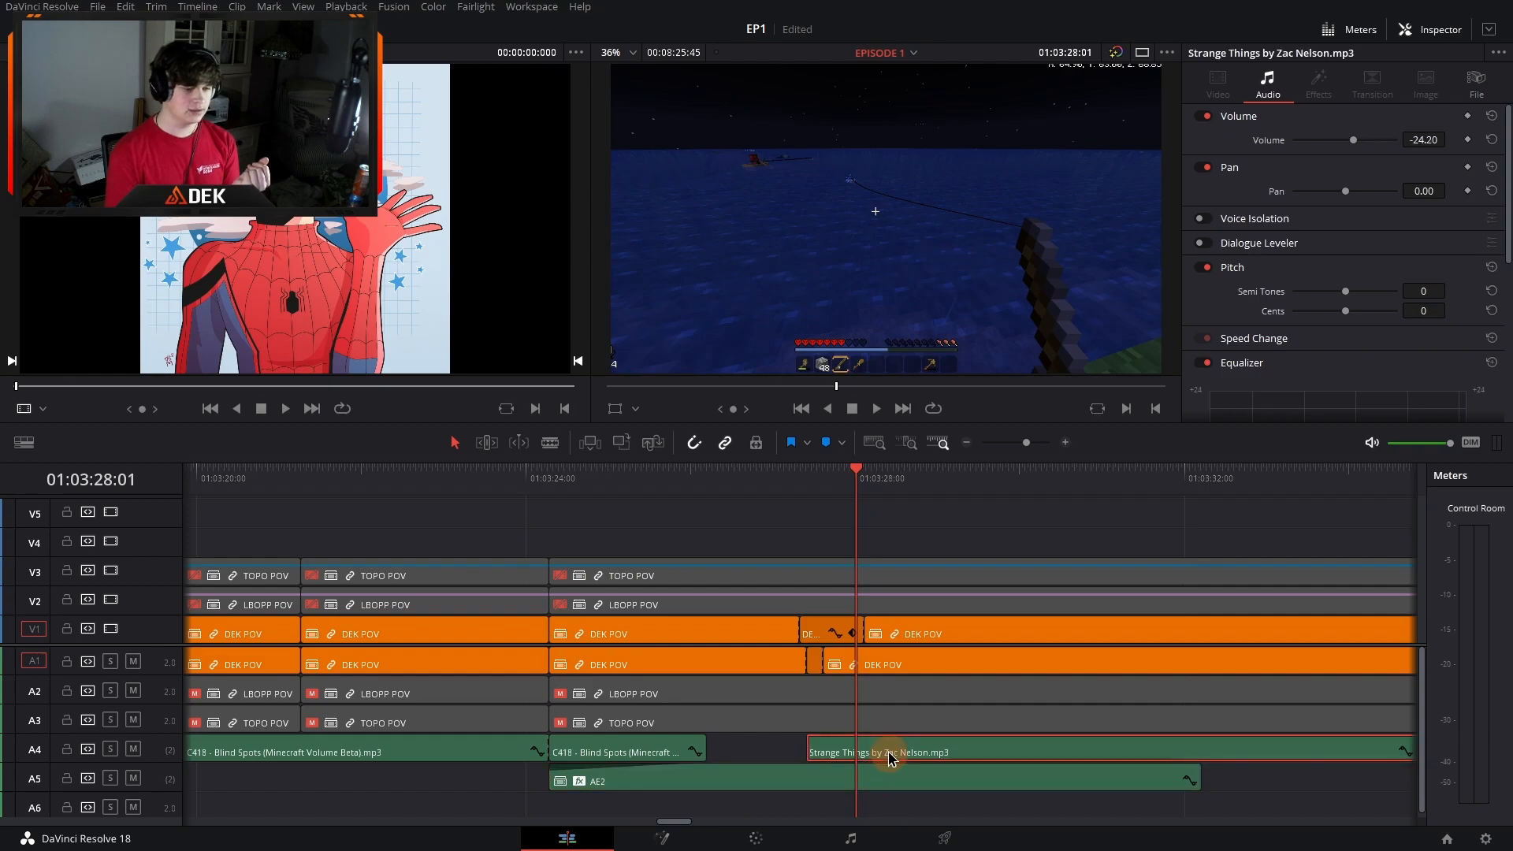
click(813, 482)
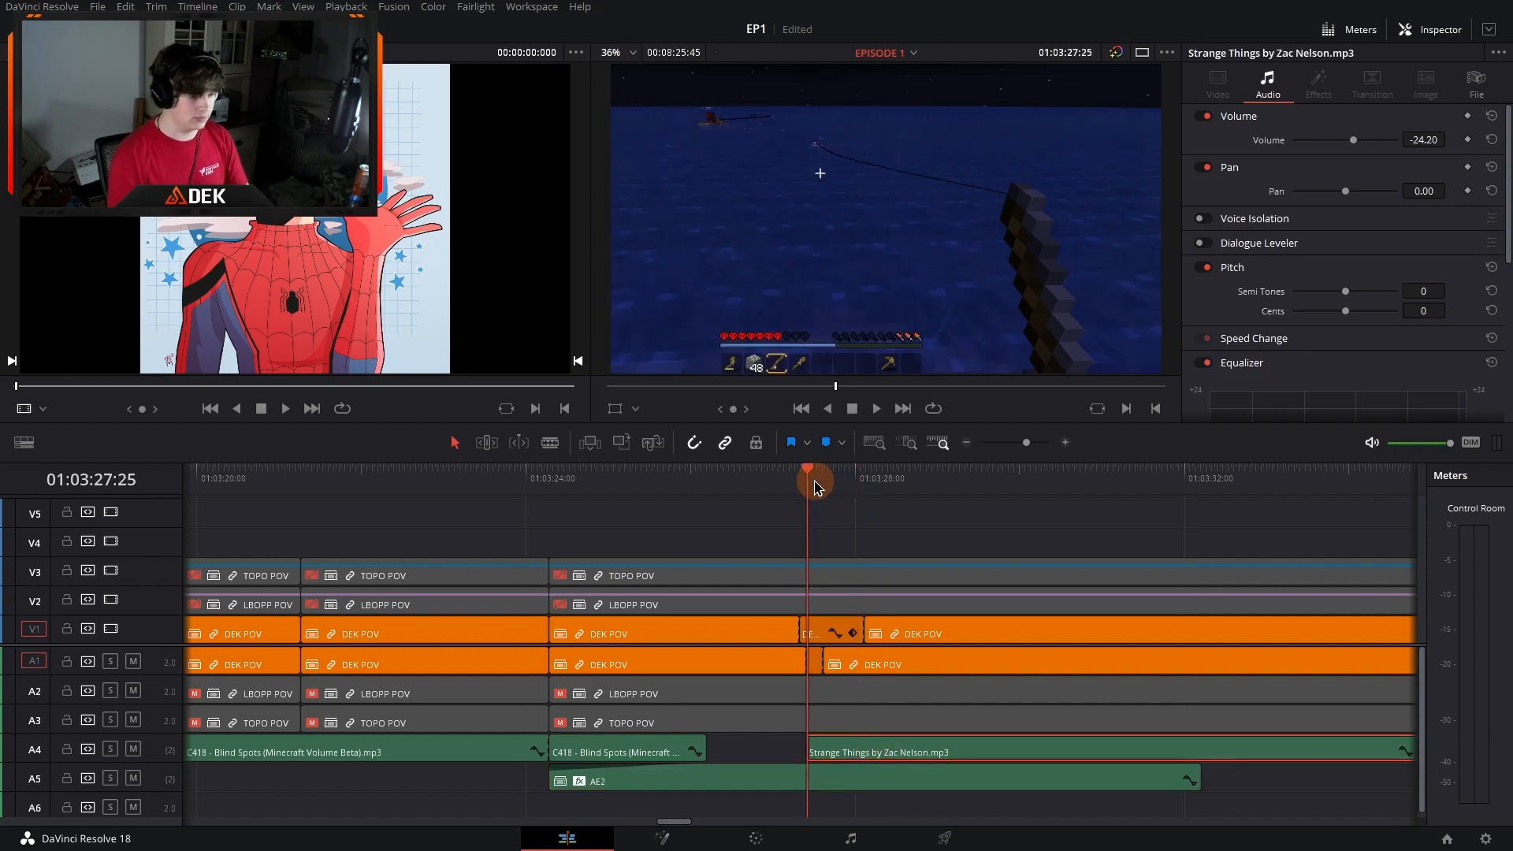
key(space)
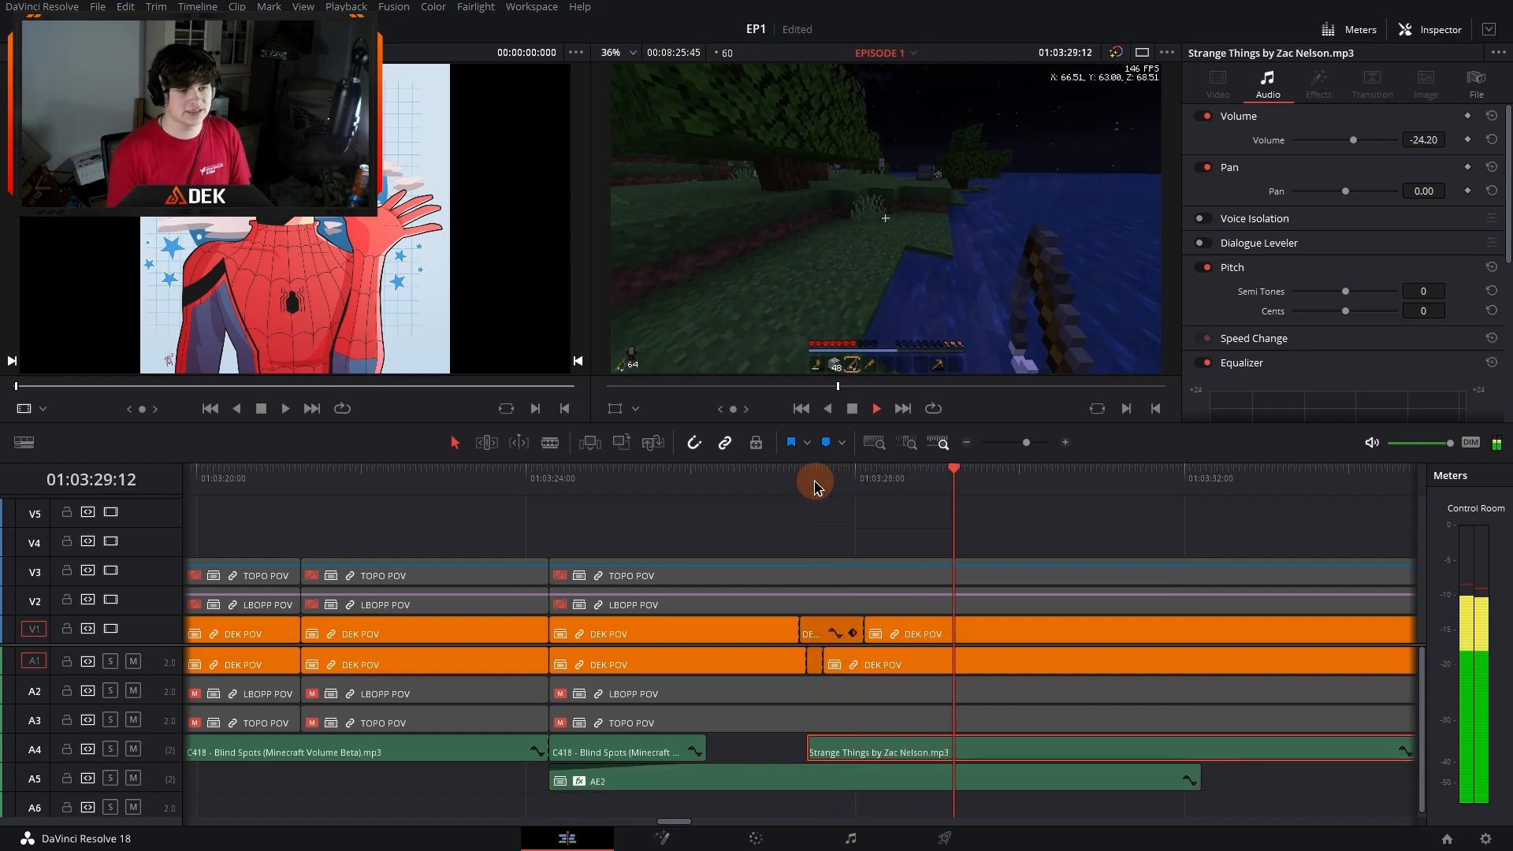
key(space)
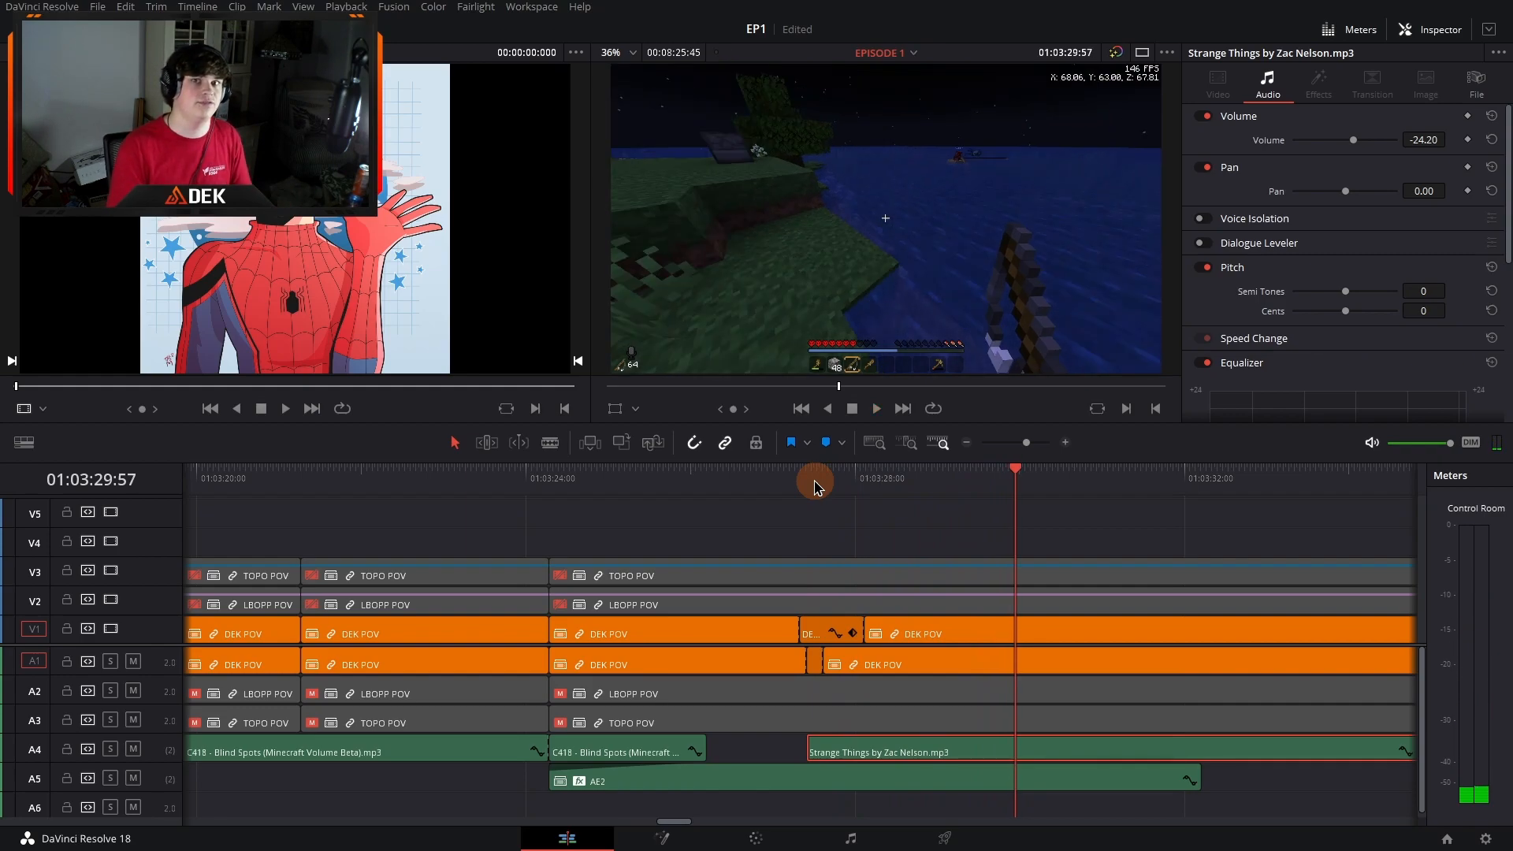
Step: Play the join between the two Strange Things by Zac Nelson.mp3 clips on A4, stopping at 01:03:51:30
scroll(820, 560, right, 5)
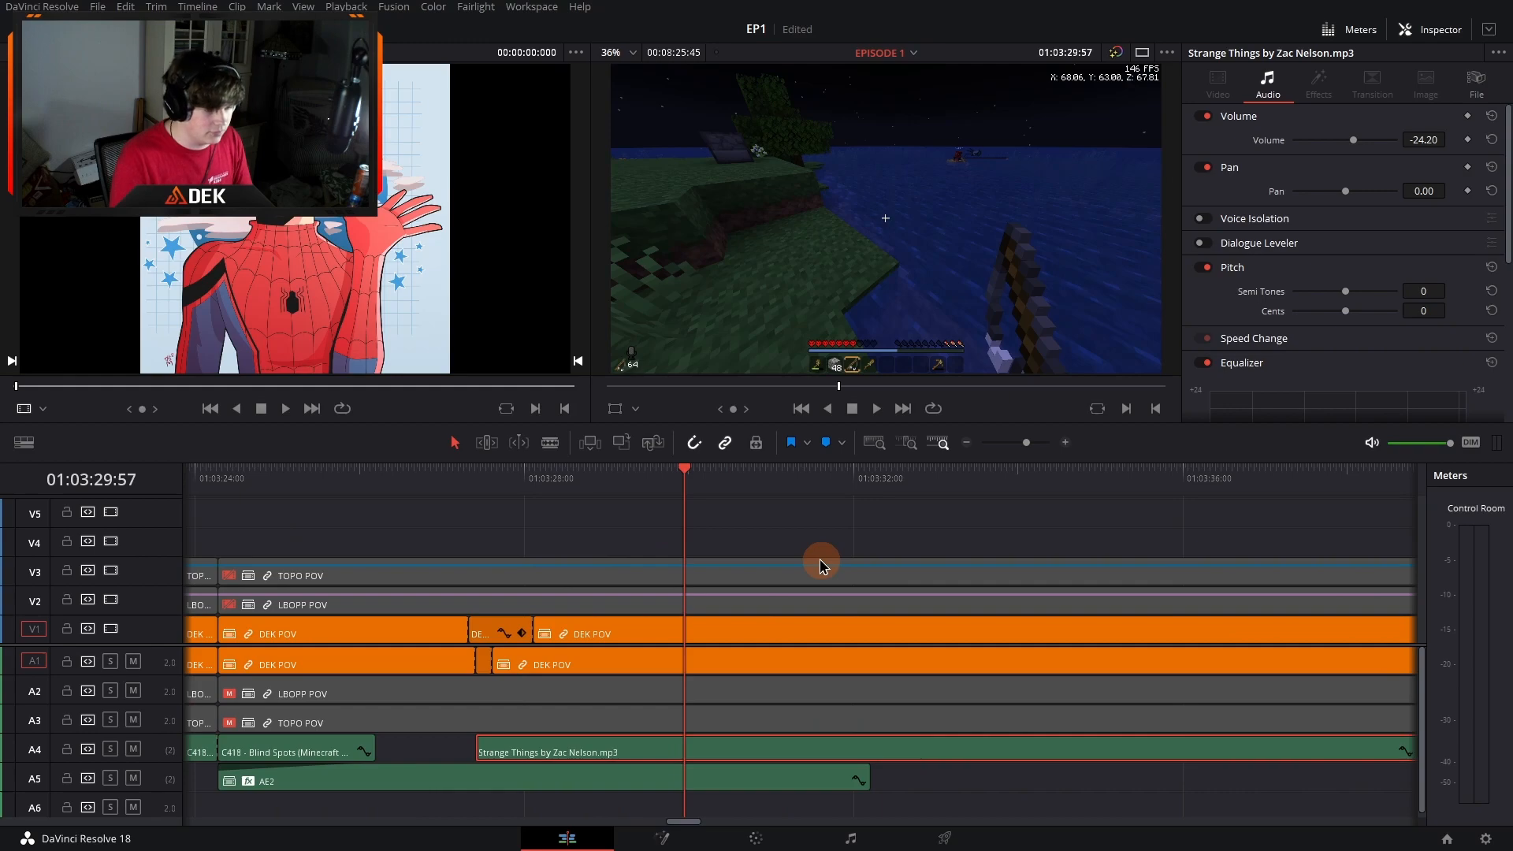
click(968, 442)
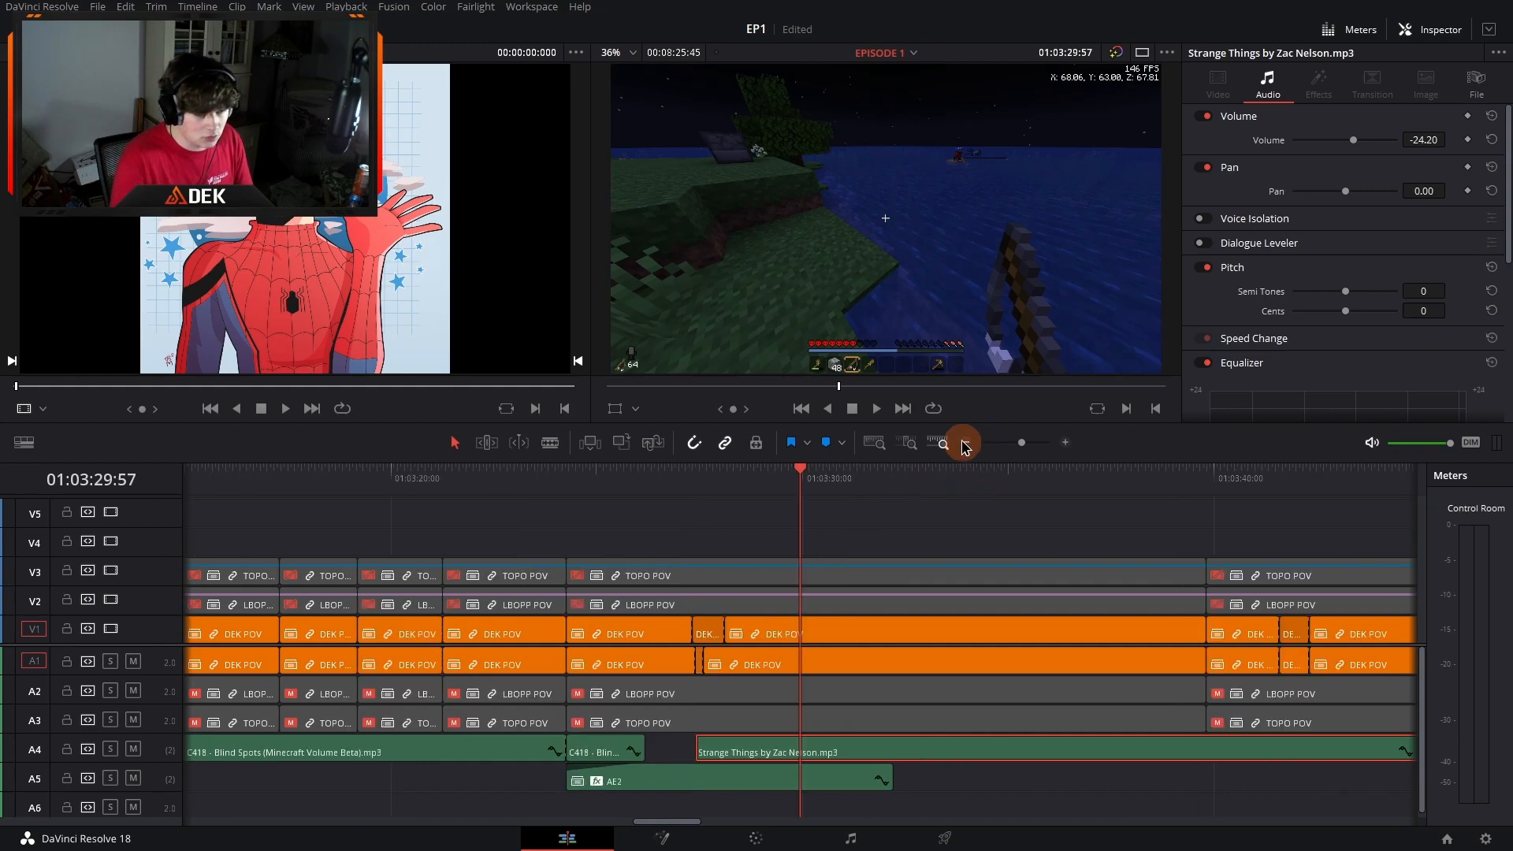
click(967, 447)
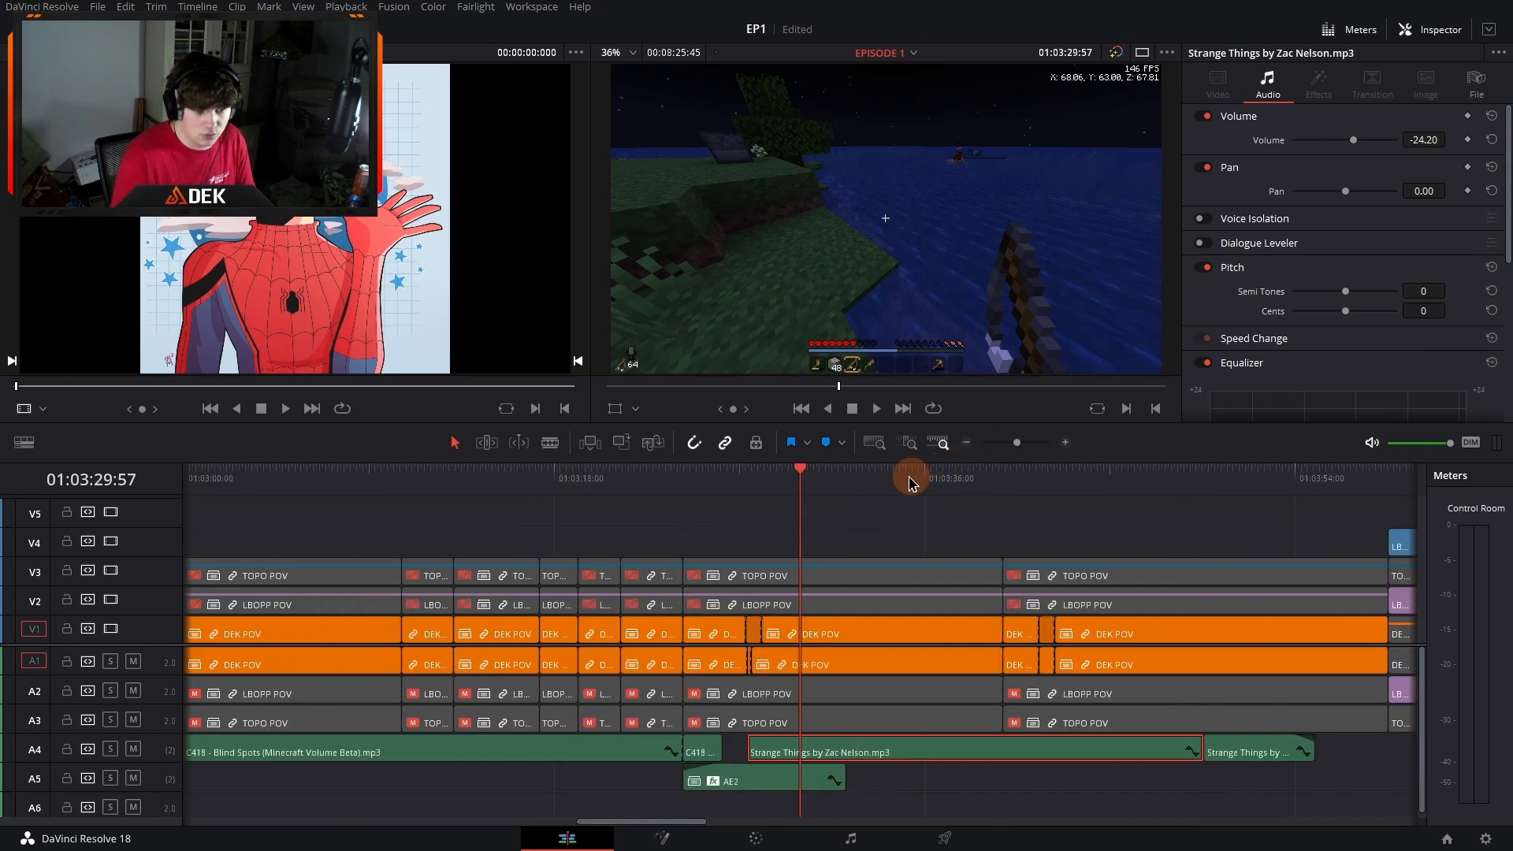
click(896, 476)
scroll(778, 524, right, 5)
click(777, 525)
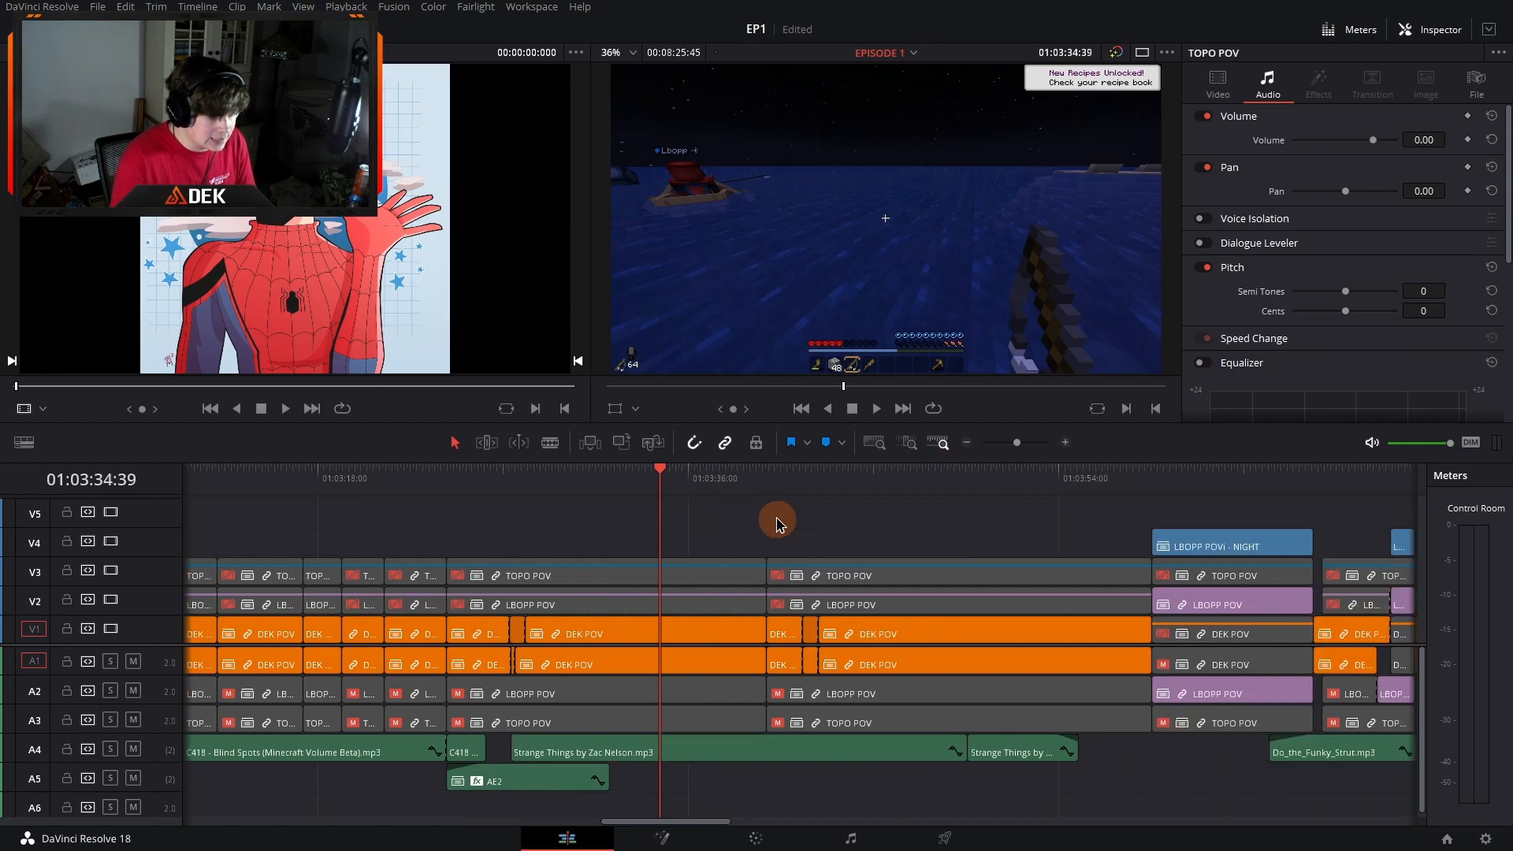
drag(691, 486, 856, 486)
key(space)
scroll(885, 572, right, 6)
click(682, 482)
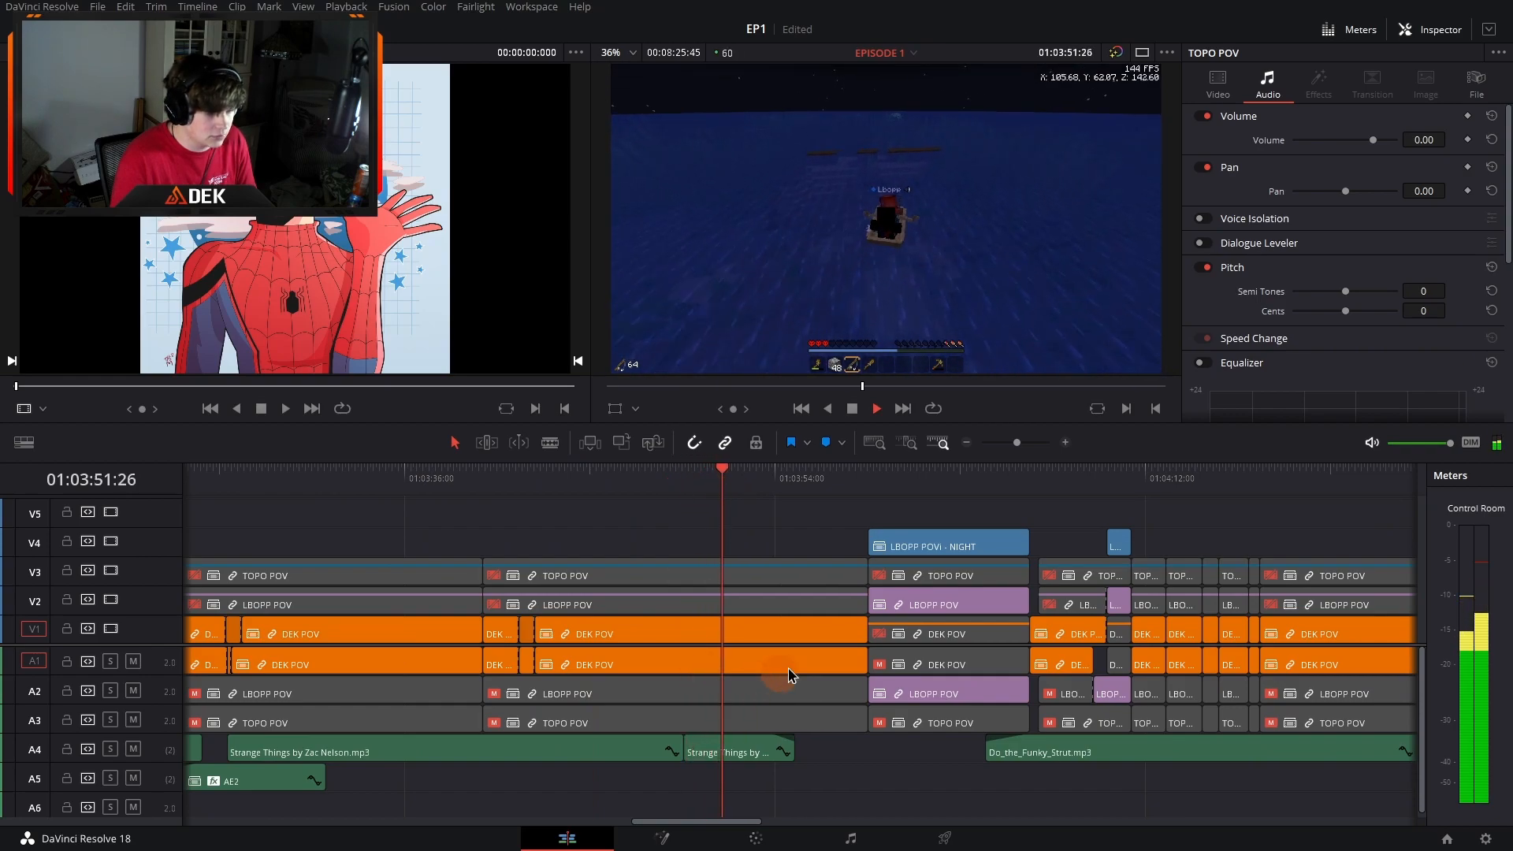
key(space)
Step: Inspect the second Strange Things by Zac Nelson.mp3 clip on A4 and its fade-out before the LBOPP POVi - NIGHT banner
click(1064, 444)
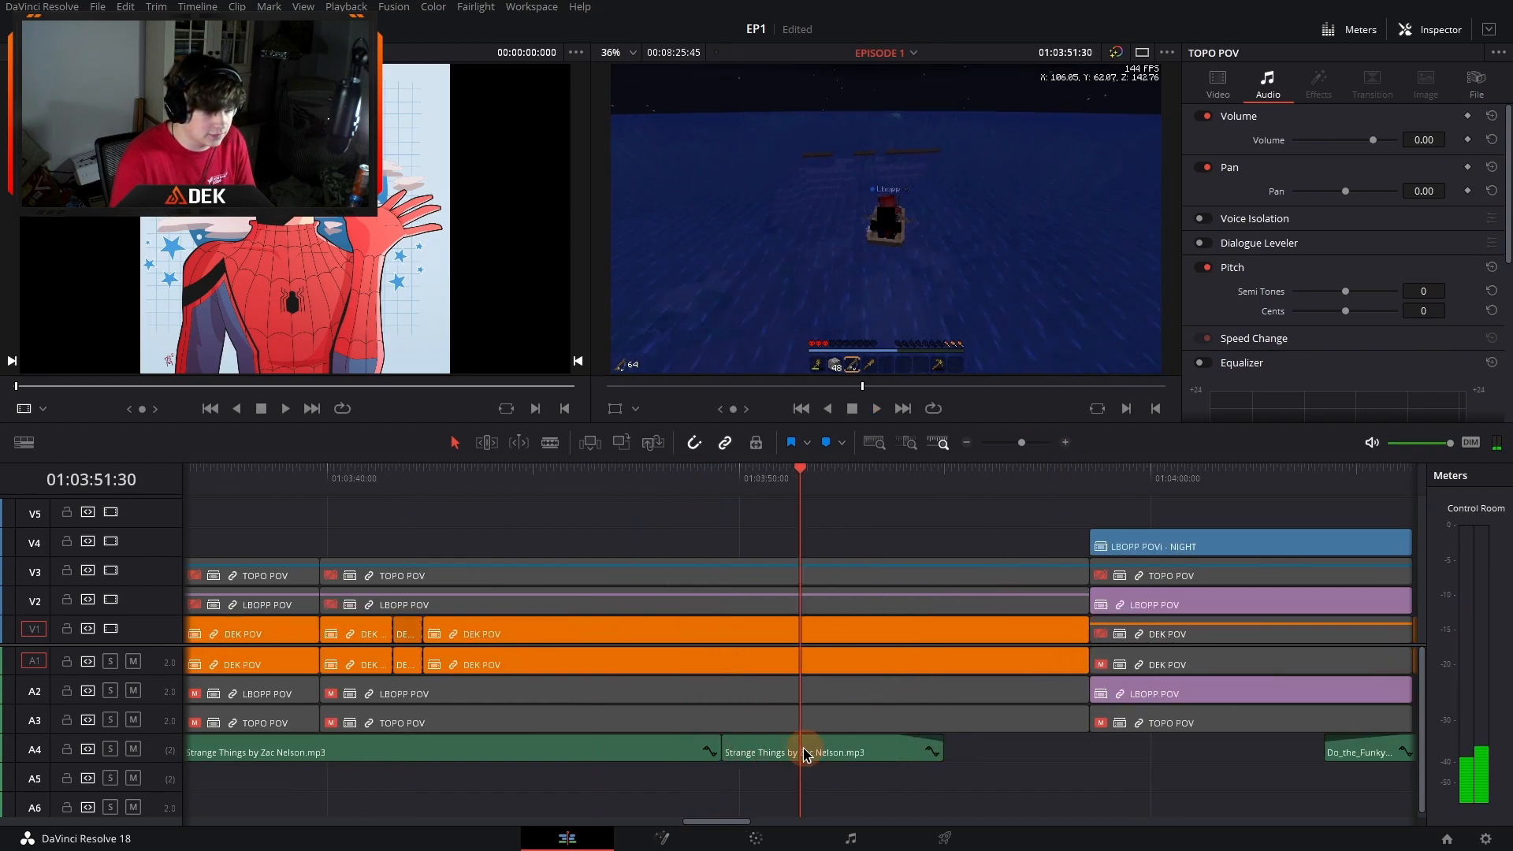
click(772, 755)
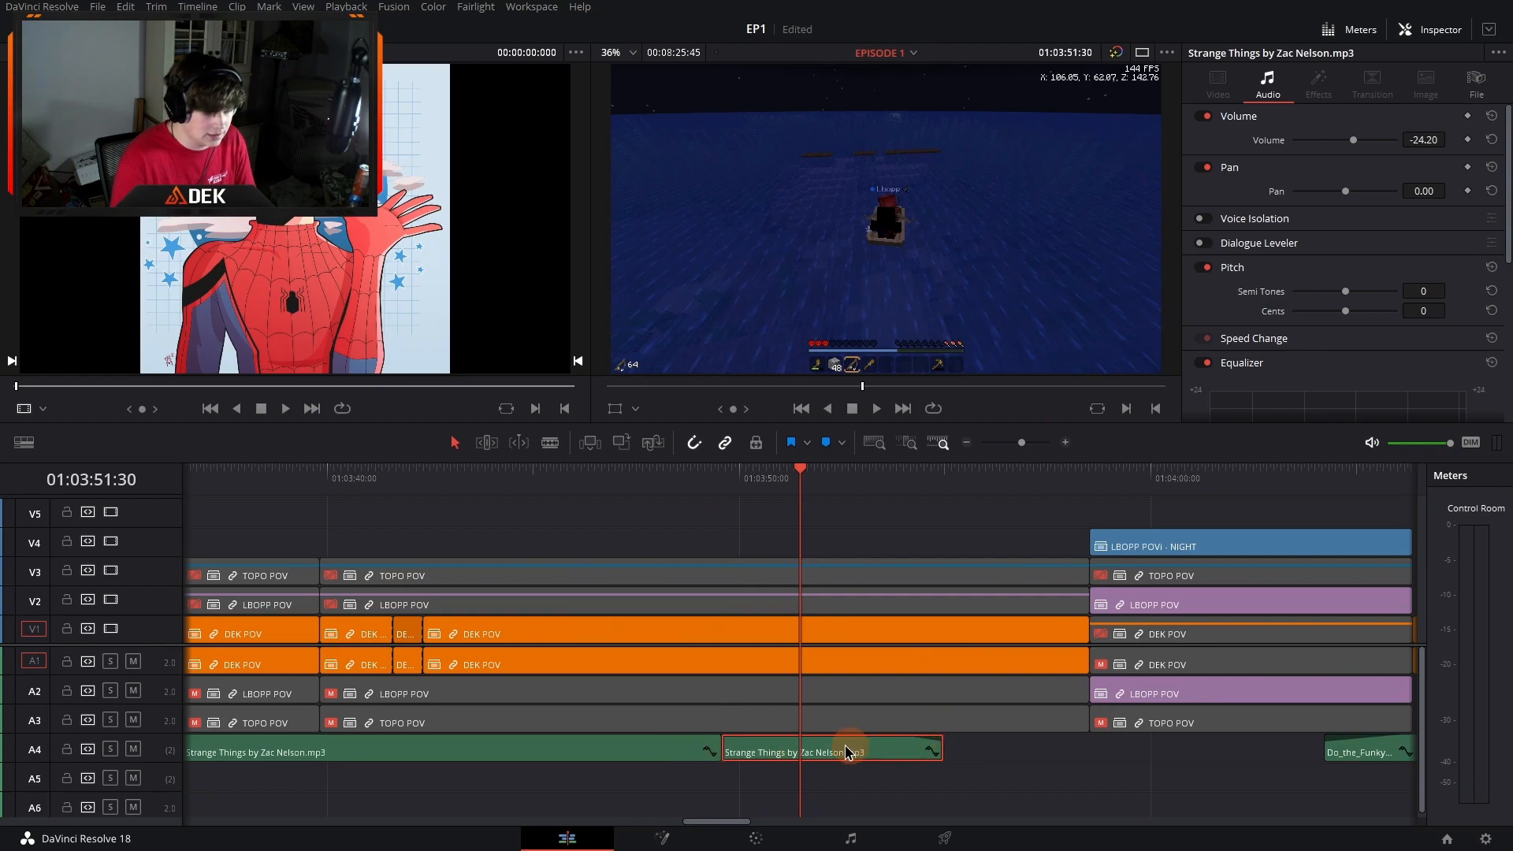
click(817, 520)
Step: Move the playhead to the start of Do_the_Funky_Strut.mp3 on A4 and check the clip's audio settings
scroll(839, 529, right, 5)
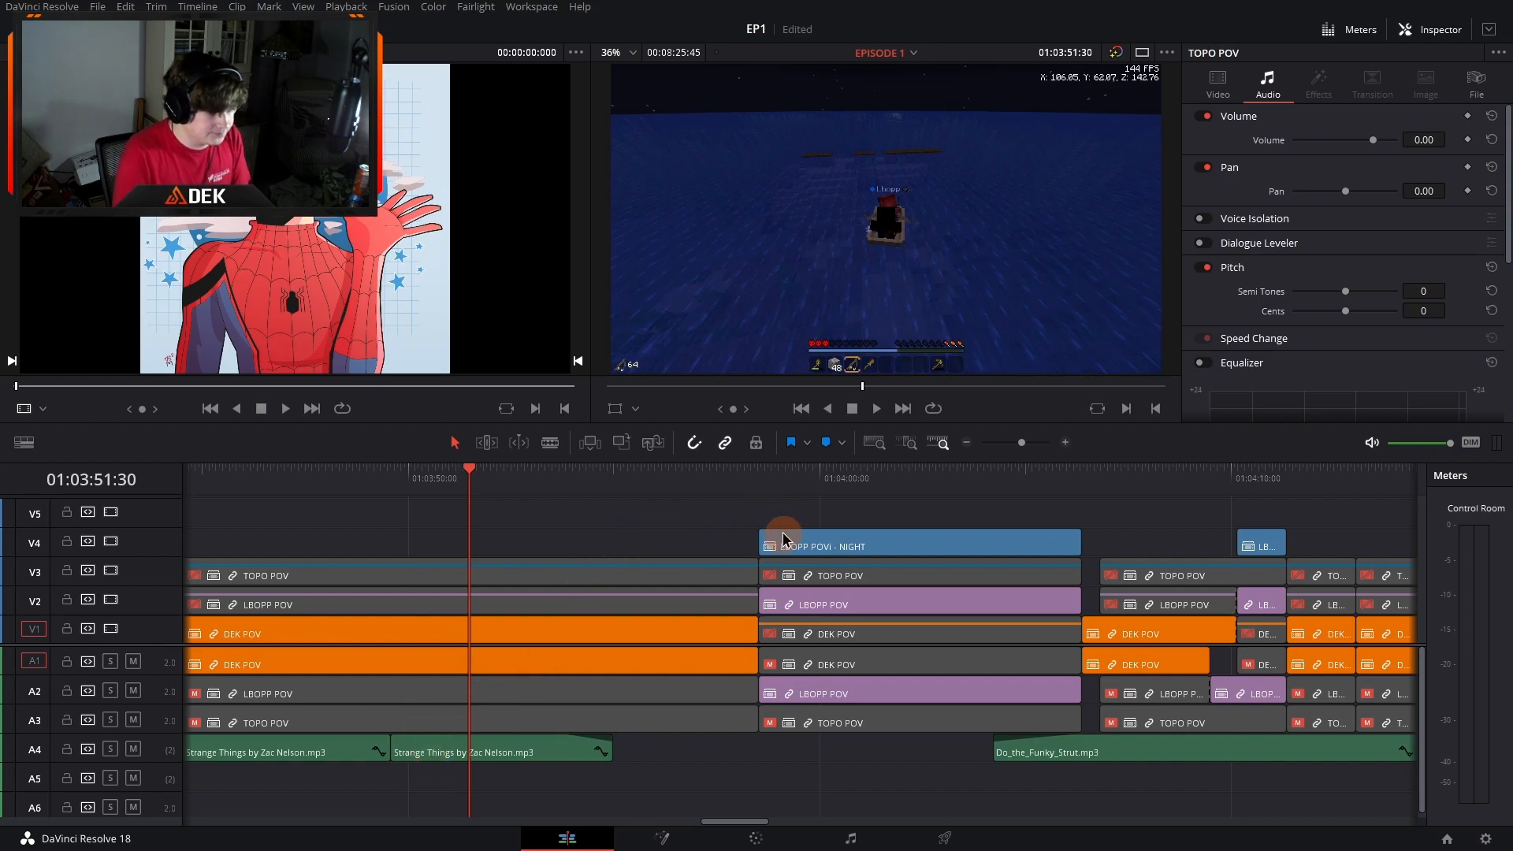
scroll(784, 538, right, 5)
click(664, 484)
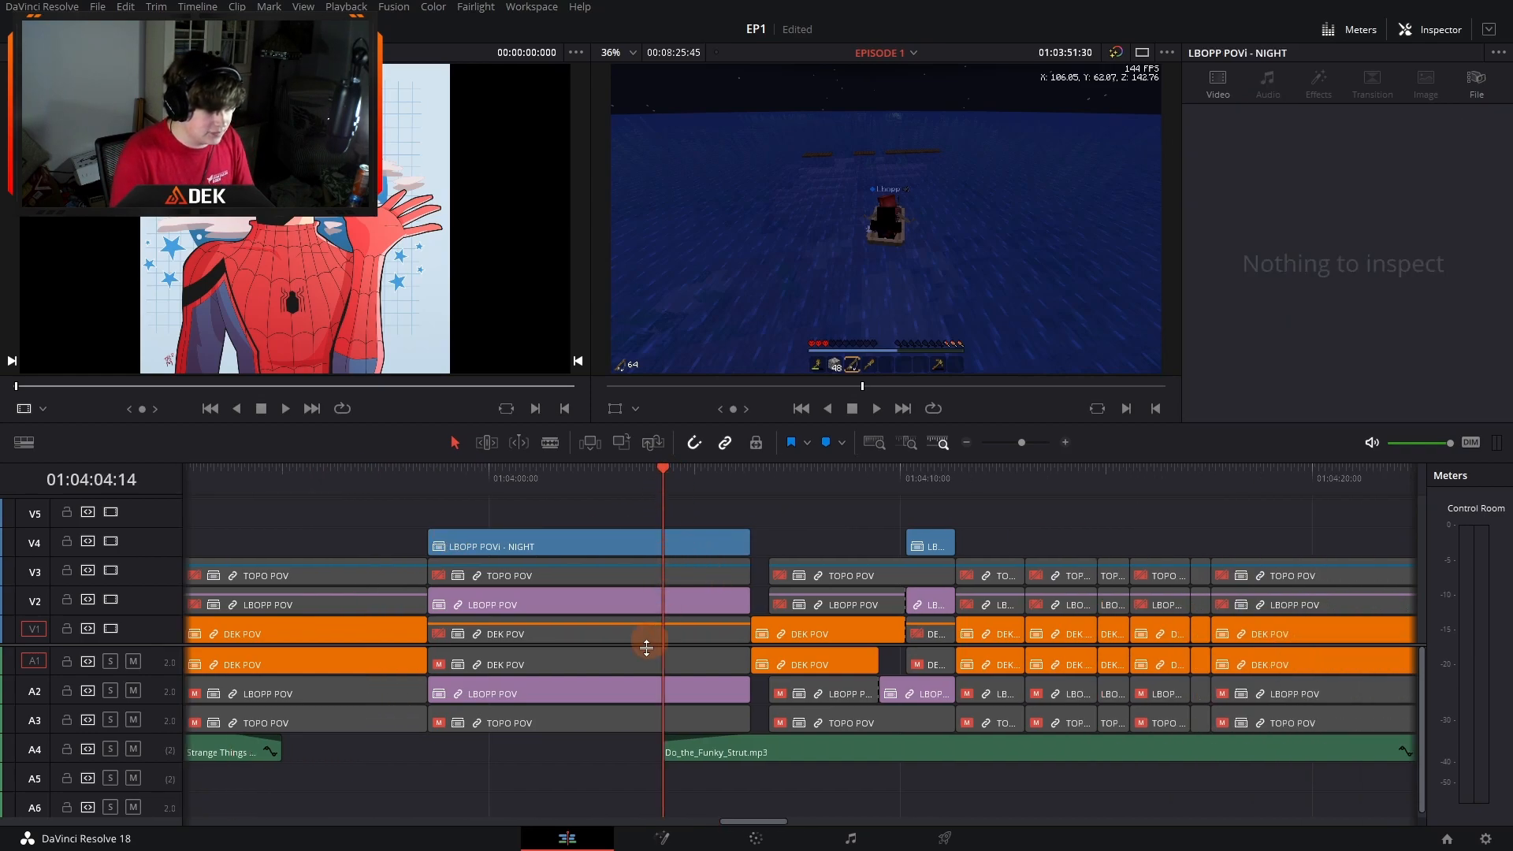
click(693, 751)
scroll(550, 589, left, 3)
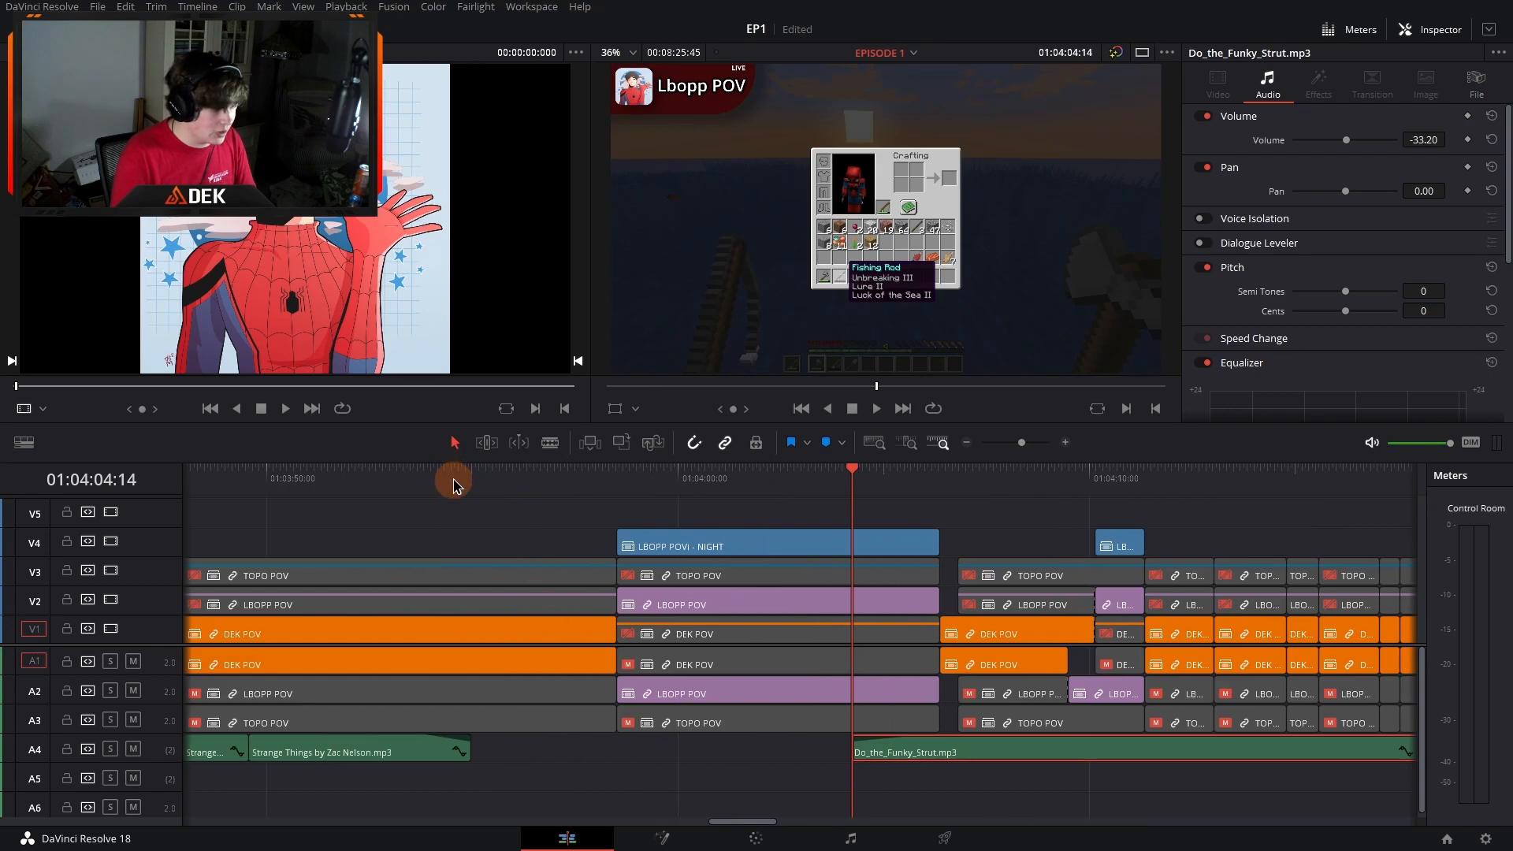
Step: Play the beginning of the LBOPP POVi - NIGHT section, stopping at 01:04:00:25
click(658, 478)
key(space)
key(space)
Step: Play the fade-in of Do_the_Funky_Strut.mp3 under the LBOPP POV clip and on through the following clips, stopping at 01:04:13:00
scroll(769, 746, right, 2)
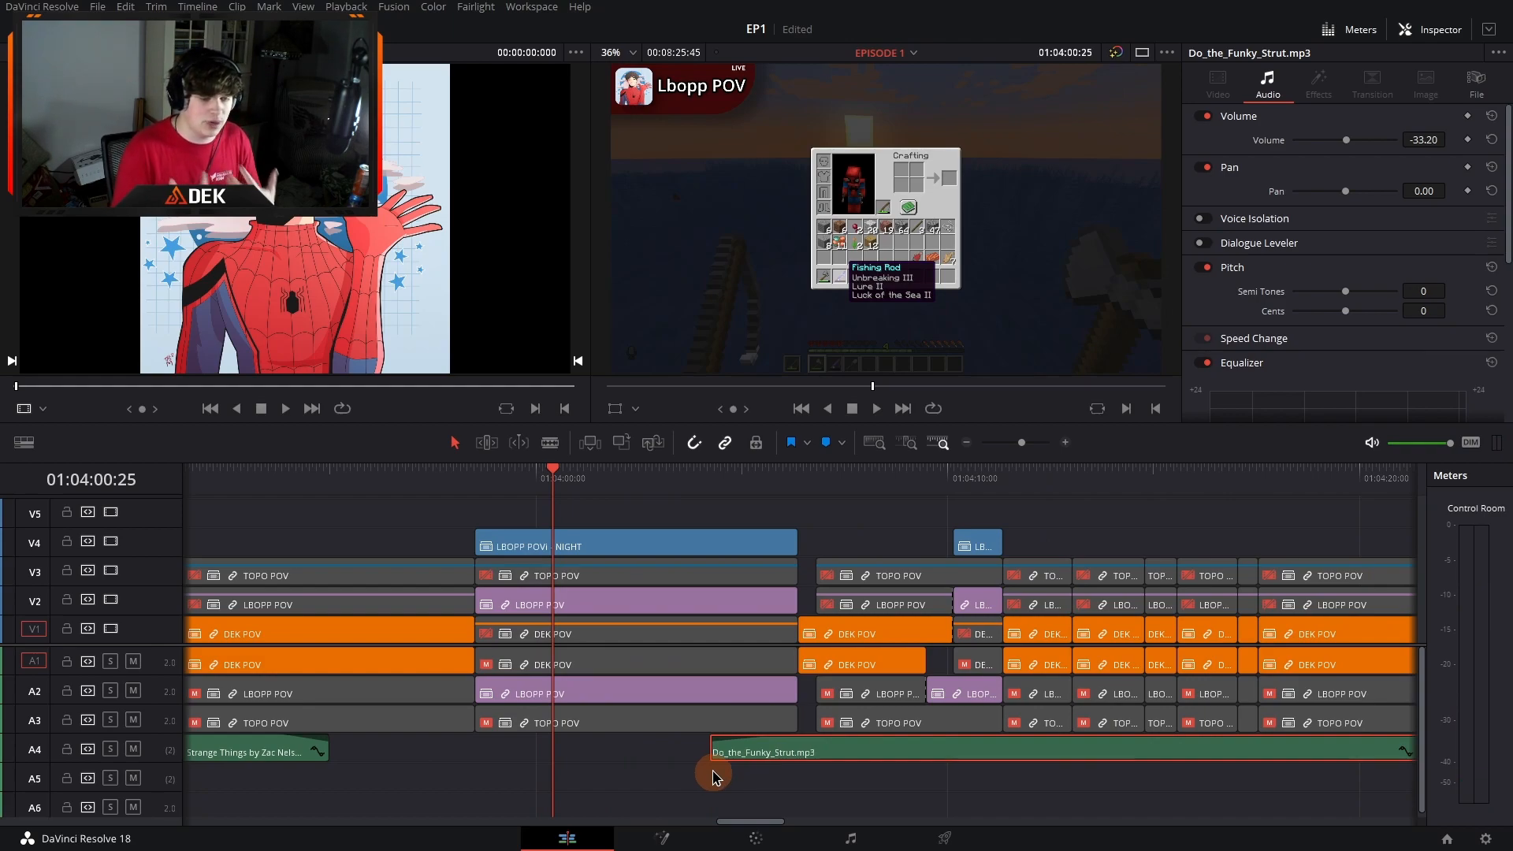
click(736, 477)
key(space)
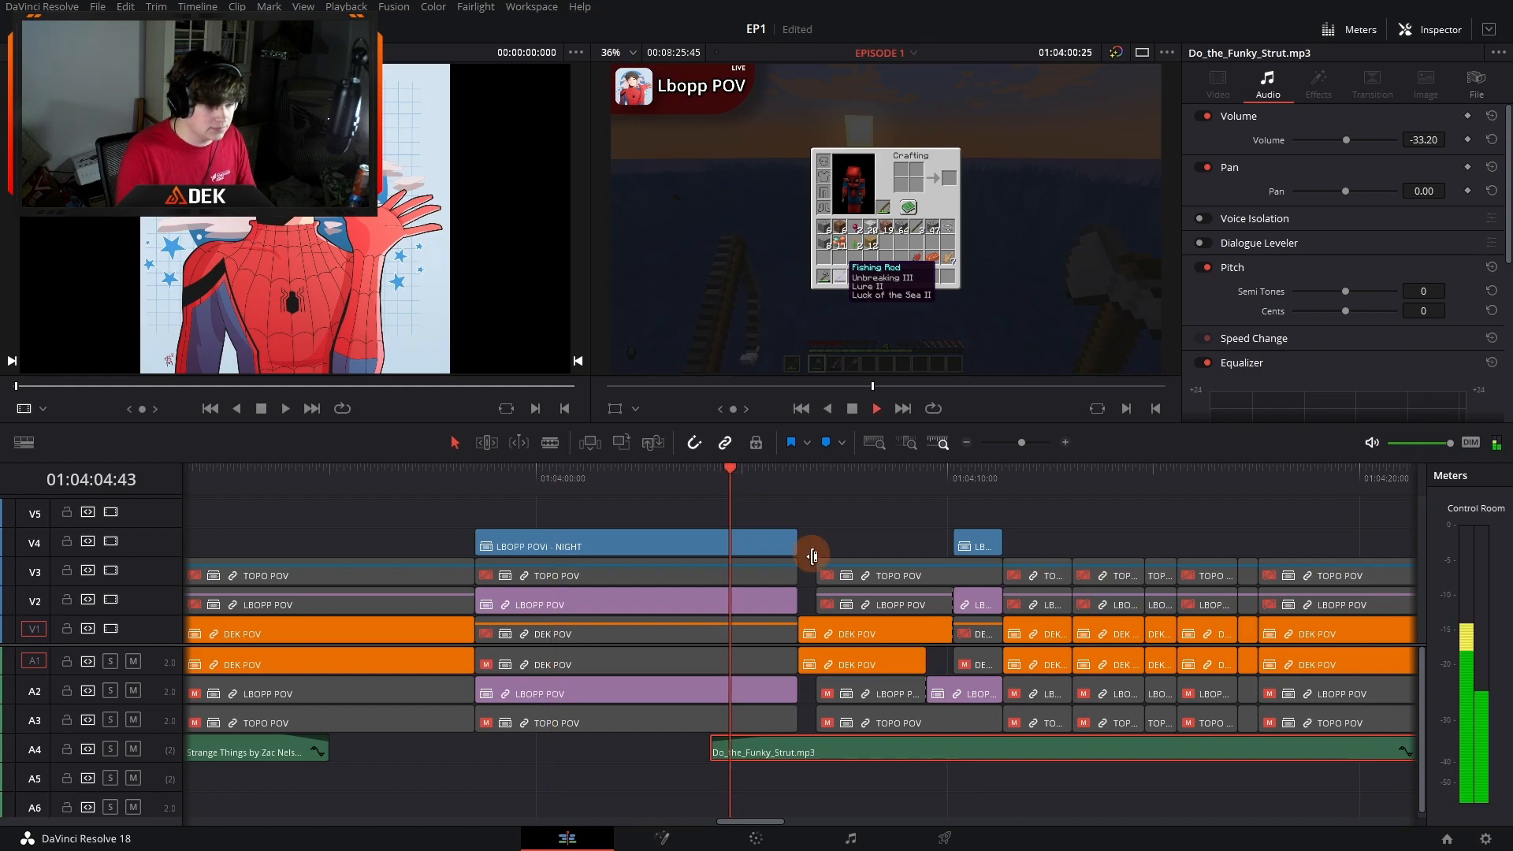
scroll(847, 586, right, 3)
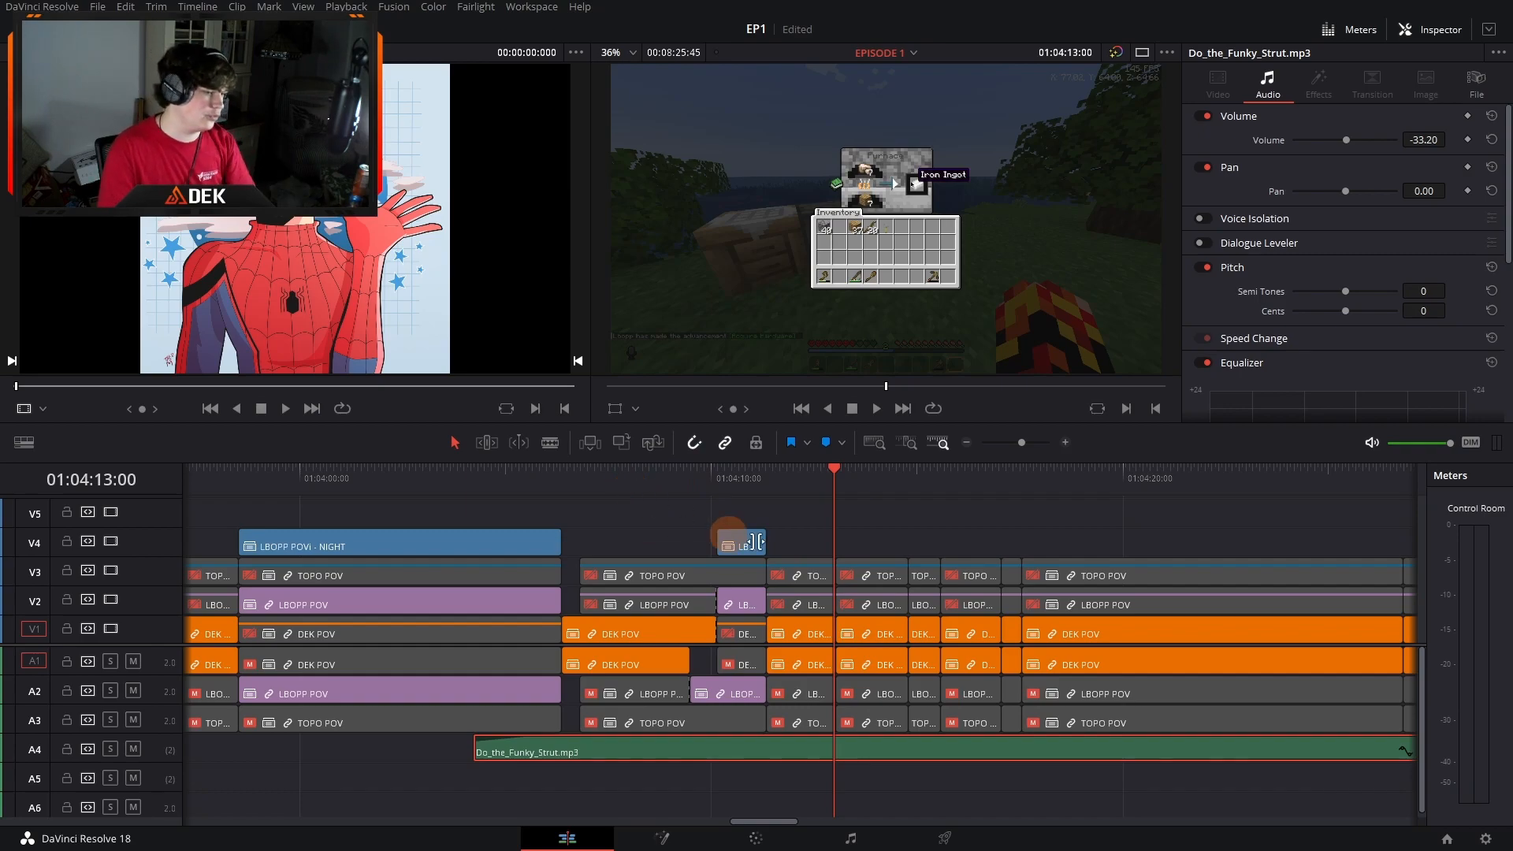
Step: Play the rapid series of tiny DEK POV cuts from 01:04:31:48, stopping at 01:04:33:07
scroll(922, 541, right, 5)
click(988, 487)
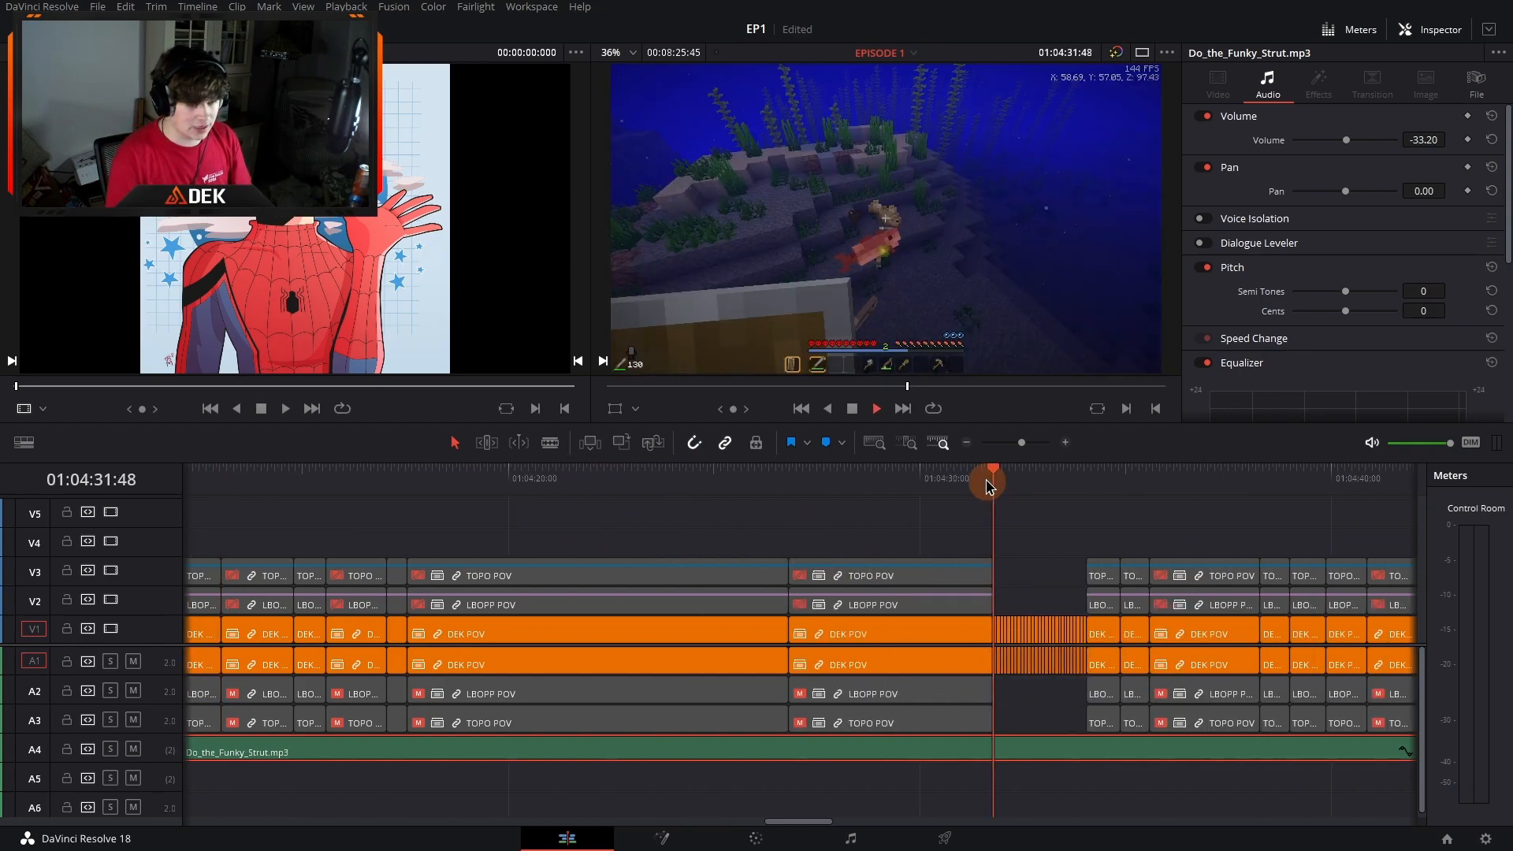
key(space)
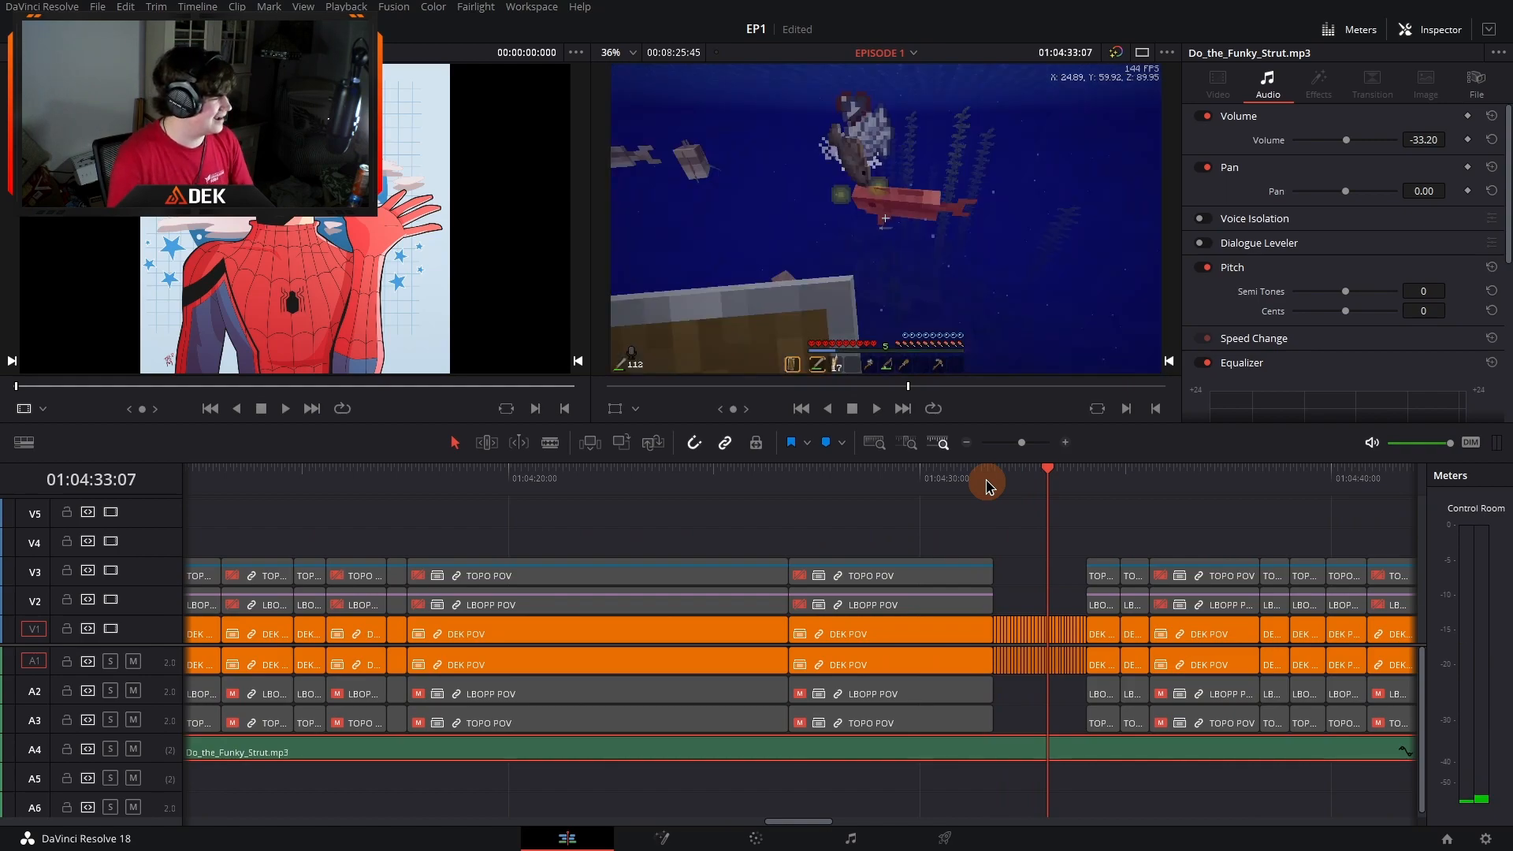
Step: Examine the POV clips and banners around the rapid DEK POV cuts, between the two LBOPP POVi - NIGHT banners
scroll(828, 542, left, 3)
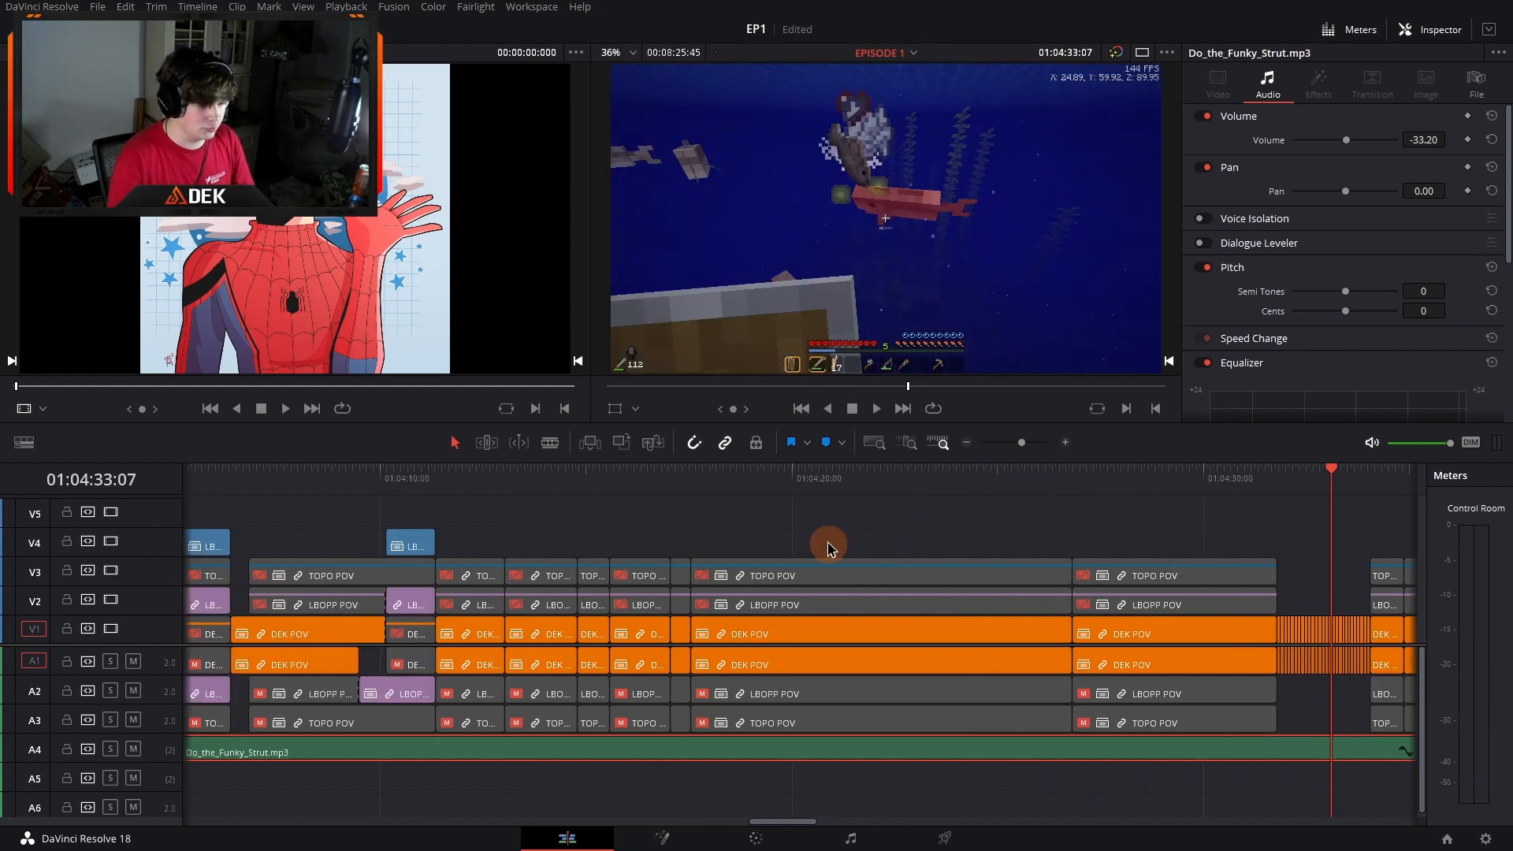
scroll(827, 548, right, 5)
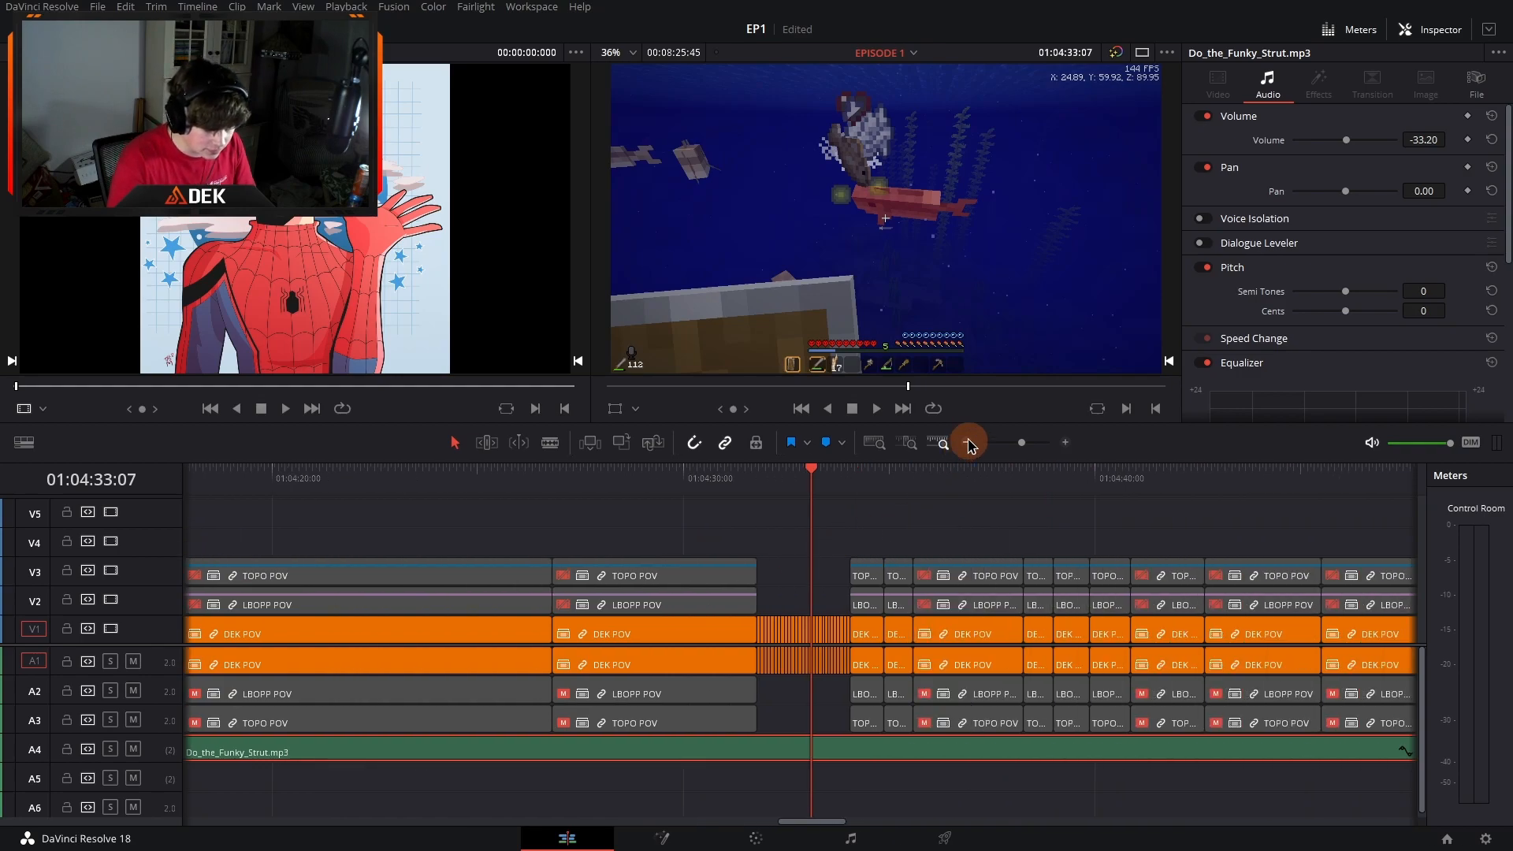
click(967, 442)
scroll(914, 520, right, 4)
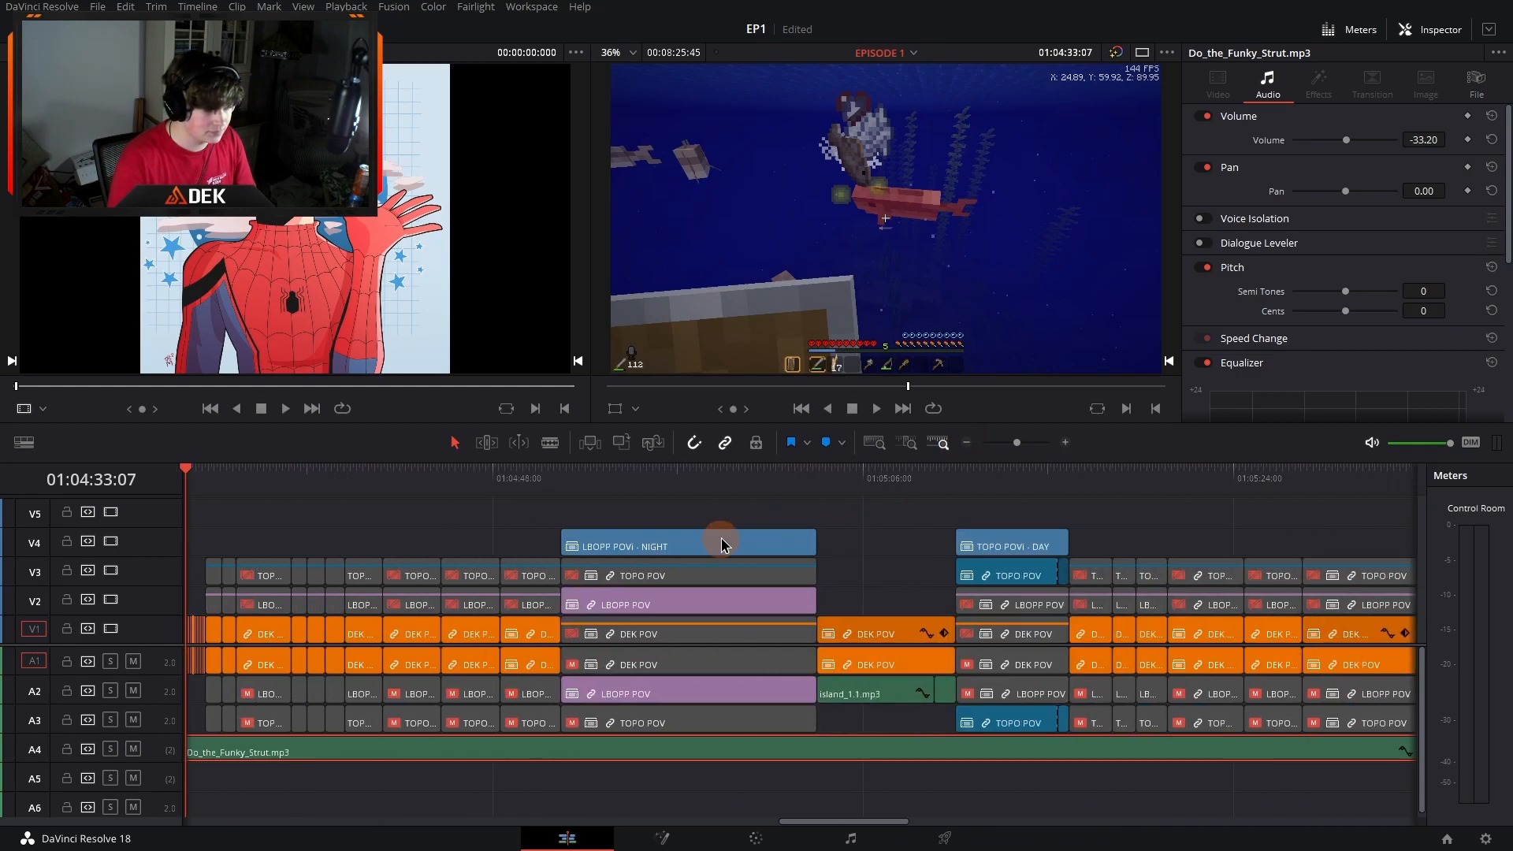
scroll(723, 544, left, 4)
scroll(723, 544, left, 2)
drag(368, 534, 758, 599)
click(730, 530)
drag(551, 530, 736, 574)
click(712, 541)
click(593, 604)
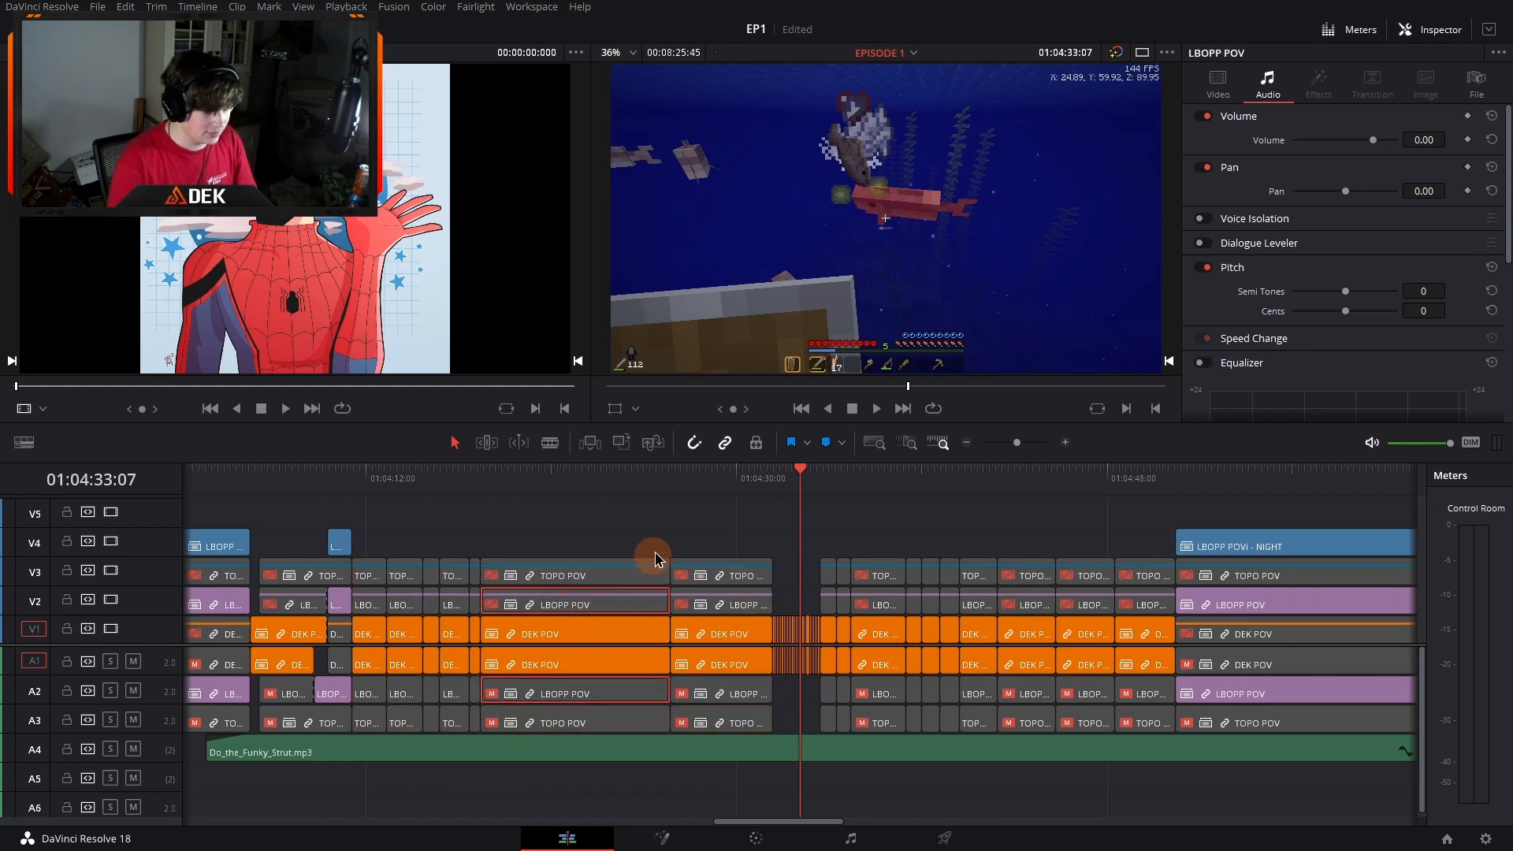
scroll(494, 542, left, 5)
scroll(494, 544, right, 10)
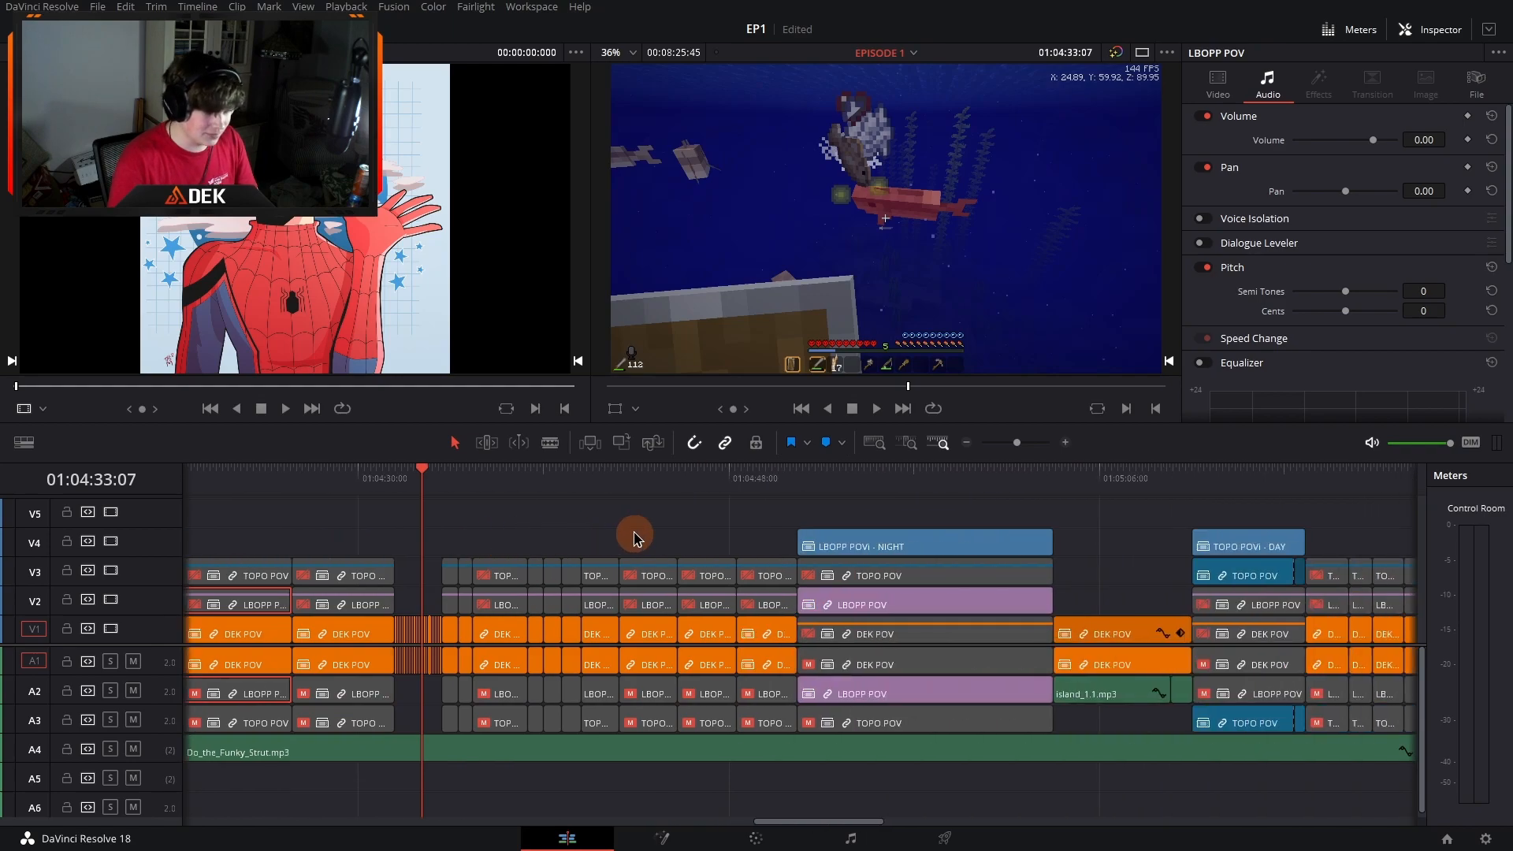
Step: Scrub through the DEK POV clips before the second LBOPP POVi - NIGHT banner and play them, stopping at 01:04:44:11
drag(536, 490, 608, 491)
key(space)
scroll(654, 551, right, 5)
scroll(587, 528, right, 5)
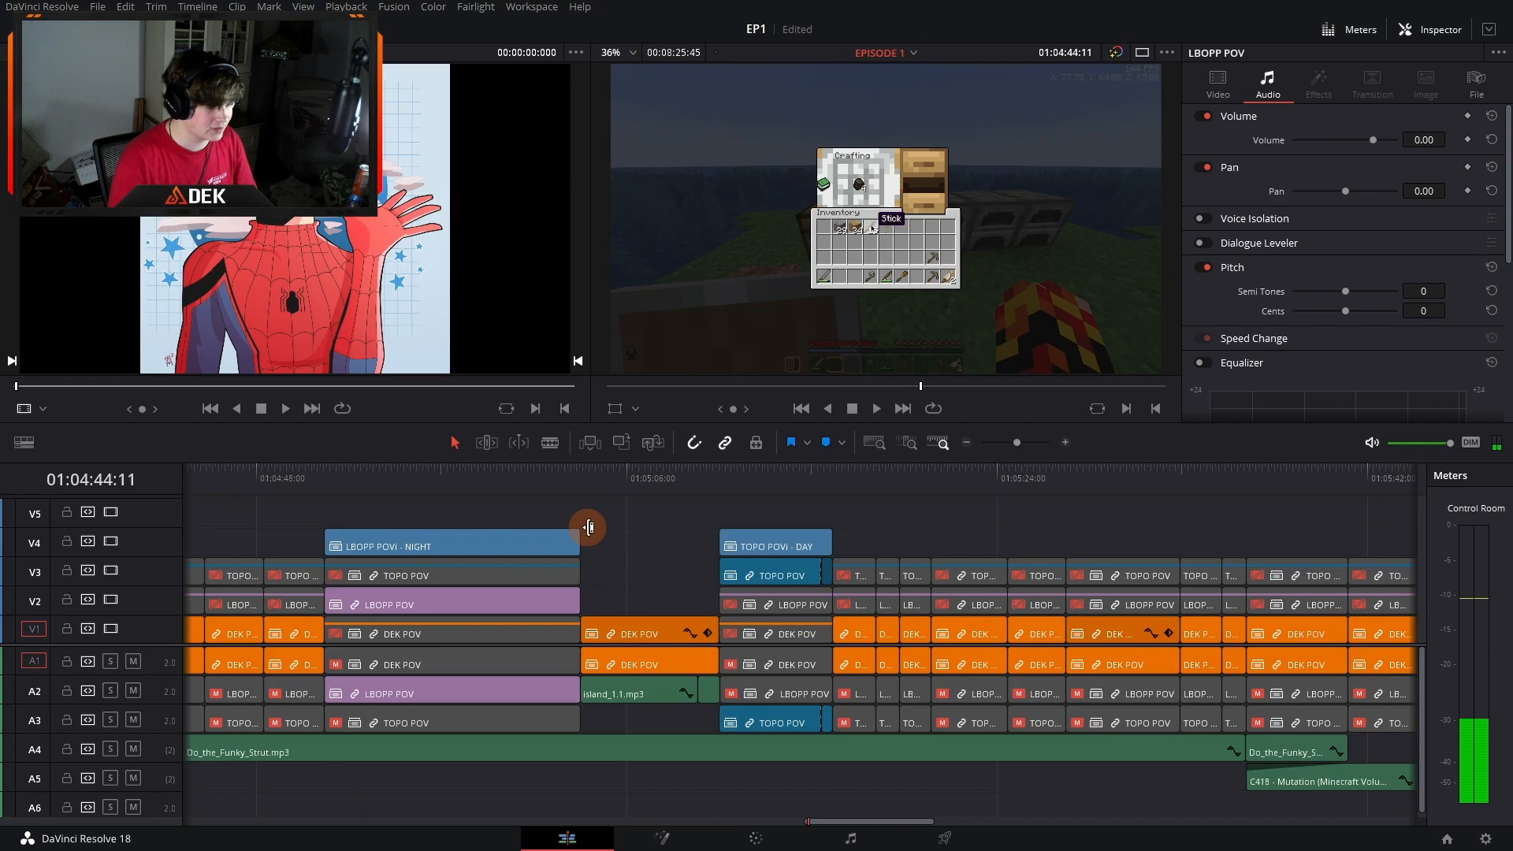
Step: Move the playhead to 01:05:03:48 and examine the DEK POV clip with the island_1.1.mp3 clips on A2
click(577, 493)
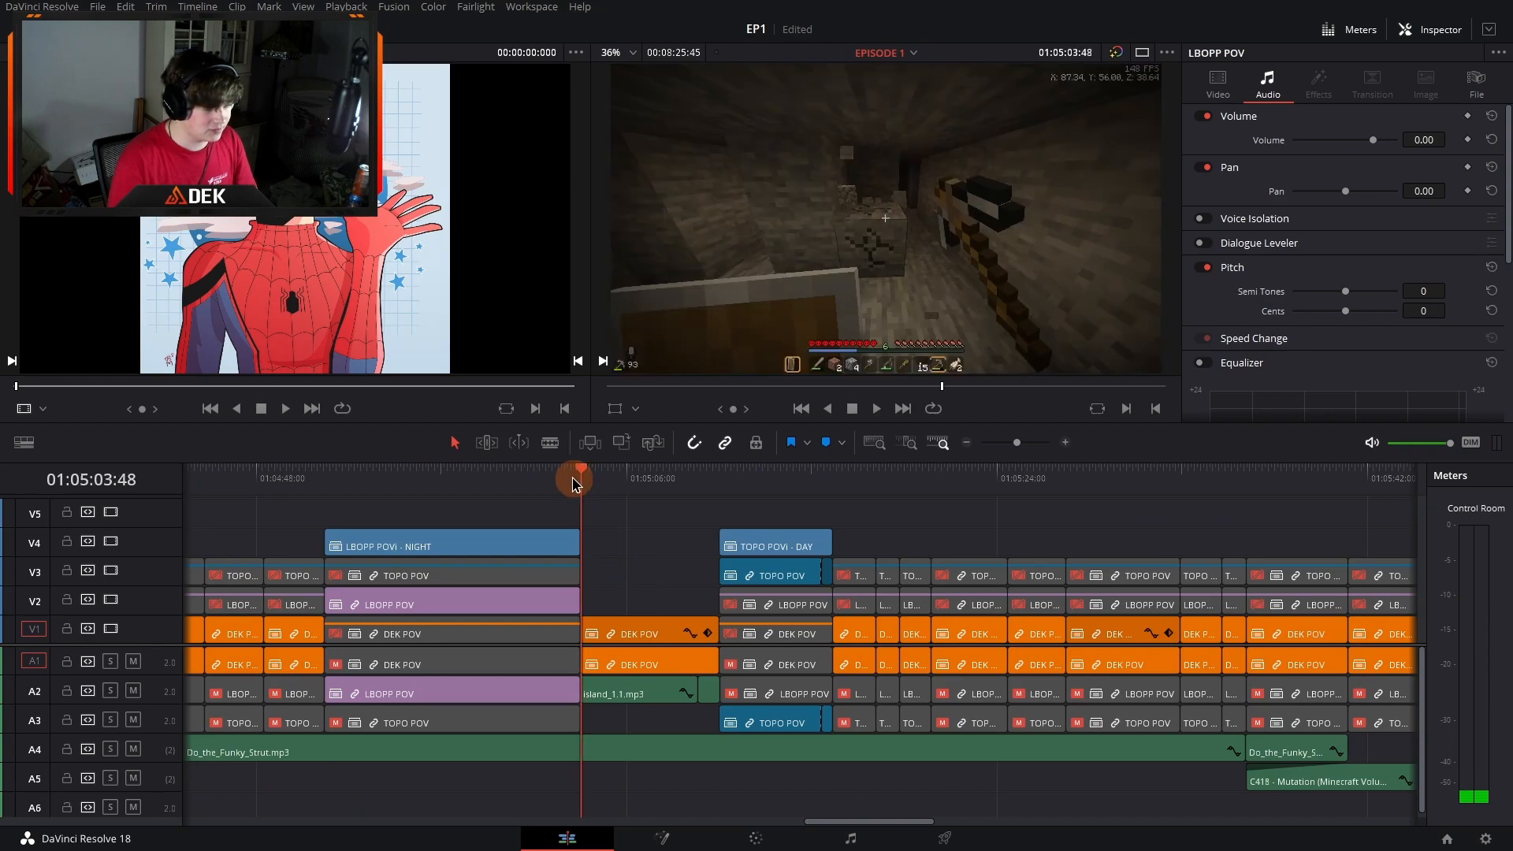
click(1068, 442)
click(1068, 442)
scroll(930, 550, right, 2)
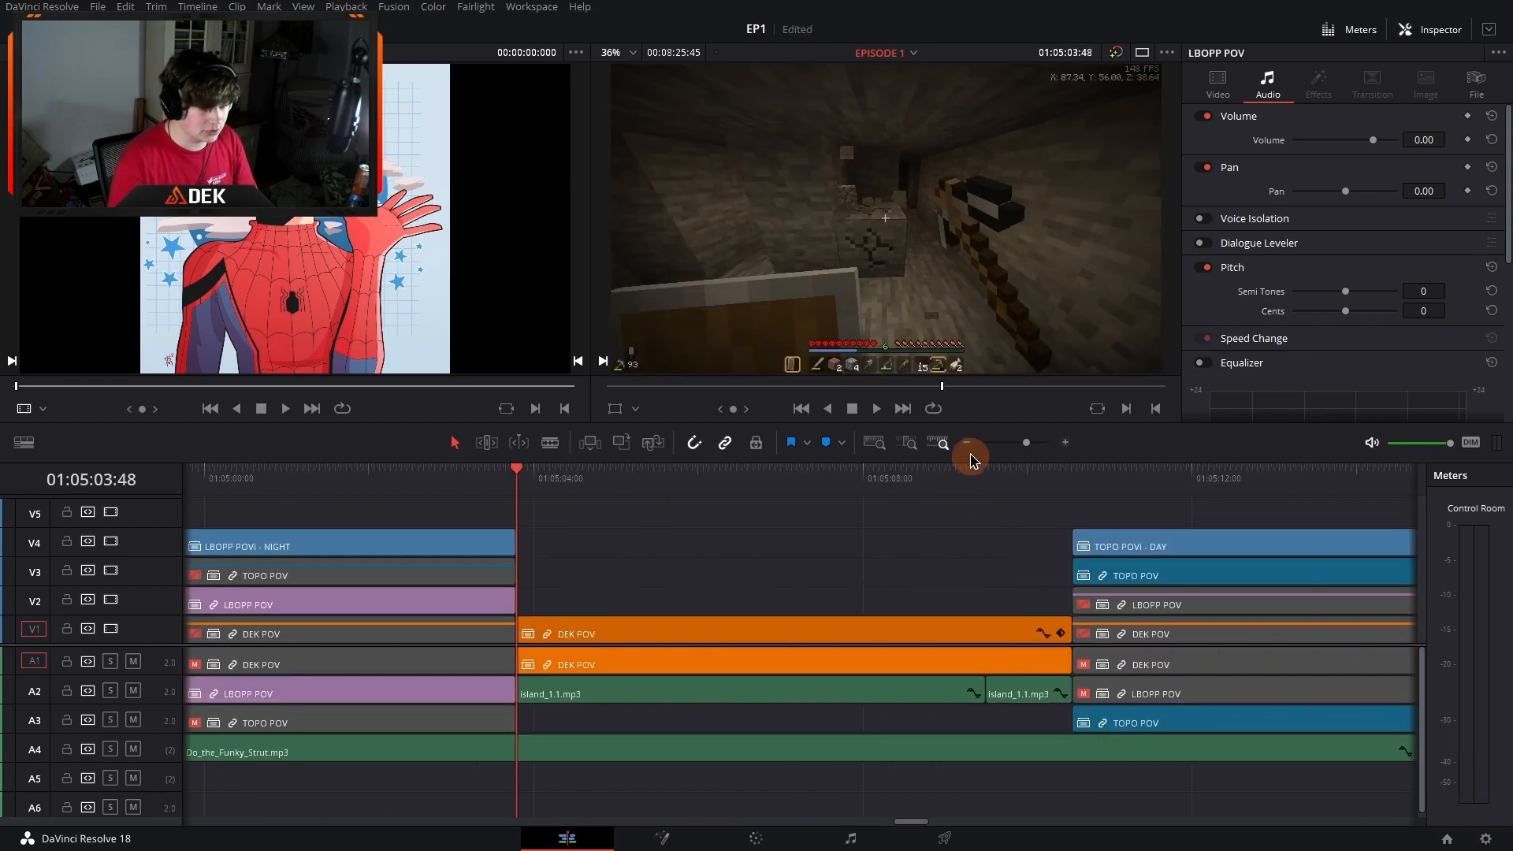
click(967, 443)
scroll(908, 548, right, 2)
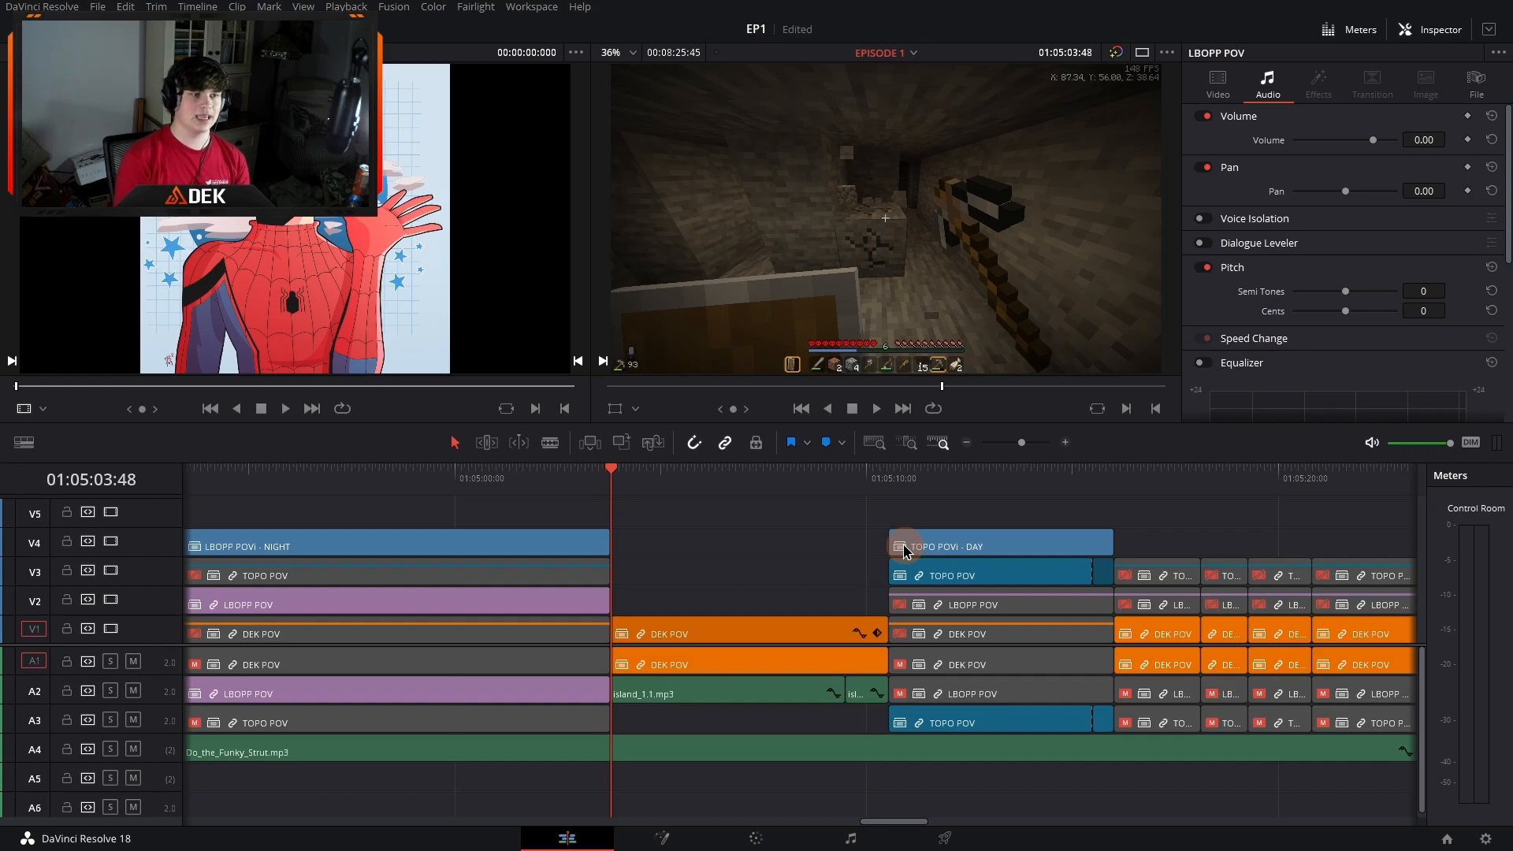
Step: Play the DEK POV clip from 01:05:03:48 into the TOPO POVi - DAY section, stopping at 01:05:11:31
click(618, 483)
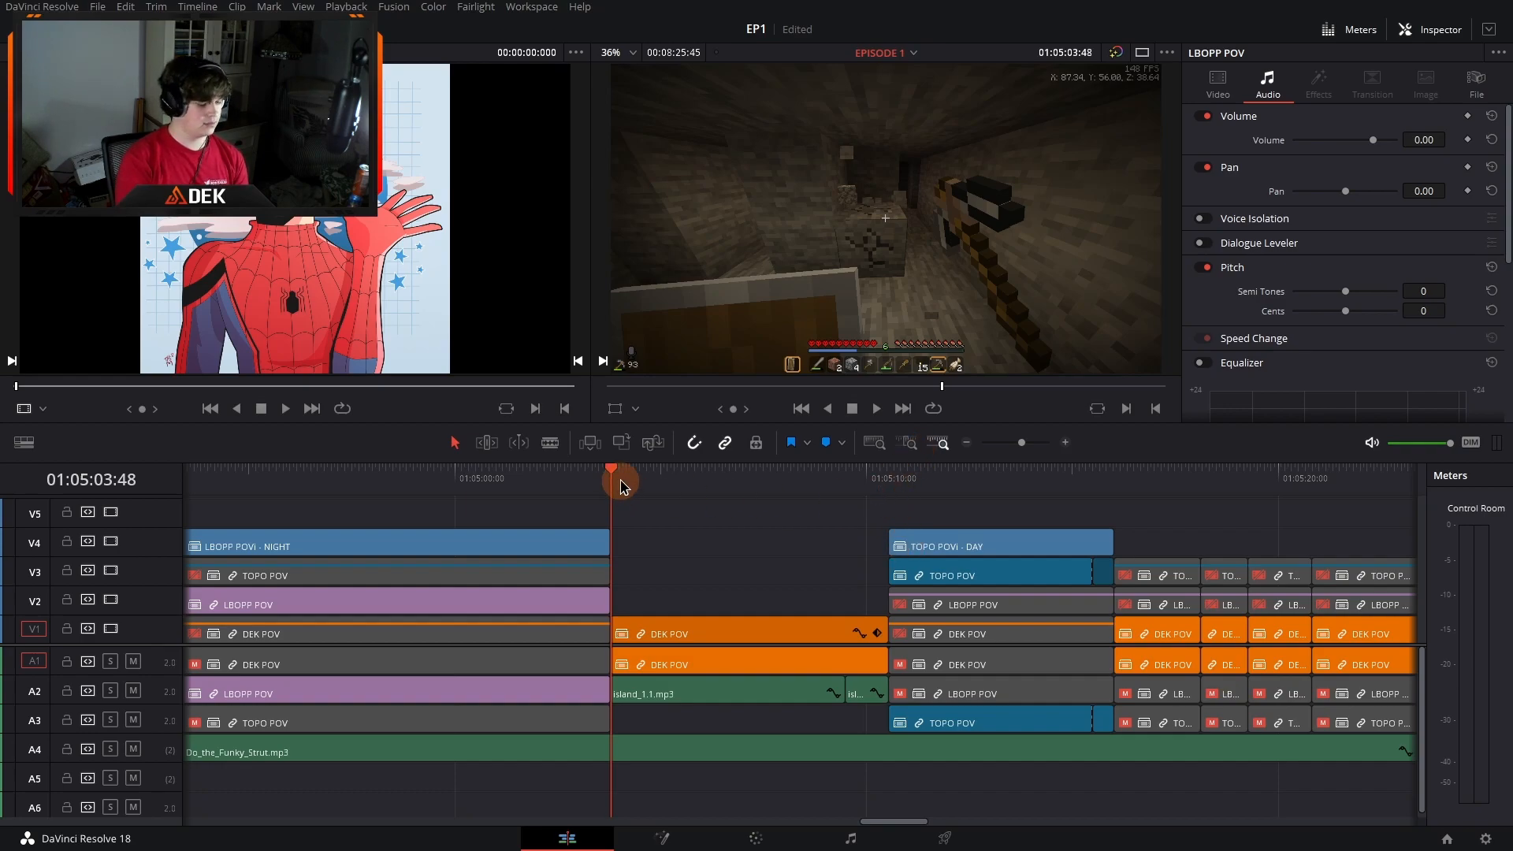
key(space)
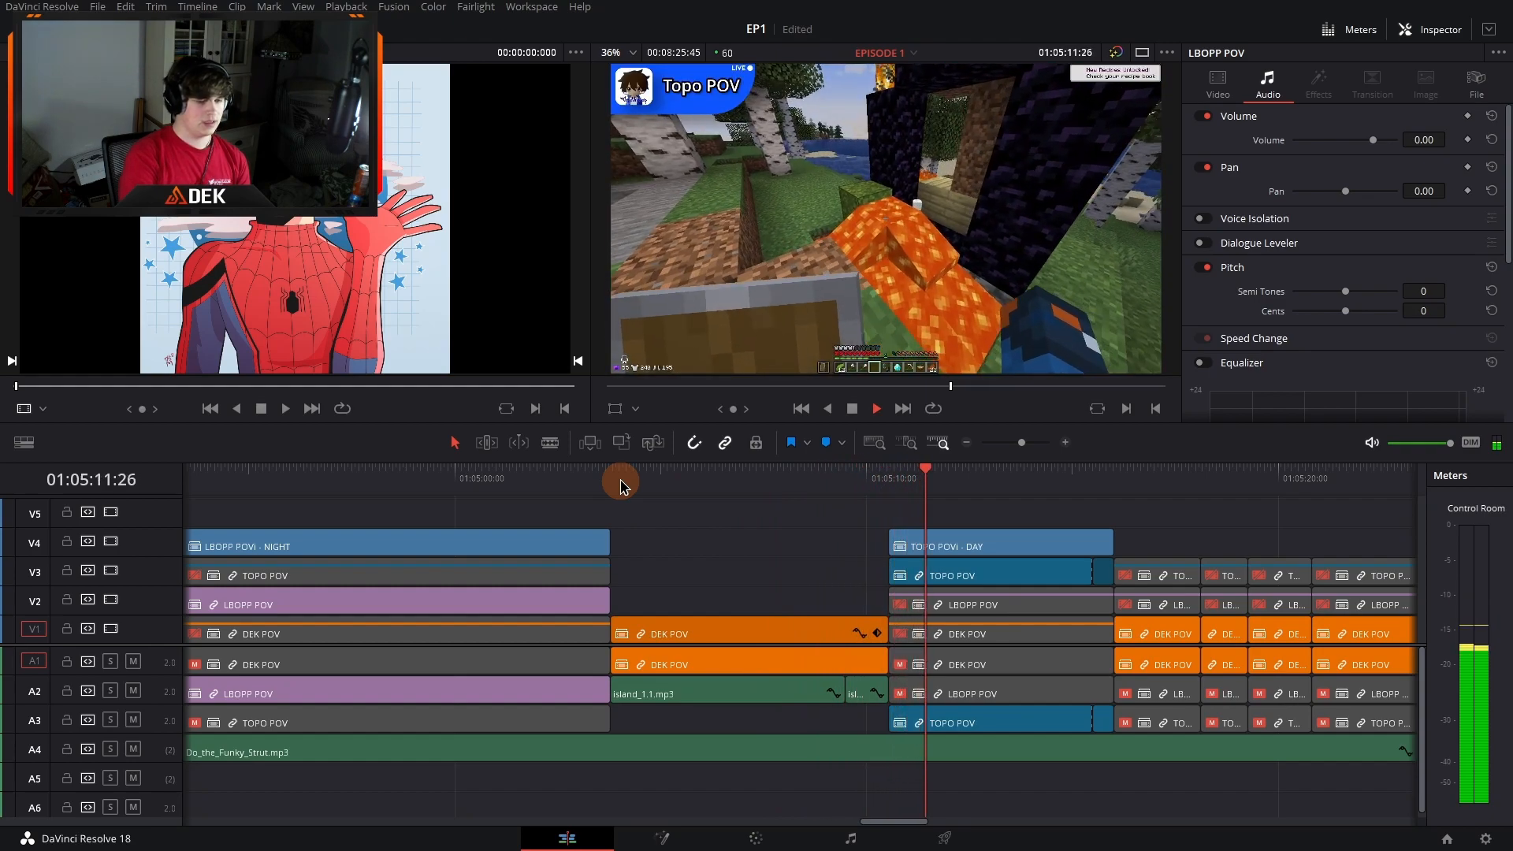
key(space)
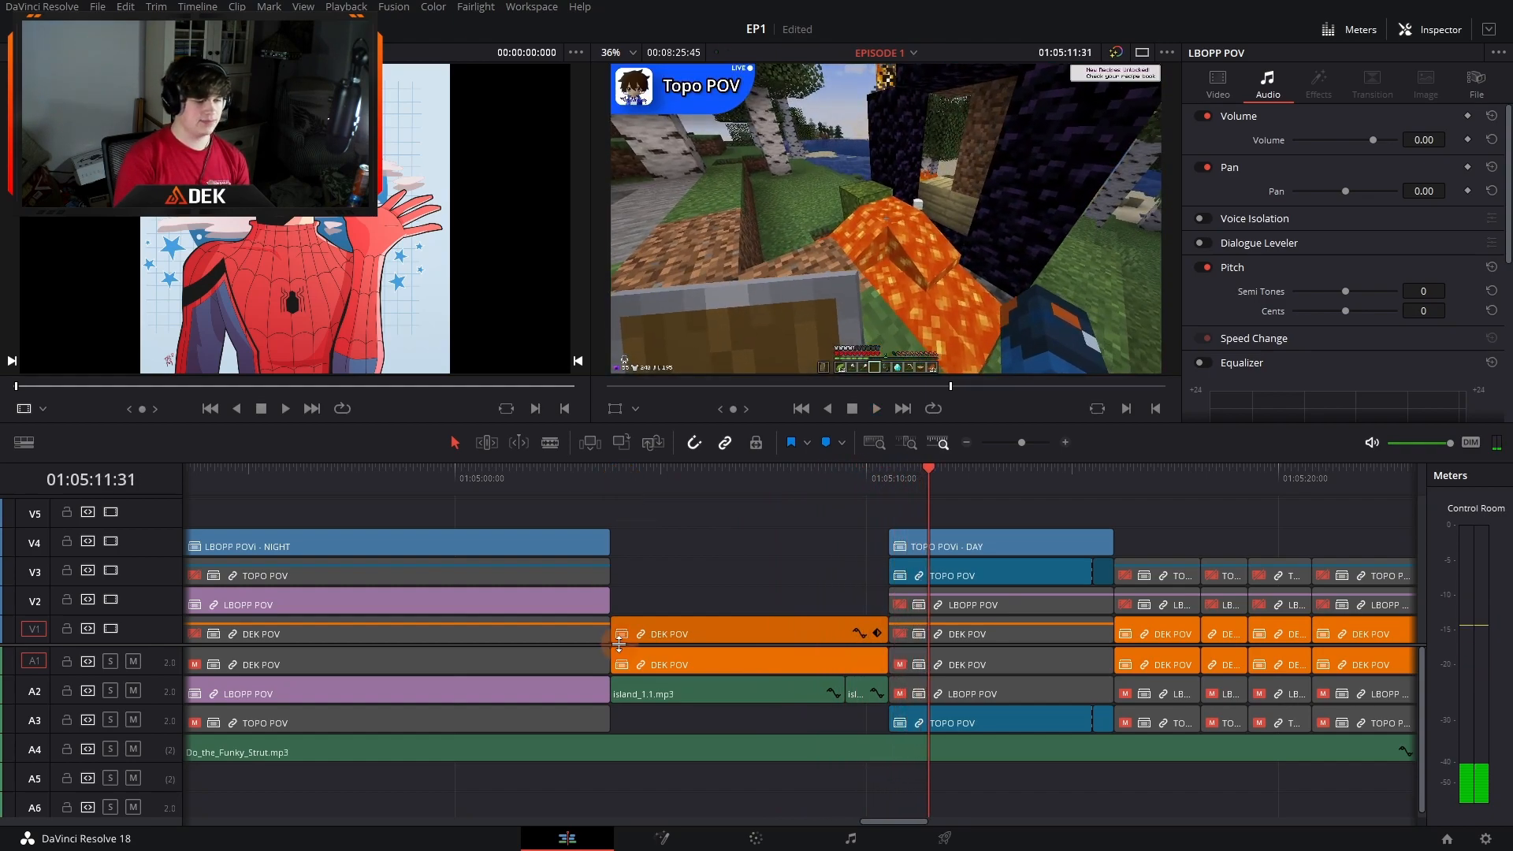
Step: Review the LBOPP, DEK and TOPO POV switches and replay the DEK POV clip over island_1.1.mp3, stopping at 01:05:05:36
scroll(666, 643, left, 3)
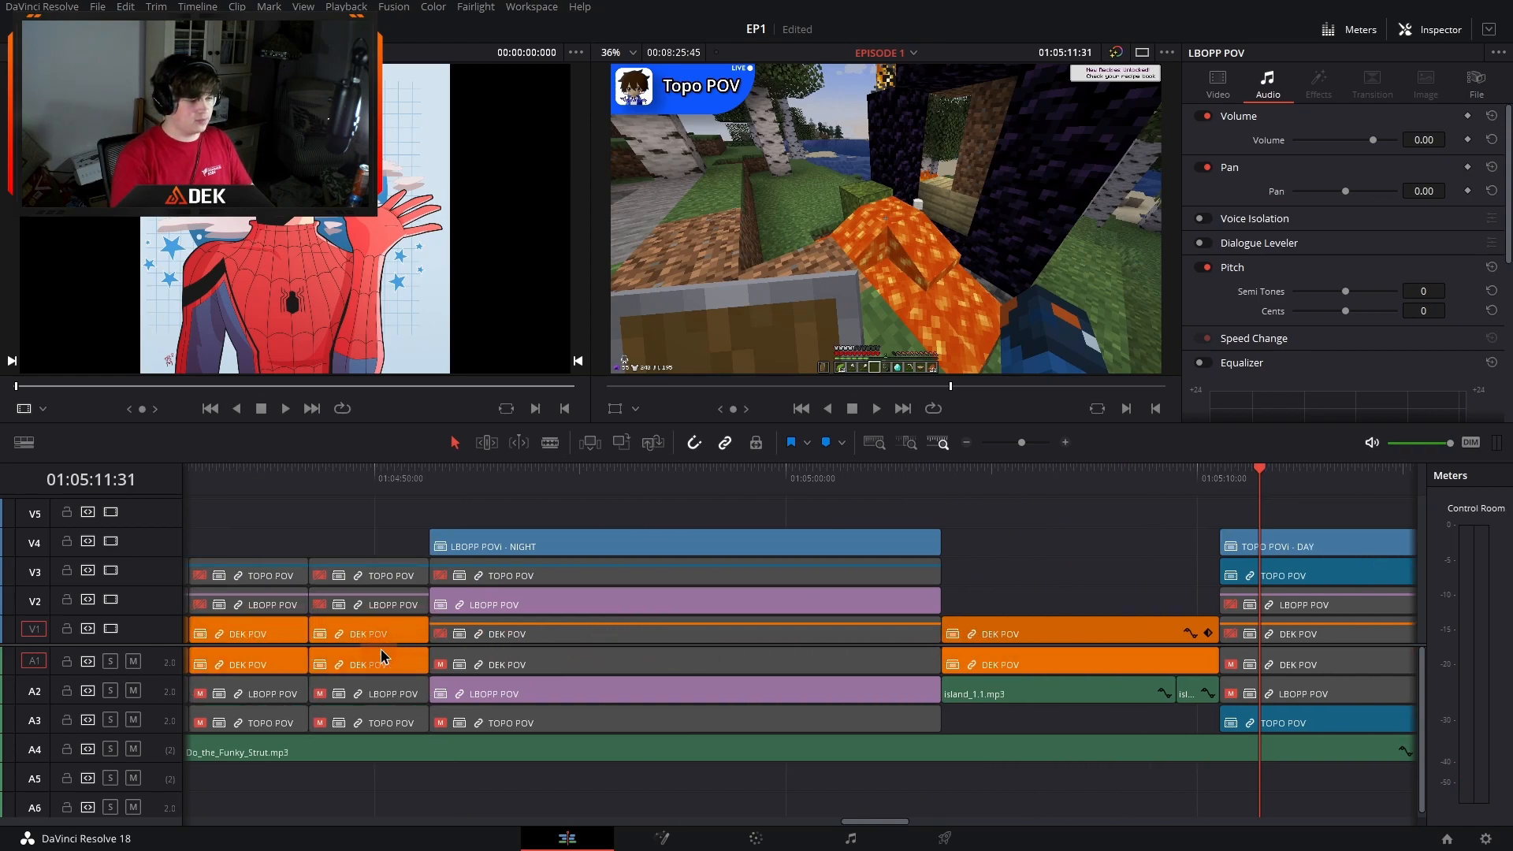
scroll(506, 640, right, 2)
scroll(534, 656, left, 1)
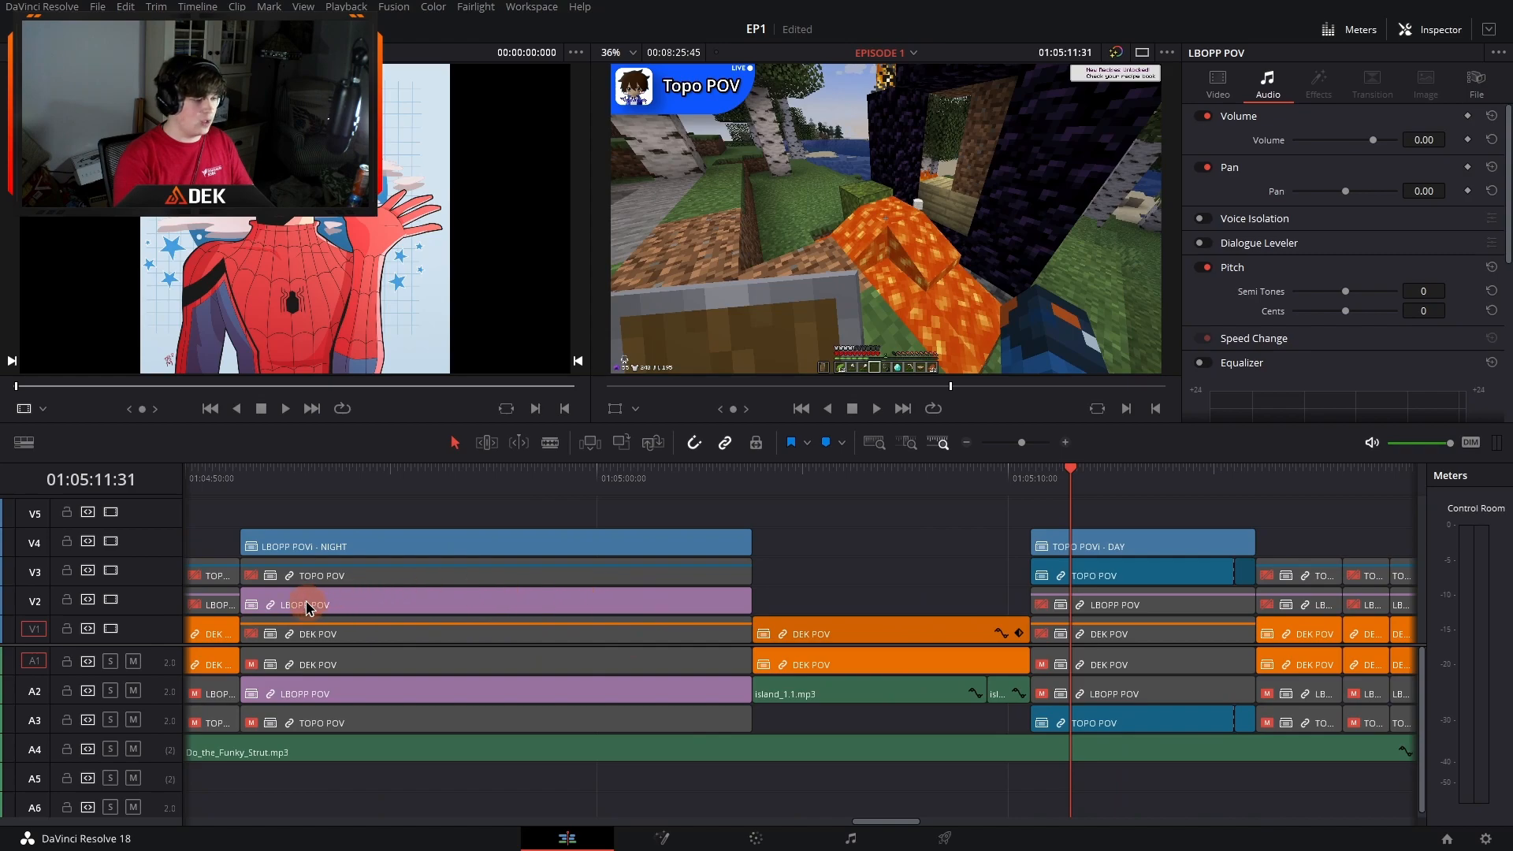
scroll(859, 701, right, 3)
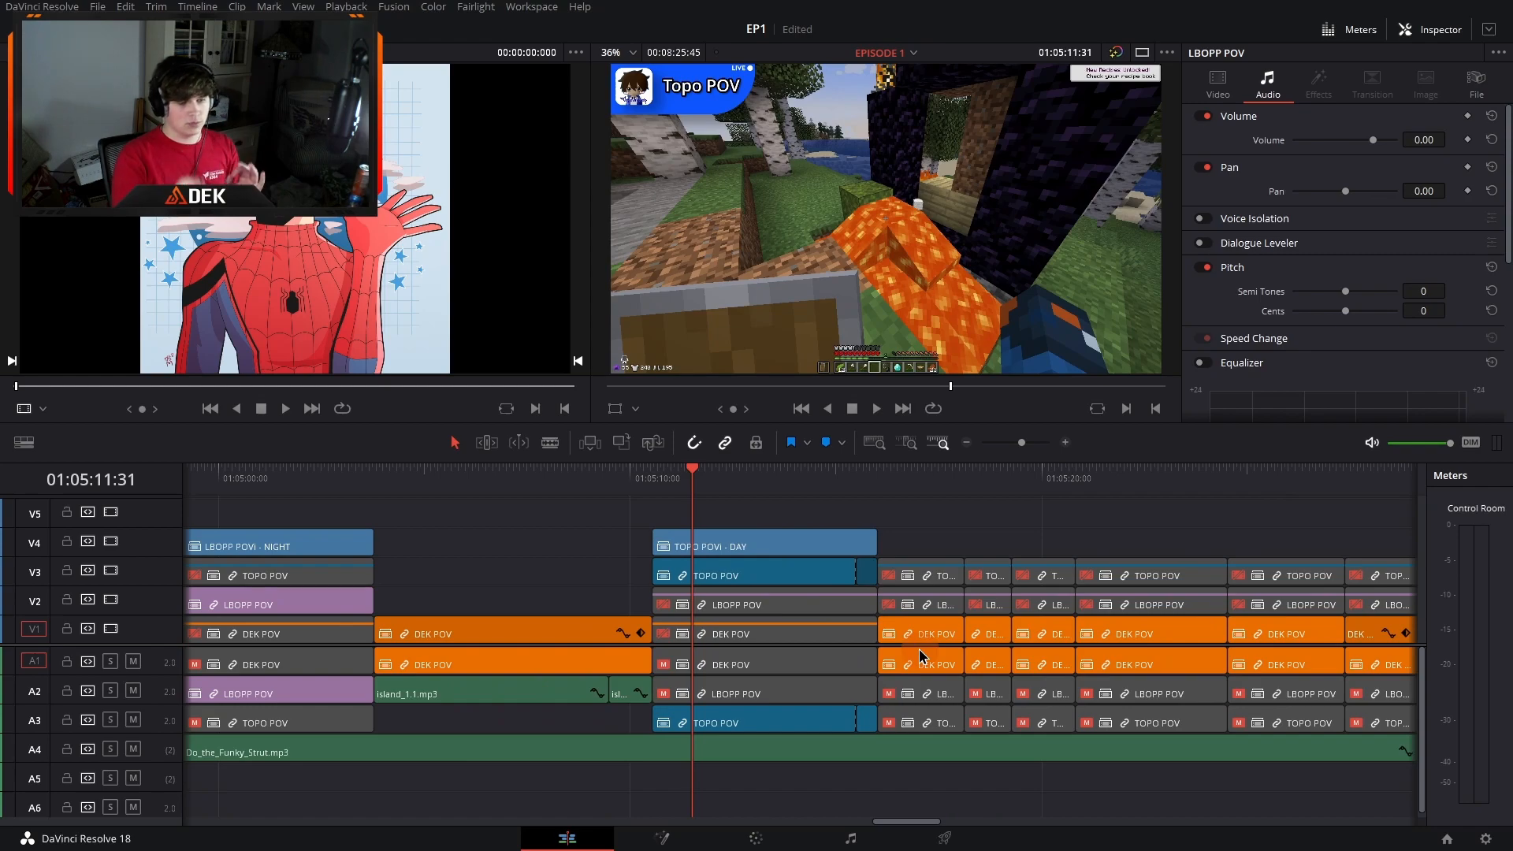
scroll(919, 650, left, 2)
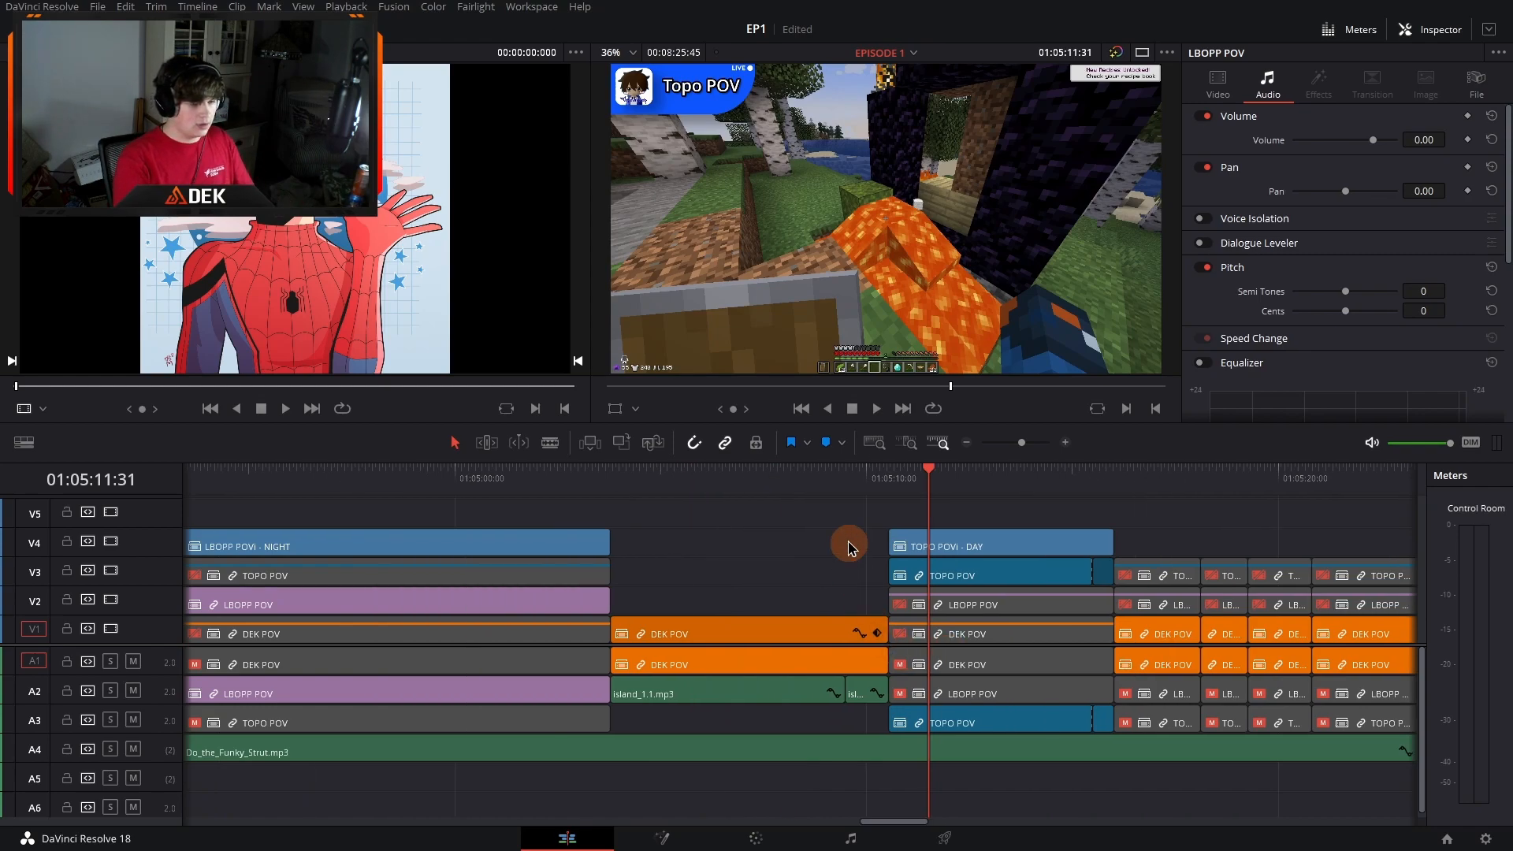
click(566, 484)
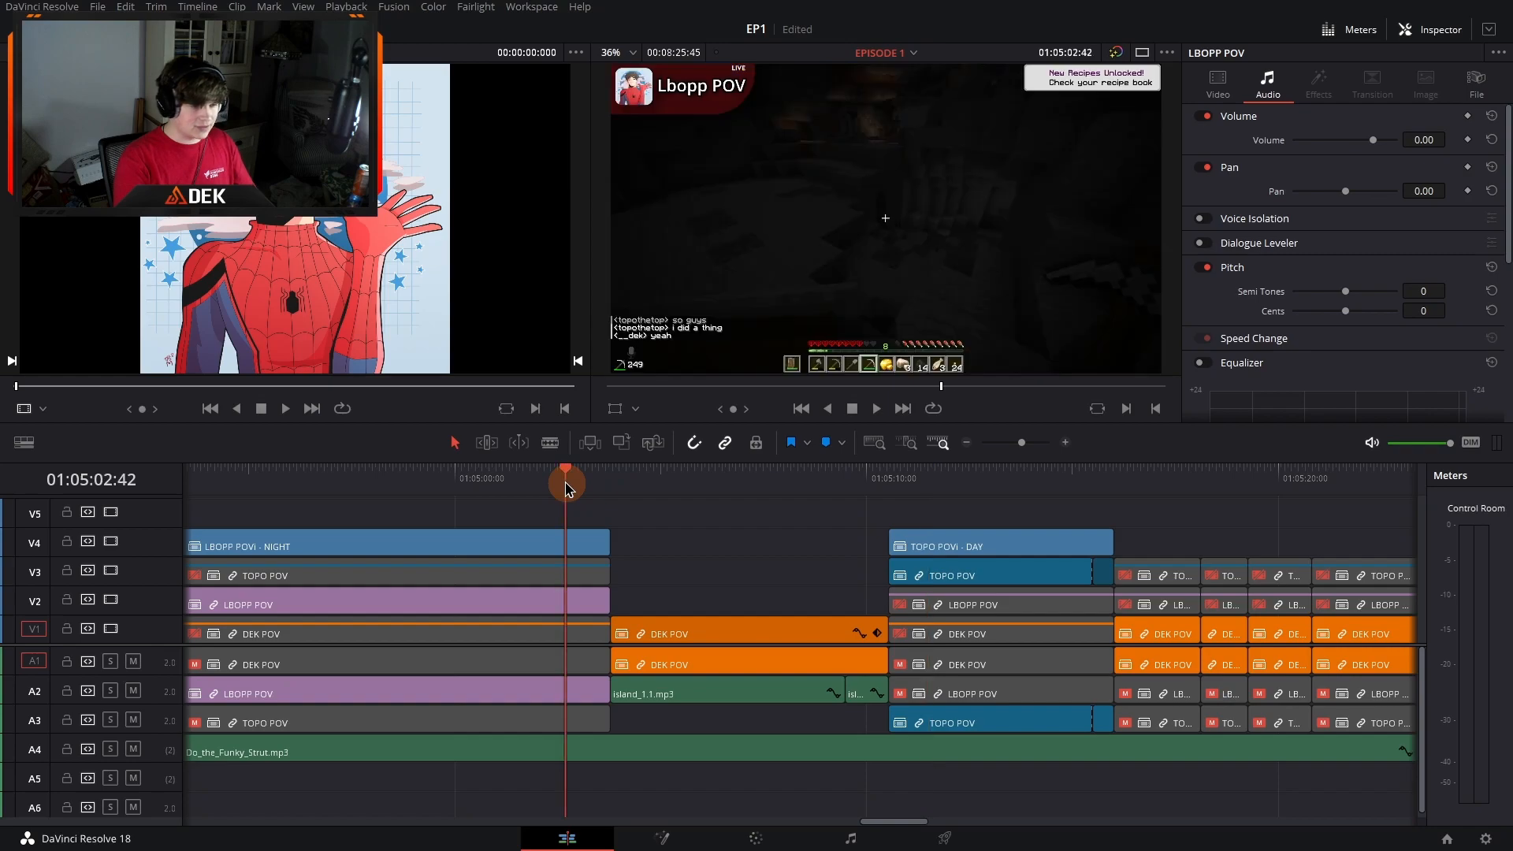
click(614, 483)
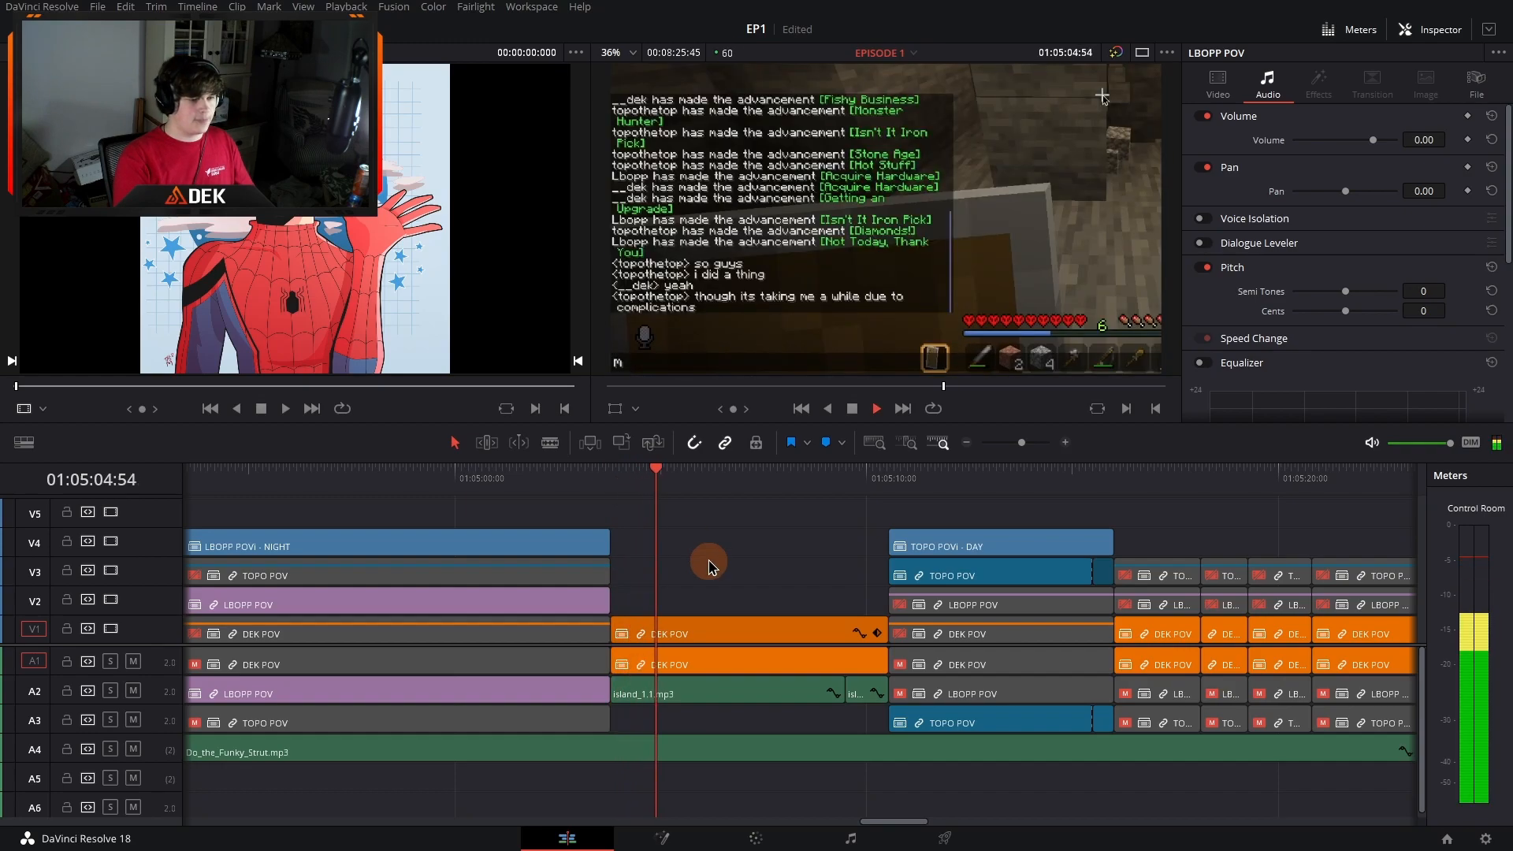
key(space)
Step: Play the crossfade from Do_the_Funky_Strut.mp3 on A4 to C418 - Mutation (Minecraft Volume Beta).mp3 on A5, stopping at 01:05:38:02
click(968, 443)
scroll(840, 548, left, 1)
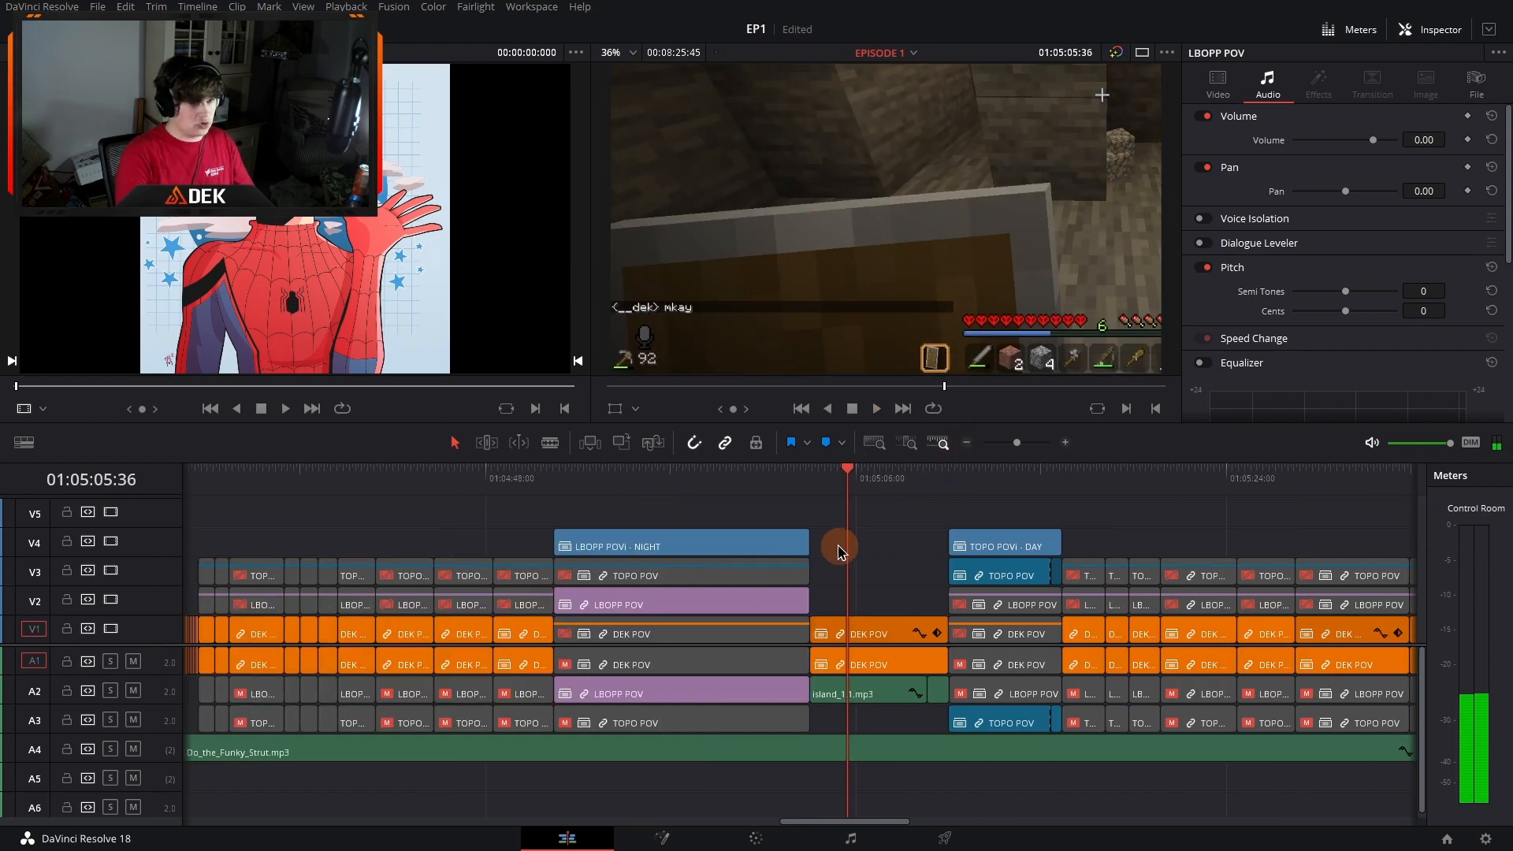
scroll(840, 549, right, 5)
scroll(894, 526, right, 12)
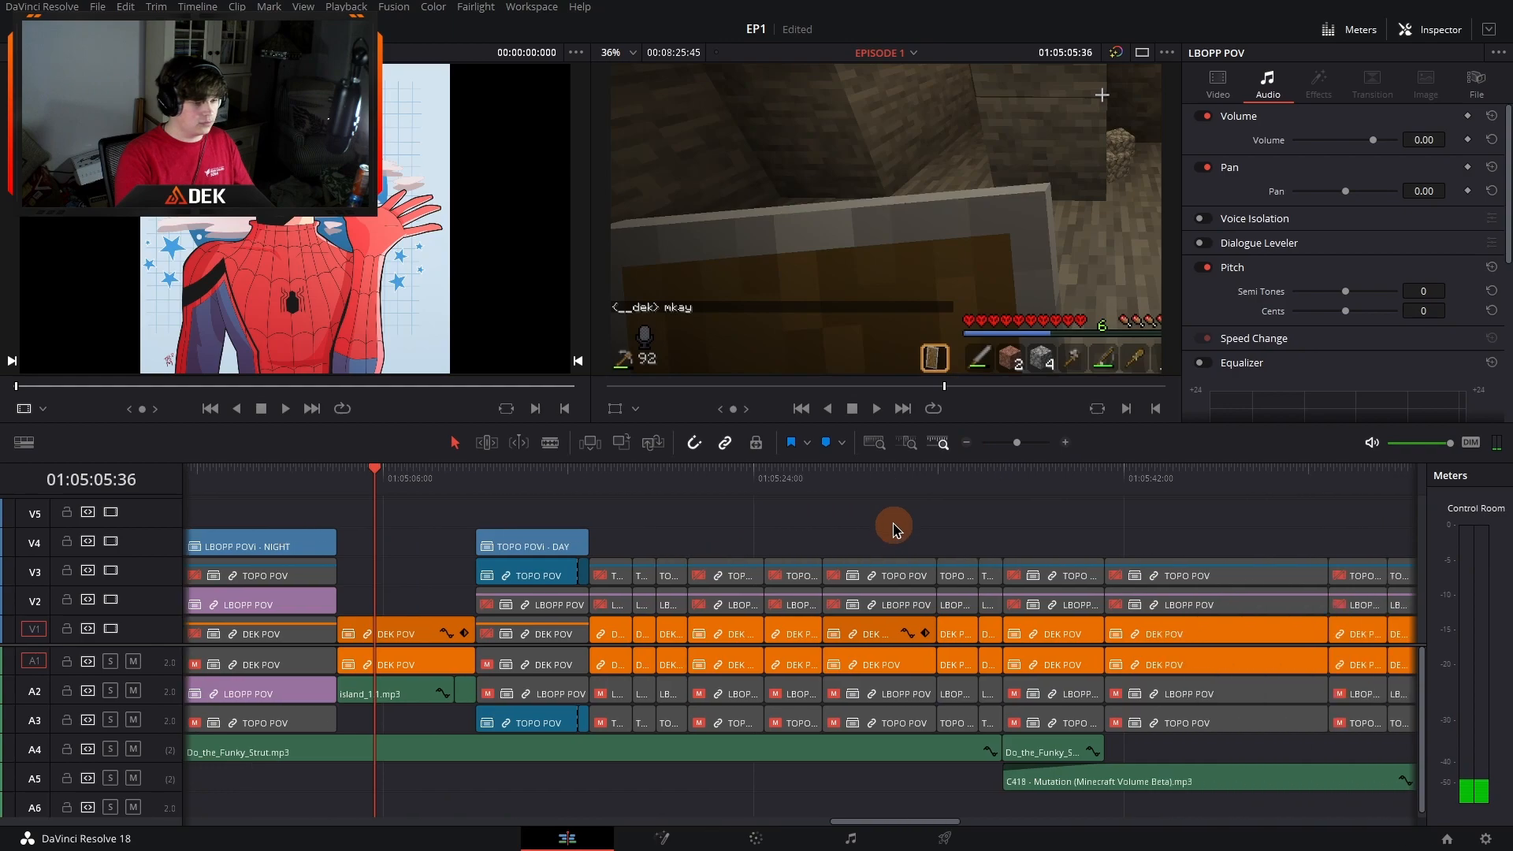
click(673, 479)
key(space)
click(1065, 442)
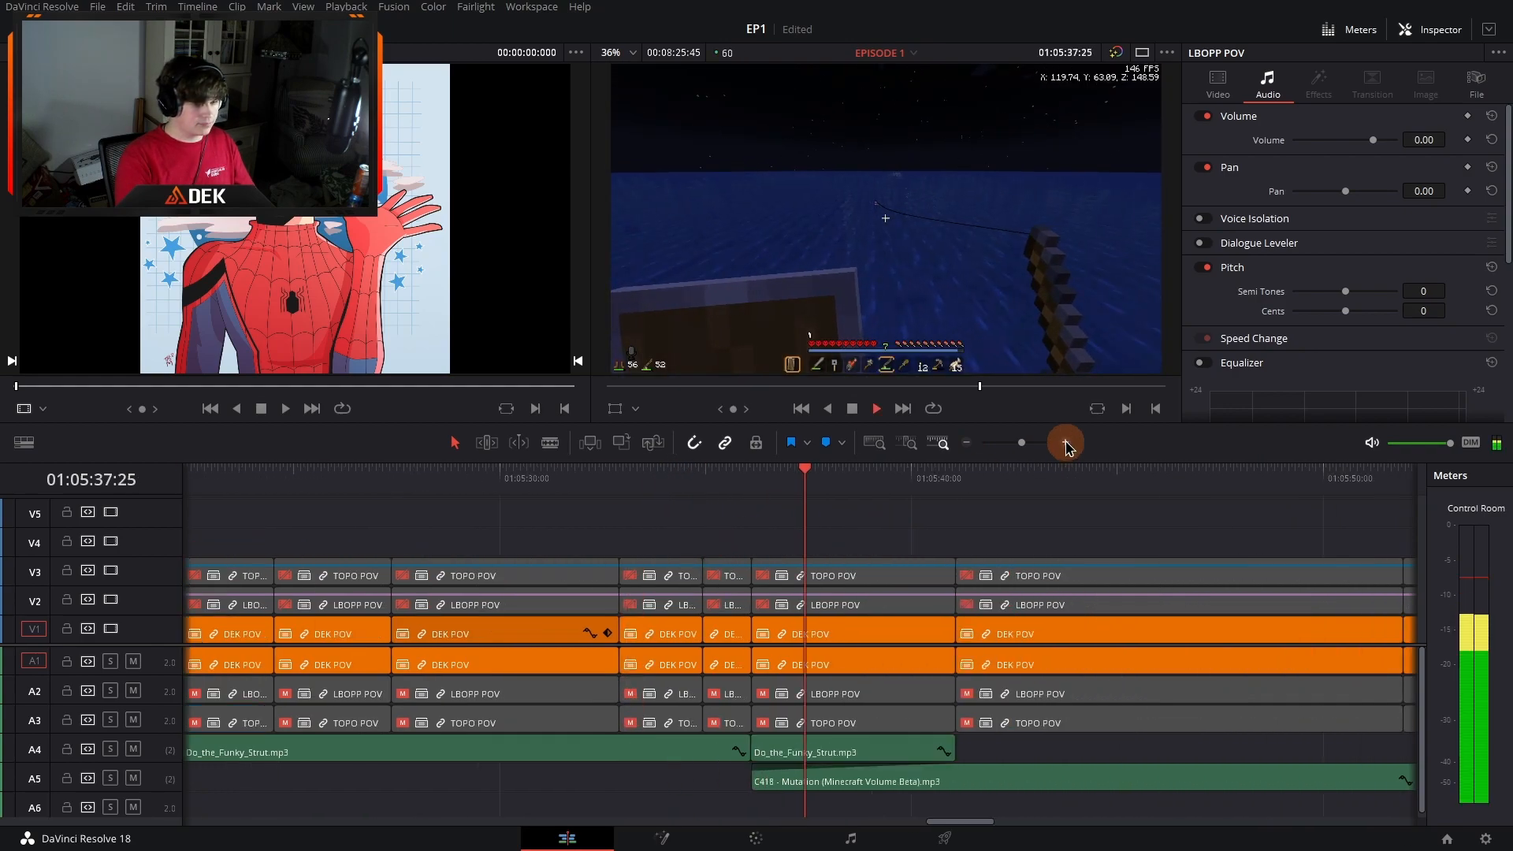
key(space)
scroll(750, 770, right, 5)
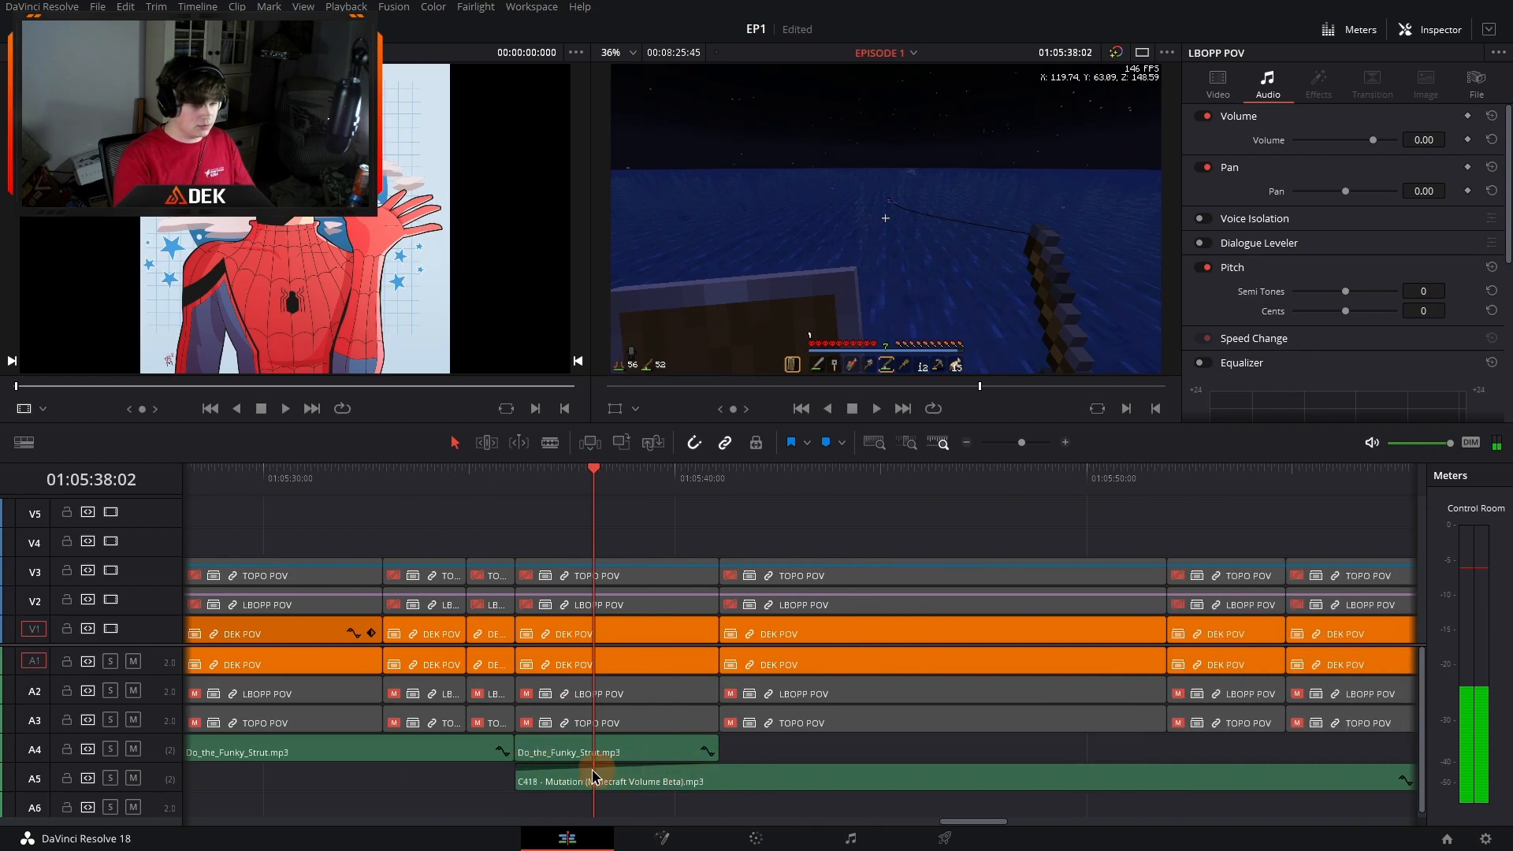
Step: Play a short part of the DEK POV section over C418 - Mutation (Minecraft Volume Beta).mp3, stopping at 01:06:06:27
click(968, 443)
click(801, 476)
key(space)
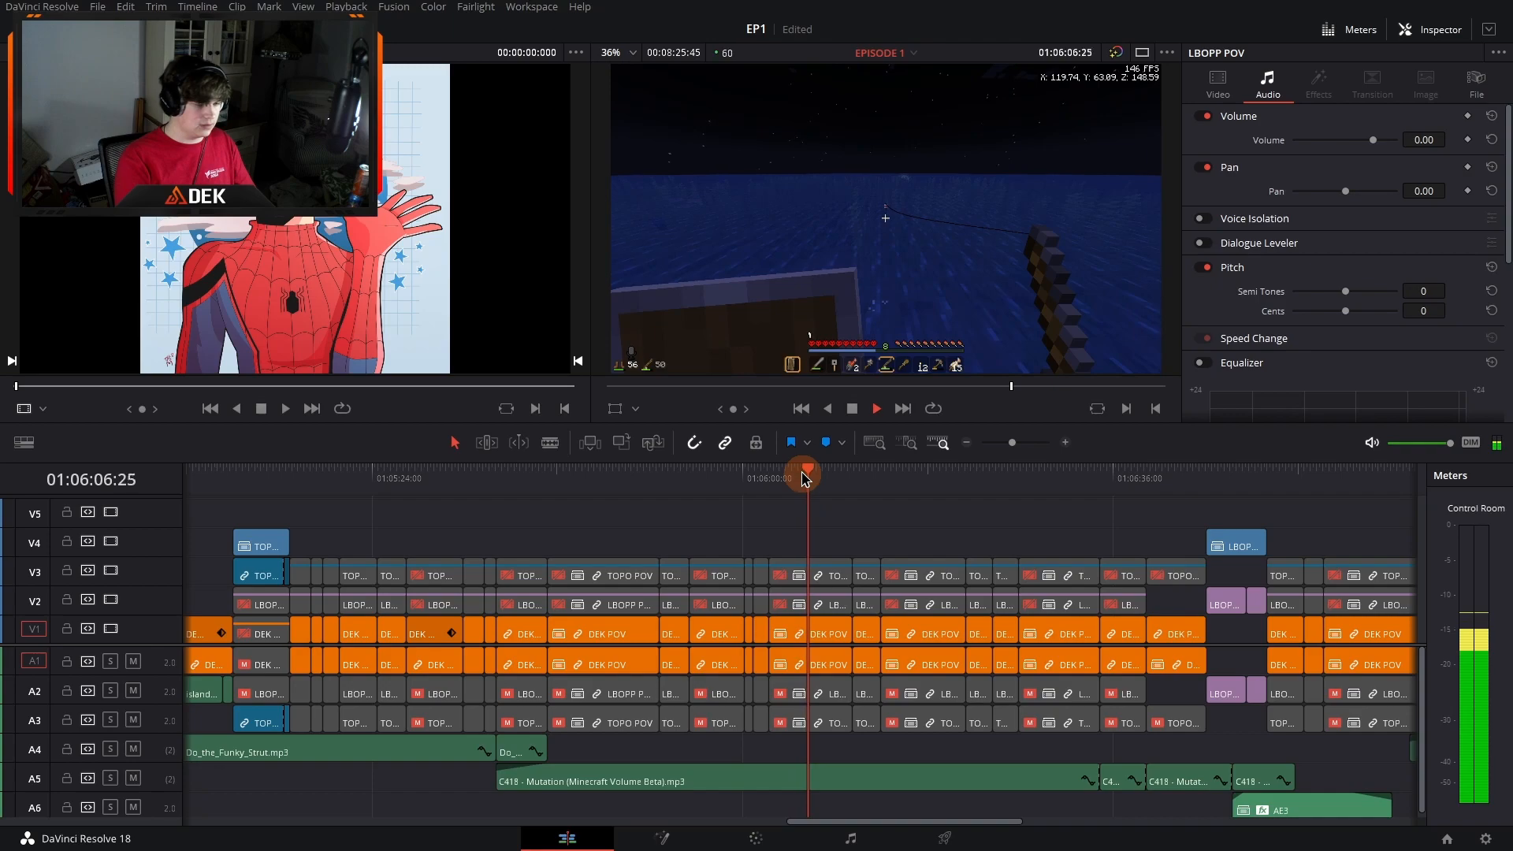
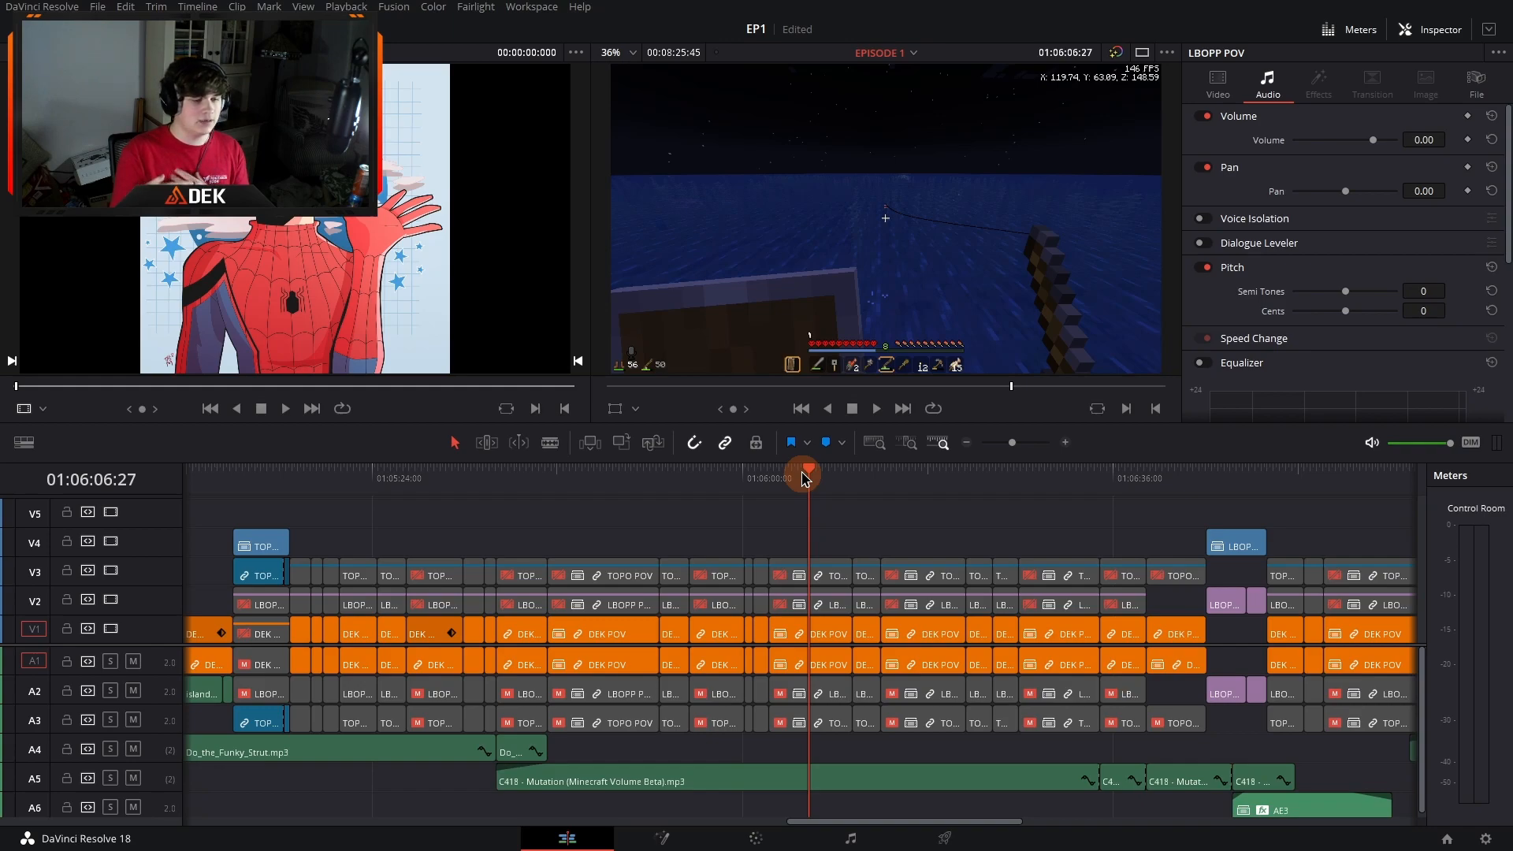
Step: Select the LBOPP POVi - NIGHT banner with its LBOPP POV clips and play into that section, stopping at 01:06:50:26
scroll(854, 530, right, 5)
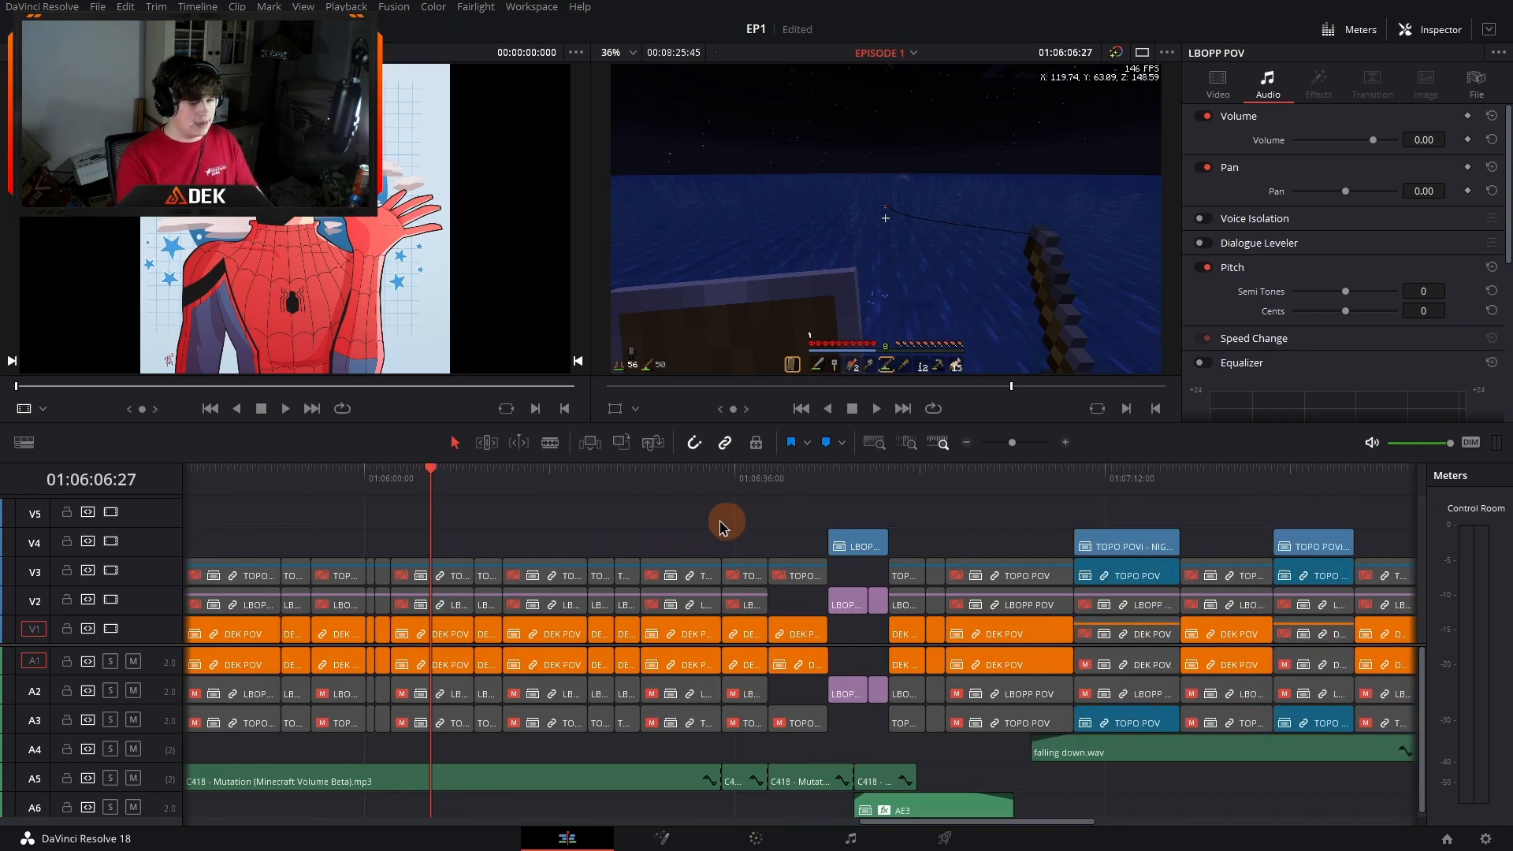
scroll(559, 558, left, 3)
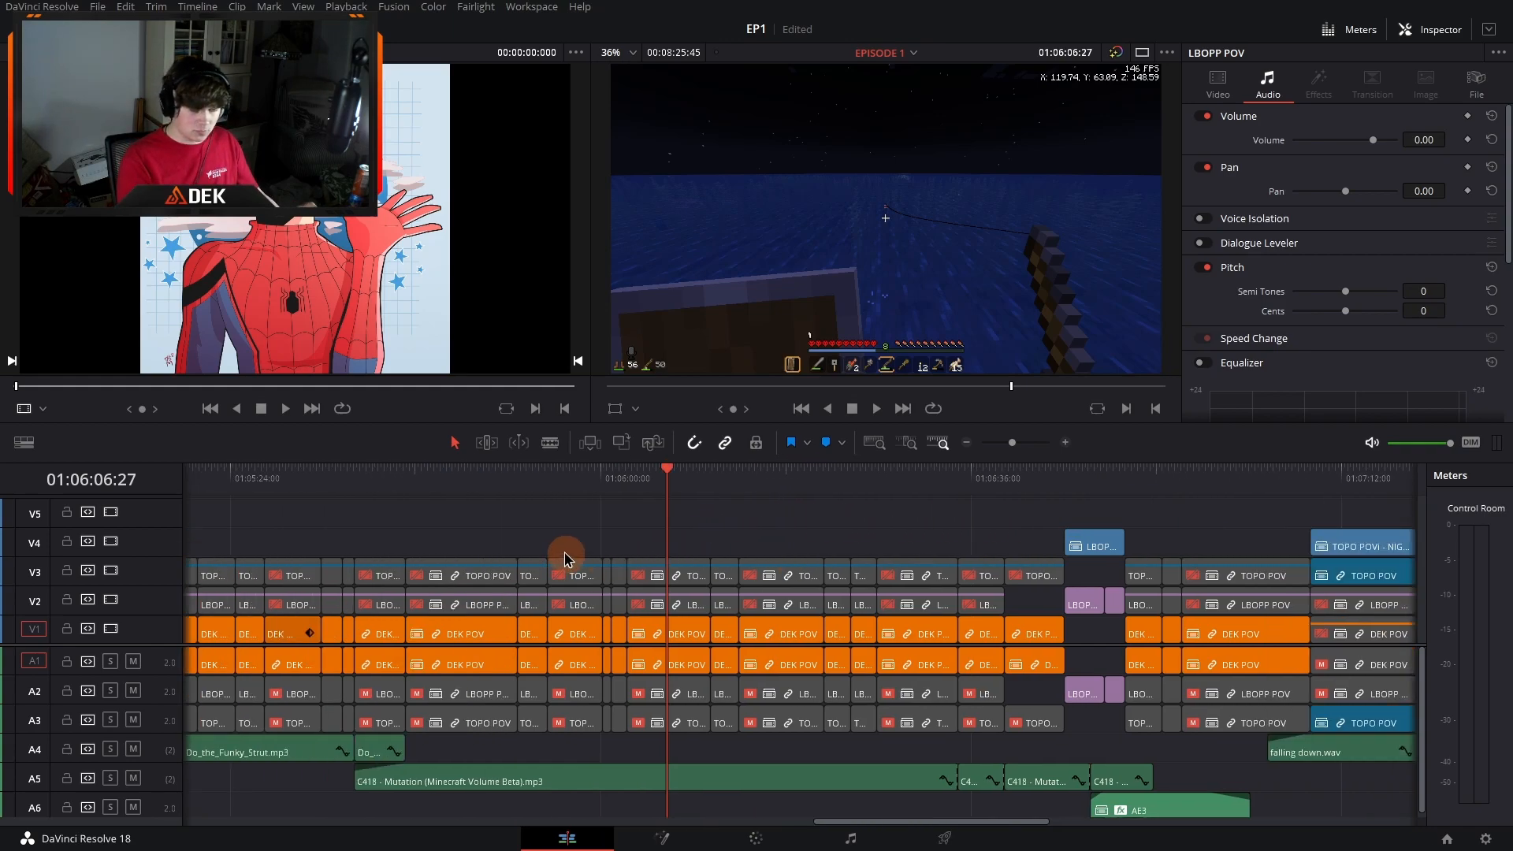
scroll(949, 717, right, 1)
scroll(948, 718, right, 6)
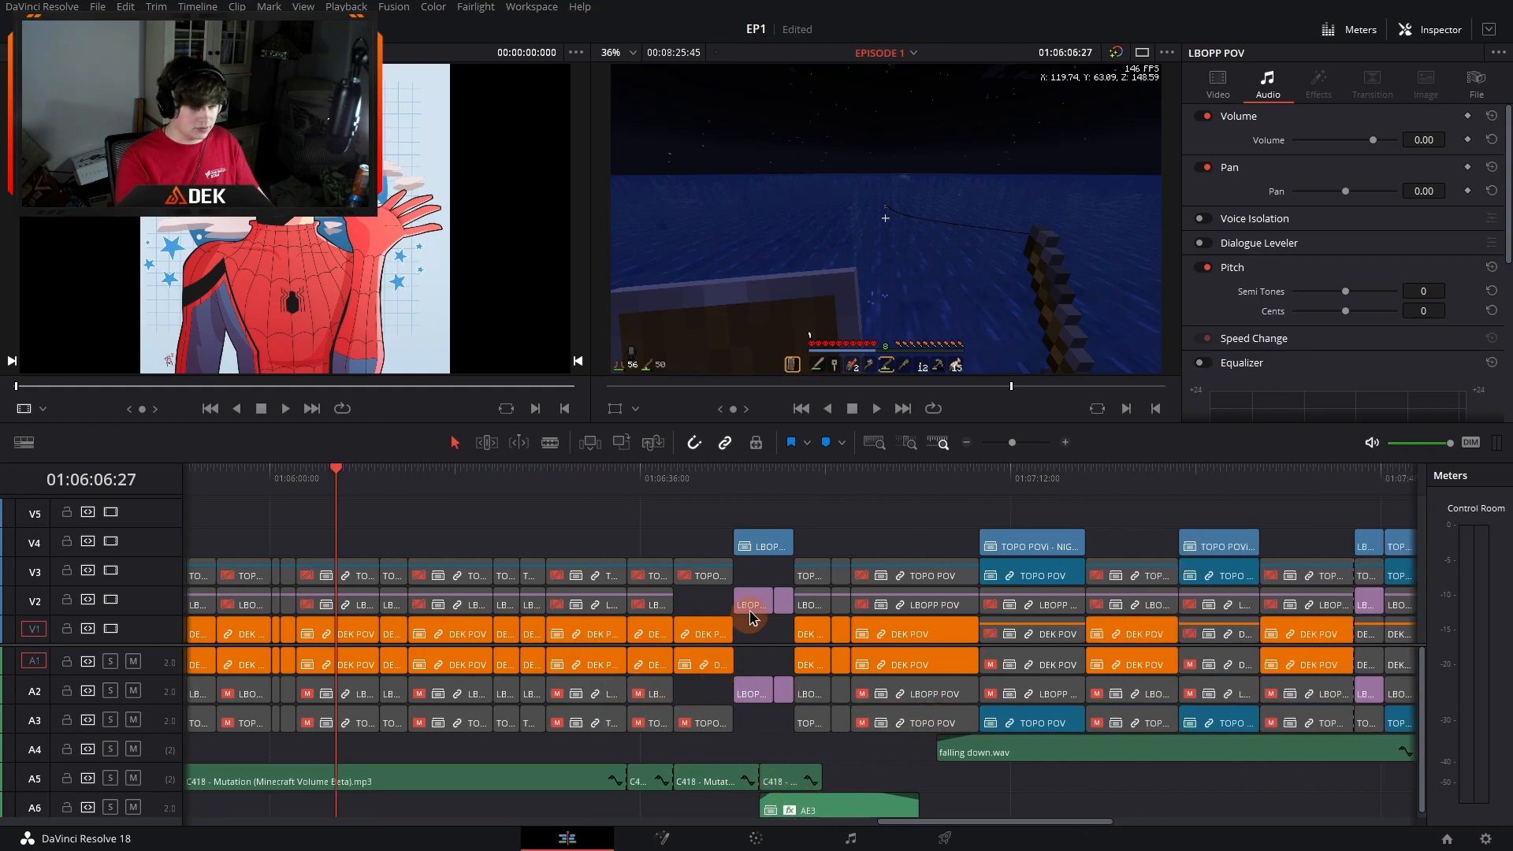
drag(754, 508, 783, 757)
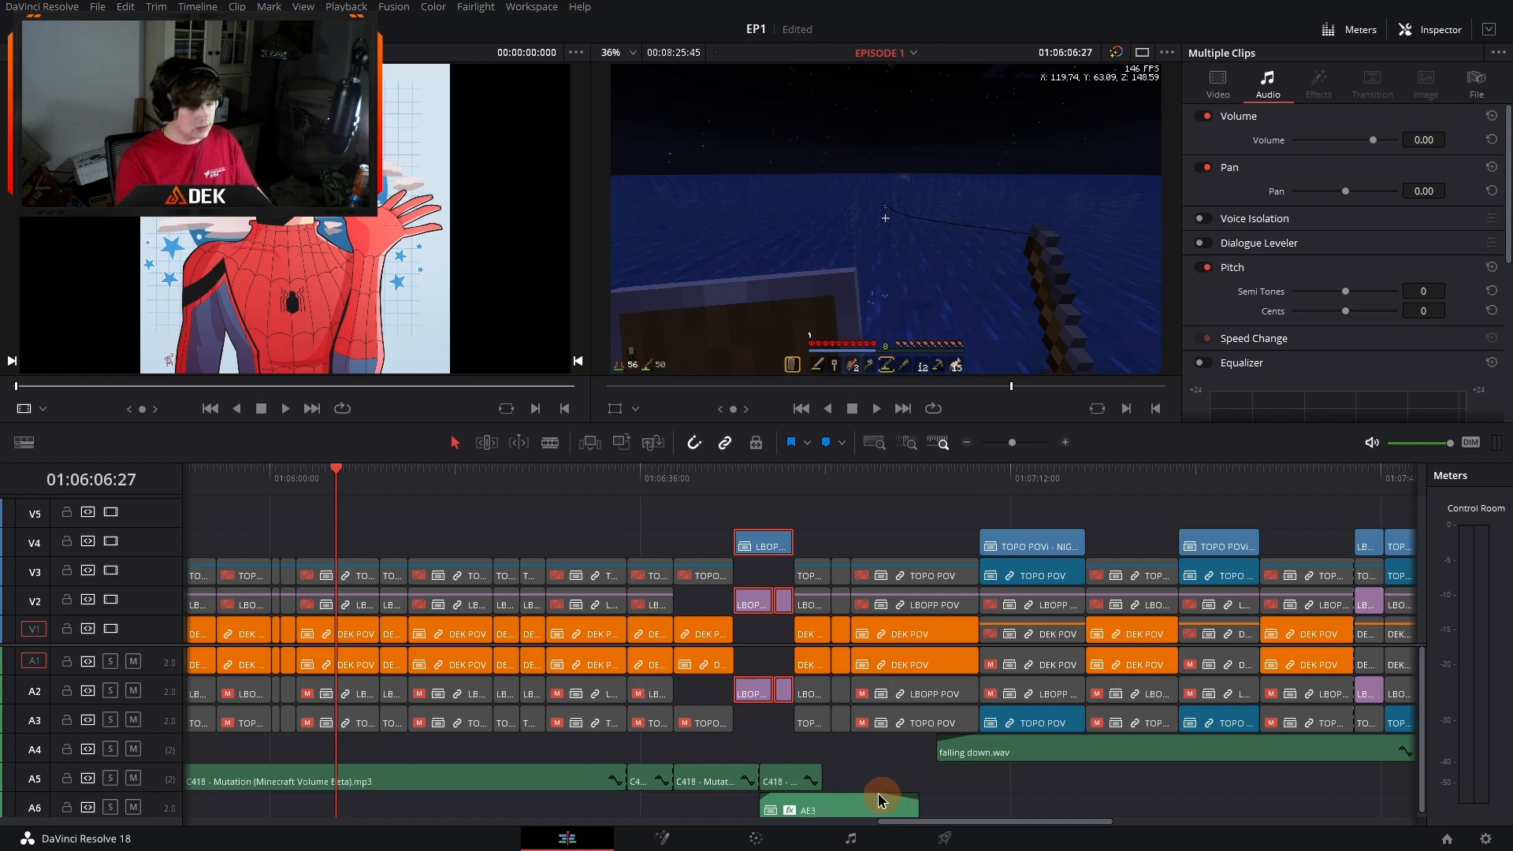
click(1065, 443)
scroll(1001, 582, right, 18)
click(692, 471)
key(space)
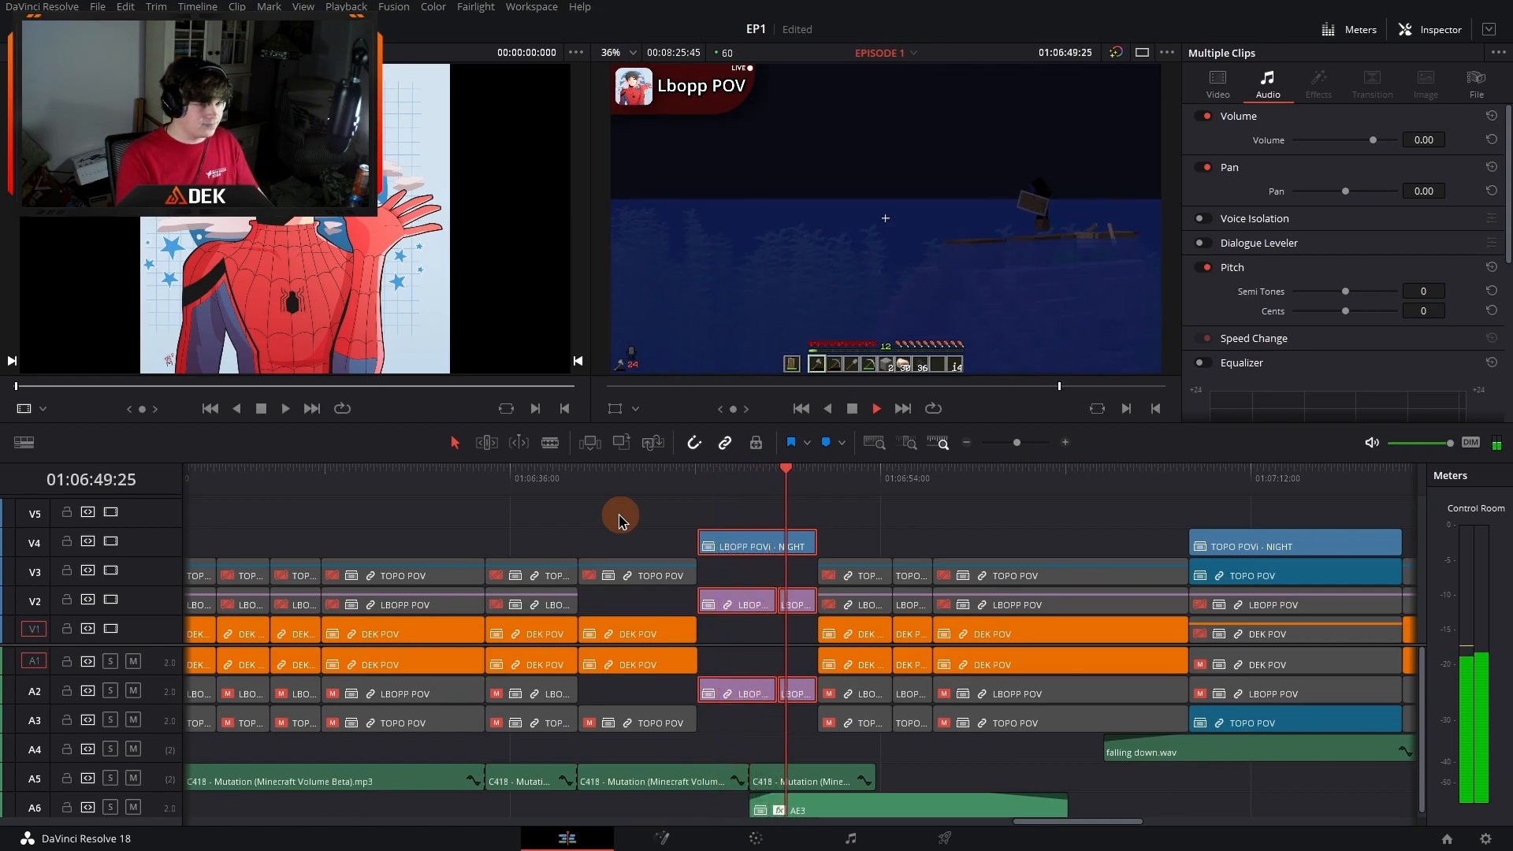
key(space)
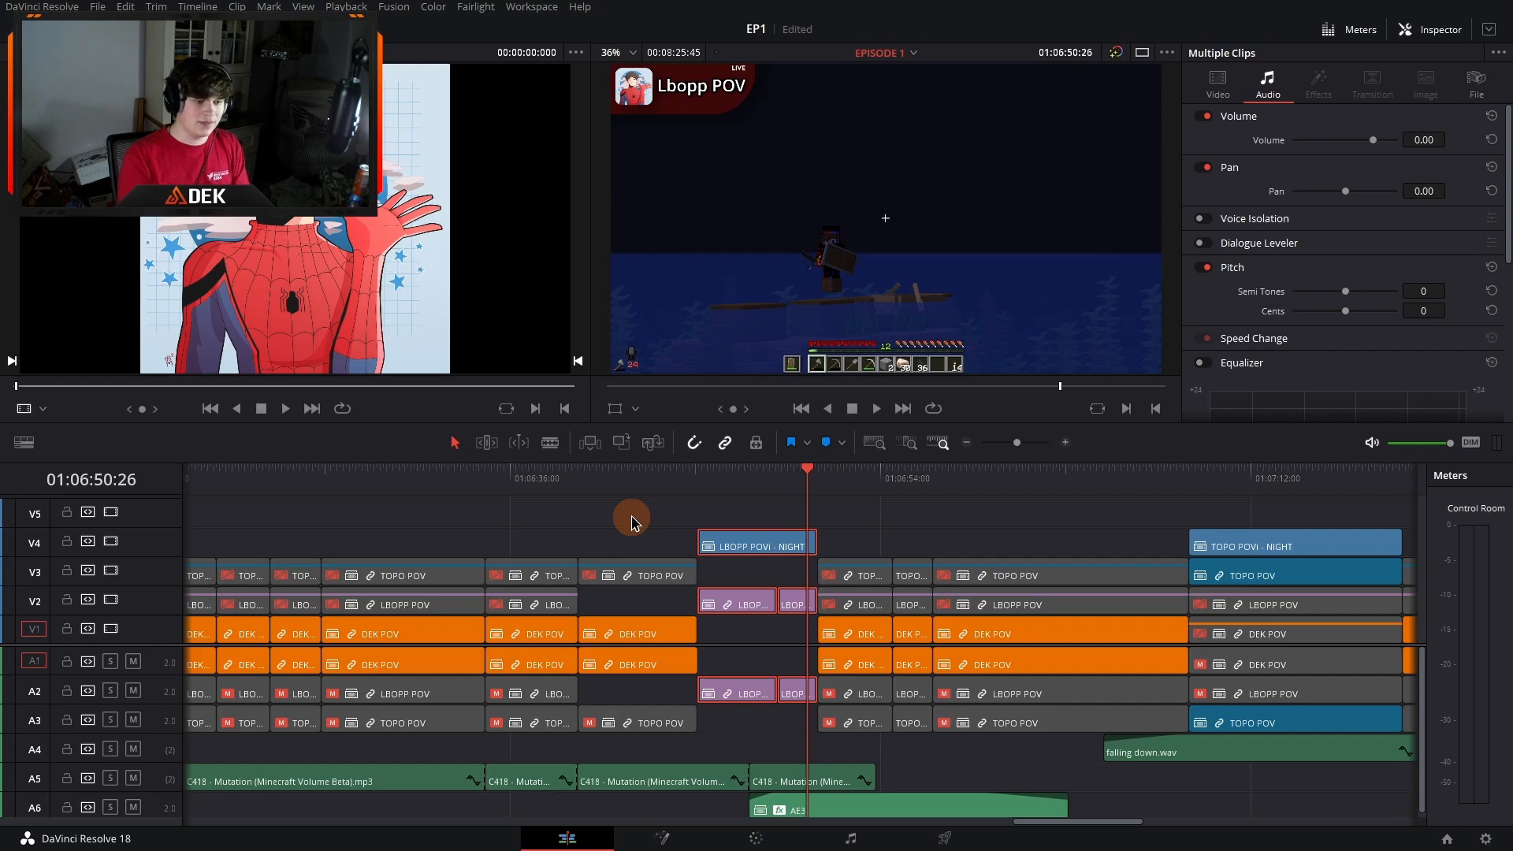
Step: Replay the LBOPP POV clips under the LBOPP POVi - NIGHT banner through the cut back to DEK POV, stopping at 01:06:51:22
click(629, 518)
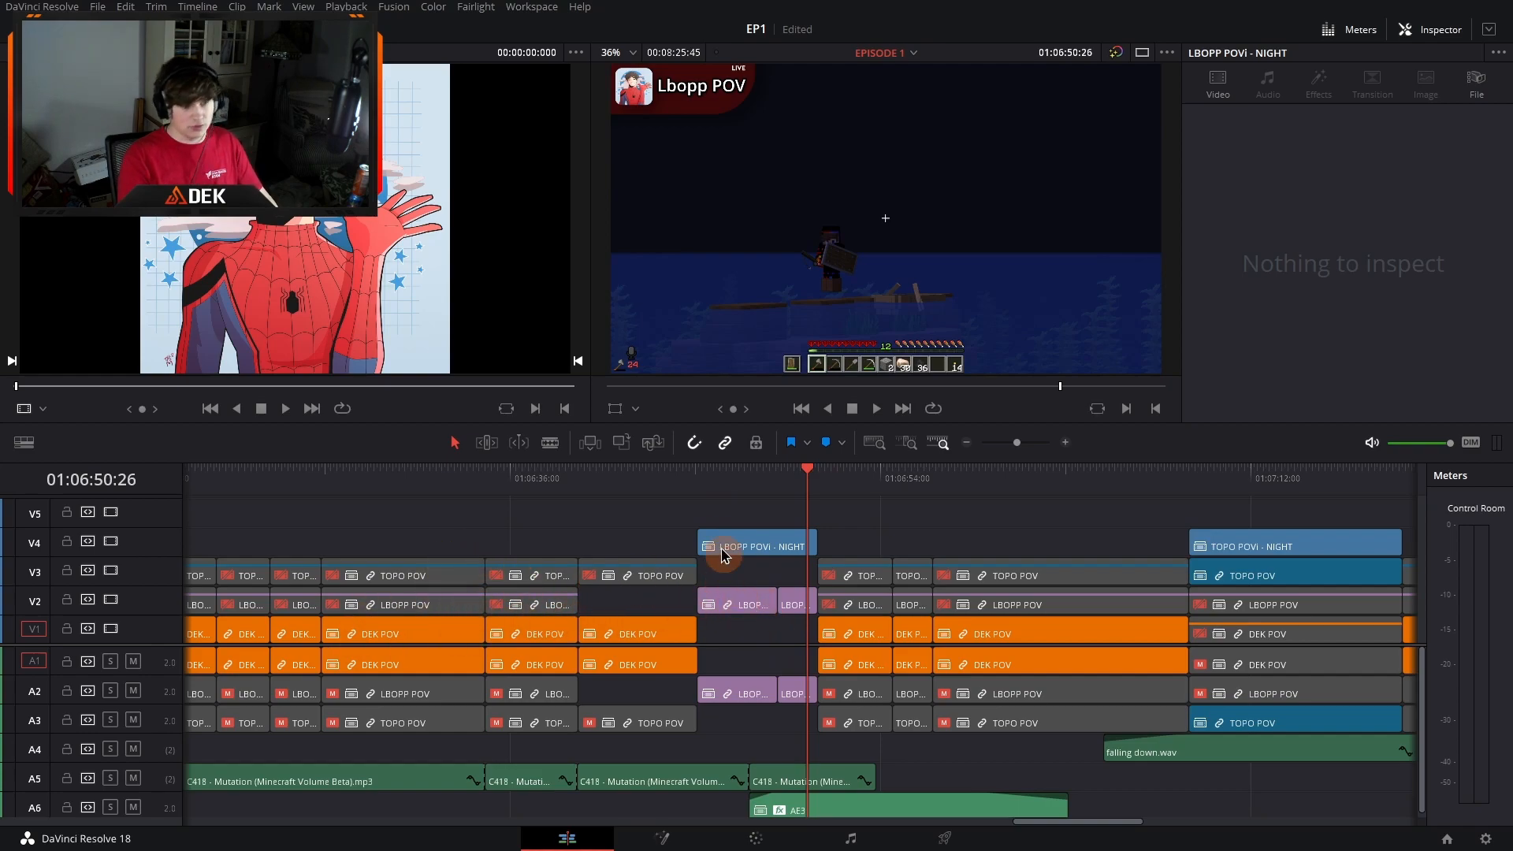
scroll(741, 544, right, 3)
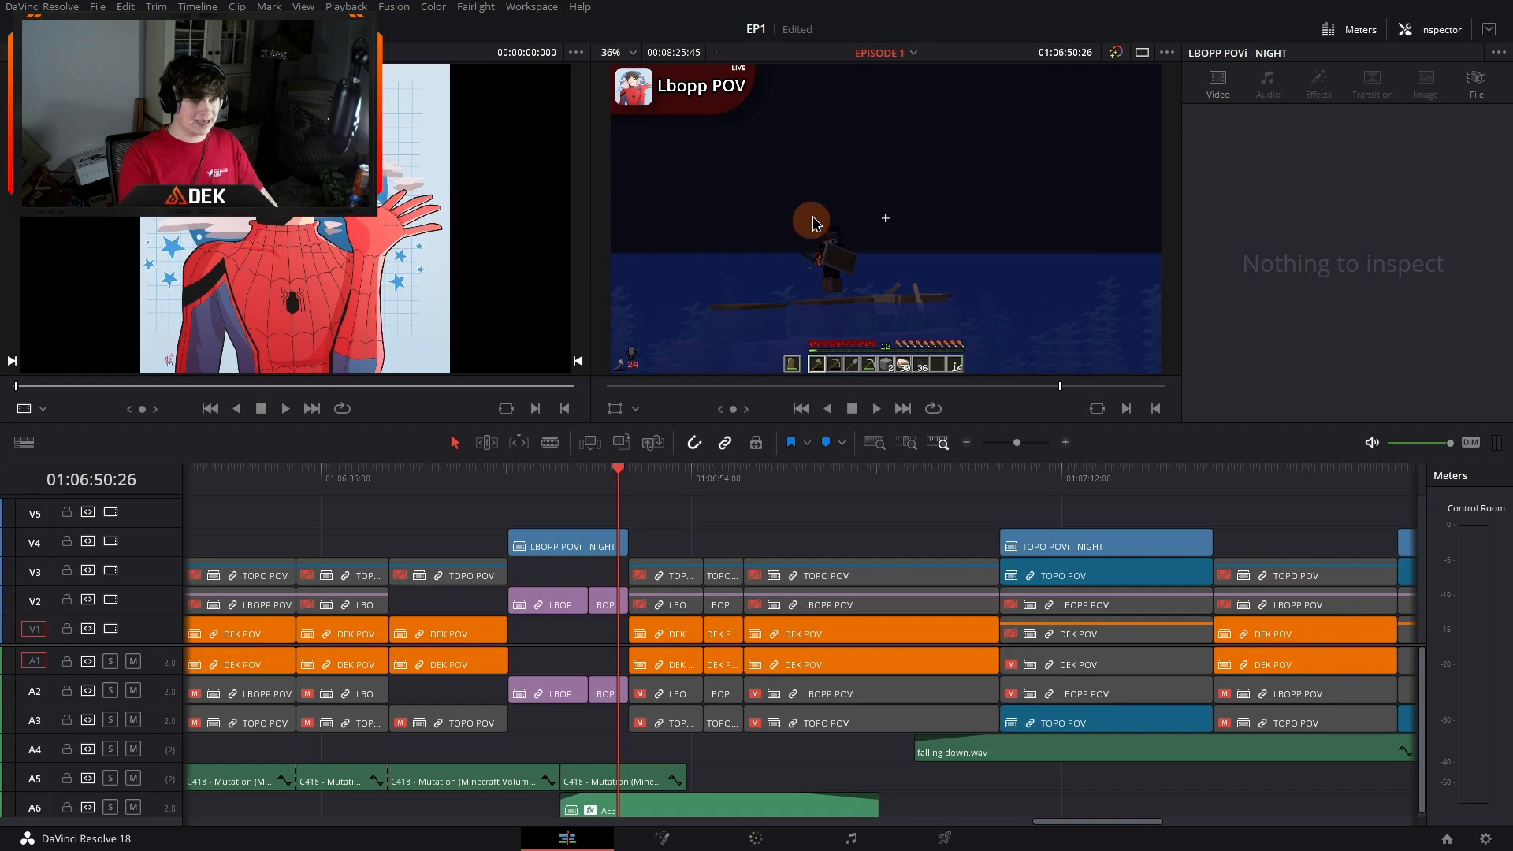
scroll(766, 494, left, 4)
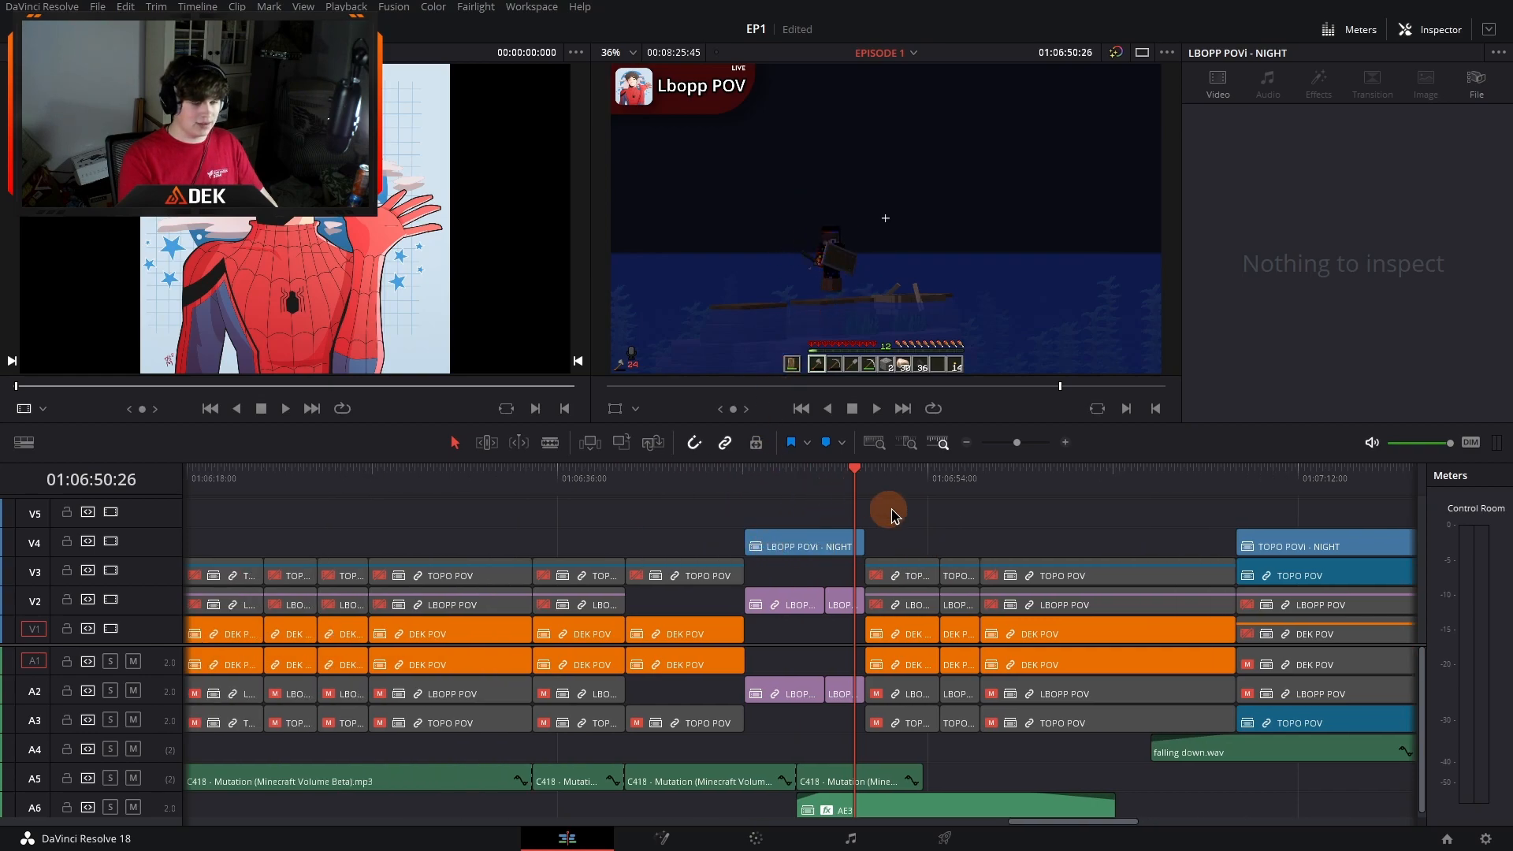
scroll(891, 514, left, 3)
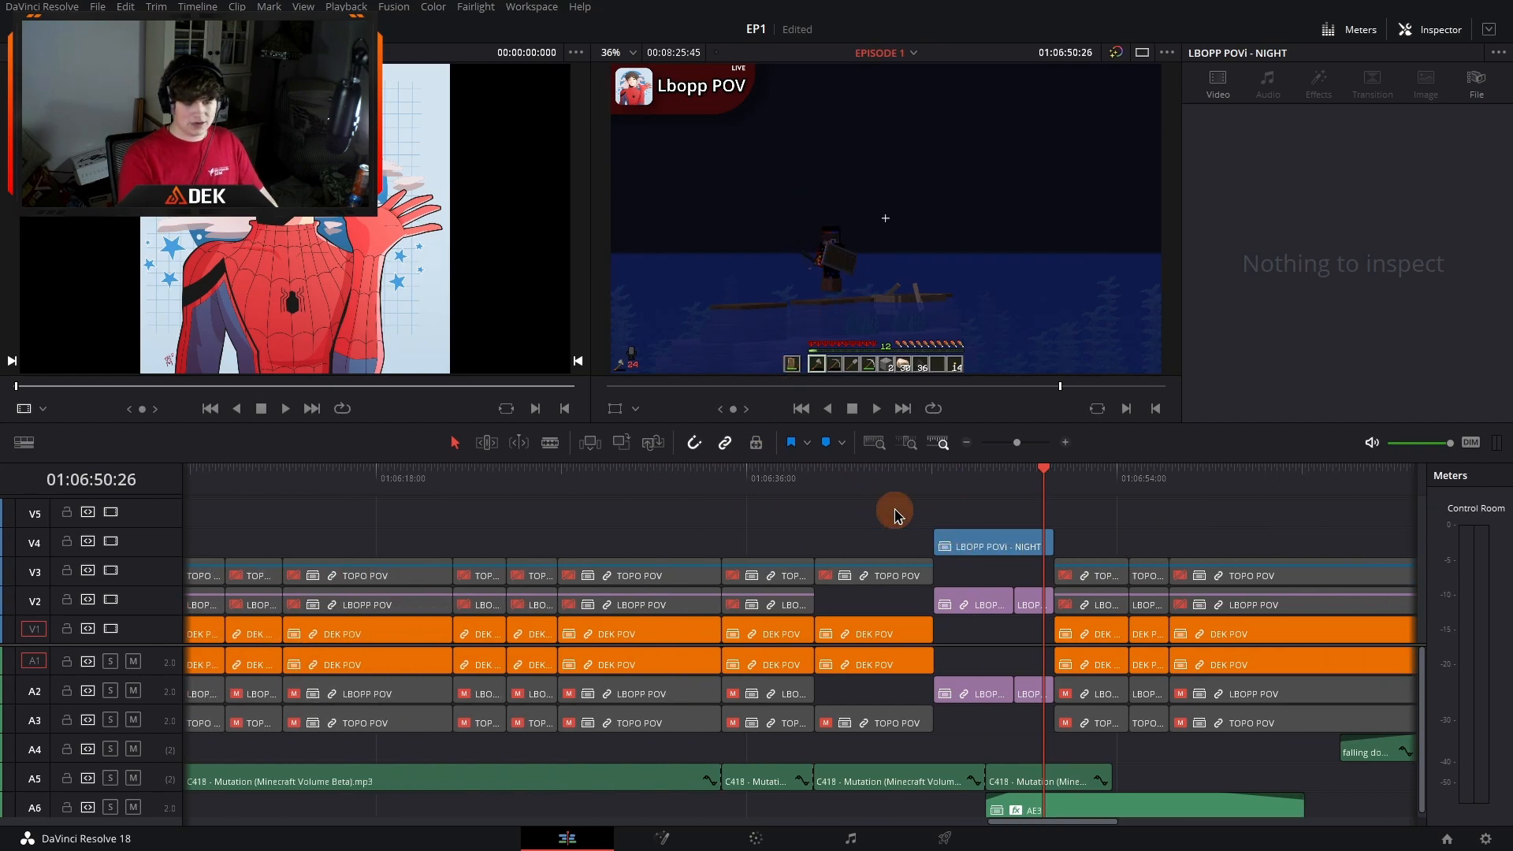
scroll(895, 512, right, 3)
scroll(859, 517, left, 4)
click(979, 474)
key(space)
click(965, 442)
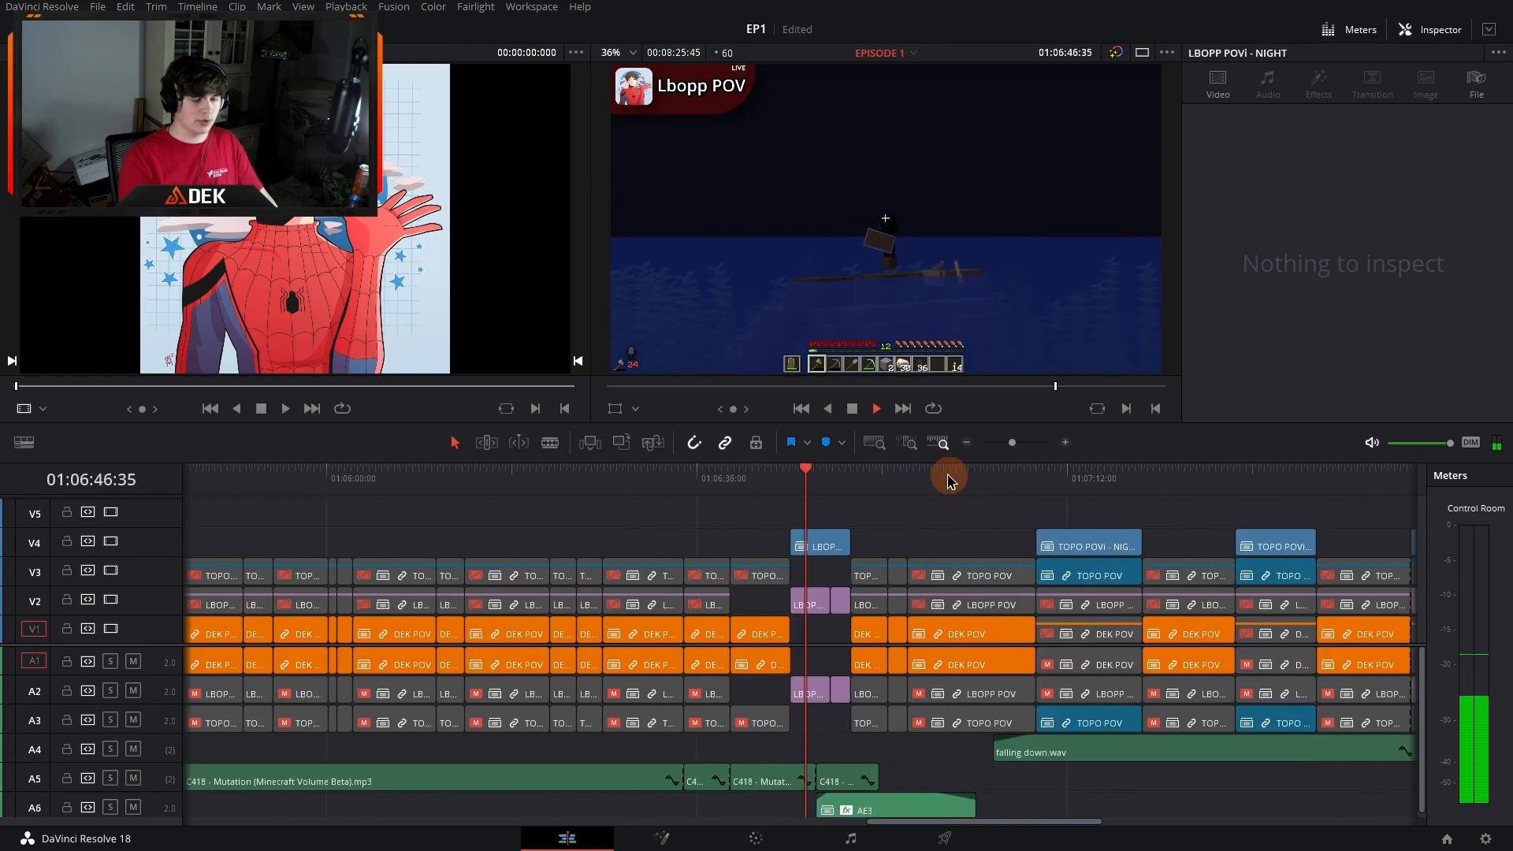
scroll(945, 528, right, 3)
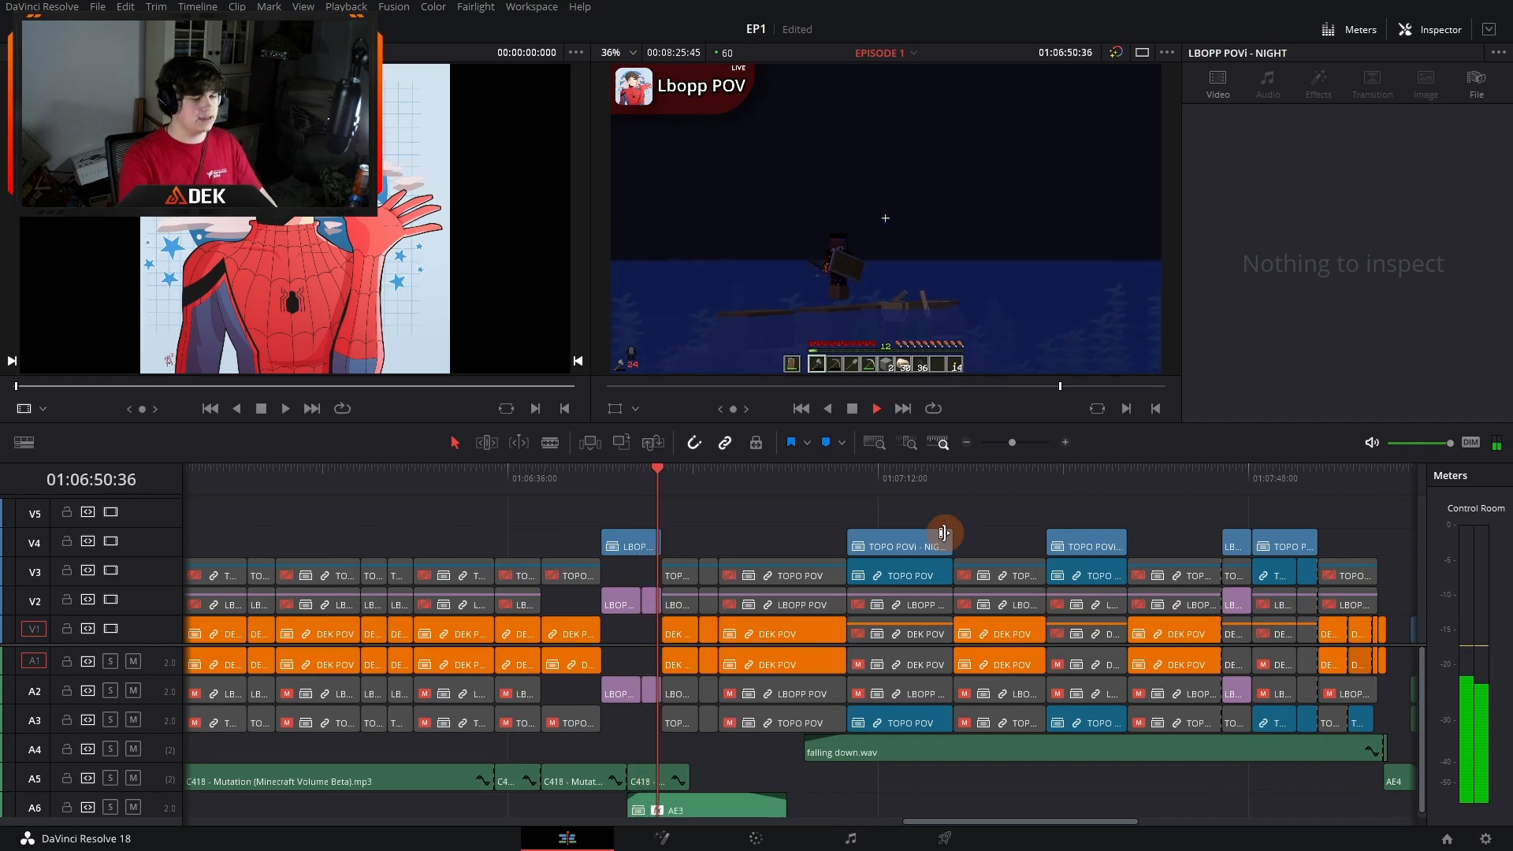
key(space)
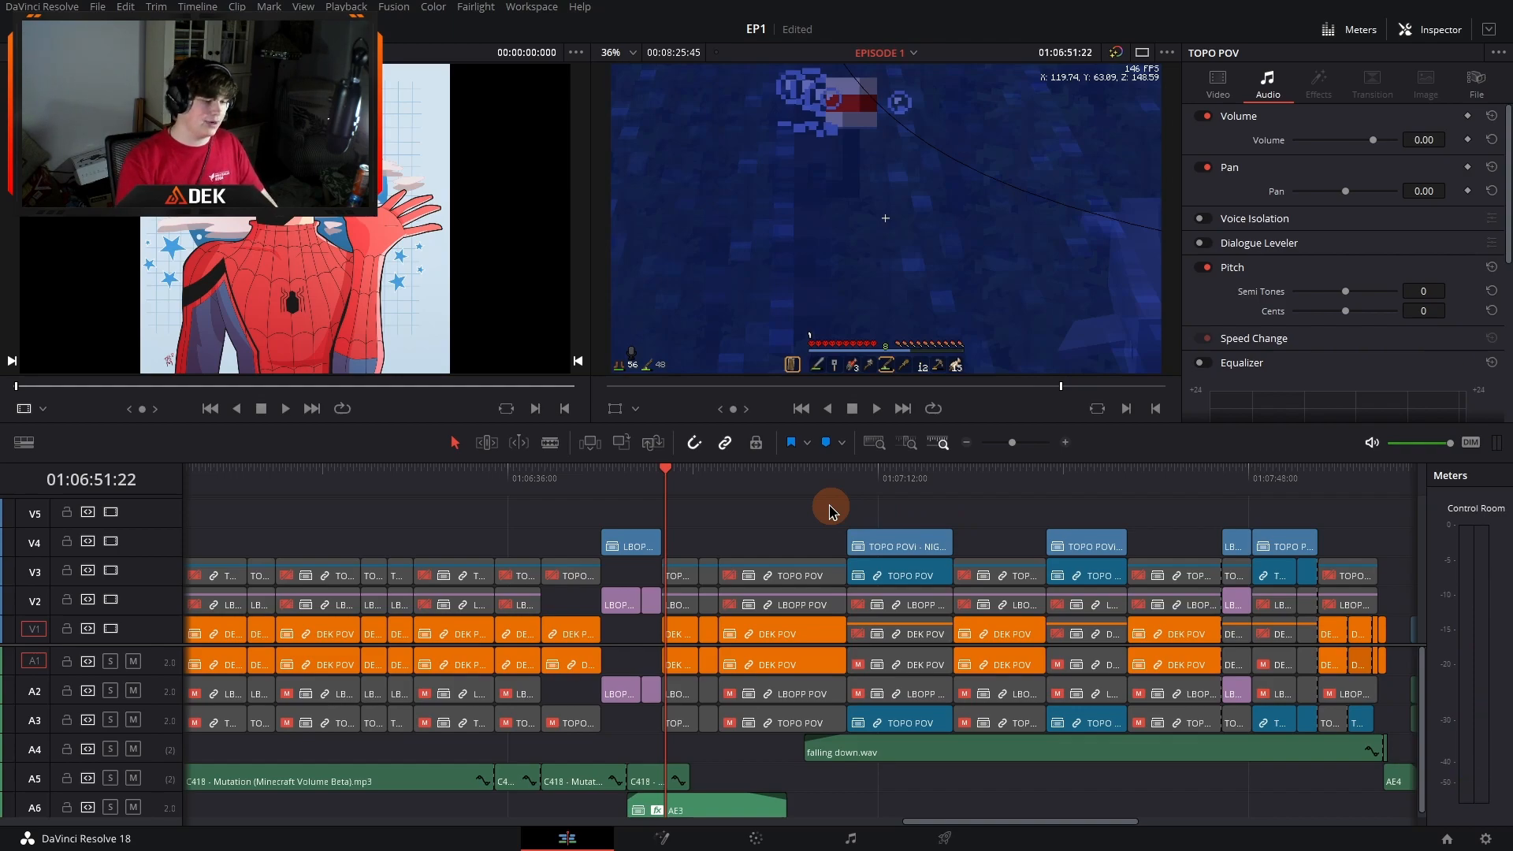
Step: Review the clips around the playhead, select falling down.wav on A4 and play from its start, stopping at 01:07:08:17
scroll(817, 541, left, 2)
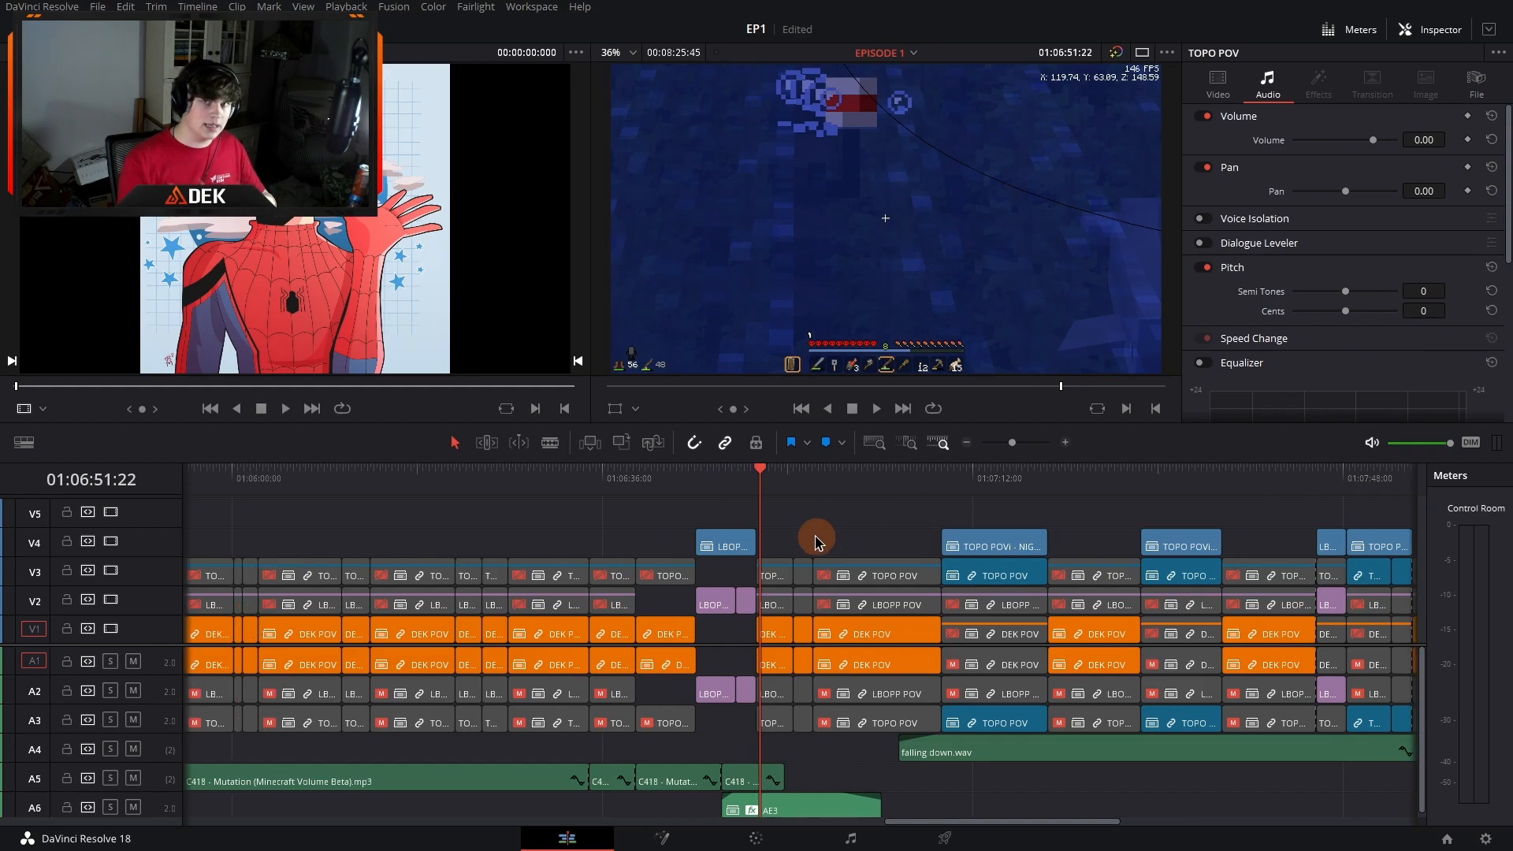
scroll(812, 542, left, 5)
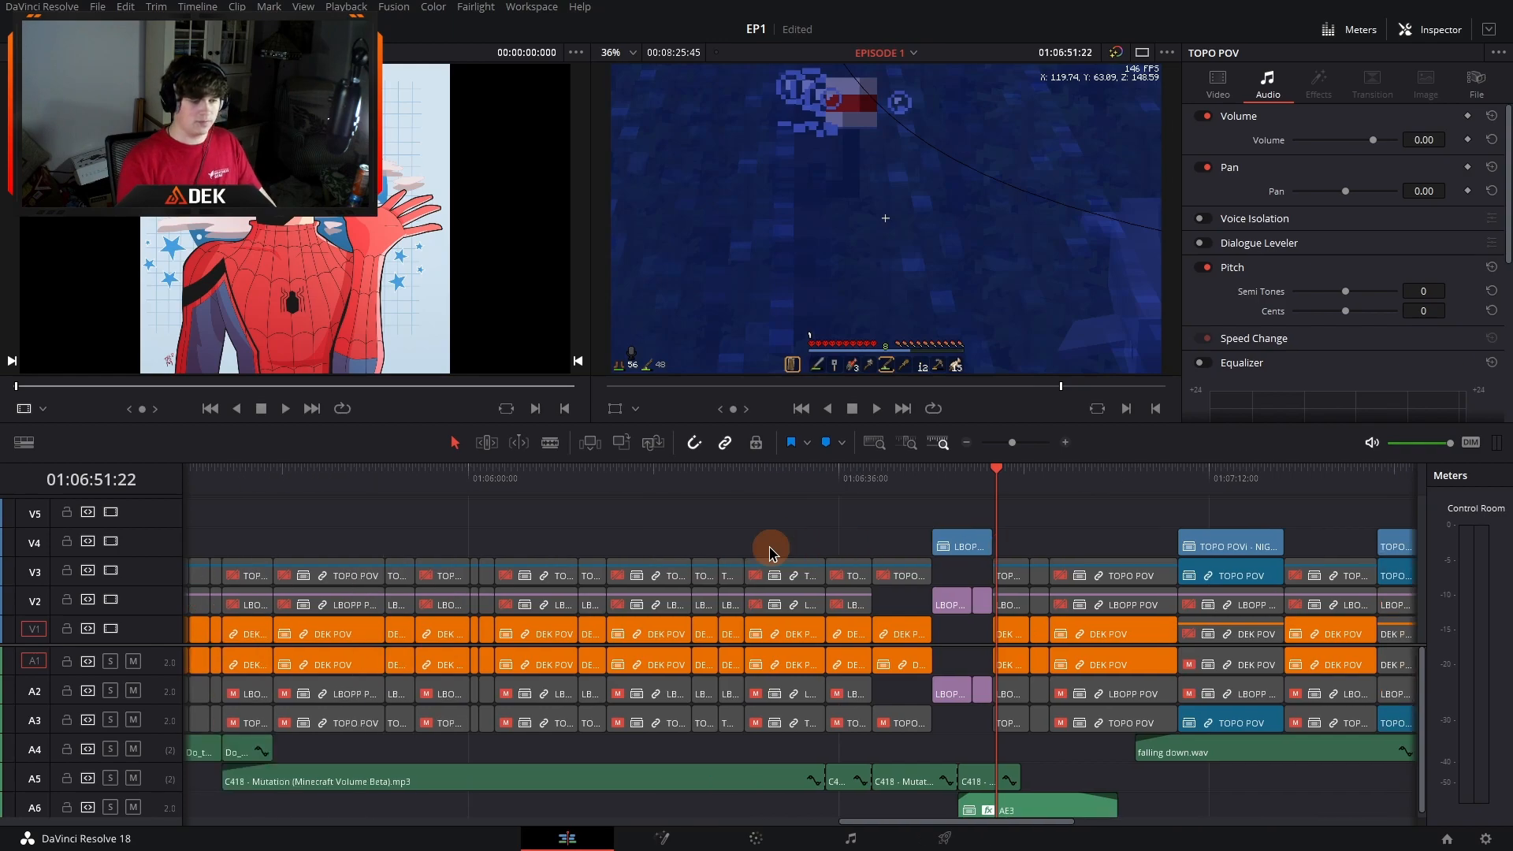
scroll(770, 551, left, 5)
scroll(770, 552, right, 13)
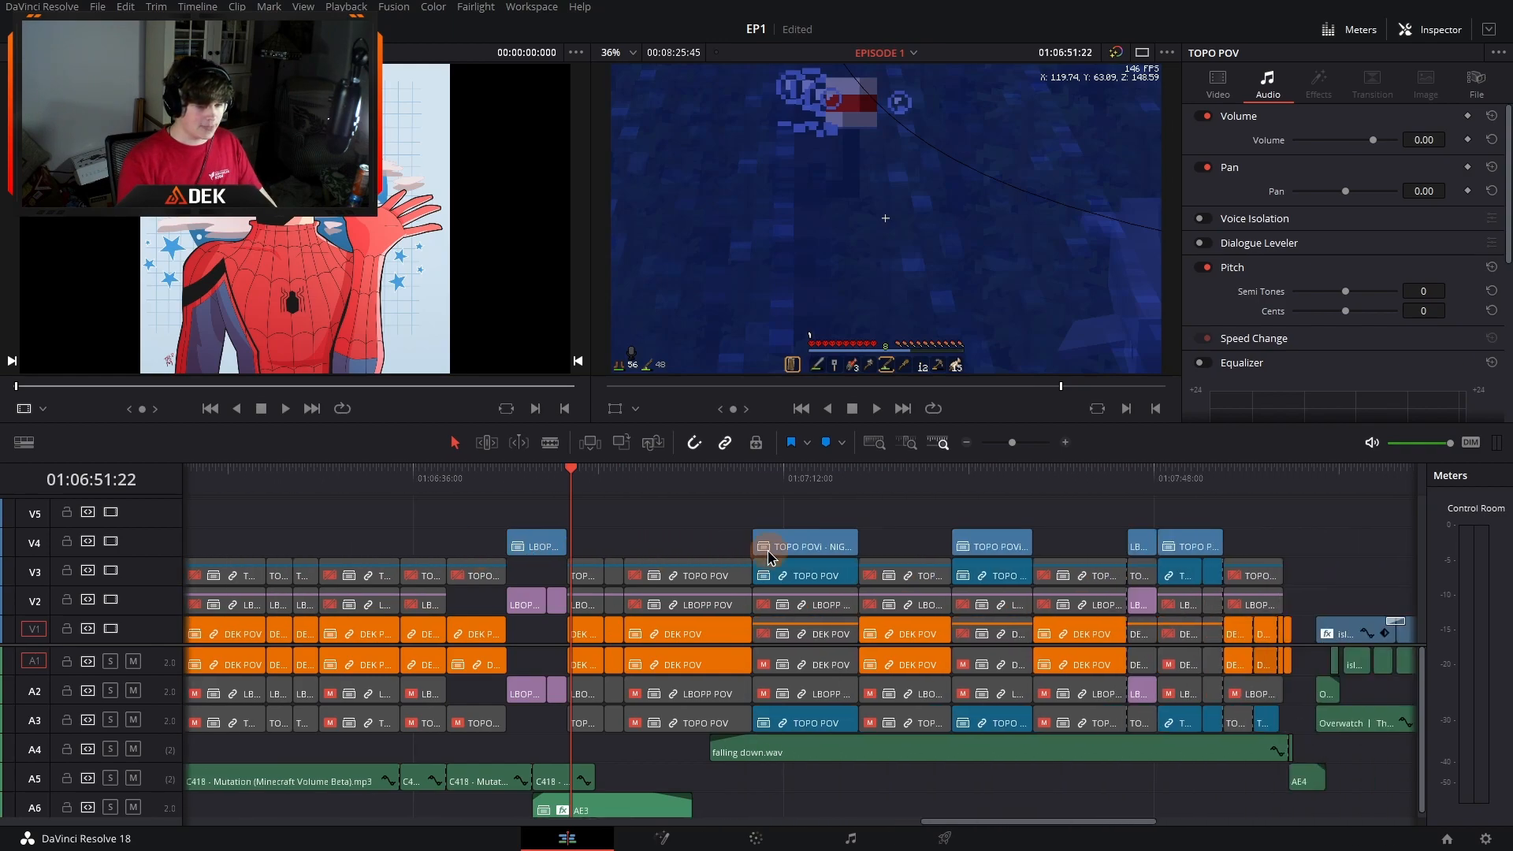
scroll(465, 581, left, 5)
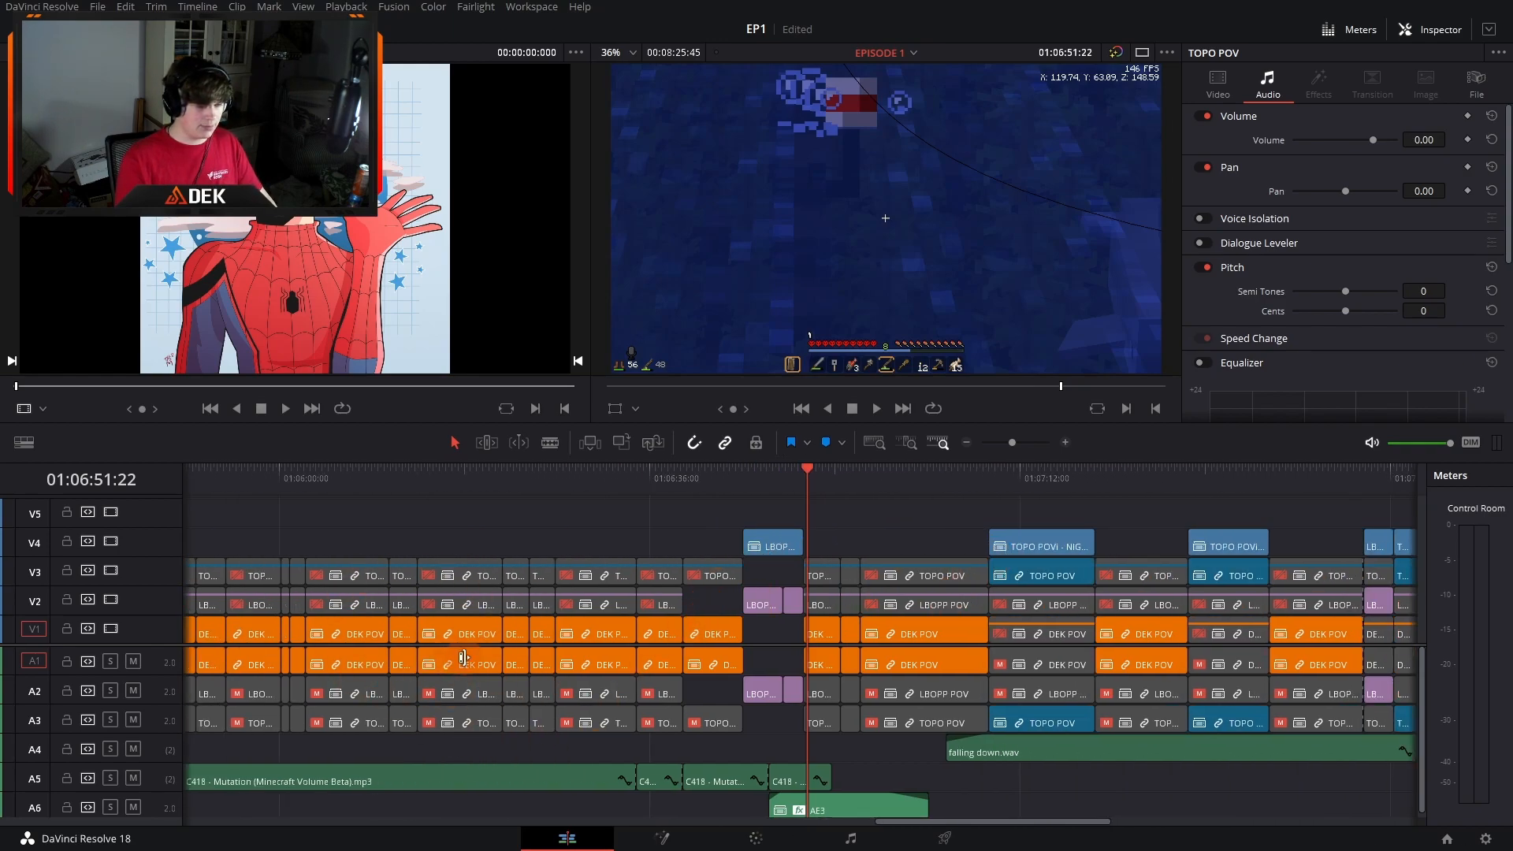
scroll(465, 582, right, 9)
click(603, 755)
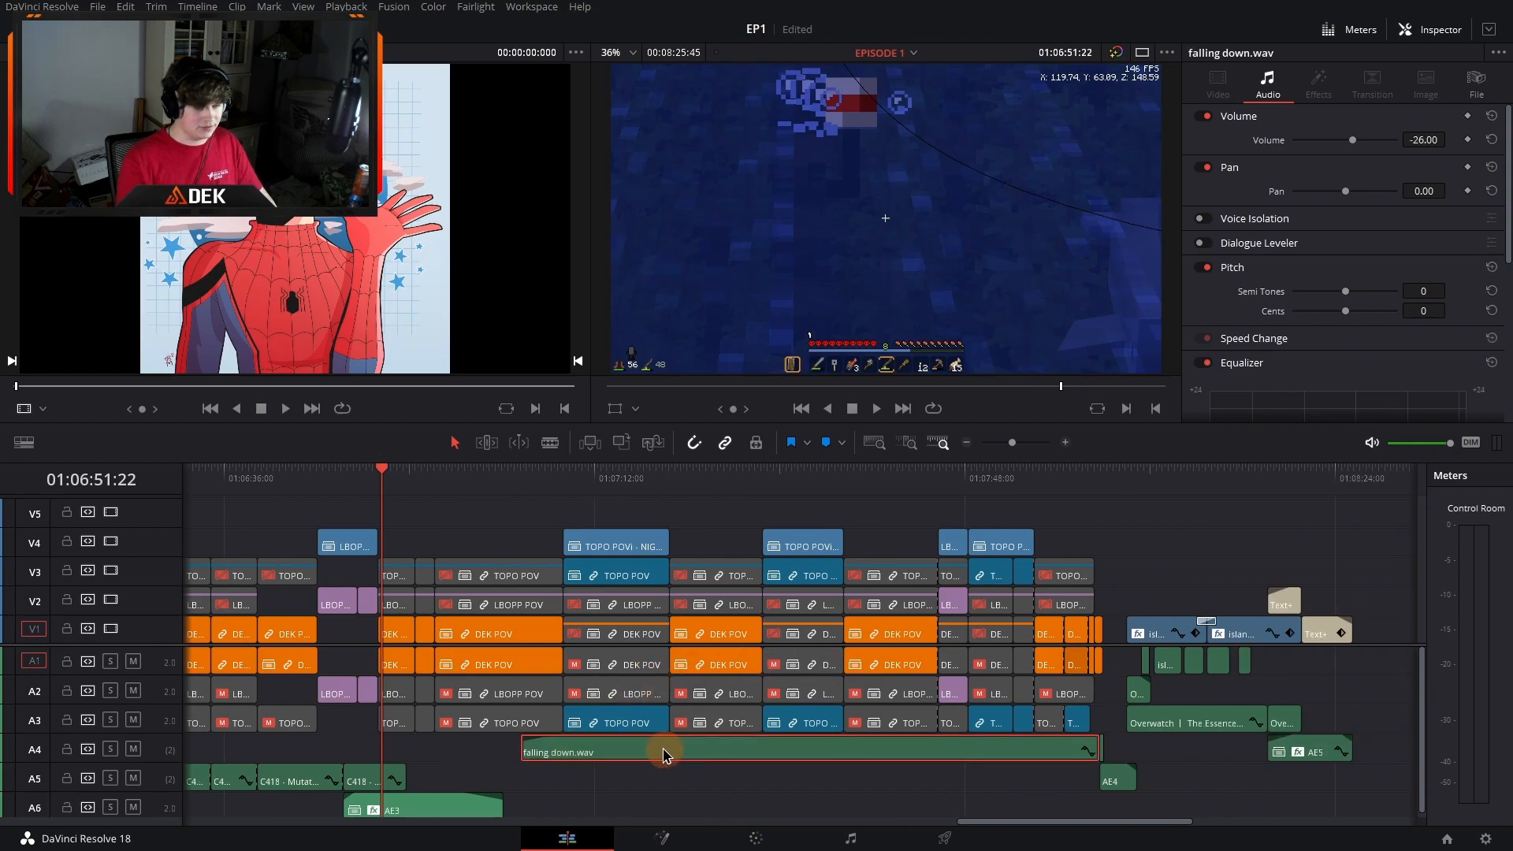
click(518, 481)
key(space)
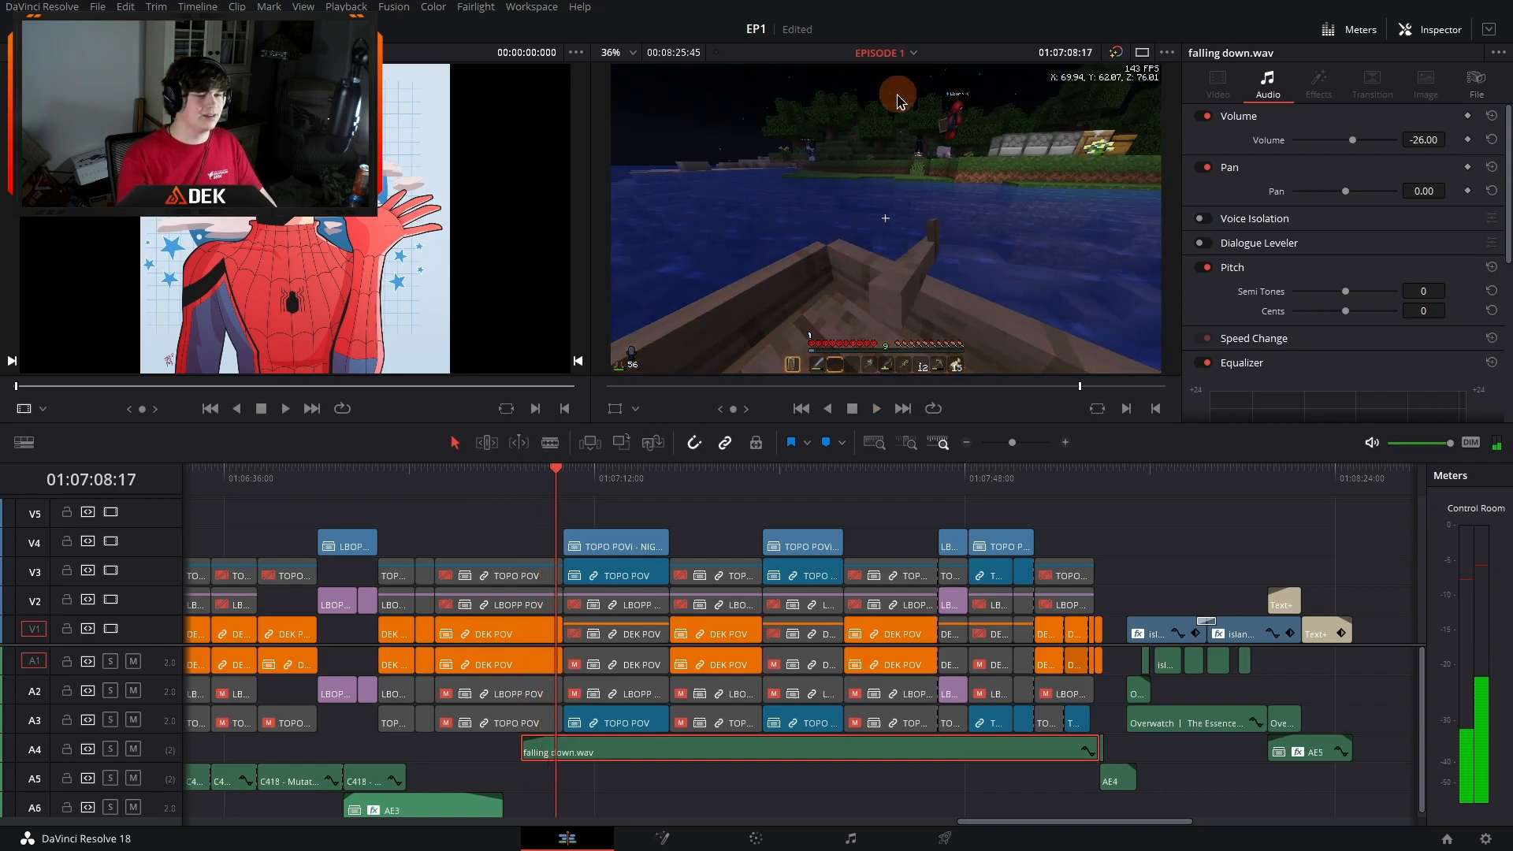
Step: Replay the start of falling down.wav into the TOPO POVi - NIGHT section, stopping at 01:07:11:43
click(533, 500)
key(space)
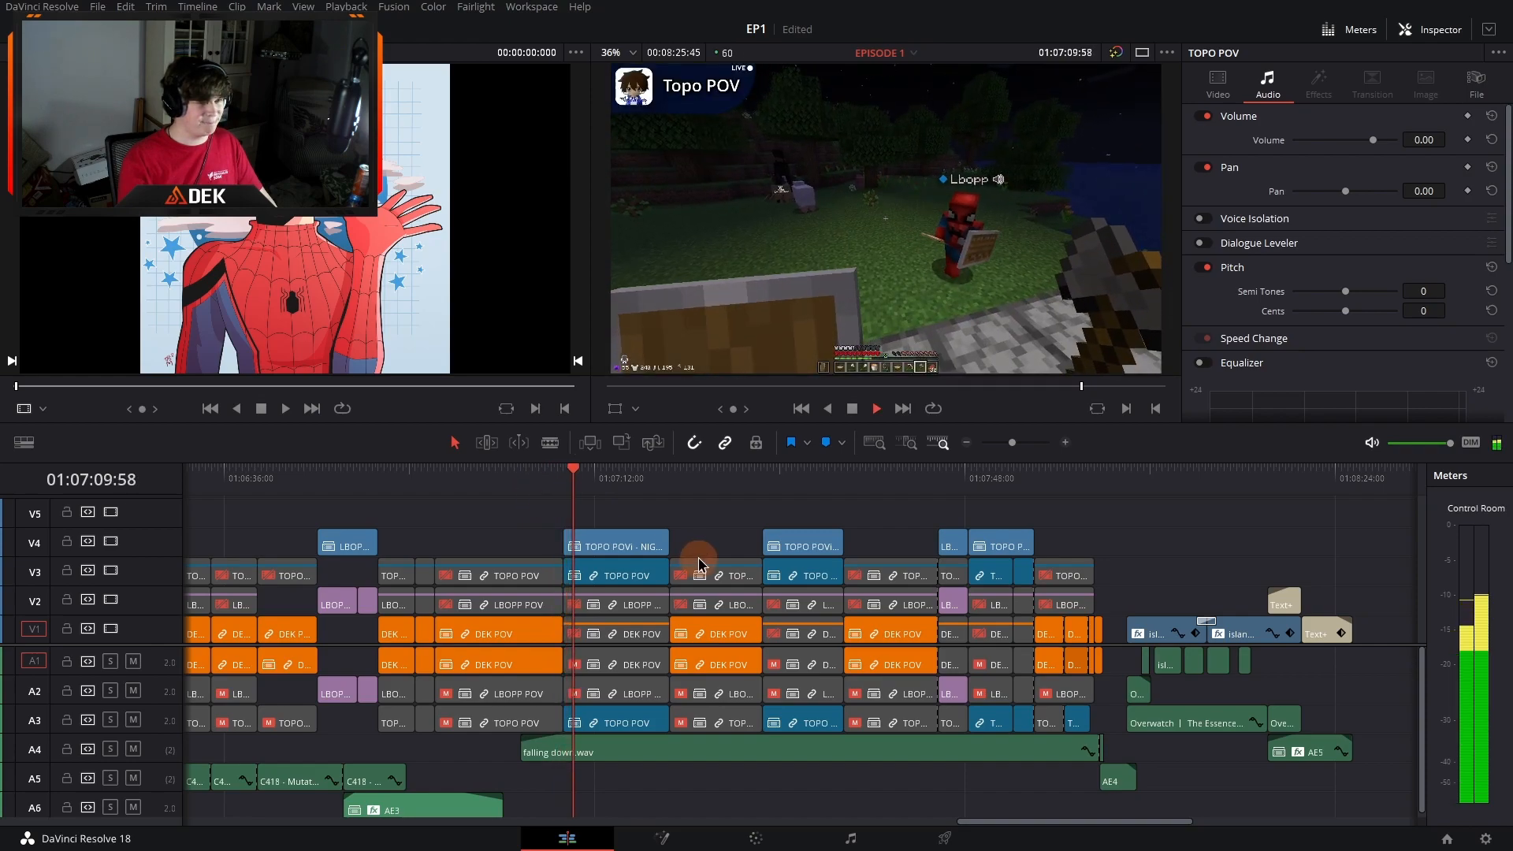
key(space)
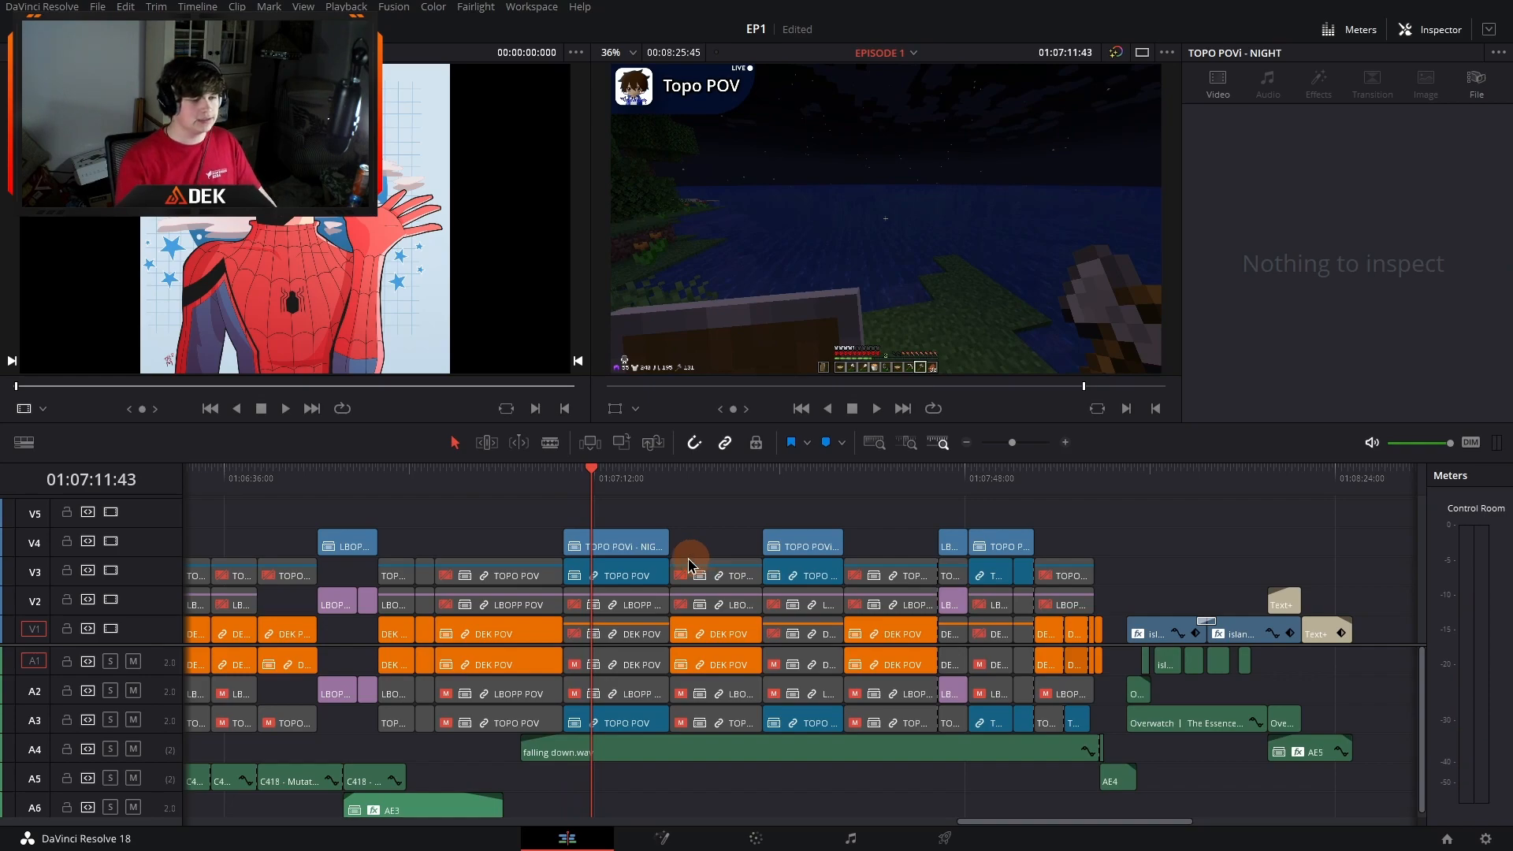
Step: Play from the end of falling down.wav through AE4 on A5 into island_1.2.1.mp4, stopping at 01:08:05:39
click(754, 753)
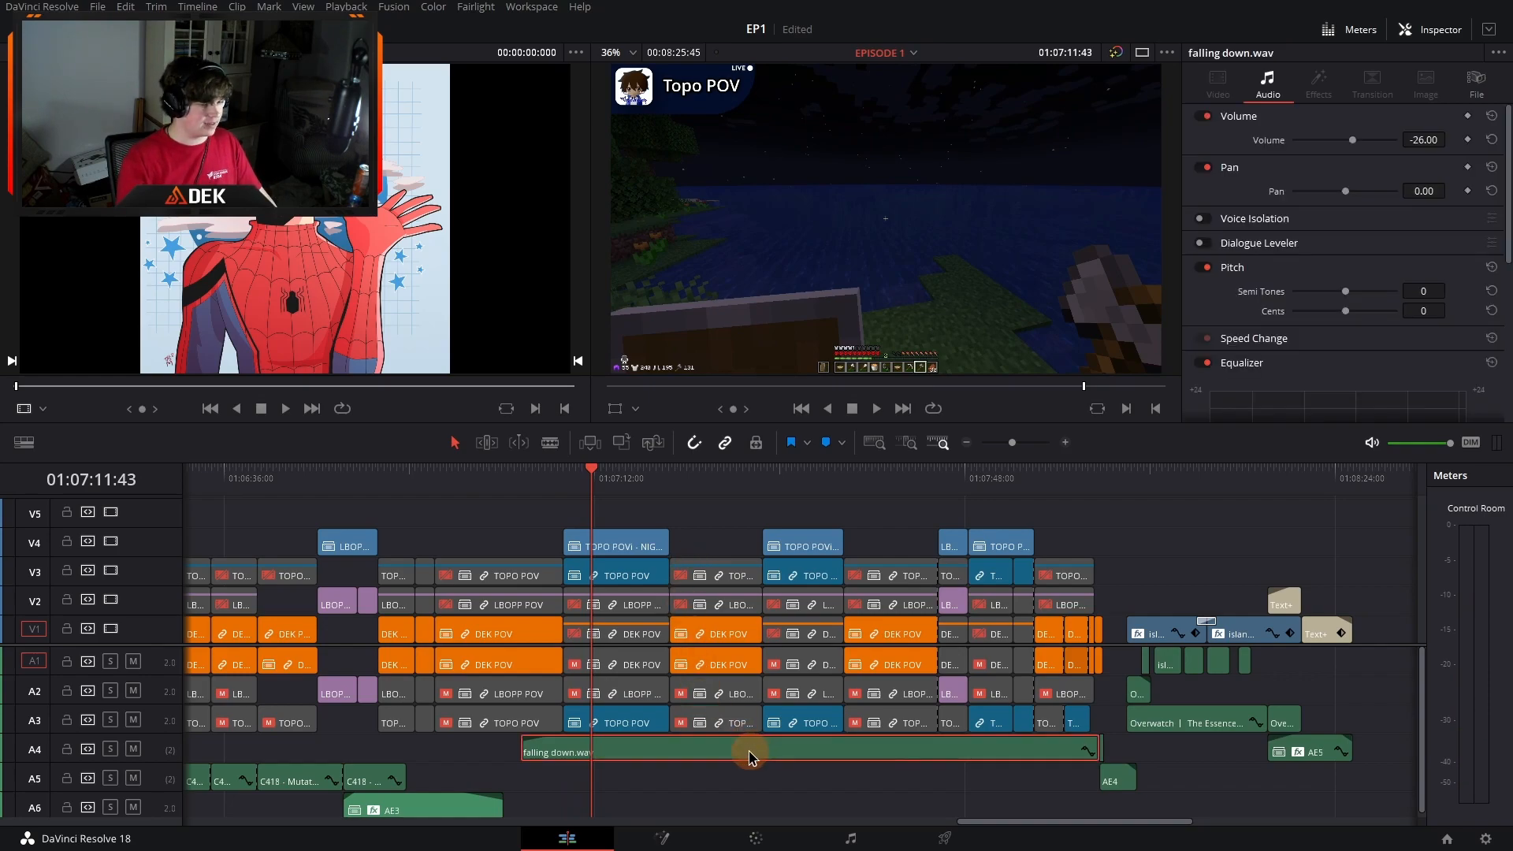
scroll(748, 757, right, 3)
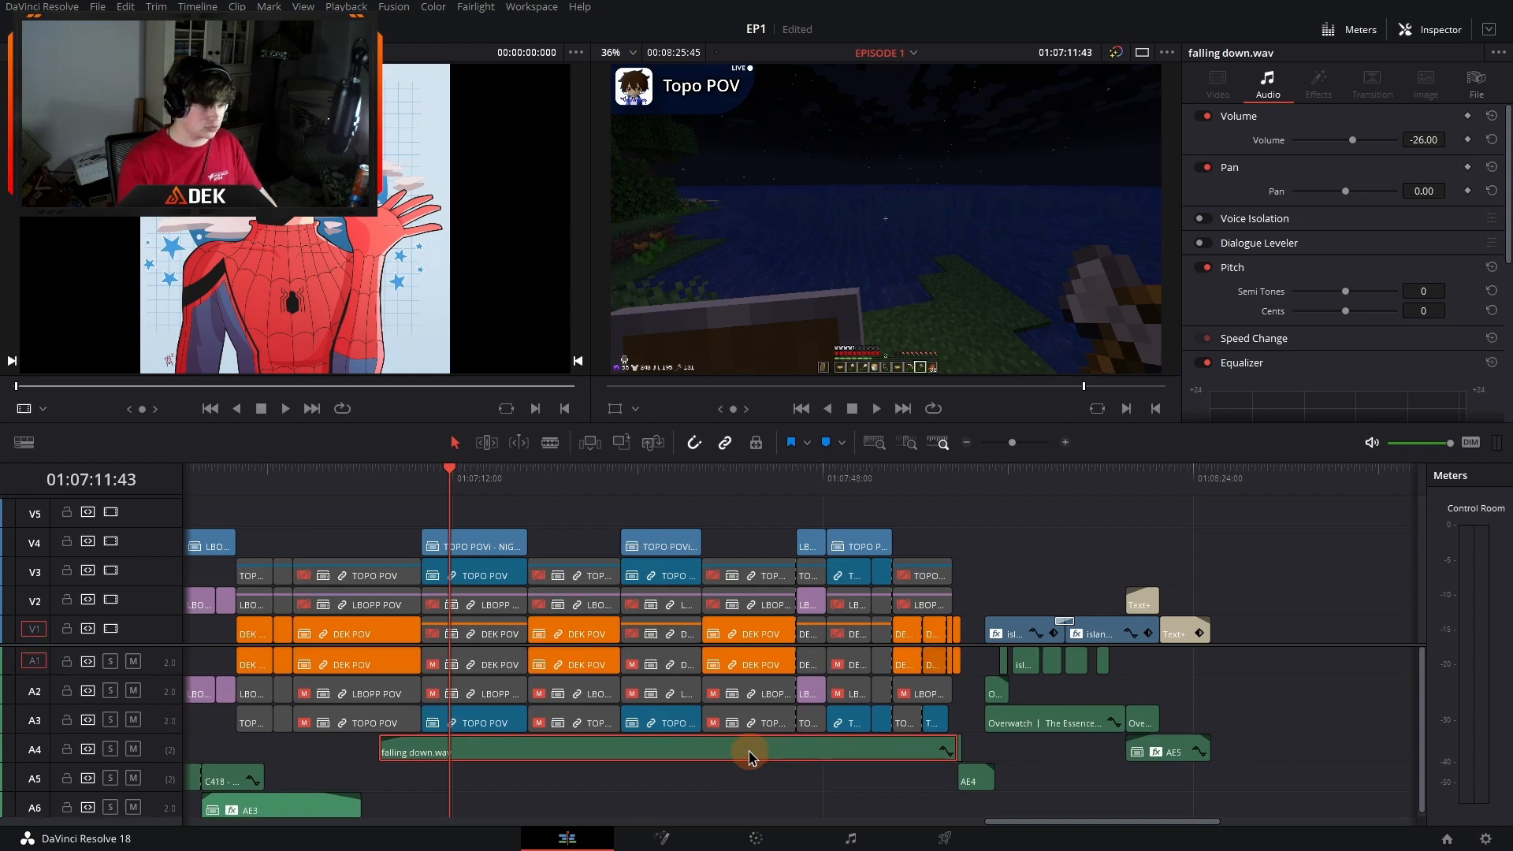
scroll(757, 756, right, 3)
drag(298, 483, 801, 486)
key(space)
click(1066, 442)
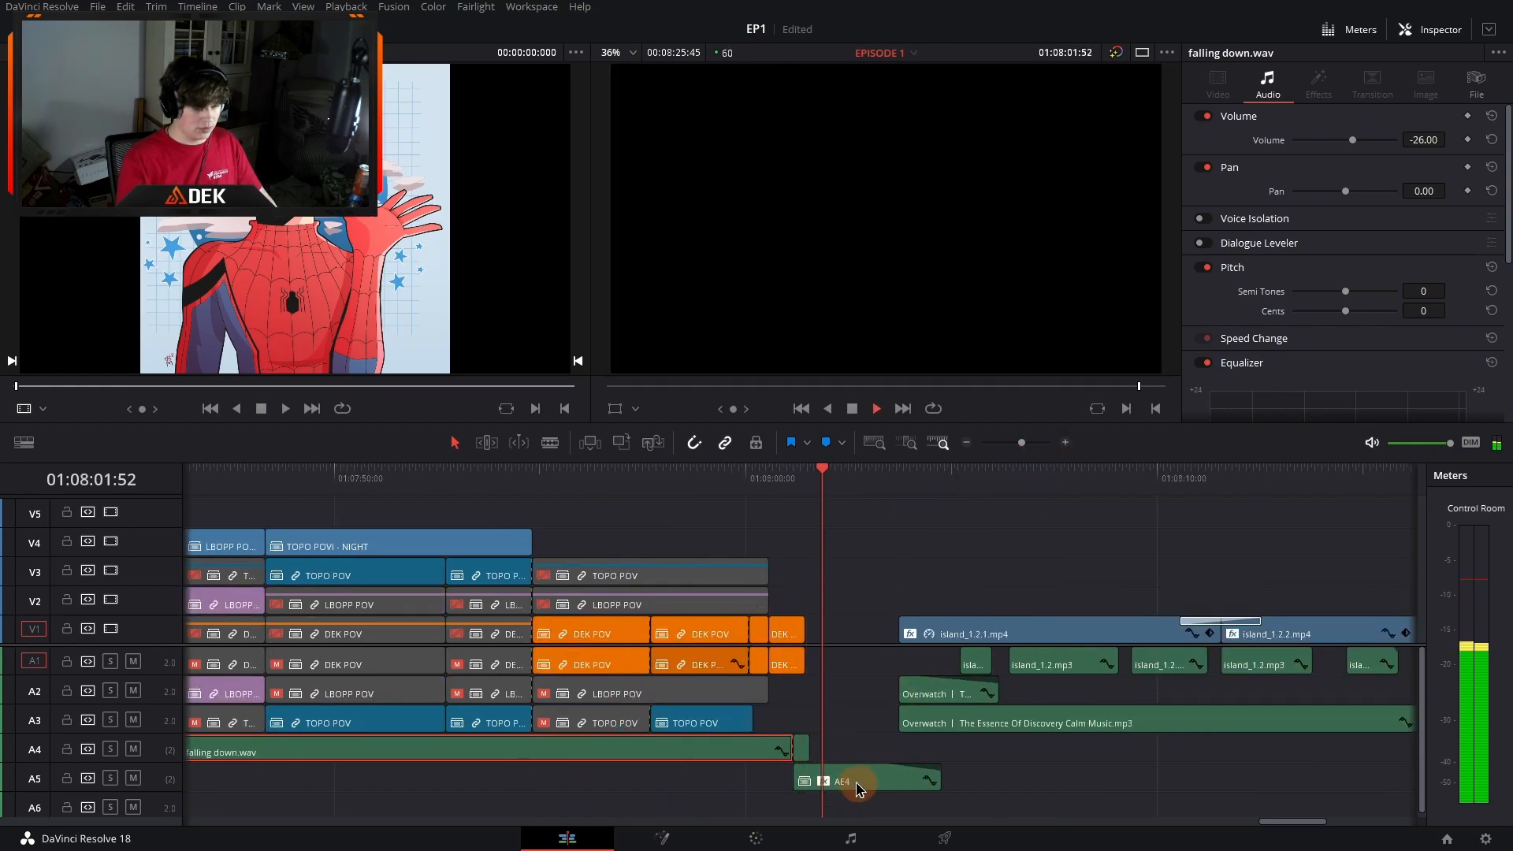
scroll(855, 782, right, 3)
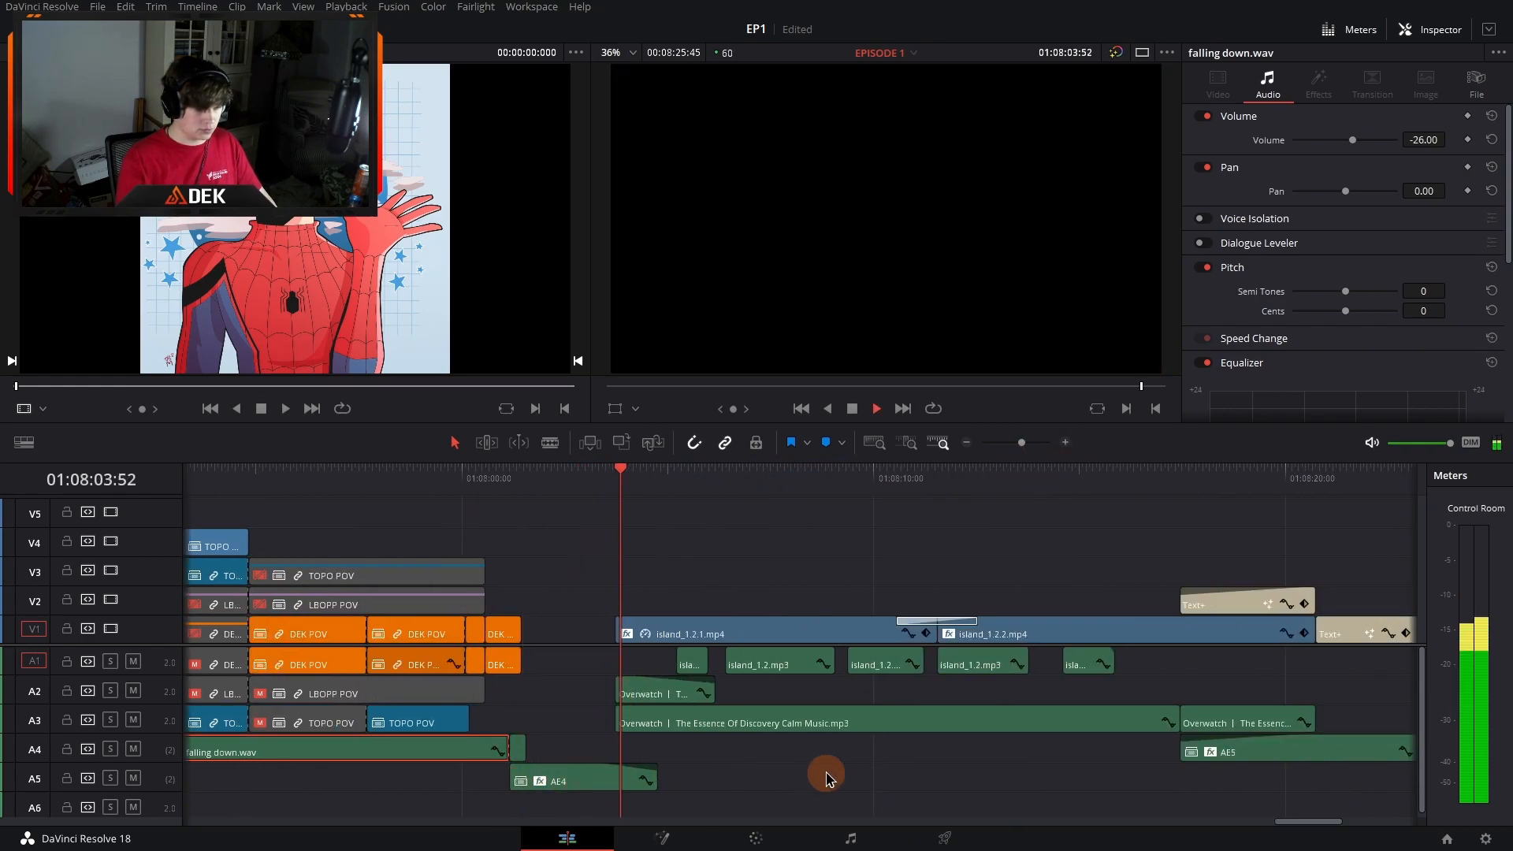
key(space)
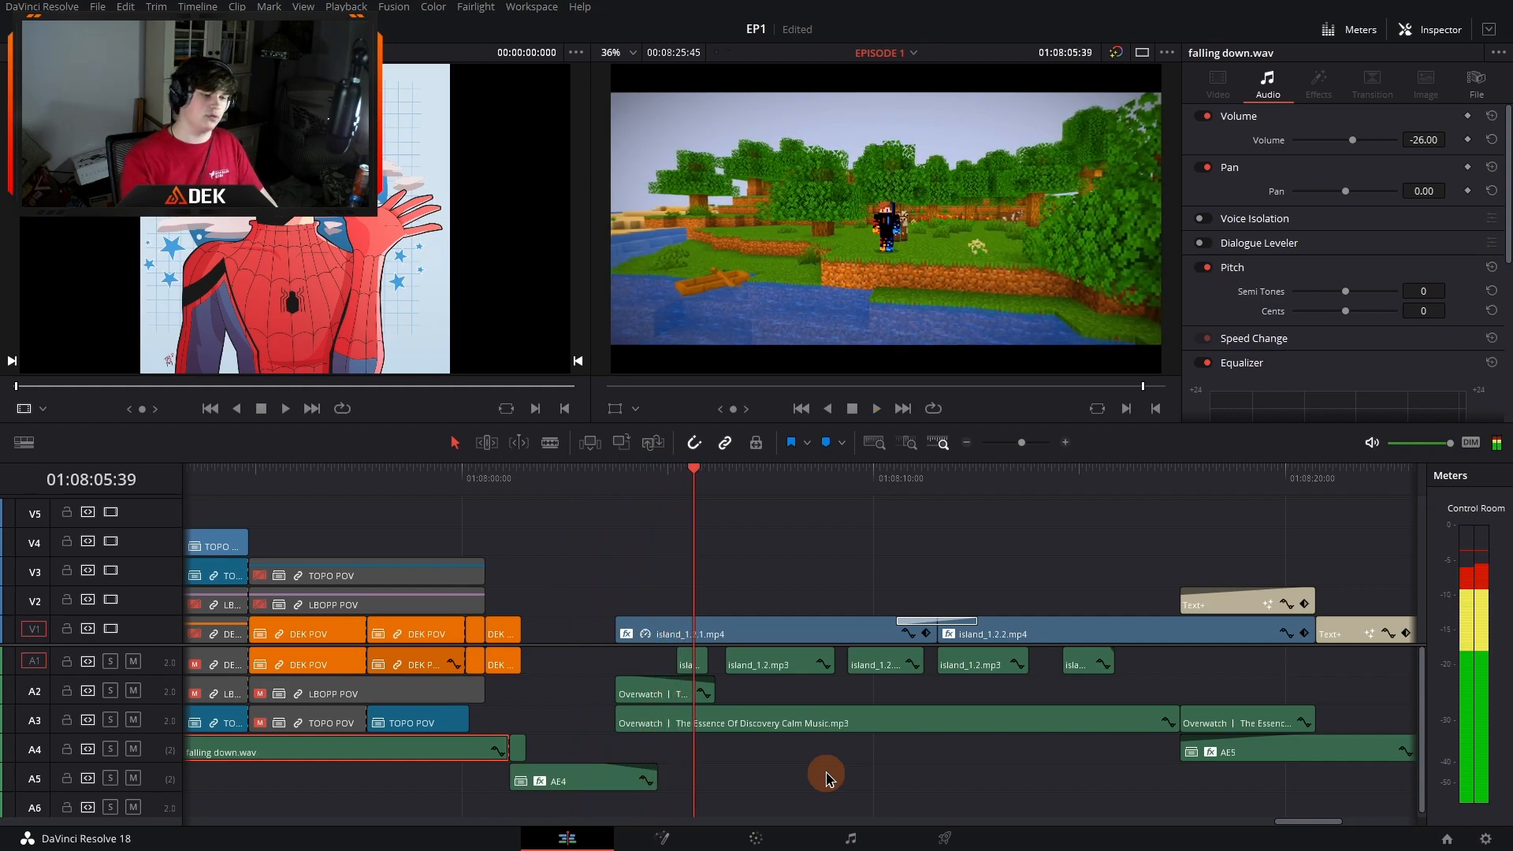
Step: Select the long Overwatch music clip on A3, view its source video on YouTube in Chrome, and return to DaVinci Resolve
click(793, 723)
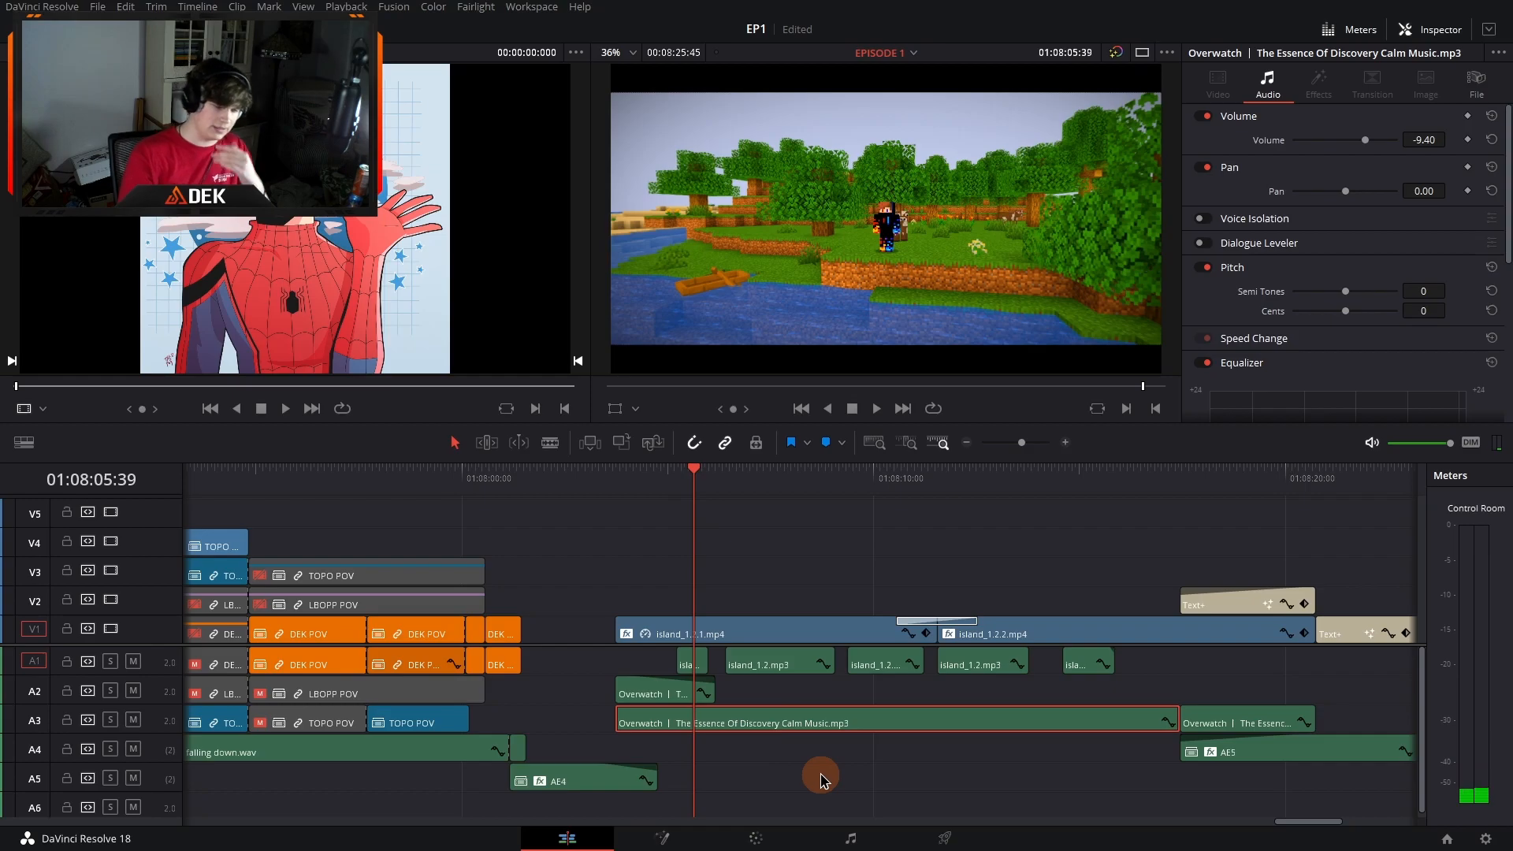
key(super)
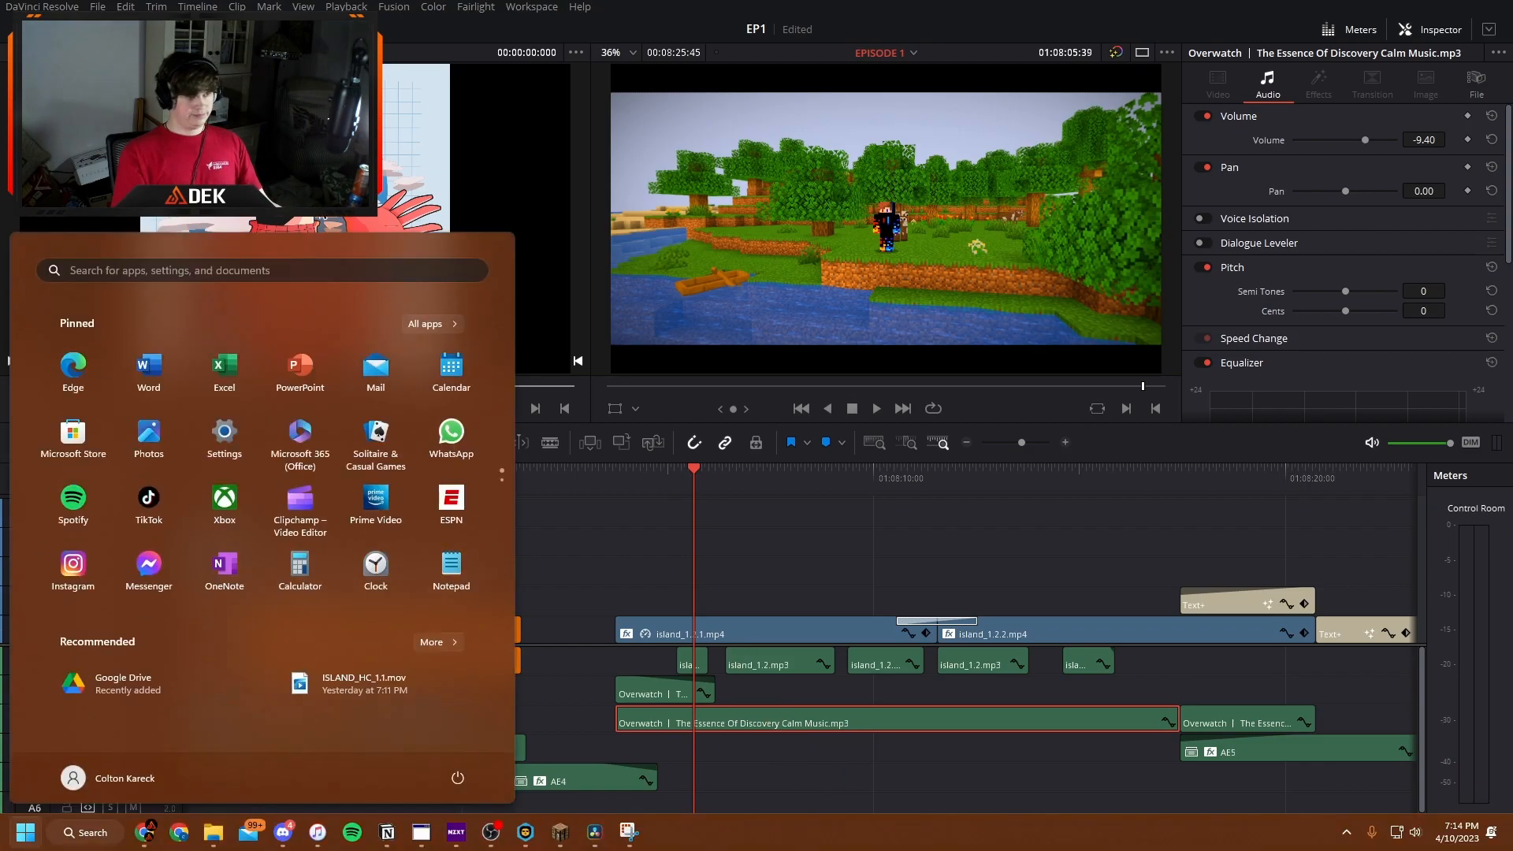
click(145, 832)
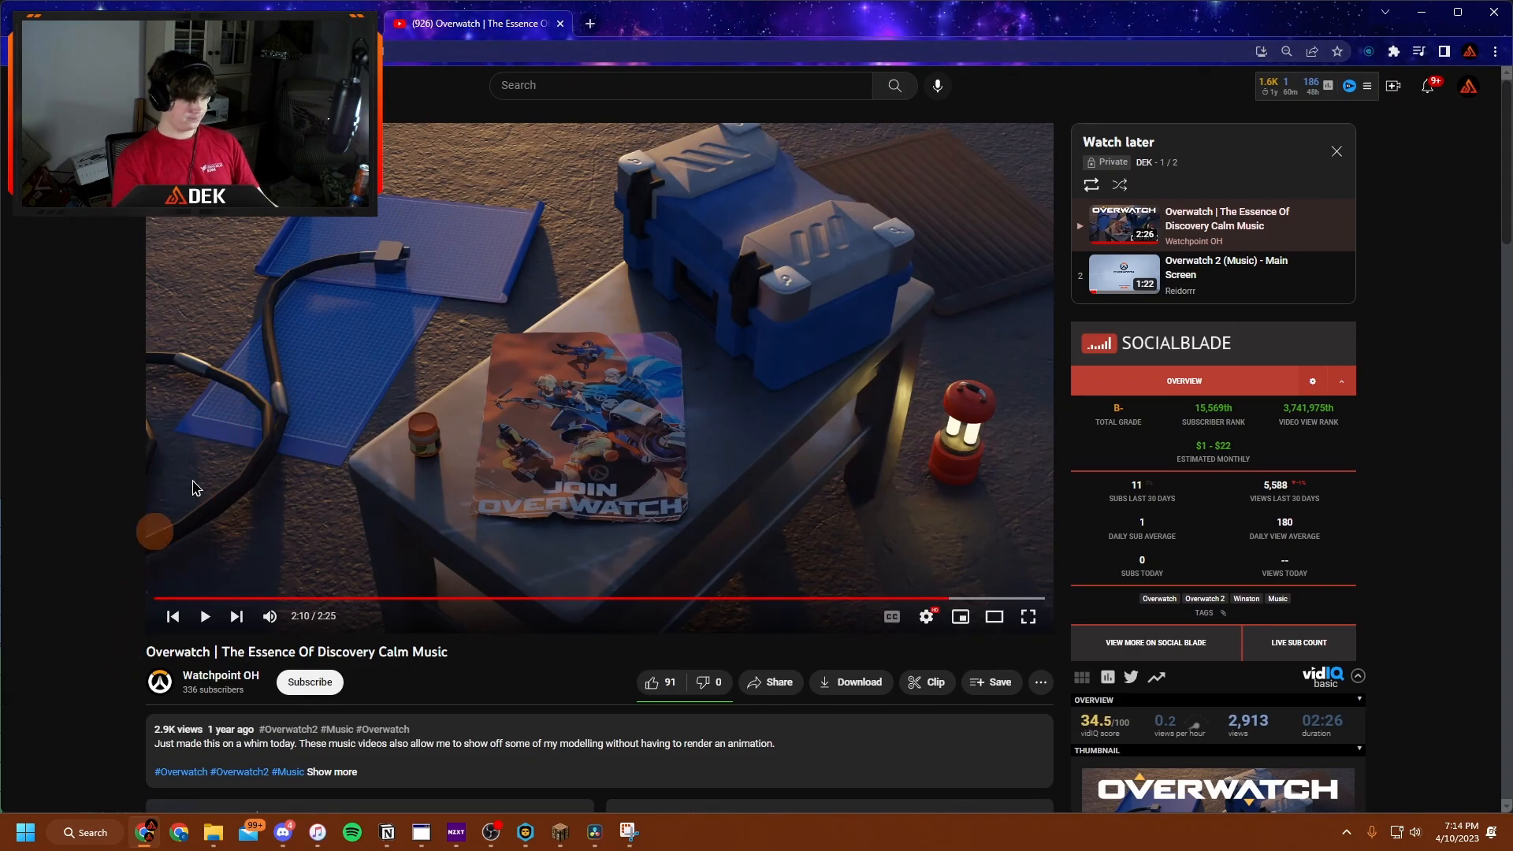
click(1421, 12)
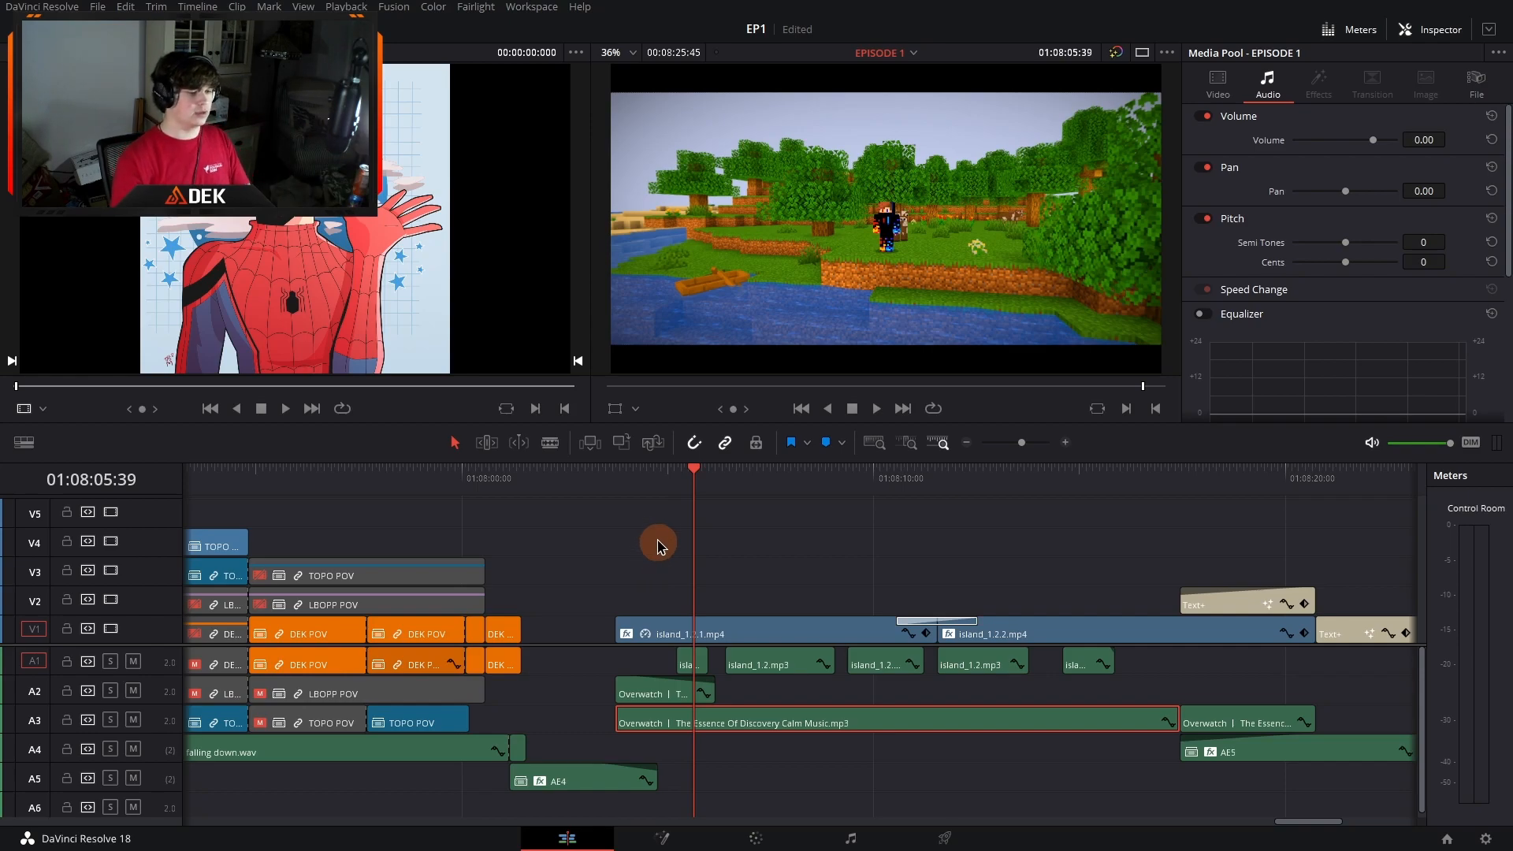
Step: Review the closing island section and highlight the short Overwatch clip on A3 together with AE5 on A4, clearing the selection again
scroll(665, 588, right, 3)
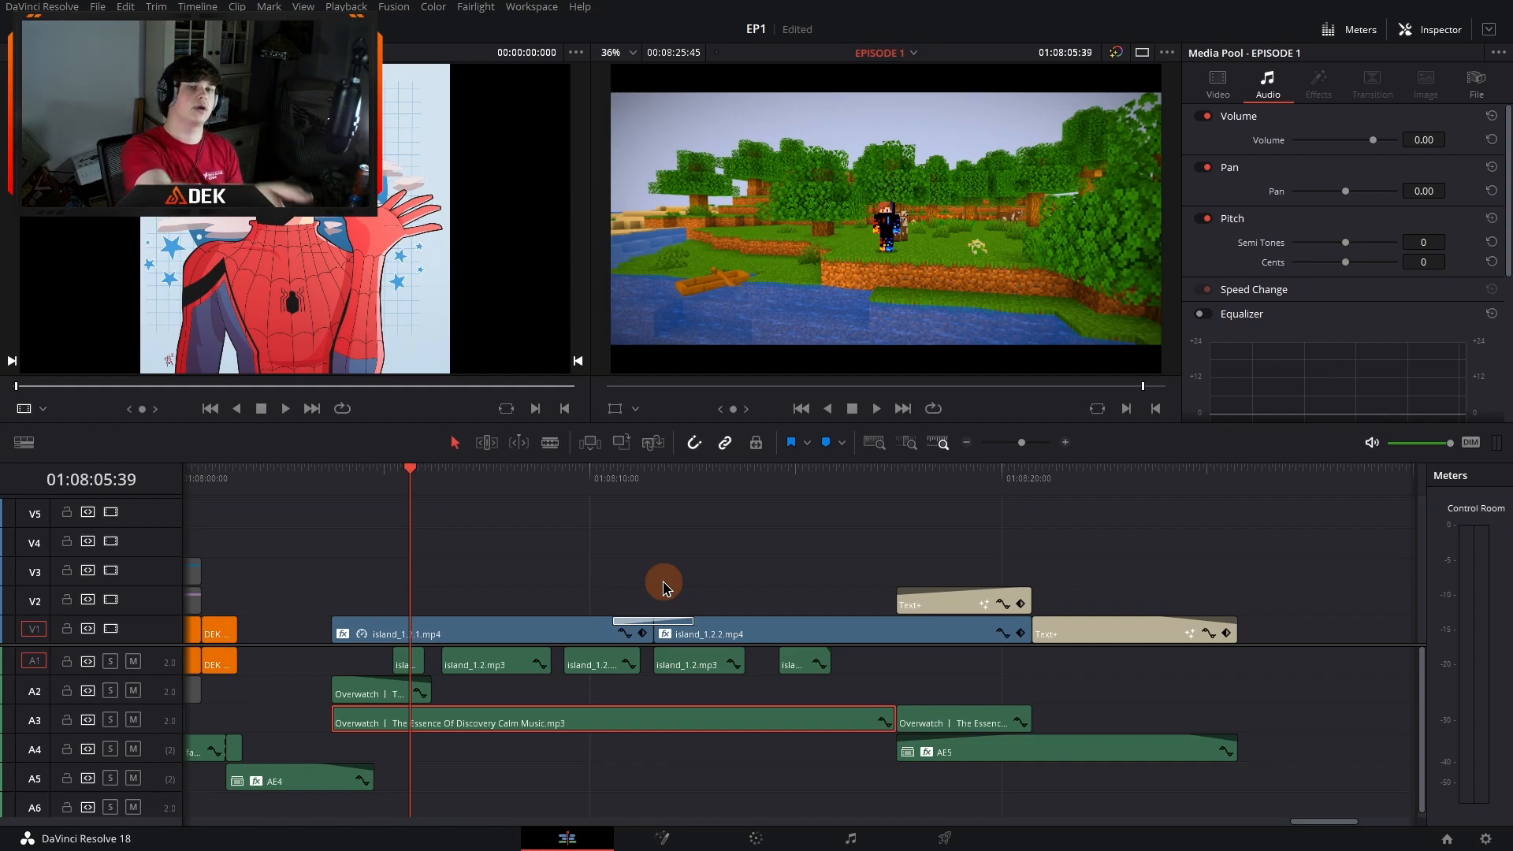
scroll(662, 583, left, 5)
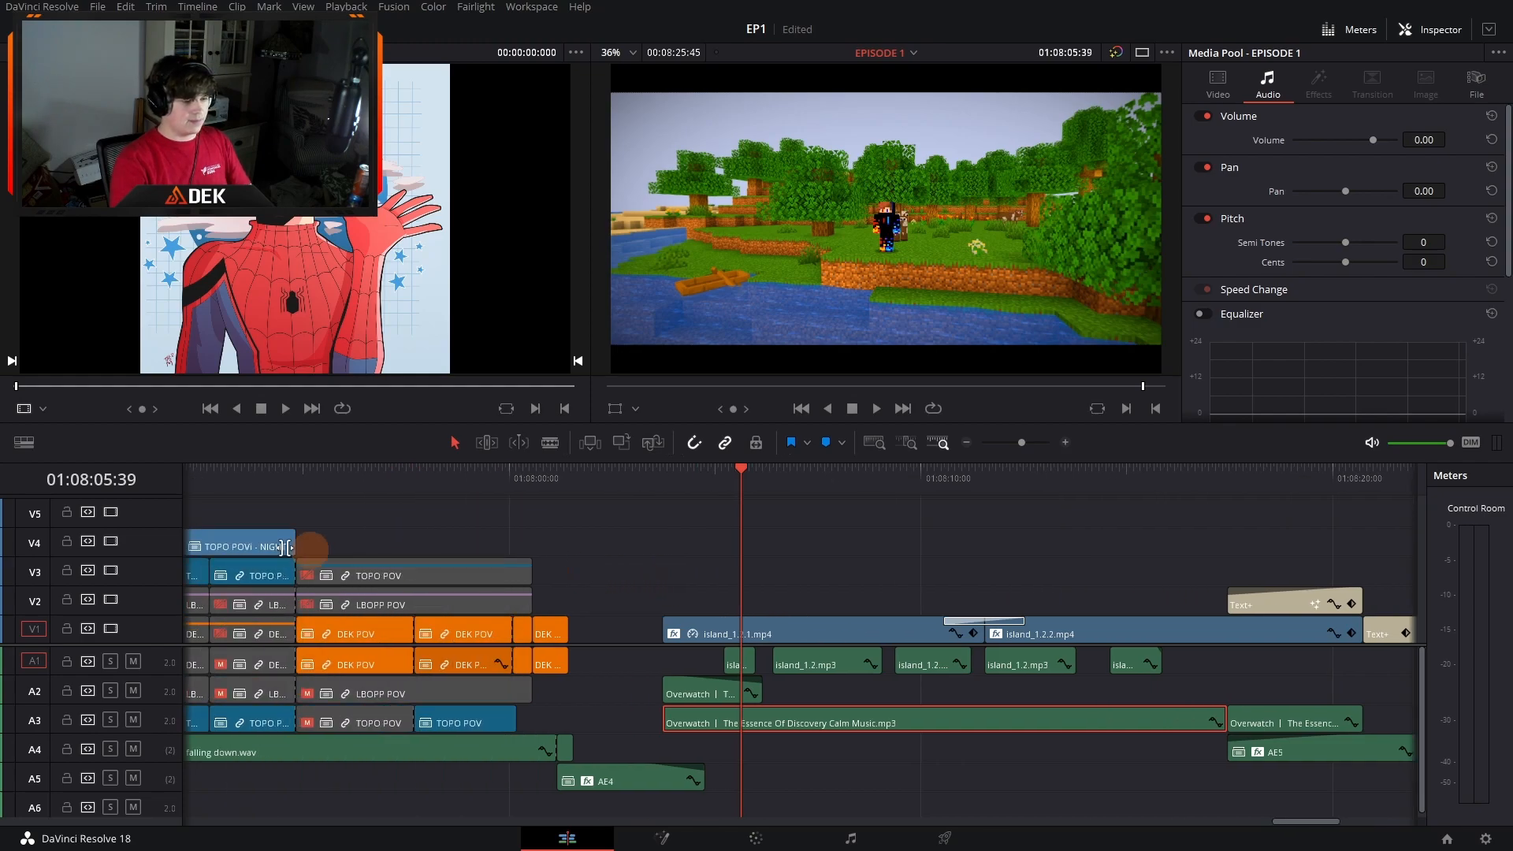
scroll(645, 612, right, 3)
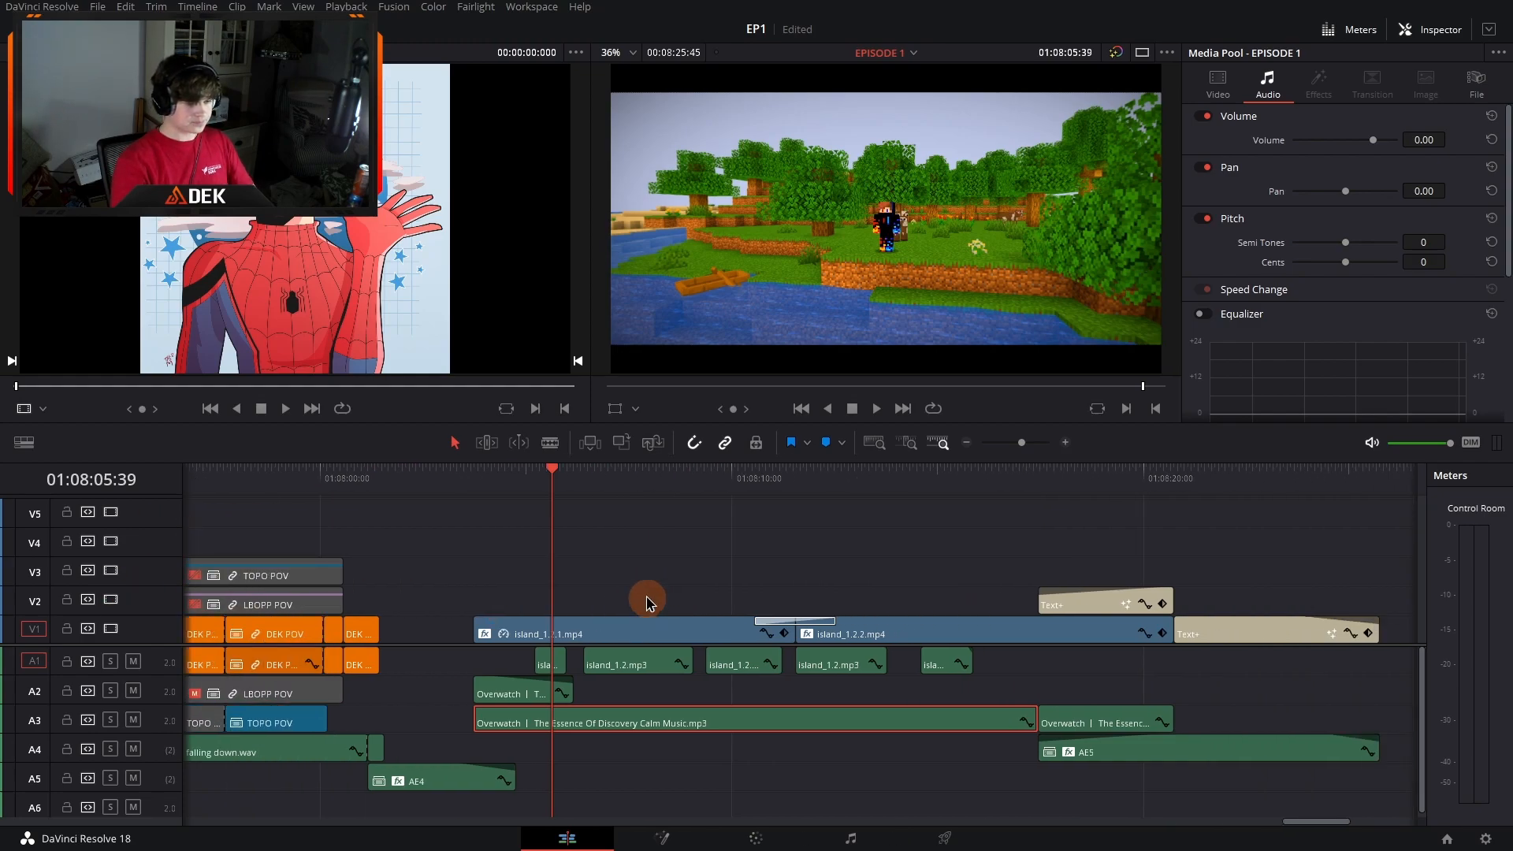
drag(725, 759, 1077, 719)
click(666, 540)
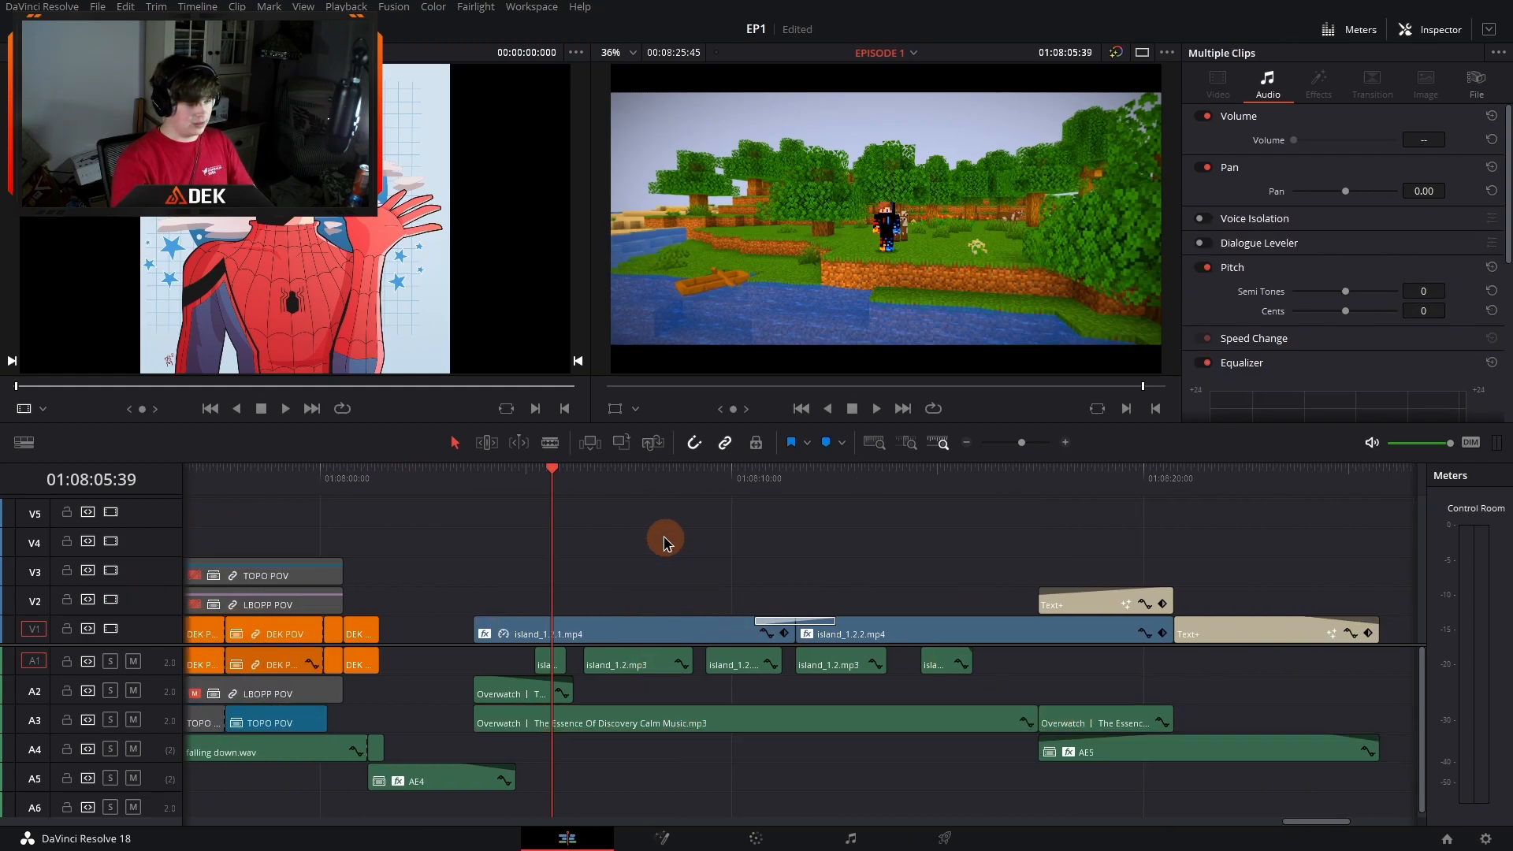
Step: Play the closing cinematic from 01:08:05:39 through island_1.2.2.mp4 into the SUBSCRIBE title, stopping at 01:08:22:13
key(space)
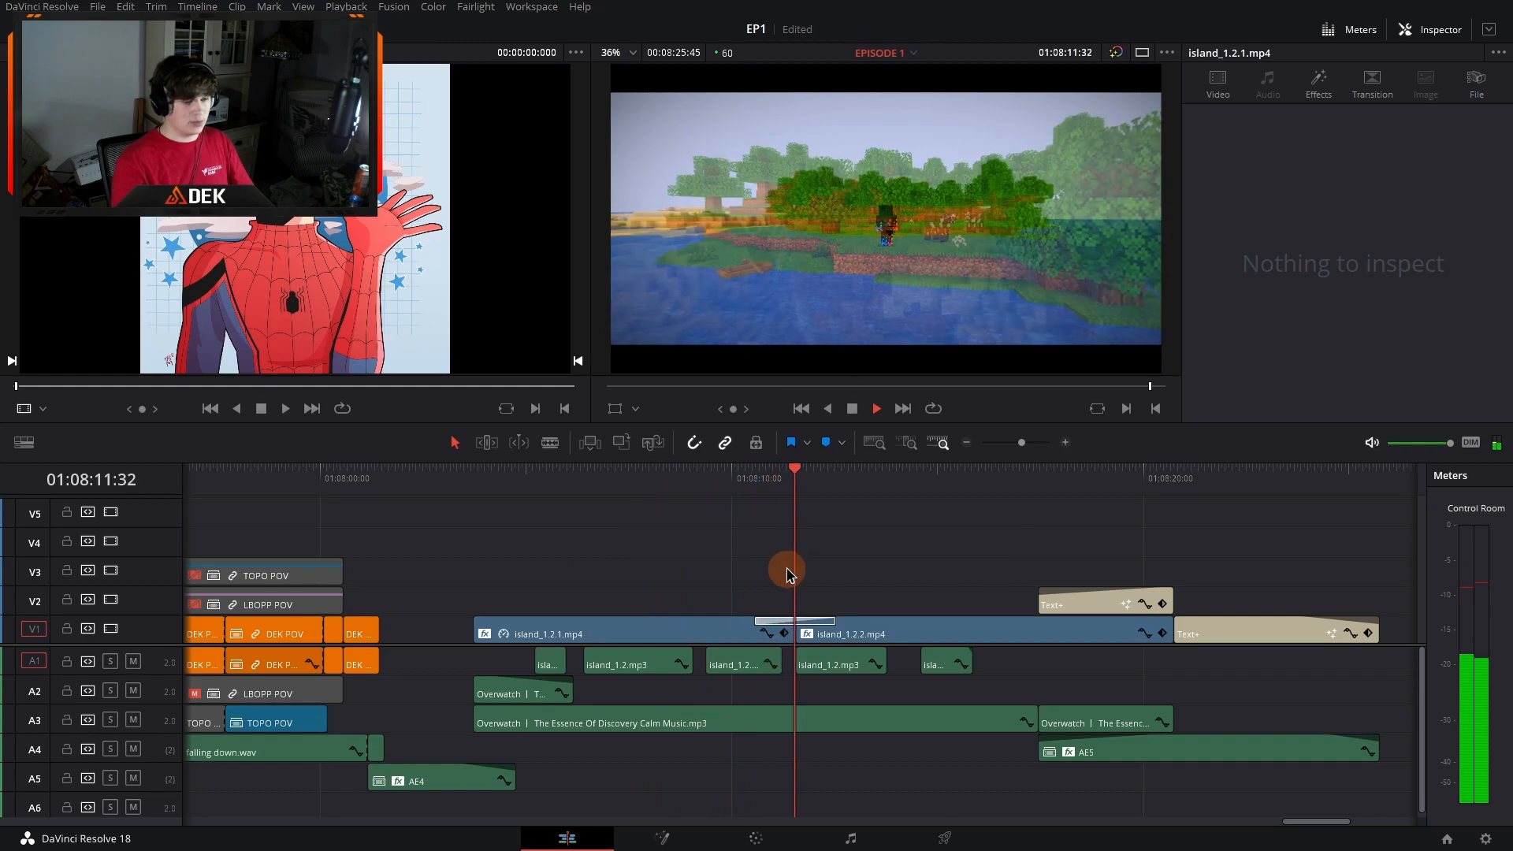
scroll(788, 571, right, 3)
scroll(788, 571, right, 1)
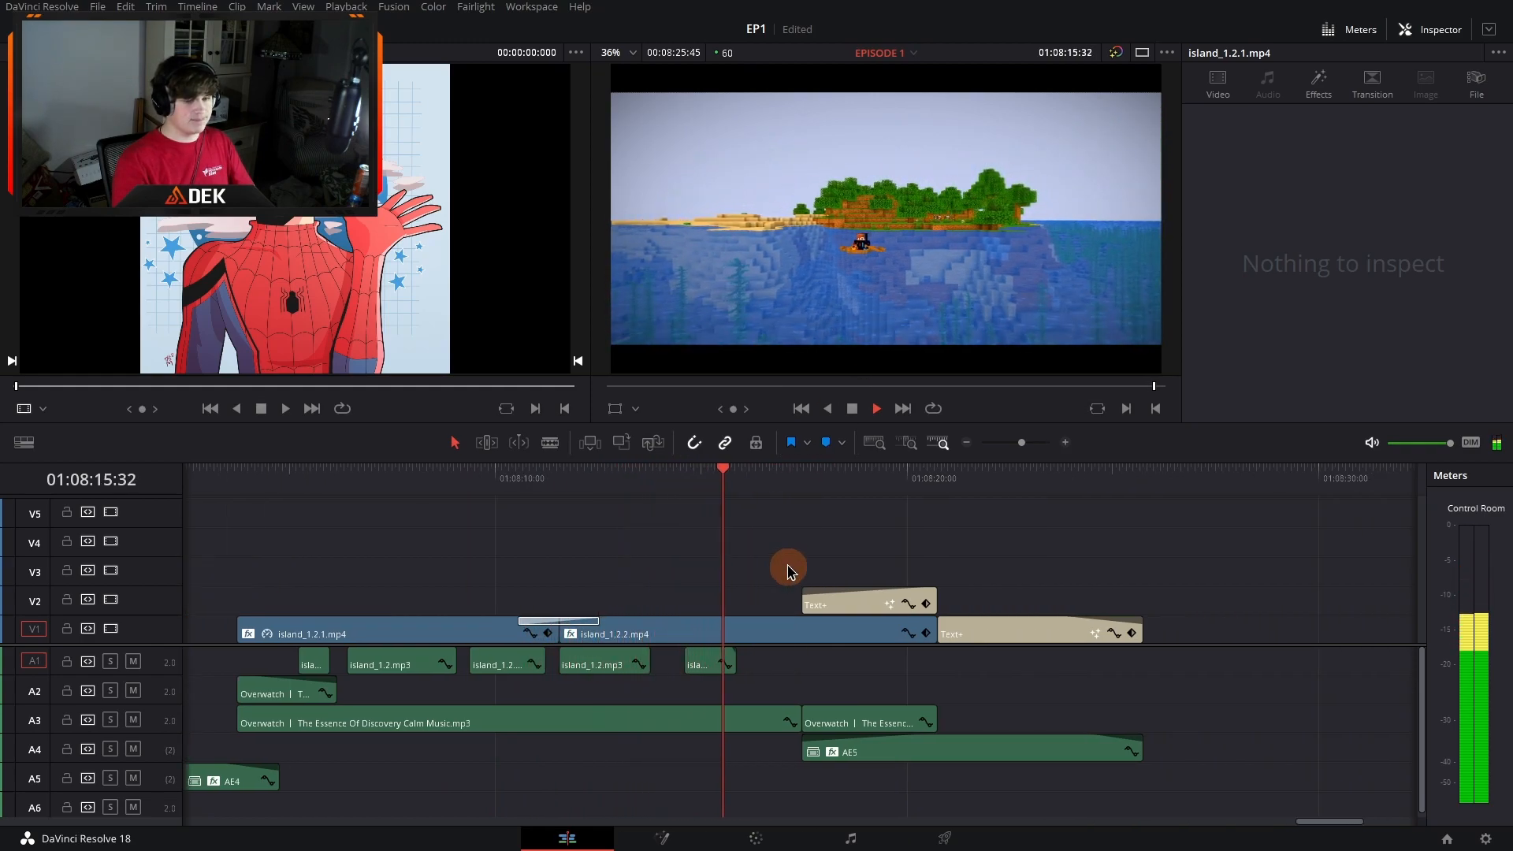
scroll(790, 570, right, 3)
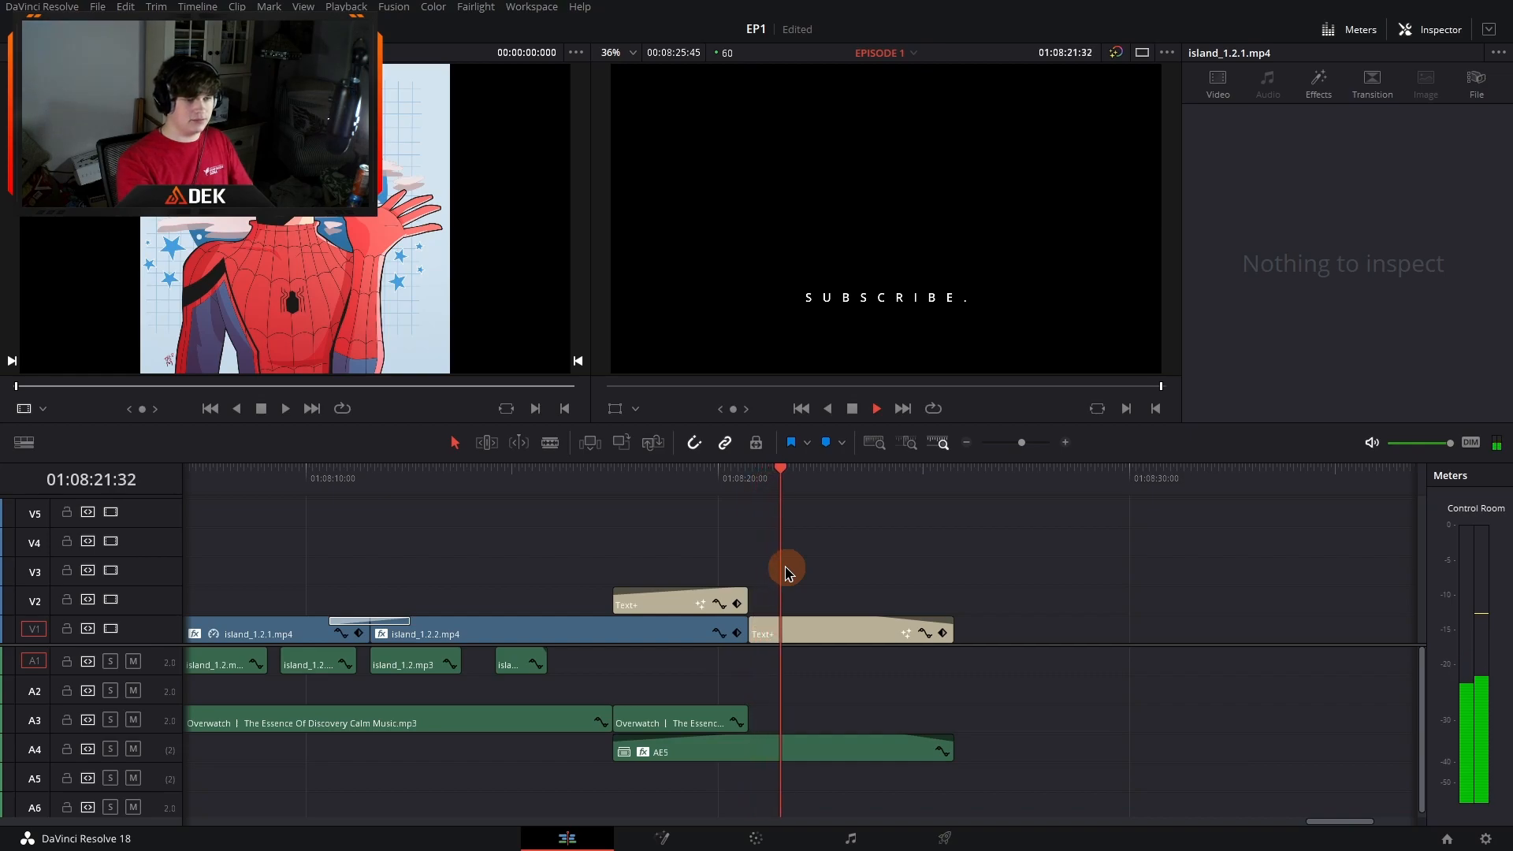
key(space)
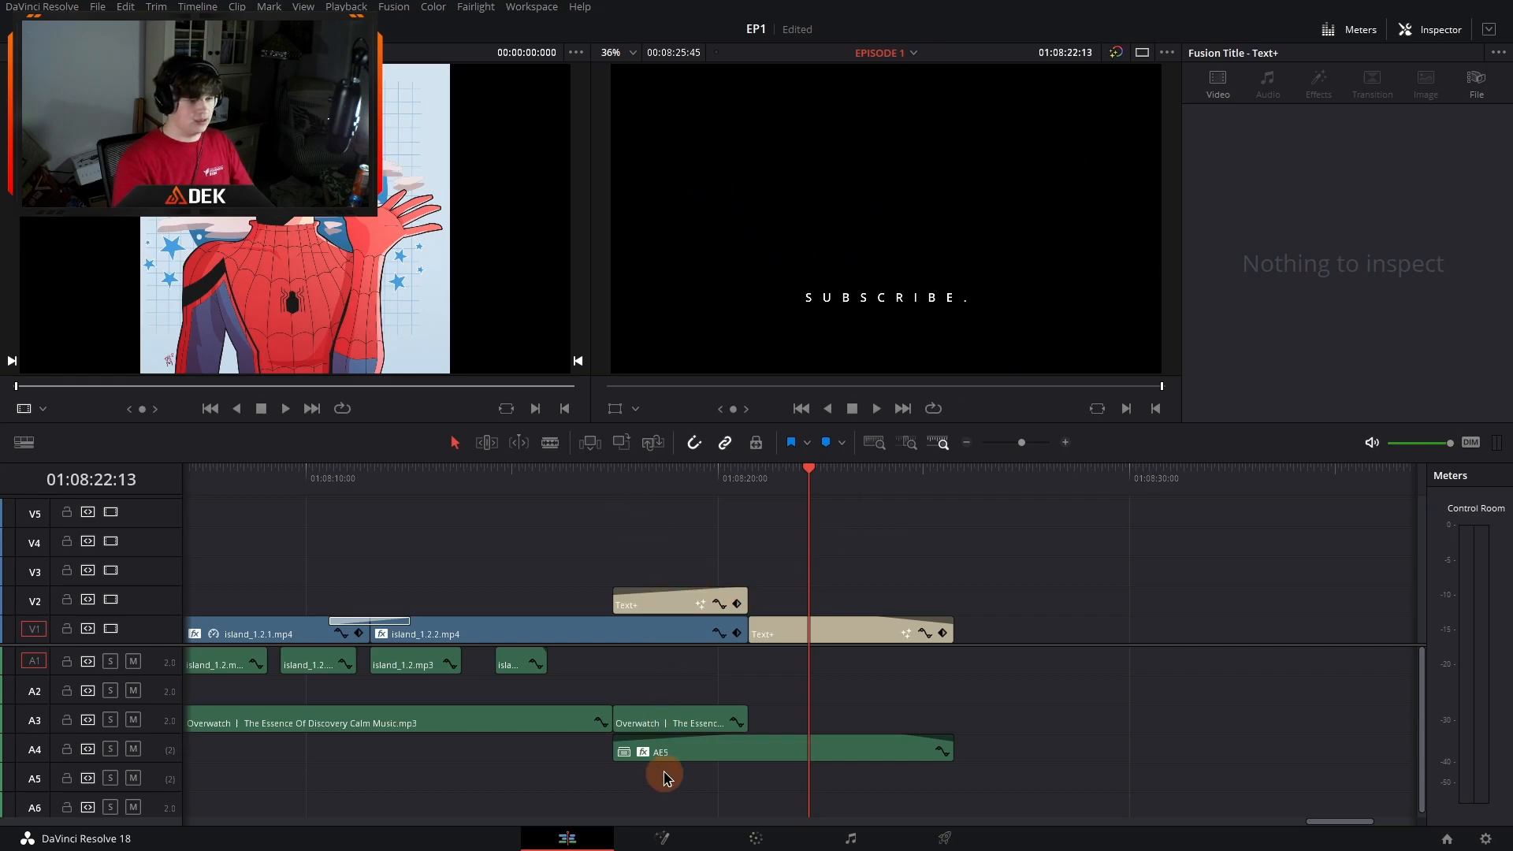
Step: Inspect the Reverb effect on AE5 on A4 and replay from the clip's start at 01:08:17:28, stopping at 01:08:23:07
click(700, 749)
click(1319, 82)
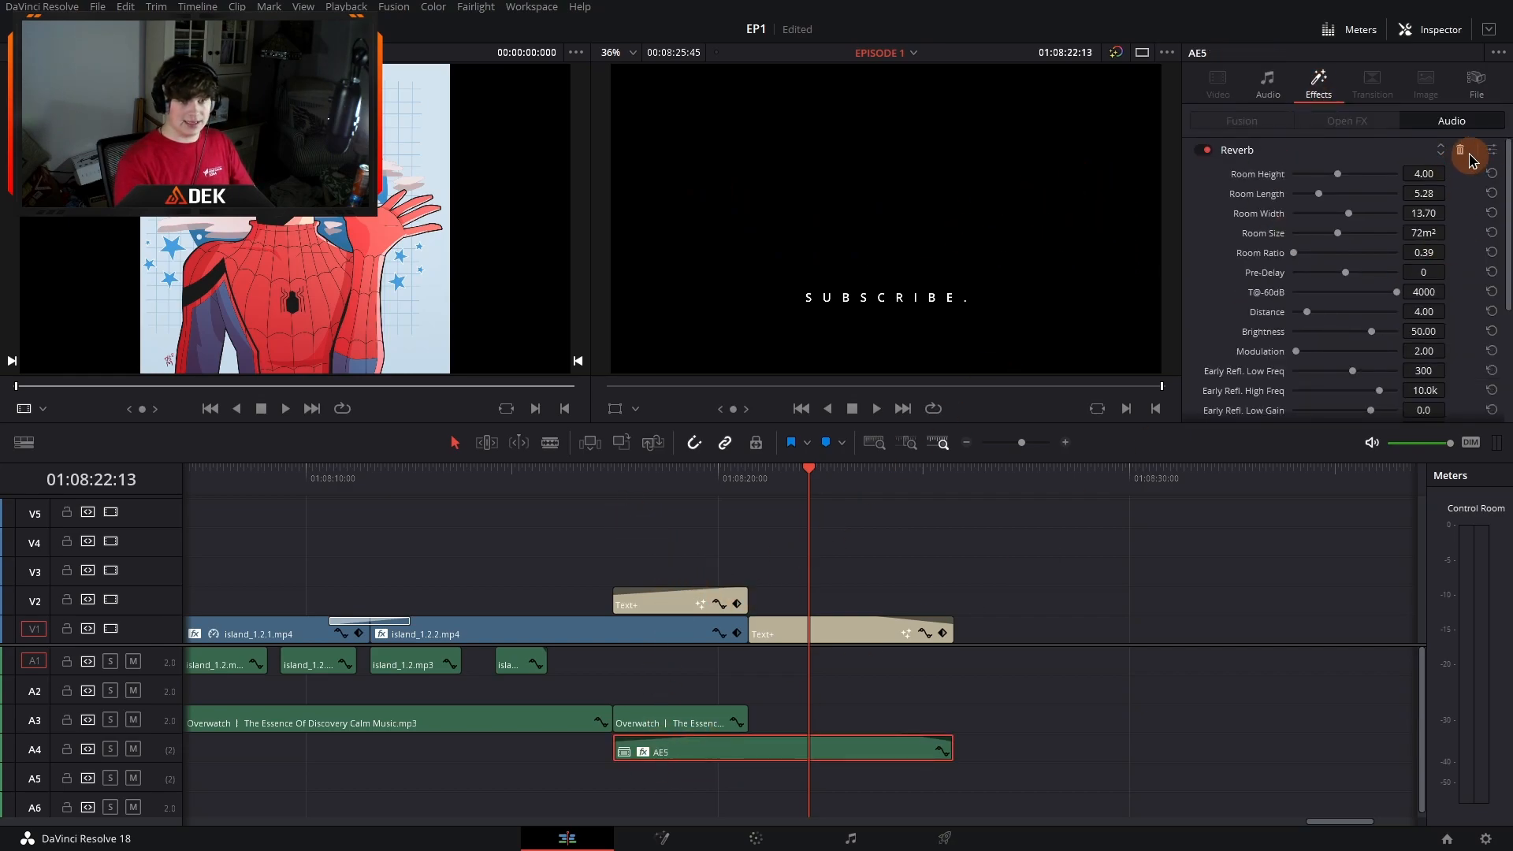
click(616, 482)
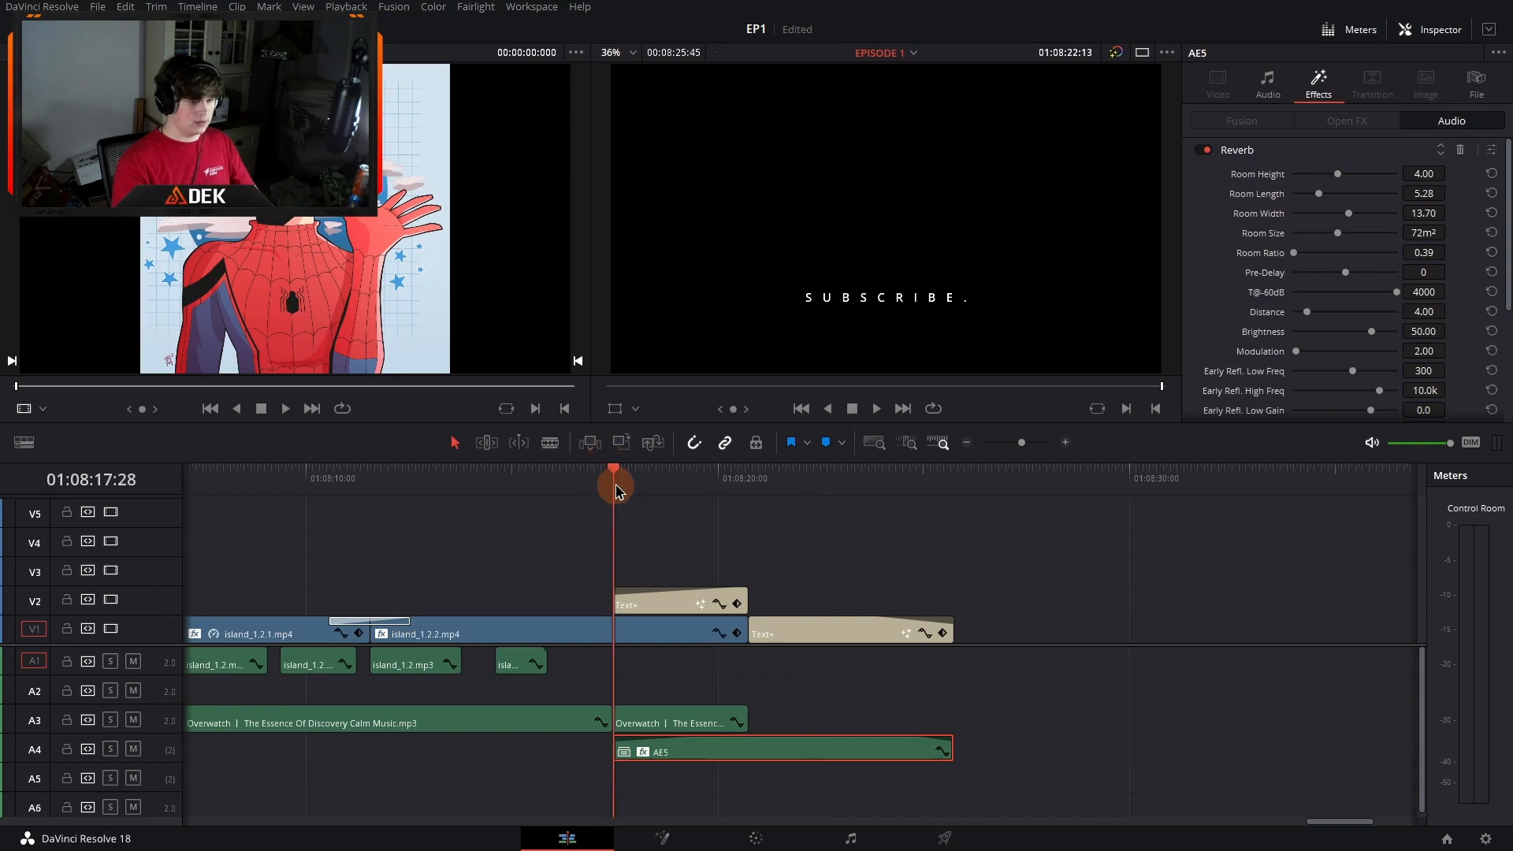
key(space)
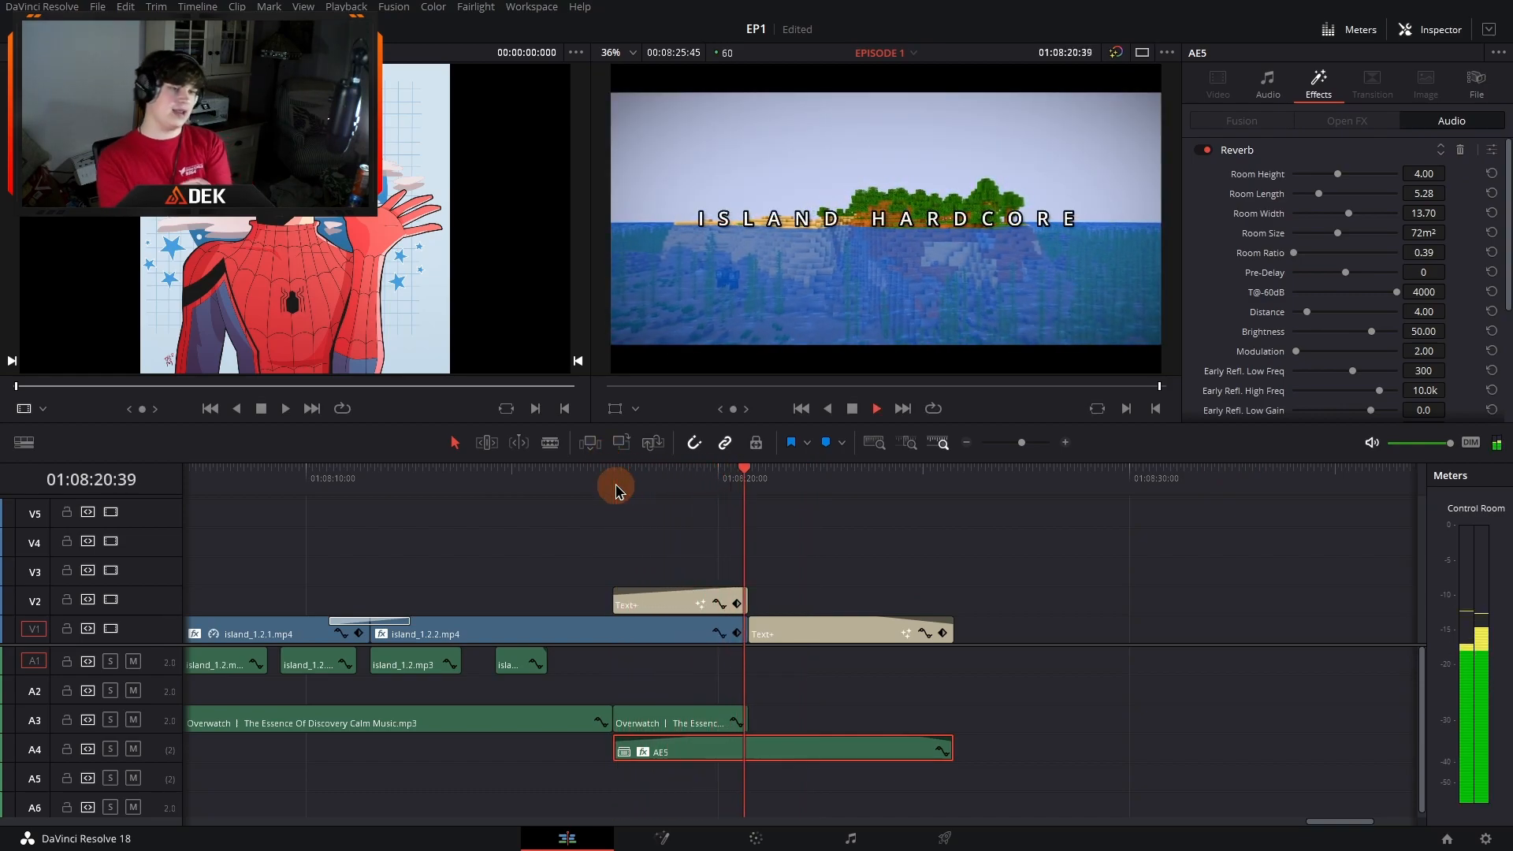
key(space)
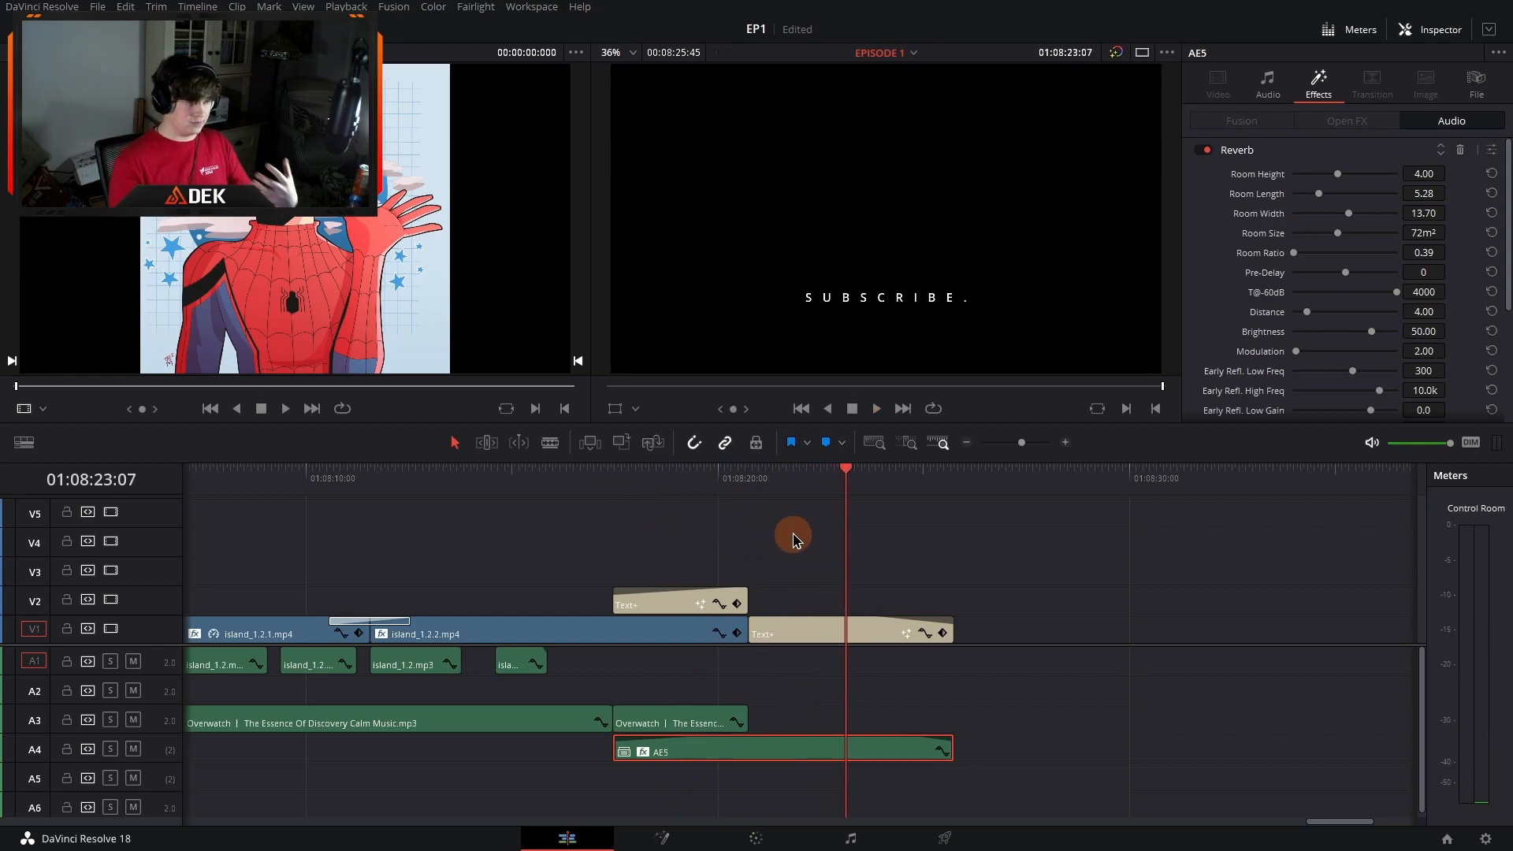
Step: Fit the whole EPISODE 1 timeline in view and move the playhead to its end at 01:08:25:45
click(874, 442)
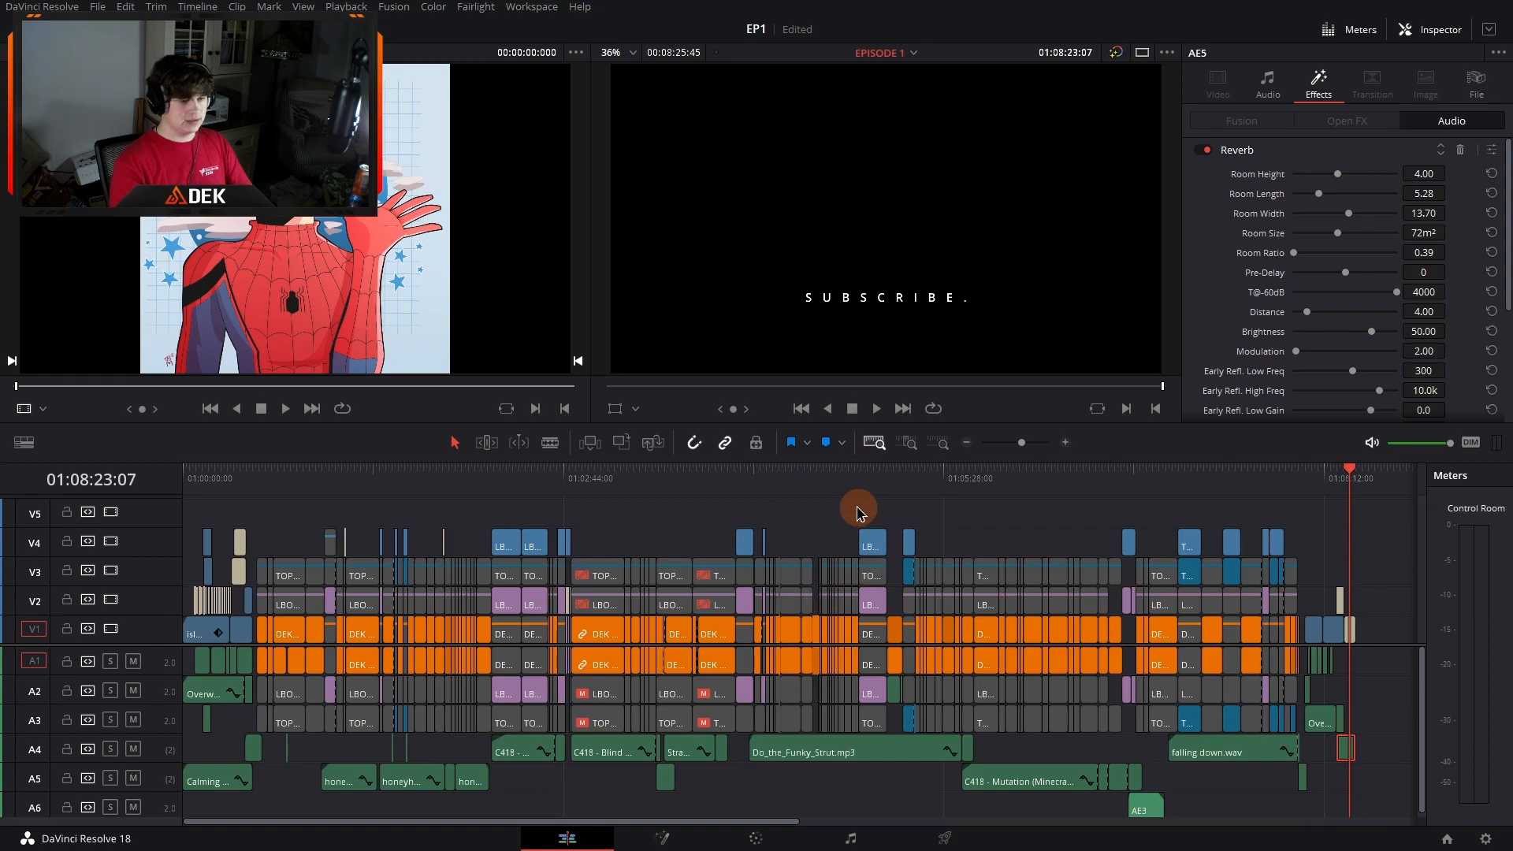
drag(1365, 506, 1371, 497)
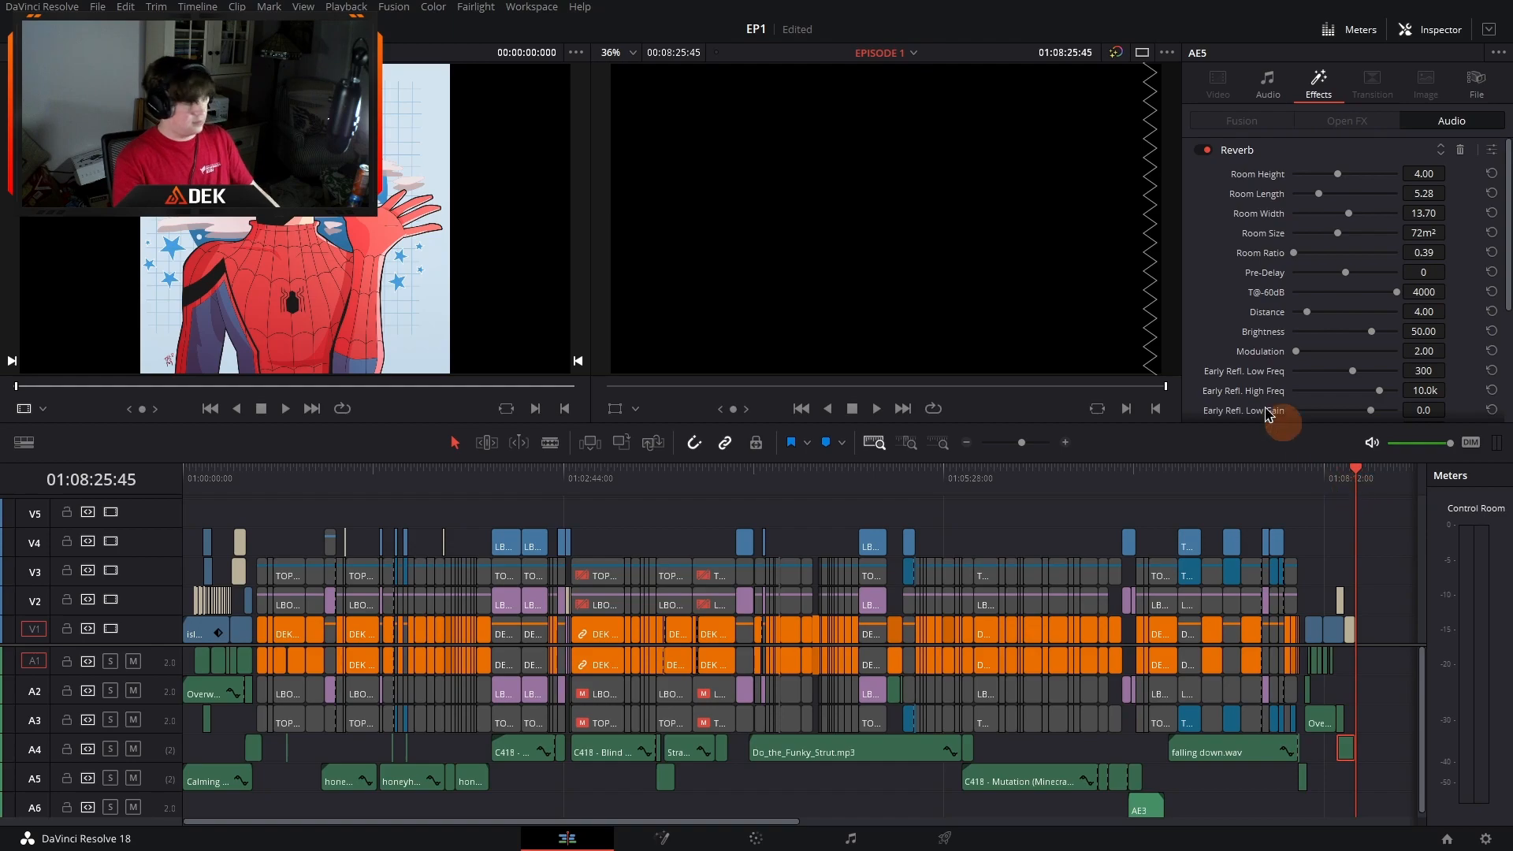
key(super)
key(super)
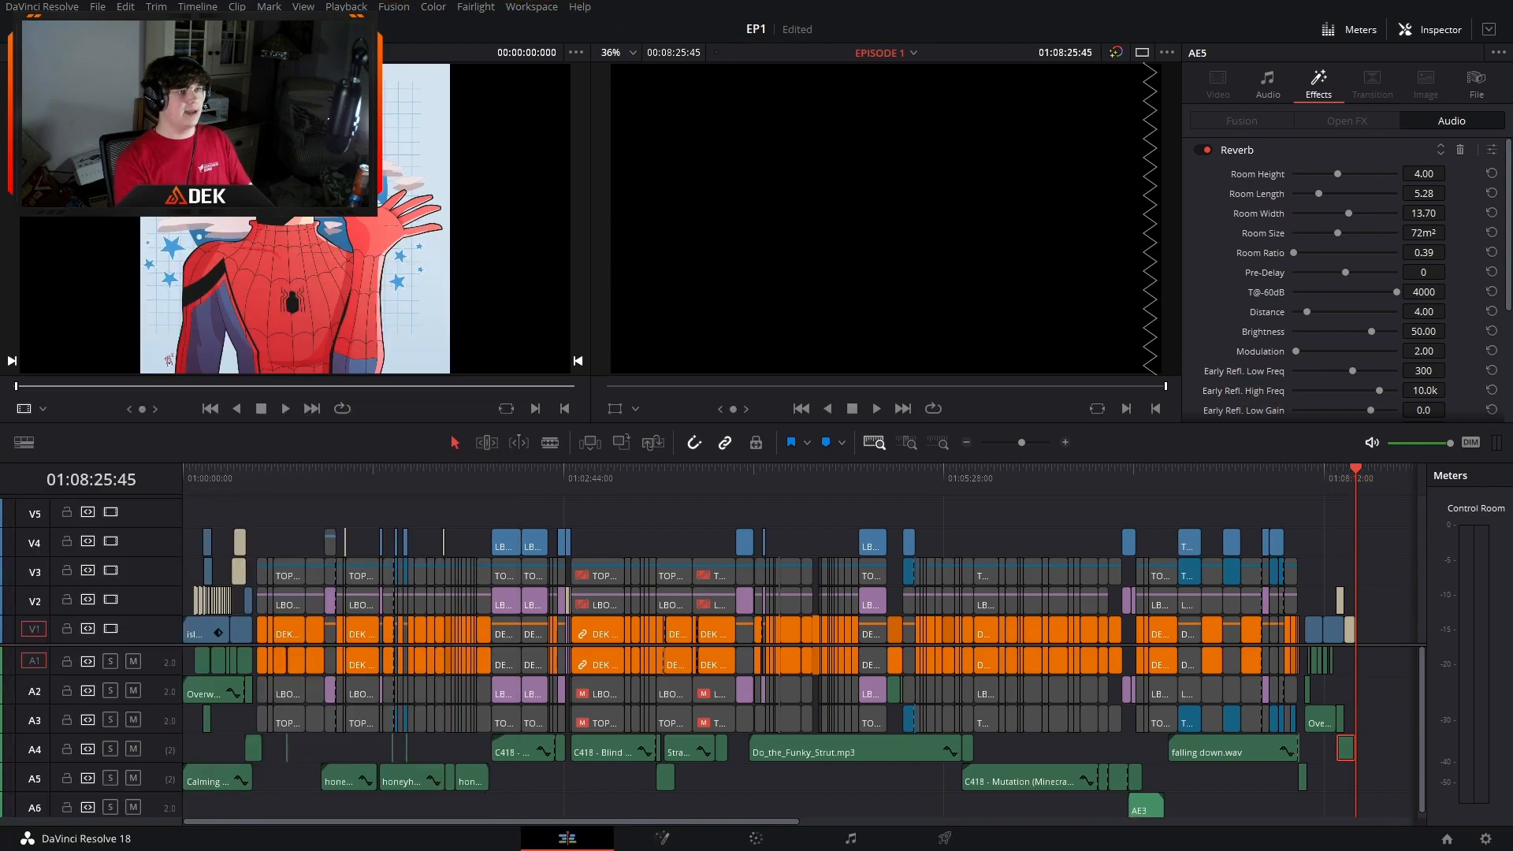